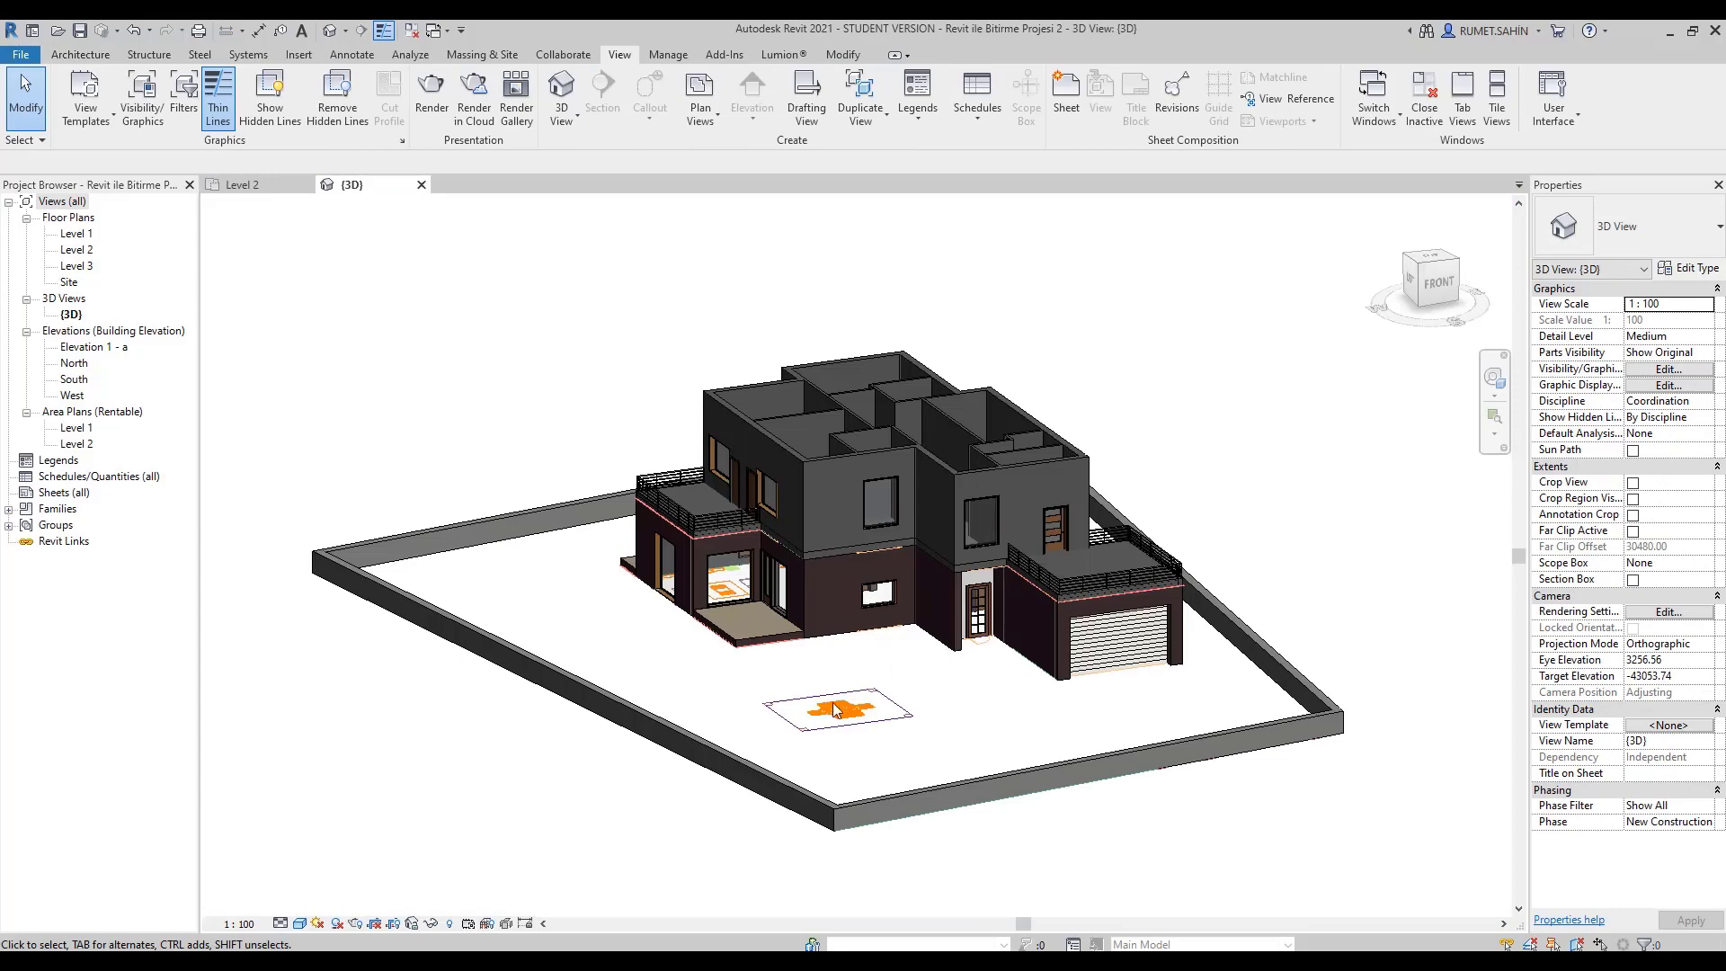
Orbit the 3D view to the garage-door side of the house and open the Level 3 plan.
{"action": "middle_click_drag", "start_coordinate": [834, 710], "coordinate": [721, 642], "text": "shift"}
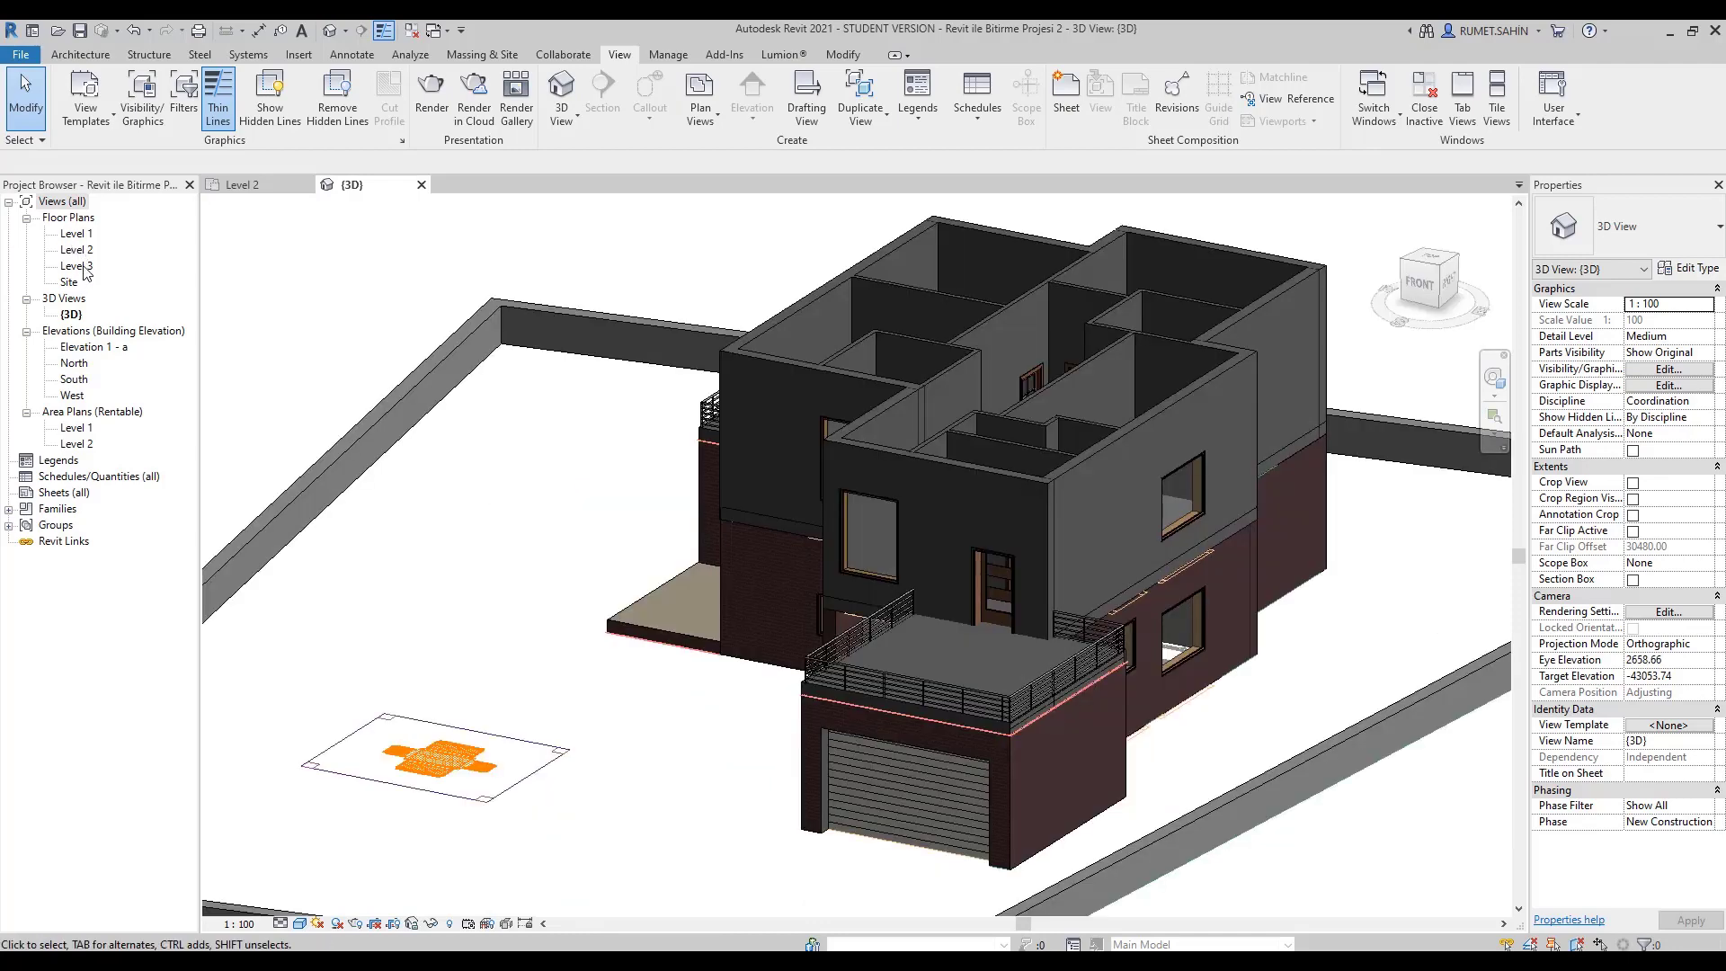
{"action": "double_click", "coordinate": [76, 266]}
Bring up the Level 3 plan and switch to the North elevation.
{"action": "double_click", "coordinate": [77, 266]}
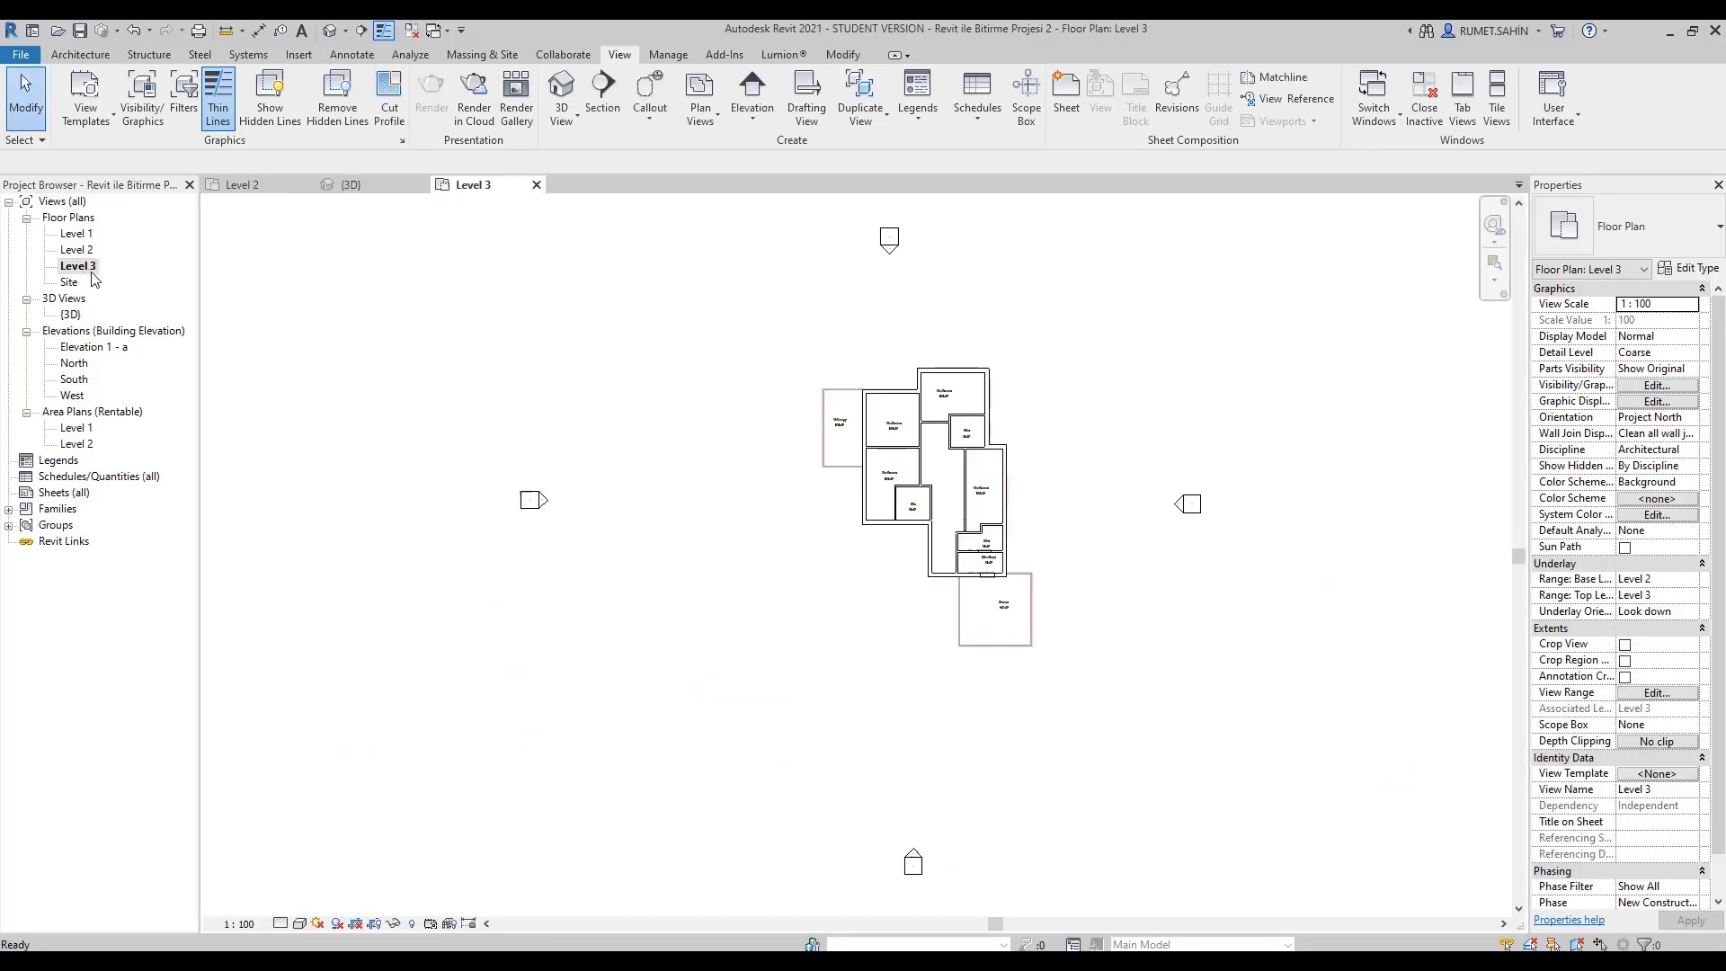
{"action": "scroll", "coordinate": [914, 462], "scroll_direction": "up", "scroll_amount": 2}
{"action": "middle_click_drag", "start_coordinate": [914, 463], "coordinate": [828, 487]}
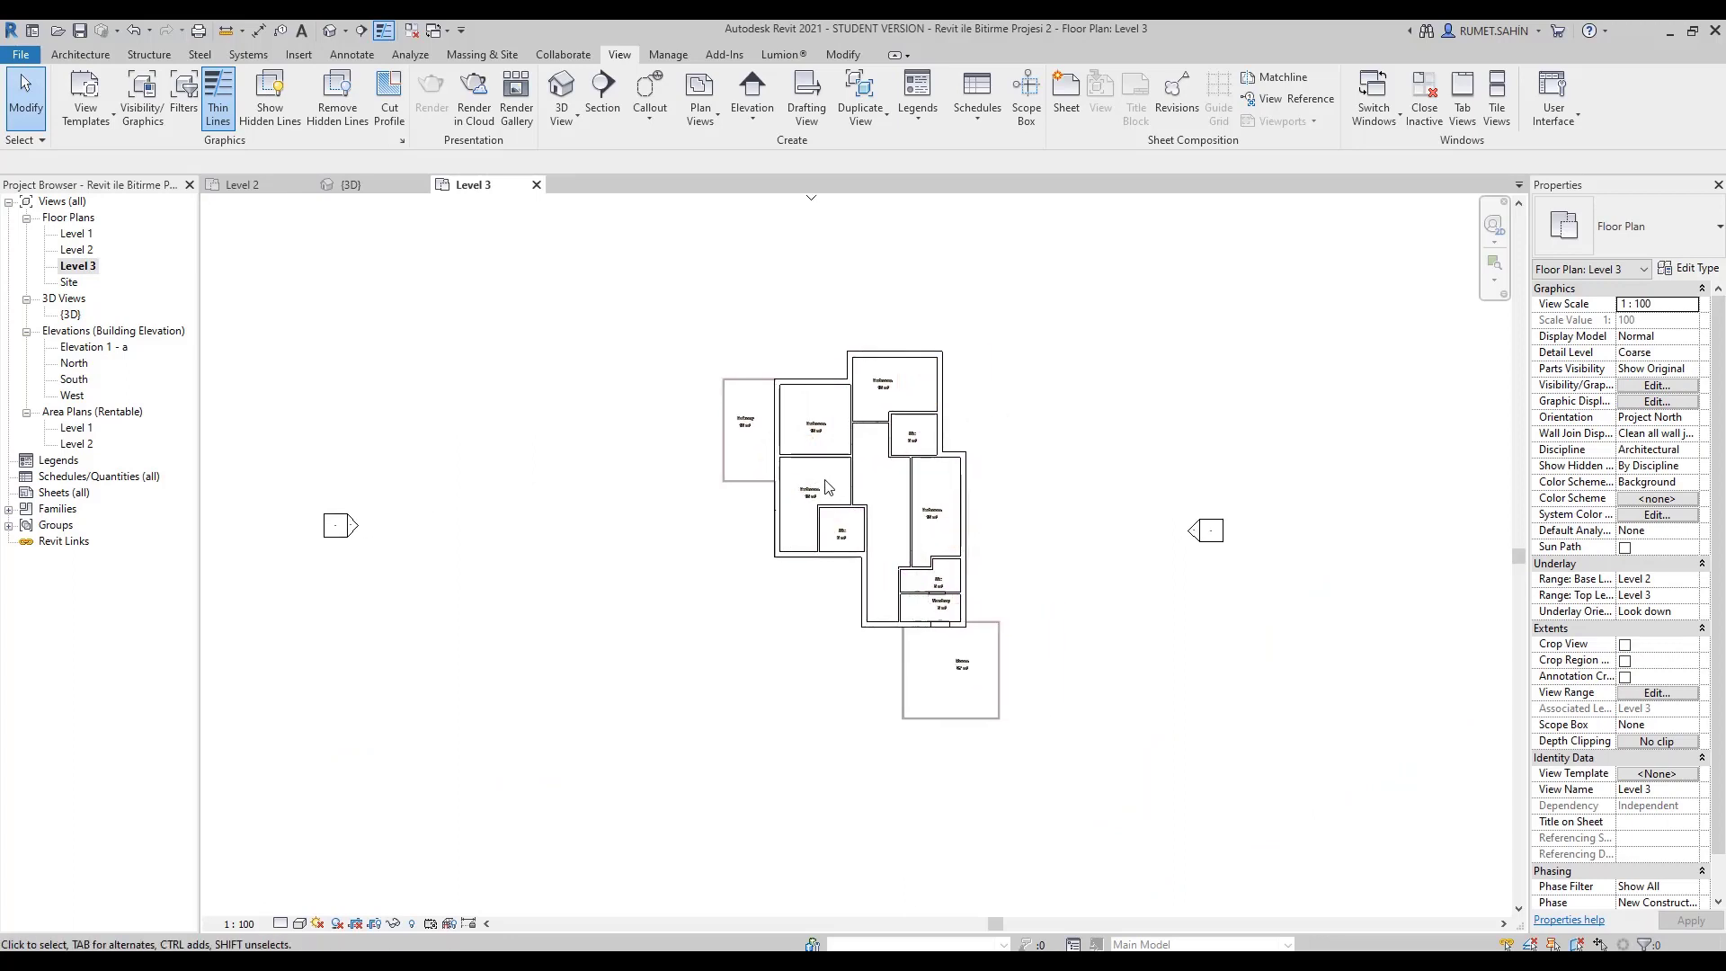
{"action": "double_click", "coordinate": [75, 363]}
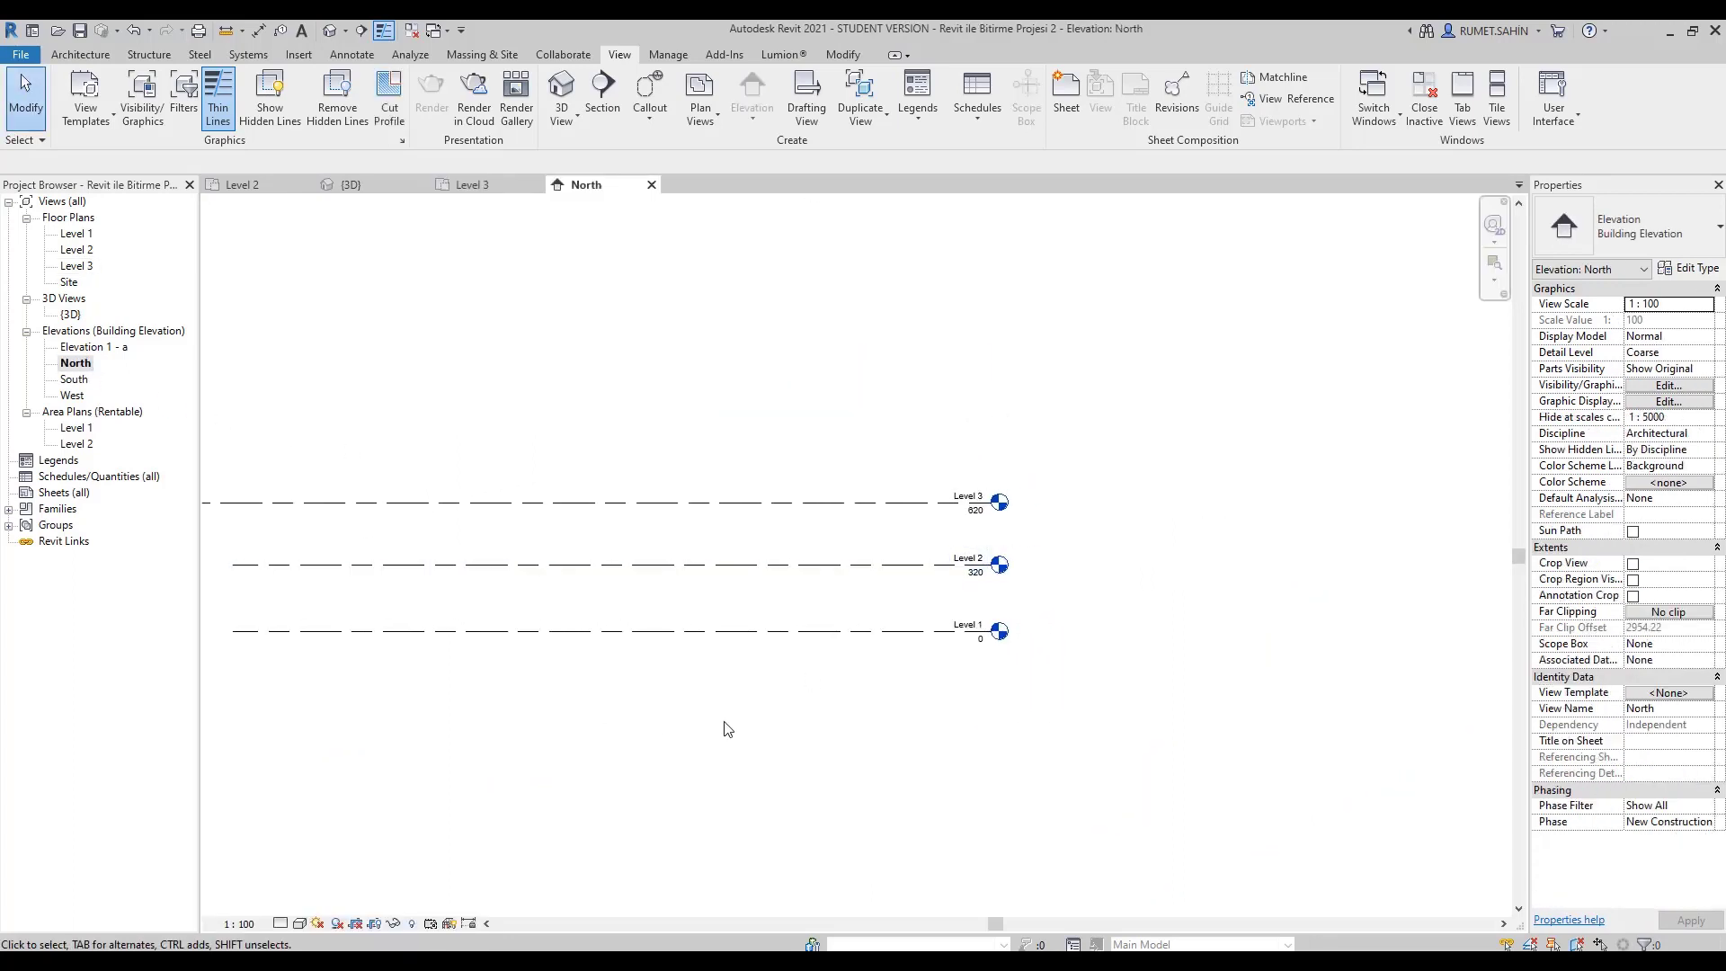
Add Level 4 at 1020 by picking the Level 3 line with a 400 offset.
{"action": "key", "text": "l"}
{"action": "key", "text": "l"}
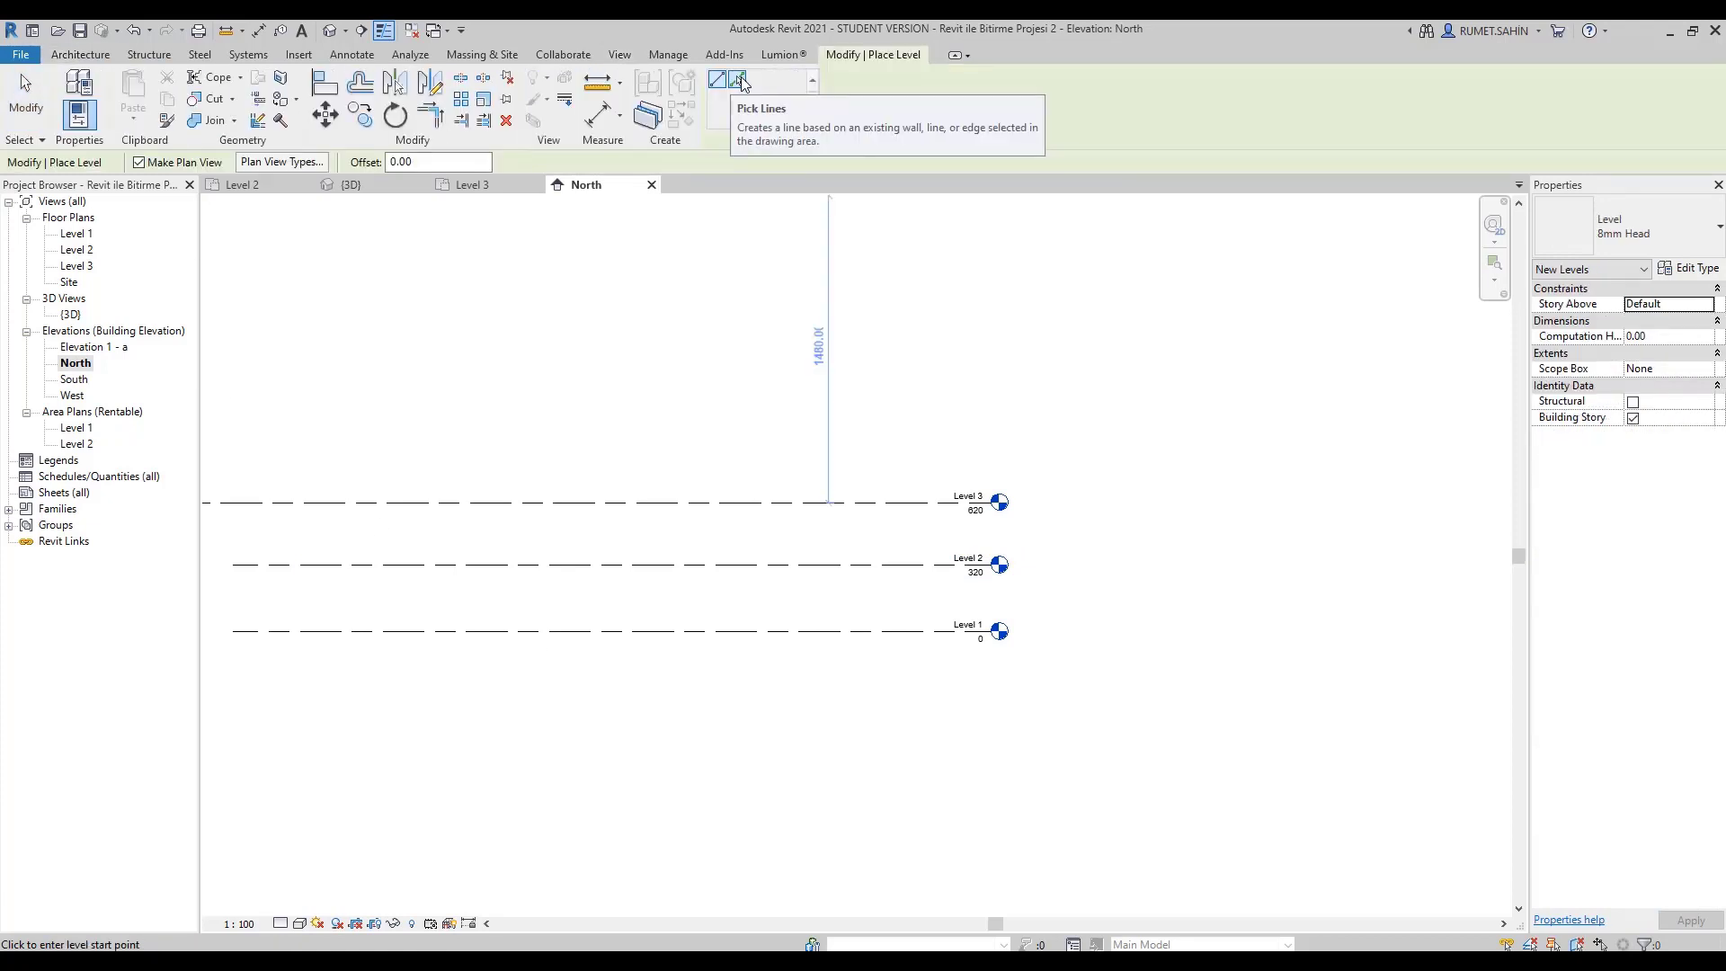
{"action": "left_click", "coordinate": [741, 82]}
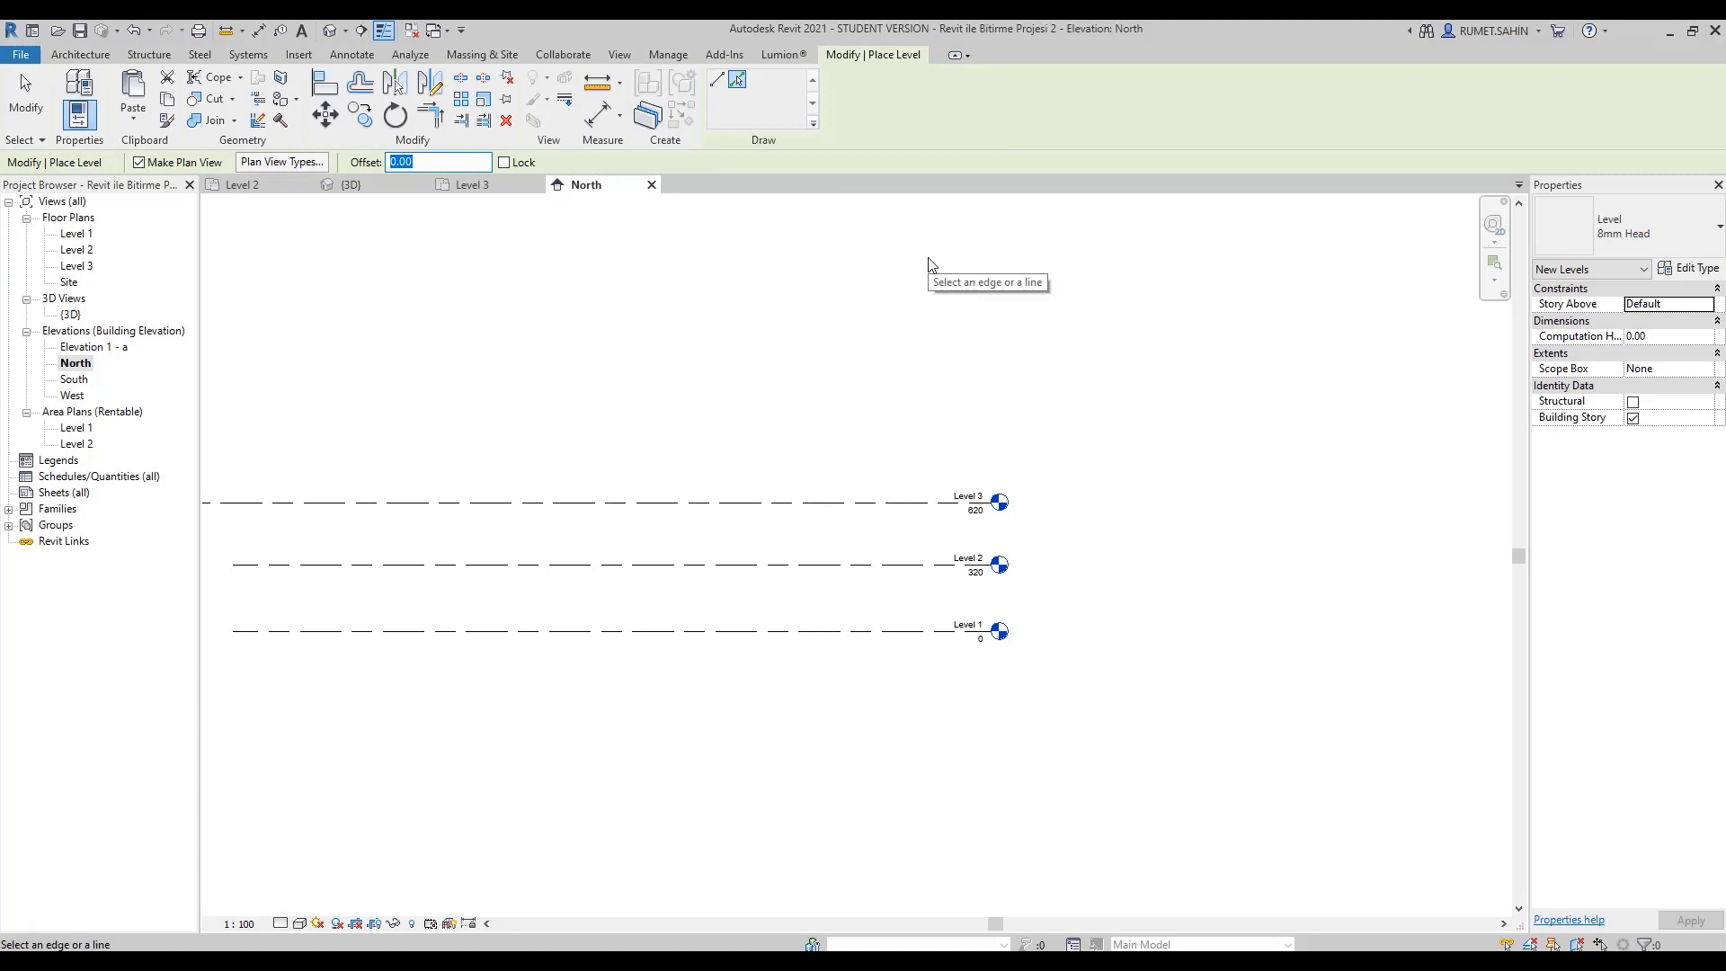
{"action": "type", "text": "400.00"}
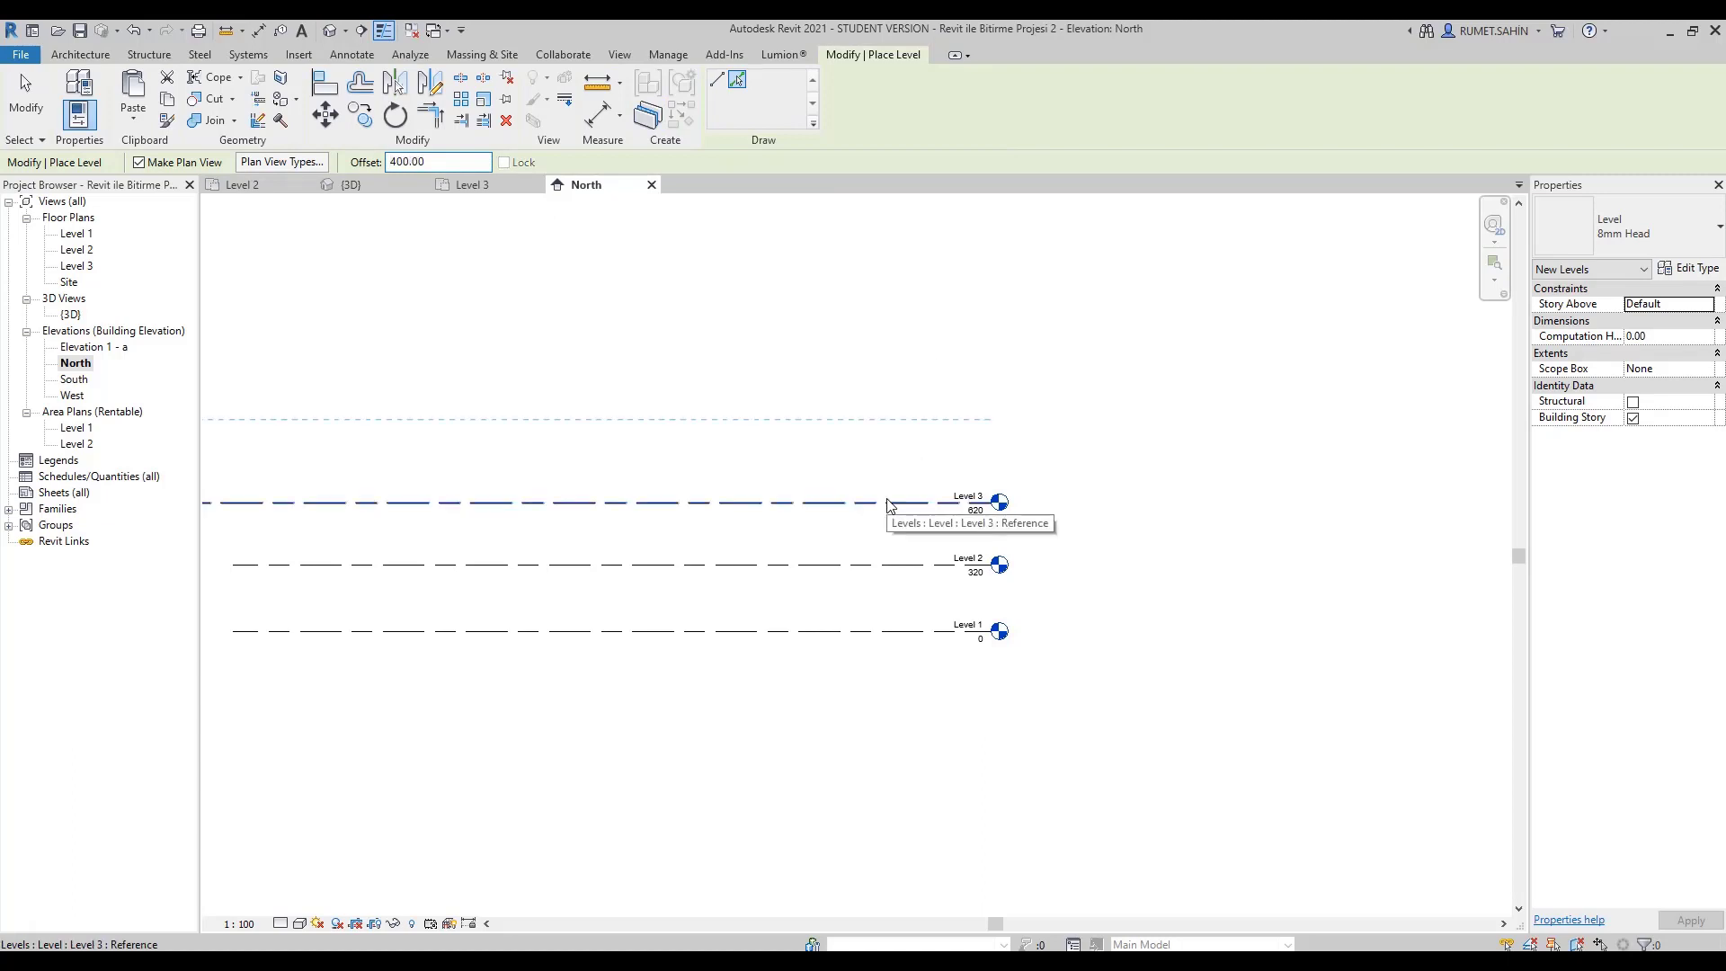
{"action": "left_click", "coordinate": [888, 504]}
{"action": "key", "text": "Escape"}
{"action": "key", "text": "Escape"}
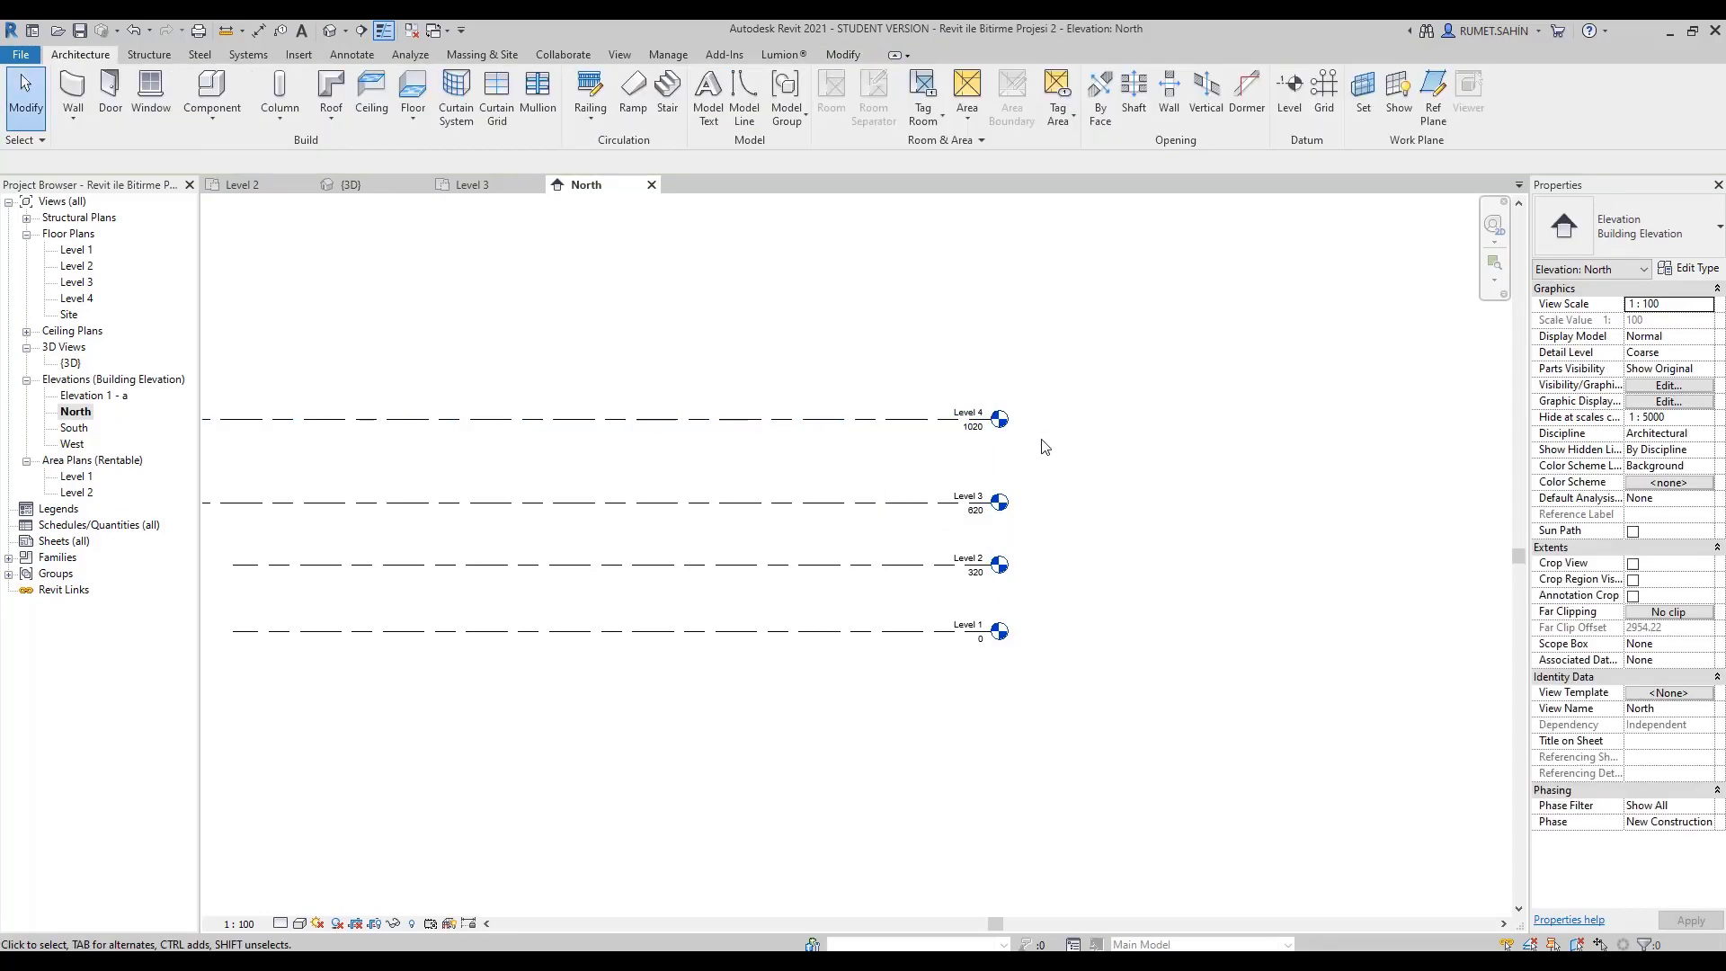
On Level 2, window-select everything and filter the selection down to the 25 walls.
{"action": "double_click", "coordinate": [999, 502]}
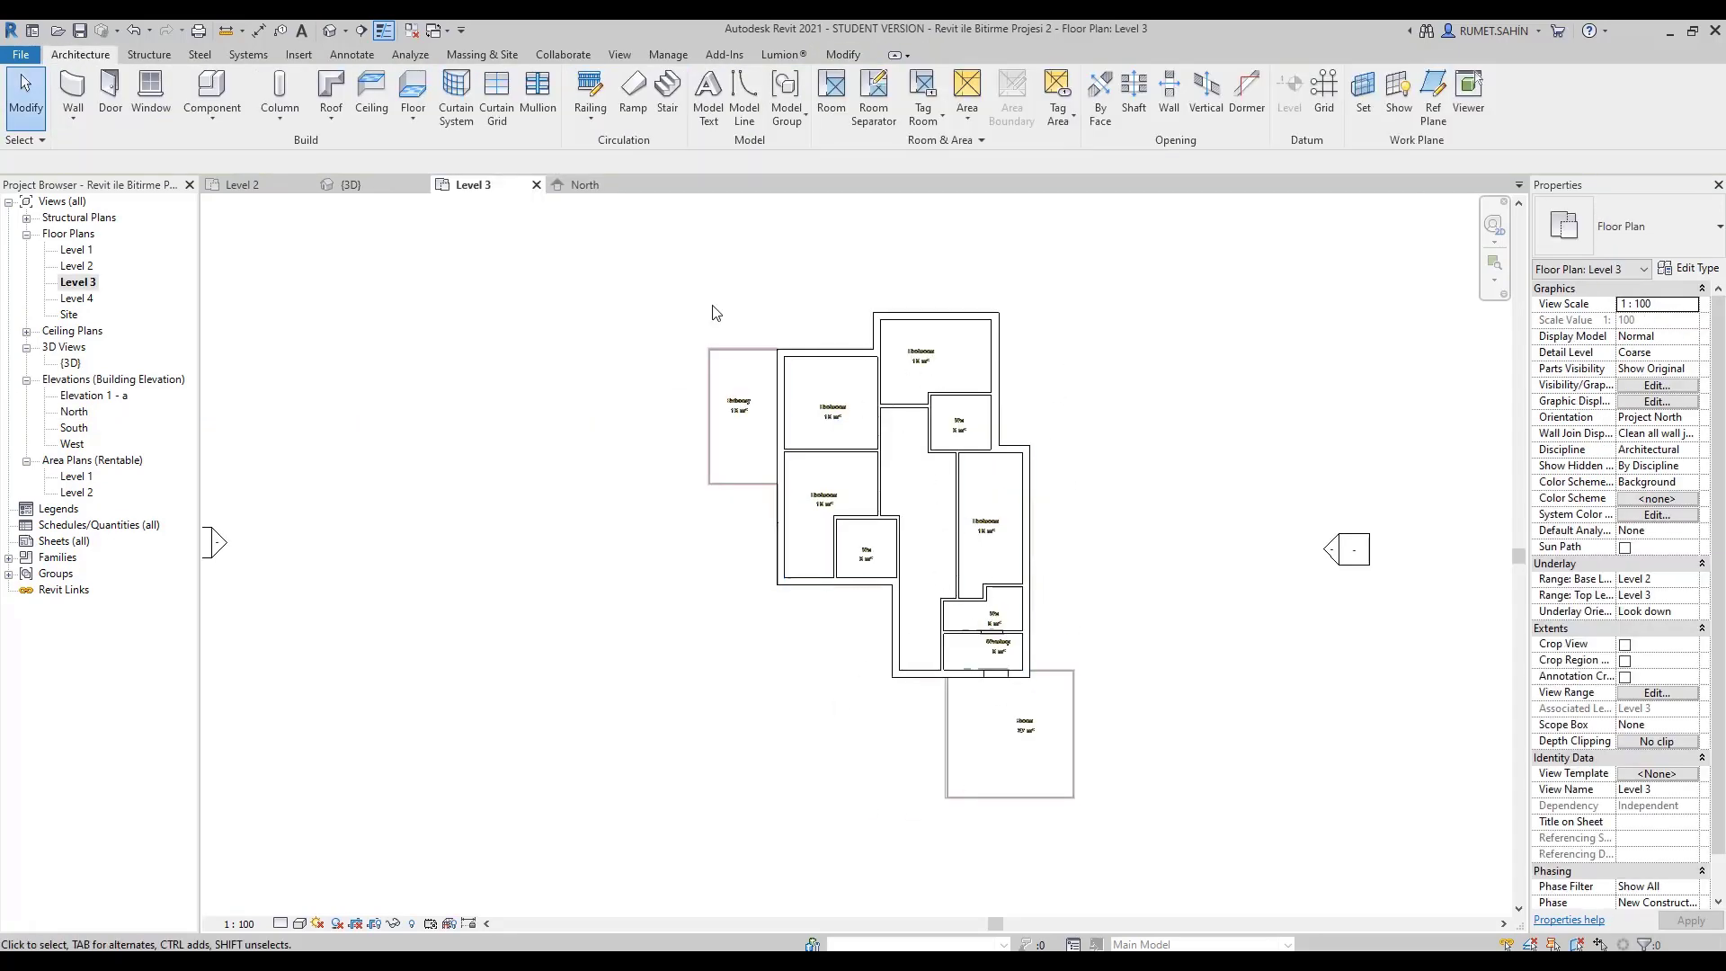
{"action": "double_click", "coordinate": [78, 266]}
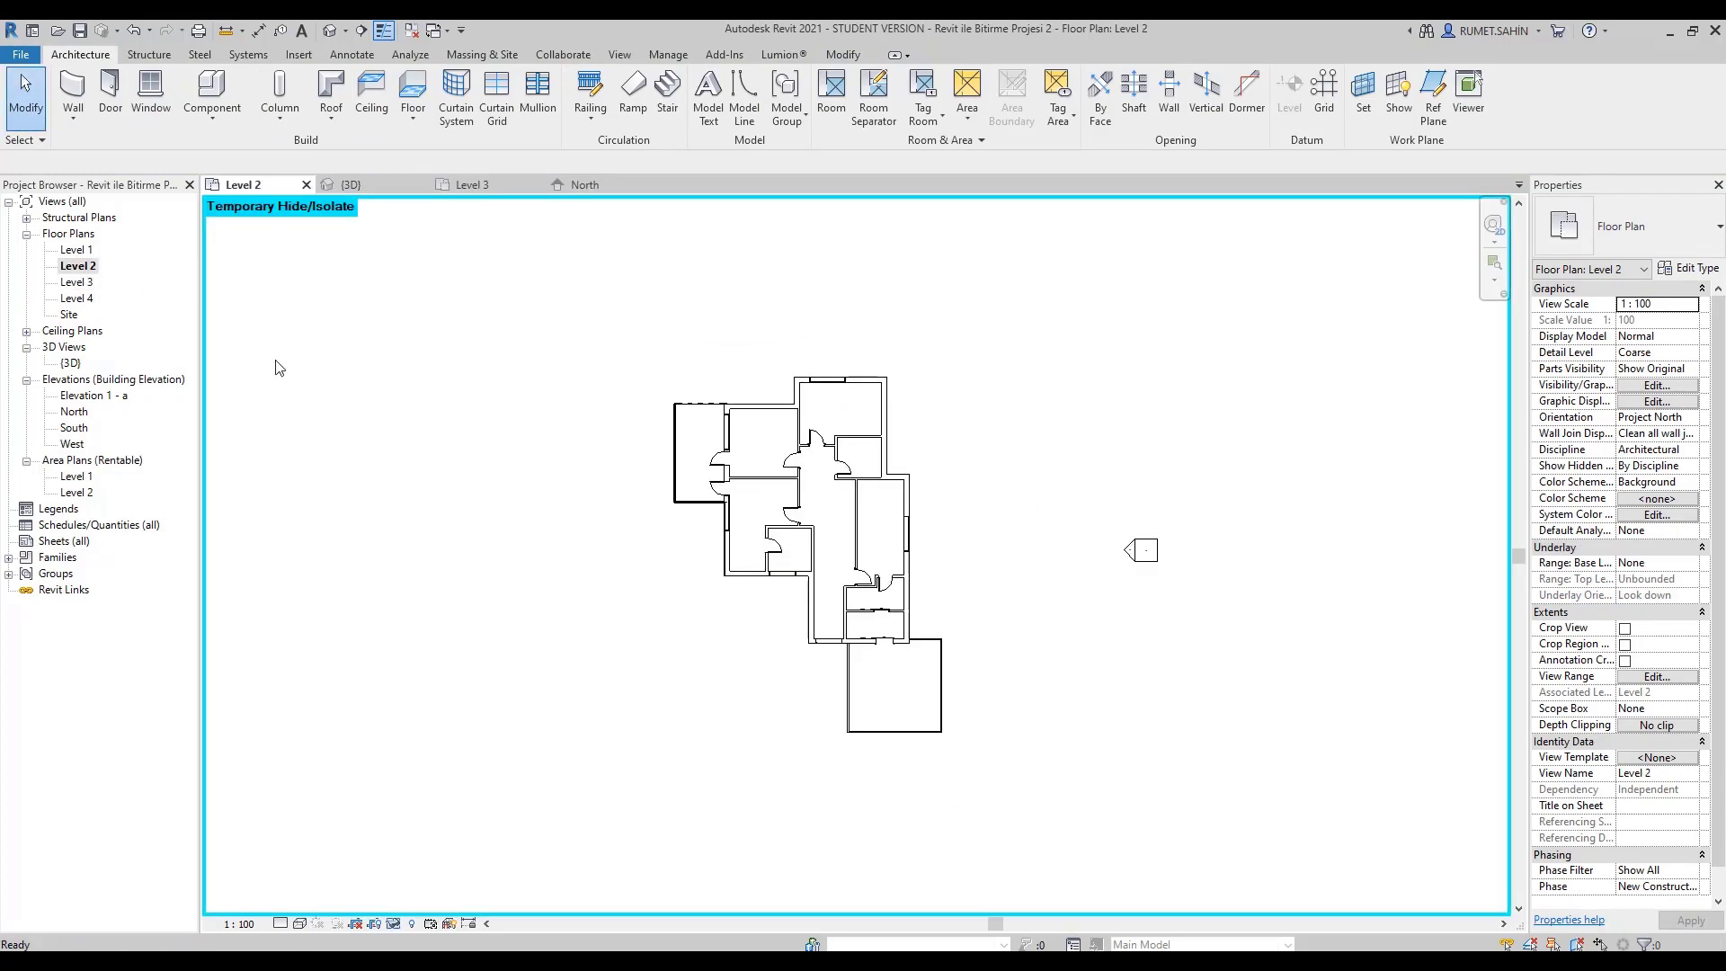
{"action": "left_click_drag", "start_coordinate": [913, 680], "coordinate": [604, 292]}
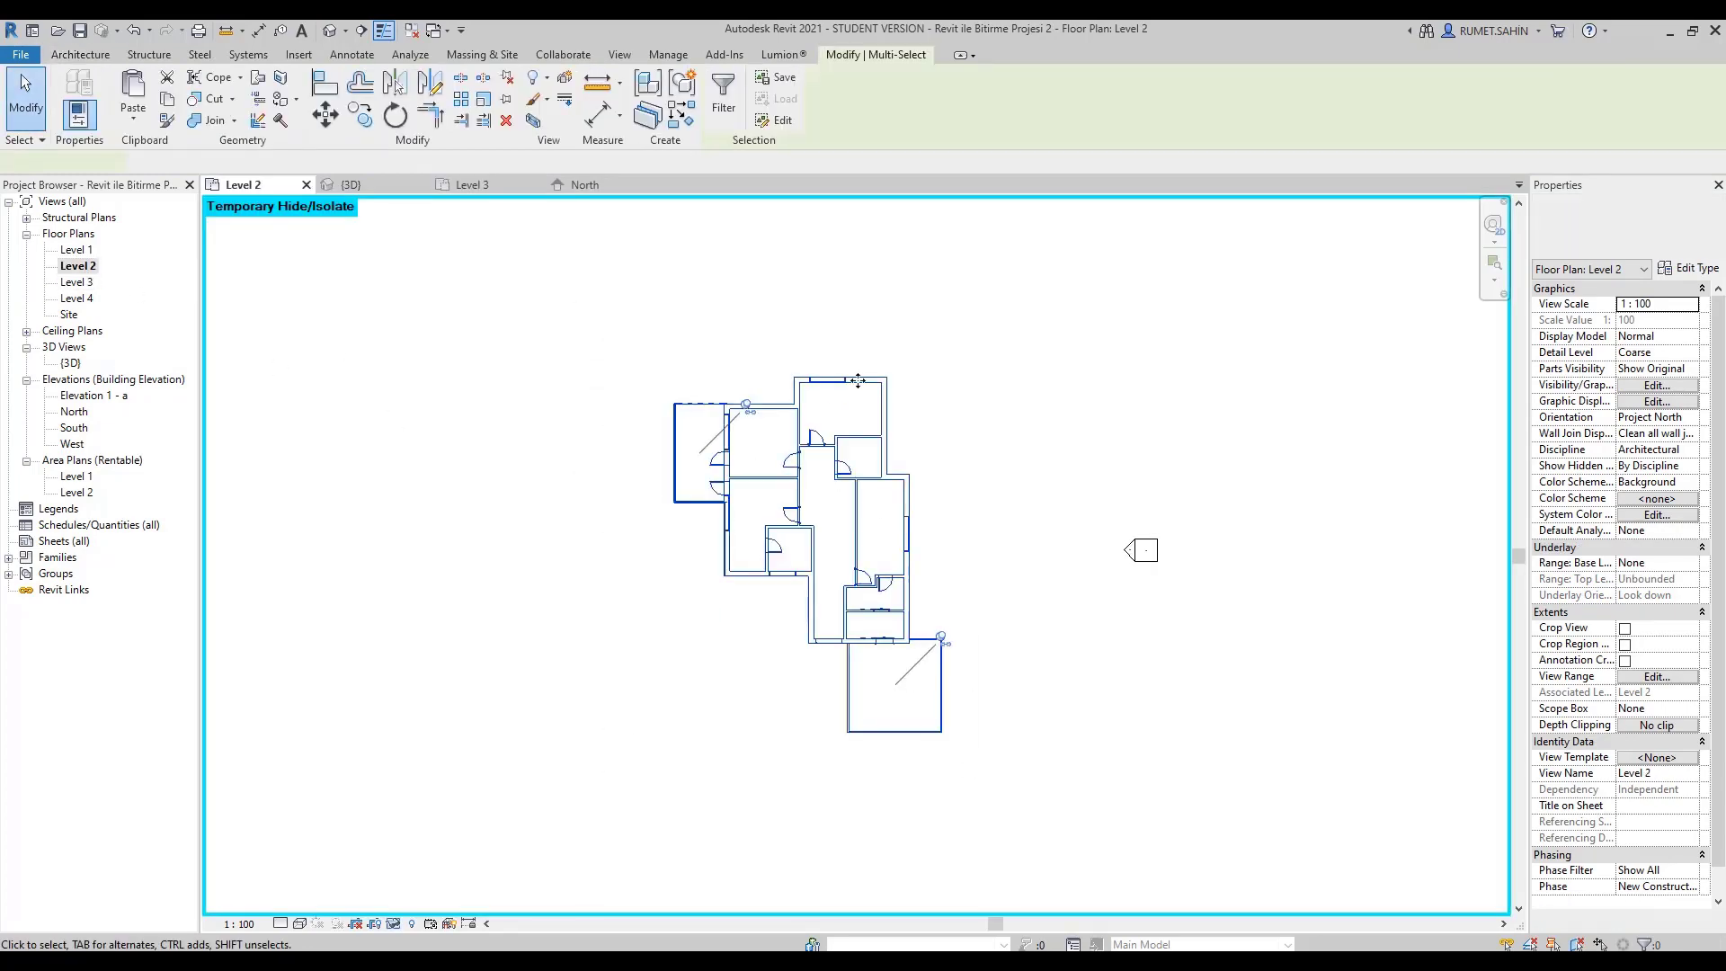
{"action": "left_click", "coordinate": [723, 90]}
{"action": "left_click", "coordinate": [1220, 392]}
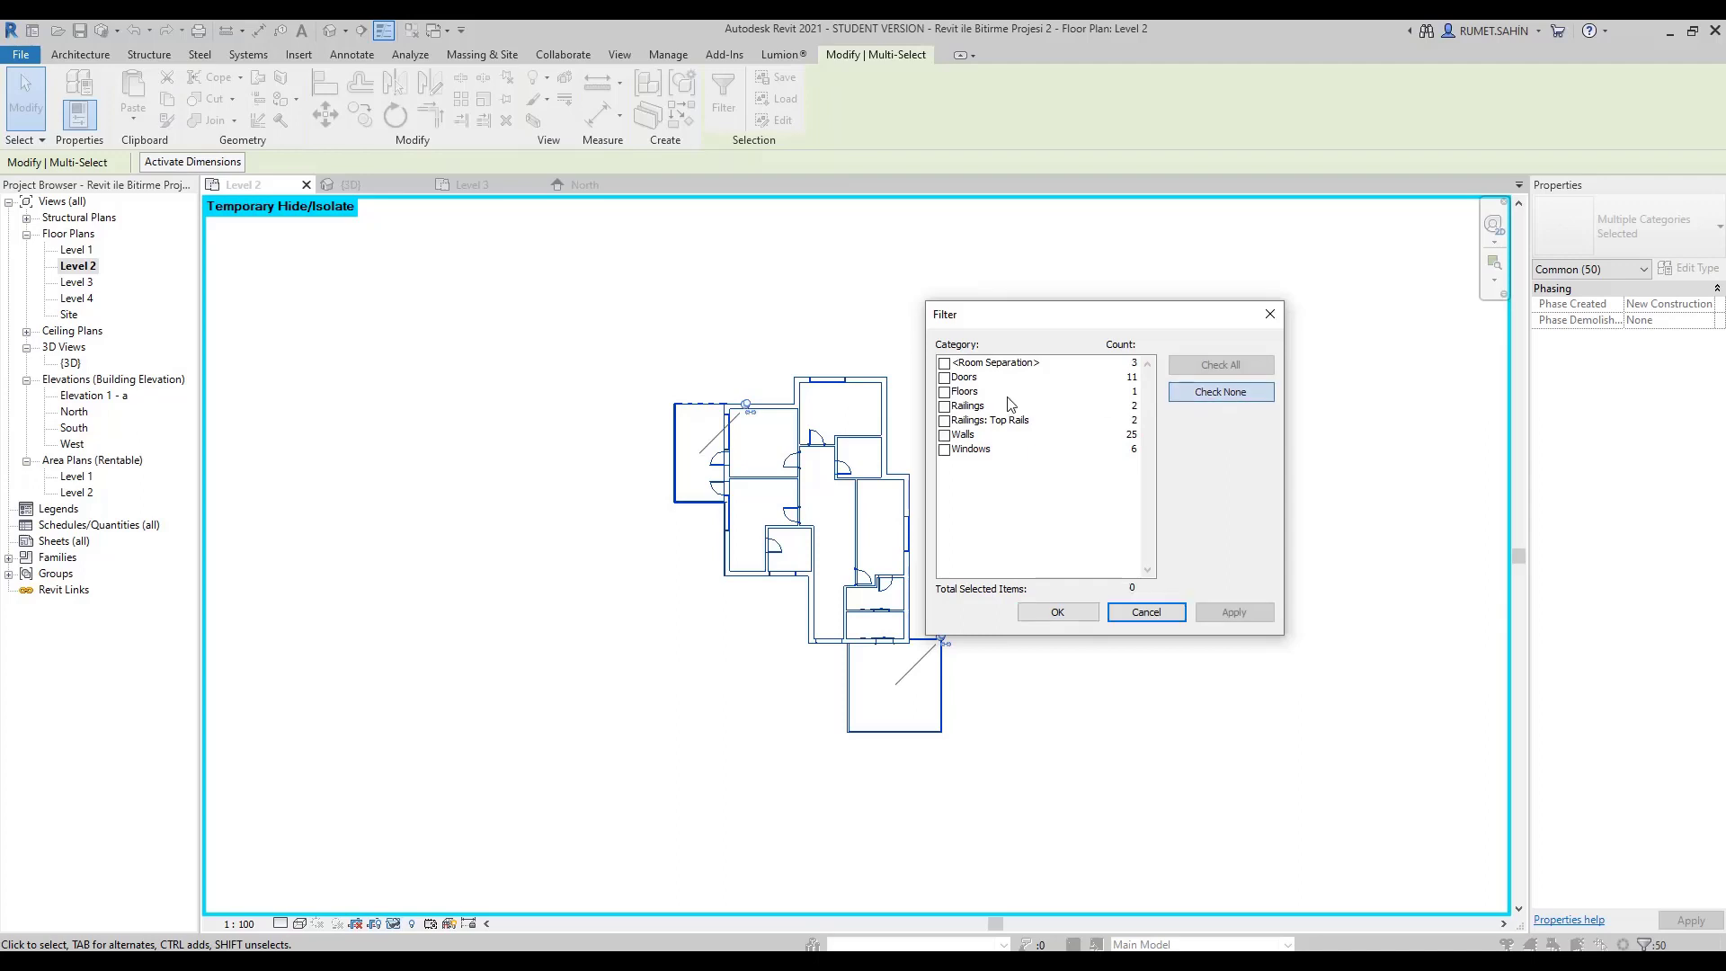
{"action": "left_click", "coordinate": [943, 434]}
{"action": "left_click", "coordinate": [1051, 616]}
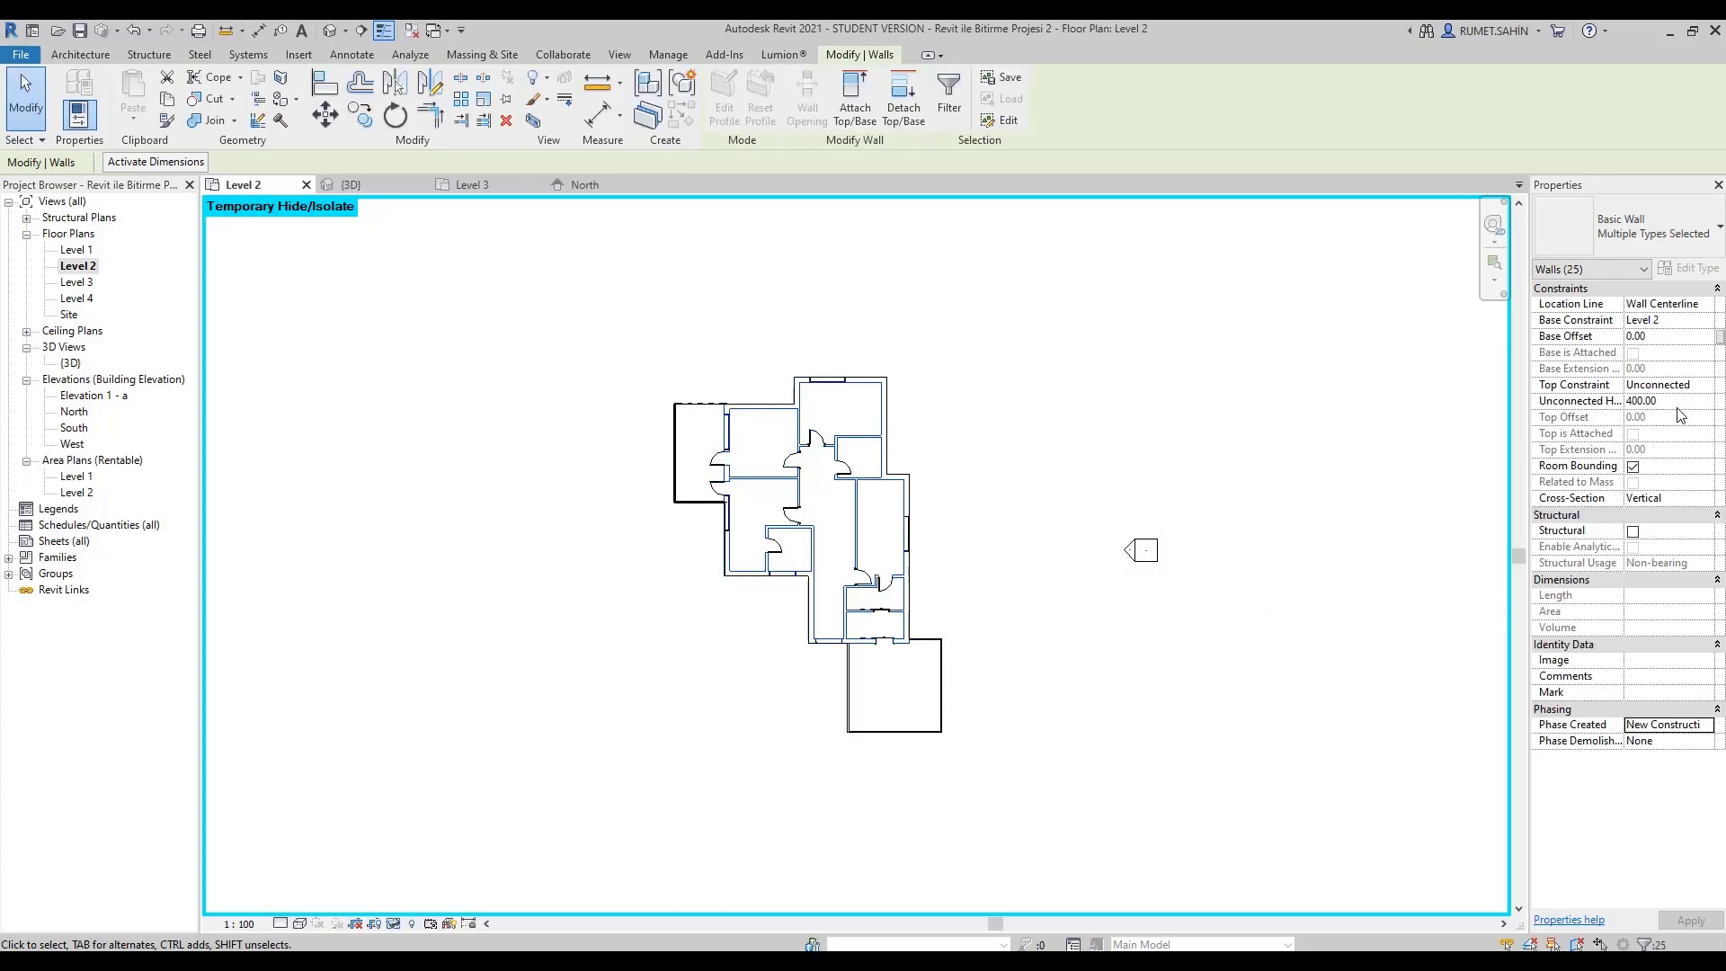
Set the walls' Top Constraint to Up to level: Level 3, then view the Level 3 plan.
{"action": "left_click", "coordinate": [1699, 386]}
{"action": "left_click", "coordinate": [1680, 450]}
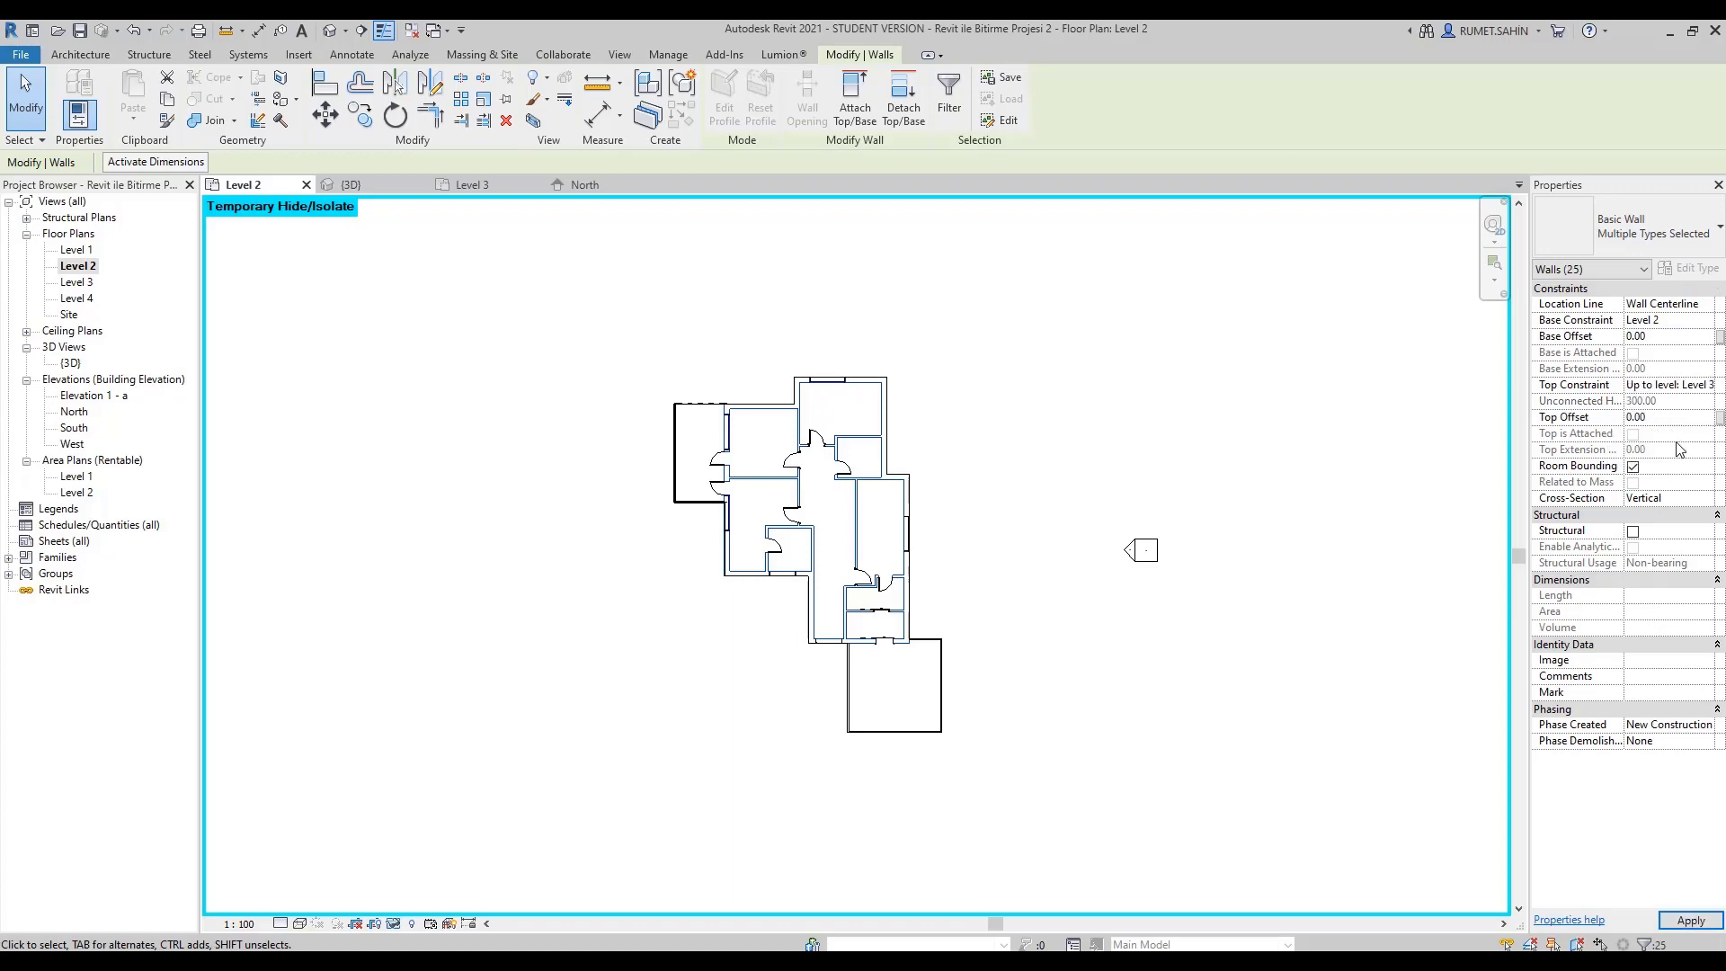
{"action": "double_click", "coordinate": [78, 281]}
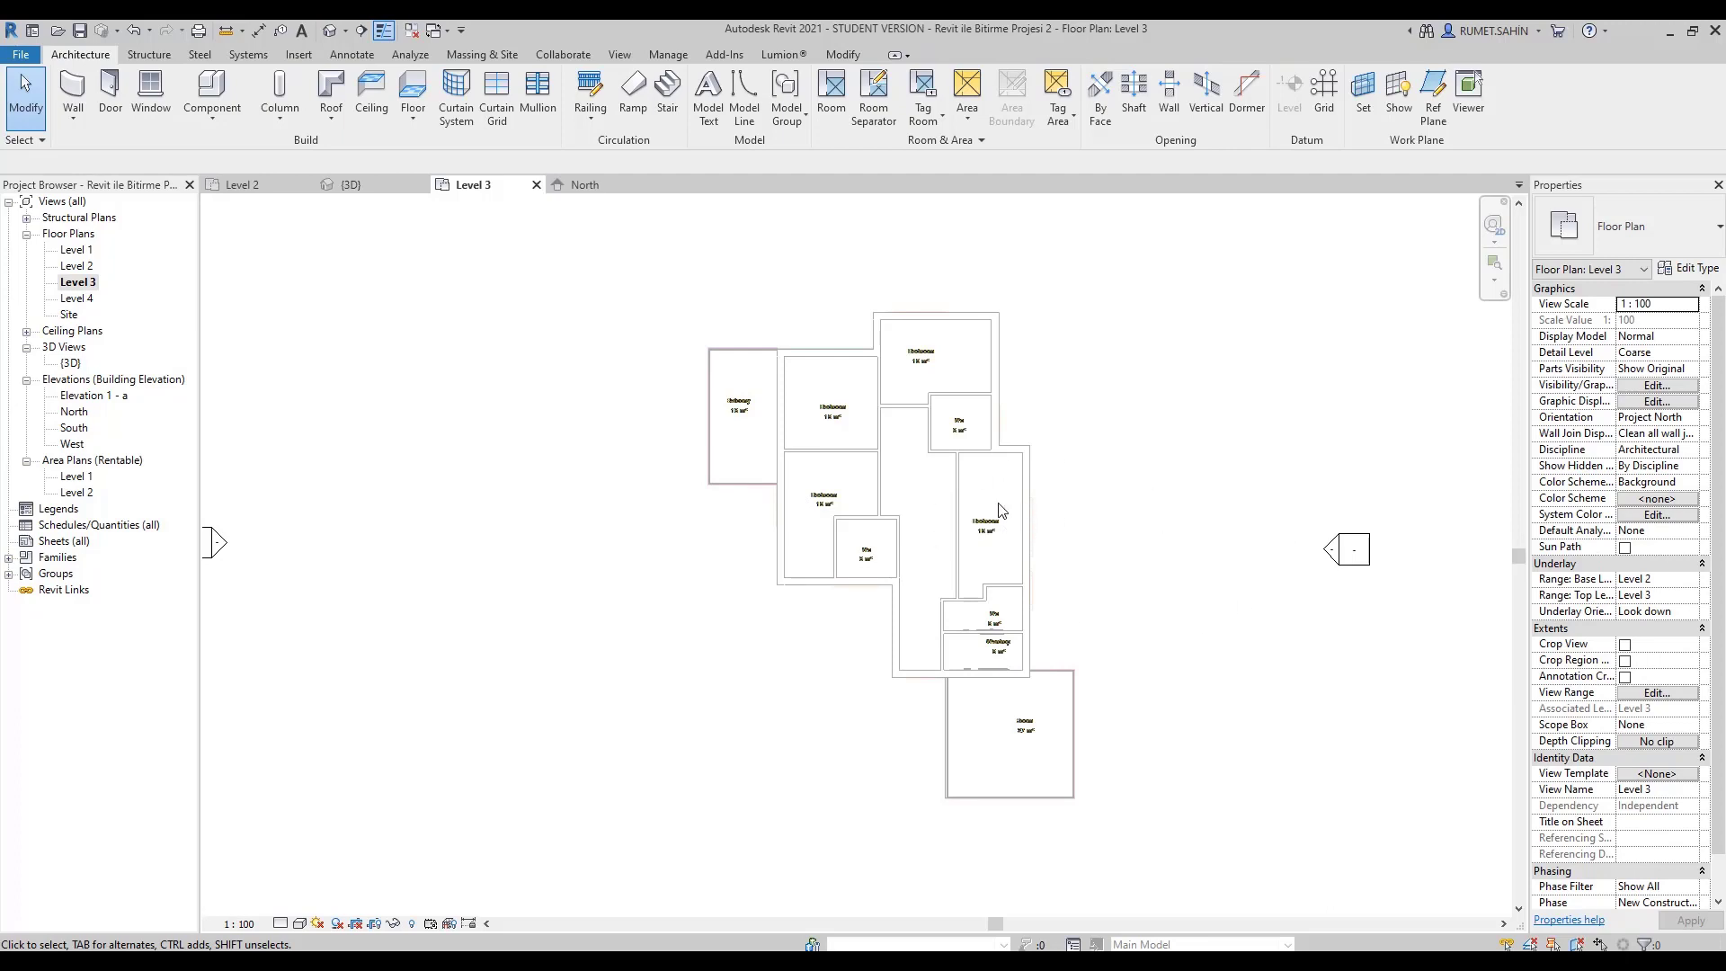
Start a Level 3 floor with Pick Walls, picking the top, left, bottom and lower-right exterior walls.
{"action": "left_click", "coordinate": [413, 90]}
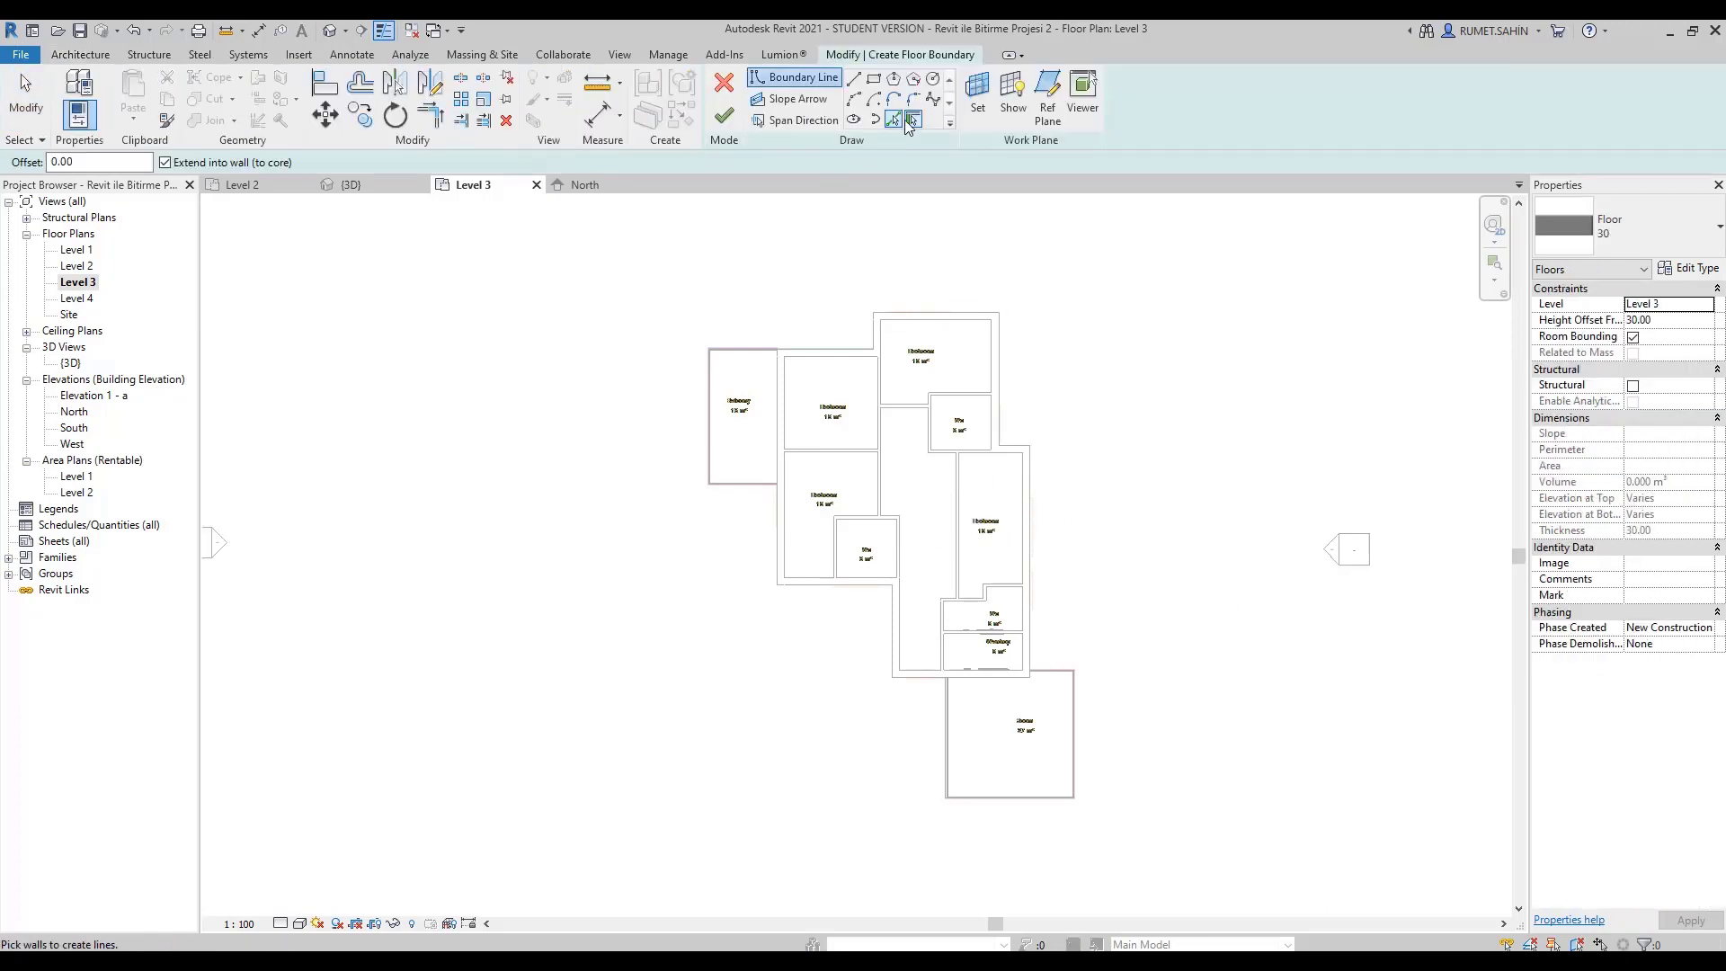
{"action": "left_click", "coordinate": [893, 119]}
{"action": "scroll", "coordinate": [997, 262], "scroll_direction": "up", "scroll_amount": 2}
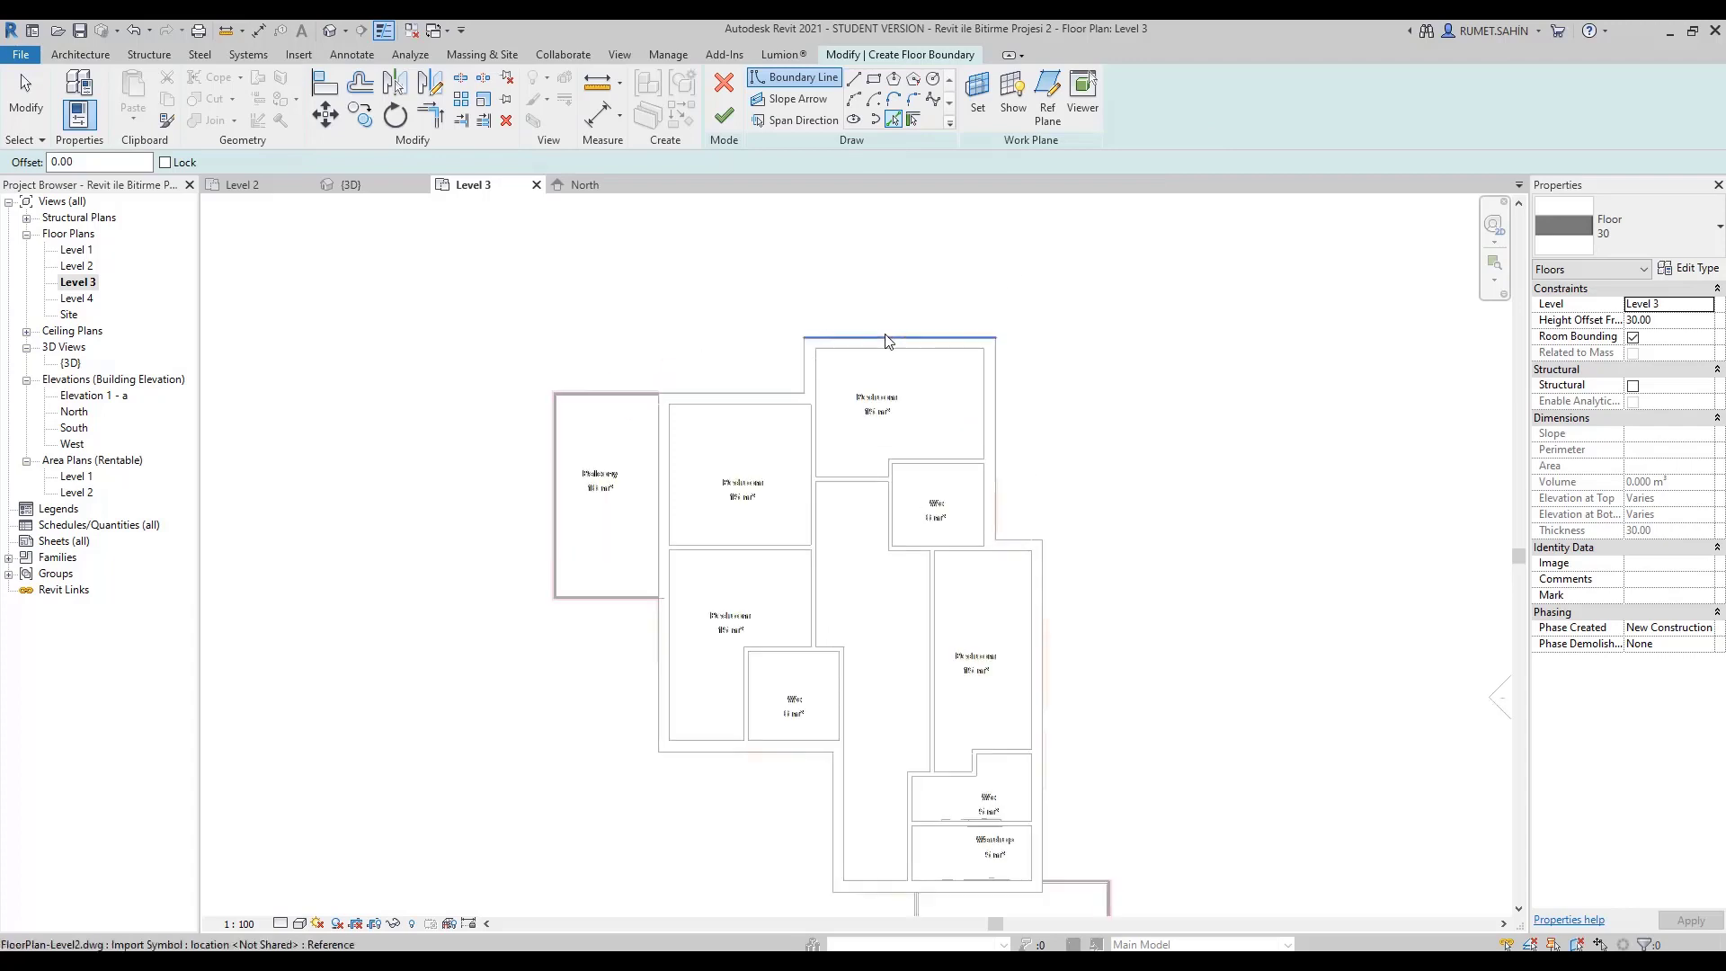
{"action": "left_click", "coordinate": [751, 397]}
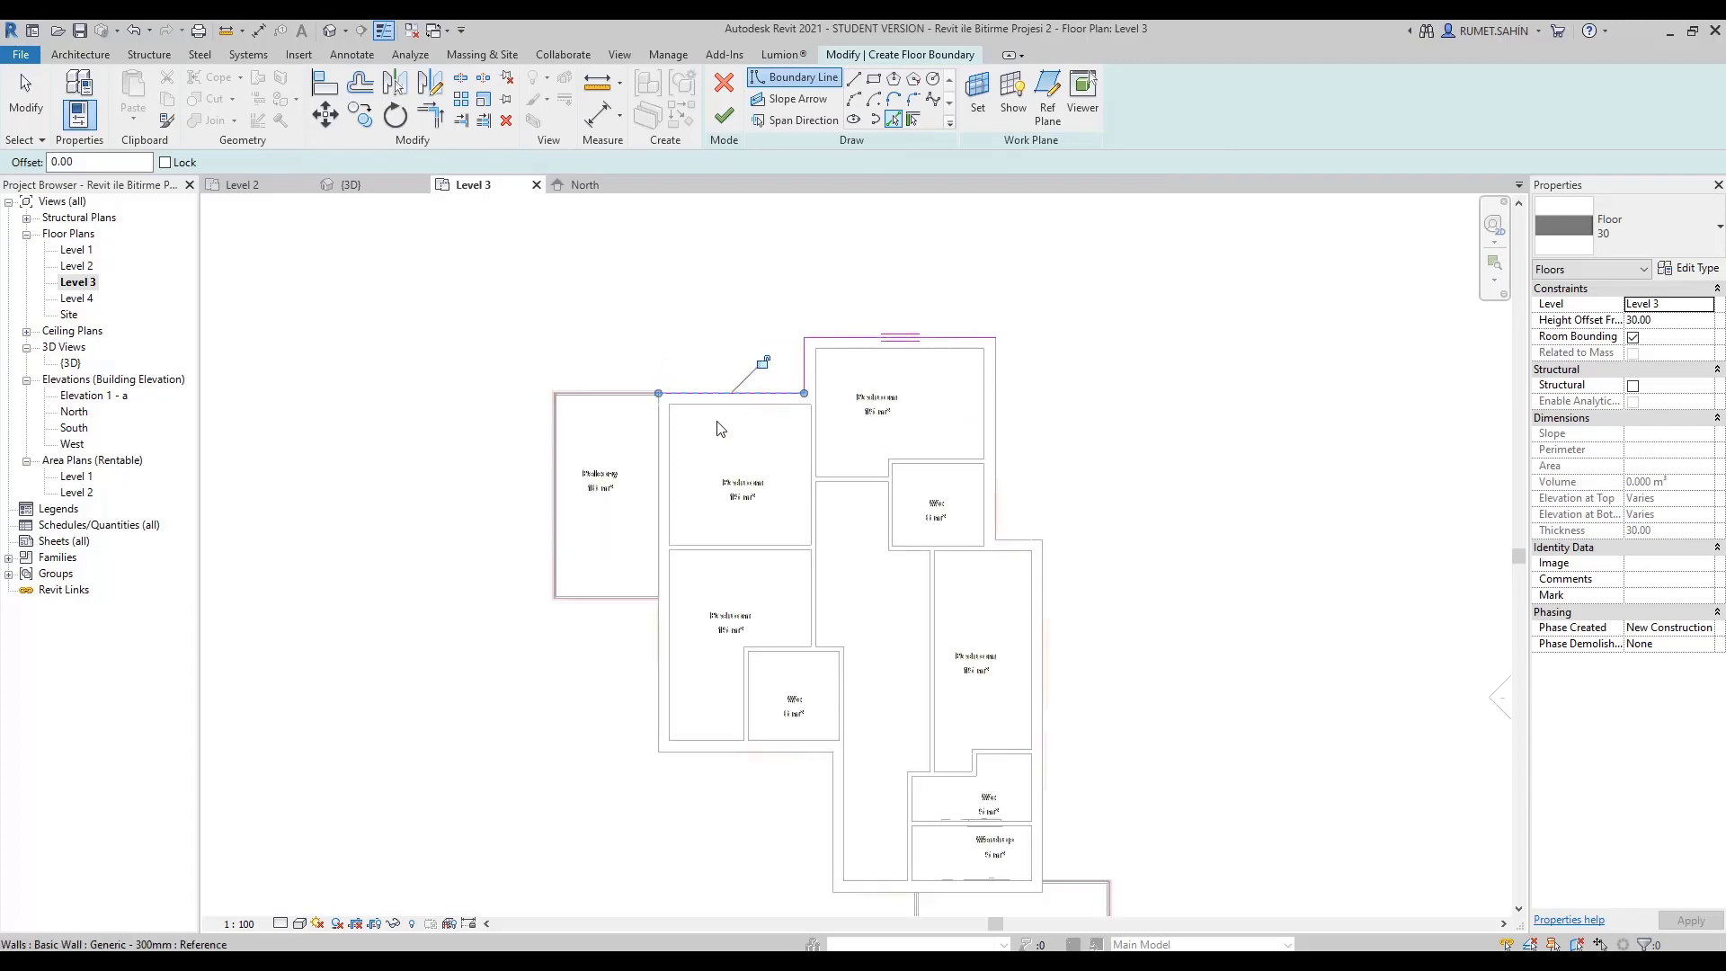
{"action": "left_click", "coordinate": [665, 505]}
{"action": "left_click", "coordinate": [816, 755]}
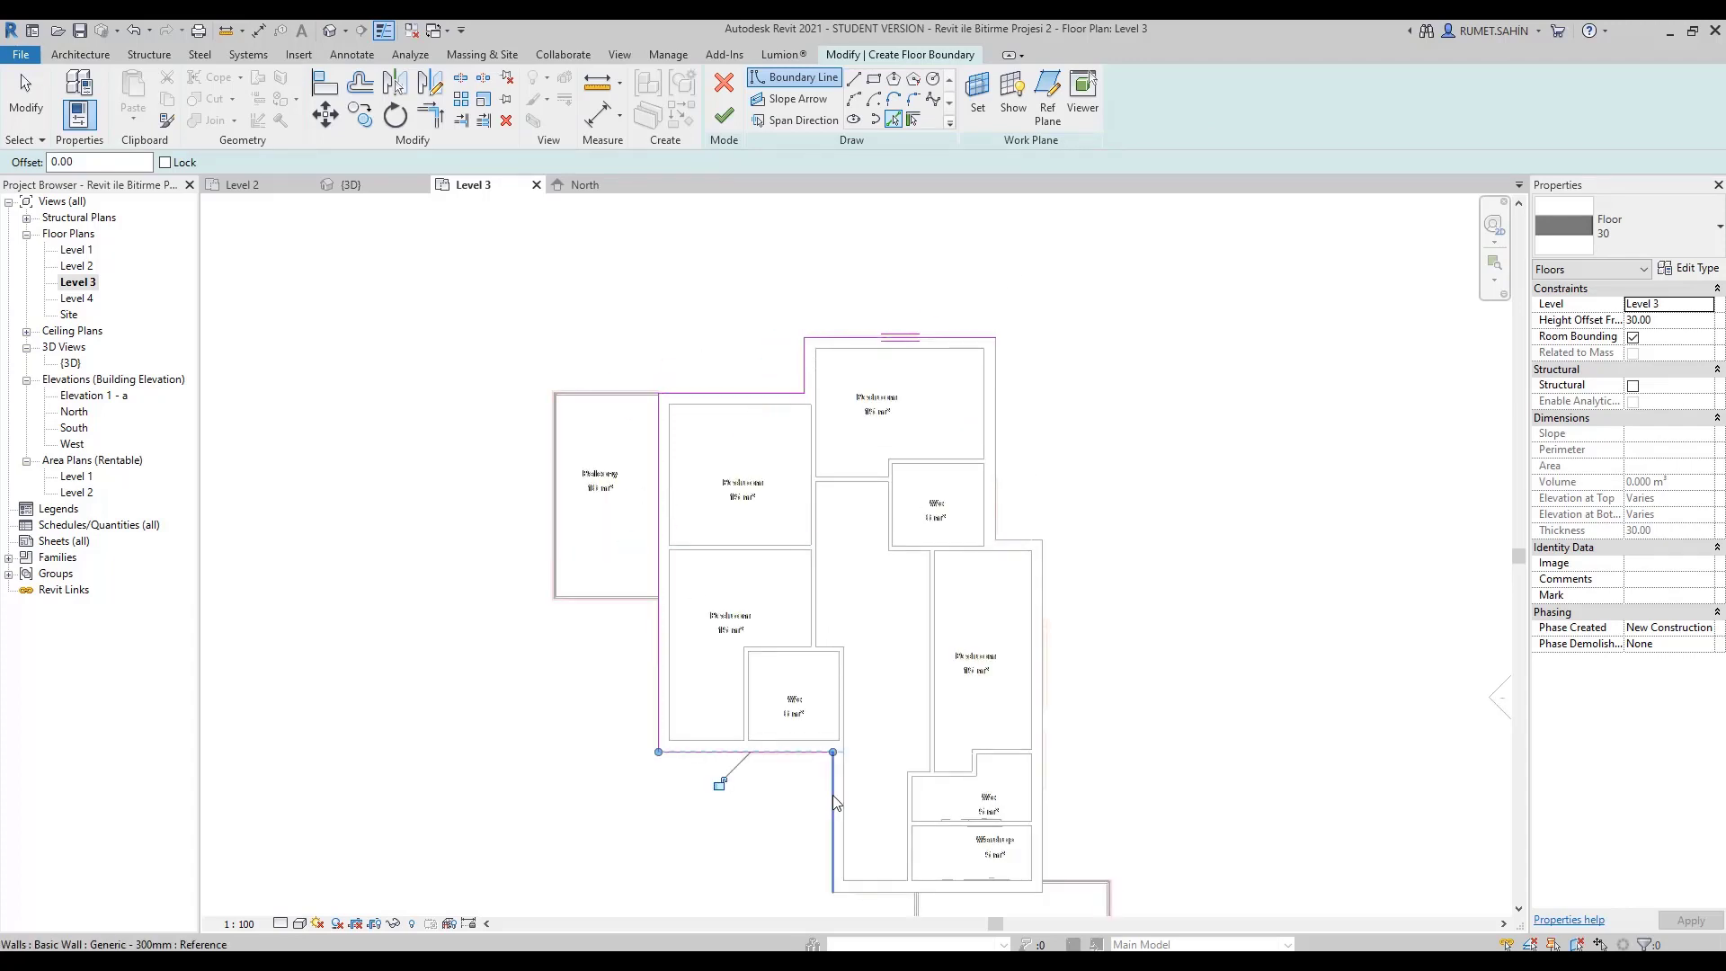
{"action": "left_click", "coordinate": [833, 795]}
Pick the right and upper-right walls and finish the Floor 30 slab.
{"action": "middle_click_drag", "start_coordinate": [1019, 749], "coordinate": [883, 633]}
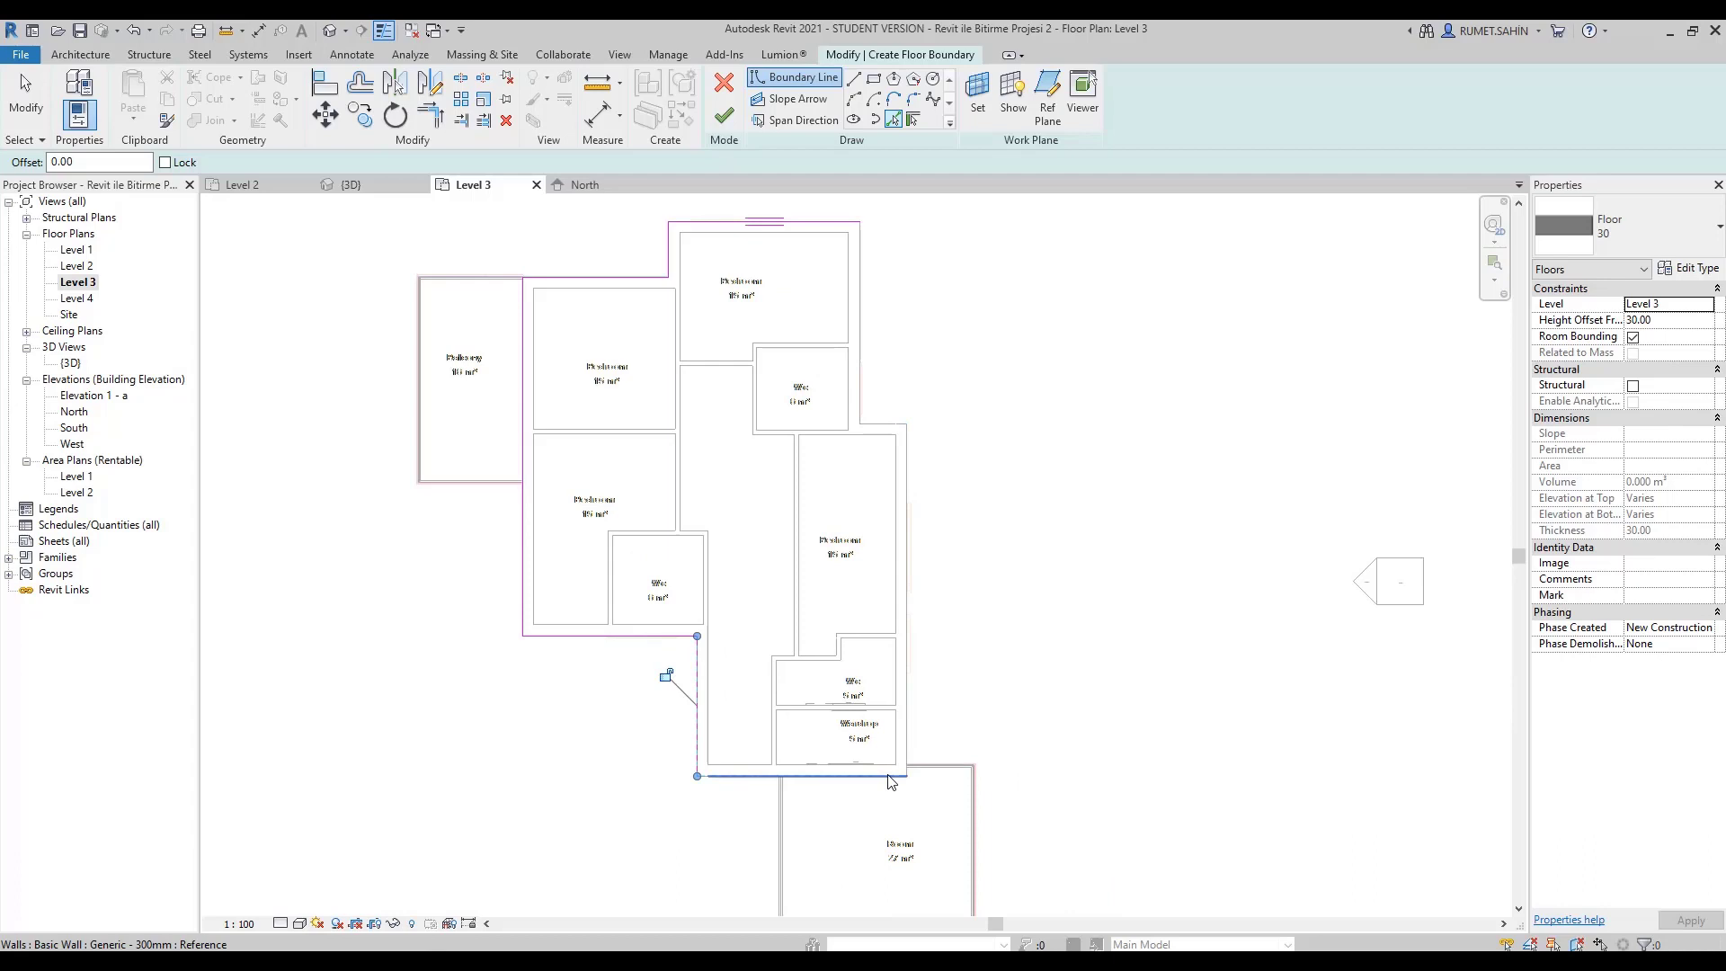
{"action": "left_click", "coordinate": [906, 701]}
{"action": "left_click", "coordinate": [860, 323]}
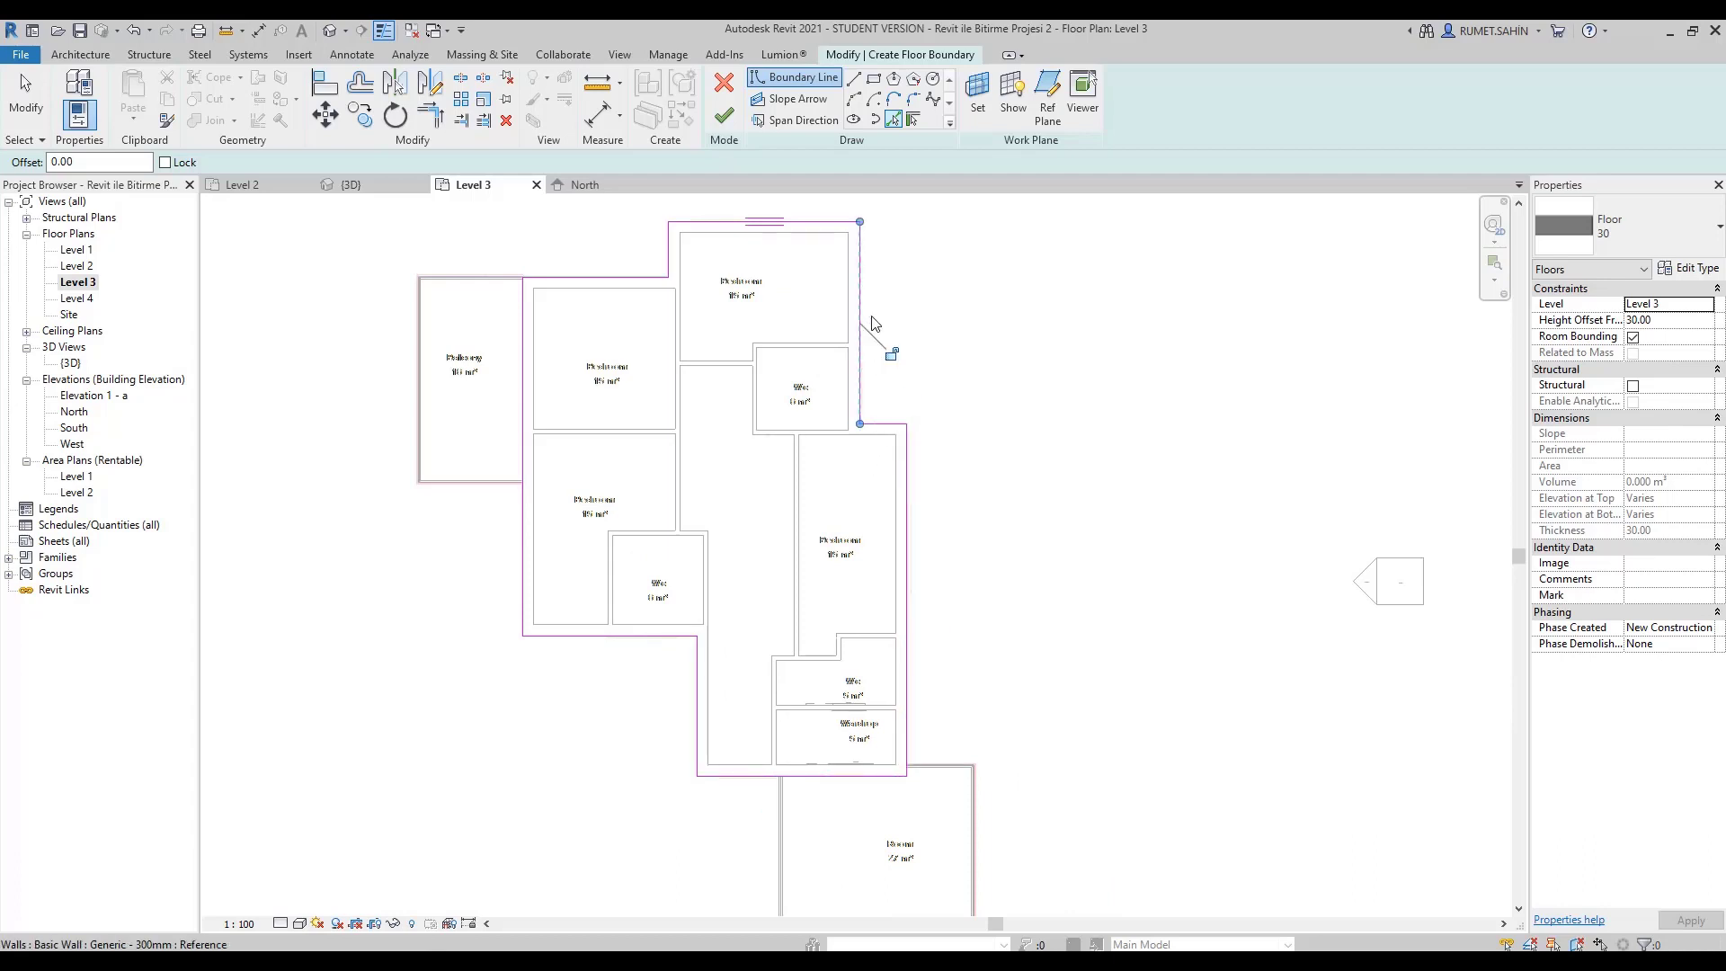
{"action": "middle_click_drag", "start_coordinate": [1053, 383], "coordinate": [1081, 421]}
{"action": "left_click", "coordinate": [723, 115]}
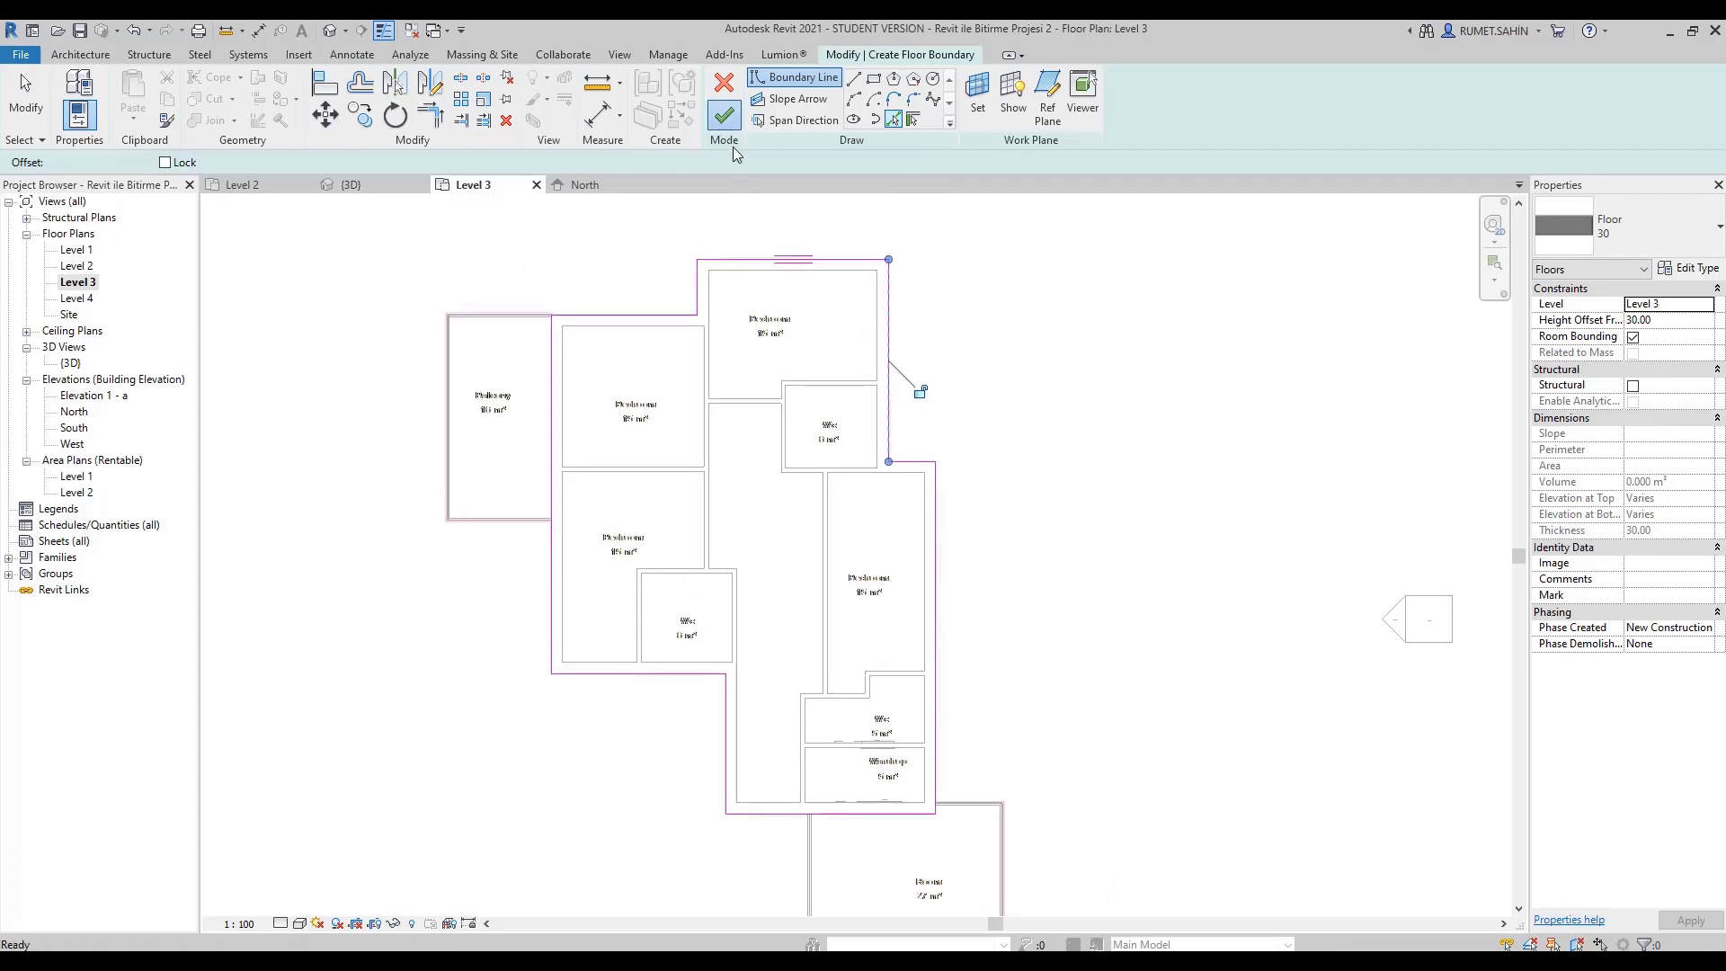
{"action": "left_click", "coordinate": [1040, 379]}
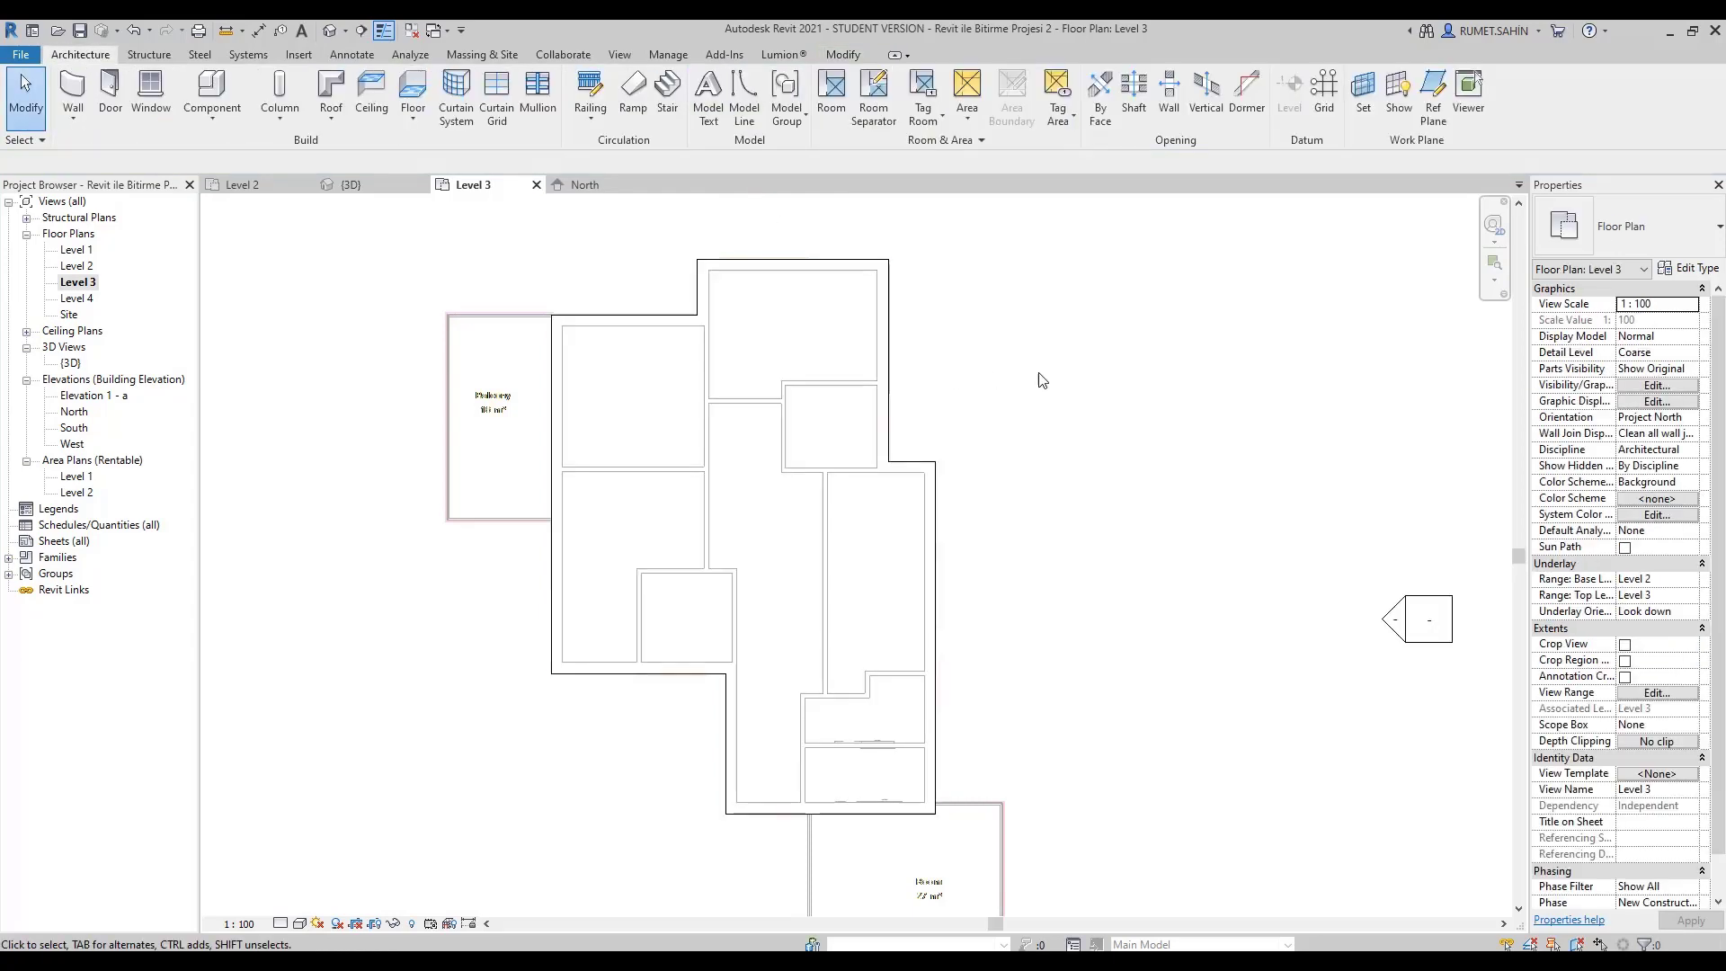
Start a Generic - 200mm wall with Pick Lines along the plan's top exterior edge.
{"action": "left_click", "coordinate": [72, 90]}
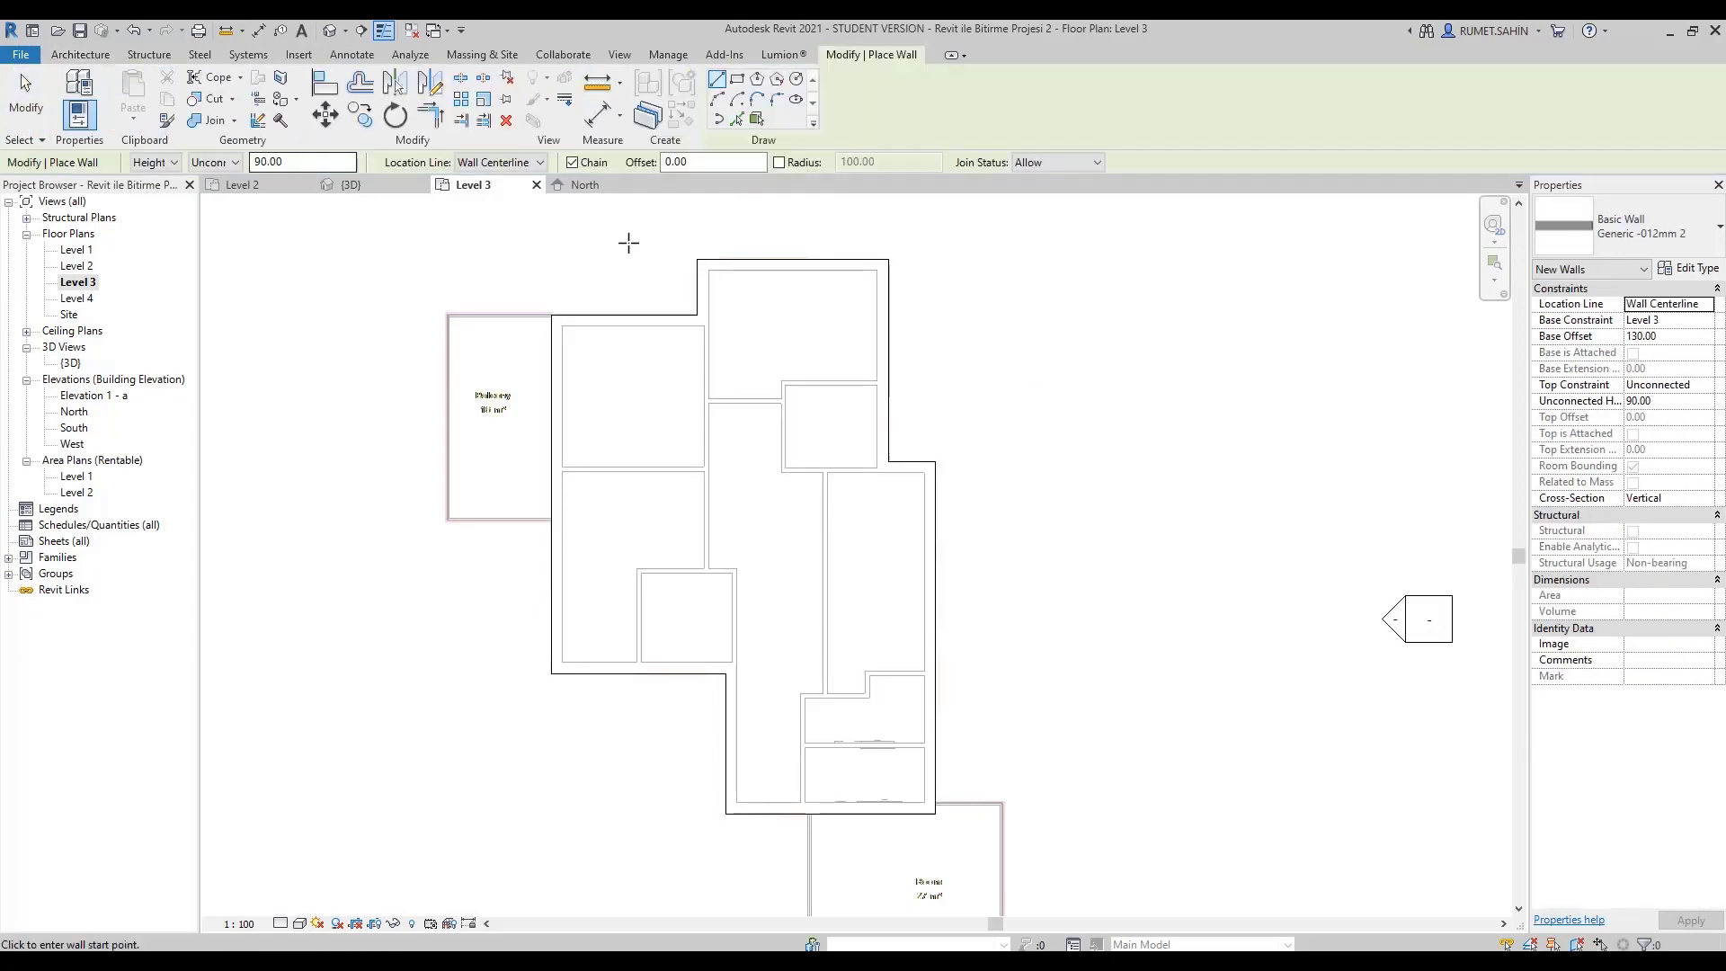
{"action": "left_click", "coordinate": [1627, 232]}
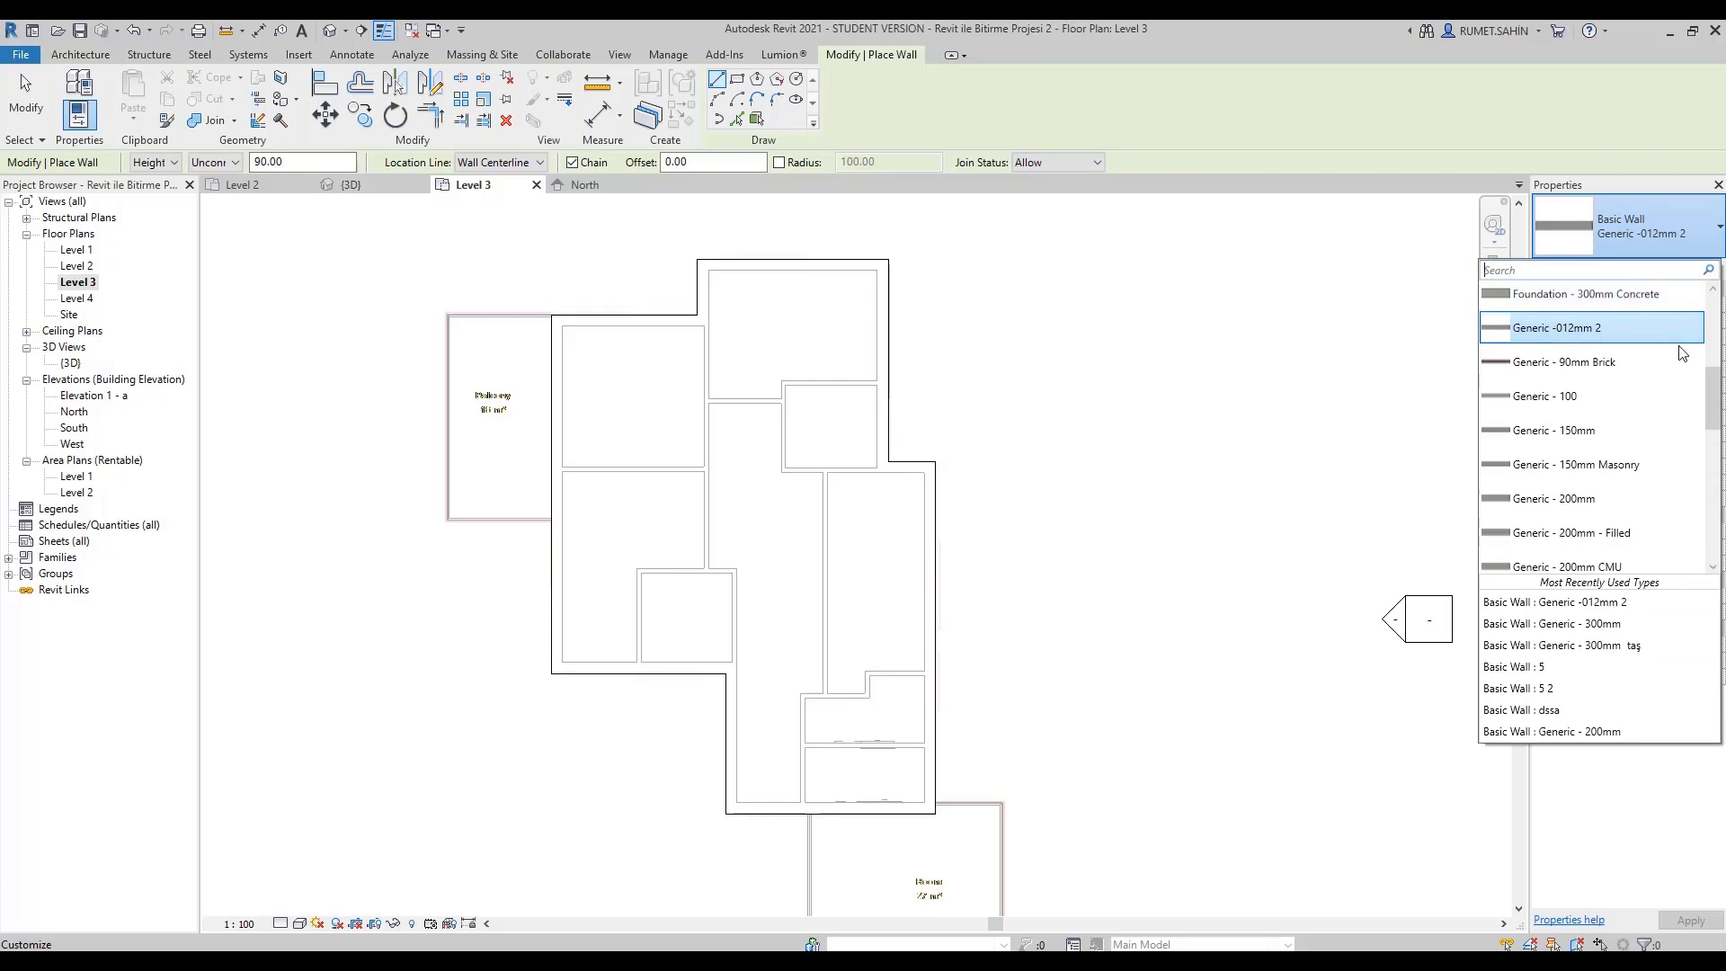
{"action": "left_click", "coordinate": [1640, 509]}
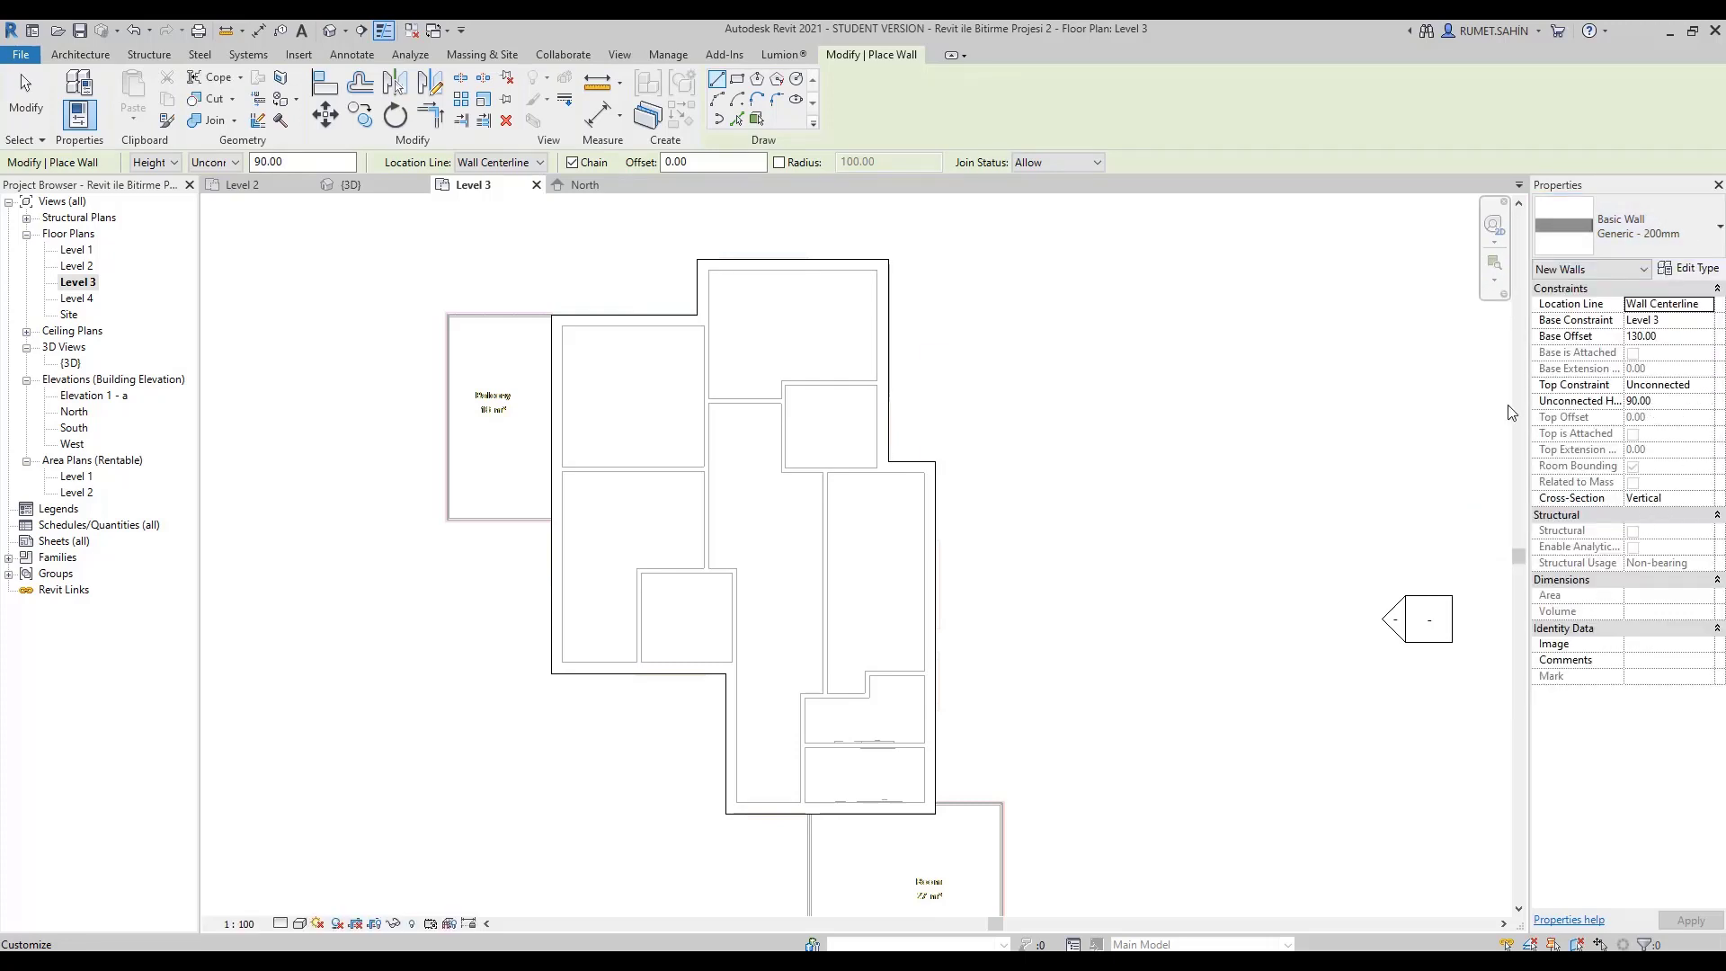
{"action": "left_click_drag", "start_coordinate": [1528, 408], "coordinate": [1458, 408]}
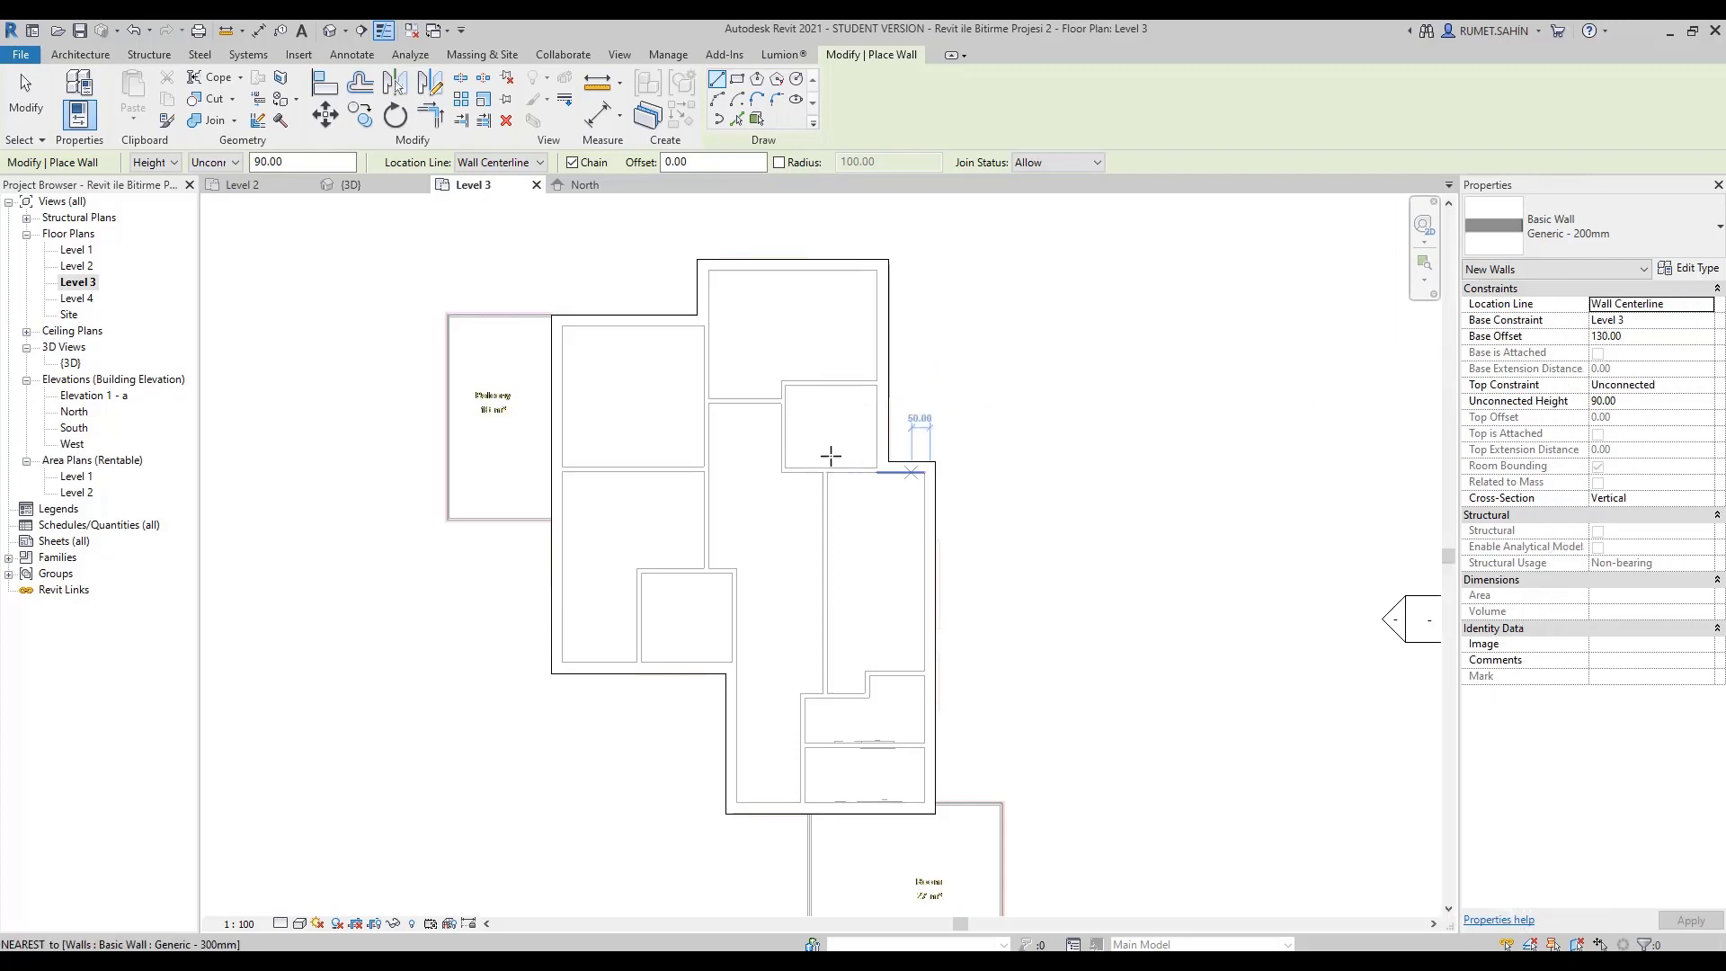
{"action": "left_click", "coordinate": [736, 121]}
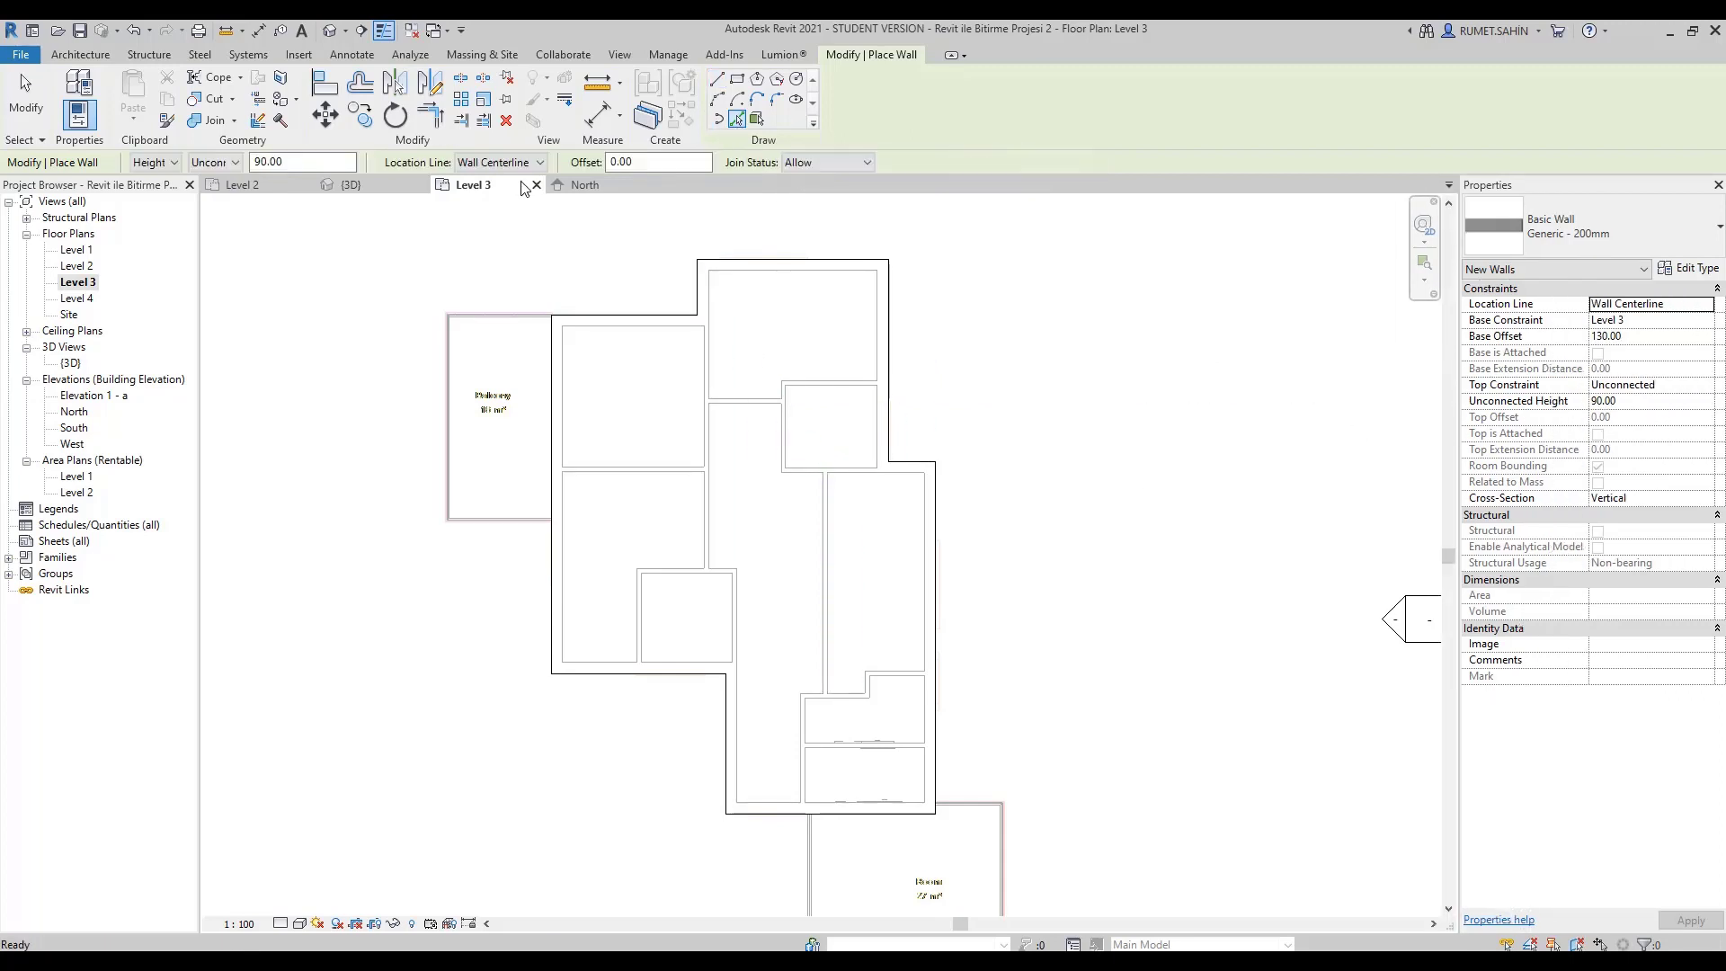
{"action": "scroll", "coordinate": [903, 259], "scroll_direction": "up", "scroll_amount": 2}
{"action": "scroll", "coordinate": [847, 254], "scroll_direction": "up", "scroll_amount": 2}
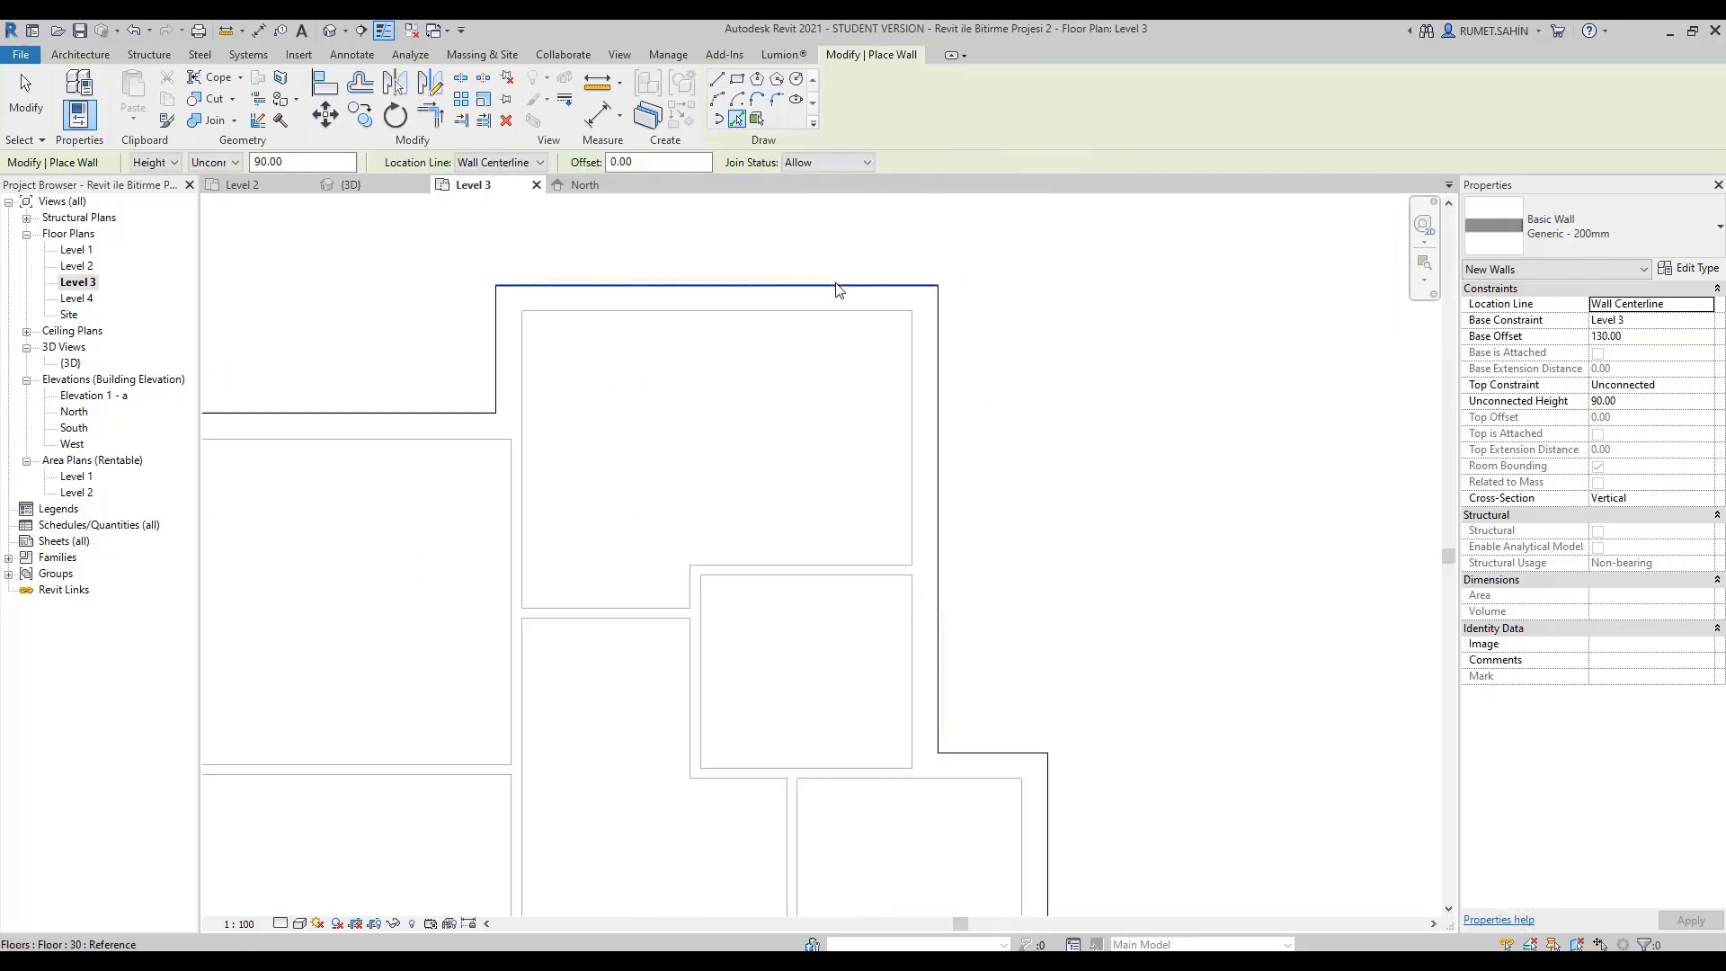
{"action": "left_click", "coordinate": [844, 285]}
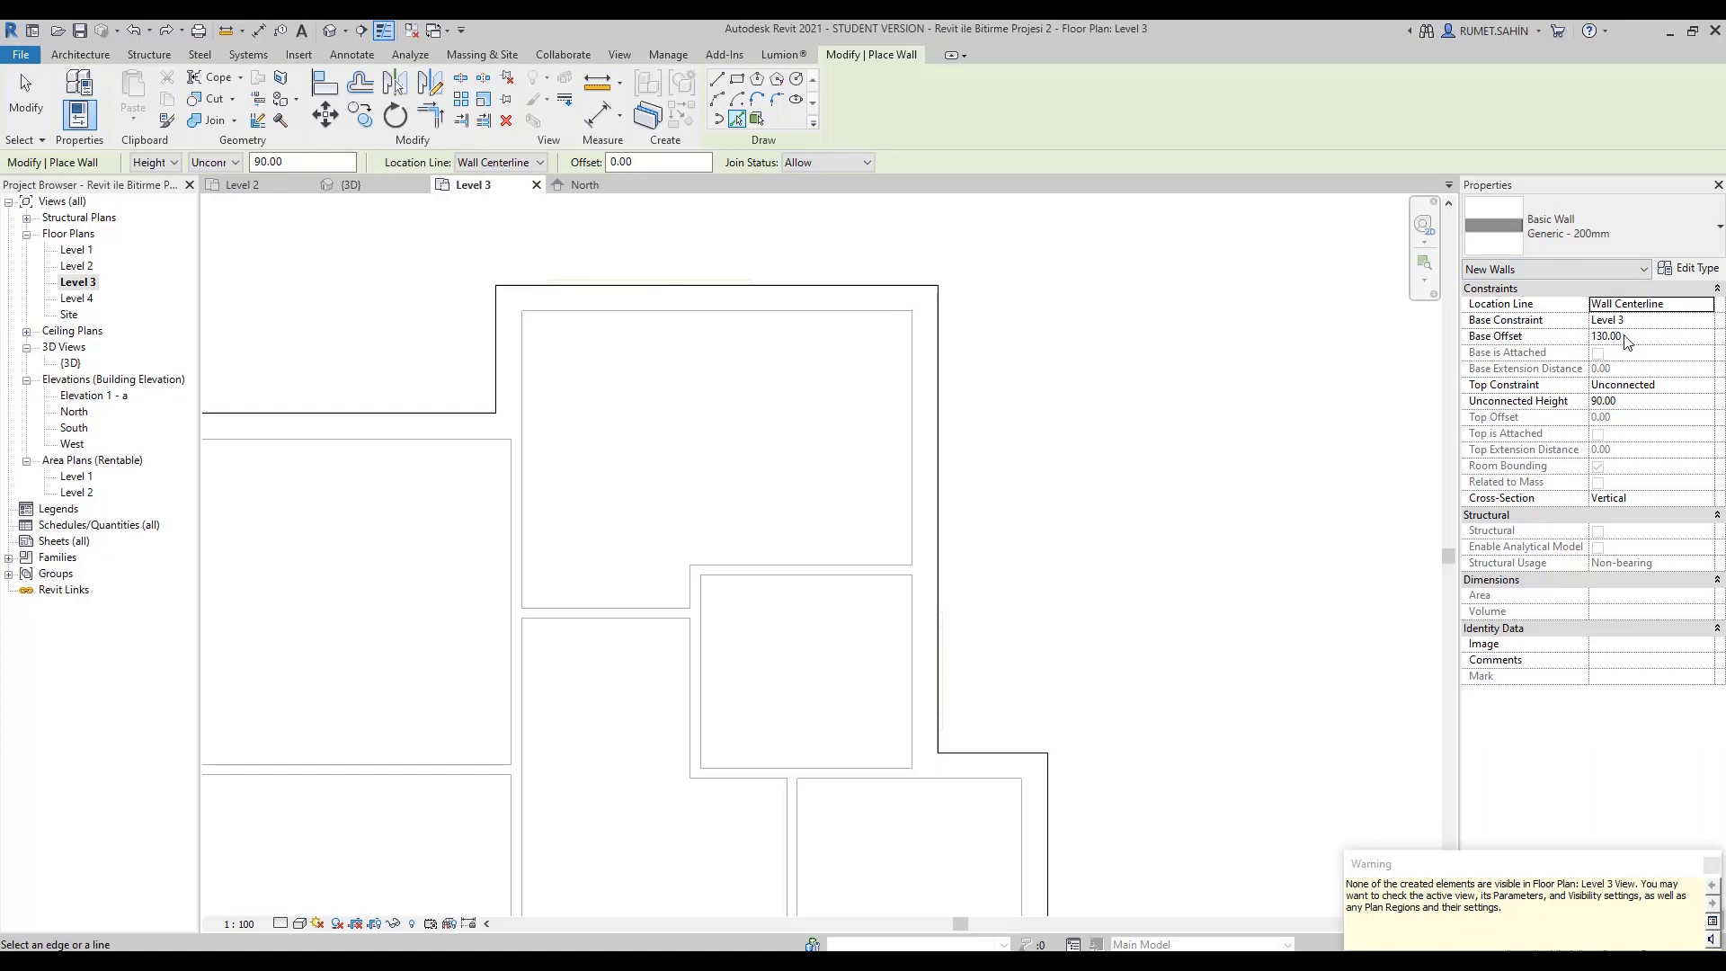
Set the wall's Base Offset to 0 and complete the top-edge wall.
{"action": "left_click", "coordinate": [1627, 337]}
{"action": "double_click", "coordinate": [1604, 336]}
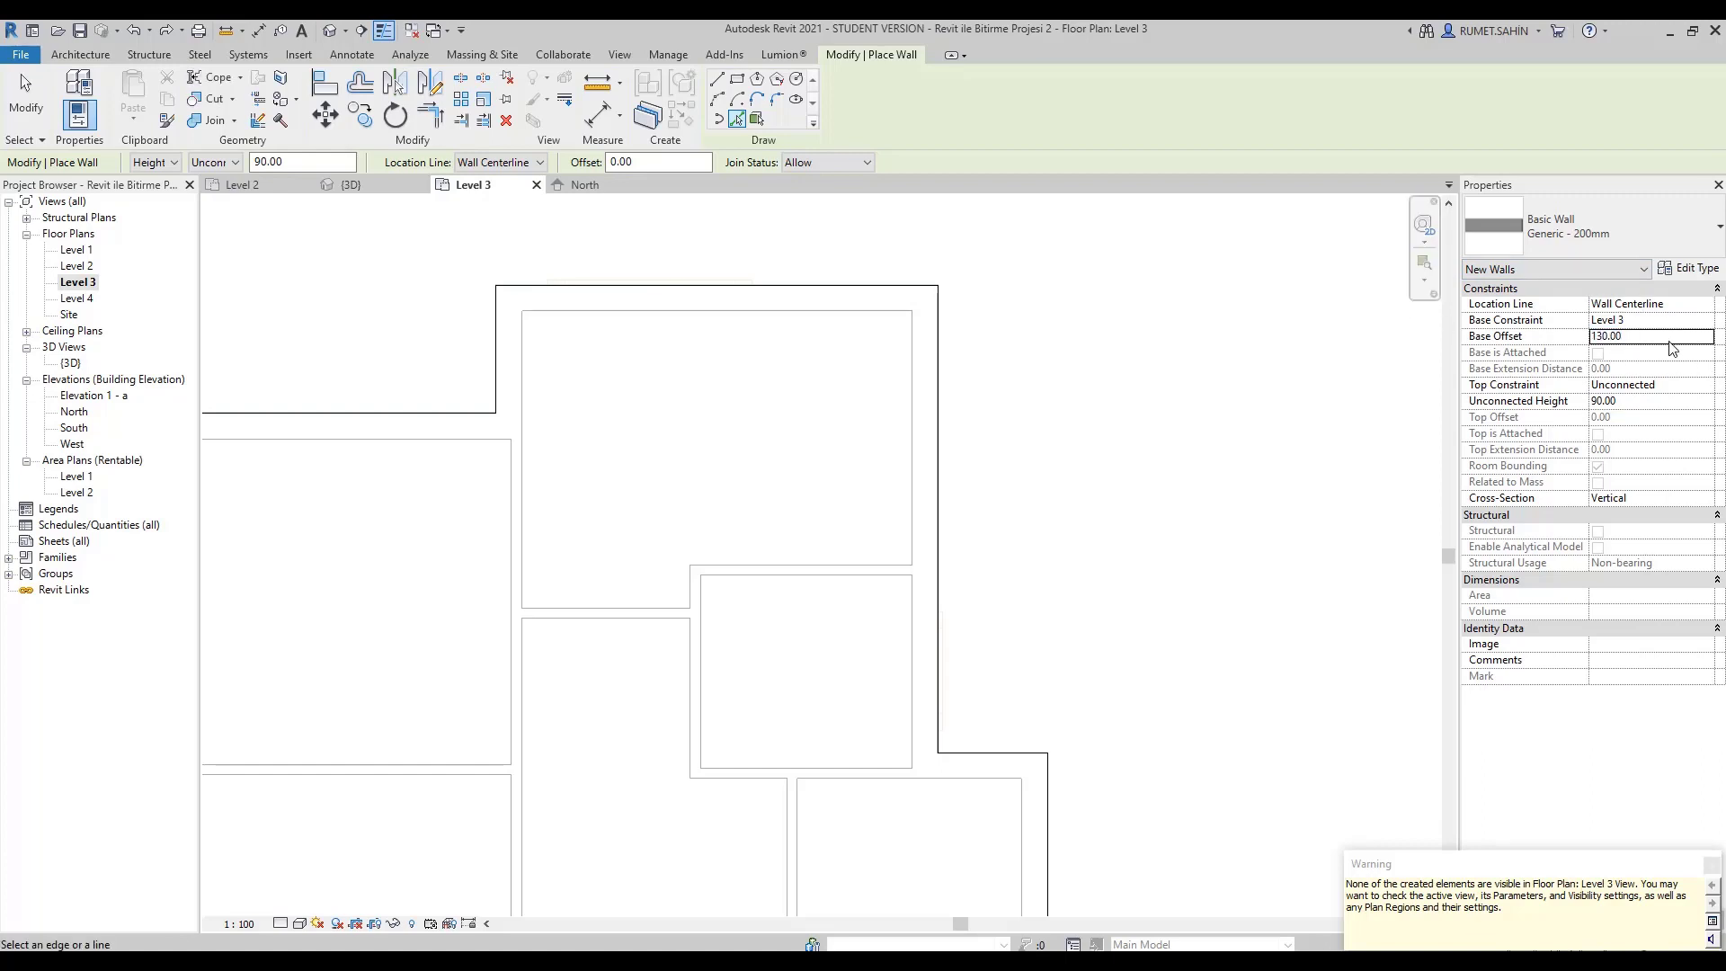
{"action": "type", "text": "0"}
{"action": "left_click", "coordinate": [788, 290]}
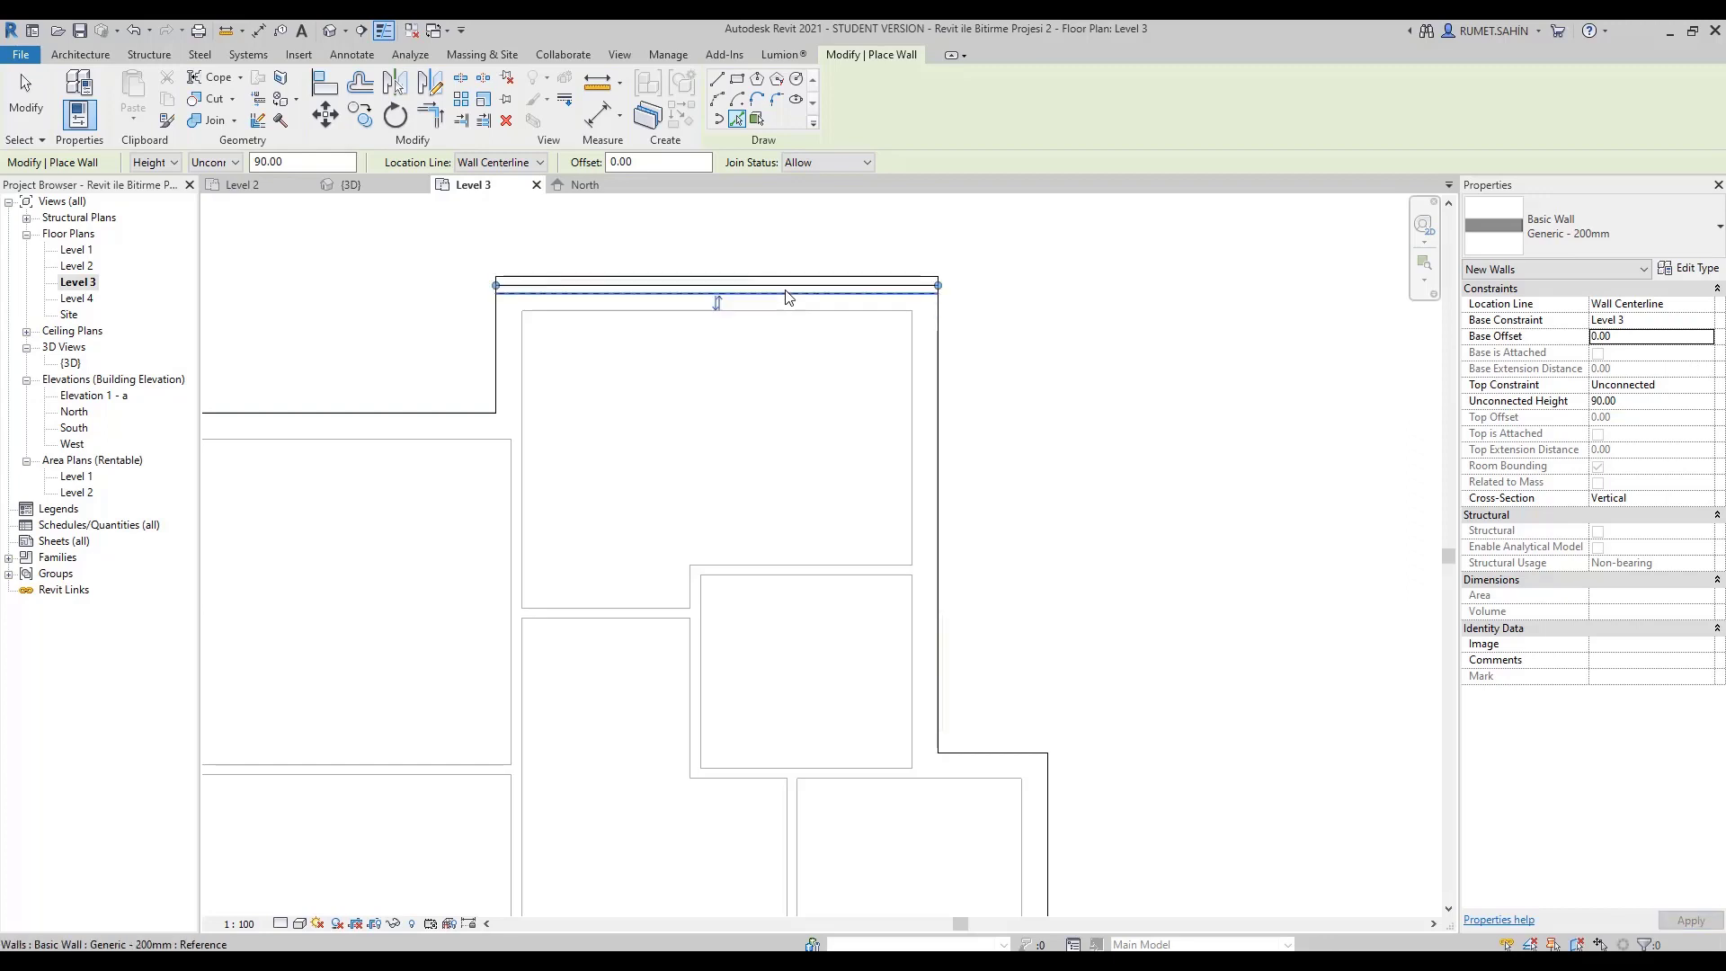
{"action": "scroll", "coordinate": [508, 304], "scroll_direction": "up", "scroll_amount": 2}
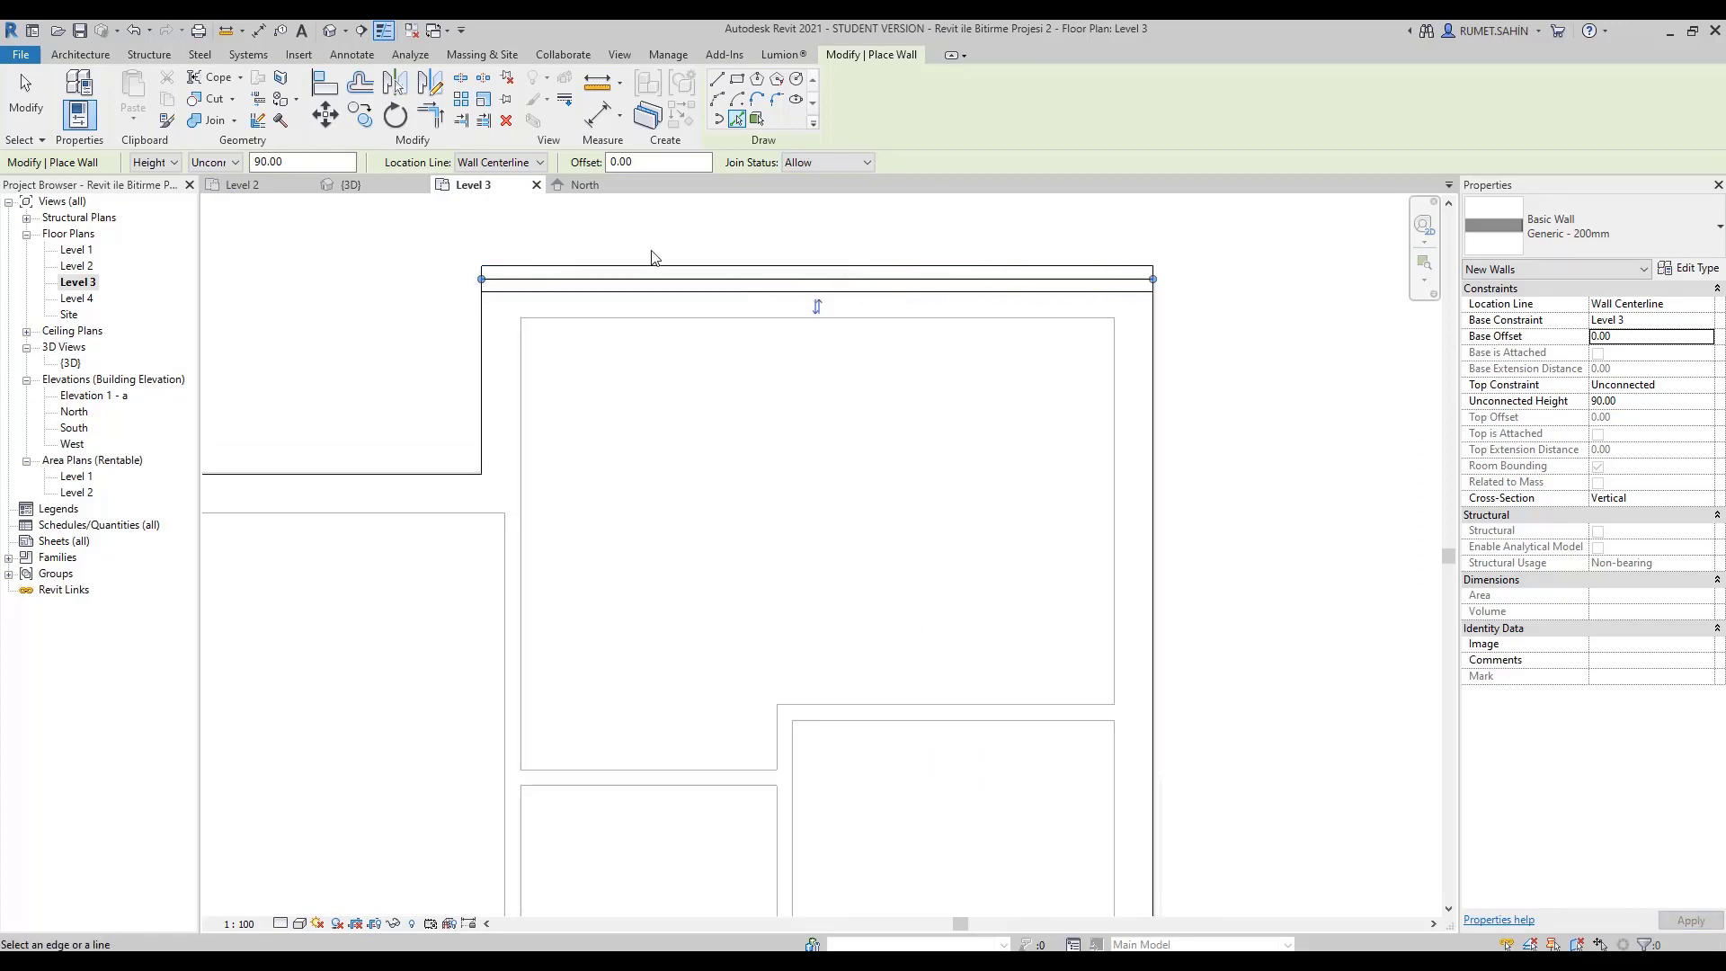
{"action": "key", "text": "Escape"}
{"action": "key", "text": "Escape"}
{"action": "left_click", "coordinate": [658, 271]}
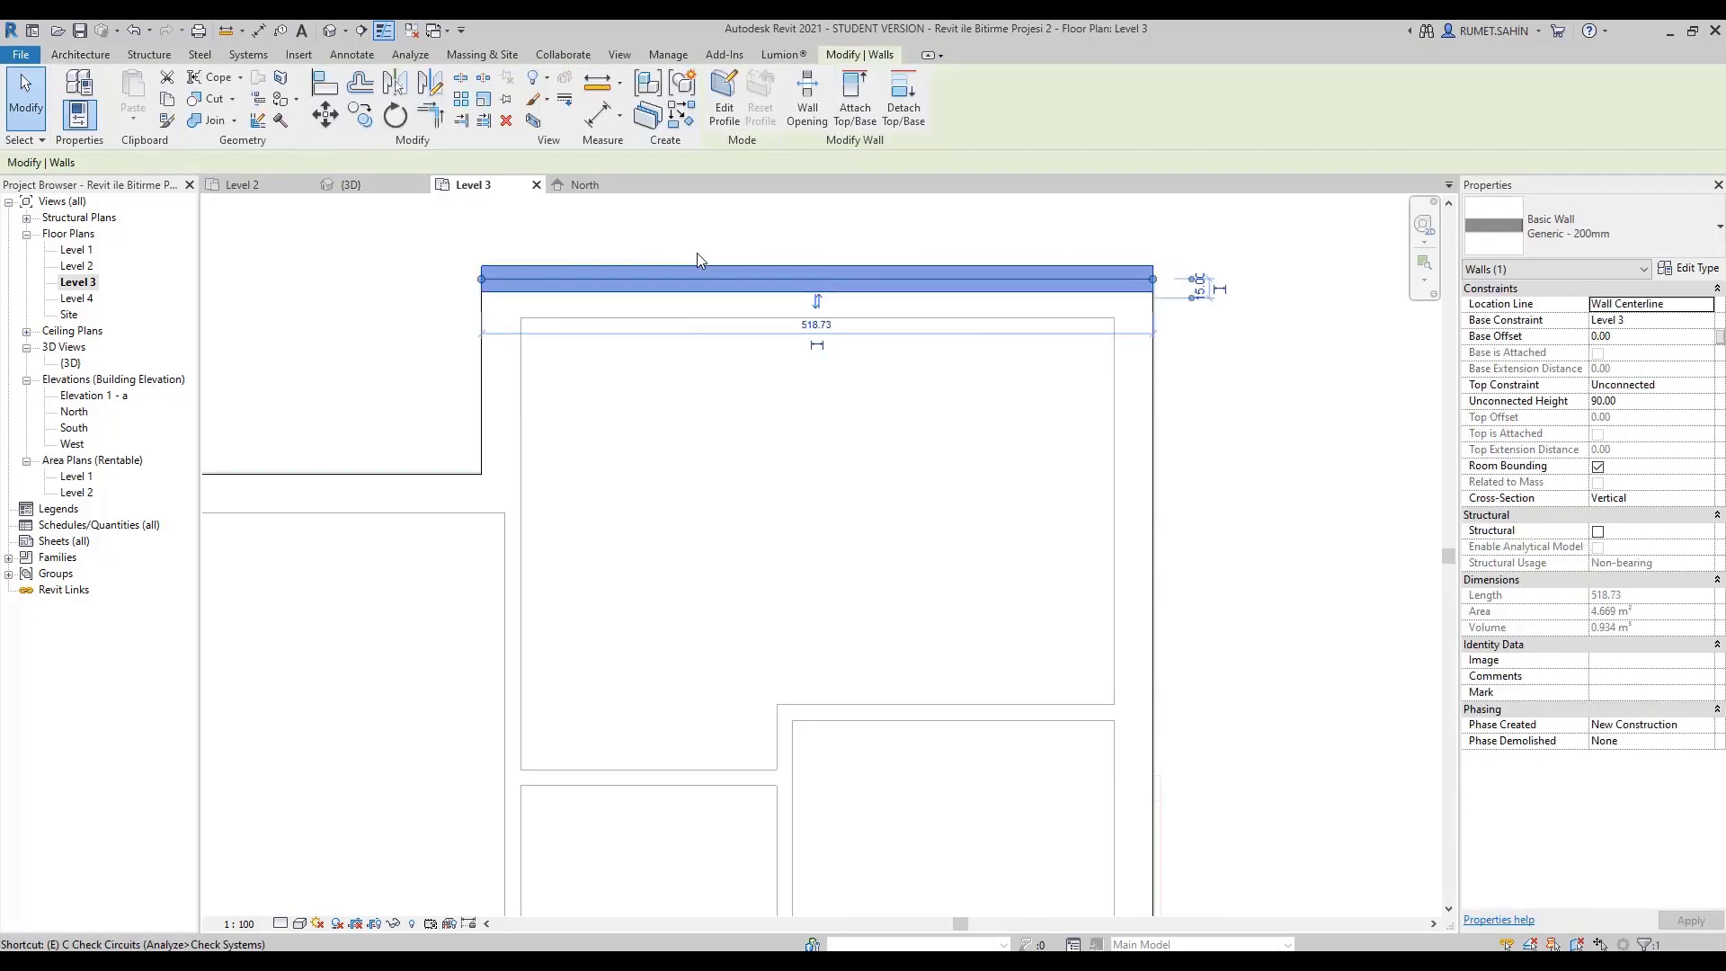
{"action": "key", "text": "Escape"}
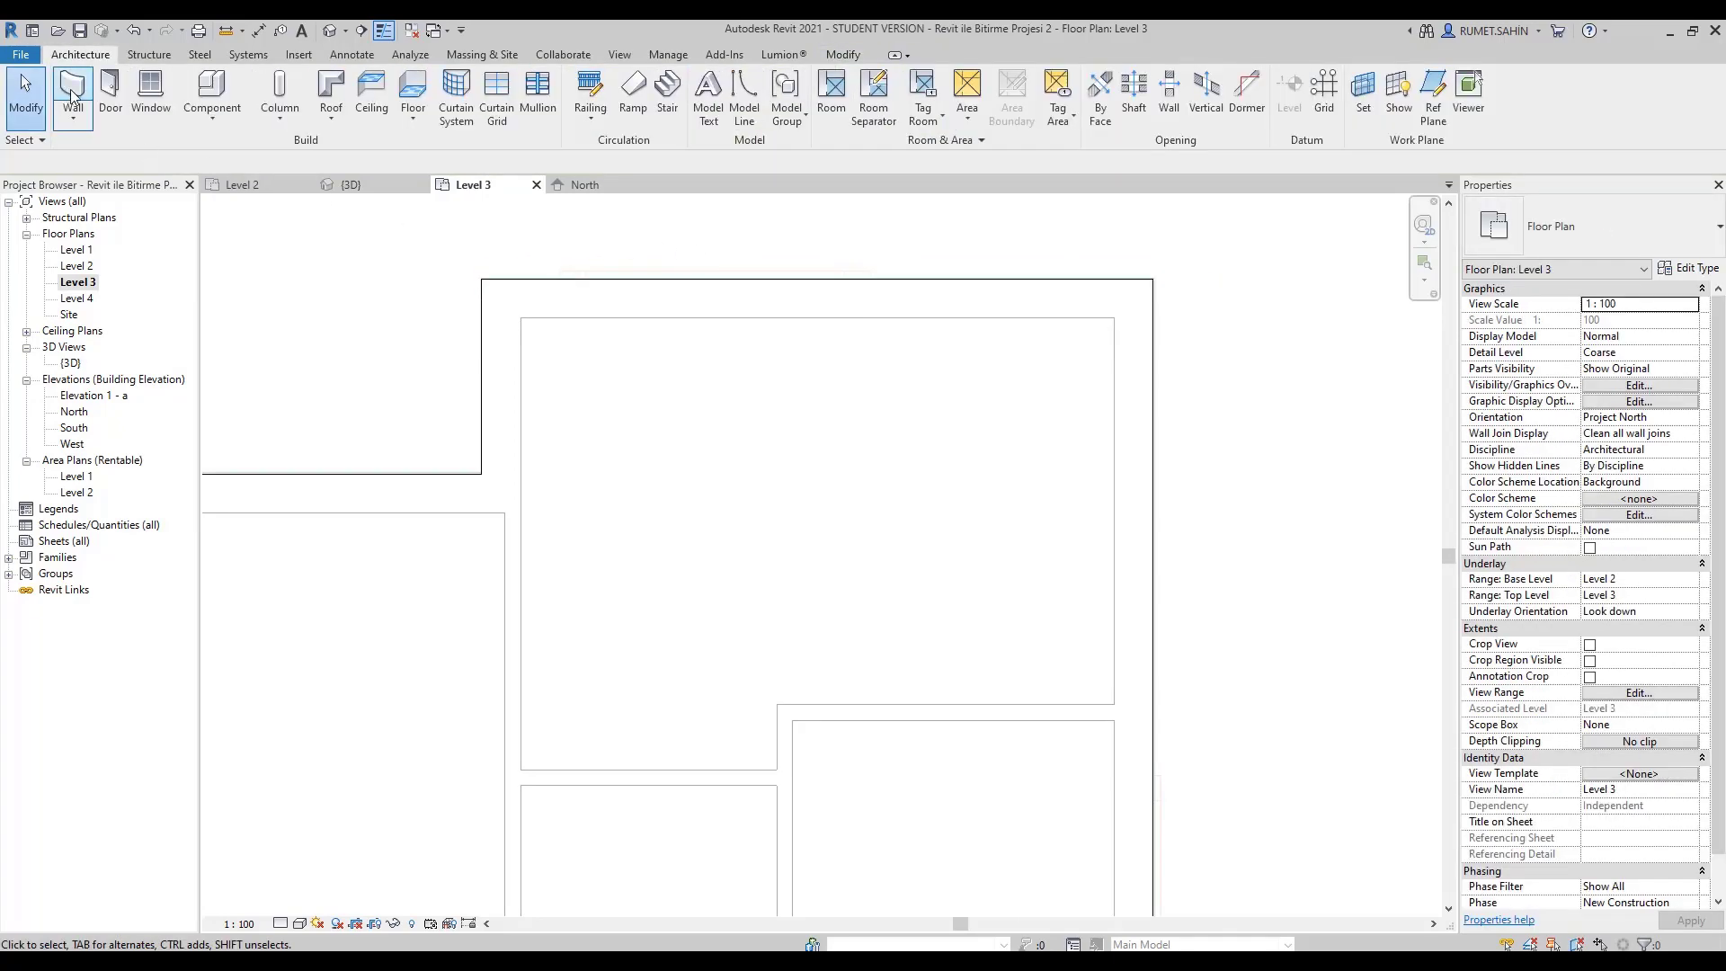
Set walls to Finish Face: Interior and trace the top, left and lower outline lines.
{"action": "left_click", "coordinate": [72, 94]}
{"action": "left_click", "coordinate": [539, 162]}
{"action": "left_click", "coordinate": [495, 224]}
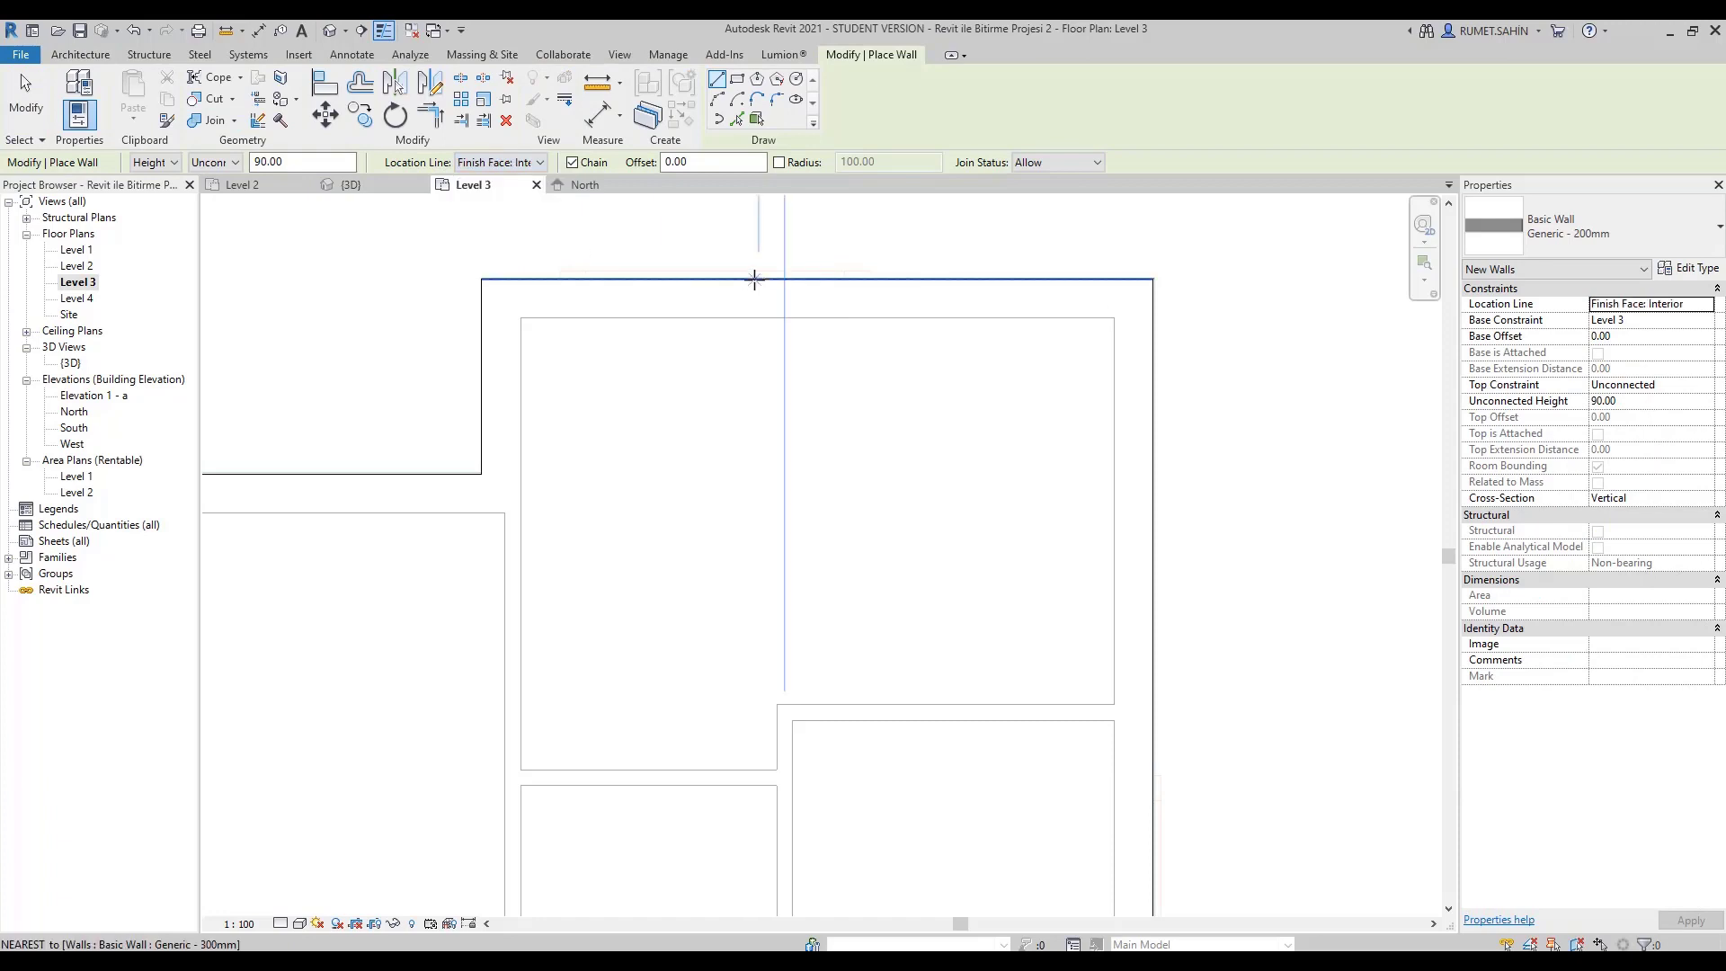
{"action": "left_click", "coordinate": [735, 119]}
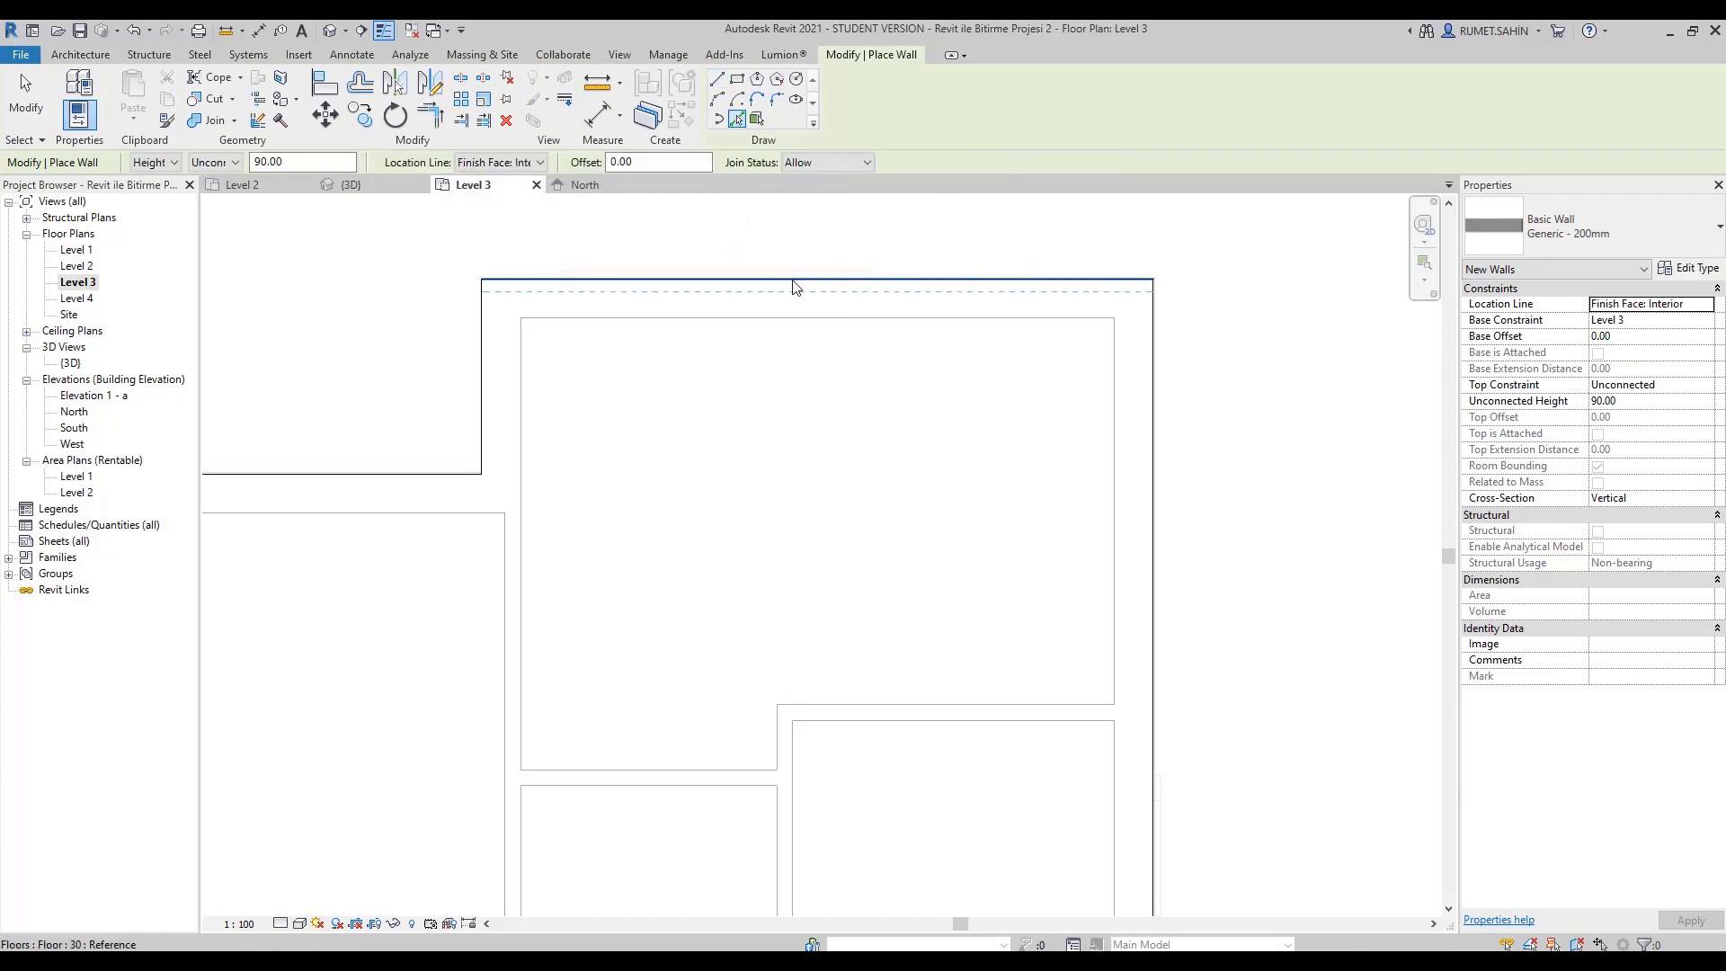
{"action": "left_click", "coordinate": [796, 286]}
{"action": "left_click", "coordinate": [484, 384]}
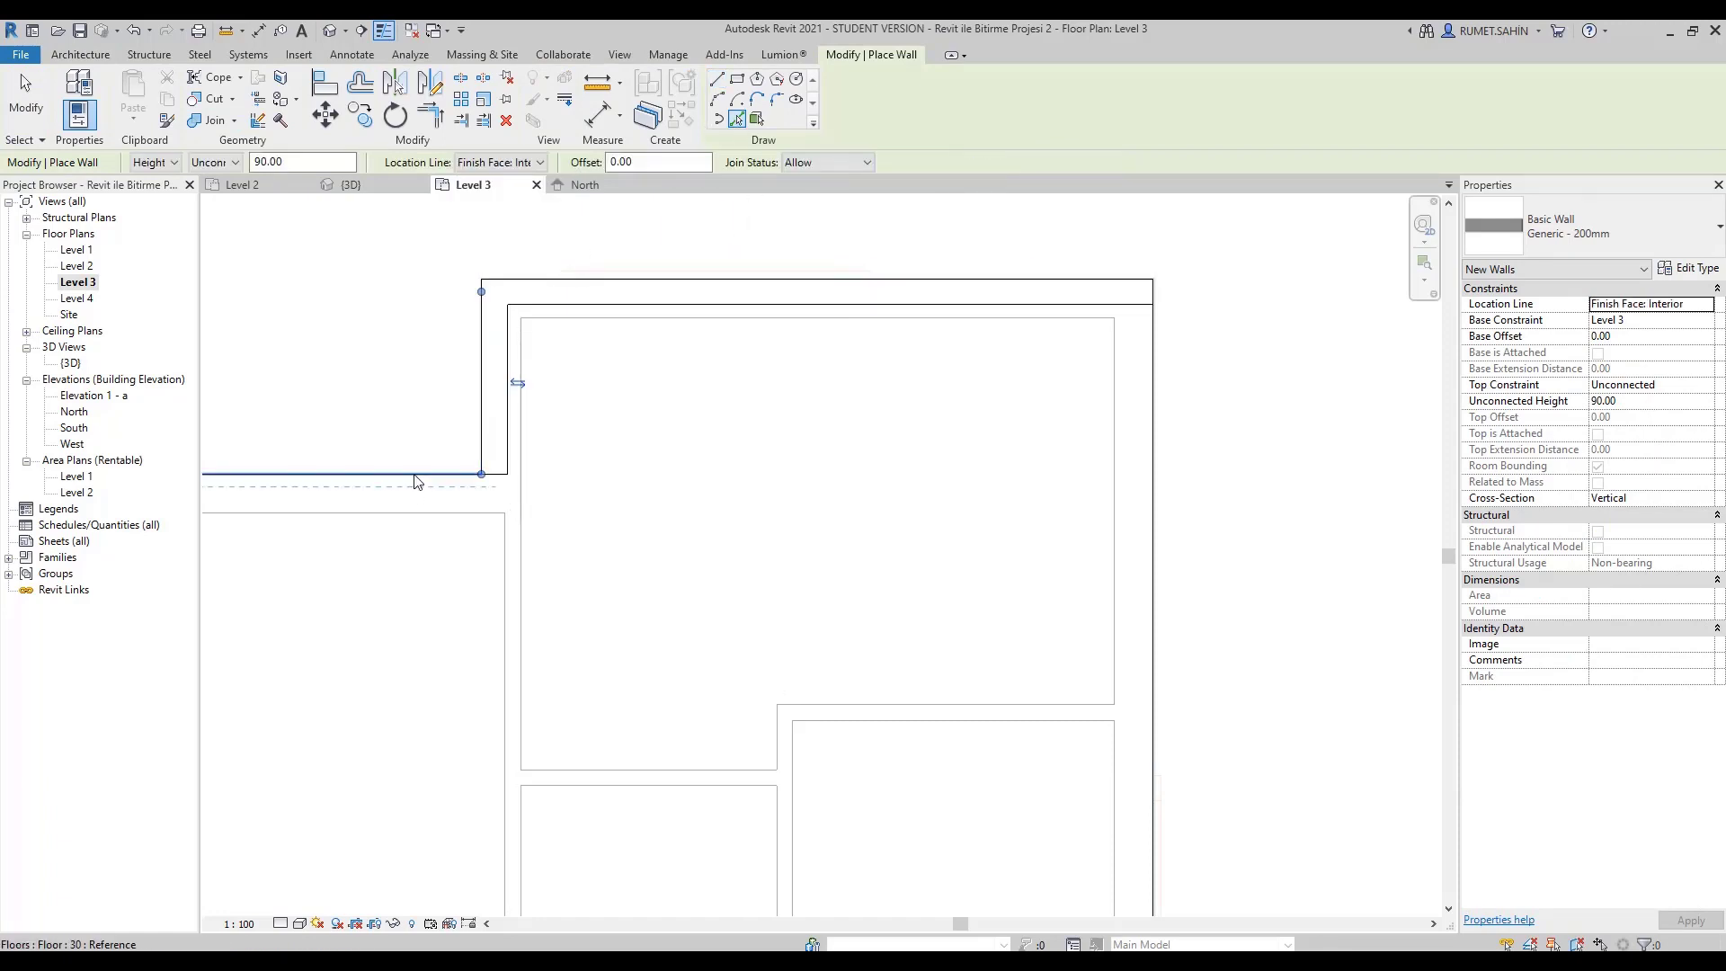
{"action": "left_click", "coordinate": [414, 481]}
Add walls on the Balcony line, right vertical, short horizontal and next vertical lines.
{"action": "middle_click_drag", "start_coordinate": [431, 472], "coordinate": [961, 304]}
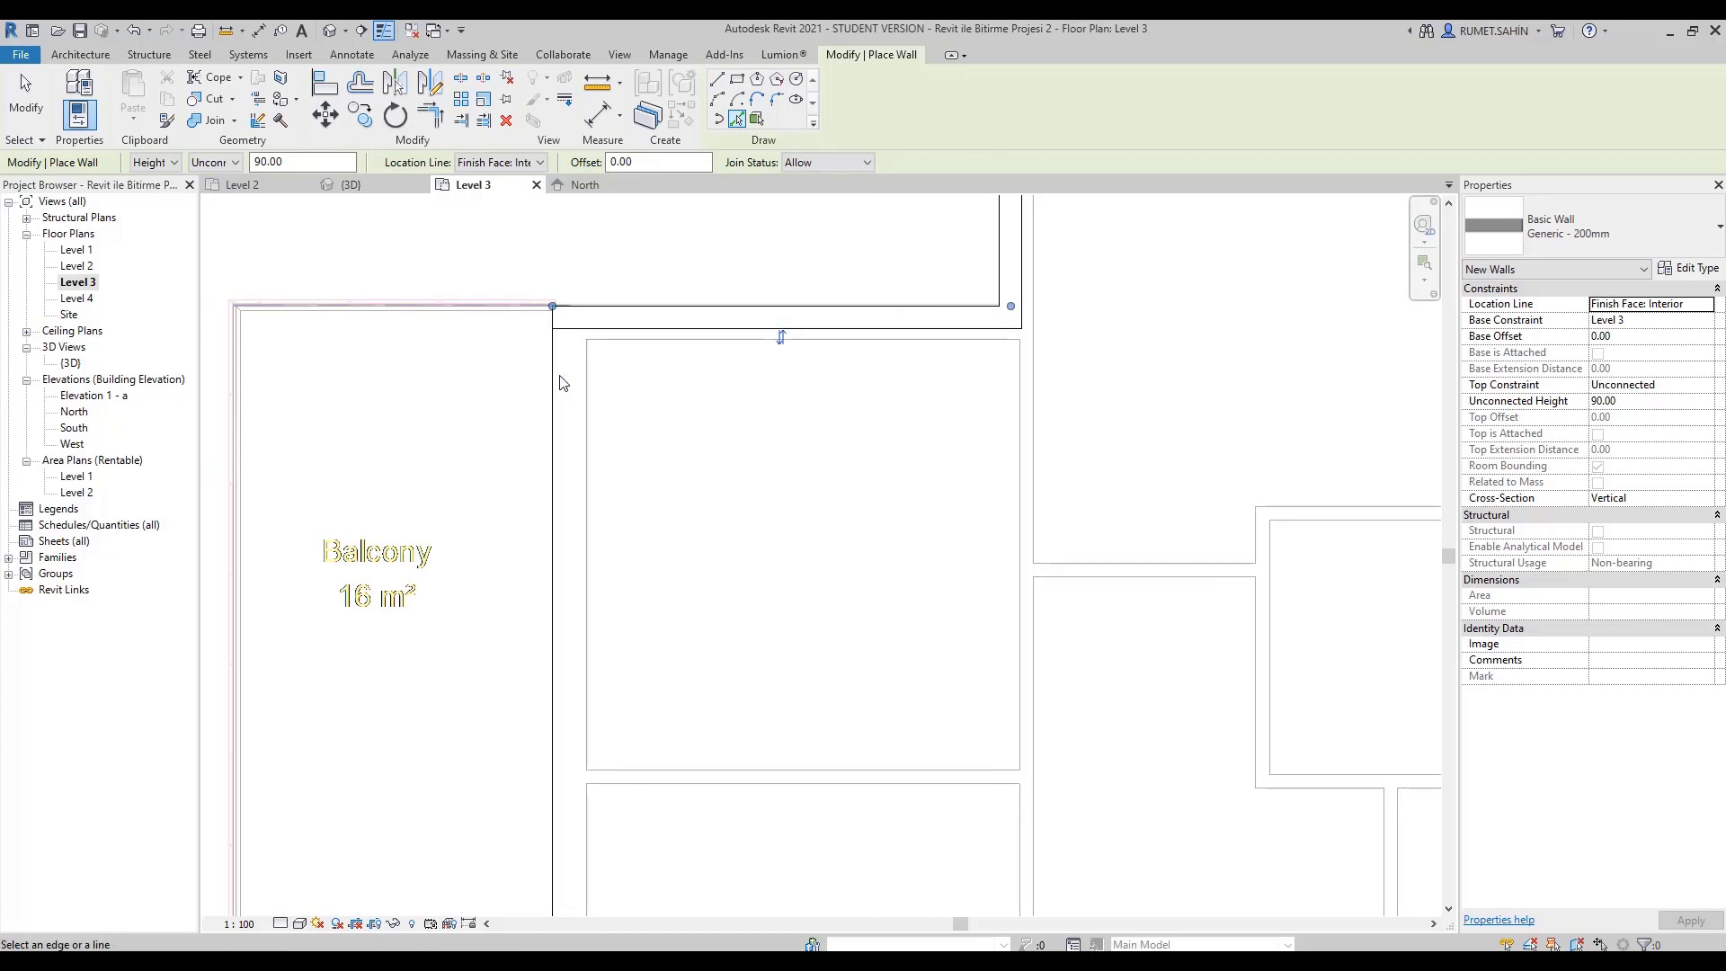
{"action": "left_click", "coordinate": [562, 383]}
{"action": "scroll", "coordinate": [705, 428], "scroll_direction": "down", "scroll_amount": 1}
{"action": "scroll", "coordinate": [889, 455], "scroll_direction": "down", "scroll_amount": 2}
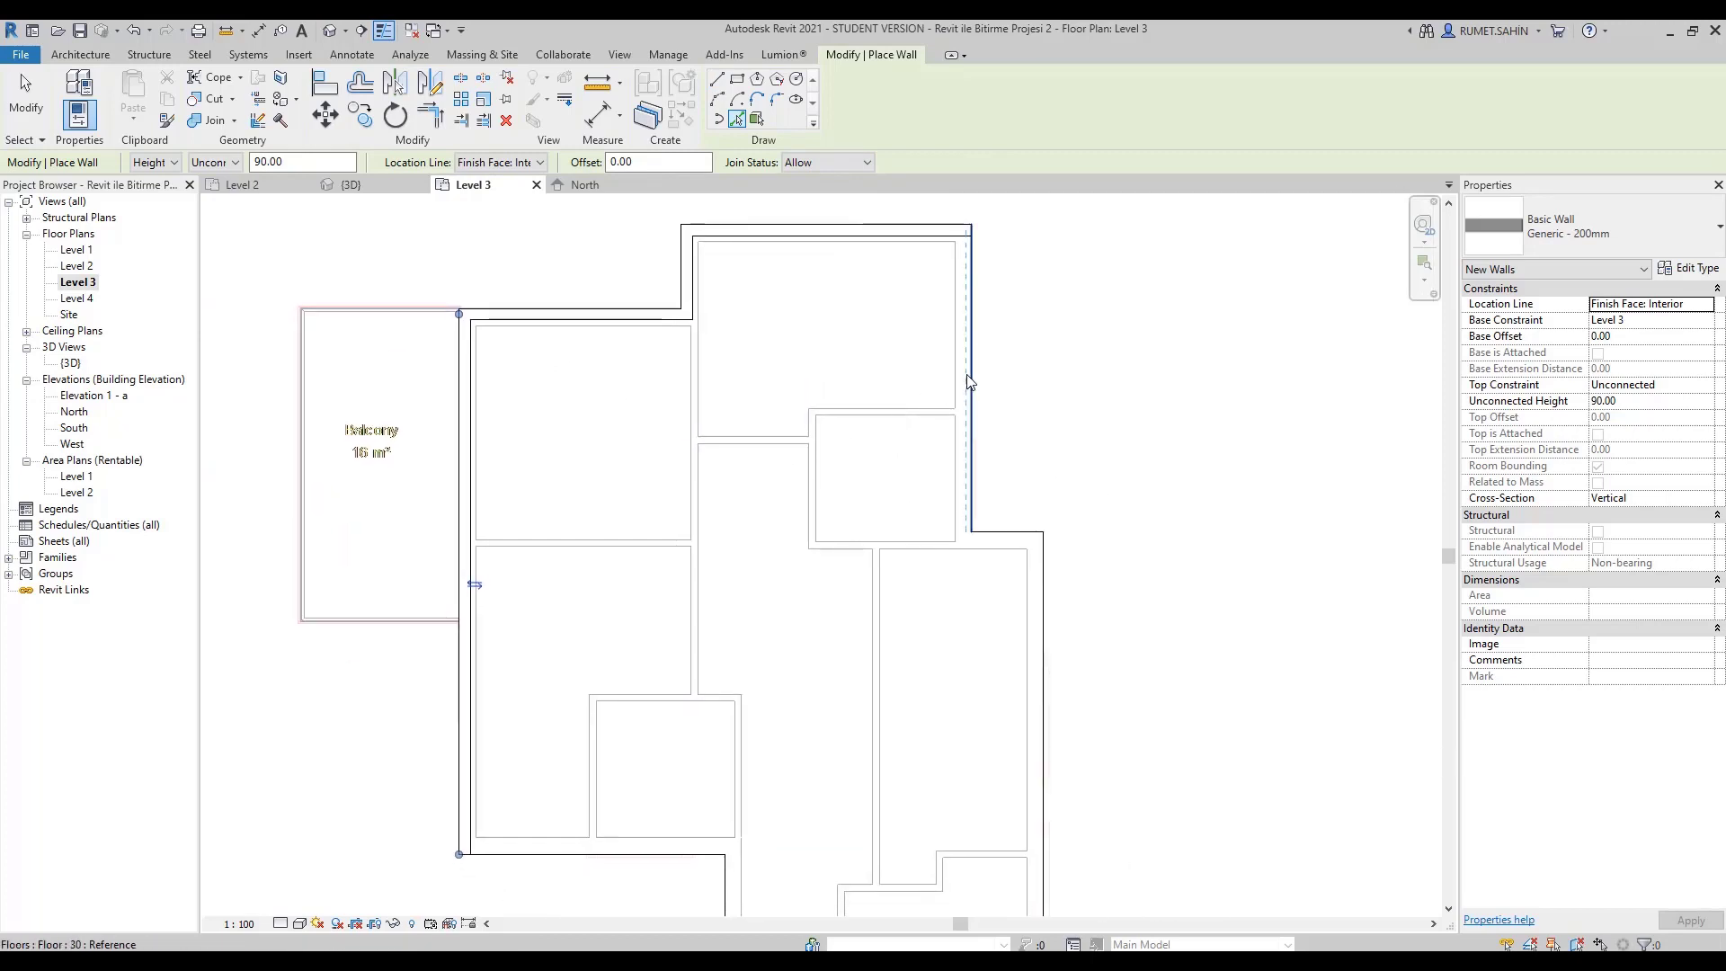
{"action": "left_click", "coordinate": [967, 382]}
{"action": "left_click", "coordinate": [1025, 536]}
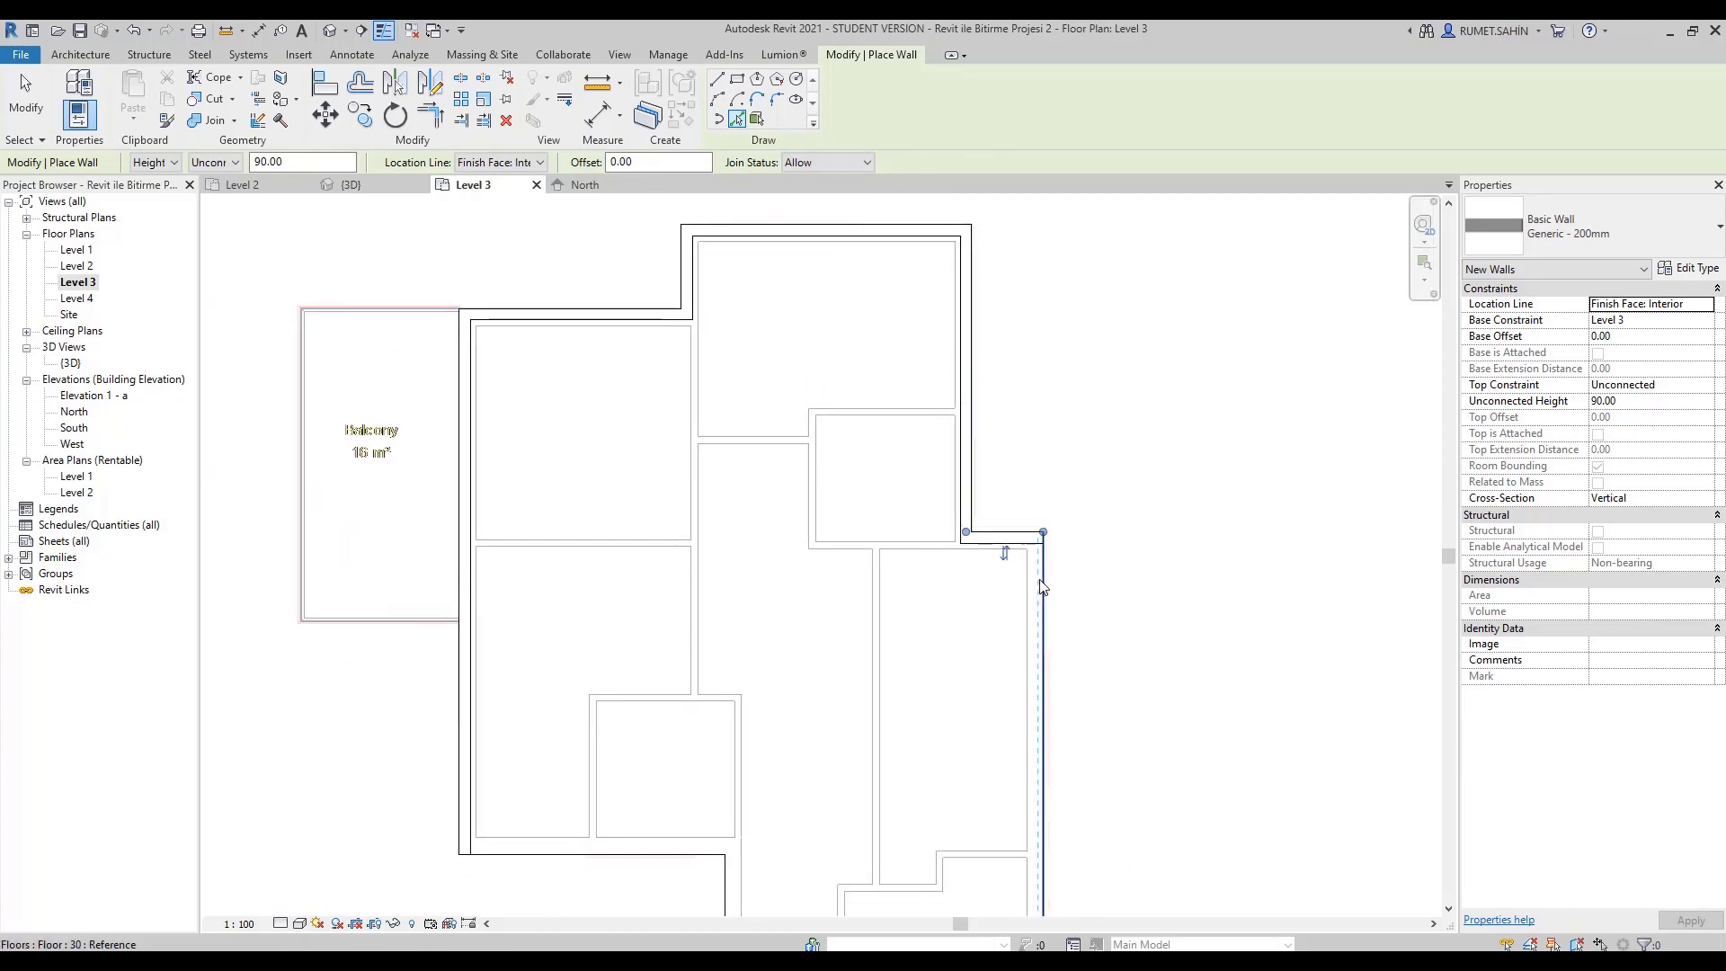
{"action": "left_click", "coordinate": [1043, 585]}
{"action": "middle_click_drag", "start_coordinate": [1043, 586], "coordinate": [1014, 346]}
{"action": "scroll", "coordinate": [991, 693], "scroll_direction": "up", "scroll_amount": 2}
{"action": "scroll", "coordinate": [1145, 702], "scroll_direction": "up", "scroll_amount": 1}
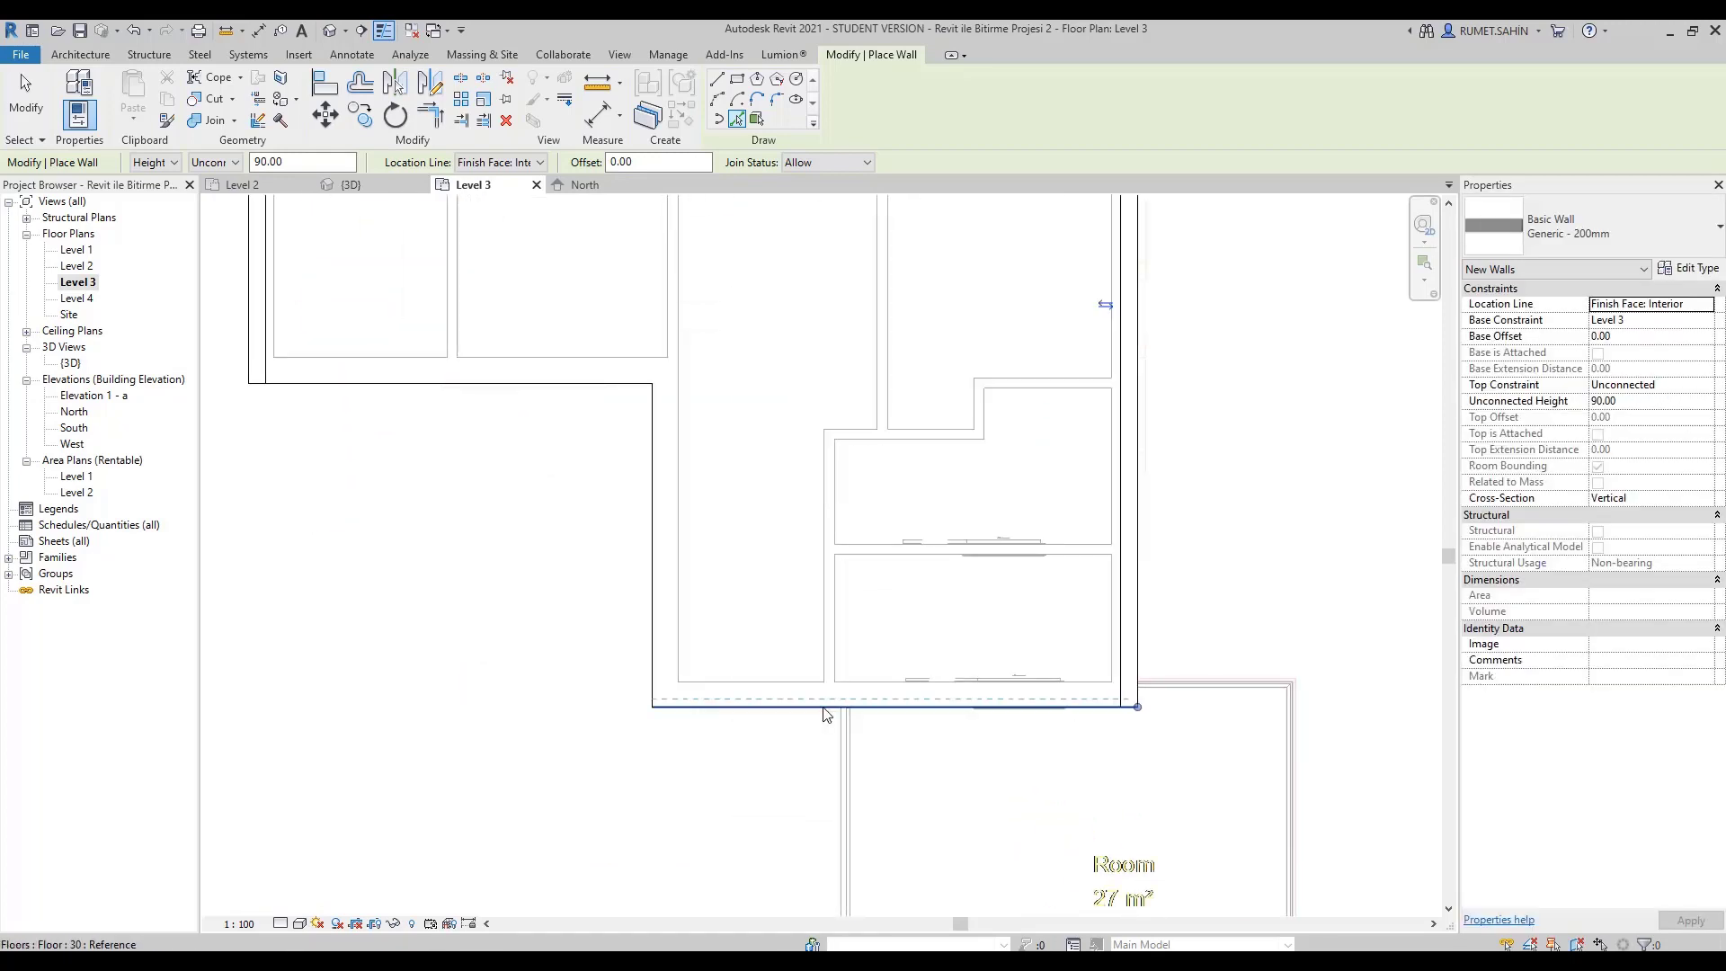
Trace the bottom and remaining left outline lines, then open the 3D view.
{"action": "left_click", "coordinate": [825, 714]}
{"action": "left_click", "coordinate": [653, 539]}
{"action": "scroll", "coordinate": [607, 387], "scroll_direction": "down", "scroll_amount": 2}
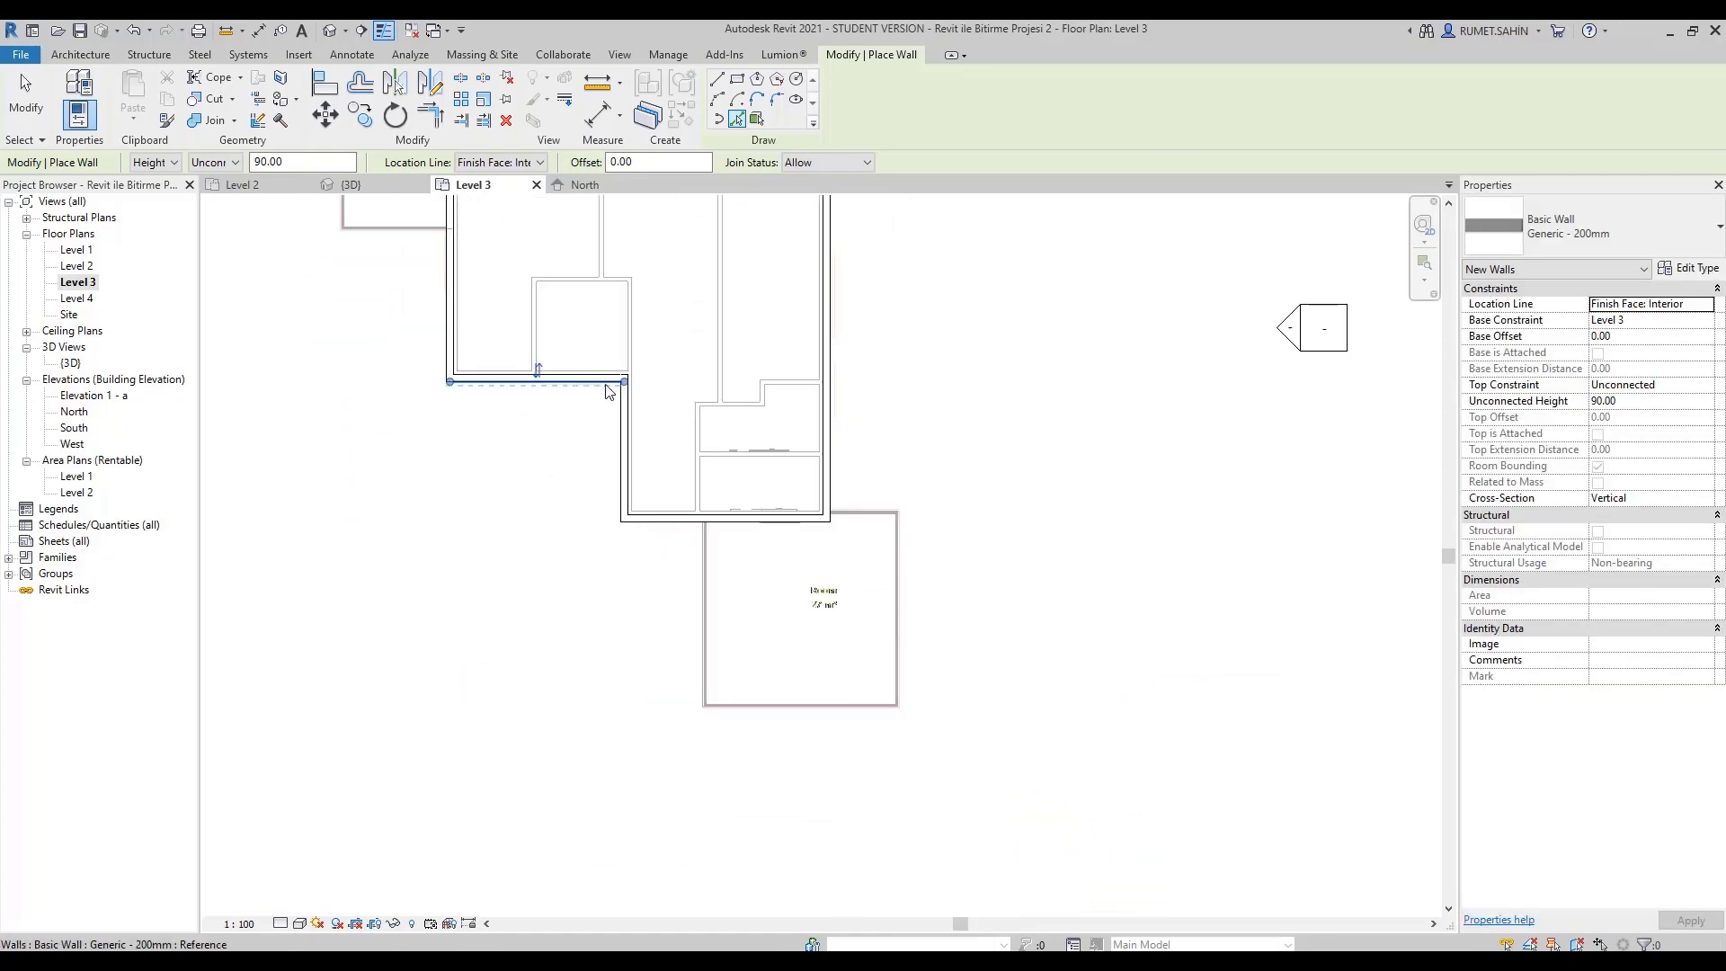
{"action": "scroll", "coordinate": [609, 391], "scroll_direction": "down", "scroll_amount": 2}
{"action": "left_click", "coordinate": [636, 56]}
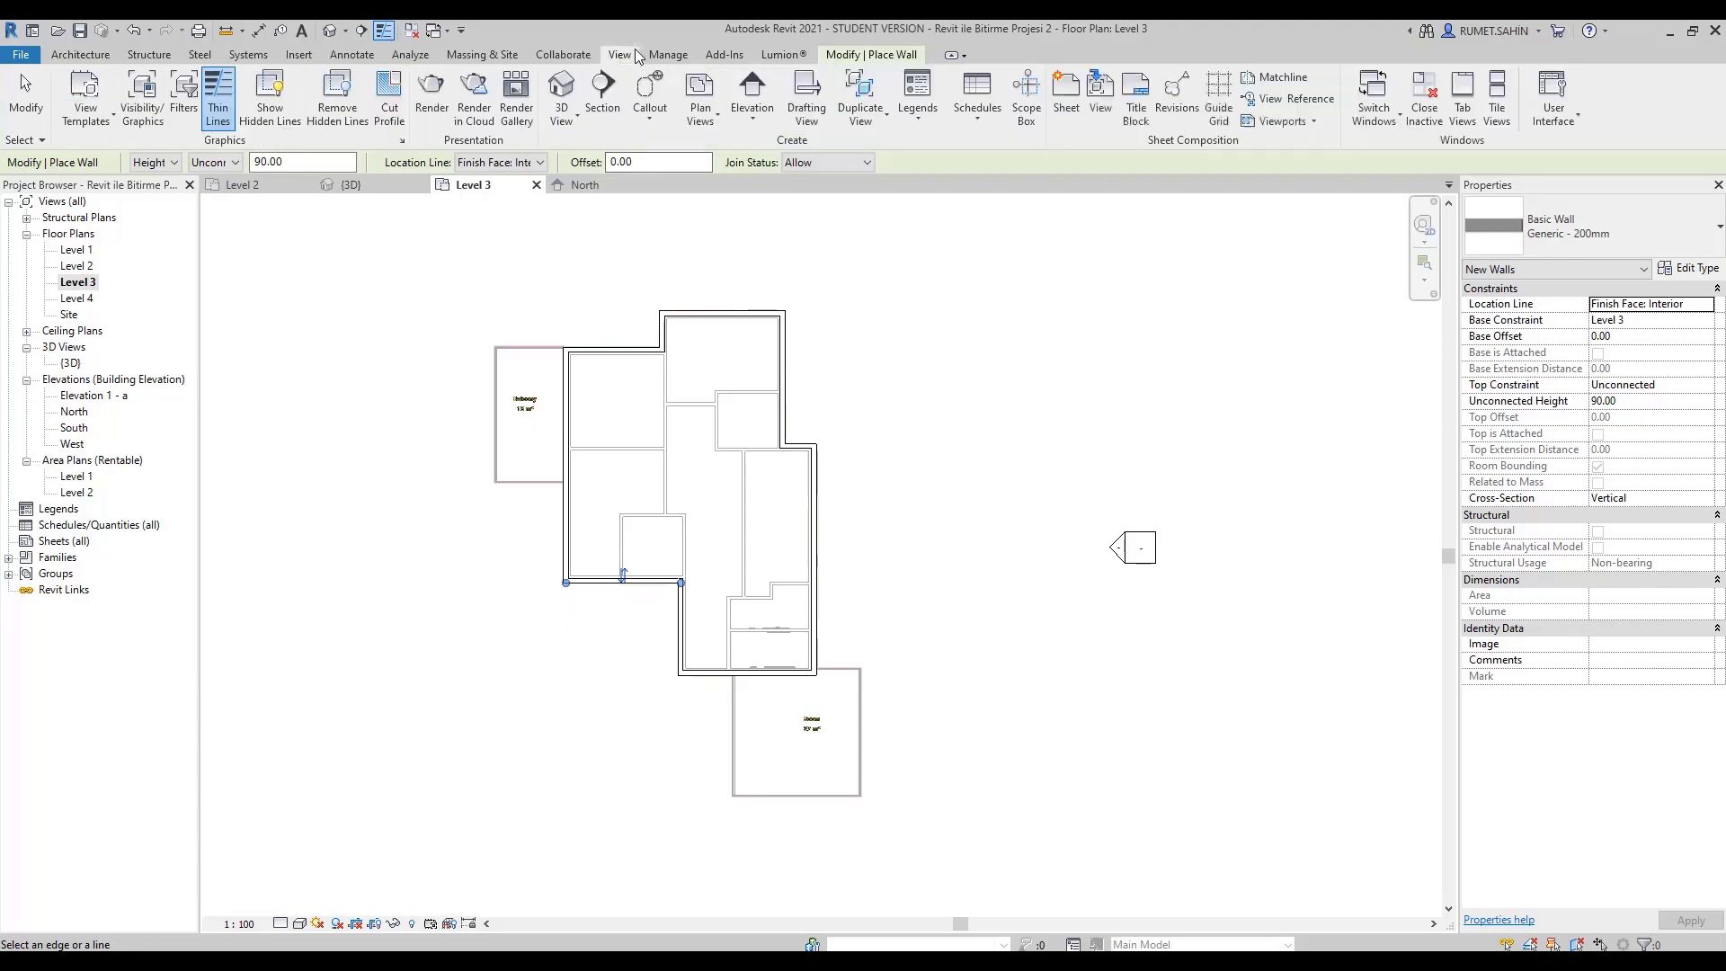
{"action": "left_click", "coordinate": [561, 89]}
Inspect the new walls in 3D, temporarily hide Level 1's imported drawing, and open Level 2.
{"action": "mouse_move", "coordinate": [896, 462]}
{"action": "middle_mouse_down", "text": "shift"}
{"action": "mouse_move", "coordinate": [1064, 533]}
{"action": "mouse_move", "coordinate": [1033, 497]}
{"action": "mouse_move", "coordinate": [386, 375]}
{"action": "middle_mouse_up", "text": "shift"}
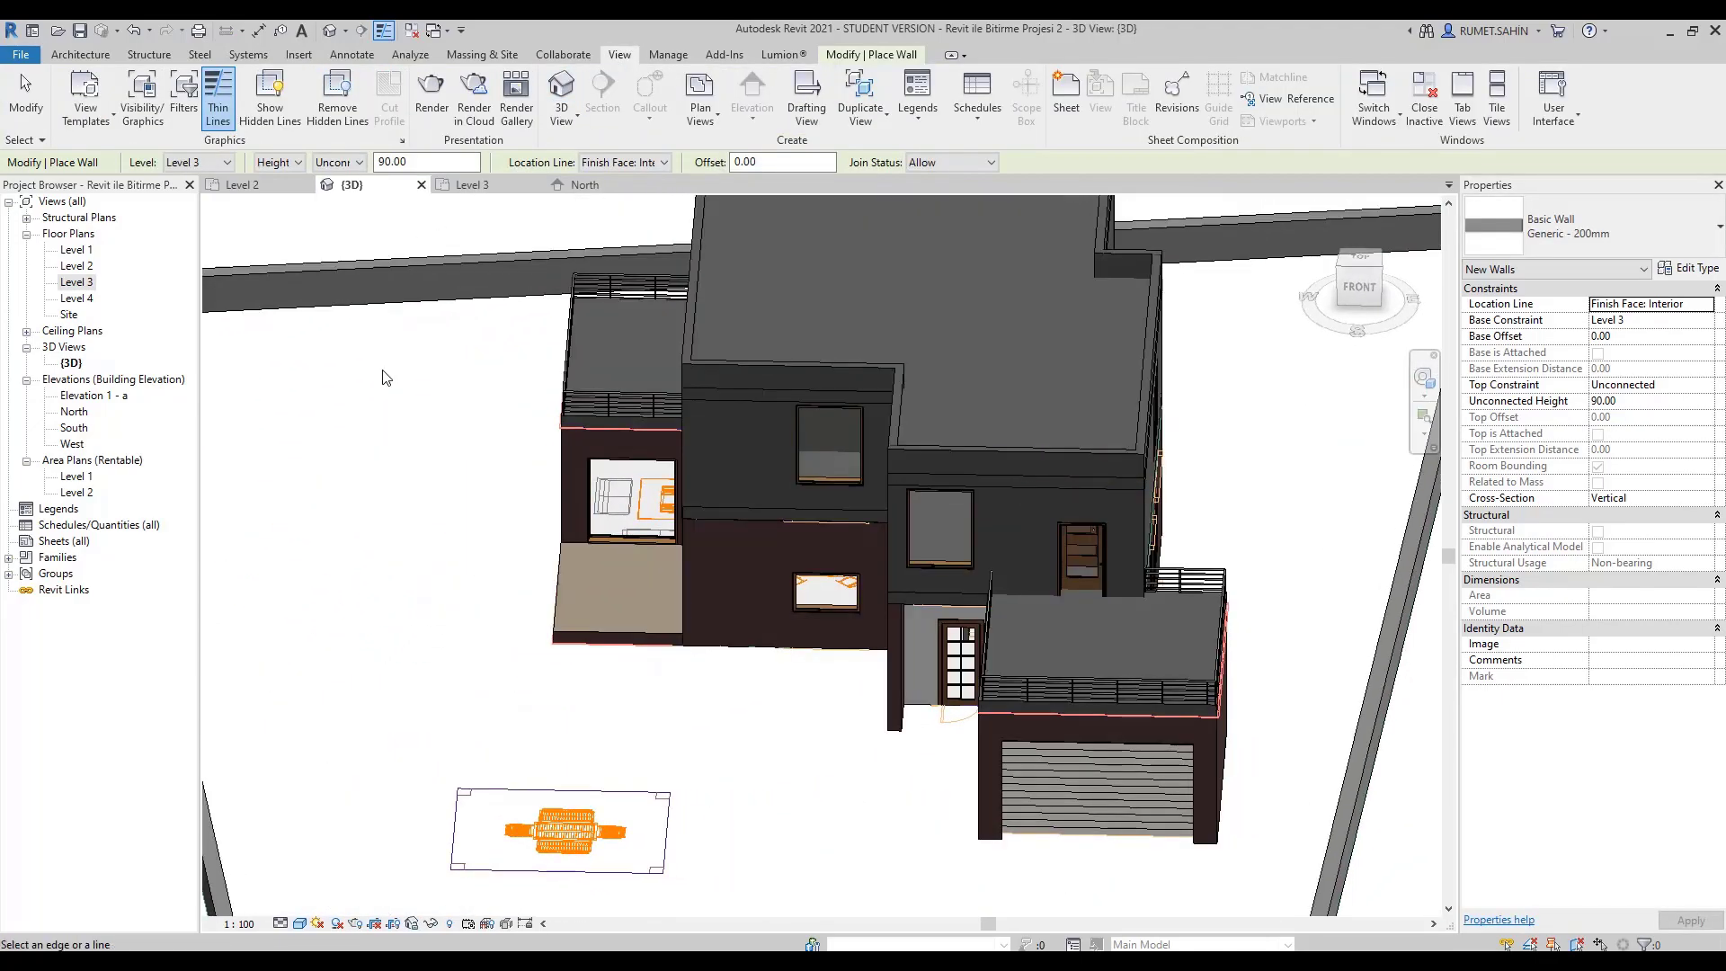
{"action": "double_click", "coordinate": [76, 250]}
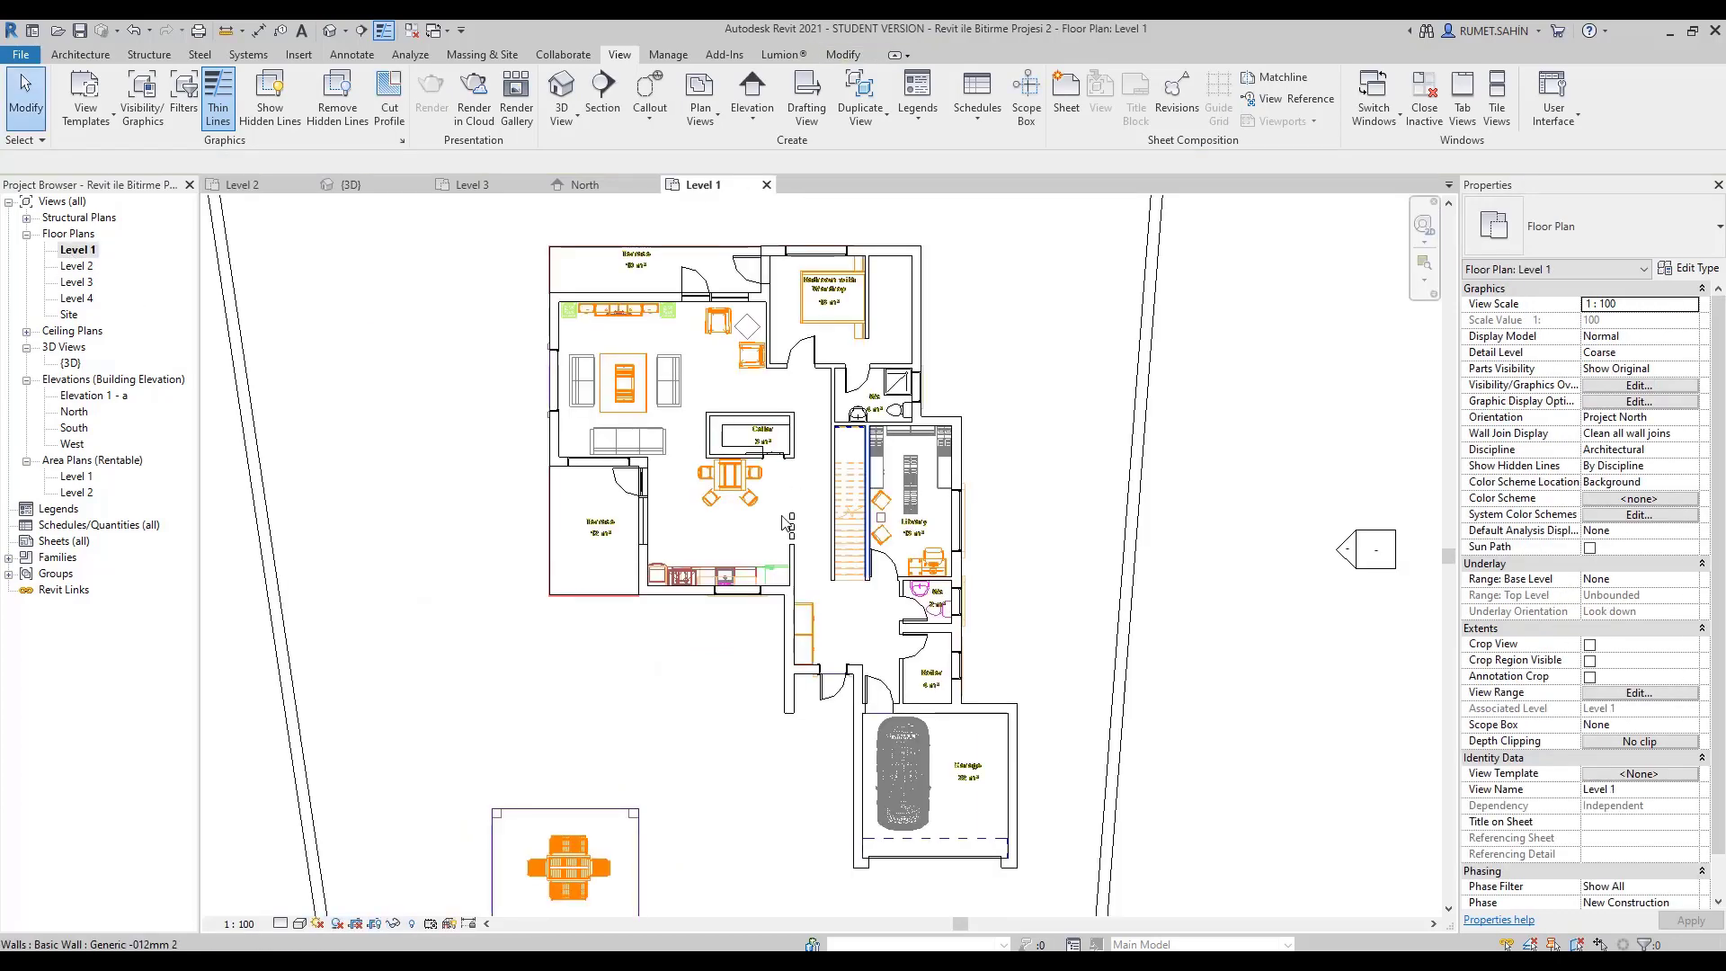
{"action": "left_click", "coordinate": [787, 523]}
{"action": "left_click", "coordinate": [392, 922]}
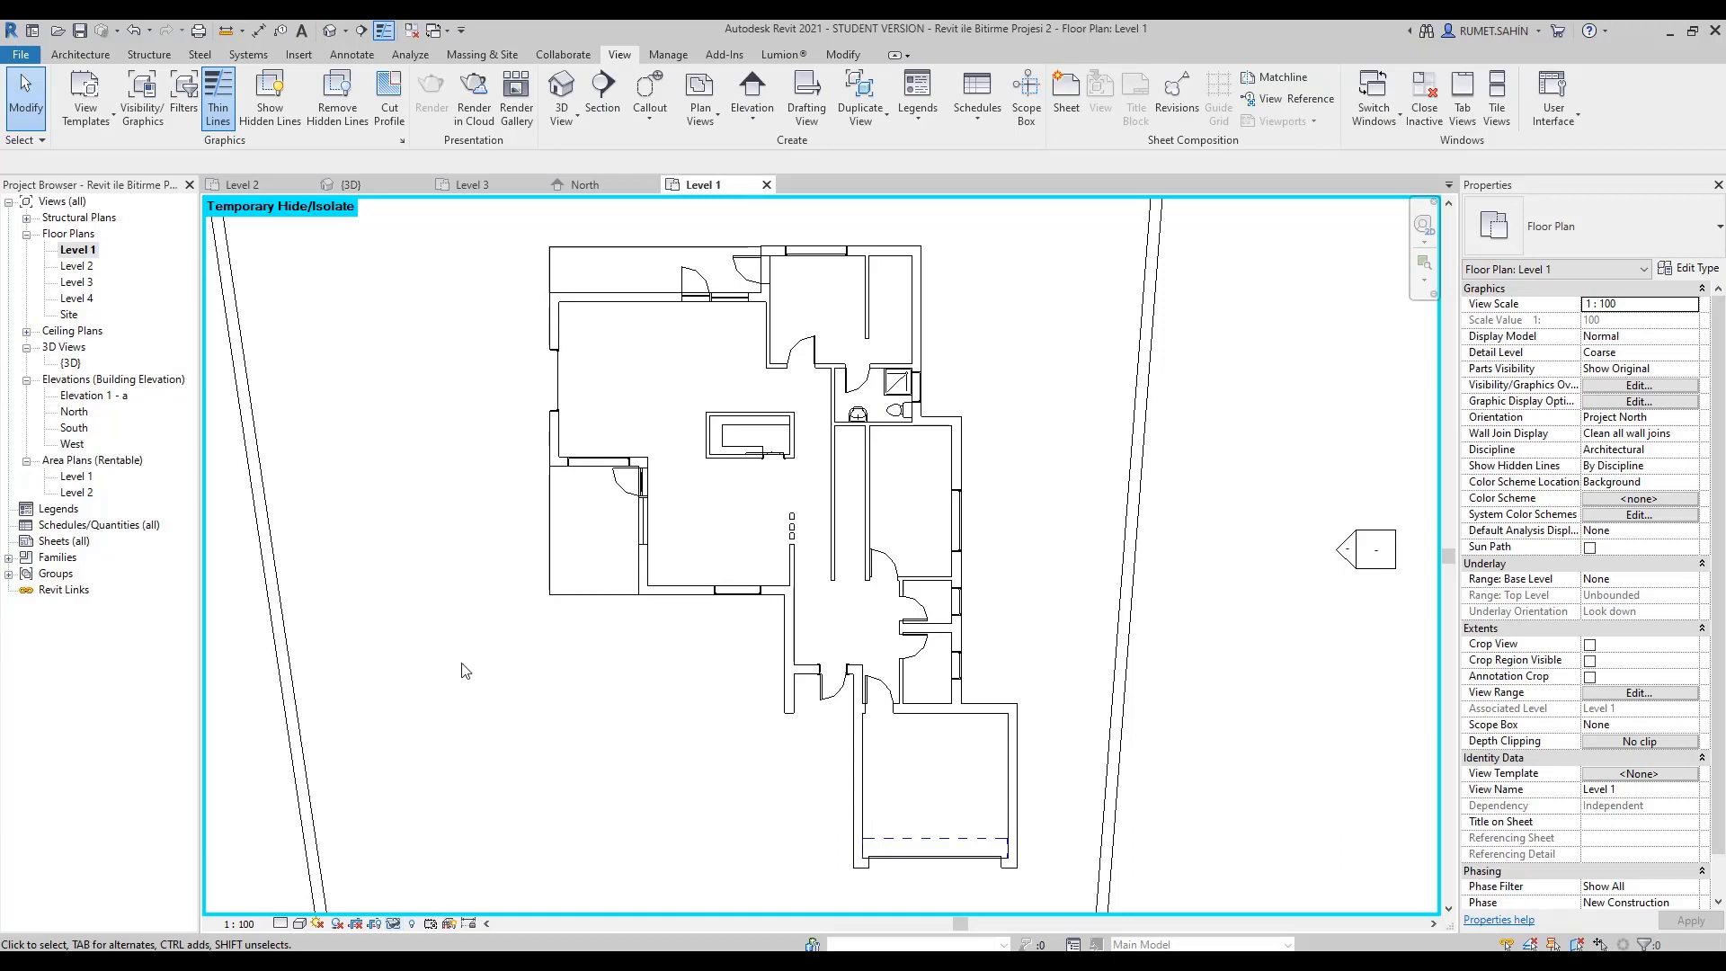
{"action": "double_click", "coordinate": [72, 267]}
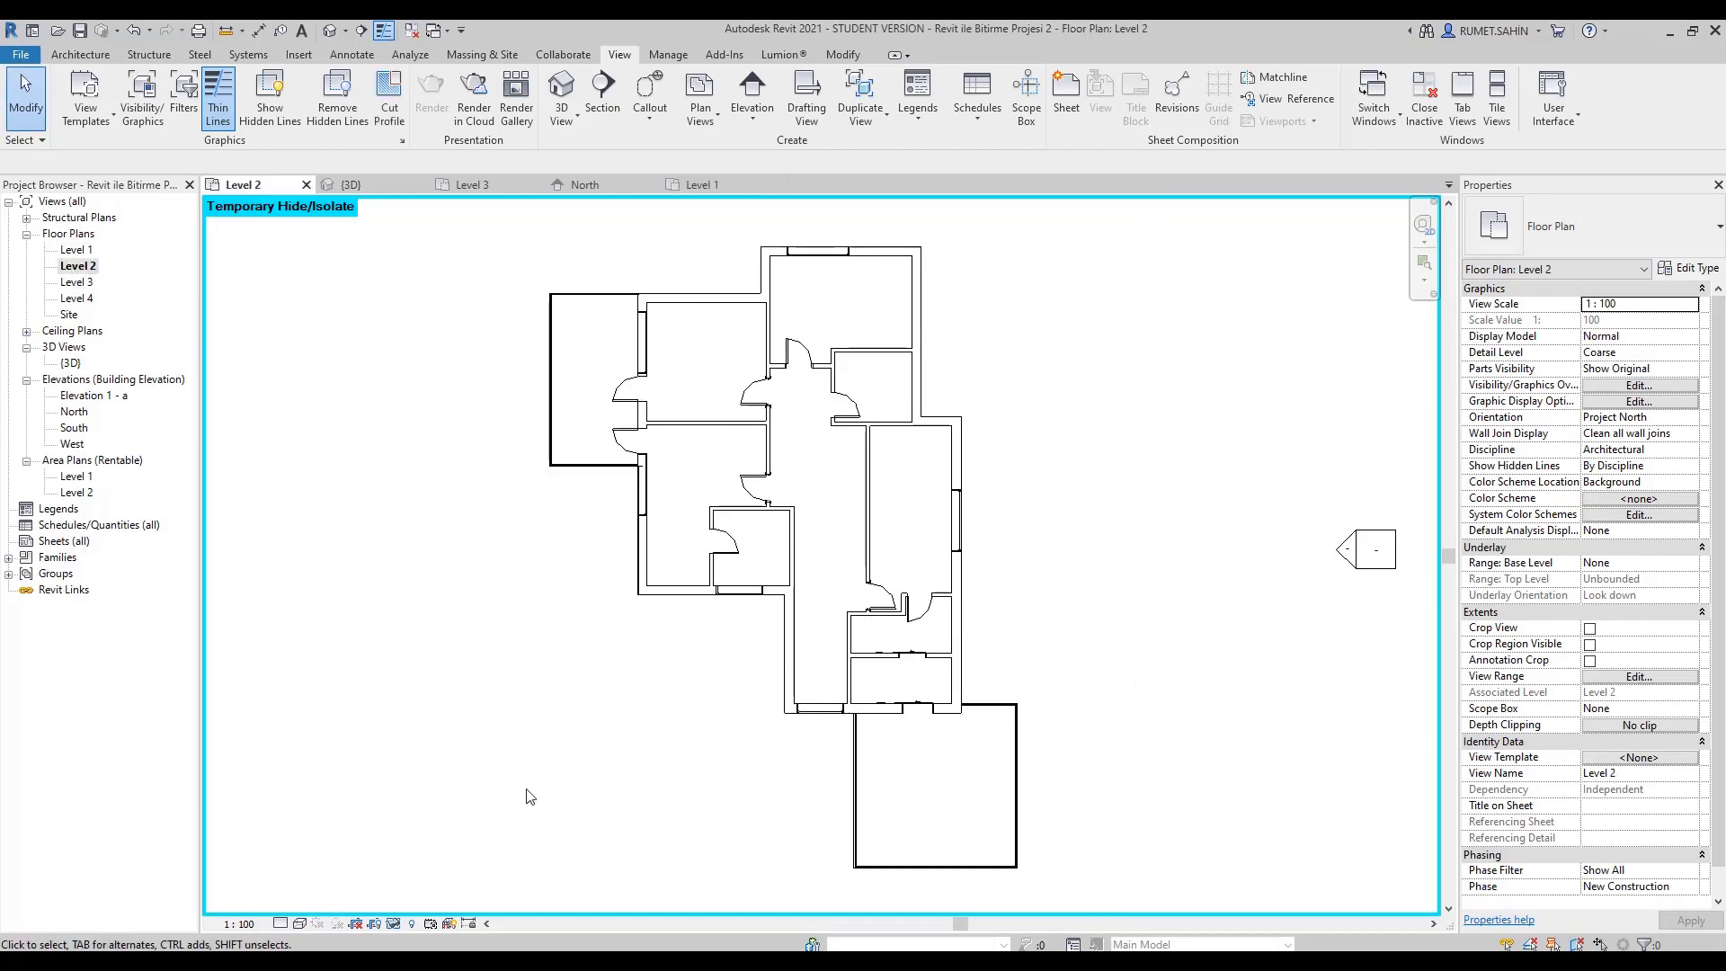
{"action": "scroll", "coordinate": [529, 797], "scroll_direction": "down", "scroll_amount": 3}
{"action": "scroll", "coordinate": [1208, 409], "scroll_direction": "up", "scroll_amount": 3}
Move the Malm queen bed with end tables against the bedroom's right wall using MV.
{"action": "left_click", "coordinate": [1303, 485]}
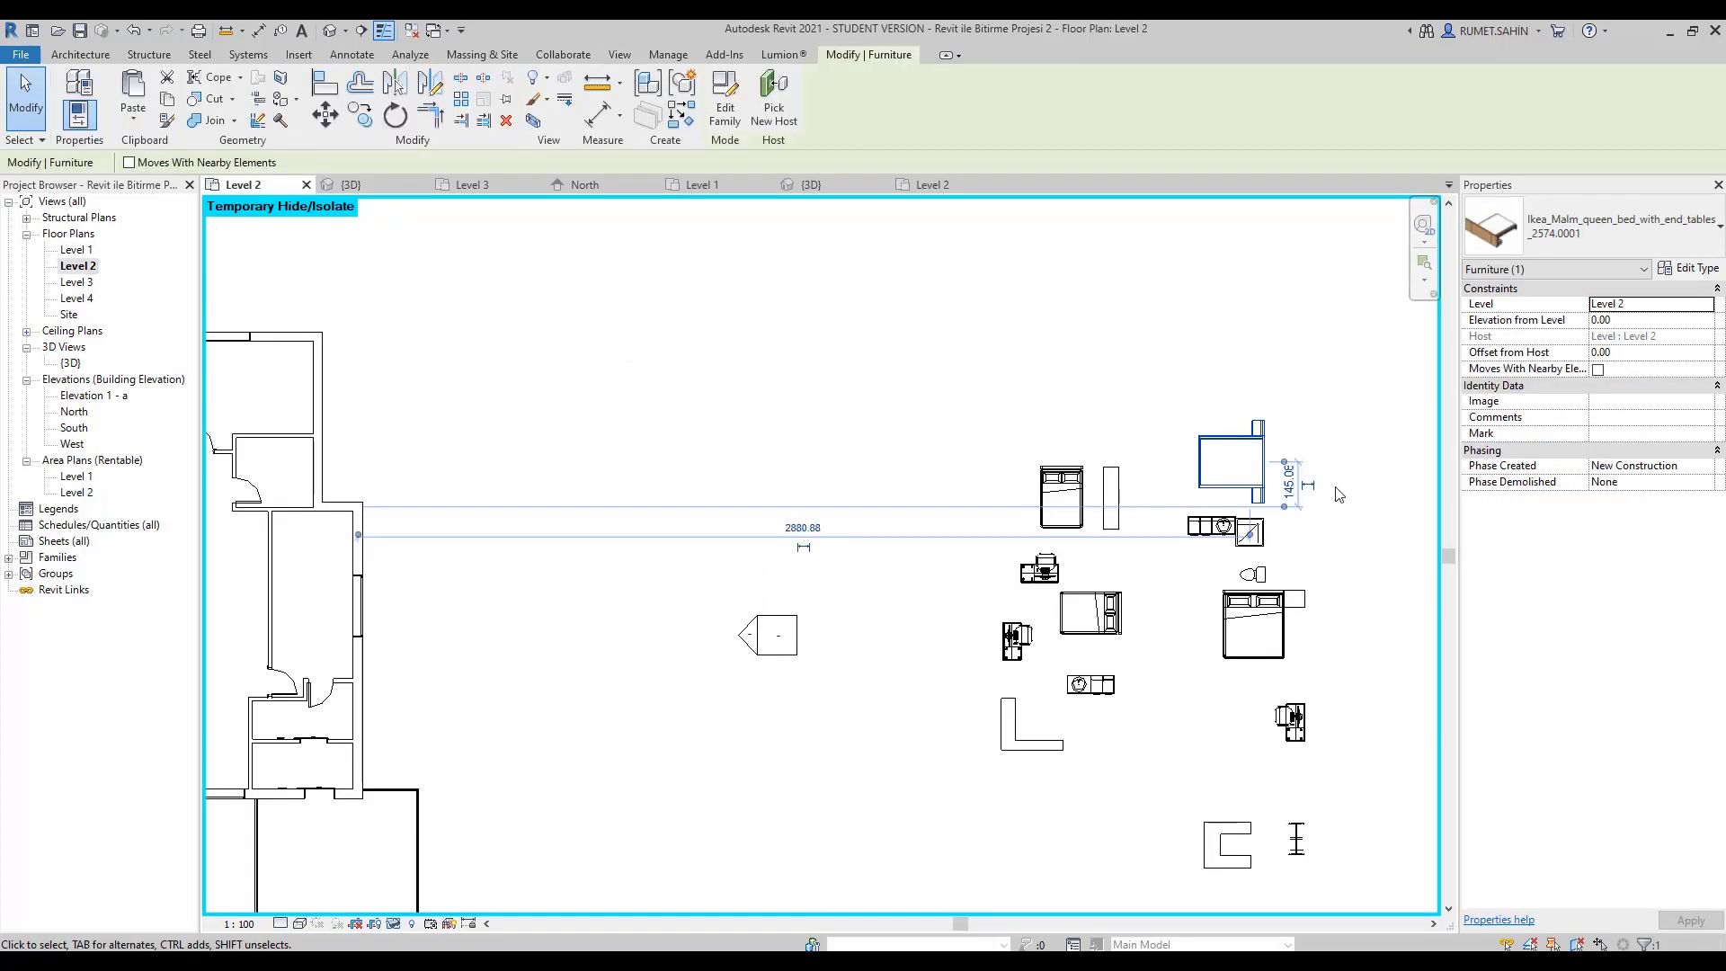
{"action": "key", "text": "Escape"}
{"action": "scroll", "coordinate": [1182, 403], "scroll_direction": "up", "scroll_amount": 2}
{"action": "left_click", "coordinate": [1183, 403]}
{"action": "key", "text": "m"}
{"action": "key", "text": "v"}
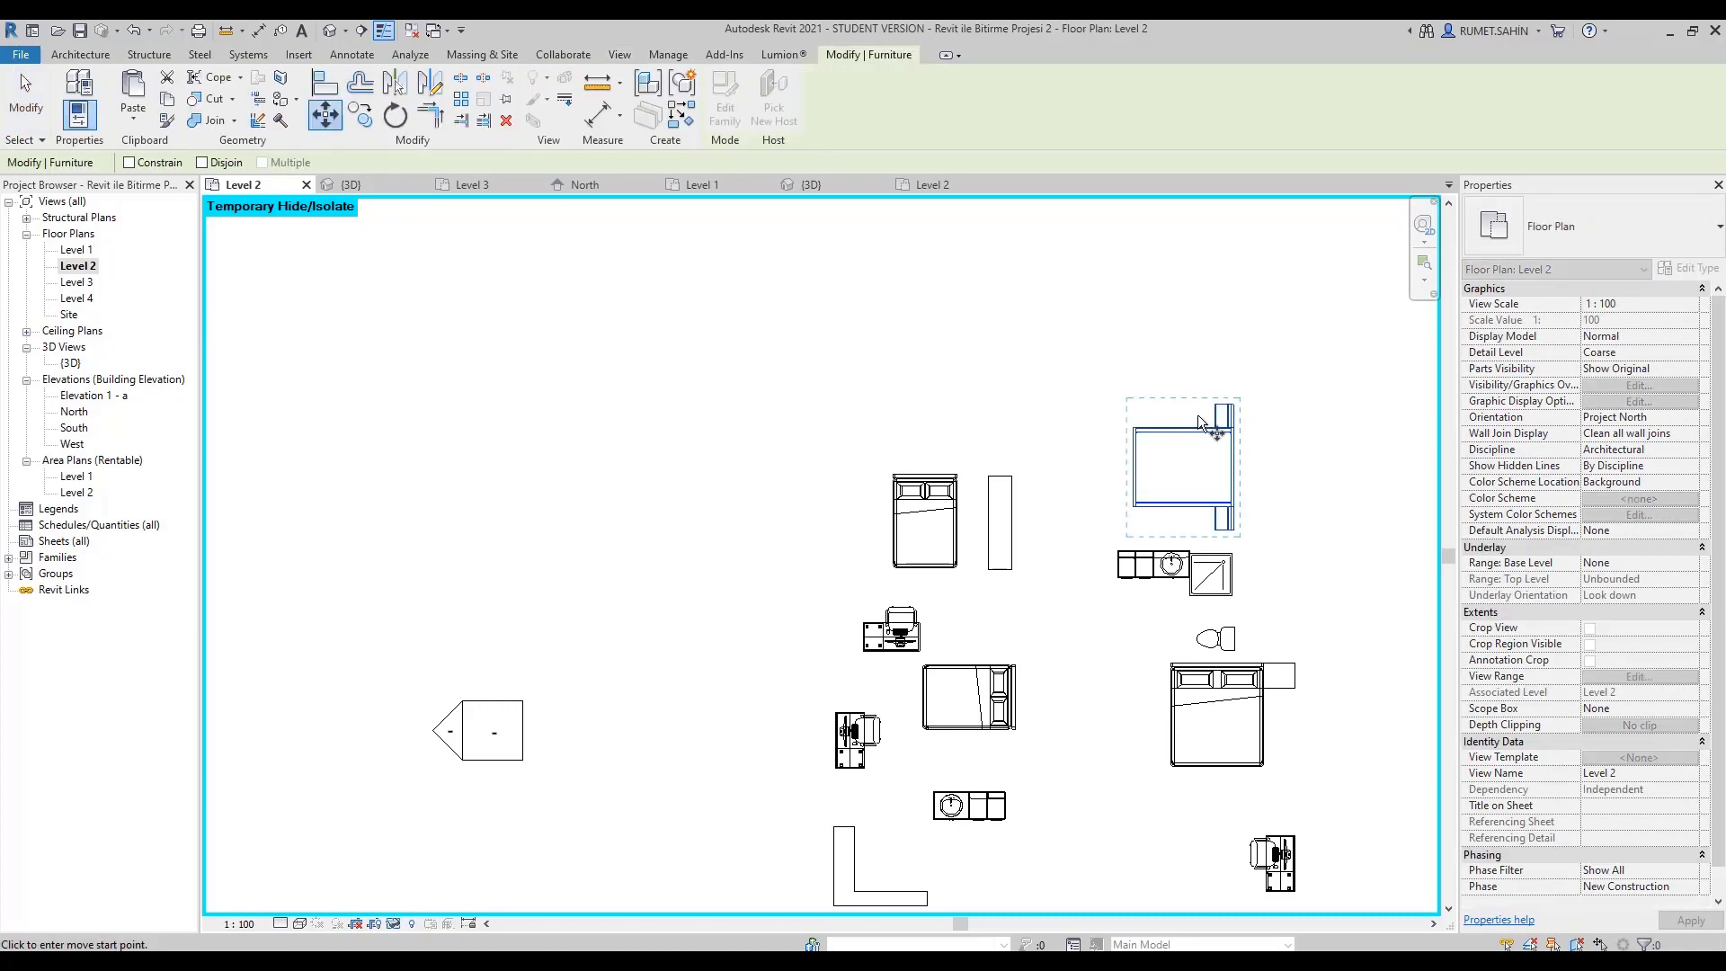
{"action": "left_click", "coordinate": [1239, 406]}
{"action": "scroll", "coordinate": [1239, 406], "scroll_direction": "down", "scroll_amount": 3}
{"action": "scroll", "coordinate": [764, 400], "scroll_direction": "up", "scroll_amount": 3}
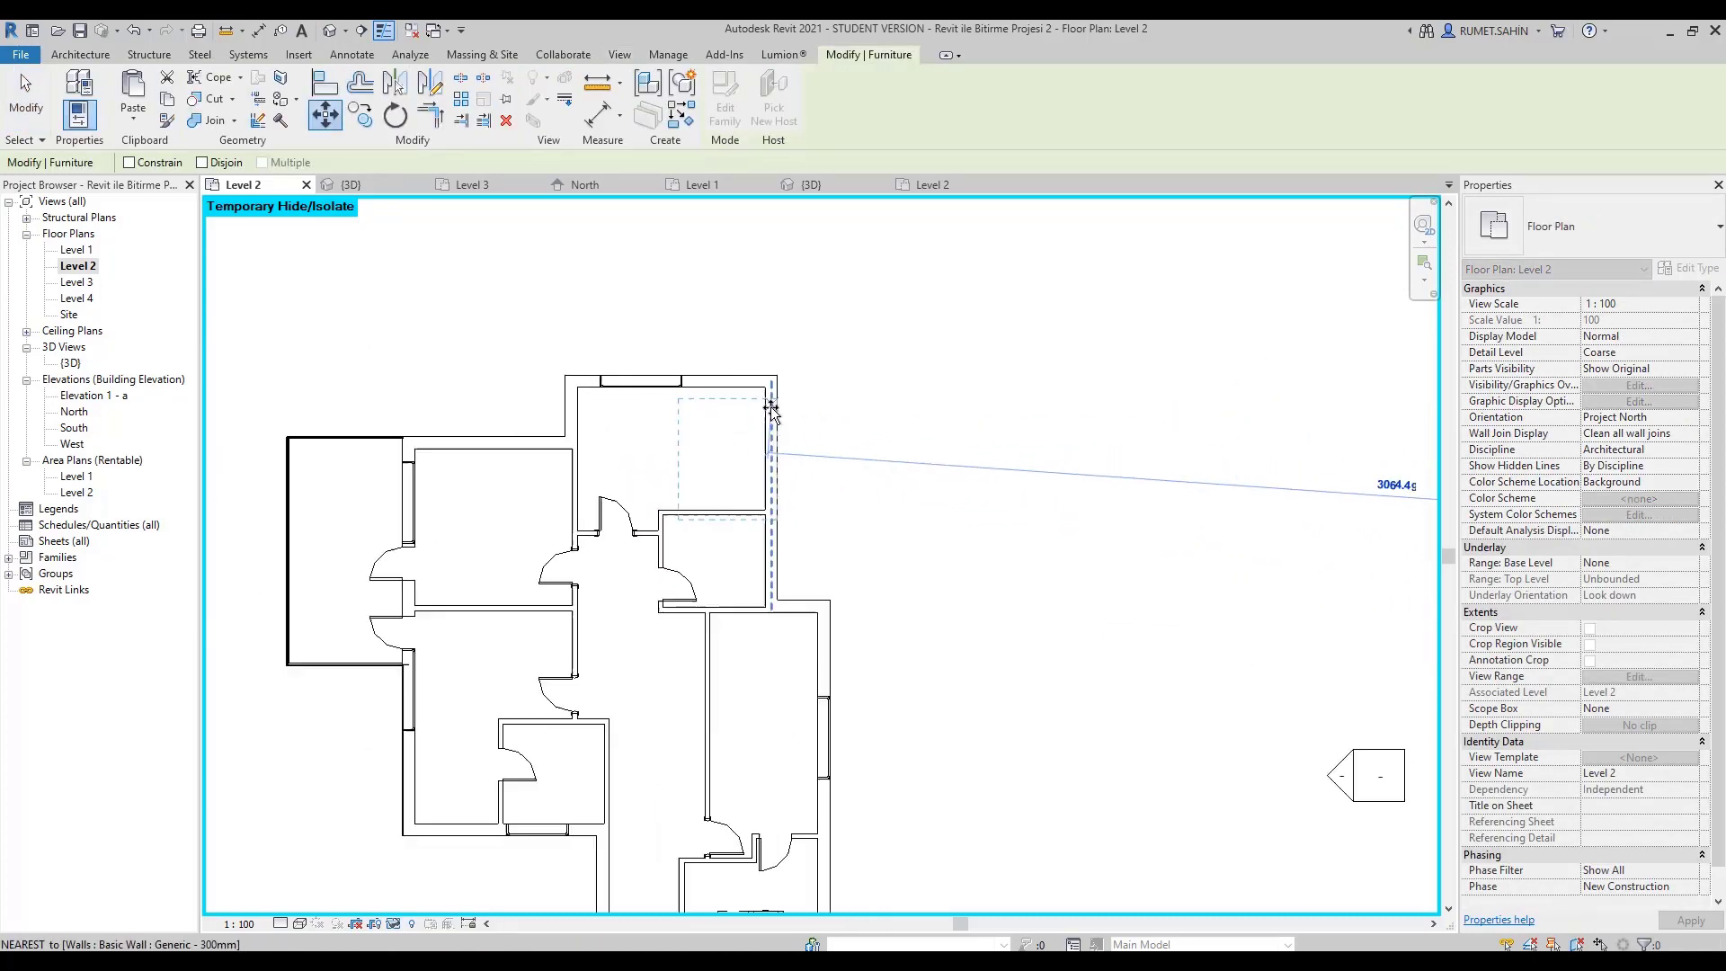
{"action": "scroll", "coordinate": [763, 395], "scroll_direction": "up", "scroll_amount": 2}
{"action": "left_click", "coordinate": [762, 396]}
Recheck the bed's placement, then bring up the Temporary Hide/Isolate options.
{"action": "left_click", "coordinate": [674, 480]}
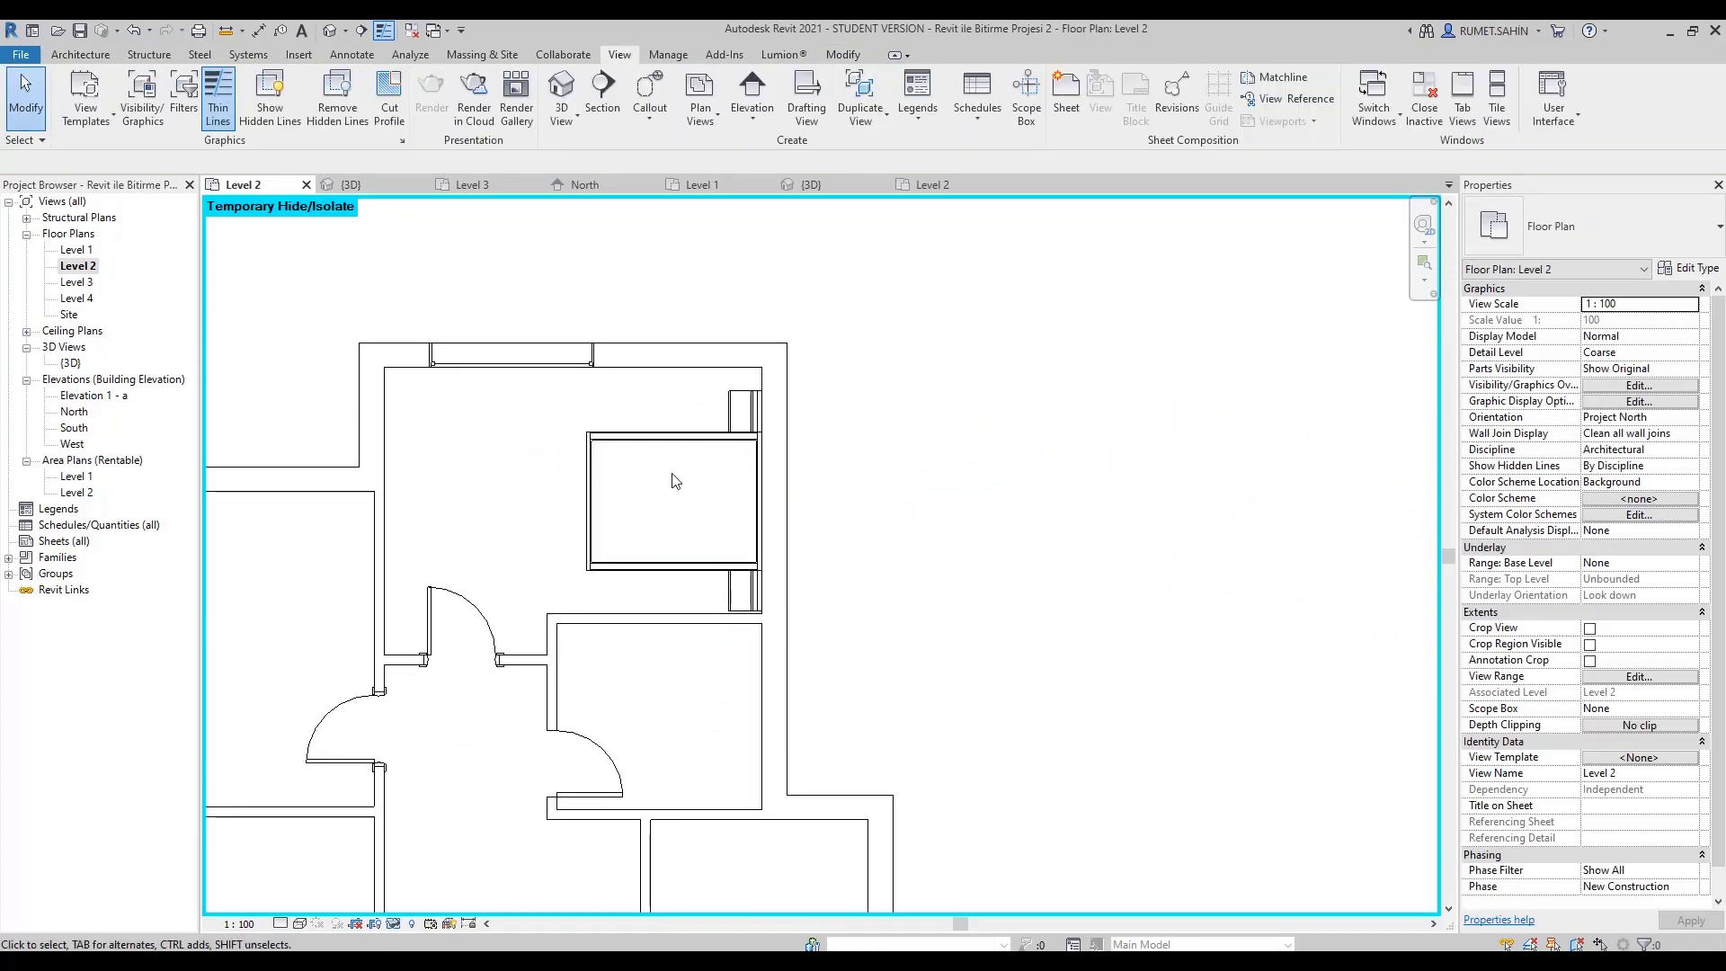
{"action": "left_click", "coordinate": [674, 443]}
{"action": "scroll", "coordinate": [694, 451], "scroll_direction": "up", "scroll_amount": 2}
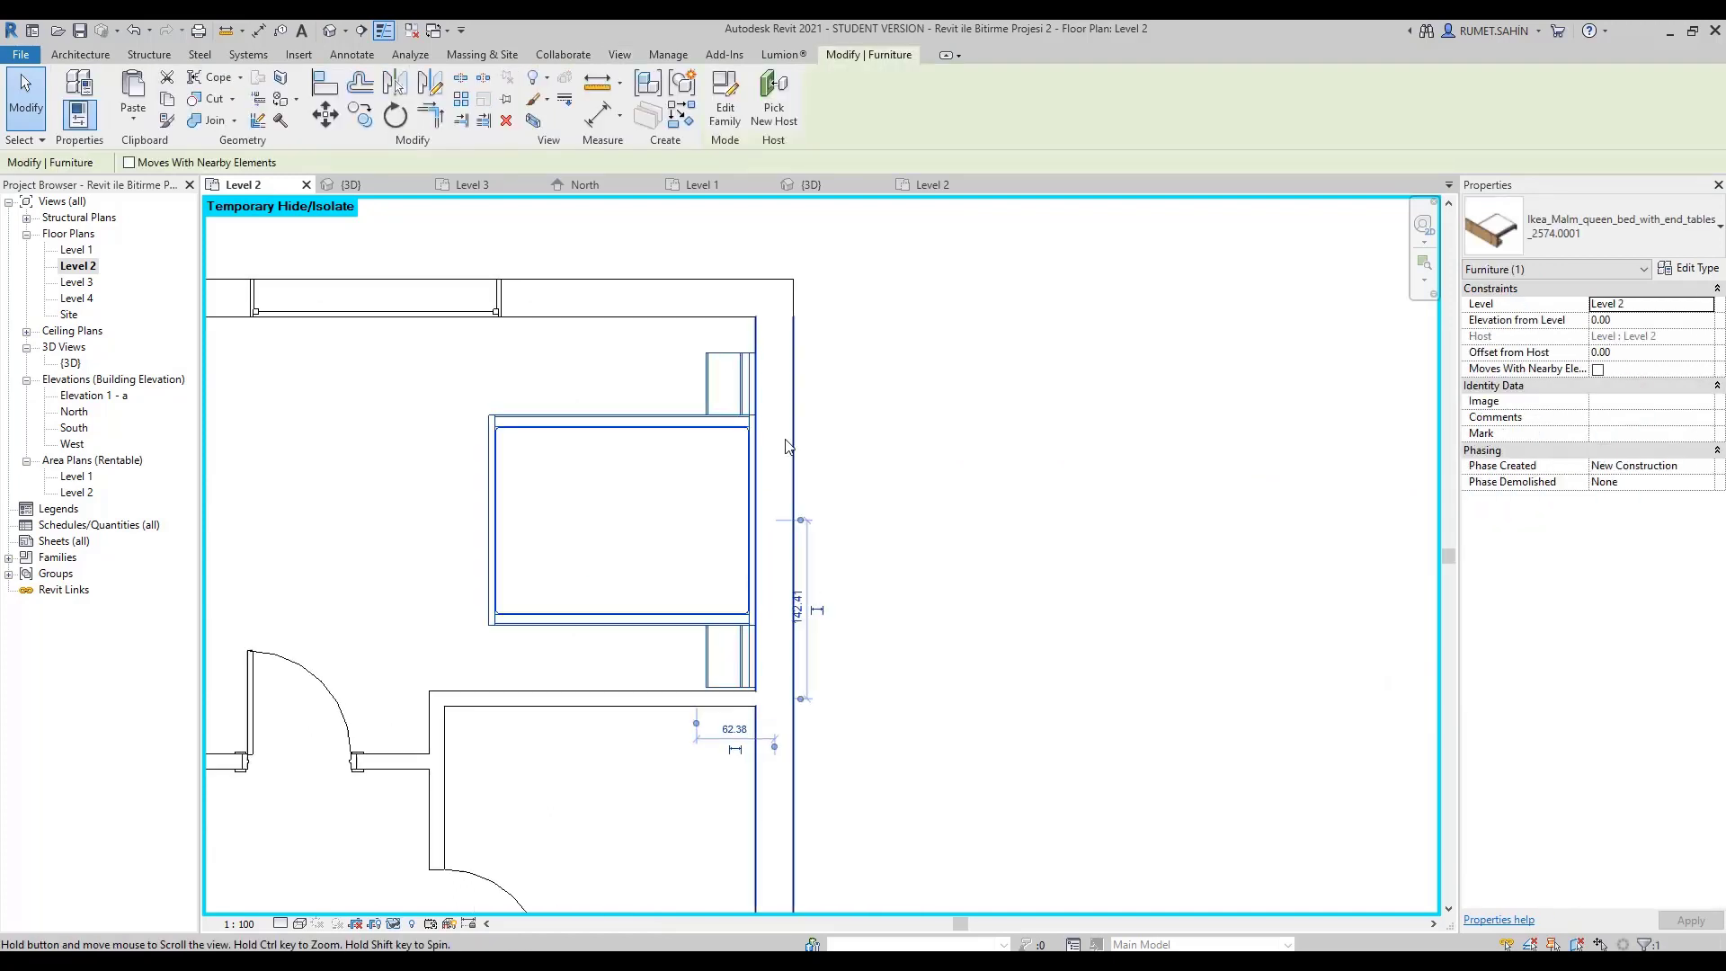
{"action": "scroll", "coordinate": [905, 371], "scroll_direction": "up", "scroll_amount": 2}
{"action": "scroll", "coordinate": [912, 413], "scroll_direction": "down", "scroll_amount": 3}
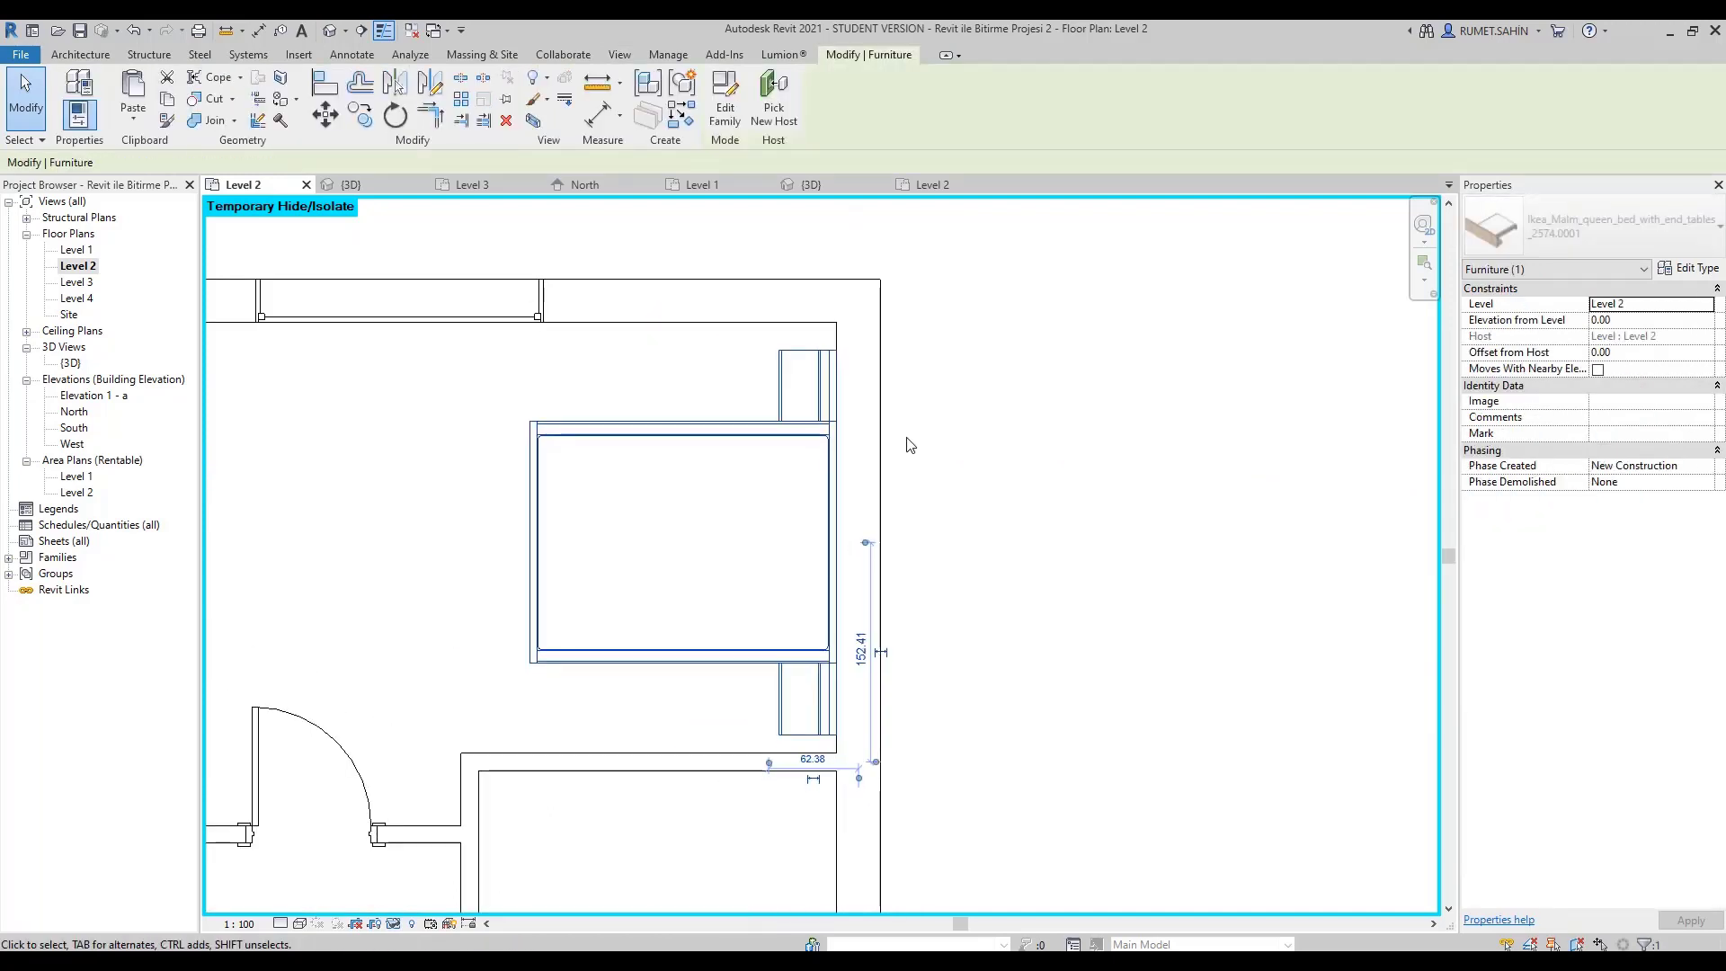
{"action": "scroll", "coordinate": [910, 444], "scroll_direction": "down", "scroll_amount": 2}
{"action": "scroll", "coordinate": [956, 477], "scroll_direction": "down", "scroll_amount": 3}
{"action": "key", "text": "Escape"}
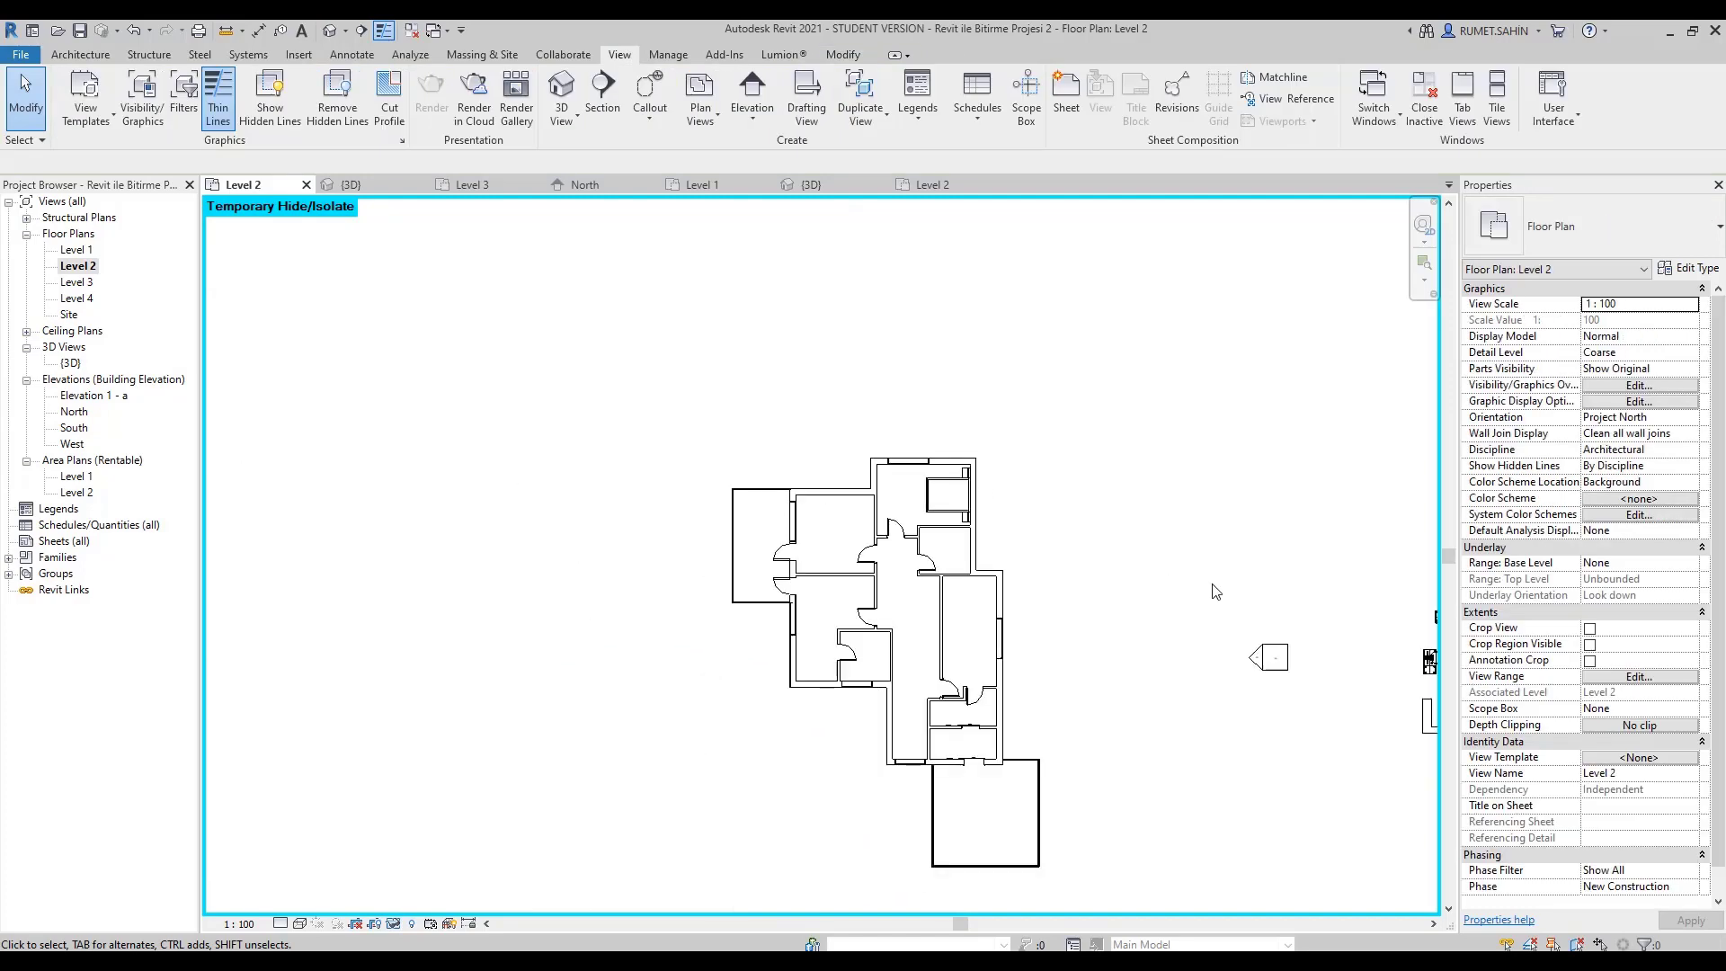
{"action": "middle_click_drag", "start_coordinate": [1213, 590], "coordinate": [1119, 575]}
{"action": "scroll", "coordinate": [1123, 588], "scroll_direction": "up", "scroll_amount": 3}
{"action": "scroll", "coordinate": [1123, 588], "scroll_direction": "down", "scroll_amount": 2}
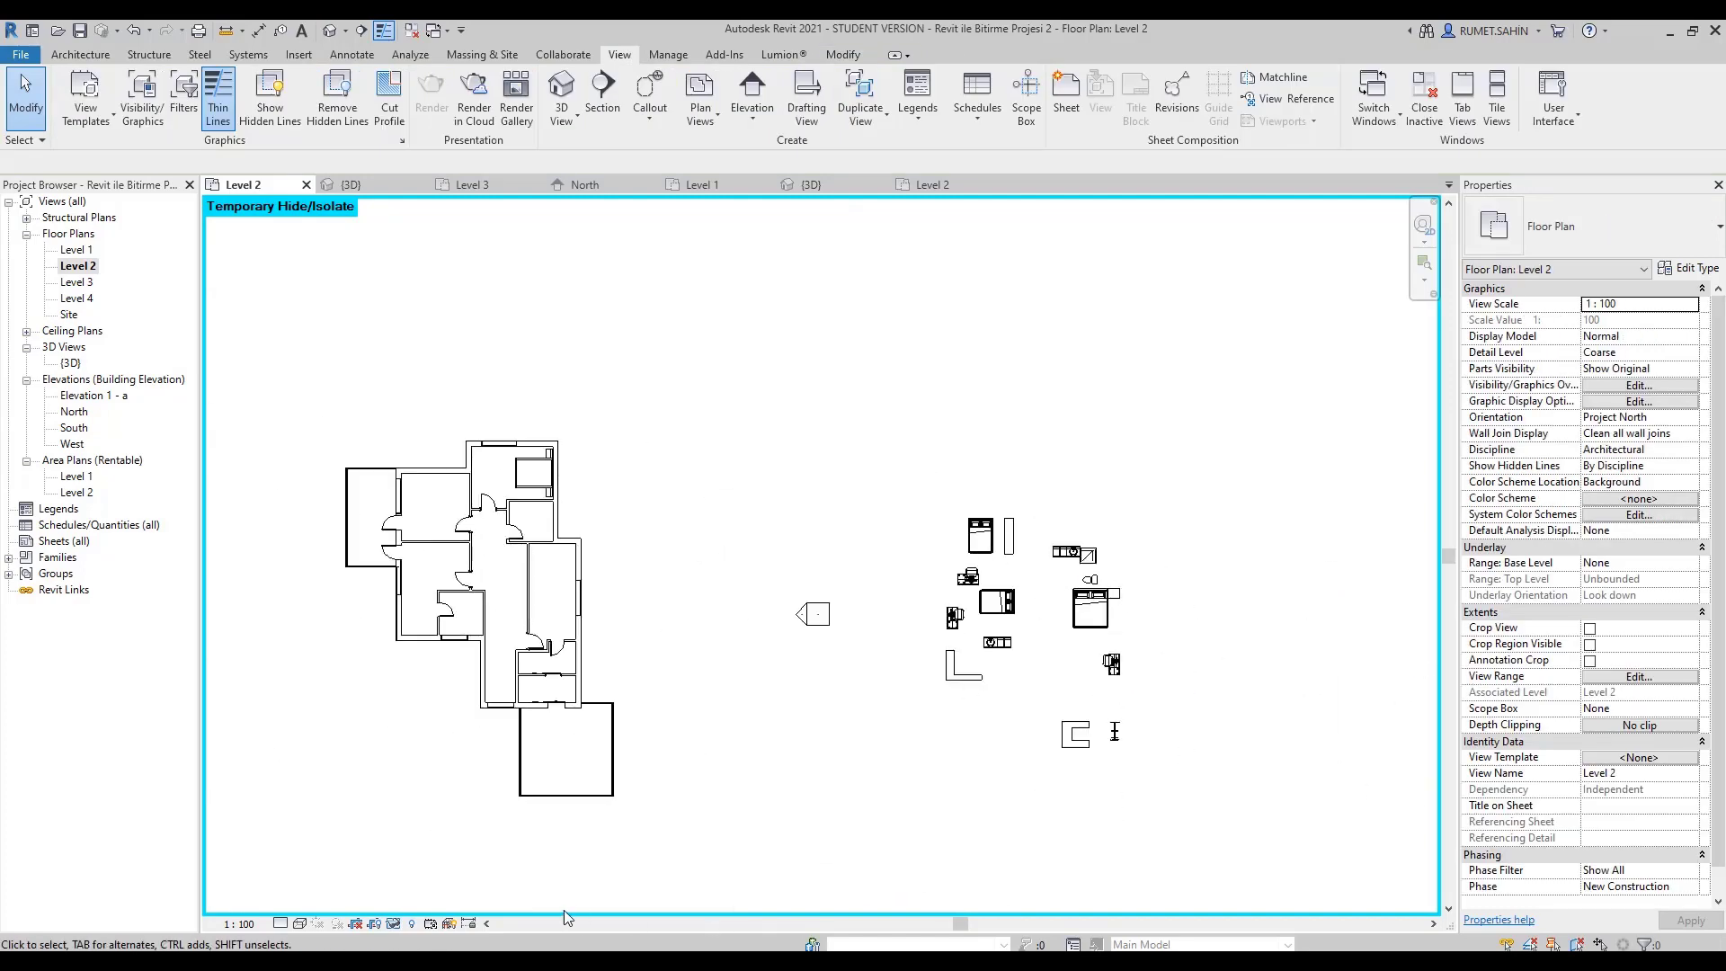
{"action": "left_click", "coordinate": [394, 923]}
Reset Temporary Hide/Isolate so the hidden tags and furniture show again.
{"action": "left_click", "coordinate": [414, 904]}
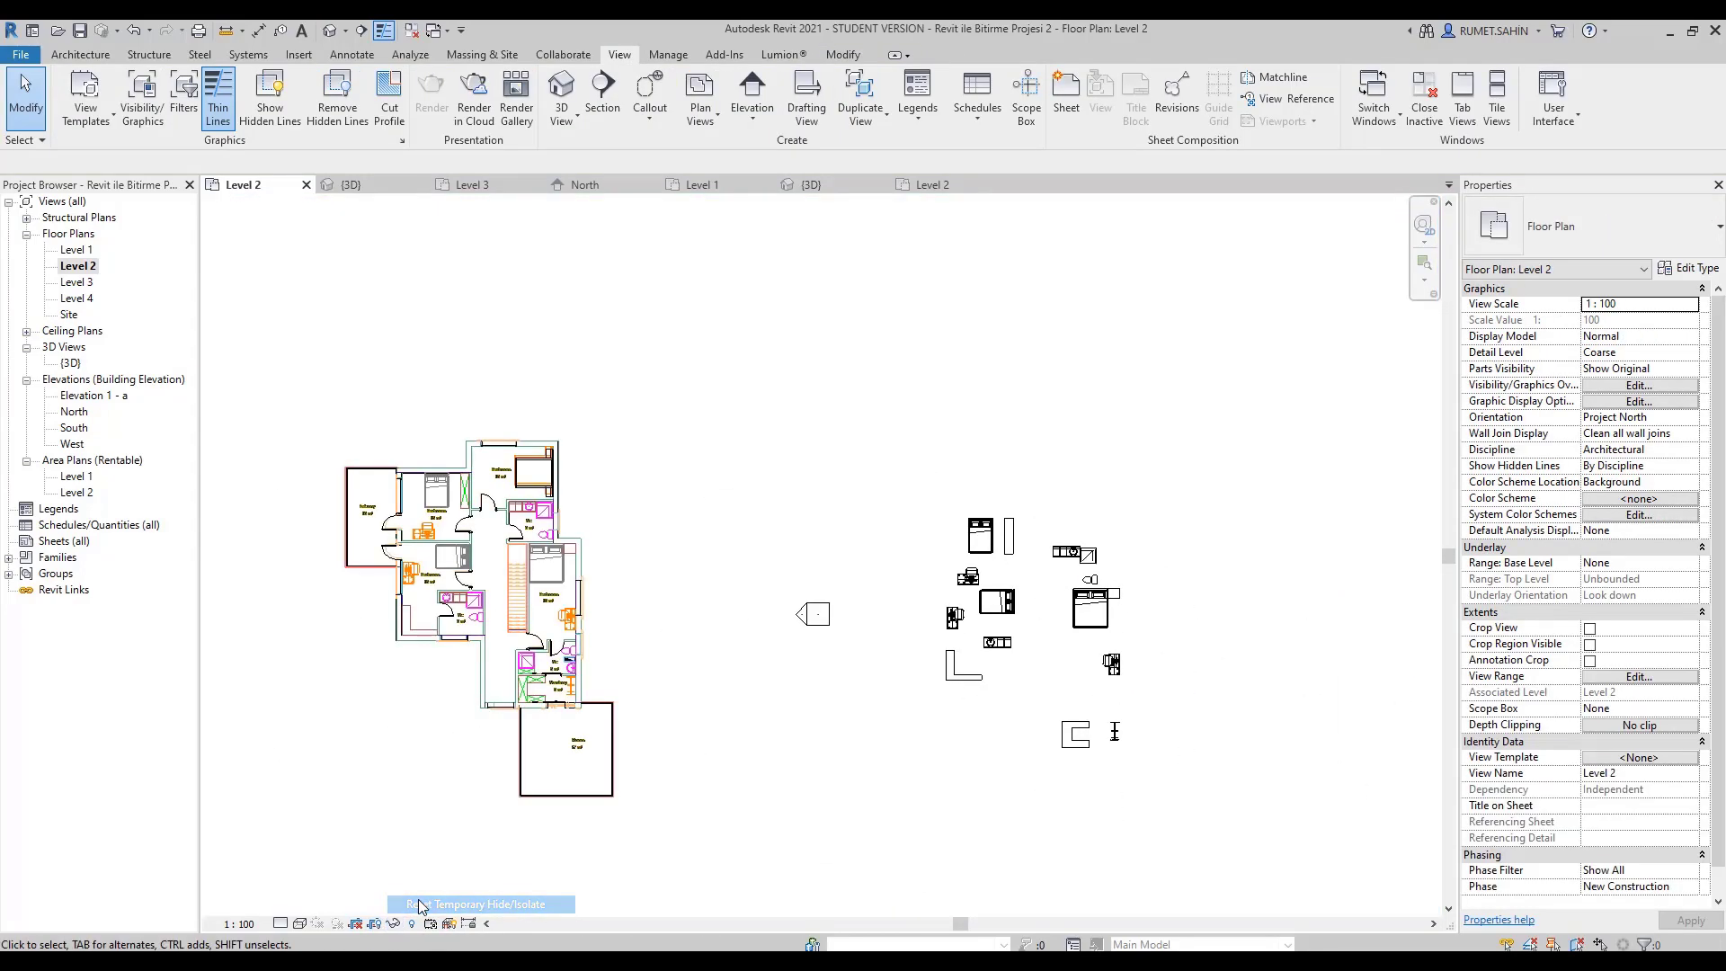
{"action": "scroll", "coordinate": [450, 470], "scroll_direction": "up", "scroll_amount": 2}
{"action": "scroll", "coordinate": [449, 469], "scroll_direction": "up", "scroll_amount": 1}
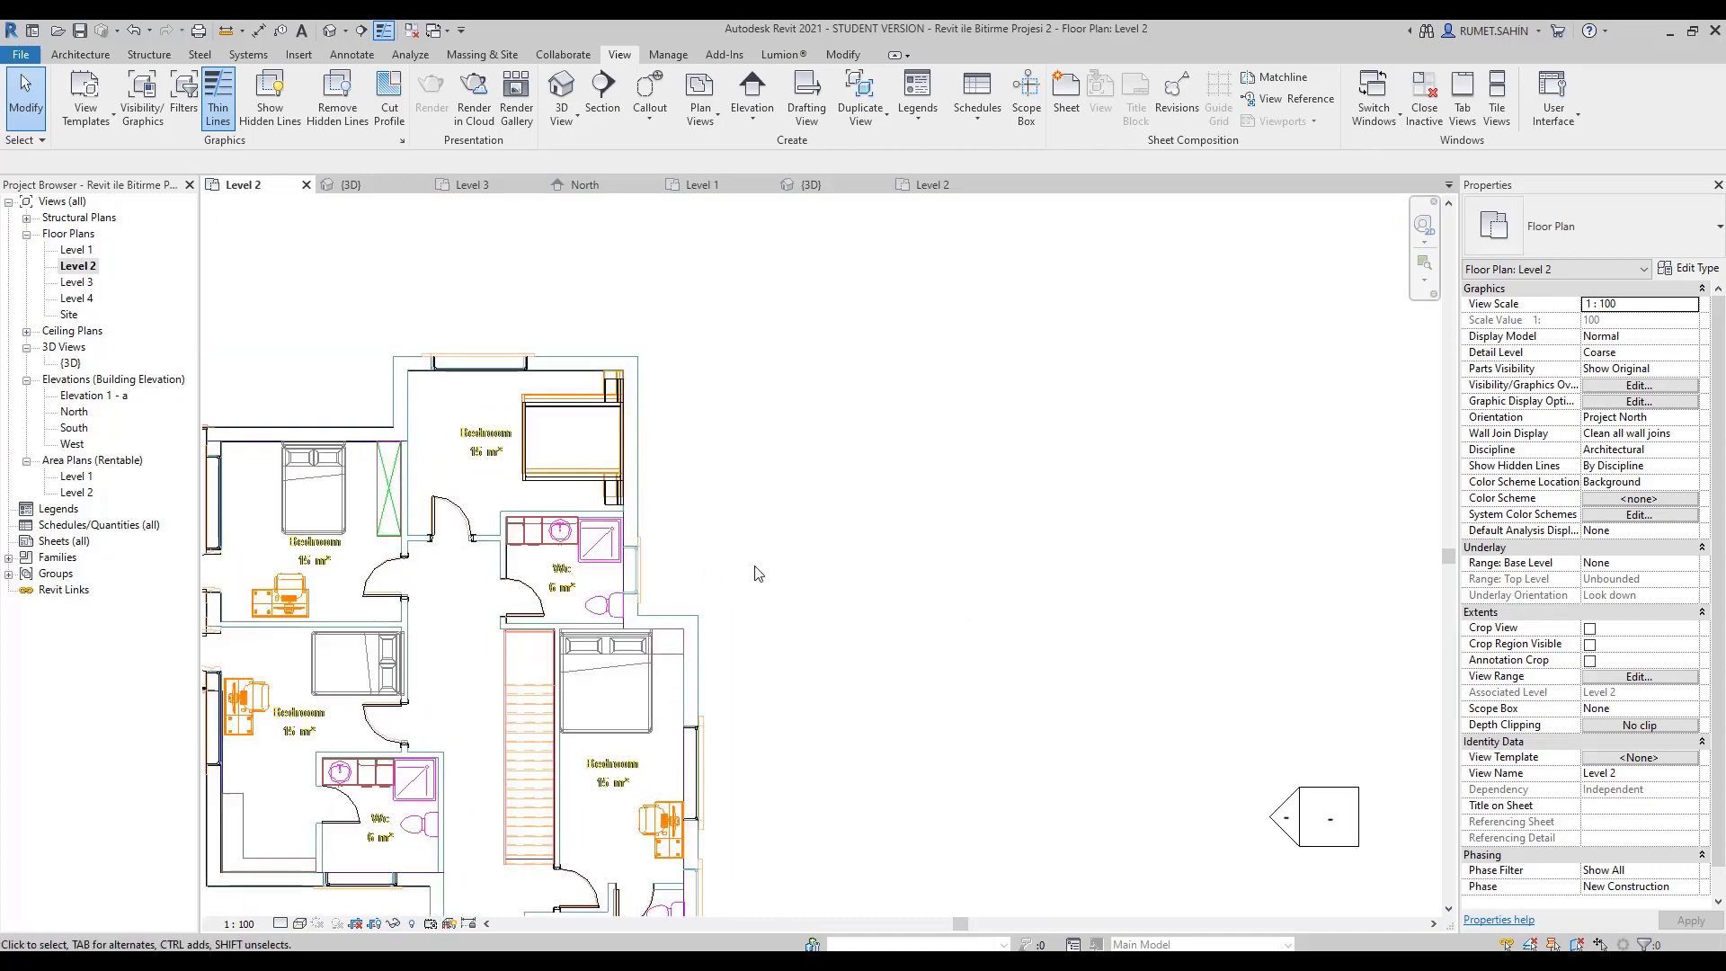
{"action": "scroll", "coordinate": [630, 485], "scroll_direction": "down", "scroll_amount": 2}
{"action": "middle_click_drag", "start_coordinate": [1115, 490], "coordinate": [790, 490]}
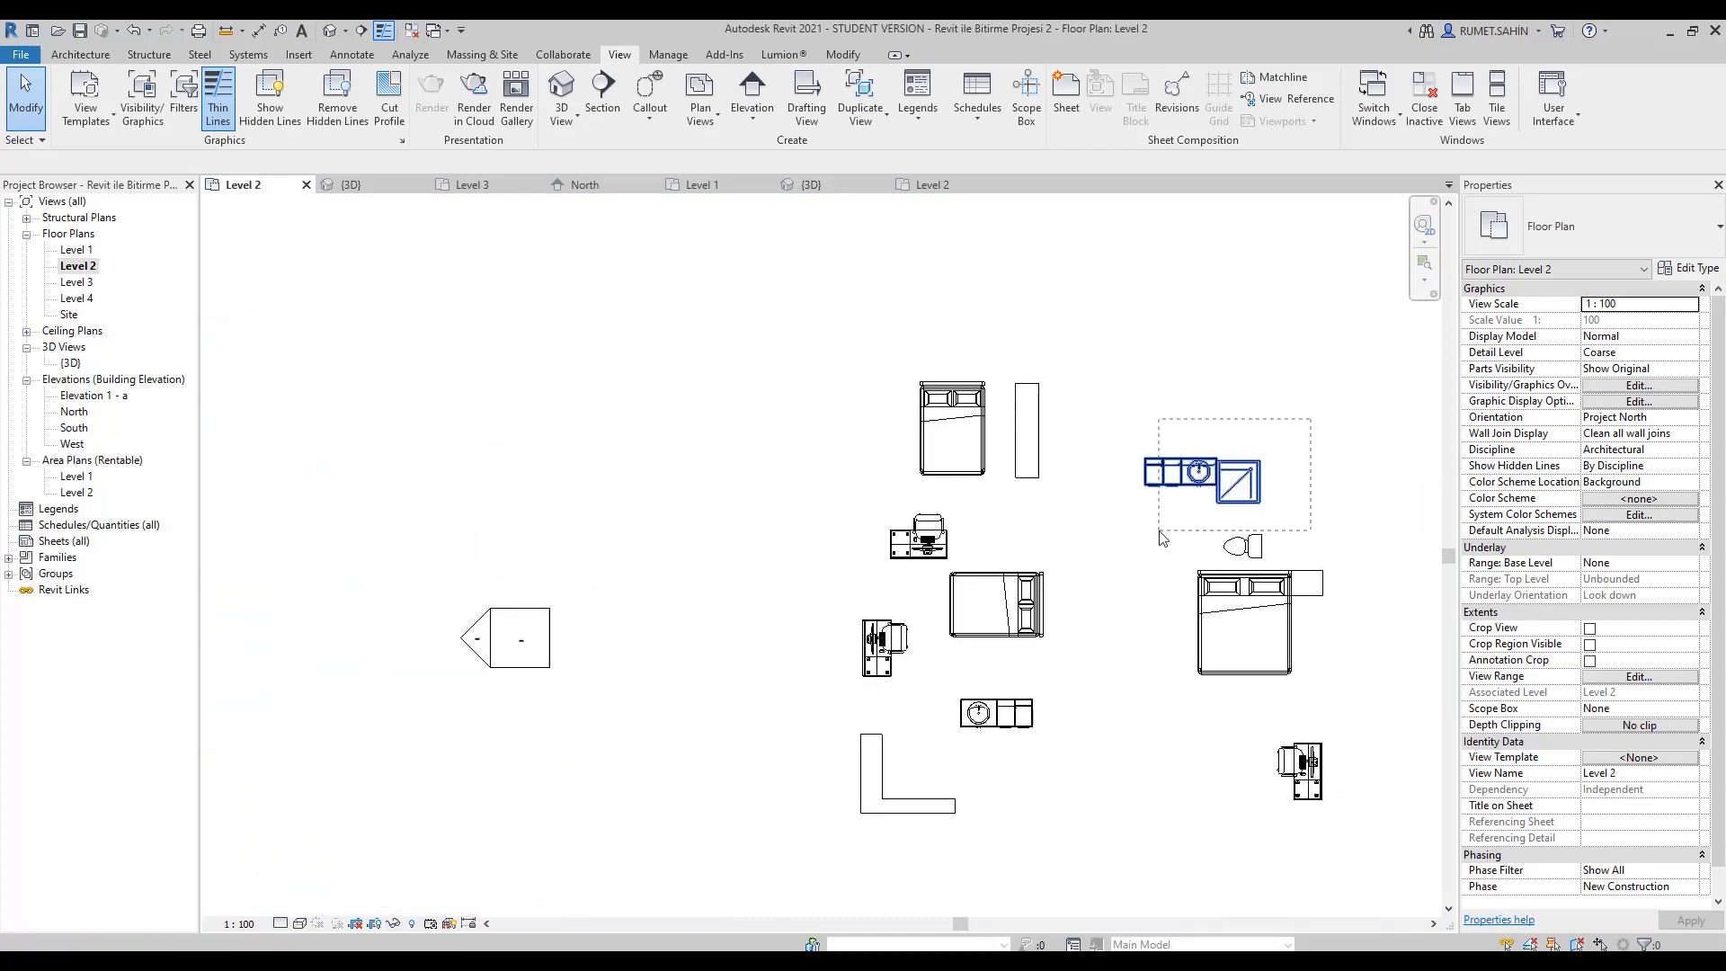
Move the vanity, basin, shower tray and toilet group into the Level 2 WC.
{"action": "left_click_drag", "start_coordinate": [1159, 537], "coordinate": [1149, 564]}
{"action": "key", "text": "m"}
{"action": "key", "text": "v"}
{"action": "scroll", "coordinate": [1245, 473], "scroll_direction": "up", "scroll_amount": 3}
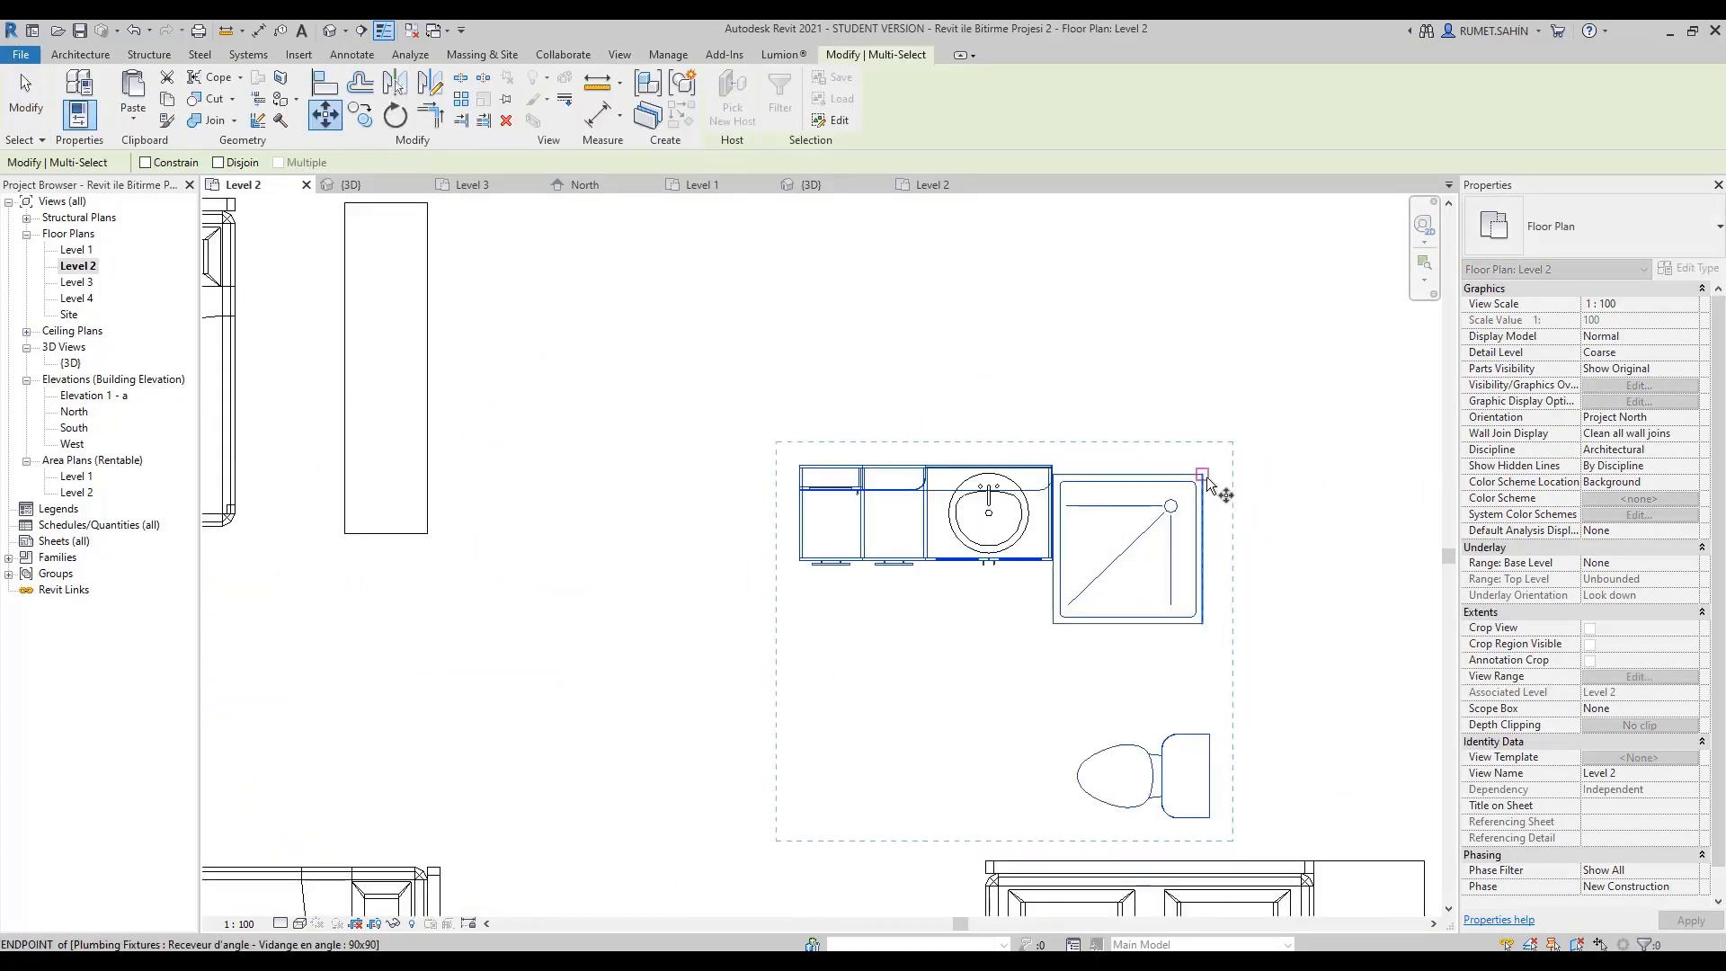
{"action": "left_click", "coordinate": [1213, 489]}
{"action": "scroll", "coordinate": [1213, 489], "scroll_direction": "down", "scroll_amount": 5}
{"action": "middle_click_drag", "start_coordinate": [1144, 818], "coordinate": [963, 538]}
{"action": "scroll", "coordinate": [964, 538], "scroll_direction": "up", "scroll_amount": 3}
{"action": "scroll", "coordinate": [848, 455], "scroll_direction": "up", "scroll_amount": 2}
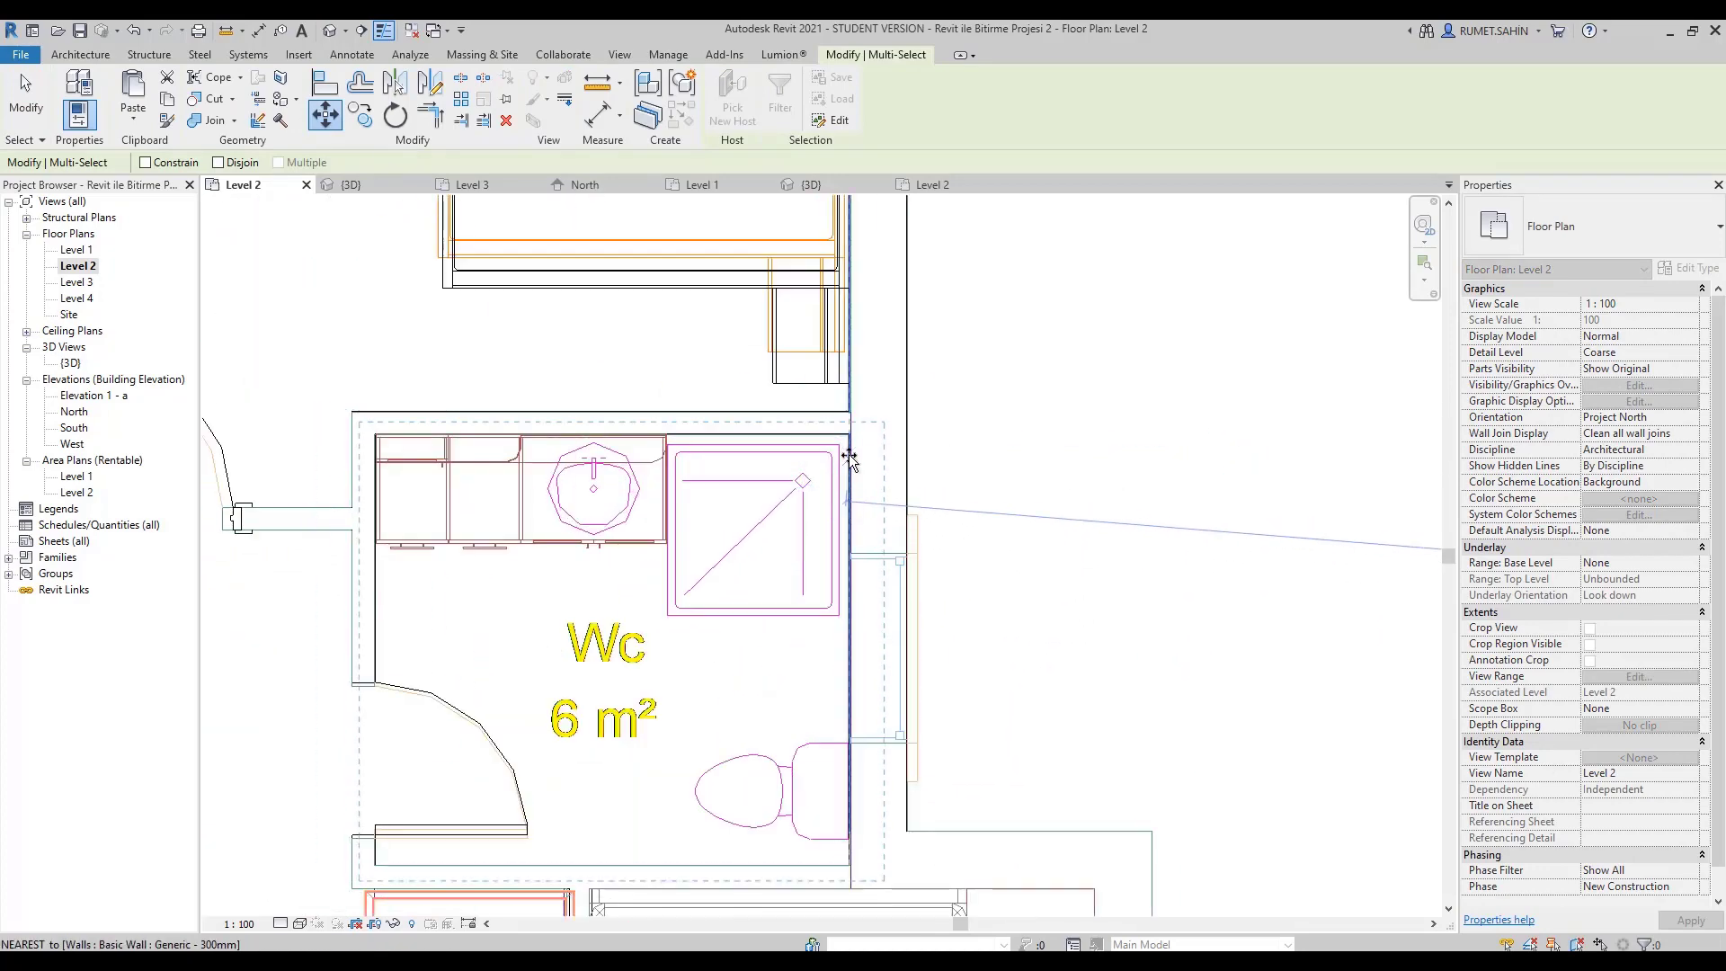
{"action": "left_click", "coordinate": [847, 437]}
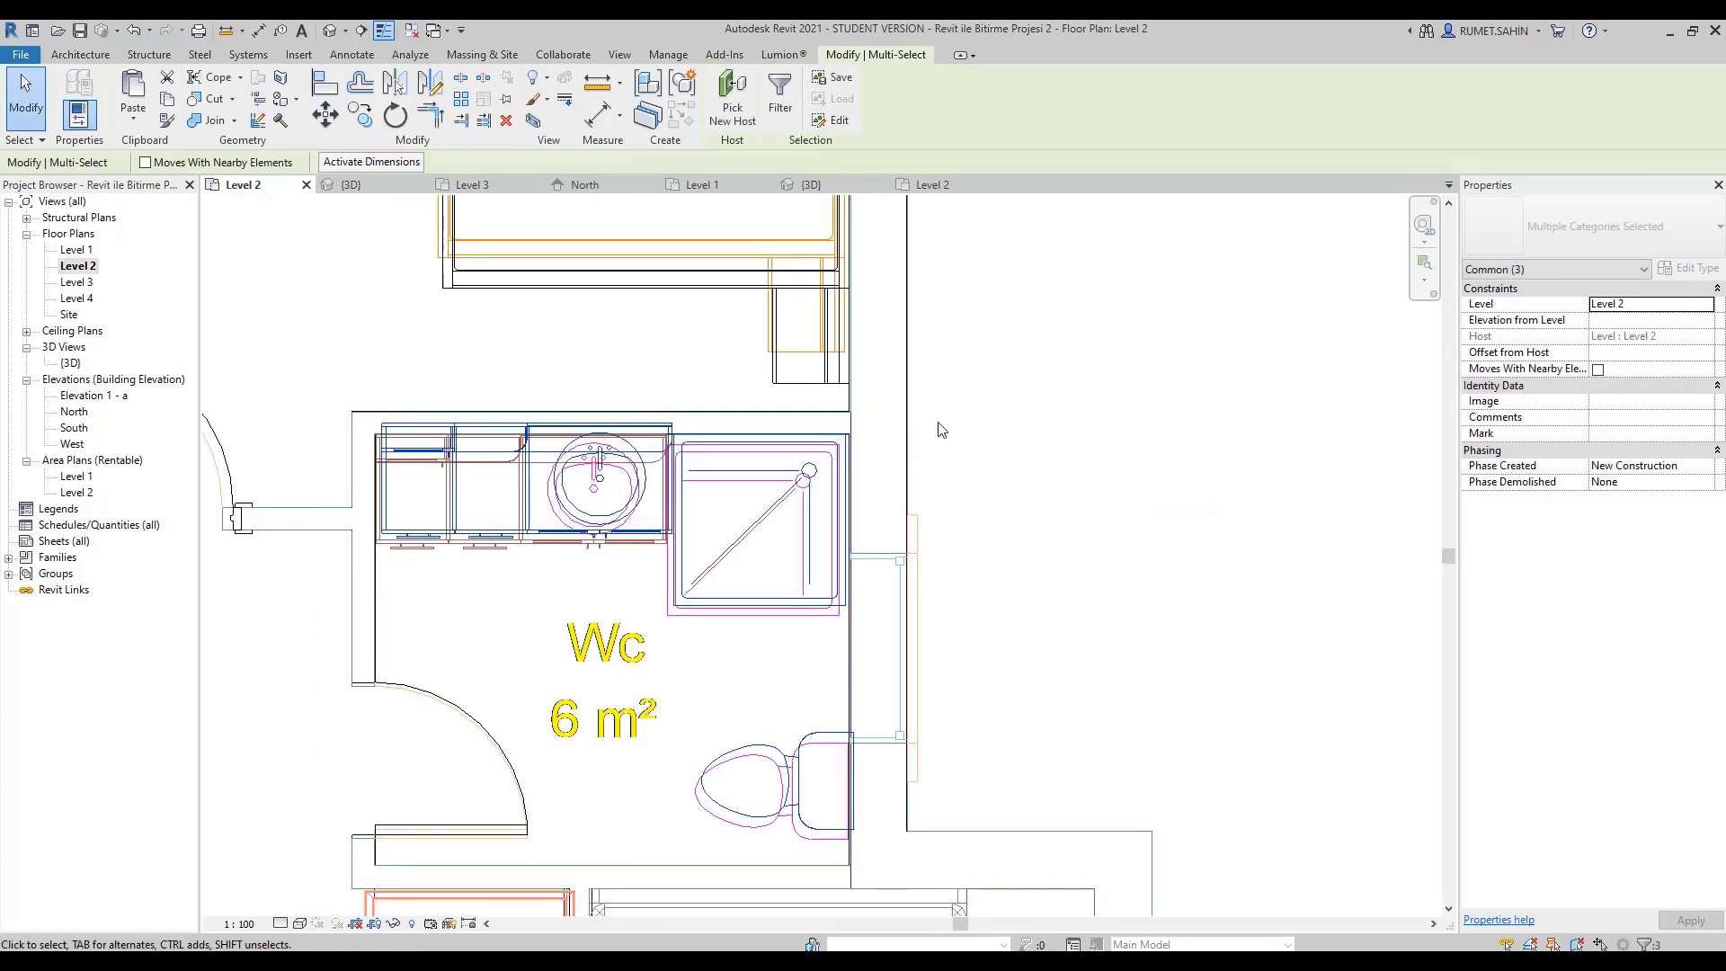
{"action": "scroll", "coordinate": [851, 466], "scroll_direction": "up", "scroll_amount": 4}
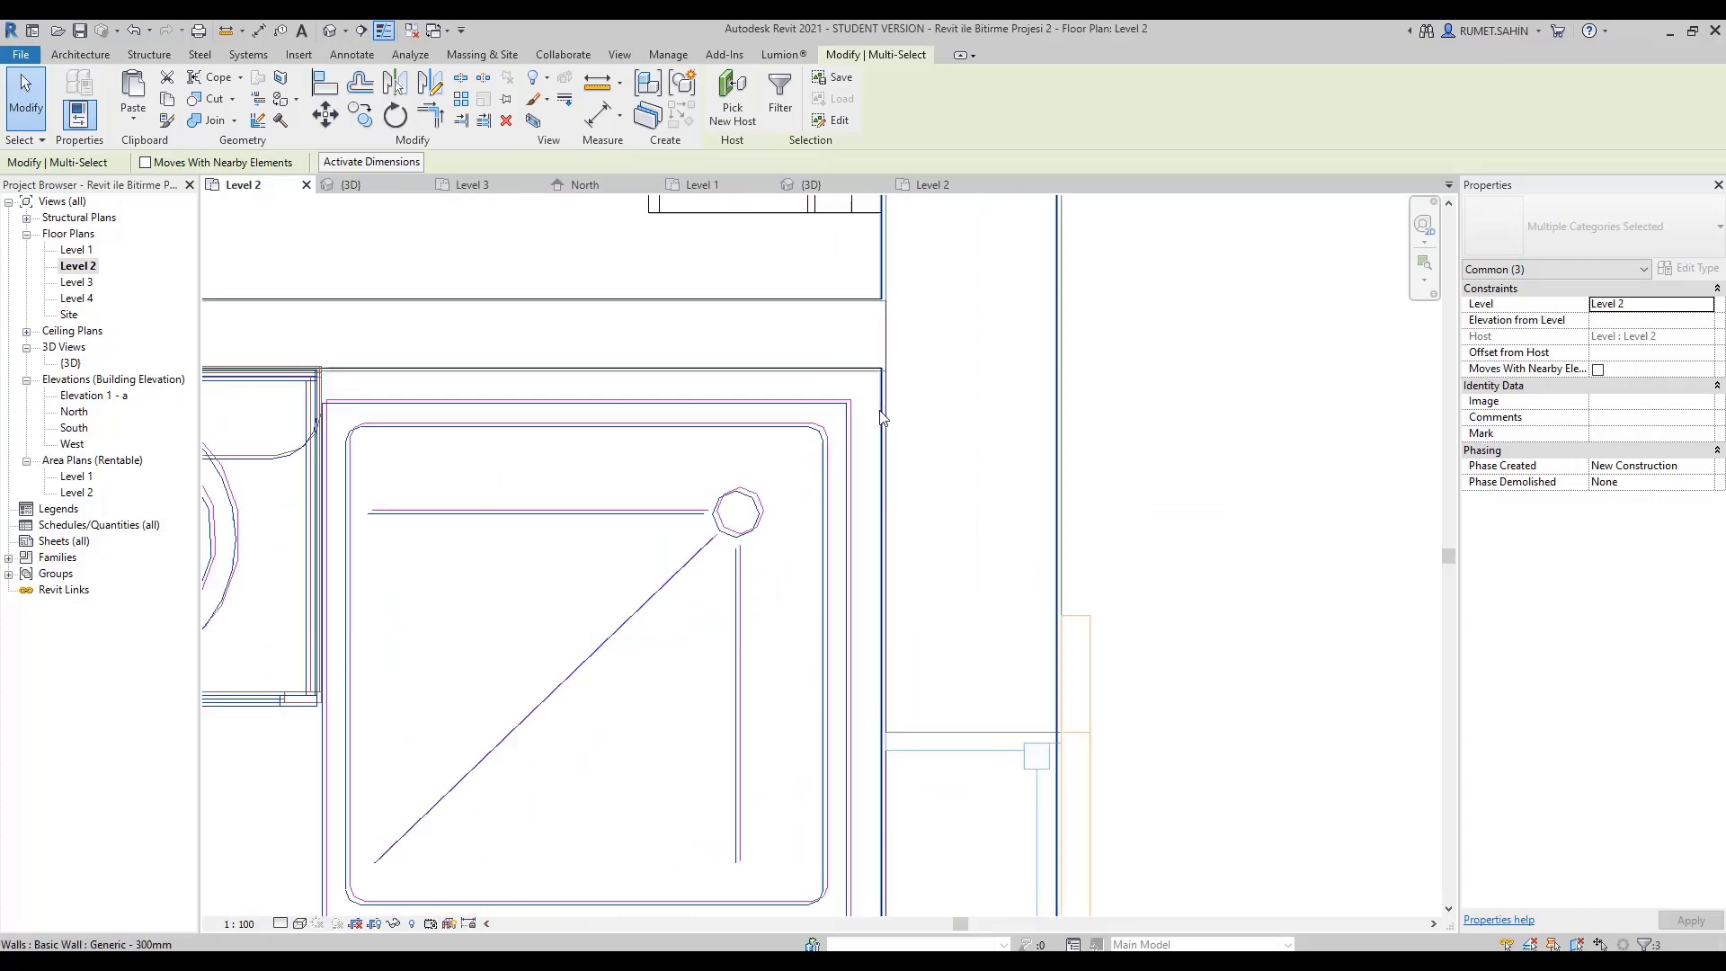
{"action": "scroll", "coordinate": [806, 448], "scroll_direction": "up", "scroll_amount": 4}
Move the fixtures again so the shower tray corner sits flush in the wall corner.
{"action": "key", "text": "m"}
{"action": "key", "text": "v"}
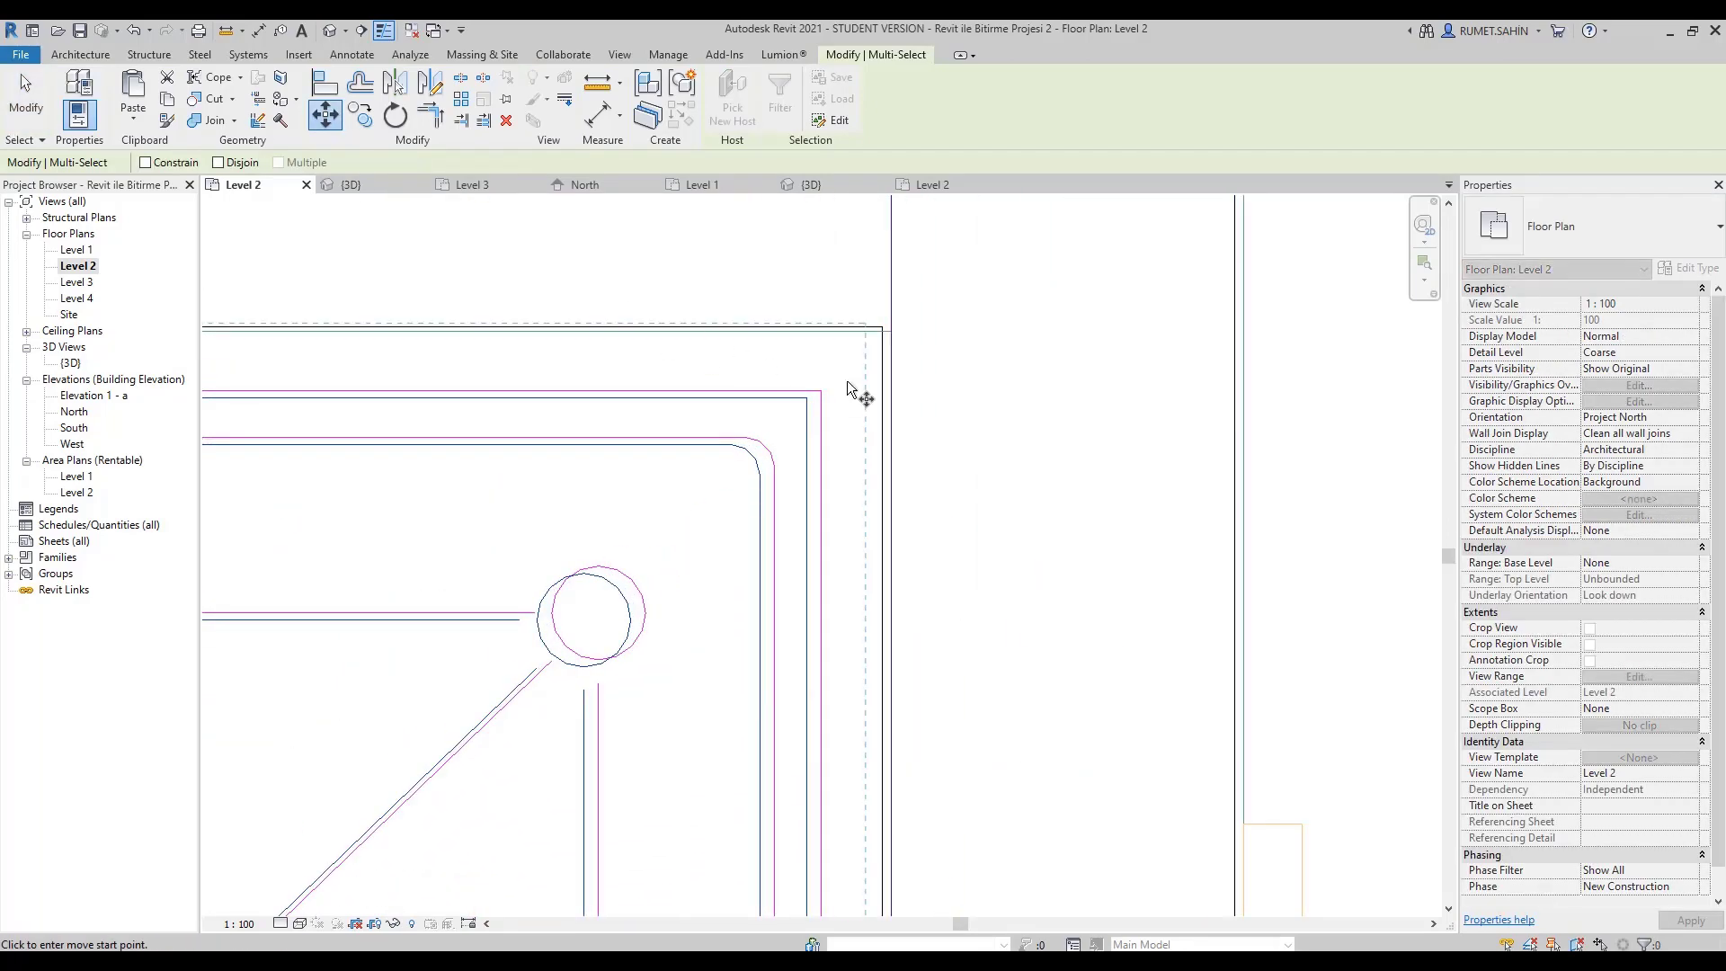
{"action": "scroll", "coordinate": [809, 395], "scroll_direction": "up", "scroll_amount": 3}
{"action": "left_click", "coordinate": [765, 417]}
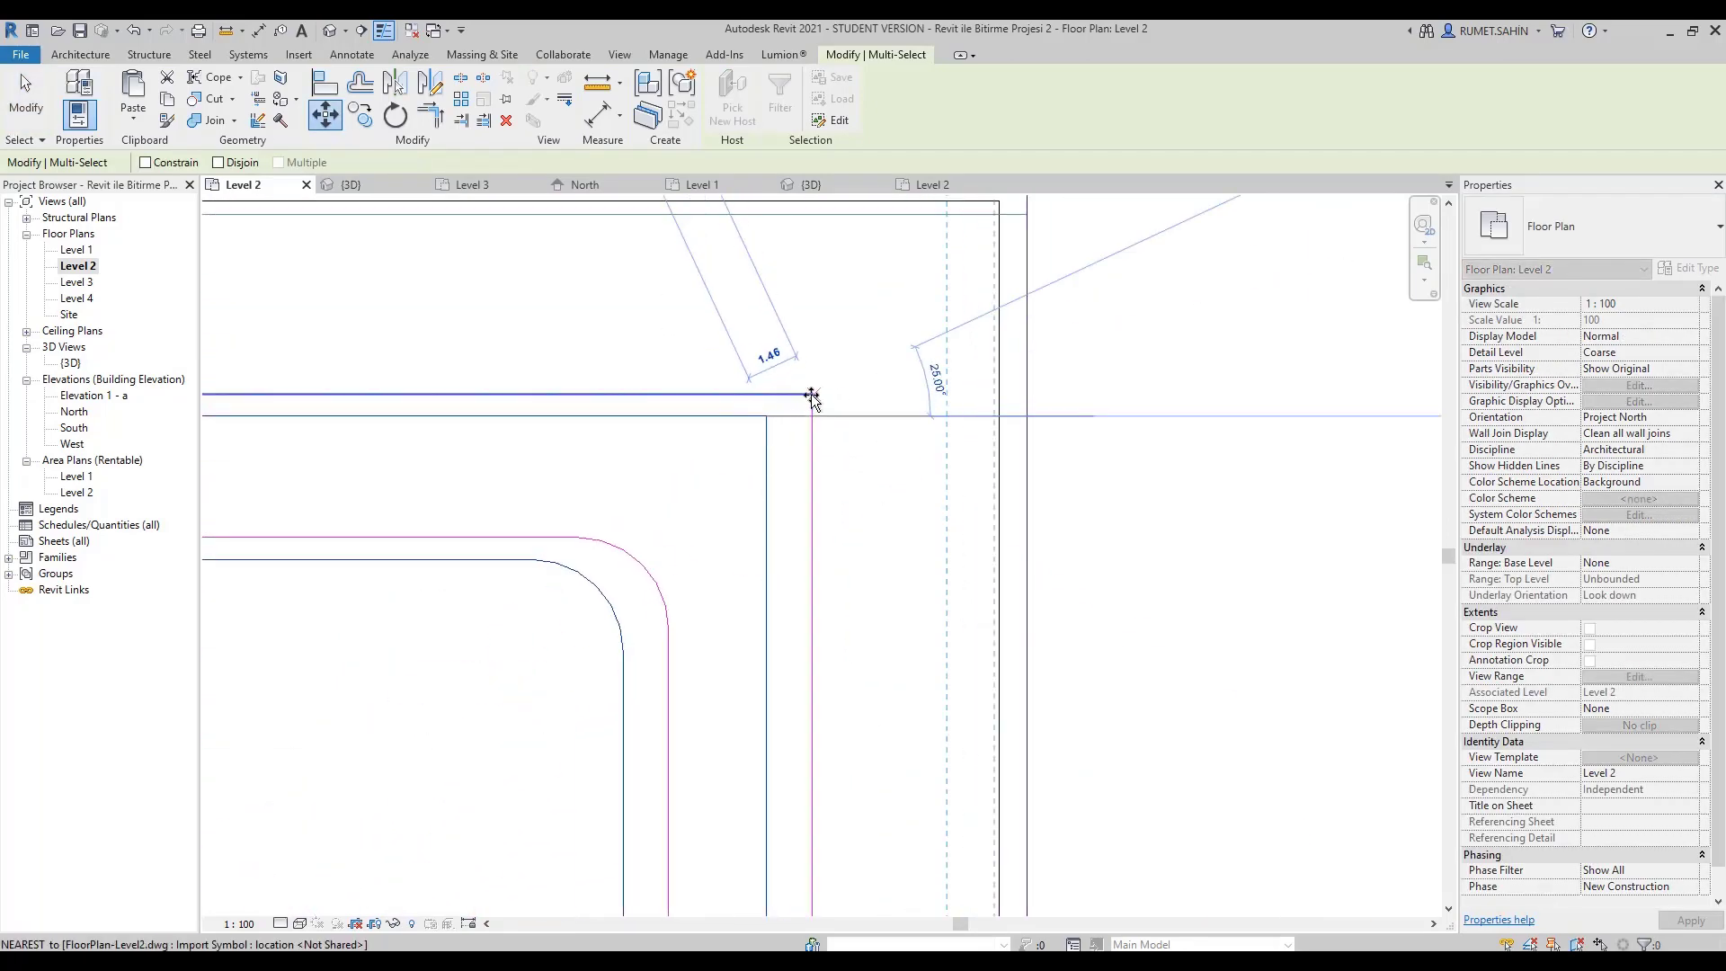
{"action": "left_click", "coordinate": [811, 396]}
{"action": "scroll", "coordinate": [889, 388], "scroll_direction": "down", "scroll_amount": 3}
{"action": "scroll", "coordinate": [889, 389], "scroll_direction": "down", "scroll_amount": 2}
{"action": "key", "text": "Escape"}
{"action": "scroll", "coordinate": [1065, 447], "scroll_direction": "down", "scroll_amount": 2}
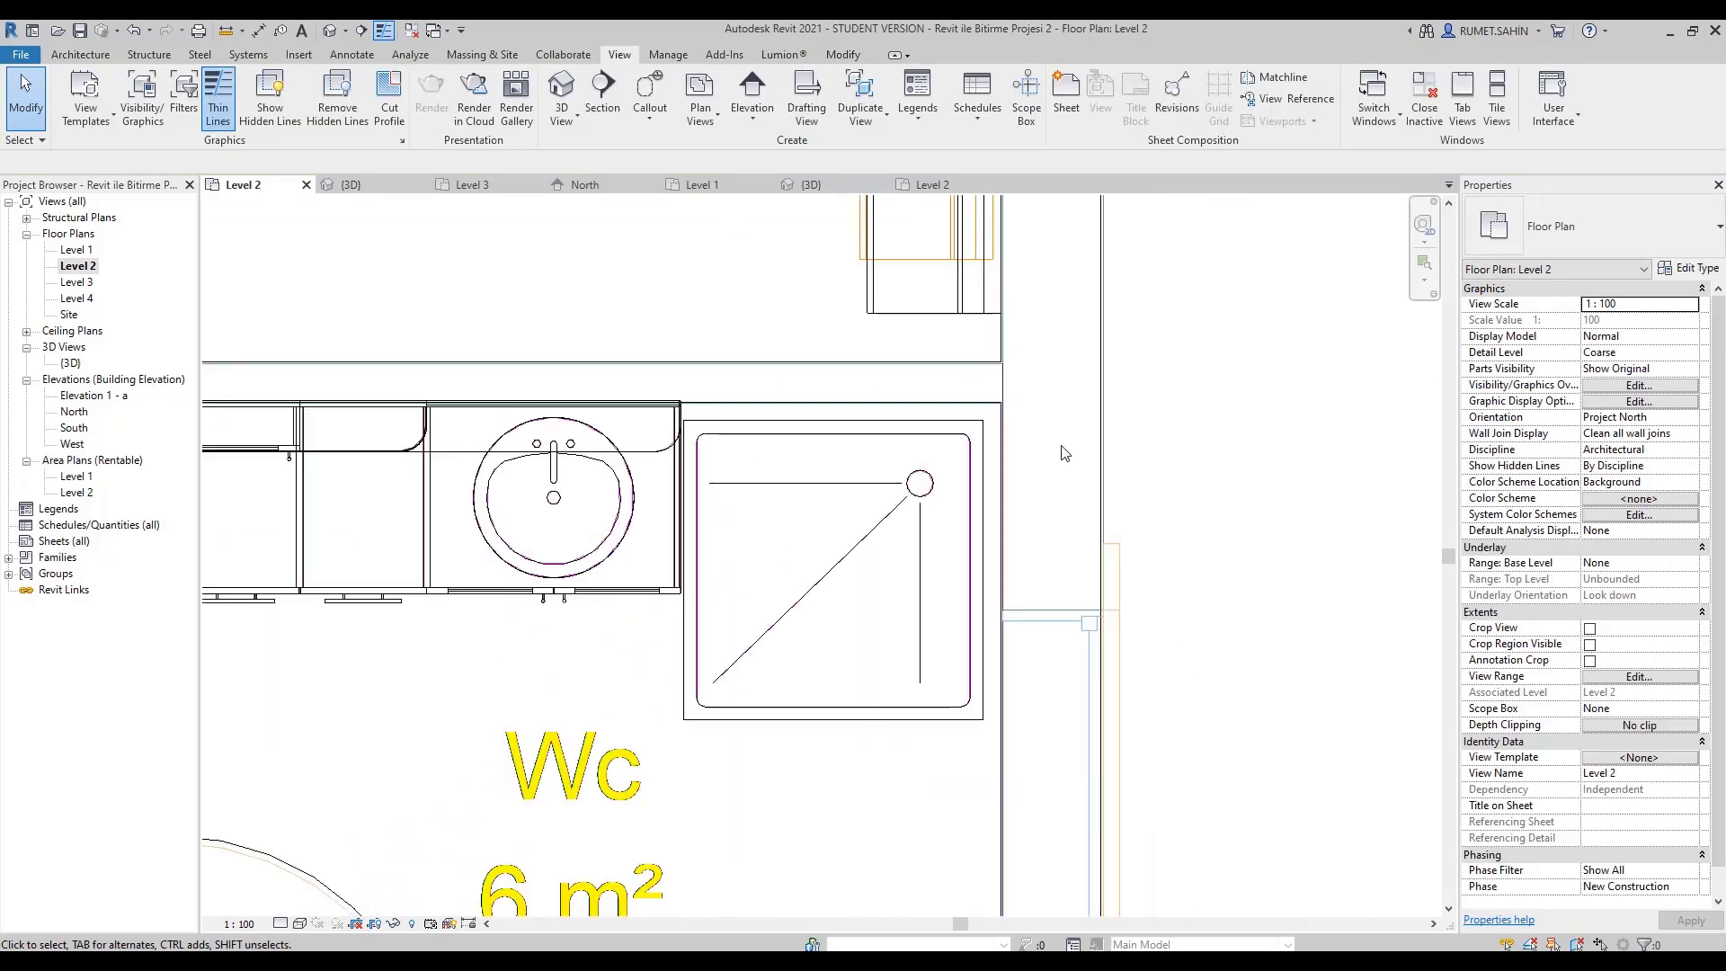
{"action": "scroll", "coordinate": [1069, 485], "scroll_direction": "down", "scroll_amount": 2}
{"action": "scroll", "coordinate": [993, 640], "scroll_direction": "down", "scroll_amount": 2}
{"action": "scroll", "coordinate": [1097, 486], "scroll_direction": "down", "scroll_amount": 1}
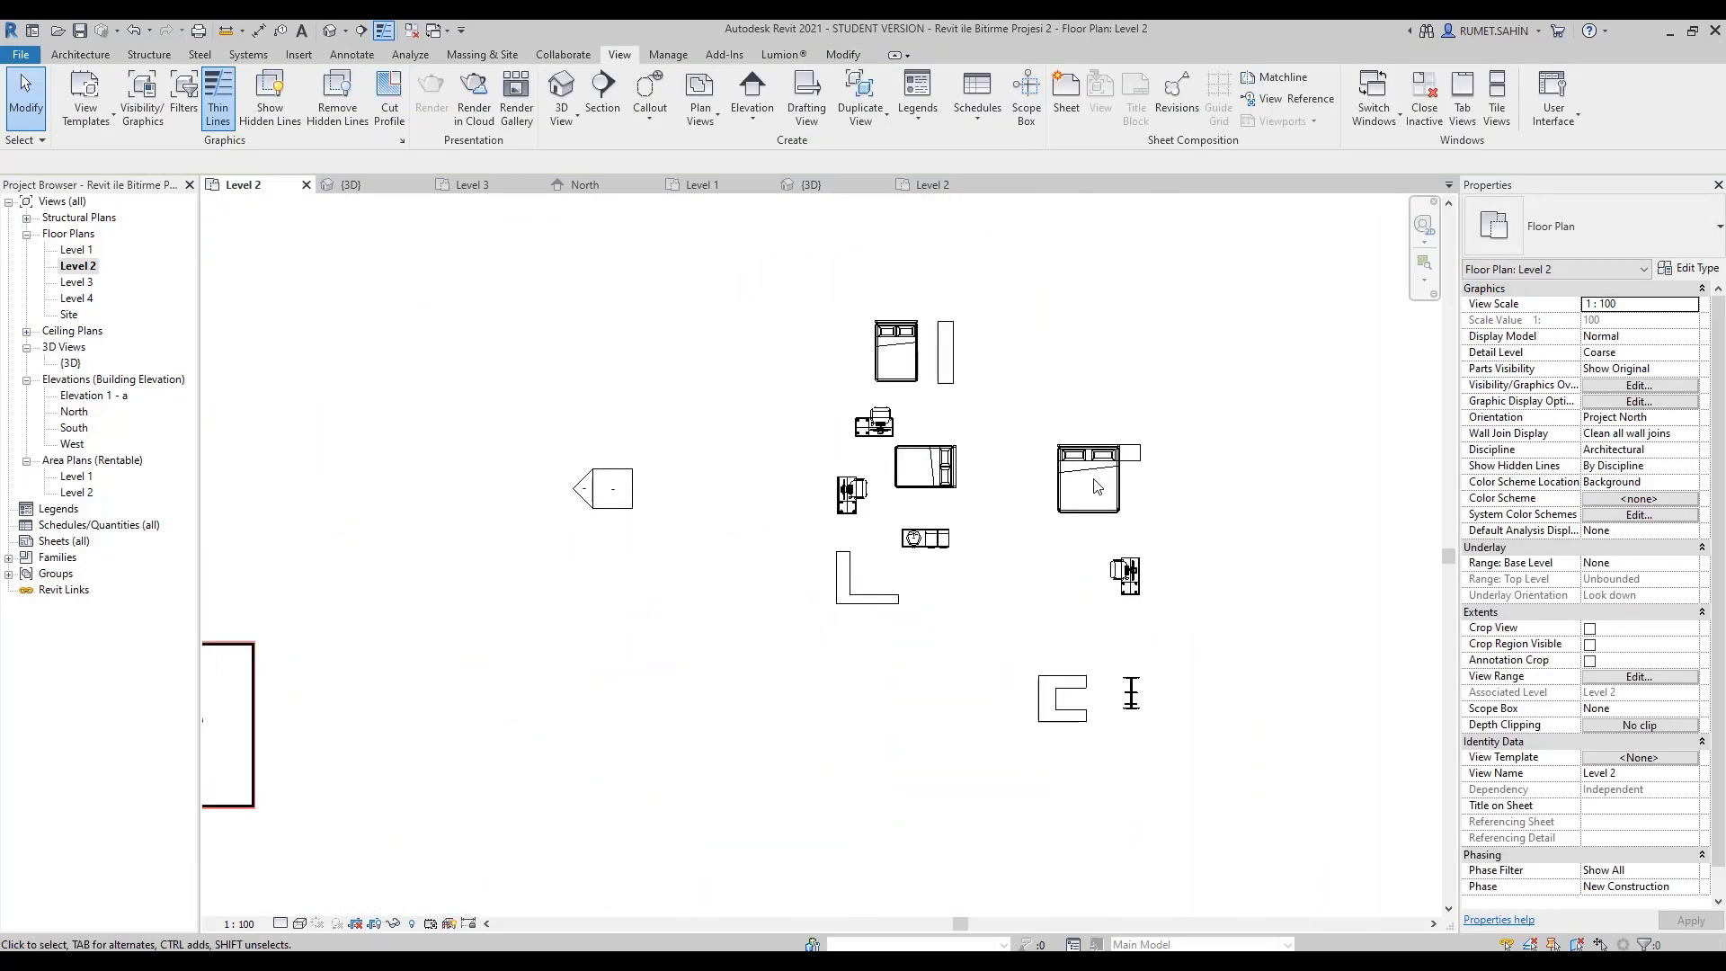
Select the bed and bedside unit and start moving them, then cancel the move.
{"action": "left_click_drag", "start_coordinate": [1033, 364], "coordinate": [1224, 639]}
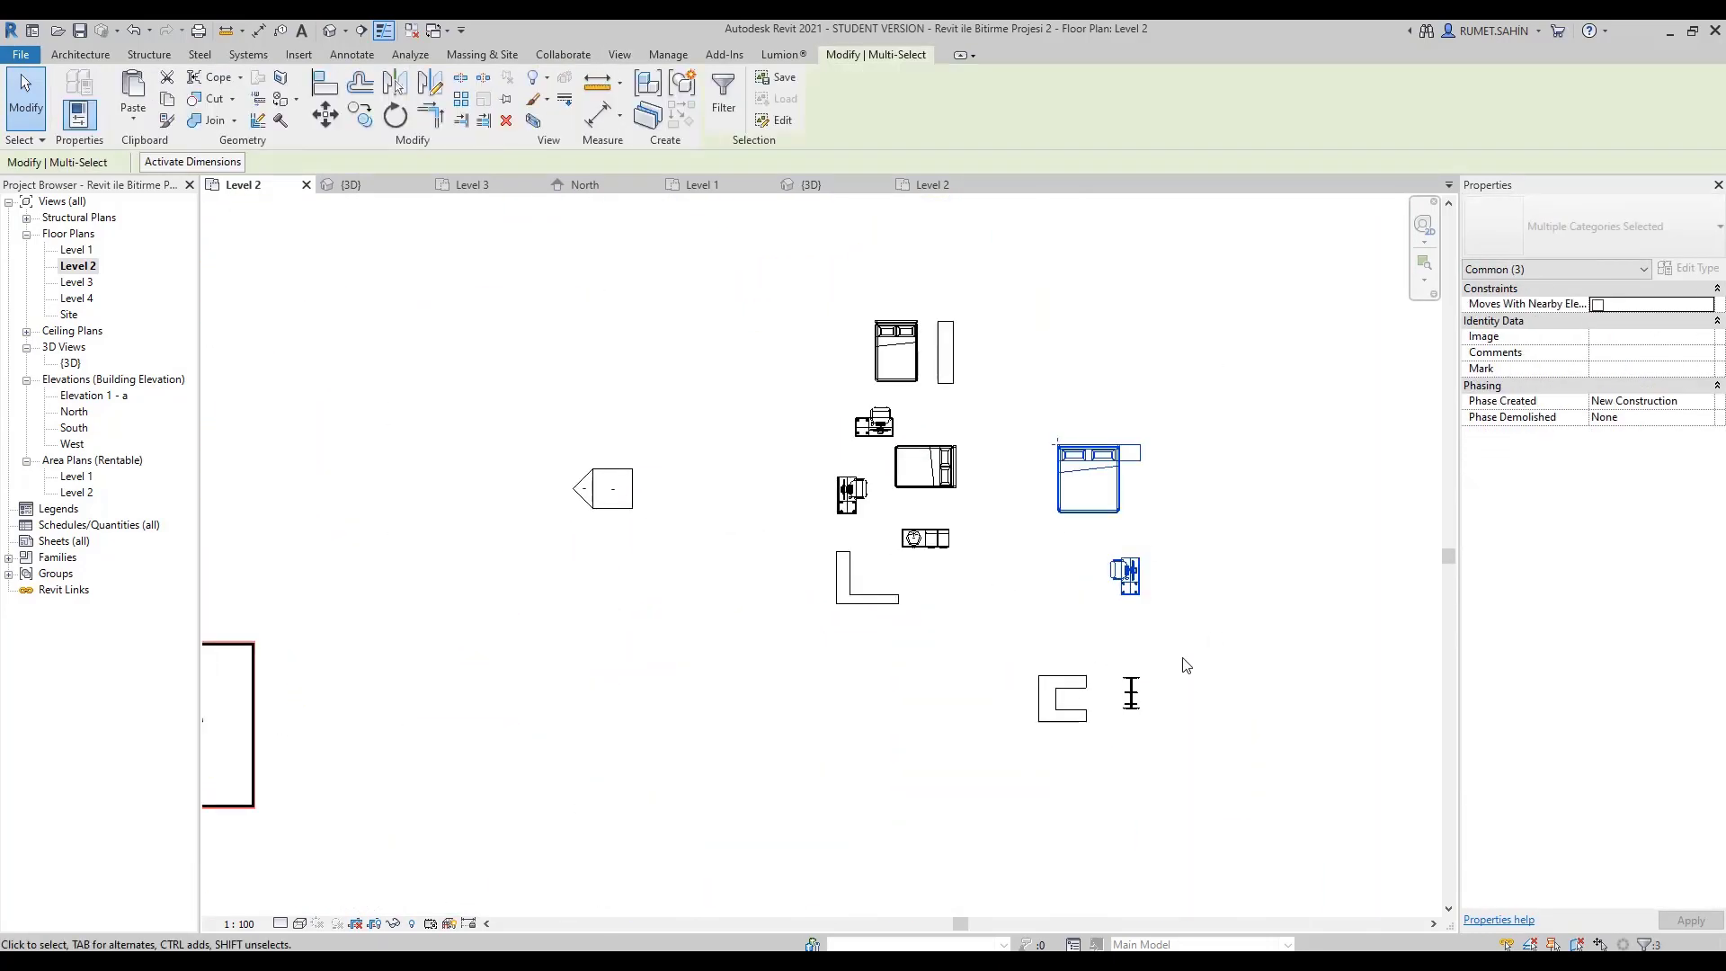
{"action": "scroll", "coordinate": [1187, 665], "scroll_direction": "down", "scroll_amount": 1}
{"action": "left_click", "coordinate": [1216, 752]}
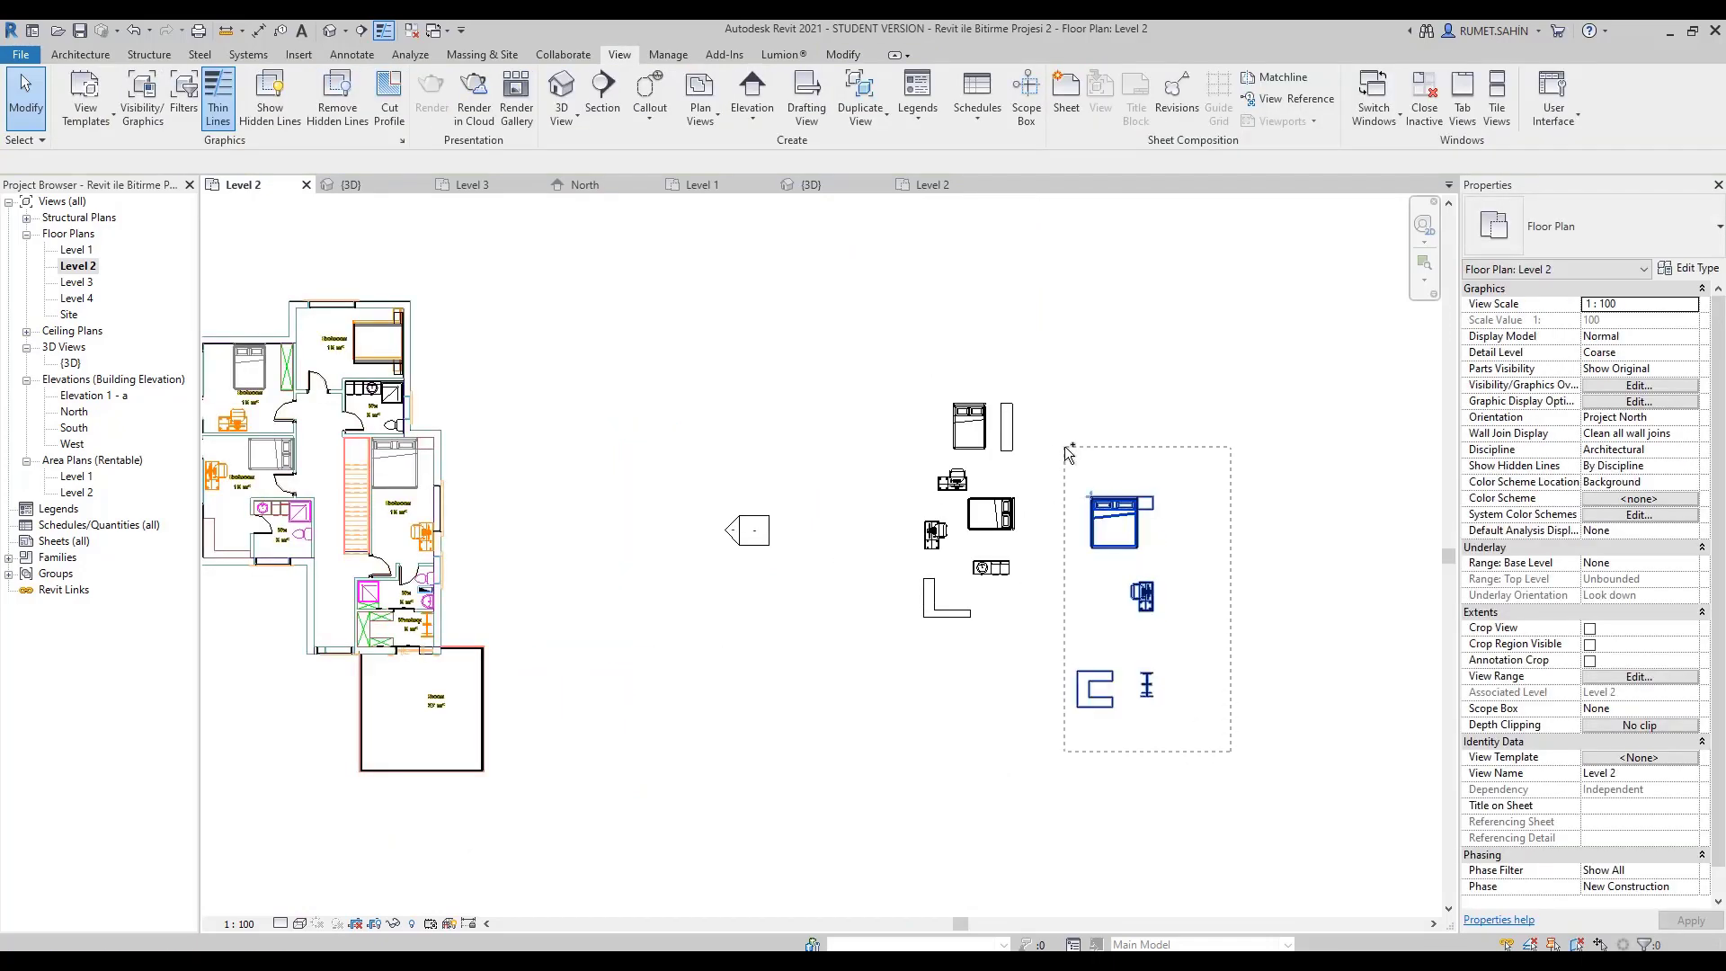
{"action": "left_click_drag", "start_coordinate": [1068, 454], "coordinate": [1068, 455]}
{"action": "scroll", "coordinate": [1152, 491], "scroll_direction": "up", "scroll_amount": 2}
{"action": "scroll", "coordinate": [1157, 503], "scroll_direction": "up", "scroll_amount": 2}
{"action": "key", "text": "m"}
{"action": "key", "text": "v"}
{"action": "left_click", "coordinate": [1158, 521]}
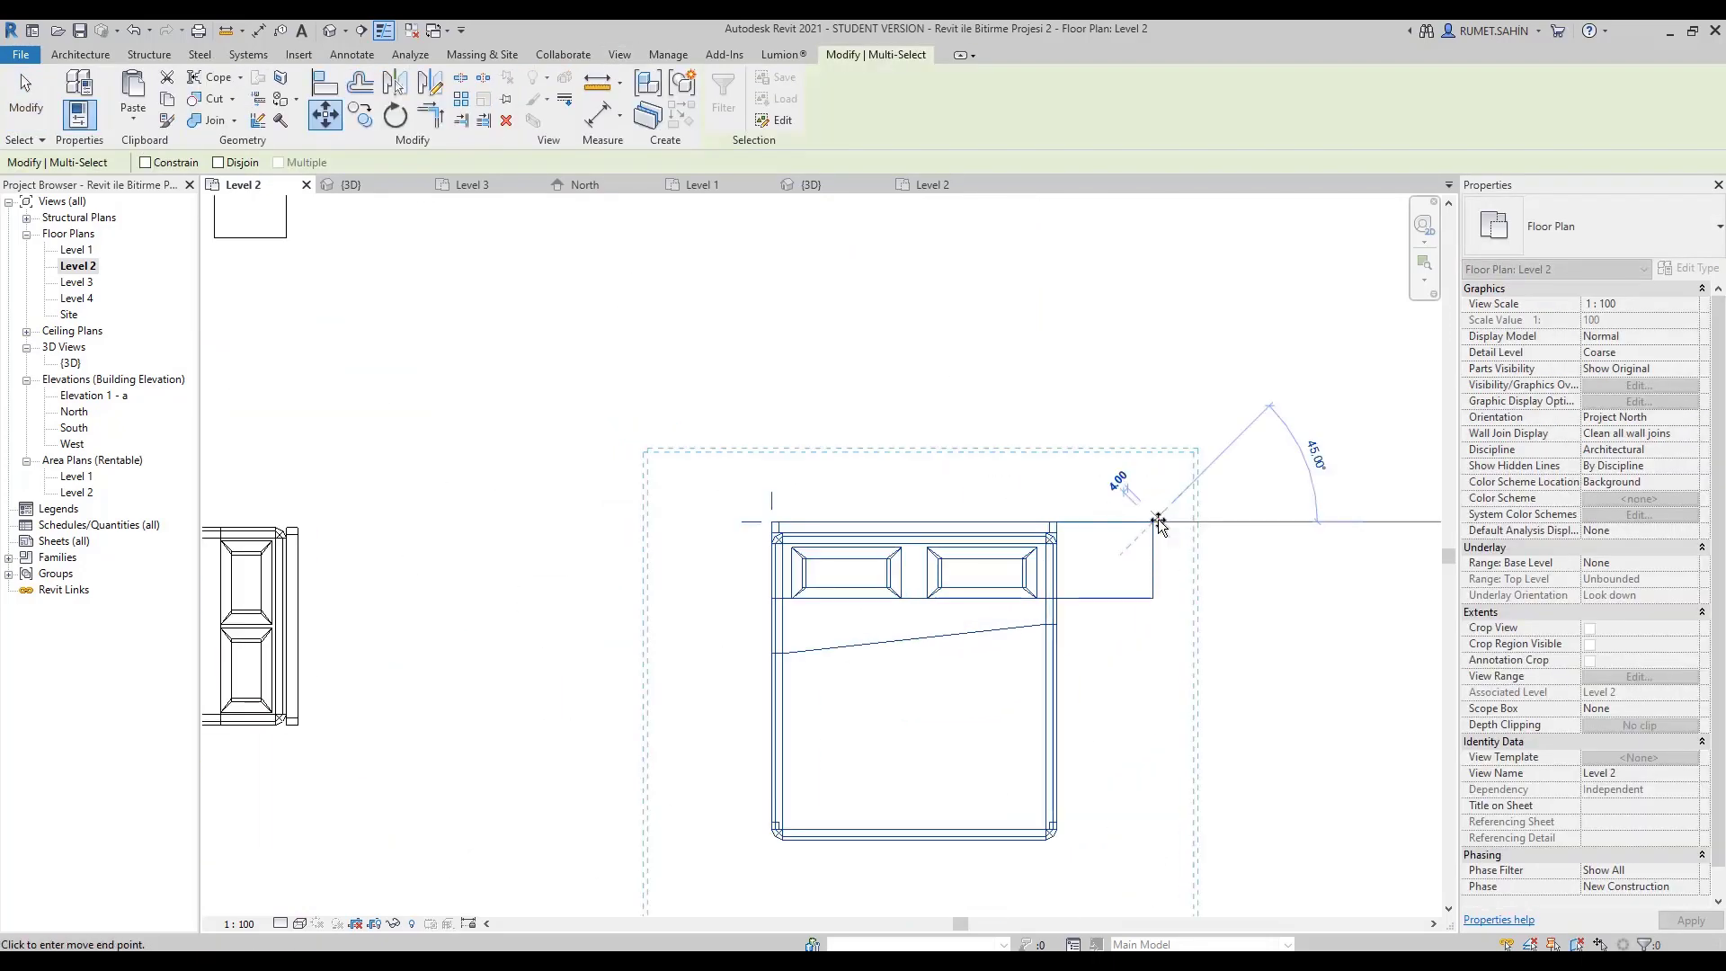
{"action": "scroll", "coordinate": [1158, 522], "scroll_direction": "down", "scroll_amount": 3}
{"action": "scroll", "coordinate": [899, 512], "scroll_direction": "up", "scroll_amount": 3}
{"action": "scroll", "coordinate": [899, 512], "scroll_direction": "up", "scroll_amount": 2}
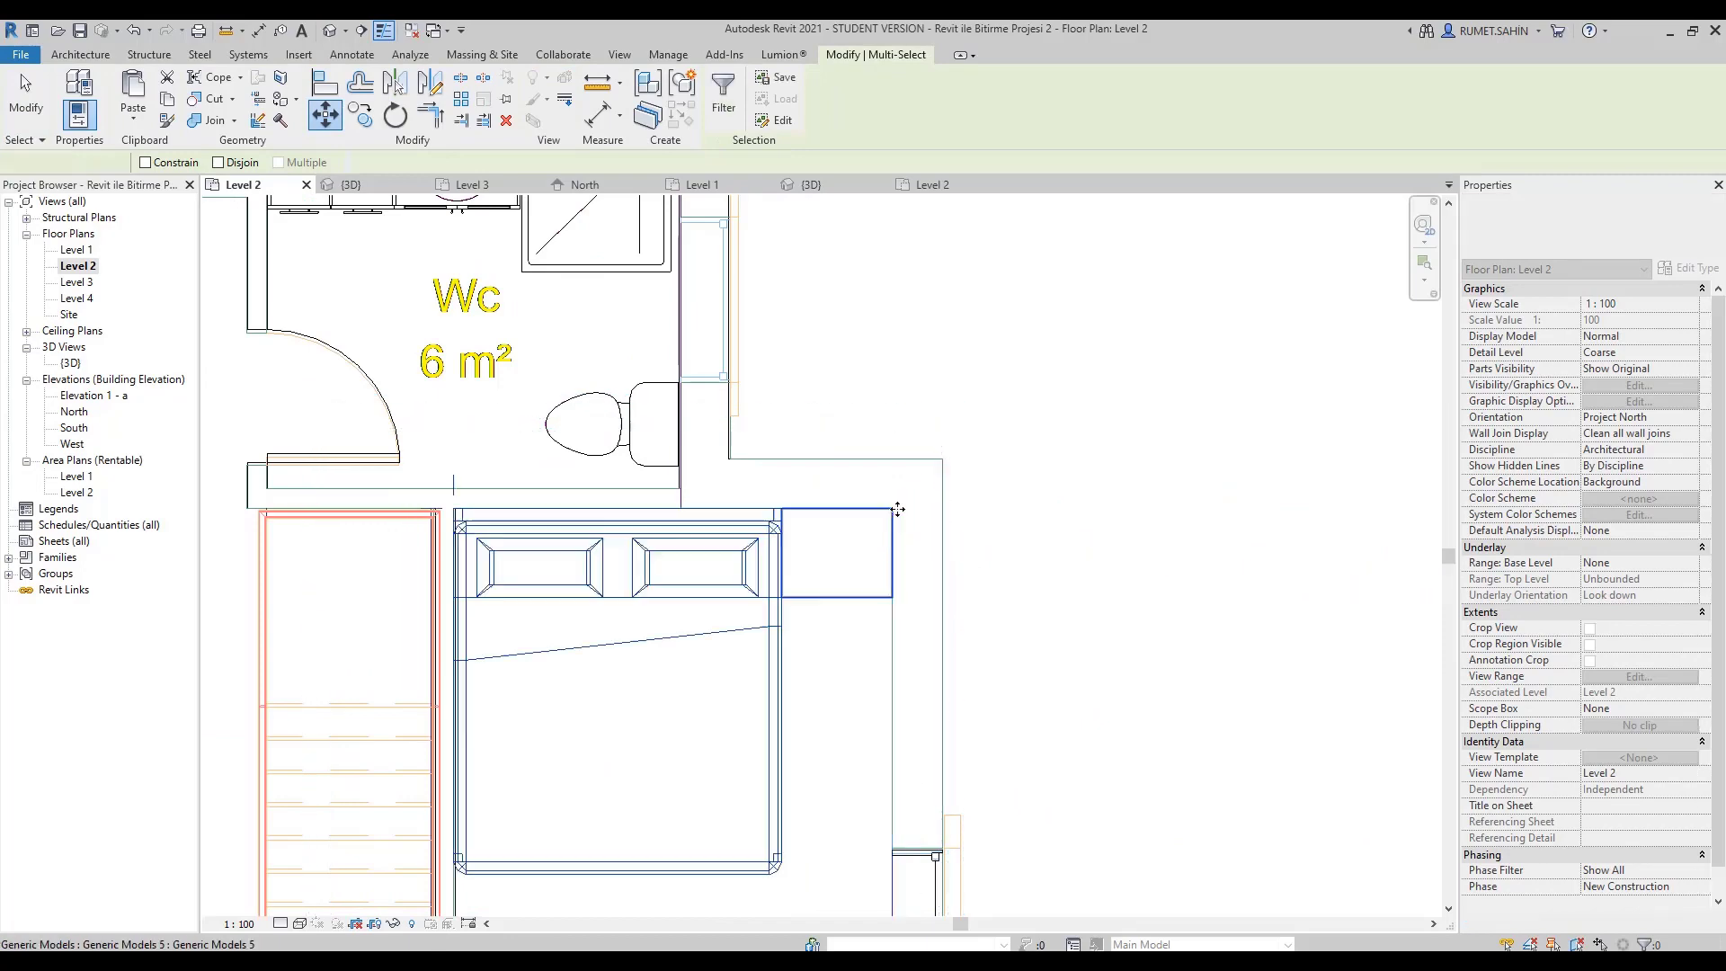
{"action": "scroll", "coordinate": [898, 508], "scroll_direction": "down", "scroll_amount": 3}
{"action": "key", "text": "Escape"}
Move the six remaining furniture pieces into the left Level 2 bedrooms.
{"action": "scroll", "coordinate": [899, 557], "scroll_direction": "up", "scroll_amount": 3}
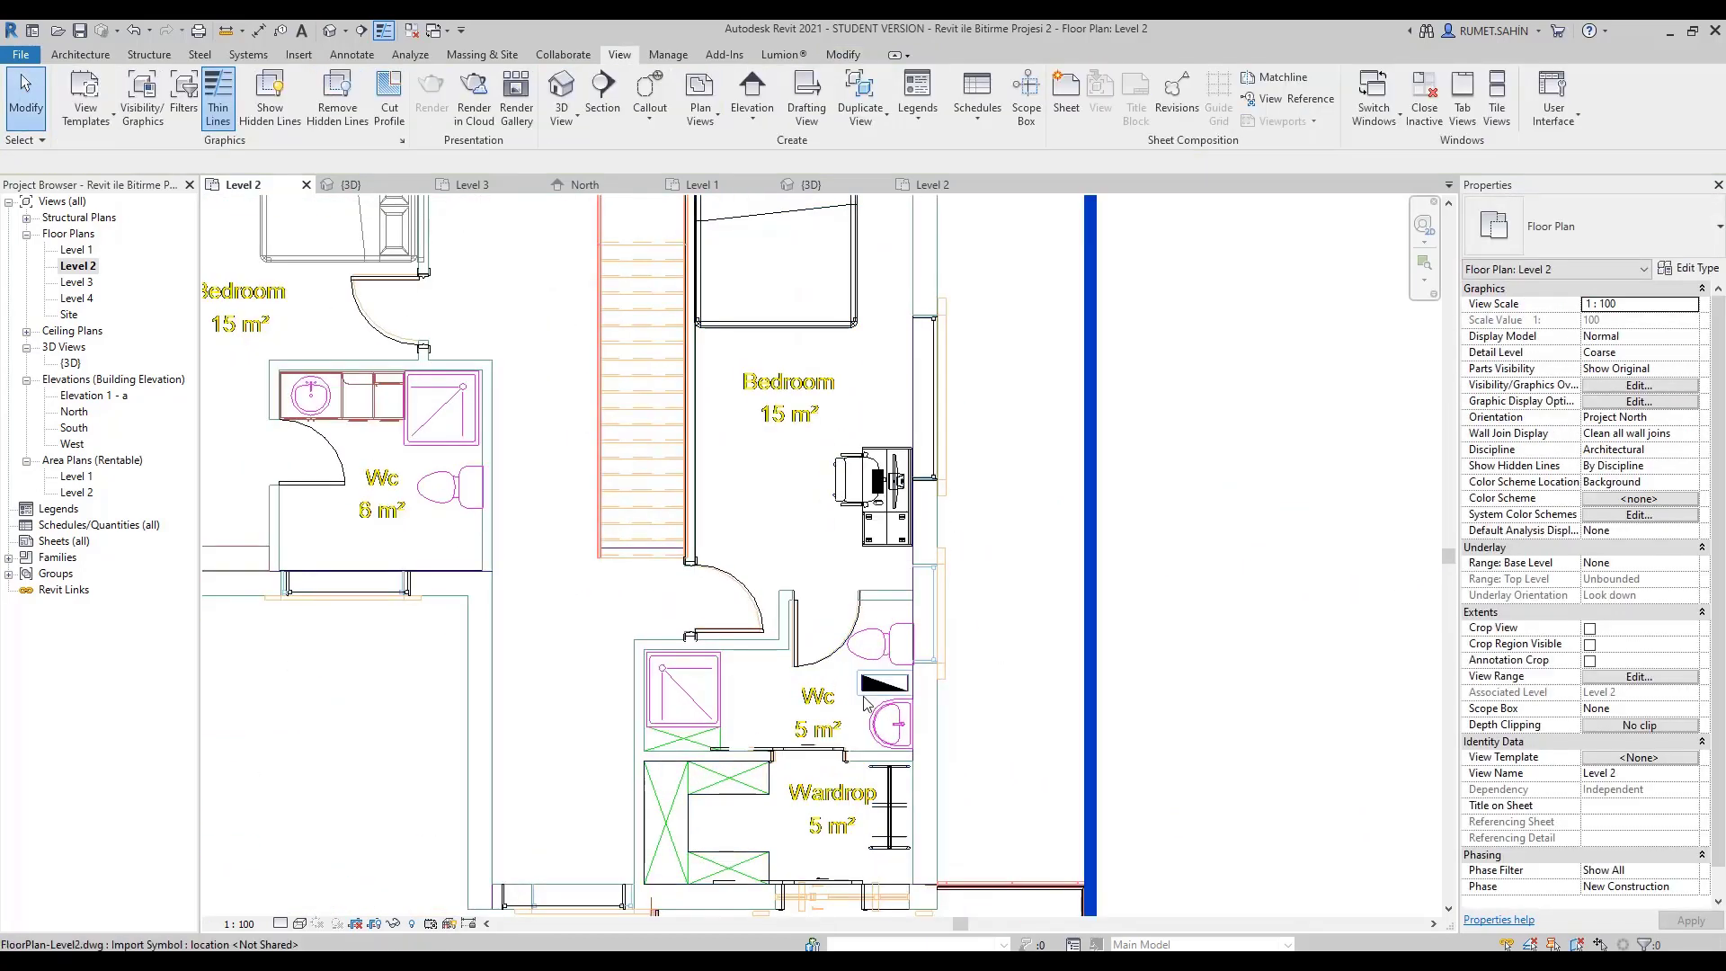
{"action": "scroll", "coordinate": [864, 703], "scroll_direction": "down", "scroll_amount": 3}
{"action": "scroll", "coordinate": [1311, 566], "scroll_direction": "down", "scroll_amount": 2}
{"action": "left_click_drag", "start_coordinate": [1317, 612], "coordinate": [1314, 618]}
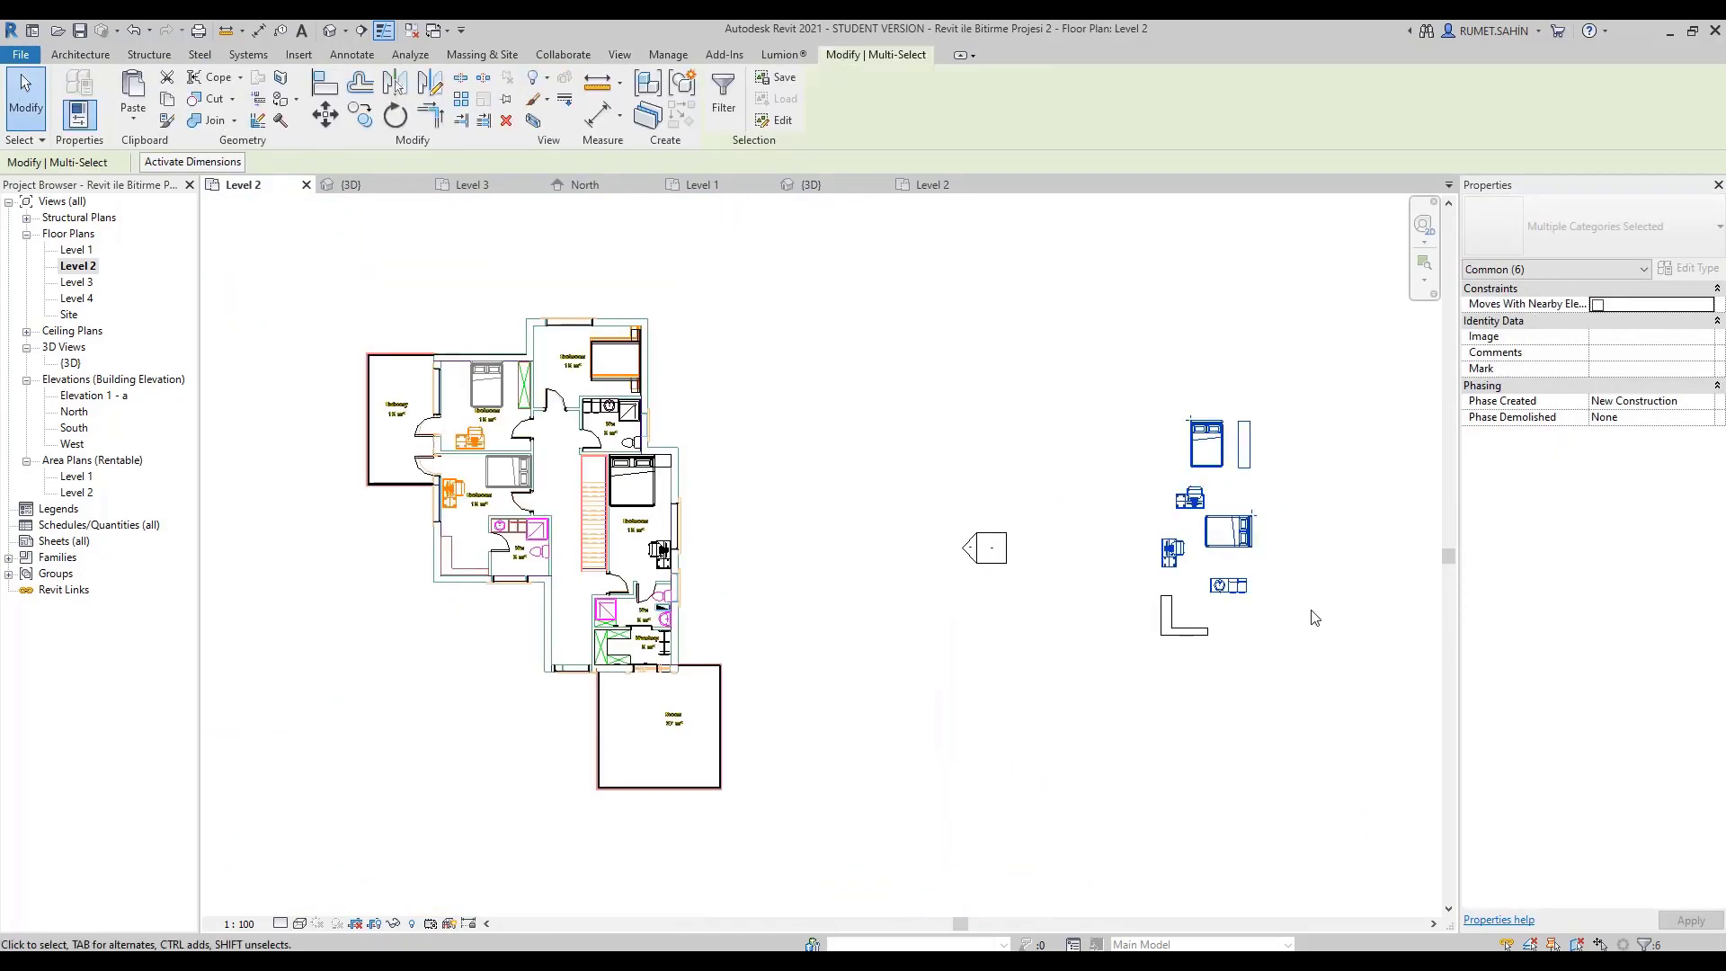
{"action": "key", "text": "m"}
{"action": "key", "text": "v"}
{"action": "scroll", "coordinate": [1245, 432], "scroll_direction": "up", "scroll_amount": 1}
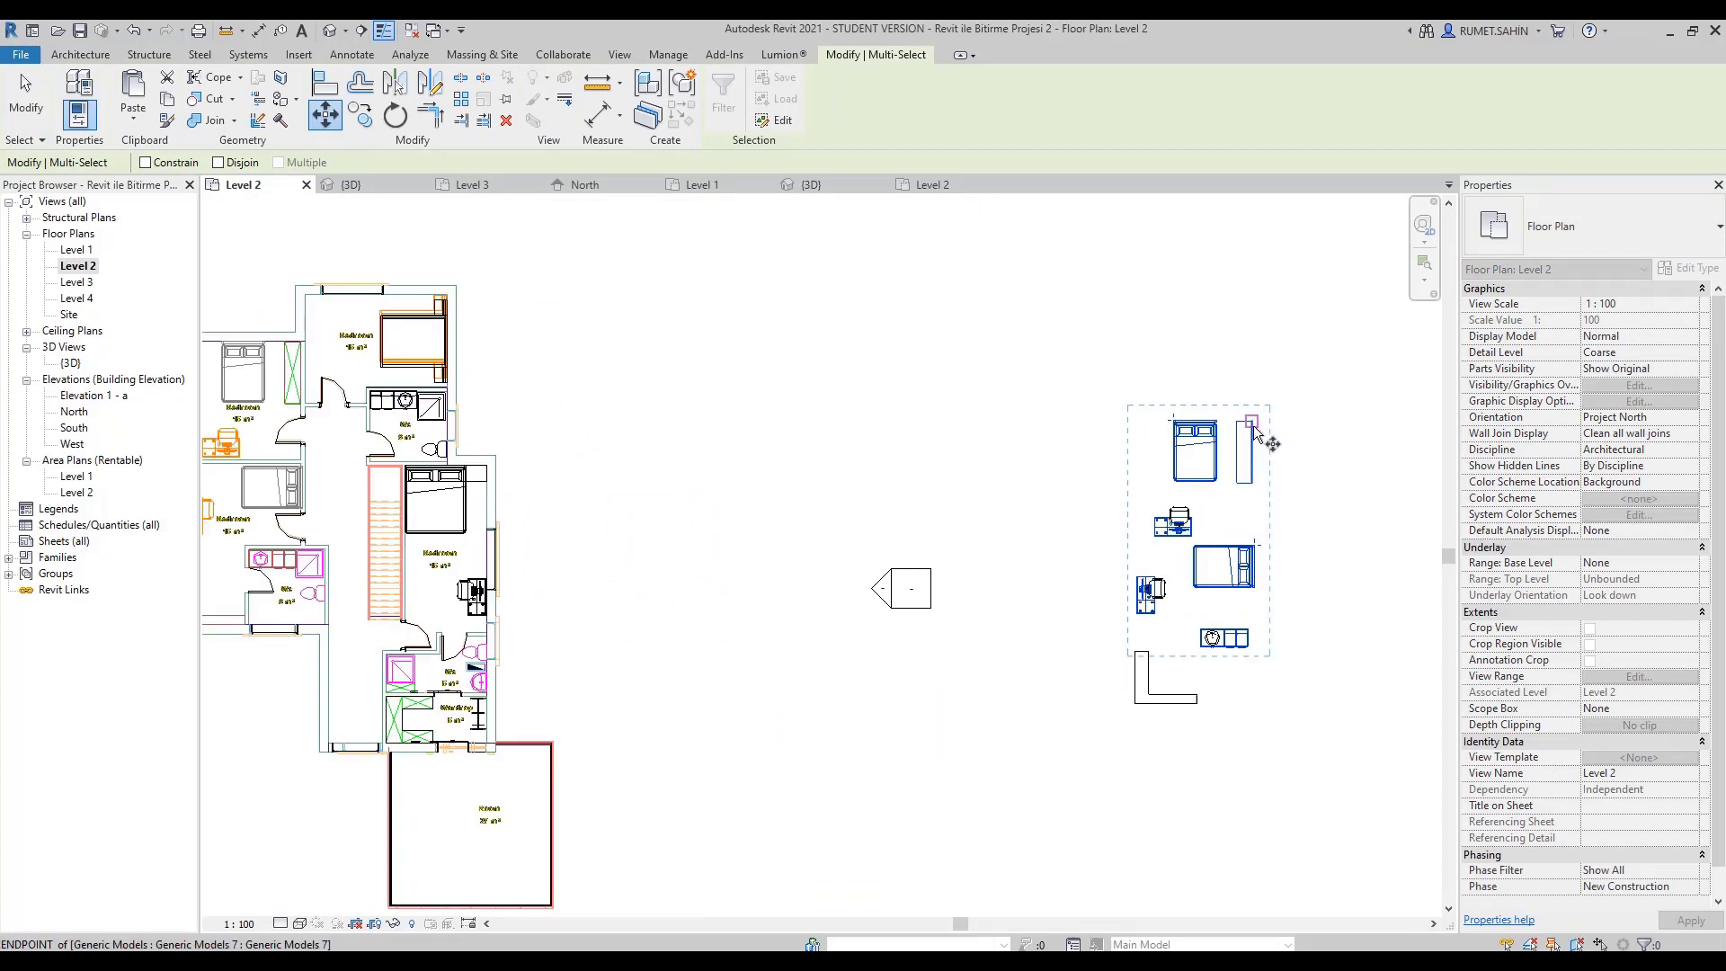
{"action": "left_click", "coordinate": [1256, 434]}
{"action": "scroll", "coordinate": [821, 503], "scroll_direction": "up", "scroll_amount": 5}
{"action": "scroll", "coordinate": [822, 503], "scroll_direction": "up", "scroll_amount": 3}
{"action": "scroll", "coordinate": [830, 533], "scroll_direction": "down", "scroll_amount": 3}
{"action": "left_click", "coordinate": [804, 511]}
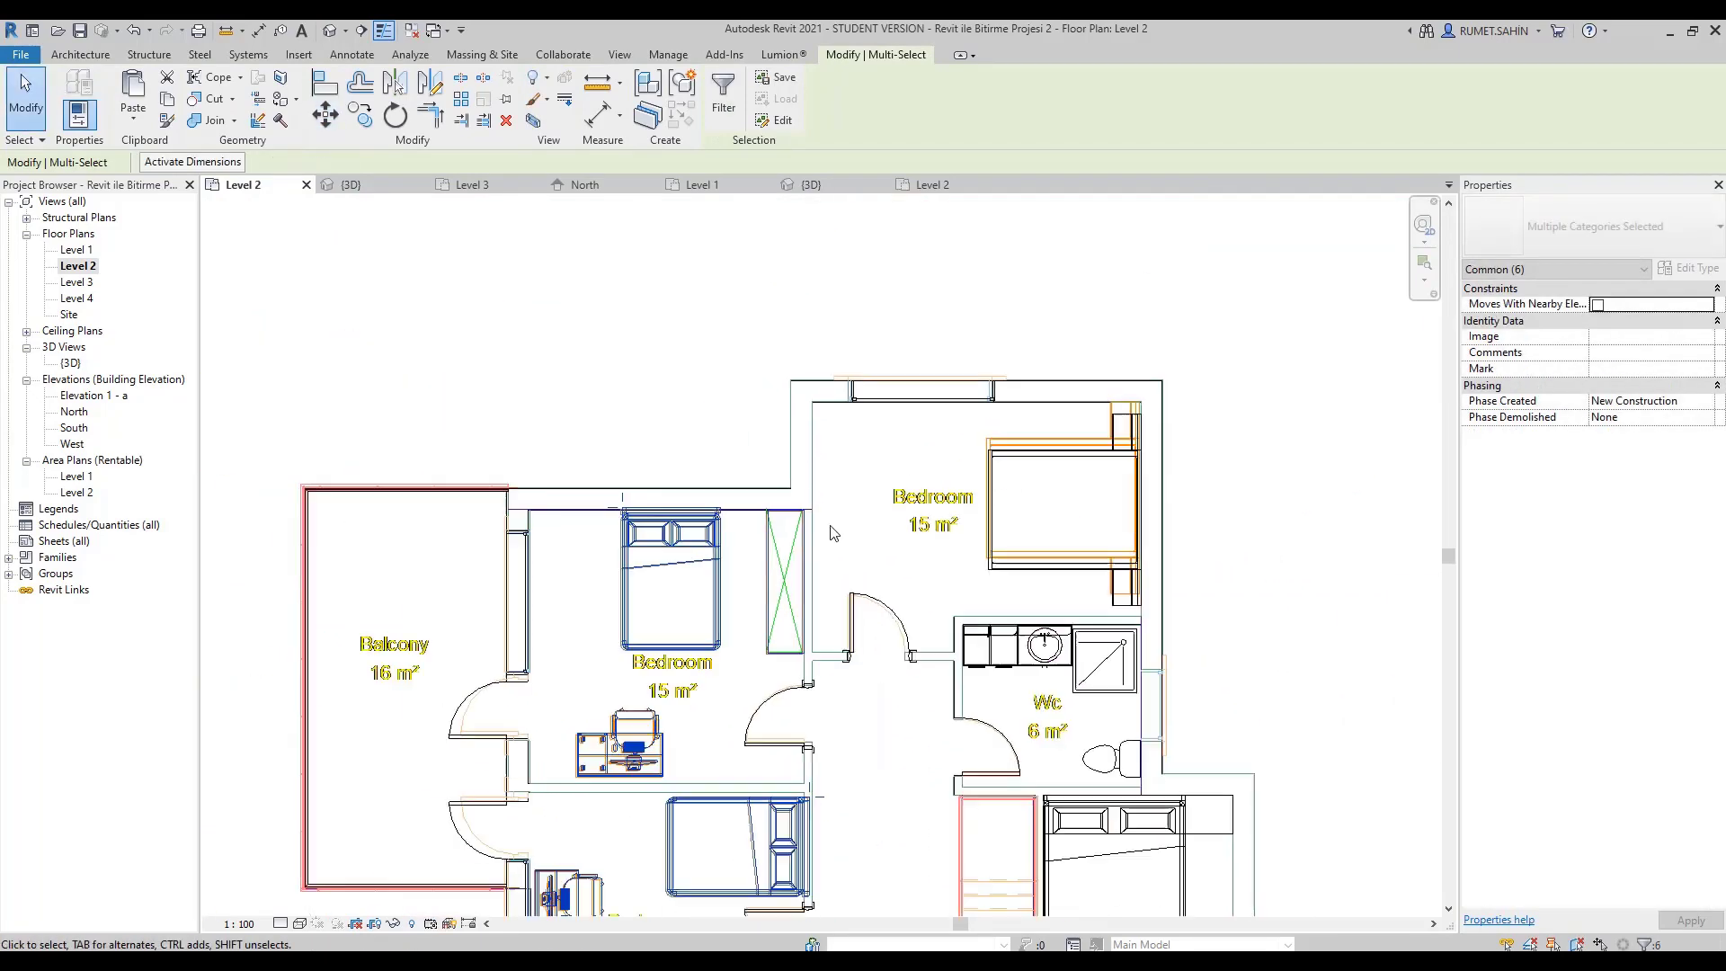
{"action": "scroll", "coordinate": [830, 533], "scroll_direction": "down", "scroll_amount": 3}
{"action": "left_click", "coordinate": [701, 381]}
{"action": "scroll", "coordinate": [755, 604], "scroll_direction": "down", "scroll_amount": 2}
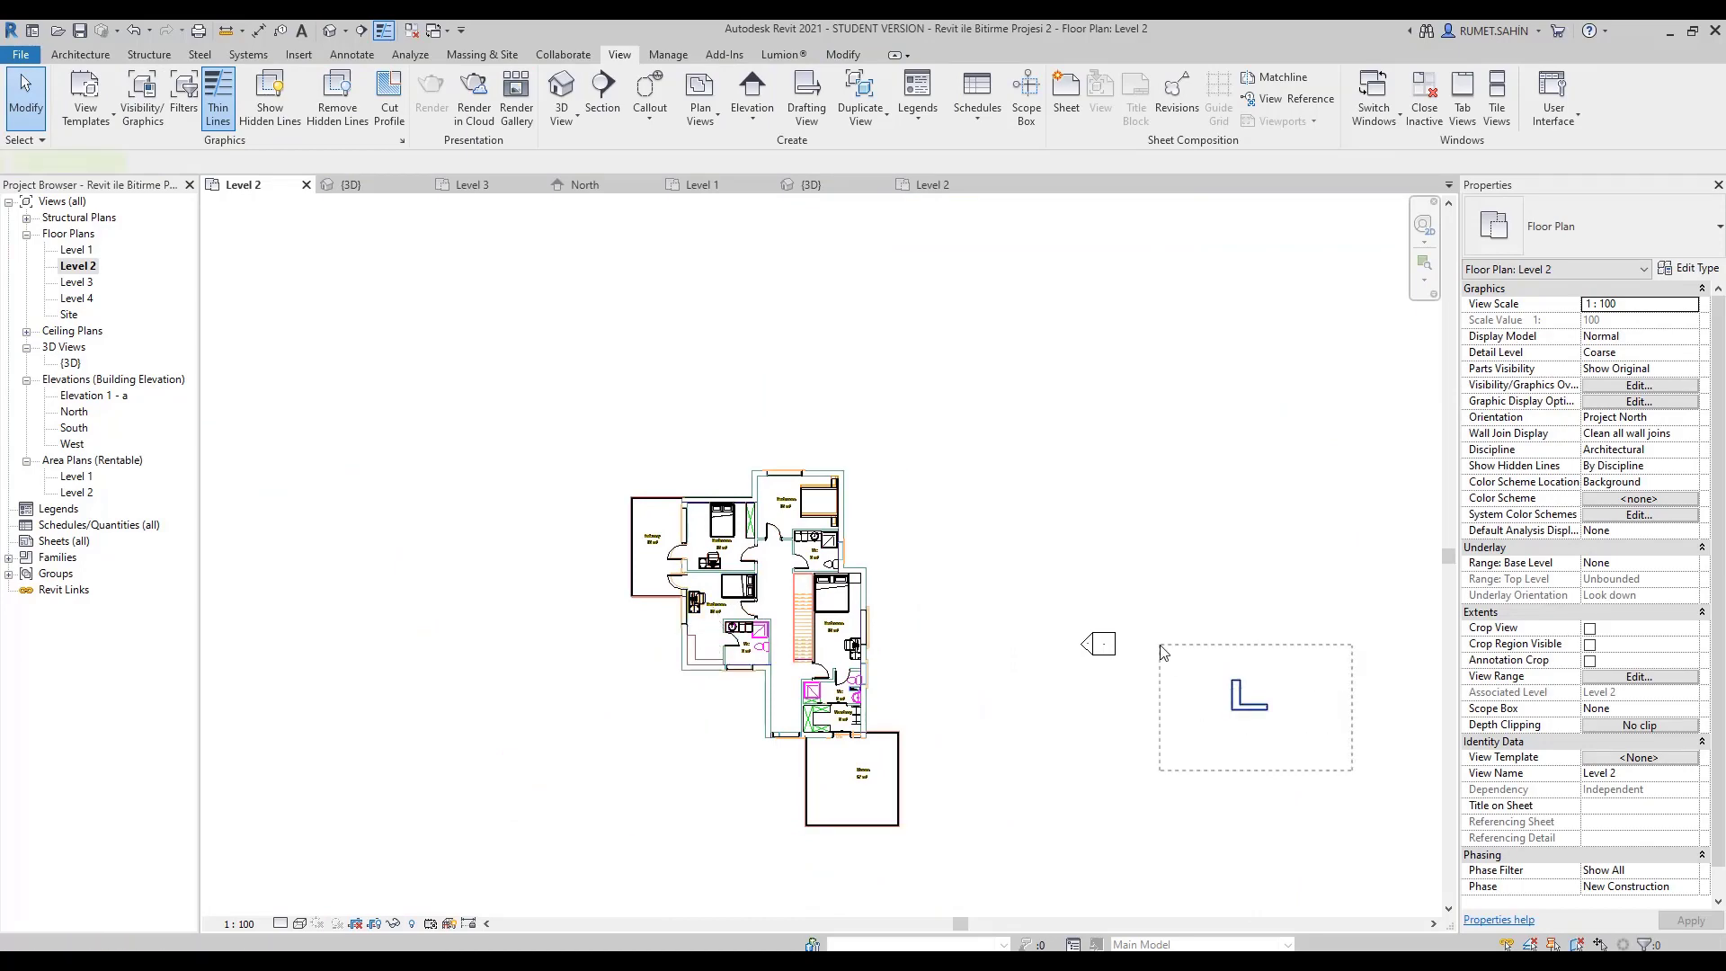
Move the L-shaped unit into the bedroom wall corner.
{"action": "left_click", "coordinate": [1233, 706]}
{"action": "scroll", "coordinate": [1236, 718], "scroll_direction": "up", "scroll_amount": 2}
{"action": "key", "text": "m"}
{"action": "key", "text": "v"}
{"action": "left_click", "coordinate": [1224, 701]}
{"action": "scroll", "coordinate": [270, 611], "scroll_direction": "up", "scroll_amount": 4}
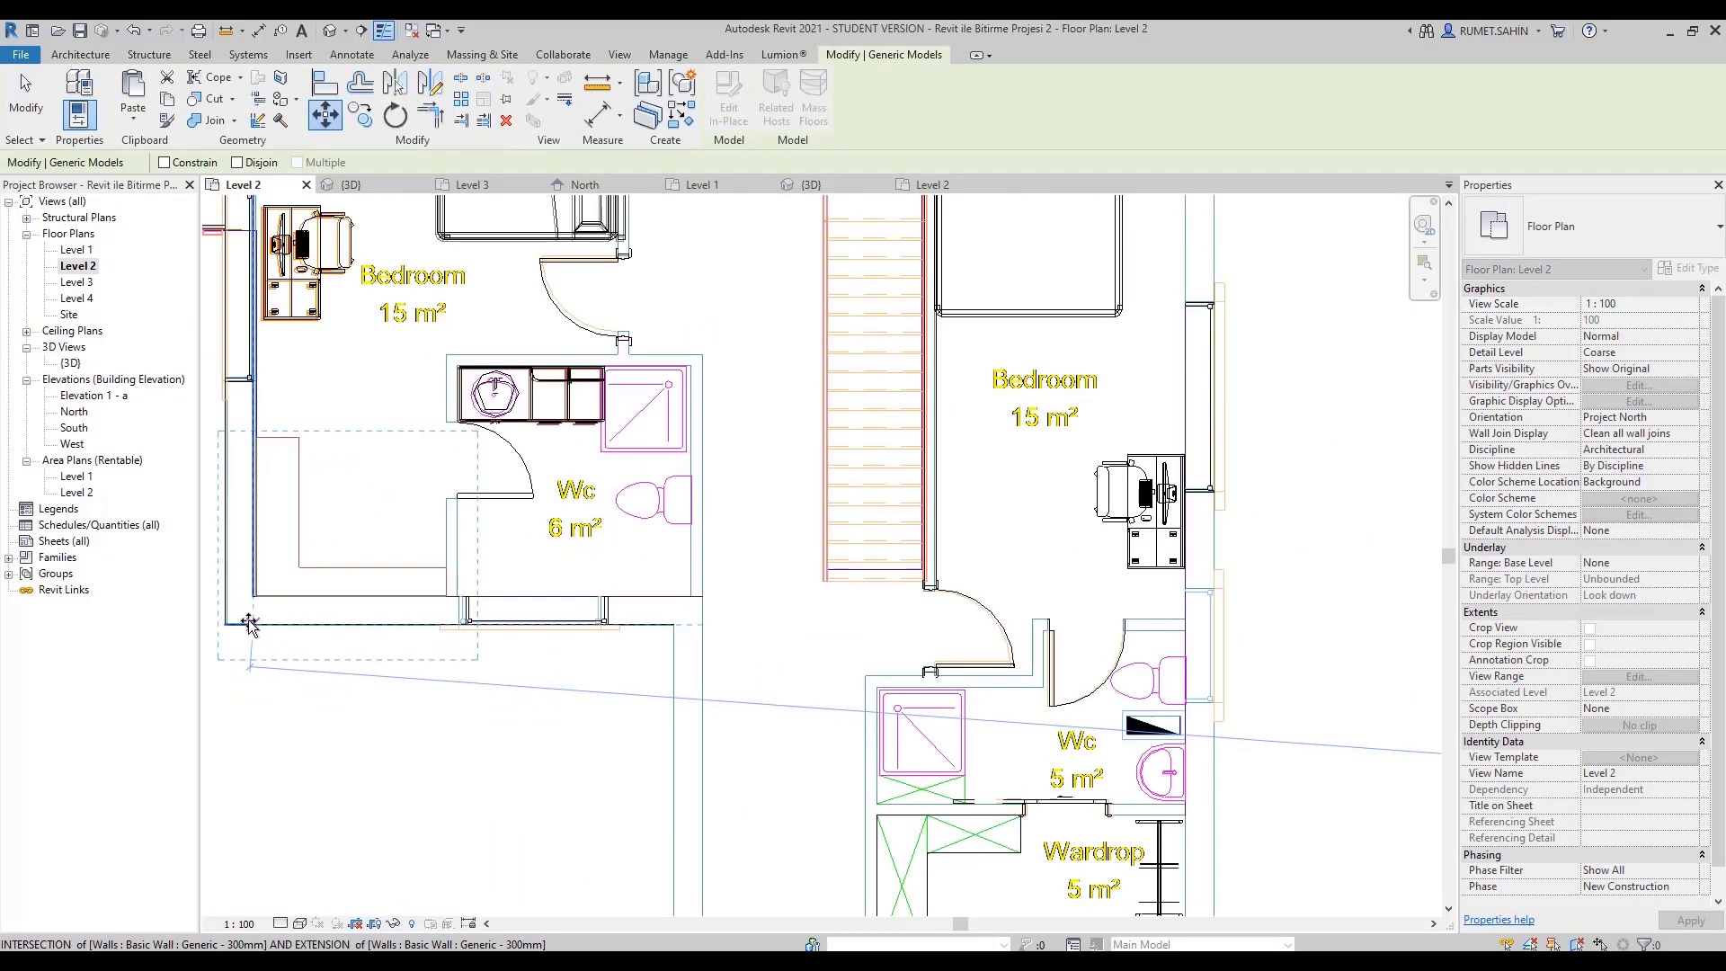
{"action": "scroll", "coordinate": [261, 593], "scroll_direction": "up", "scroll_amount": 2}
{"action": "left_click", "coordinate": [261, 568]}
{"action": "scroll", "coordinate": [261, 568], "scroll_direction": "down", "scroll_amount": 3}
{"action": "scroll", "coordinate": [610, 700], "scroll_direction": "down", "scroll_amount": 2}
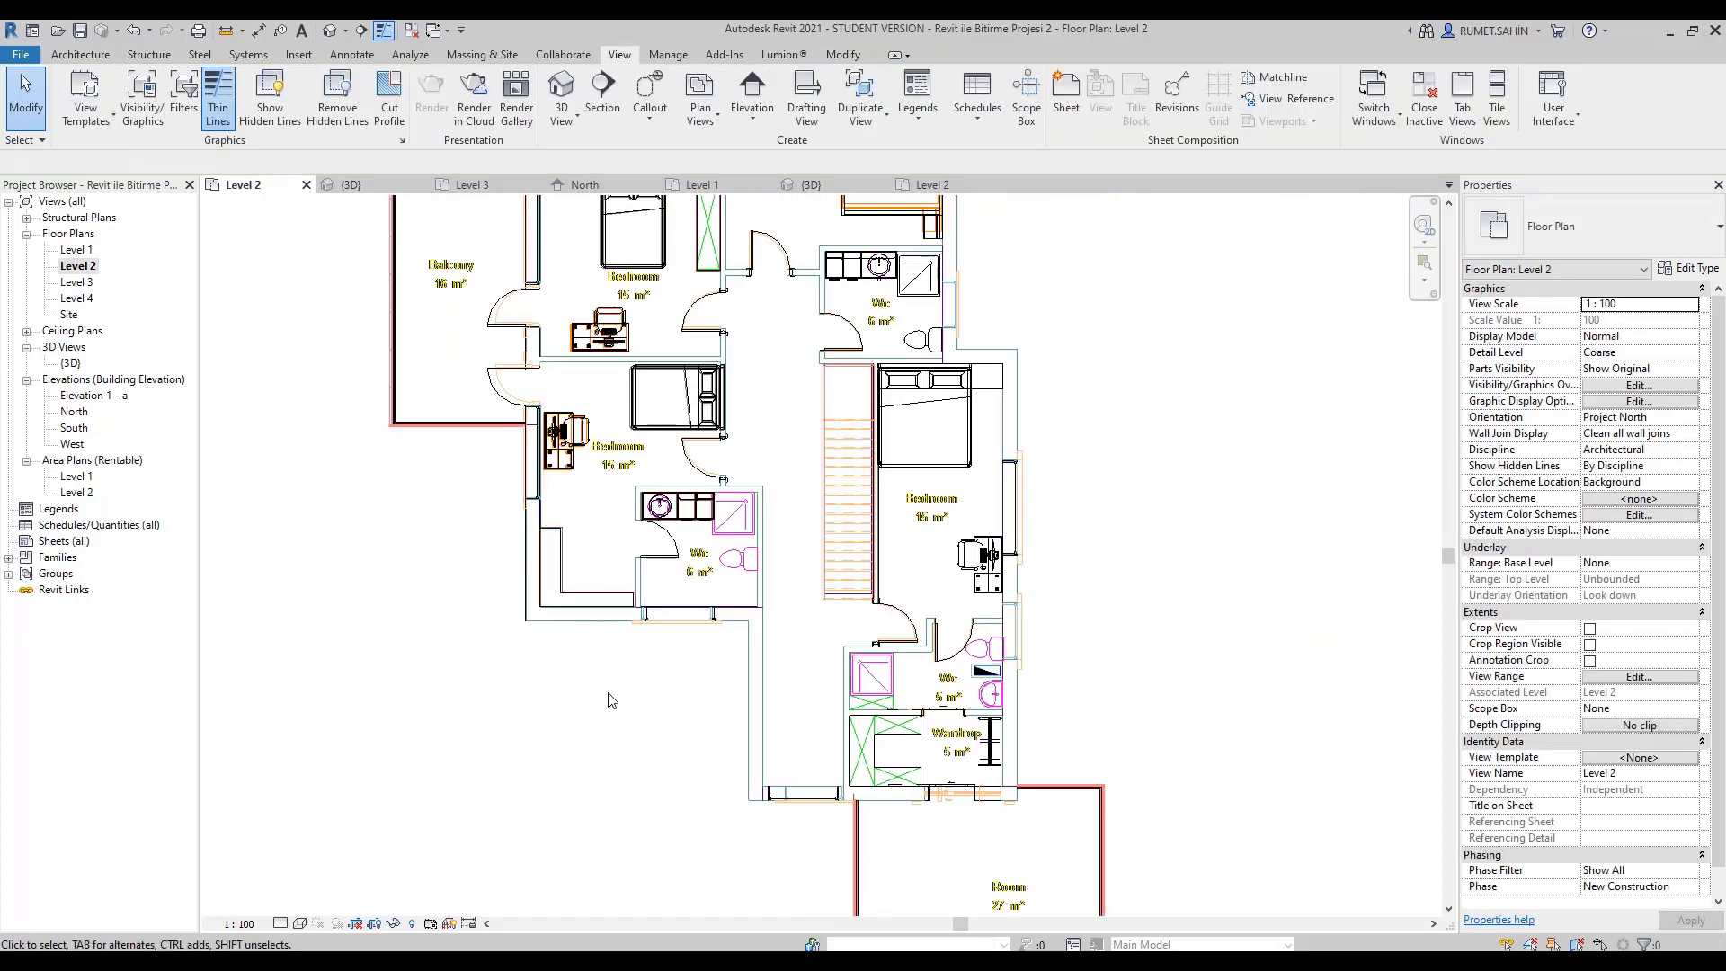
{"action": "scroll", "coordinate": [609, 700], "scroll_direction": "down", "scroll_amount": 3}
{"action": "scroll", "coordinate": [683, 701], "scroll_direction": "down", "scroll_amount": 1}
{"action": "scroll", "coordinate": [753, 706], "scroll_direction": "up", "scroll_amount": 2}
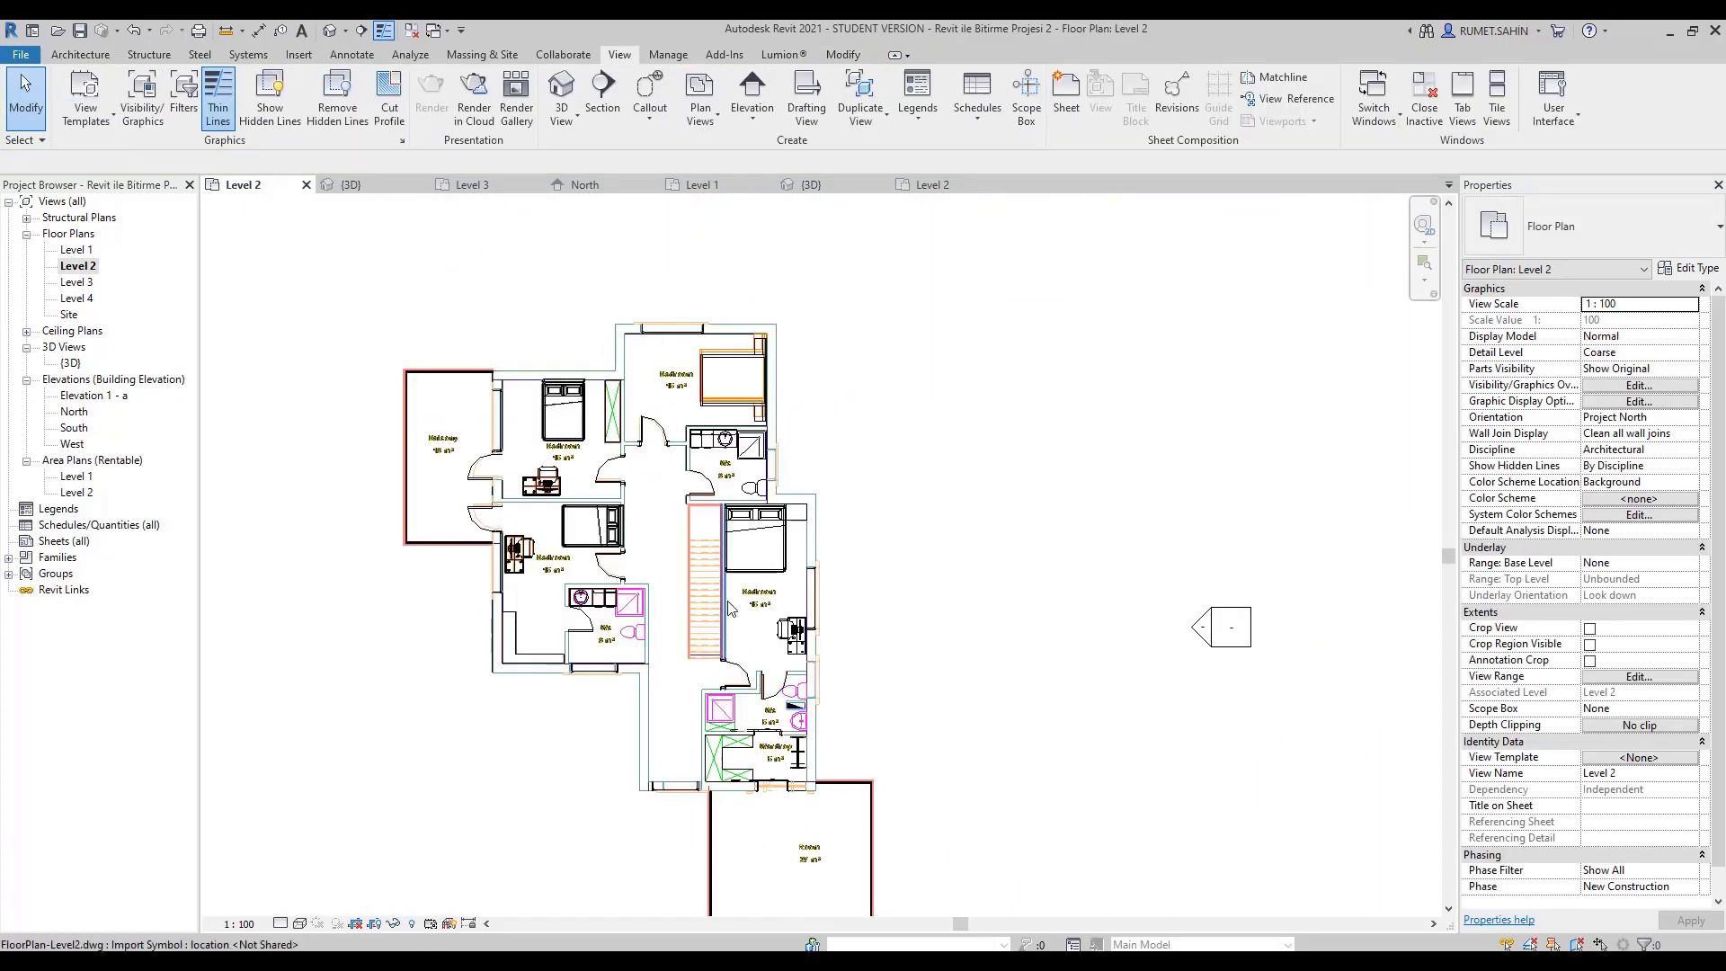
Draw thin detail-line diagonals crossing the unit beside the Wc, including its lower arm.
{"action": "left_click", "coordinate": [352, 54]}
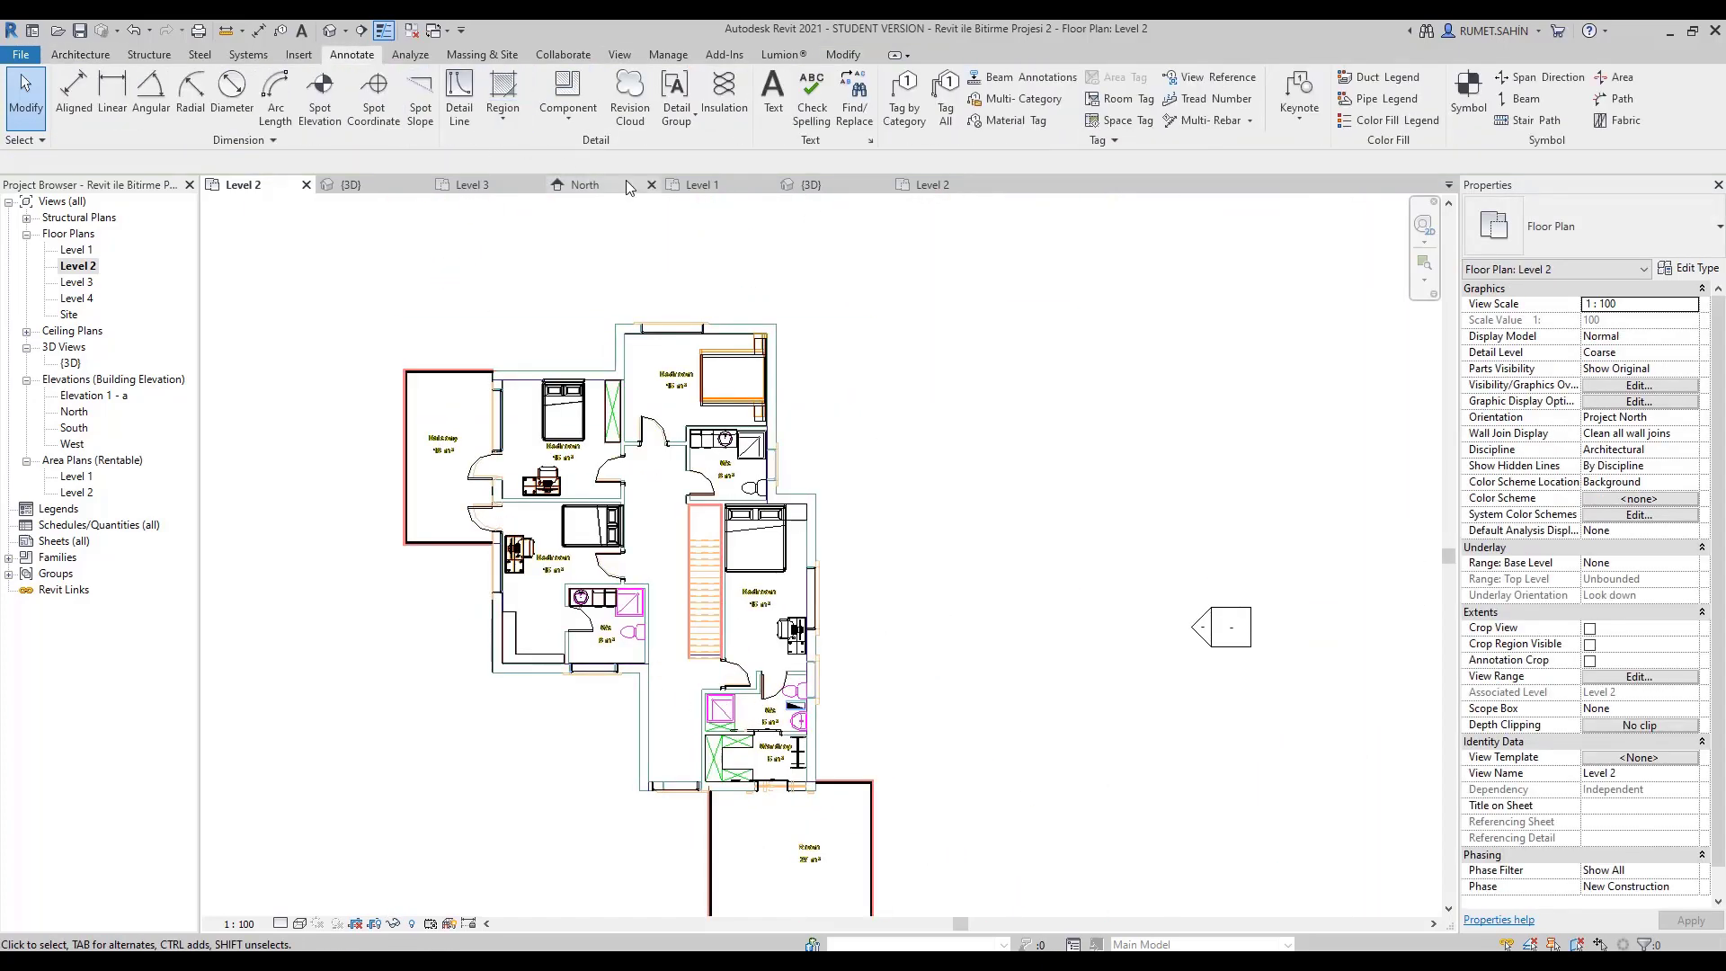
{"action": "left_click", "coordinate": [459, 90]}
{"action": "scroll", "coordinate": [527, 766], "scroll_direction": "up", "scroll_amount": 2}
{"action": "scroll", "coordinate": [527, 765], "scroll_direction": "up", "scroll_amount": 2}
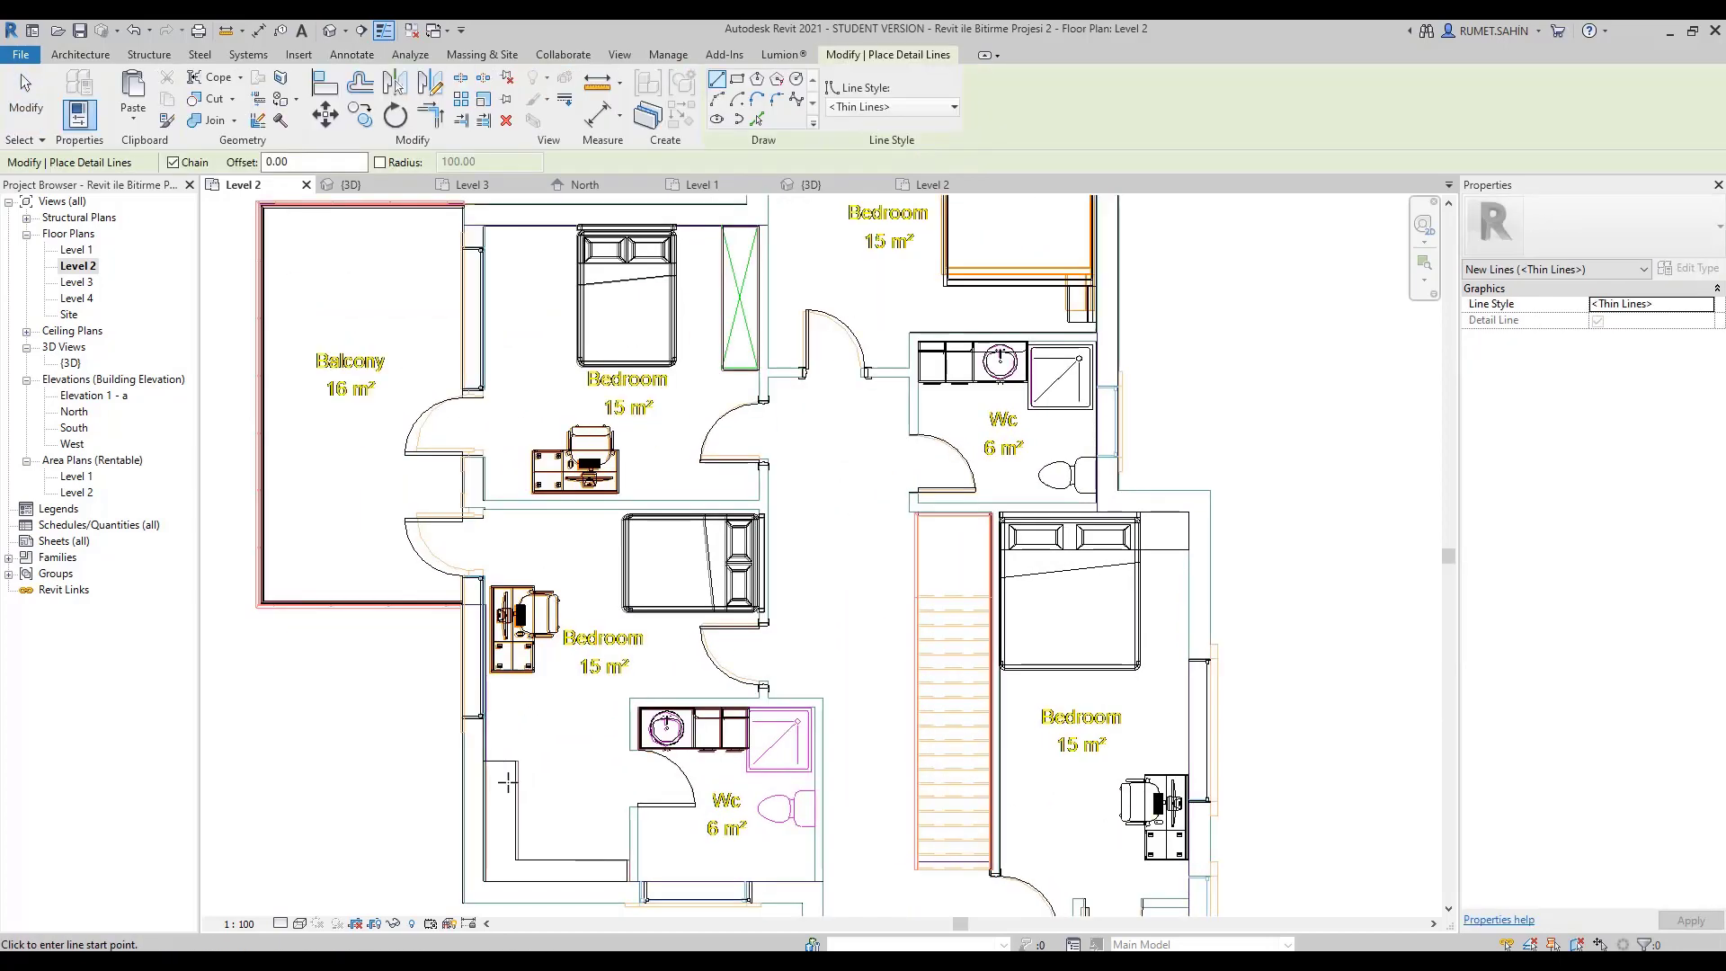
{"action": "scroll", "coordinate": [527, 766], "scroll_direction": "up", "scroll_amount": 2}
{"action": "middle_click_drag", "start_coordinate": [527, 765], "coordinate": [533, 528]}
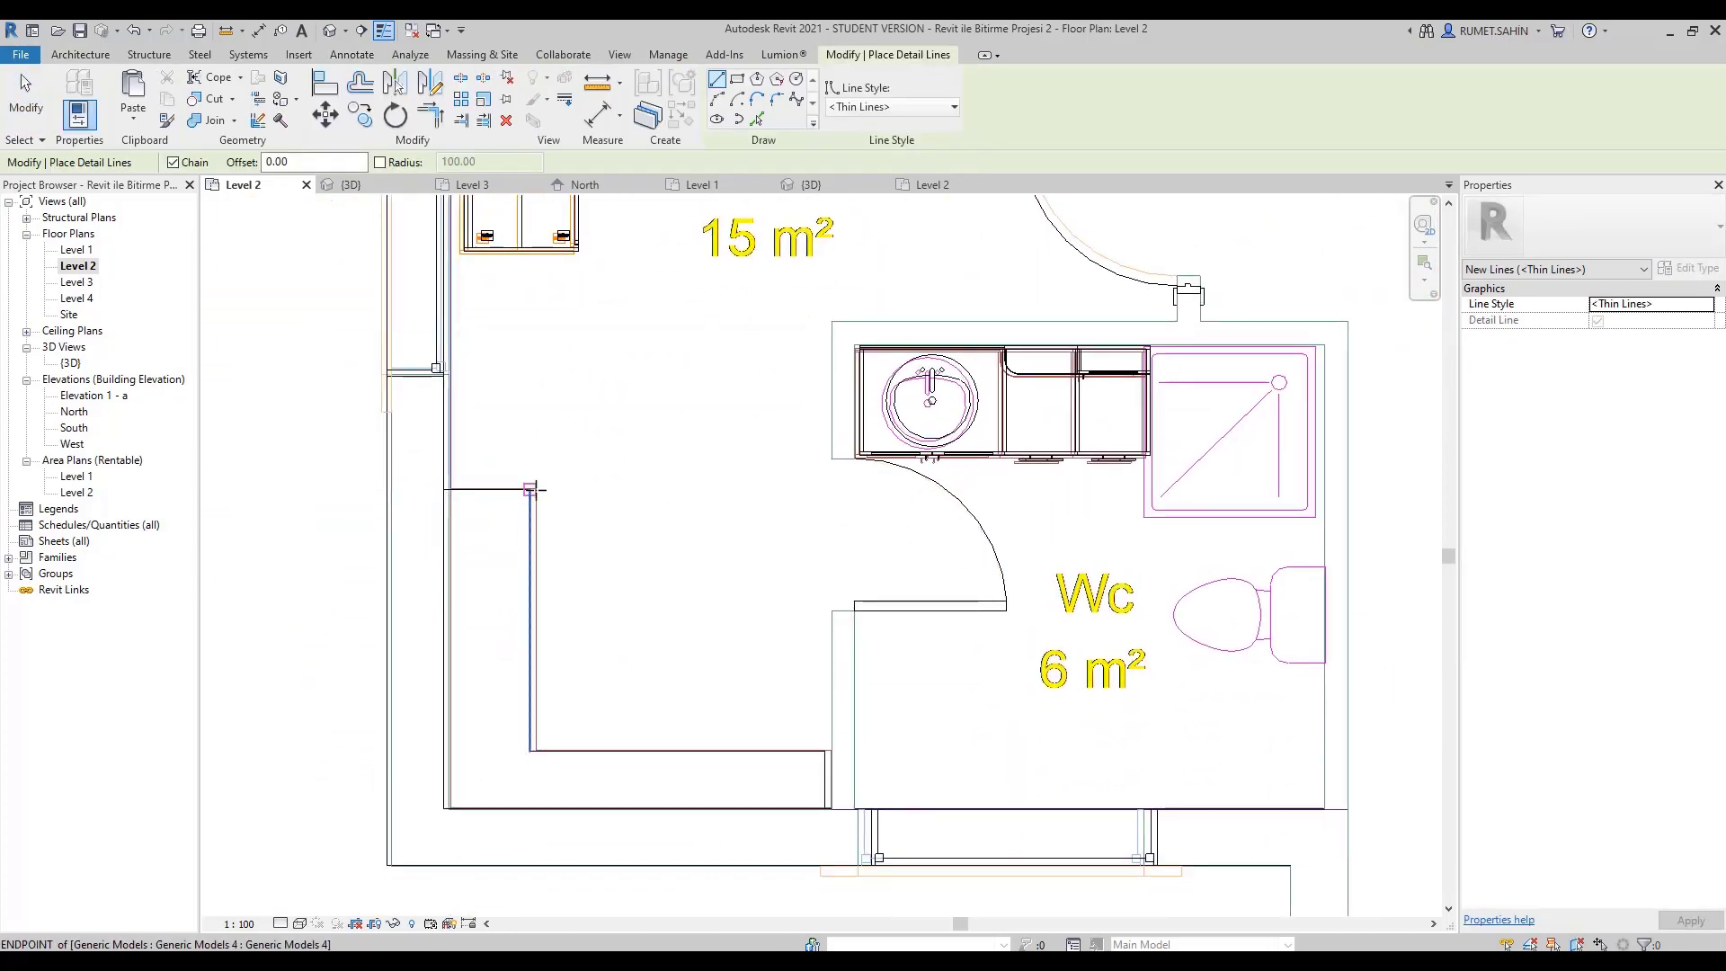
{"action": "left_click", "coordinate": [531, 490]}
{"action": "left_click", "coordinate": [445, 807]}
{"action": "key", "text": "Escape"}
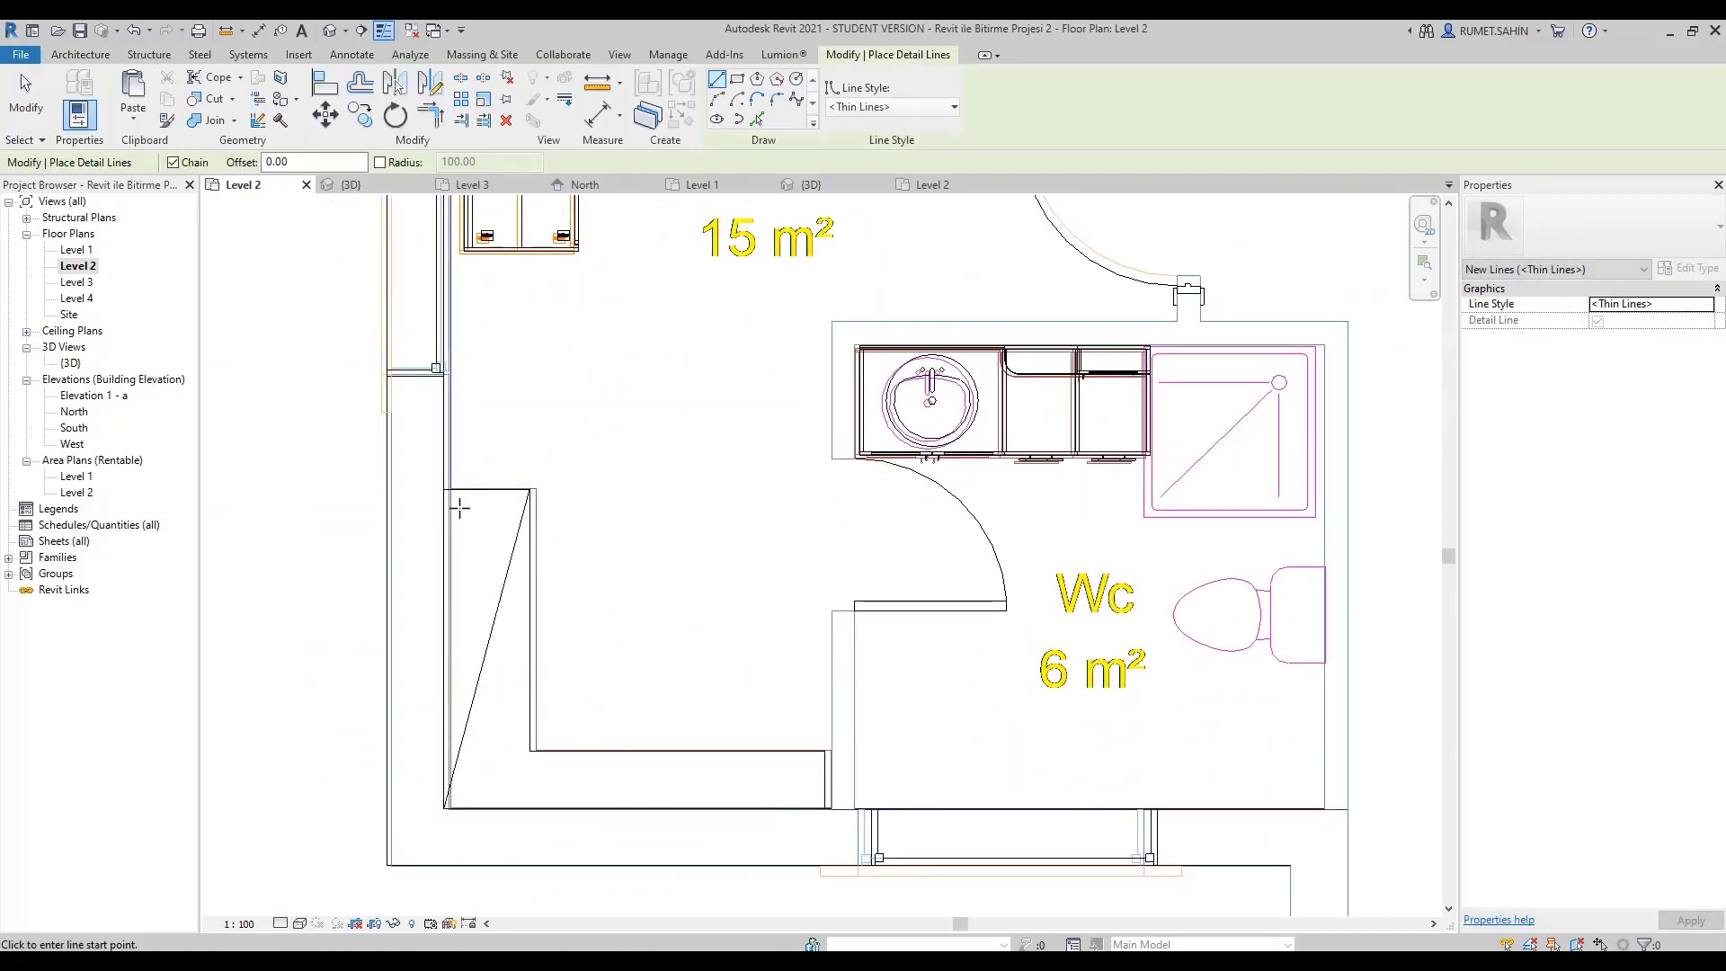
{"action": "left_click", "coordinate": [445, 489]}
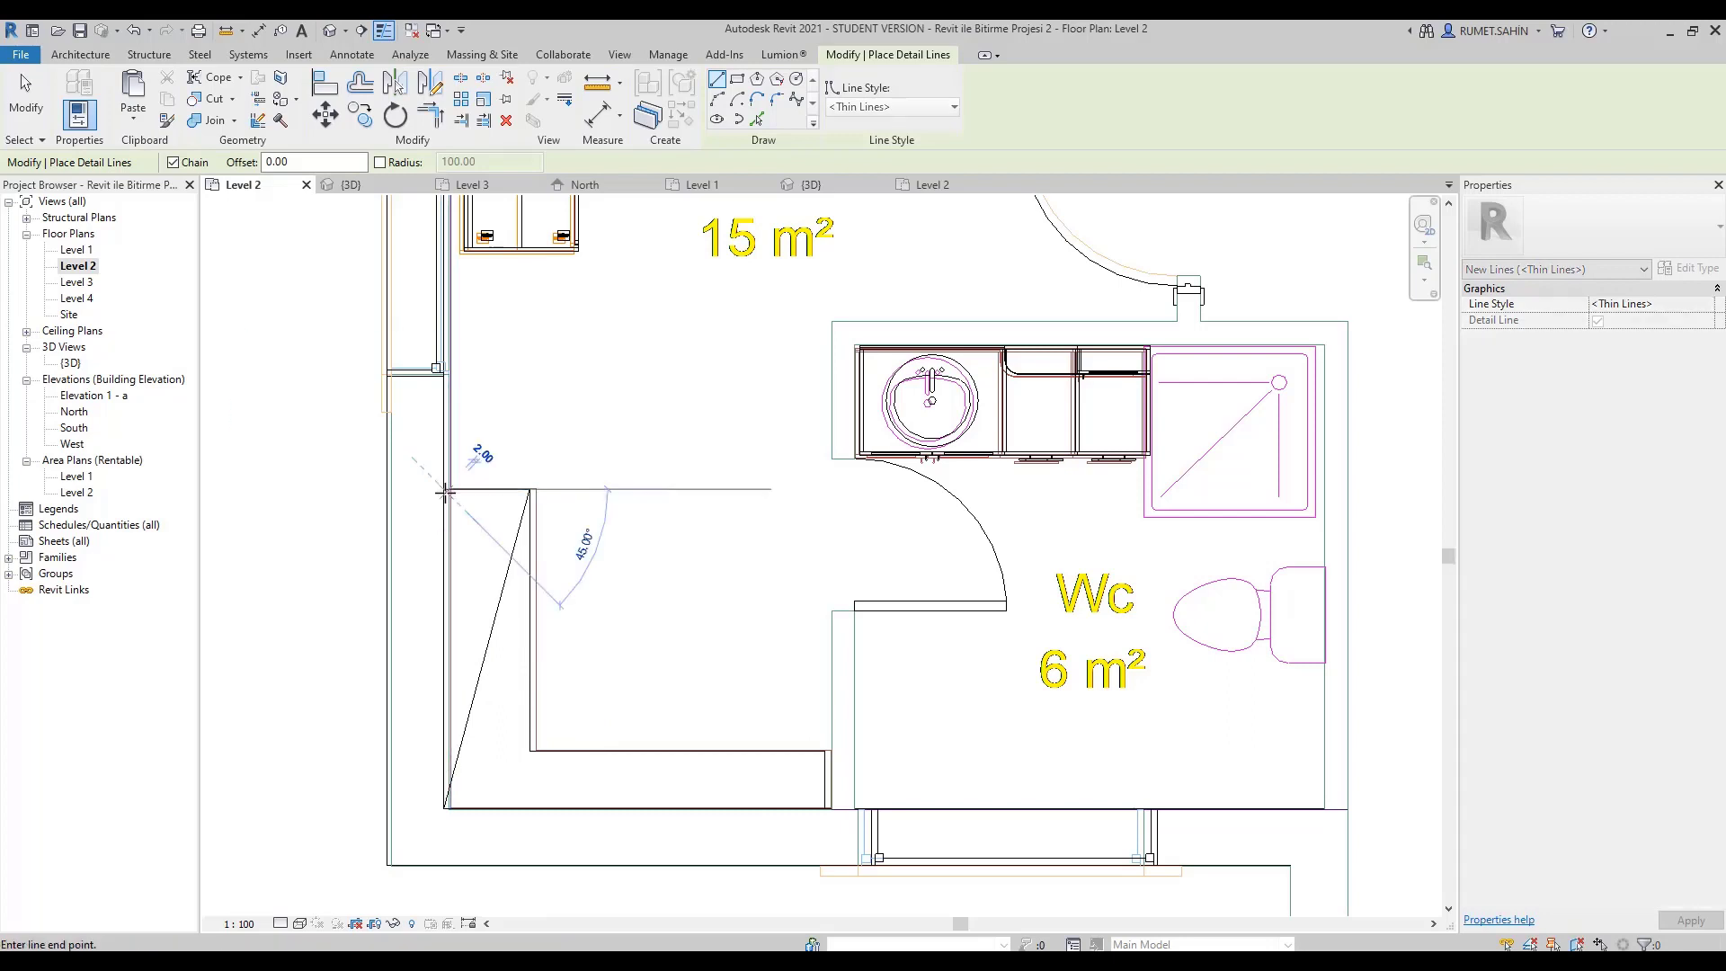
{"action": "left_click", "coordinate": [528, 807]}
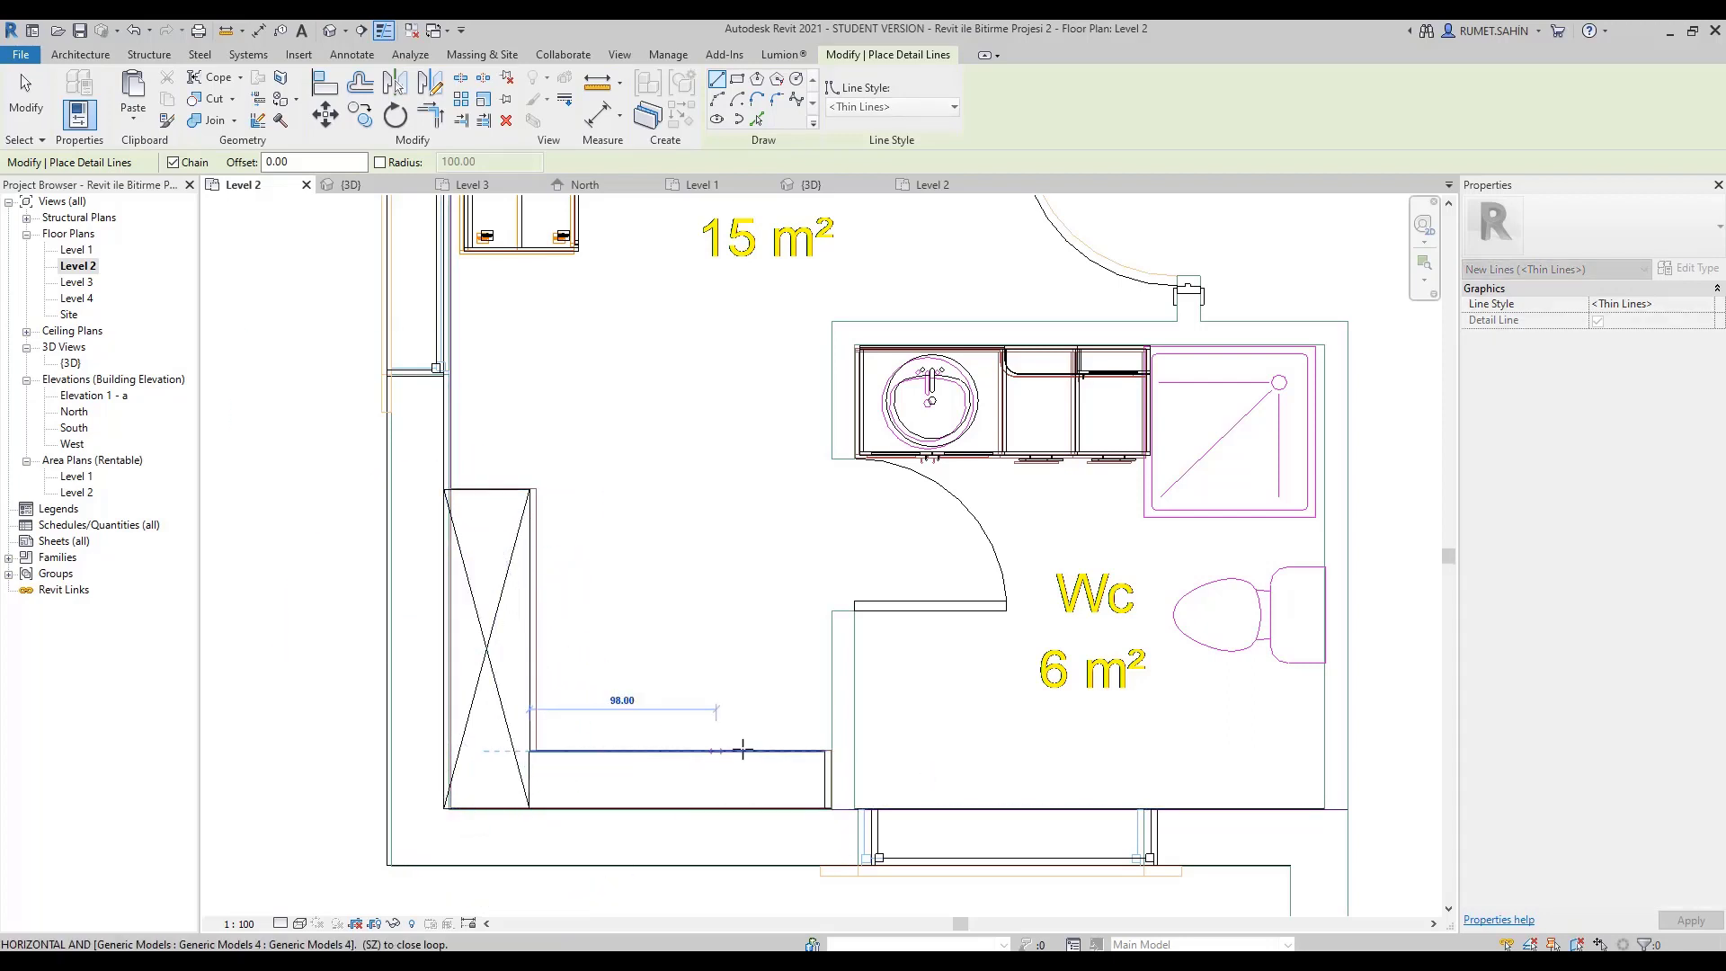
{"action": "left_click", "coordinate": [824, 807]}
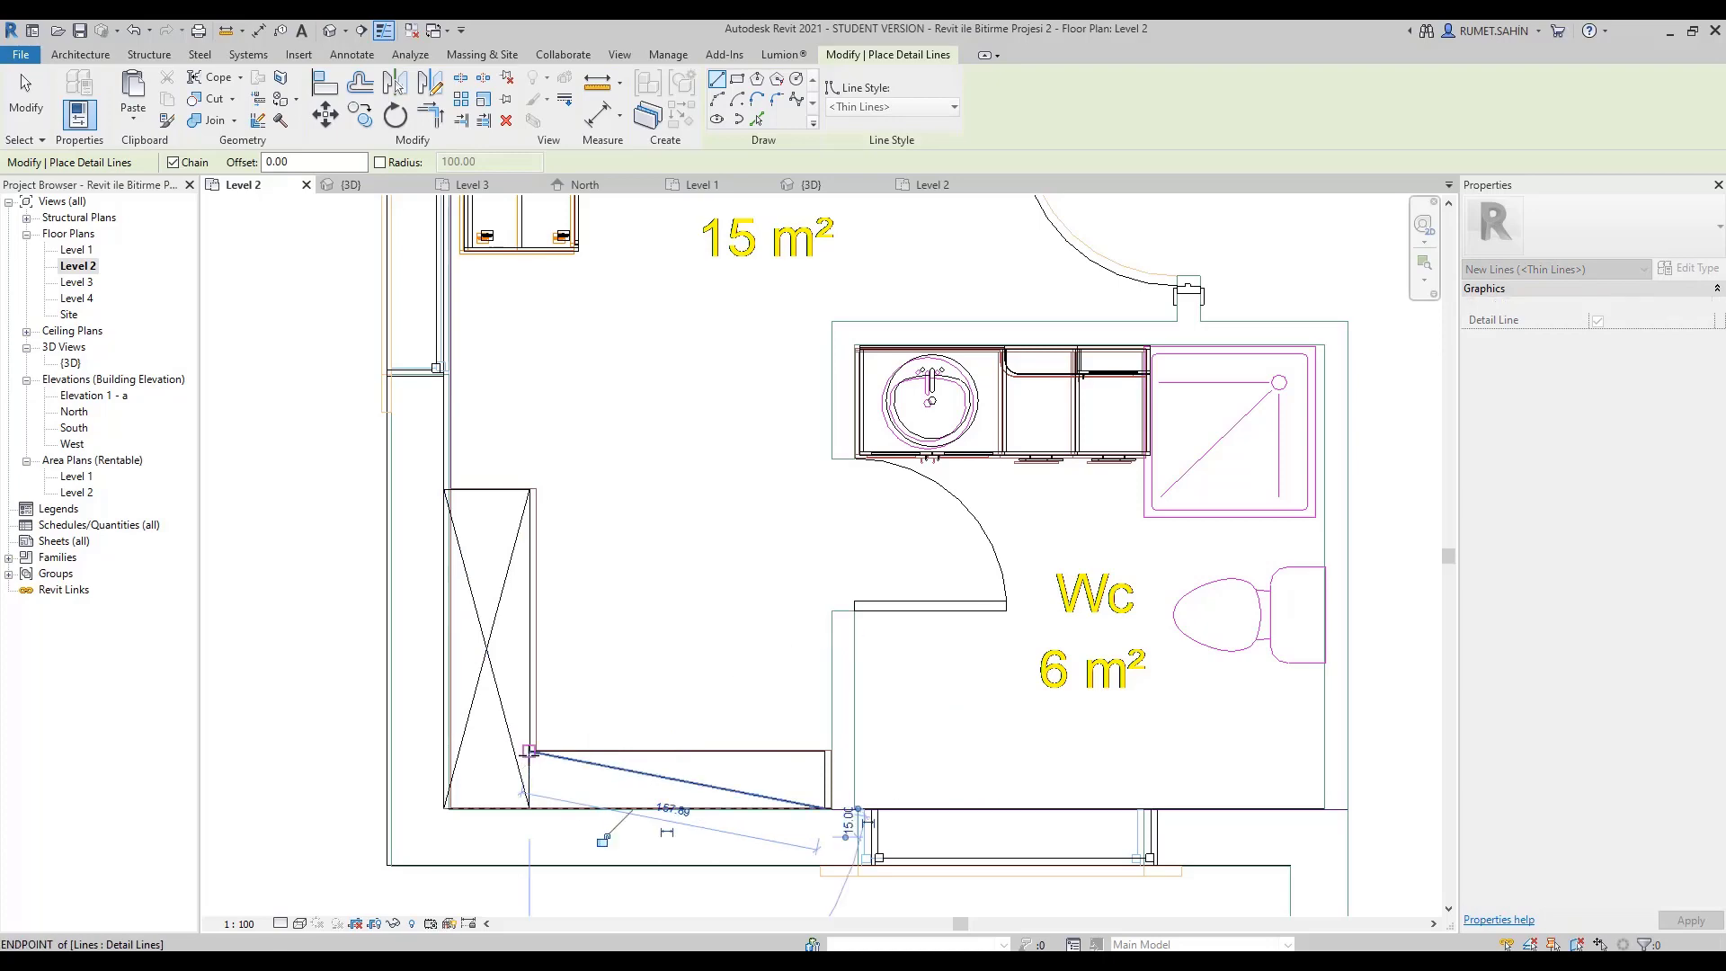
{"action": "left_click", "coordinate": [529, 750]}
{"action": "key", "text": "Escape"}
Draw an X and side edge across the wardrobe box in the Wardrop.
{"action": "scroll", "coordinate": [824, 755], "scroll_direction": "down", "scroll_amount": 2}
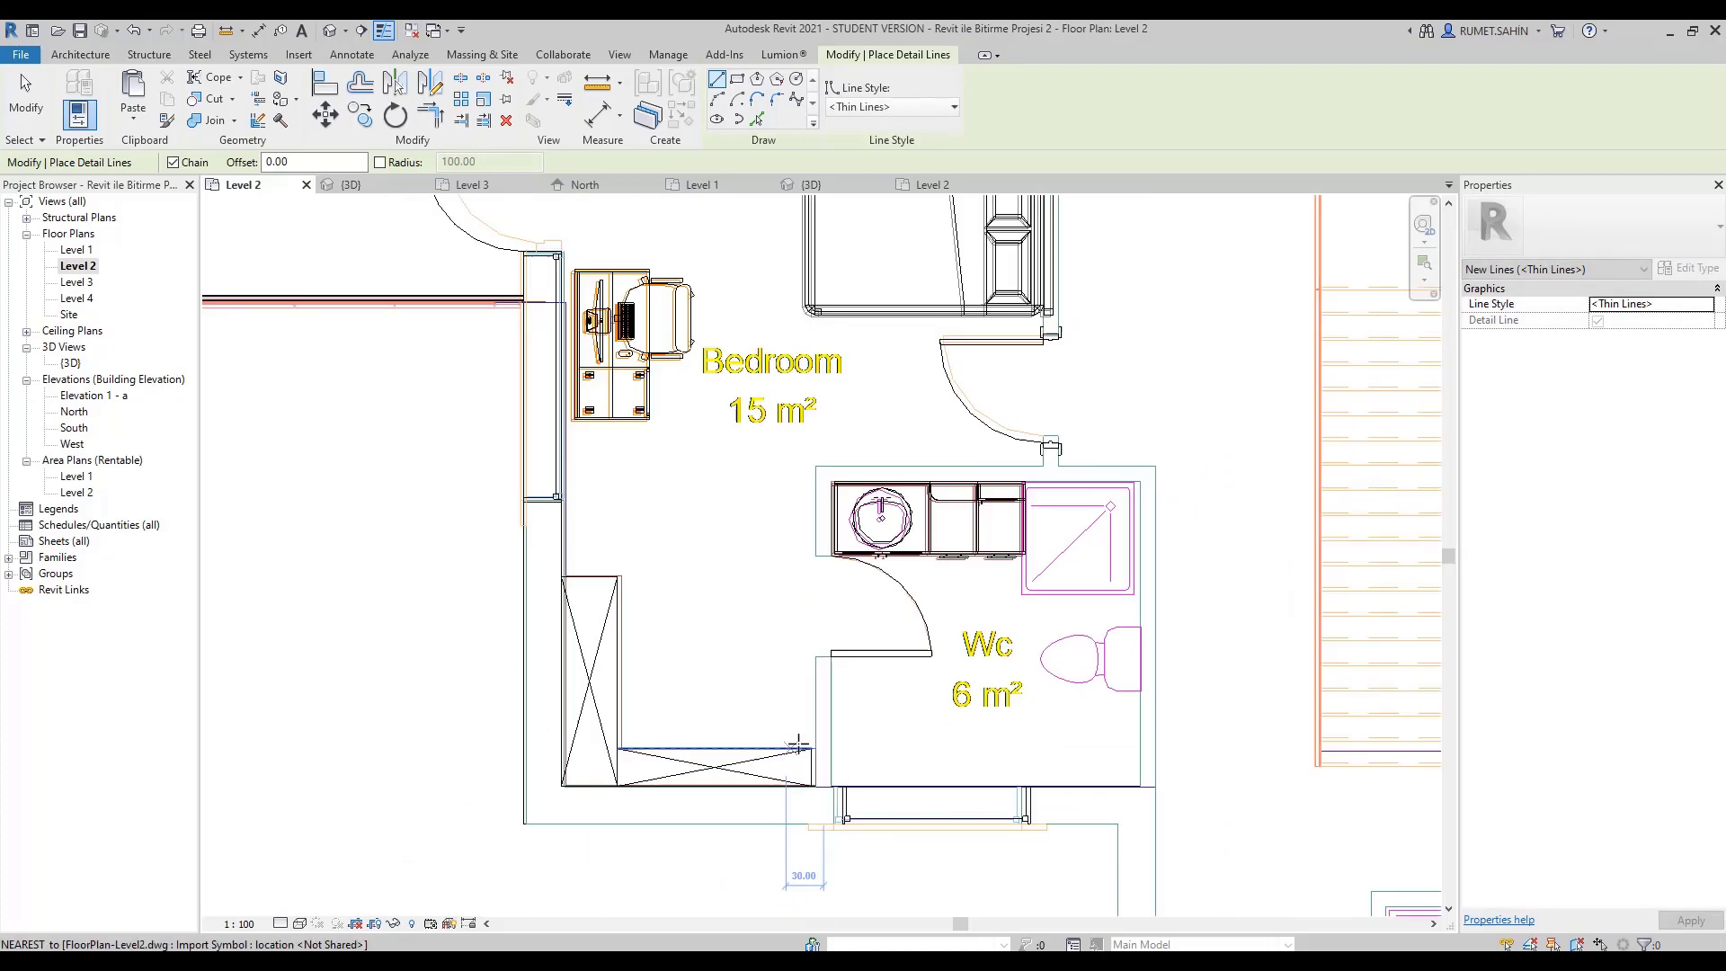
{"action": "middle_click_drag", "start_coordinate": [1129, 706], "coordinate": [925, 666]}
{"action": "scroll", "coordinate": [854, 621], "scroll_direction": "up", "scroll_amount": 2}
{"action": "scroll", "coordinate": [1096, 615], "scroll_direction": "up", "scroll_amount": 2}
{"action": "left_click", "coordinate": [1073, 597]}
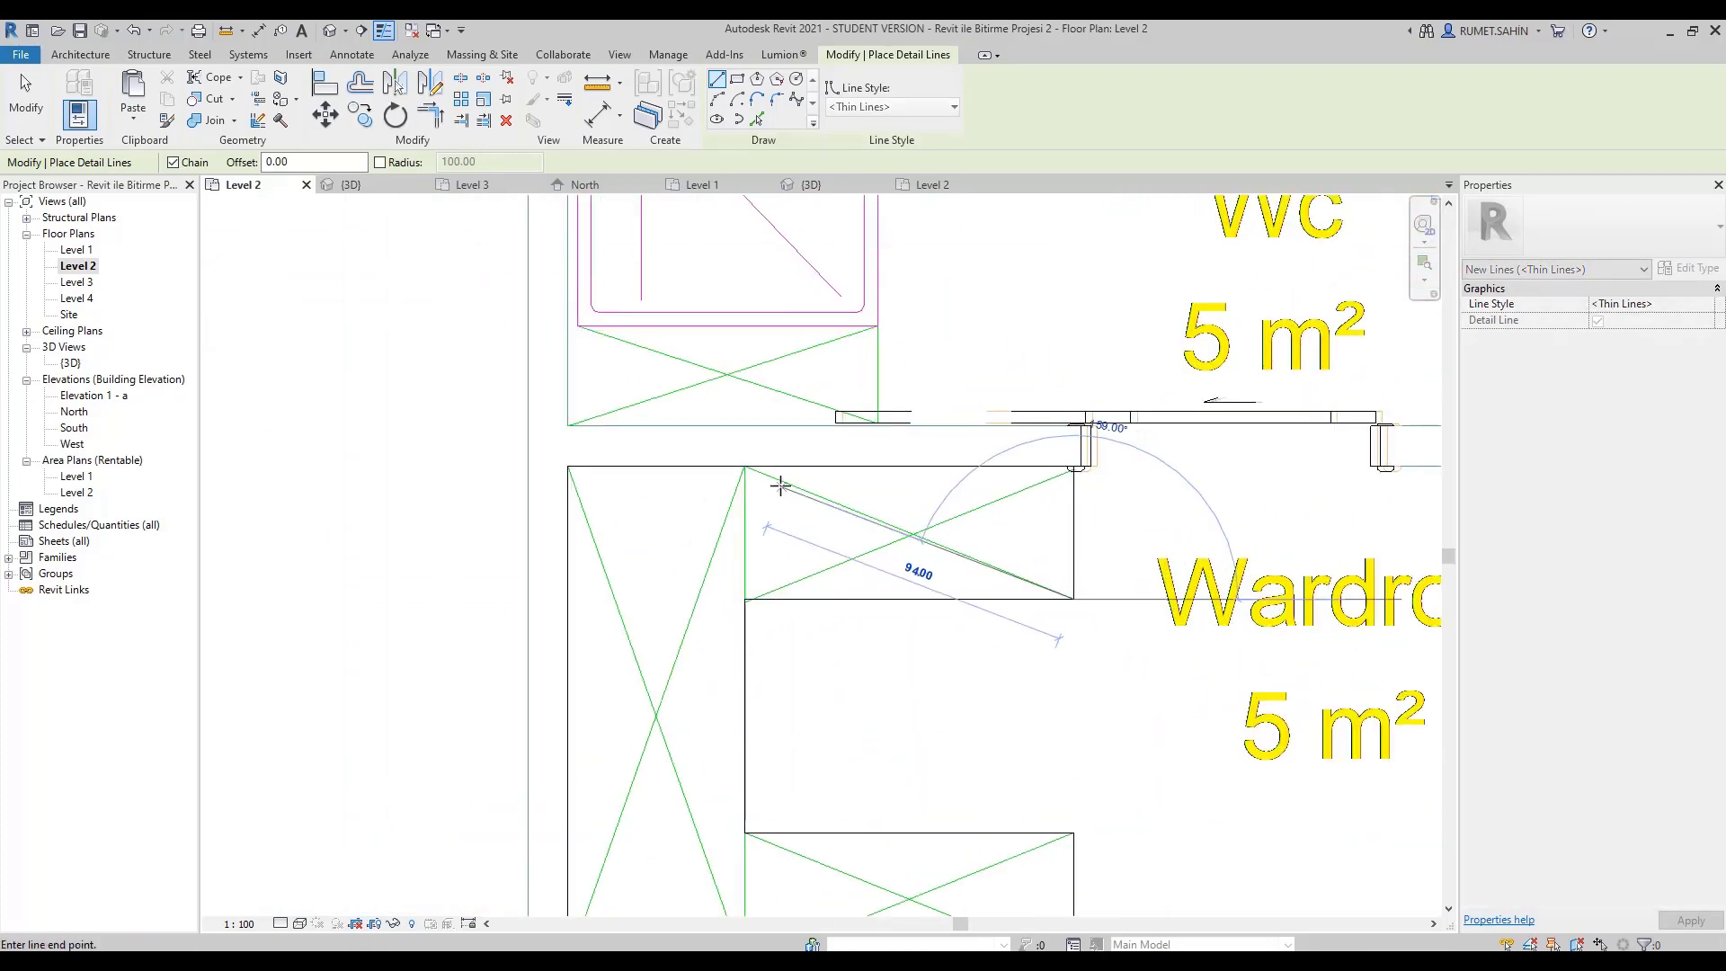
{"action": "left_click", "coordinate": [744, 466]}
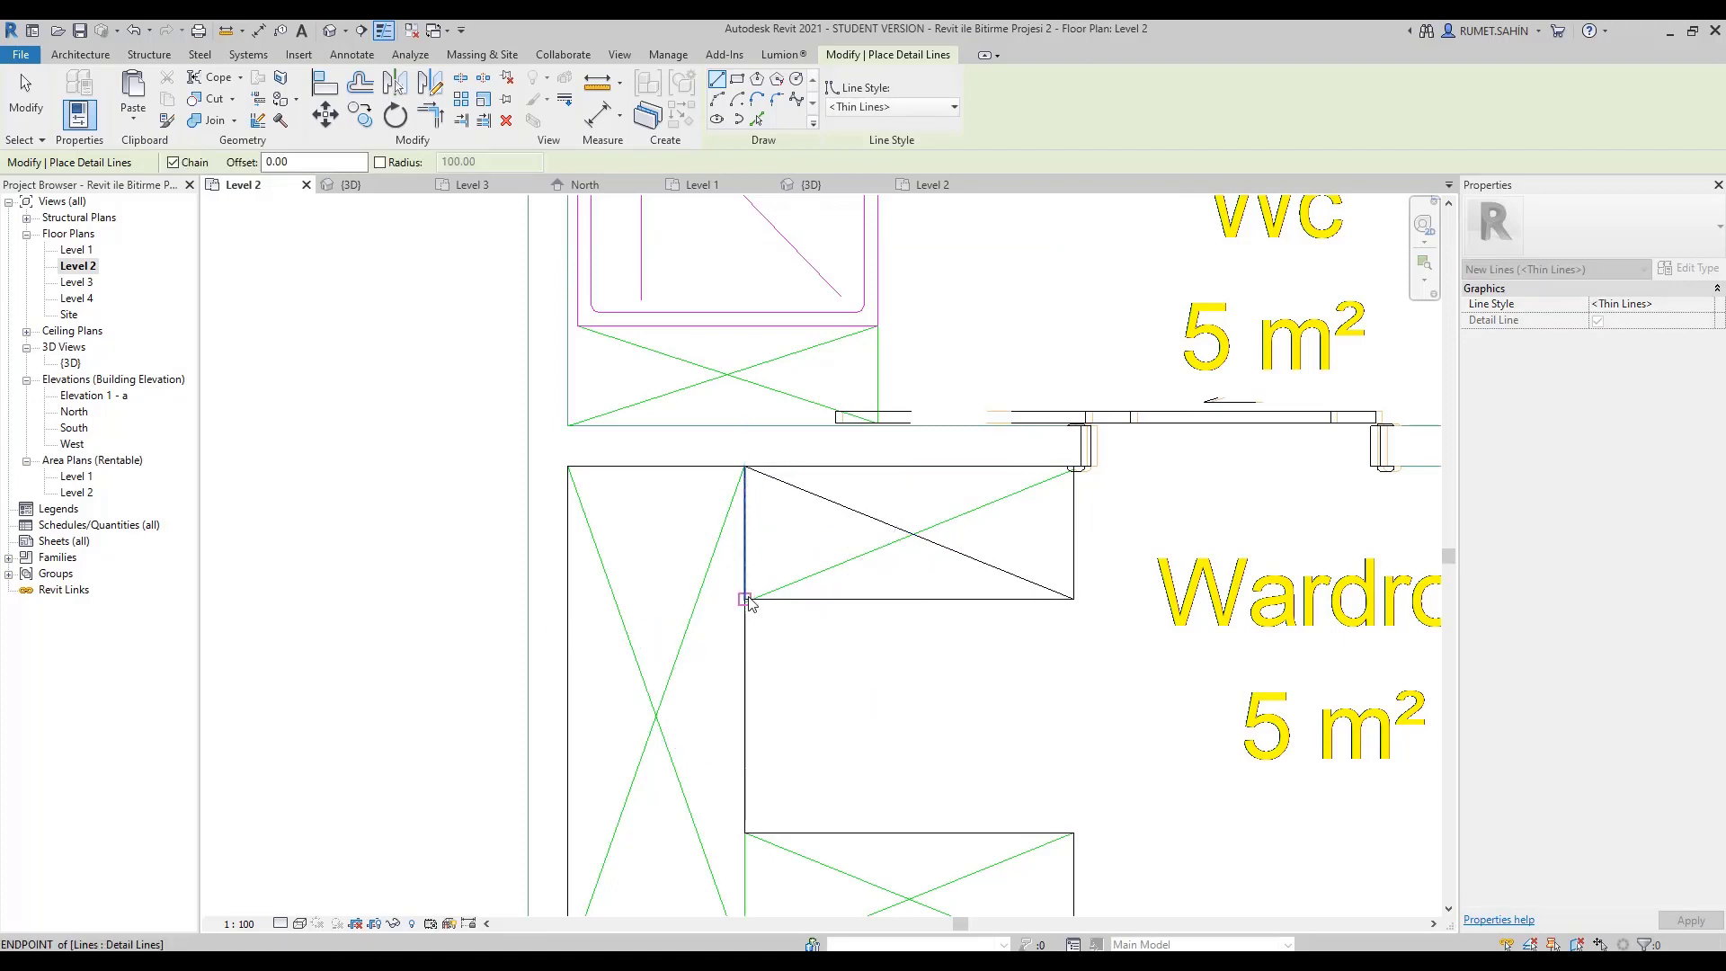
{"action": "left_click", "coordinate": [745, 599]}
{"action": "left_click", "coordinate": [1078, 466]}
{"action": "key", "text": "Escape"}
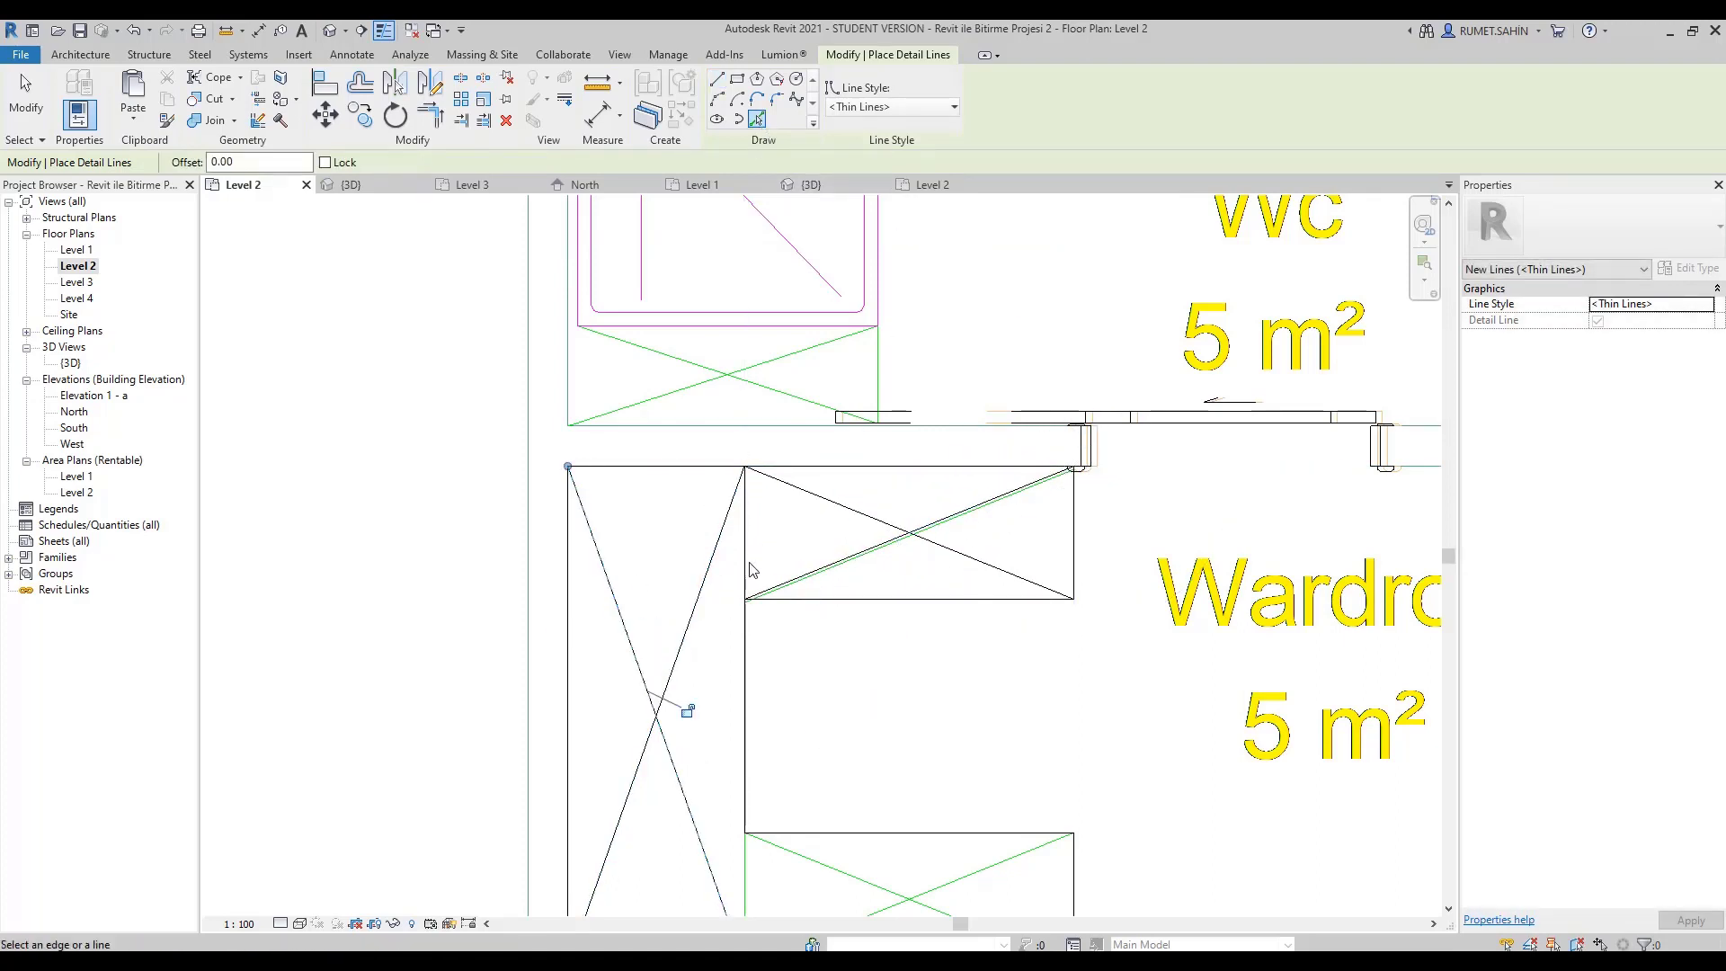
Zoom to fit the whole floor plan and select the imported Level 2 DWG.
{"action": "scroll", "coordinate": [752, 569], "scroll_direction": "down", "scroll_amount": 2}
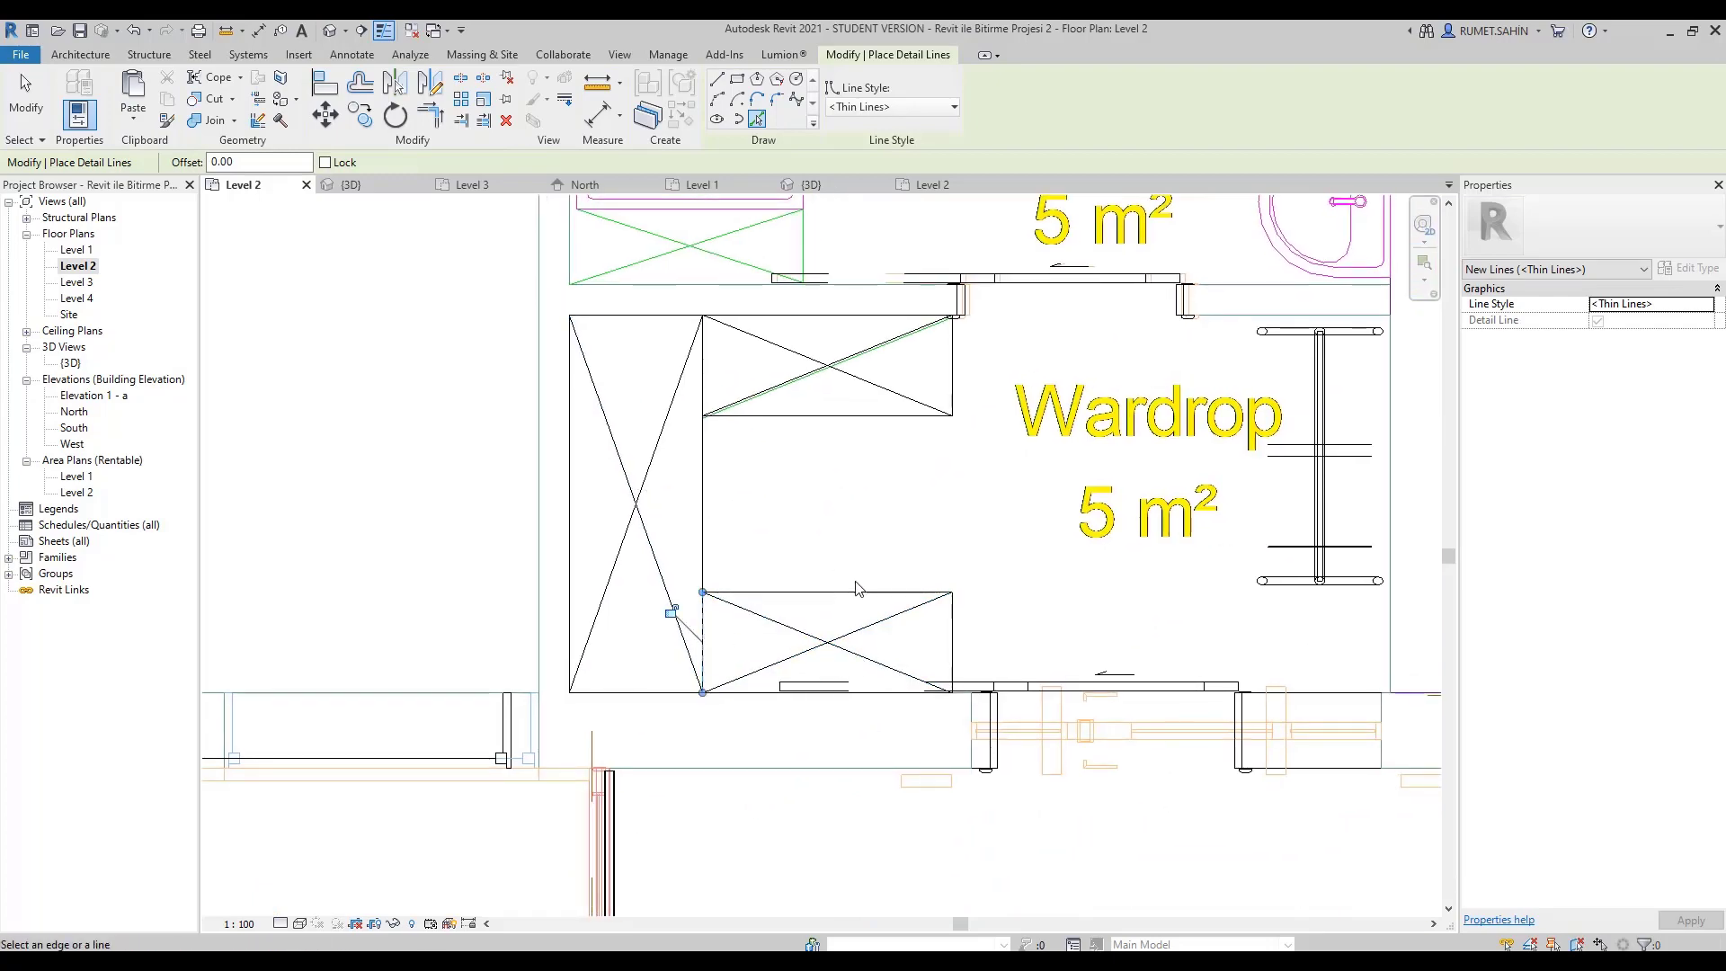
{"action": "scroll", "coordinate": [818, 377], "scroll_direction": "down", "scroll_amount": 3}
{"action": "middle_click_drag", "start_coordinate": [818, 378], "coordinate": [809, 620]}
{"action": "scroll", "coordinate": [809, 585], "scroll_direction": "up", "scroll_amount": 2}
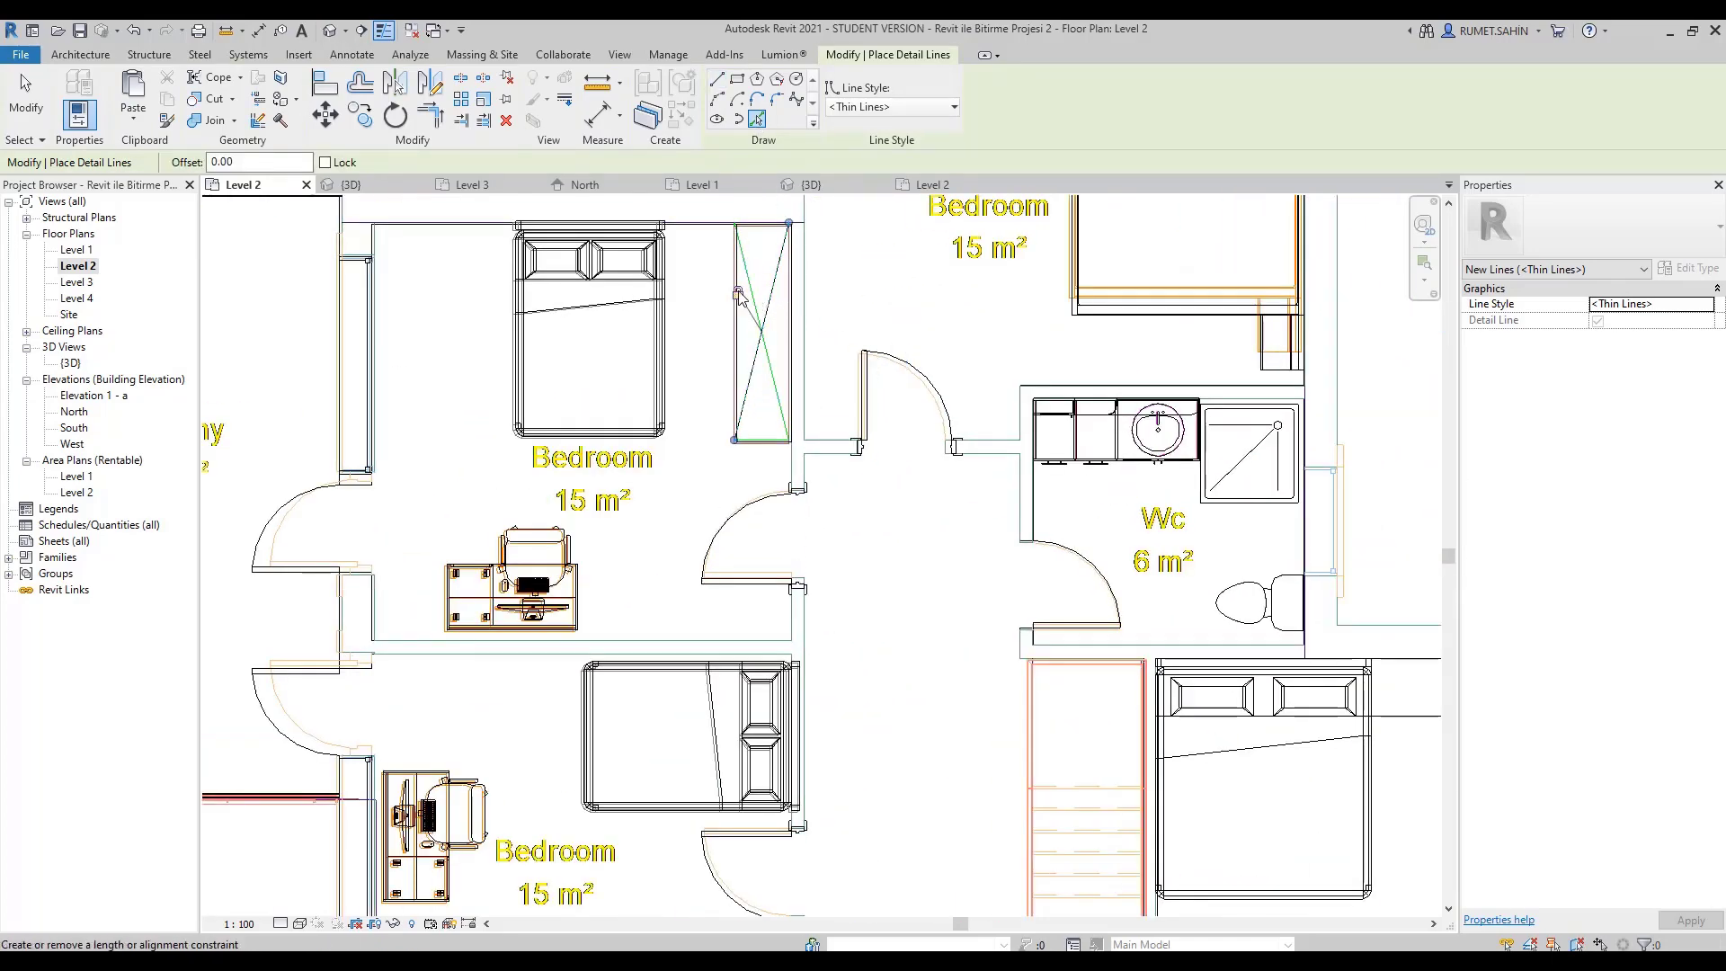
{"action": "key", "text": "Escape"}
{"action": "key", "text": "Escape"}
{"action": "key", "text": "z"}
{"action": "key", "text": "f"}
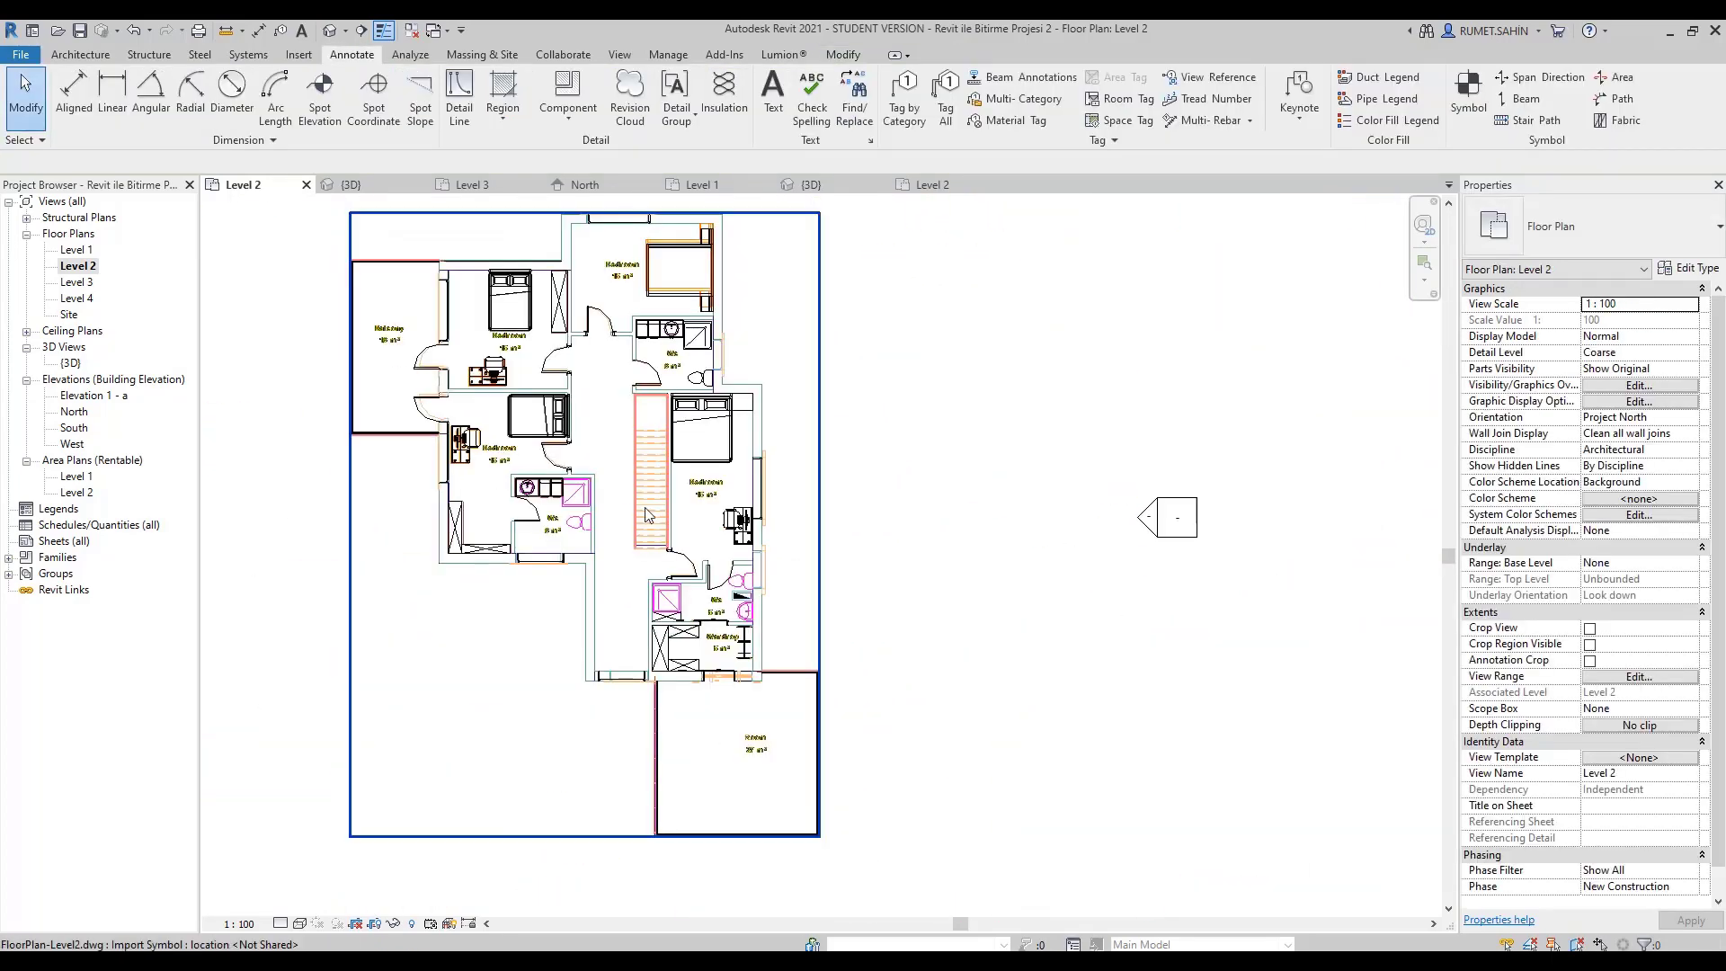
{"action": "left_click", "coordinate": [632, 481]}
Temporarily hide the imported DWG drawing in the Level 2 plan.
{"action": "left_click", "coordinate": [406, 926]}
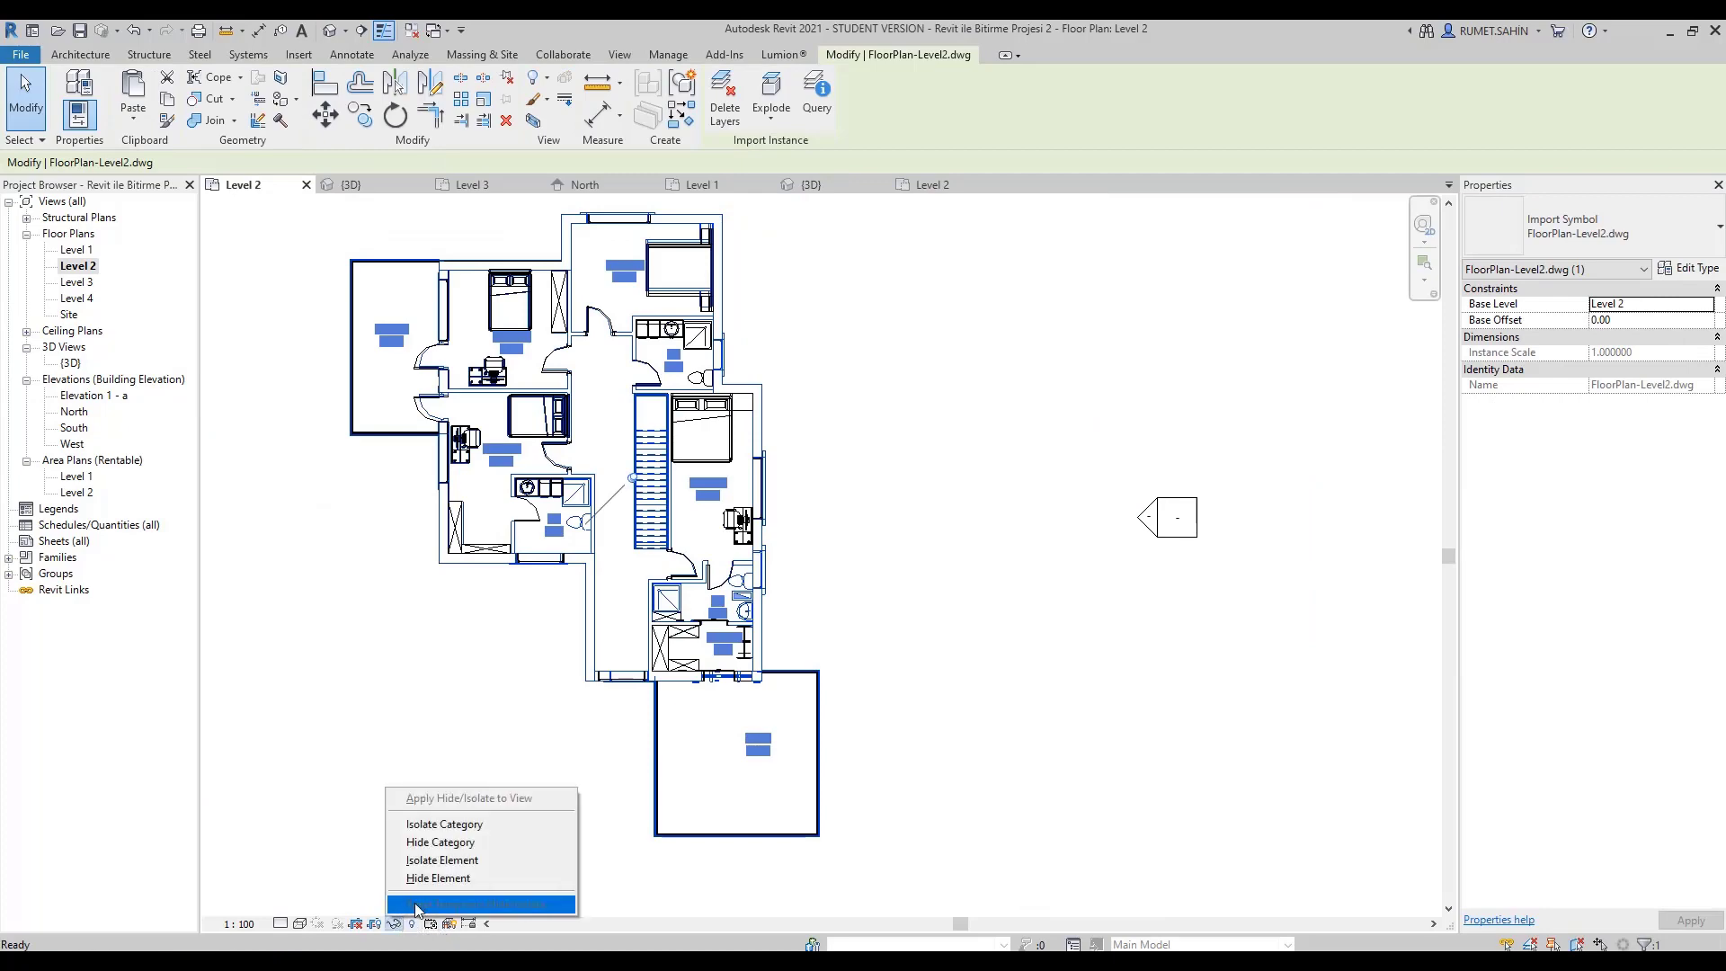
{"action": "left_click", "coordinate": [482, 876]}
{"action": "middle_click_drag", "start_coordinate": [719, 571], "coordinate": [714, 679]}
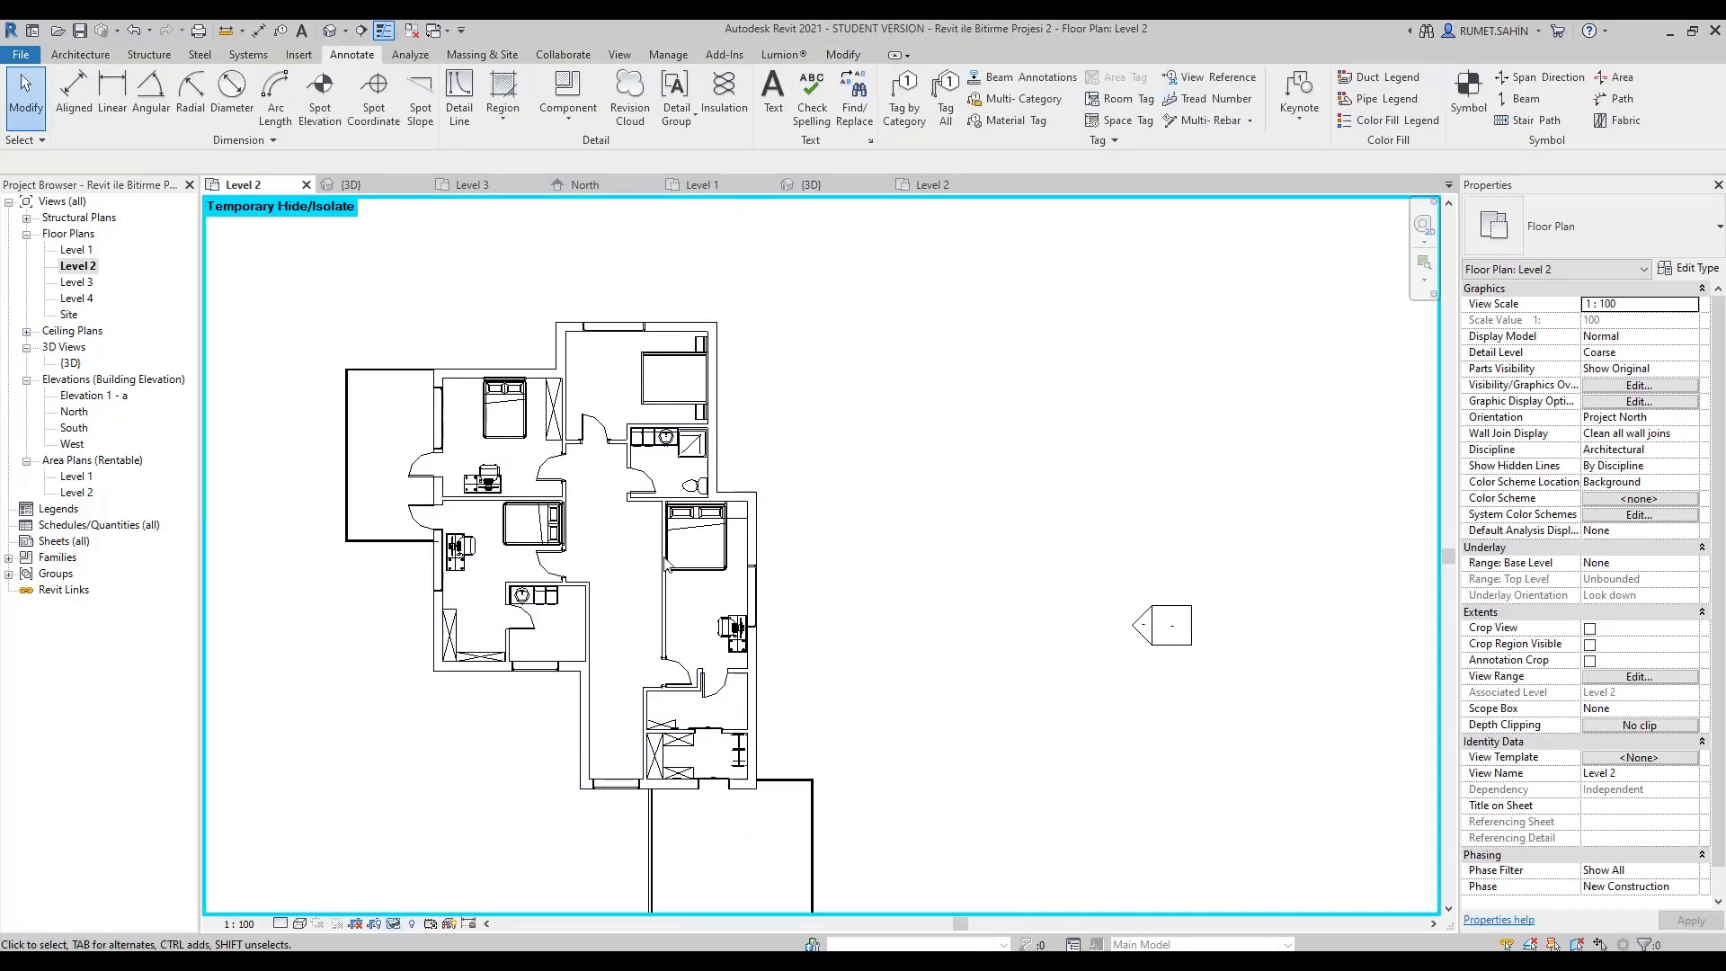
{"action": "scroll", "coordinate": [665, 561], "scroll_direction": "up", "scroll_amount": 2}
{"action": "scroll", "coordinate": [690, 363], "scroll_direction": "up", "scroll_amount": 2}
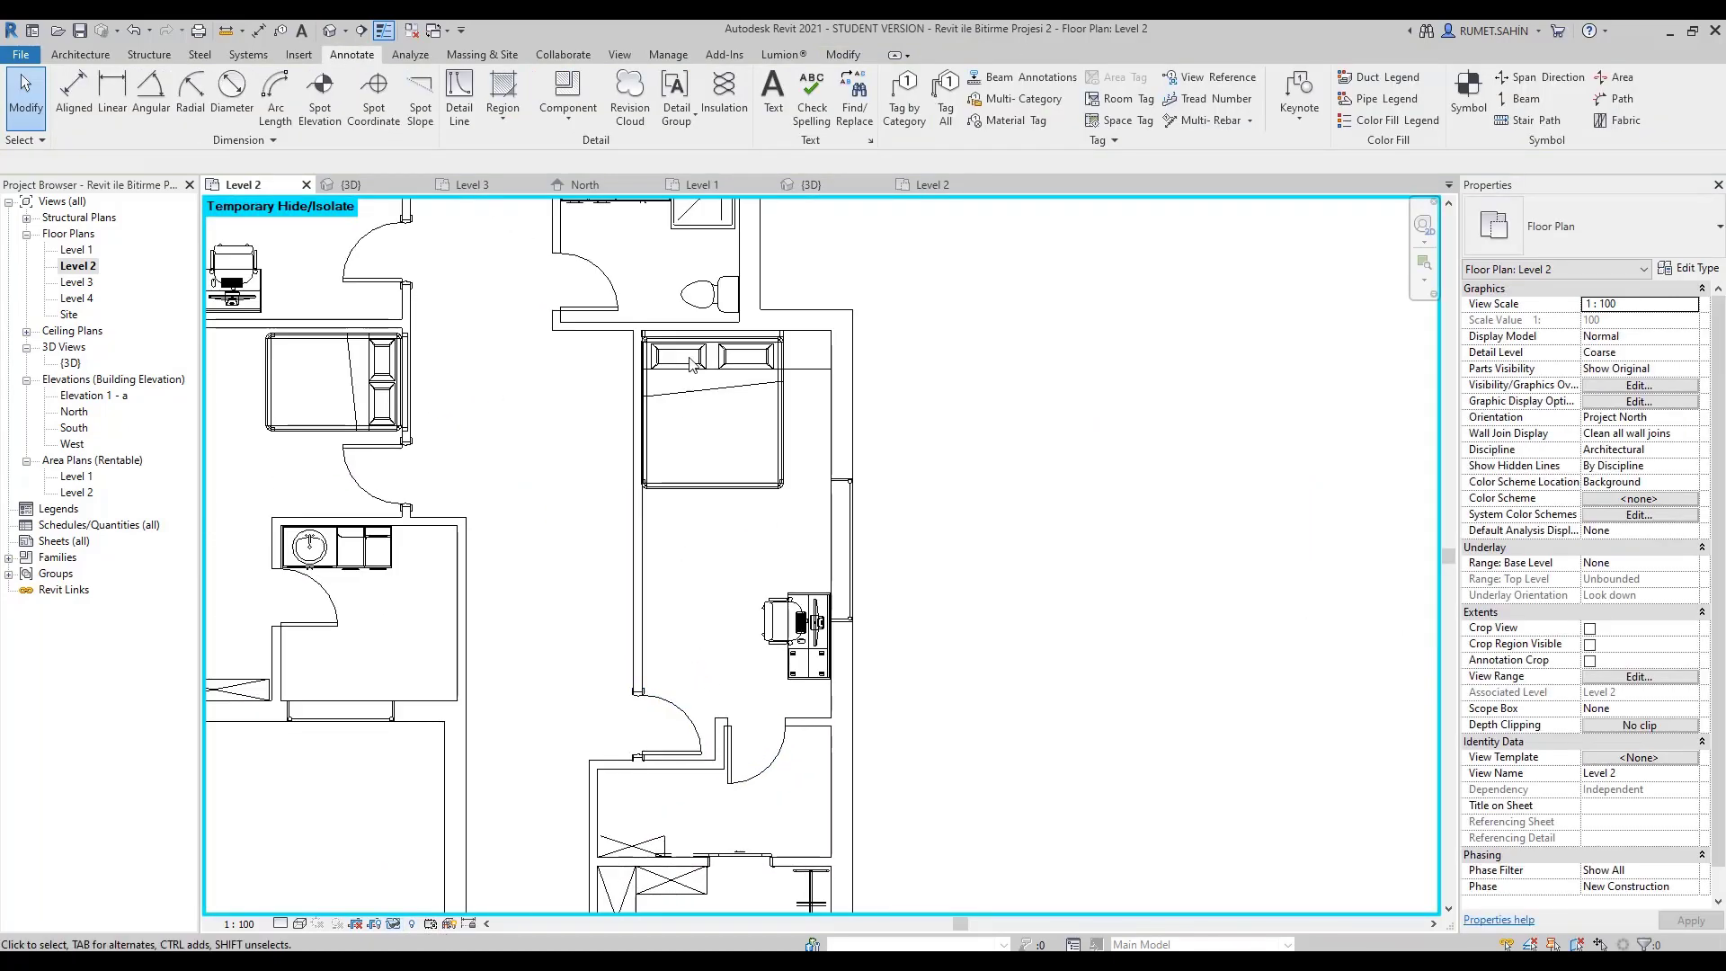
Select the corner shower, then cancel and deselect it.
{"action": "left_click", "coordinate": [713, 240]}
{"action": "scroll", "coordinate": [710, 220], "scroll_direction": "up", "scroll_amount": 5}
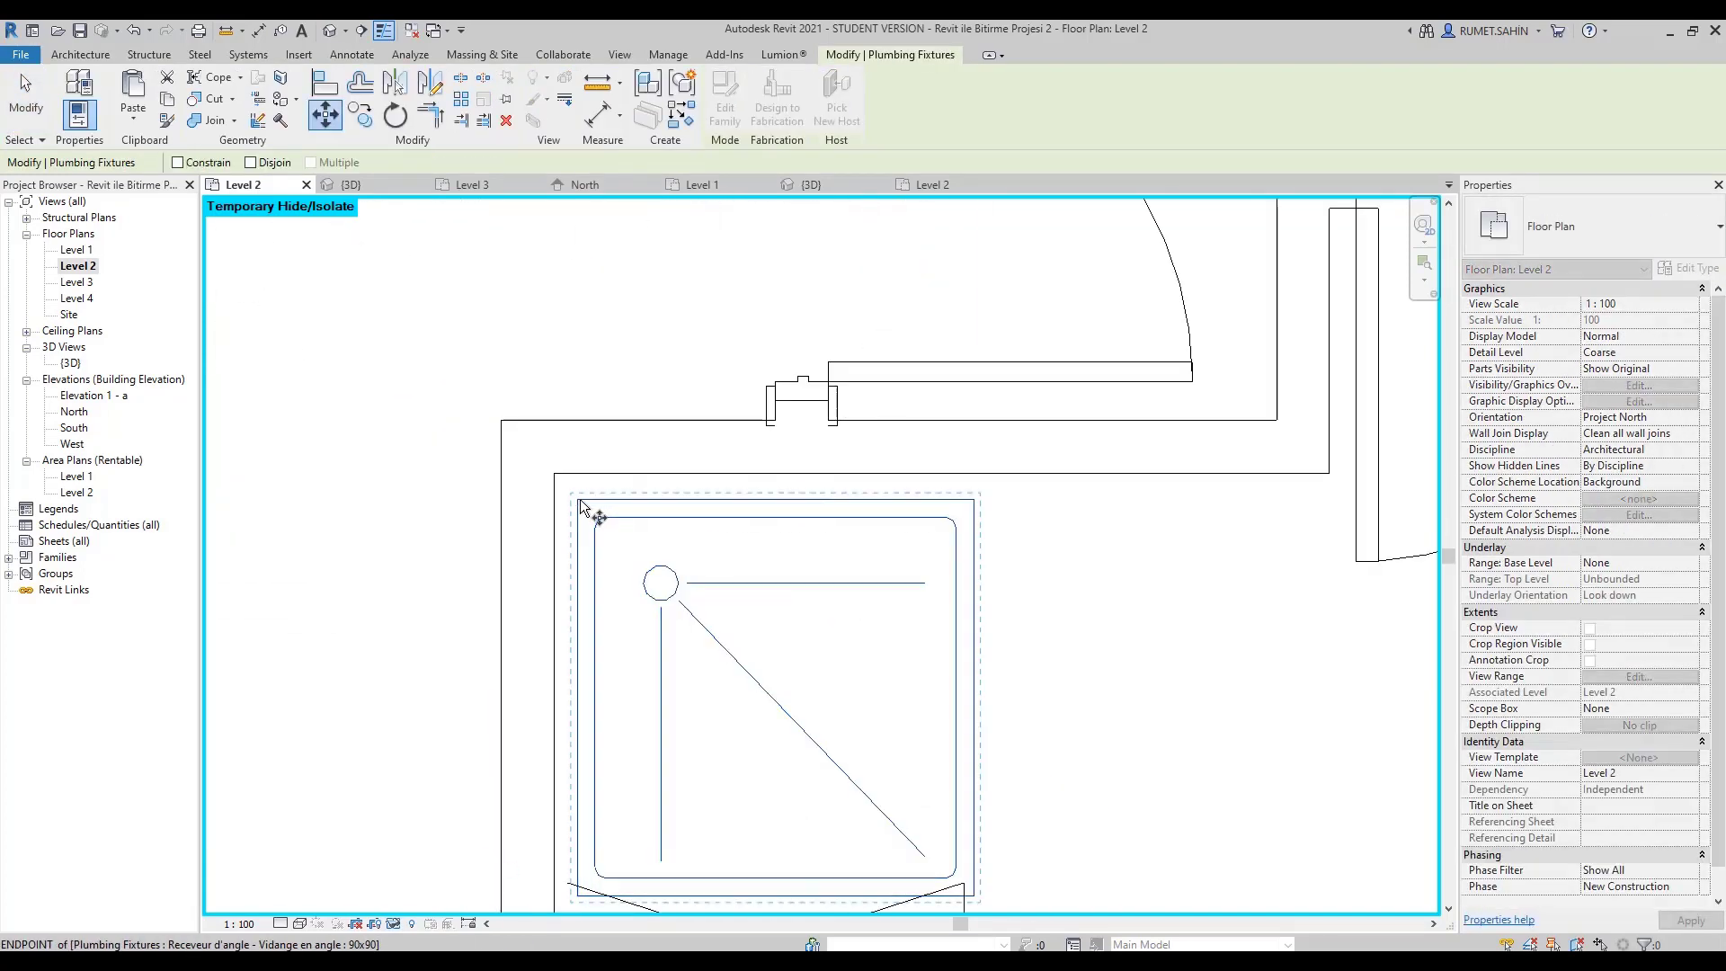
{"action": "key", "text": "Escape"}
{"action": "scroll", "coordinate": [673, 491], "scroll_direction": "down", "scroll_amount": 4}
{"action": "key", "text": "Escape"}
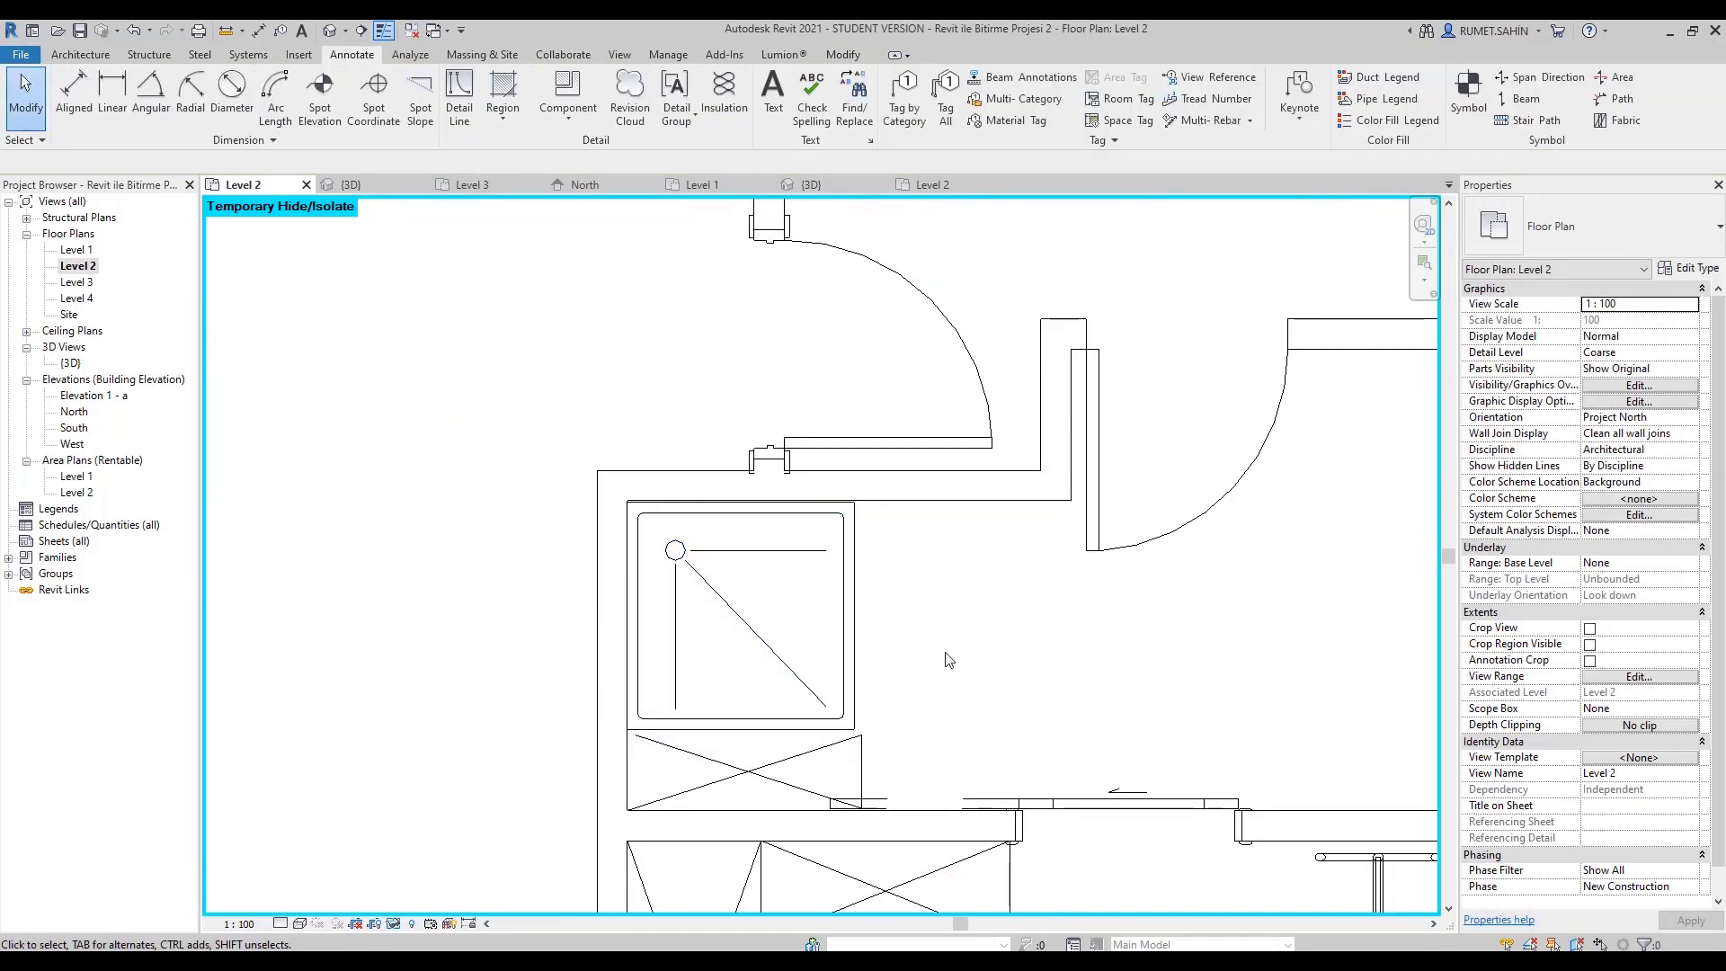
{"action": "scroll", "coordinate": [692, 808], "scroll_direction": "down", "scroll_amount": 4}
{"action": "scroll", "coordinate": [692, 828], "scroll_direction": "down", "scroll_amount": 1}
Start a similar toilet with CS from the bathroom toilet, cancel it, and open Level 1.
{"action": "middle_click_drag", "start_coordinate": [711, 382], "coordinate": [719, 333]}
{"action": "left_click", "coordinate": [719, 332]}
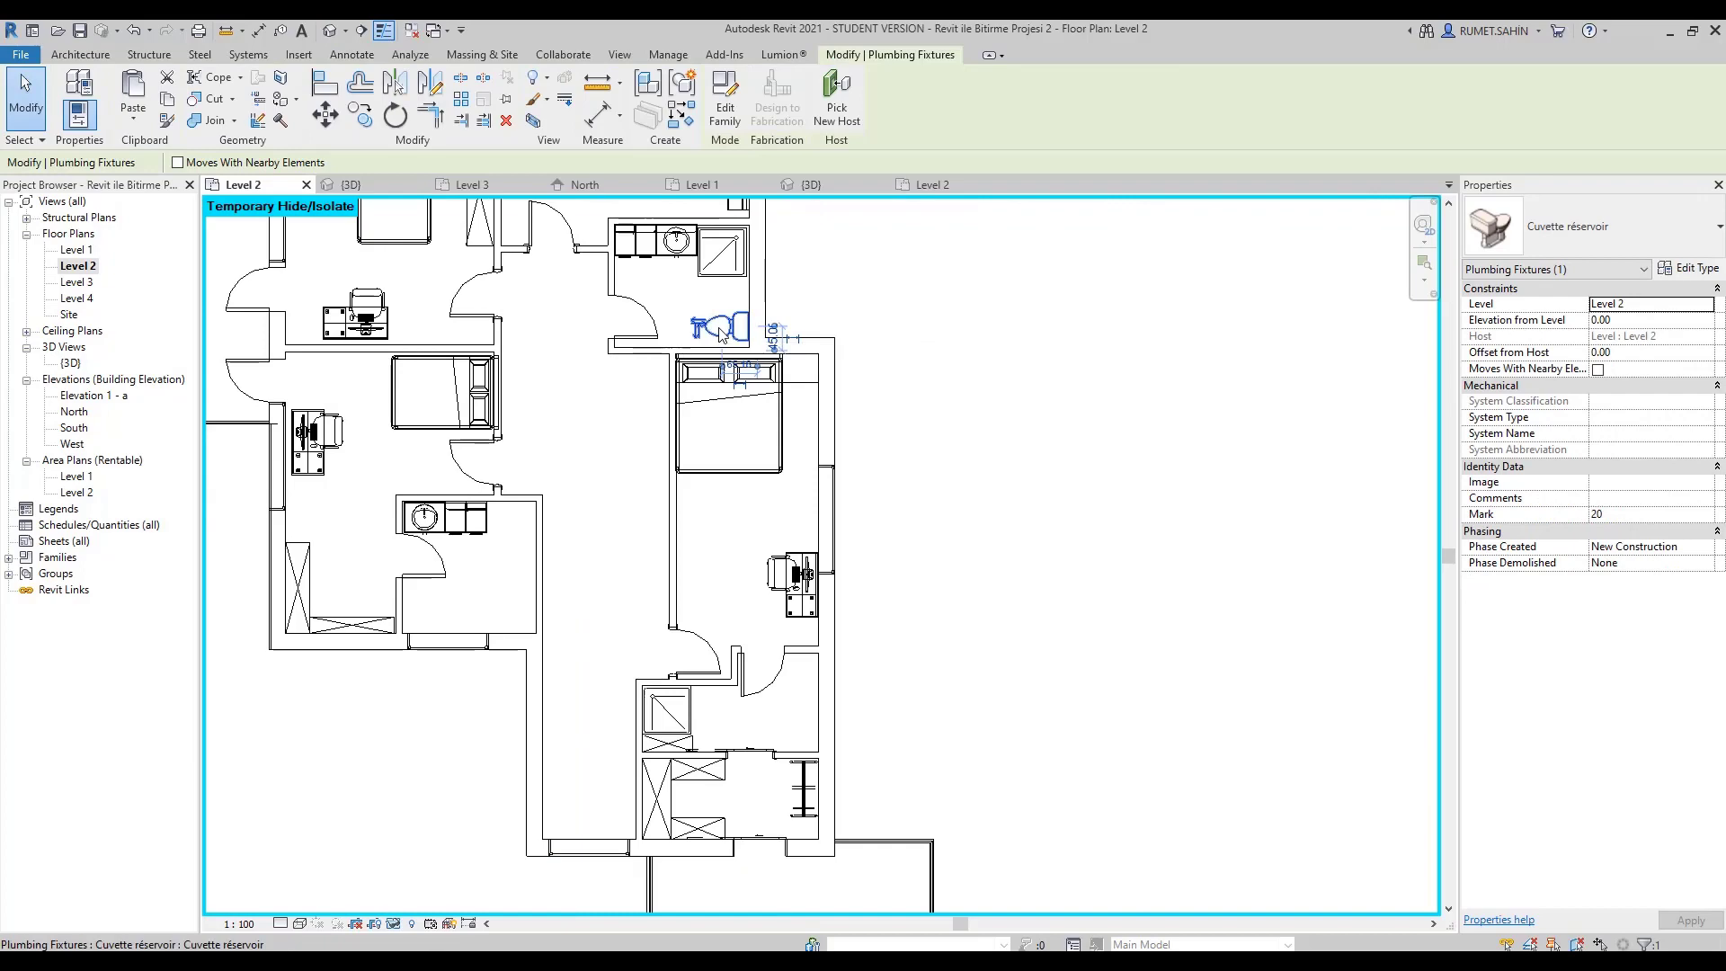
{"action": "key", "text": "c"}
{"action": "key", "text": "s"}
{"action": "scroll", "coordinate": [791, 634], "scroll_direction": "up", "scroll_amount": 3}
{"action": "scroll", "coordinate": [825, 759], "scroll_direction": "up", "scroll_amount": 1}
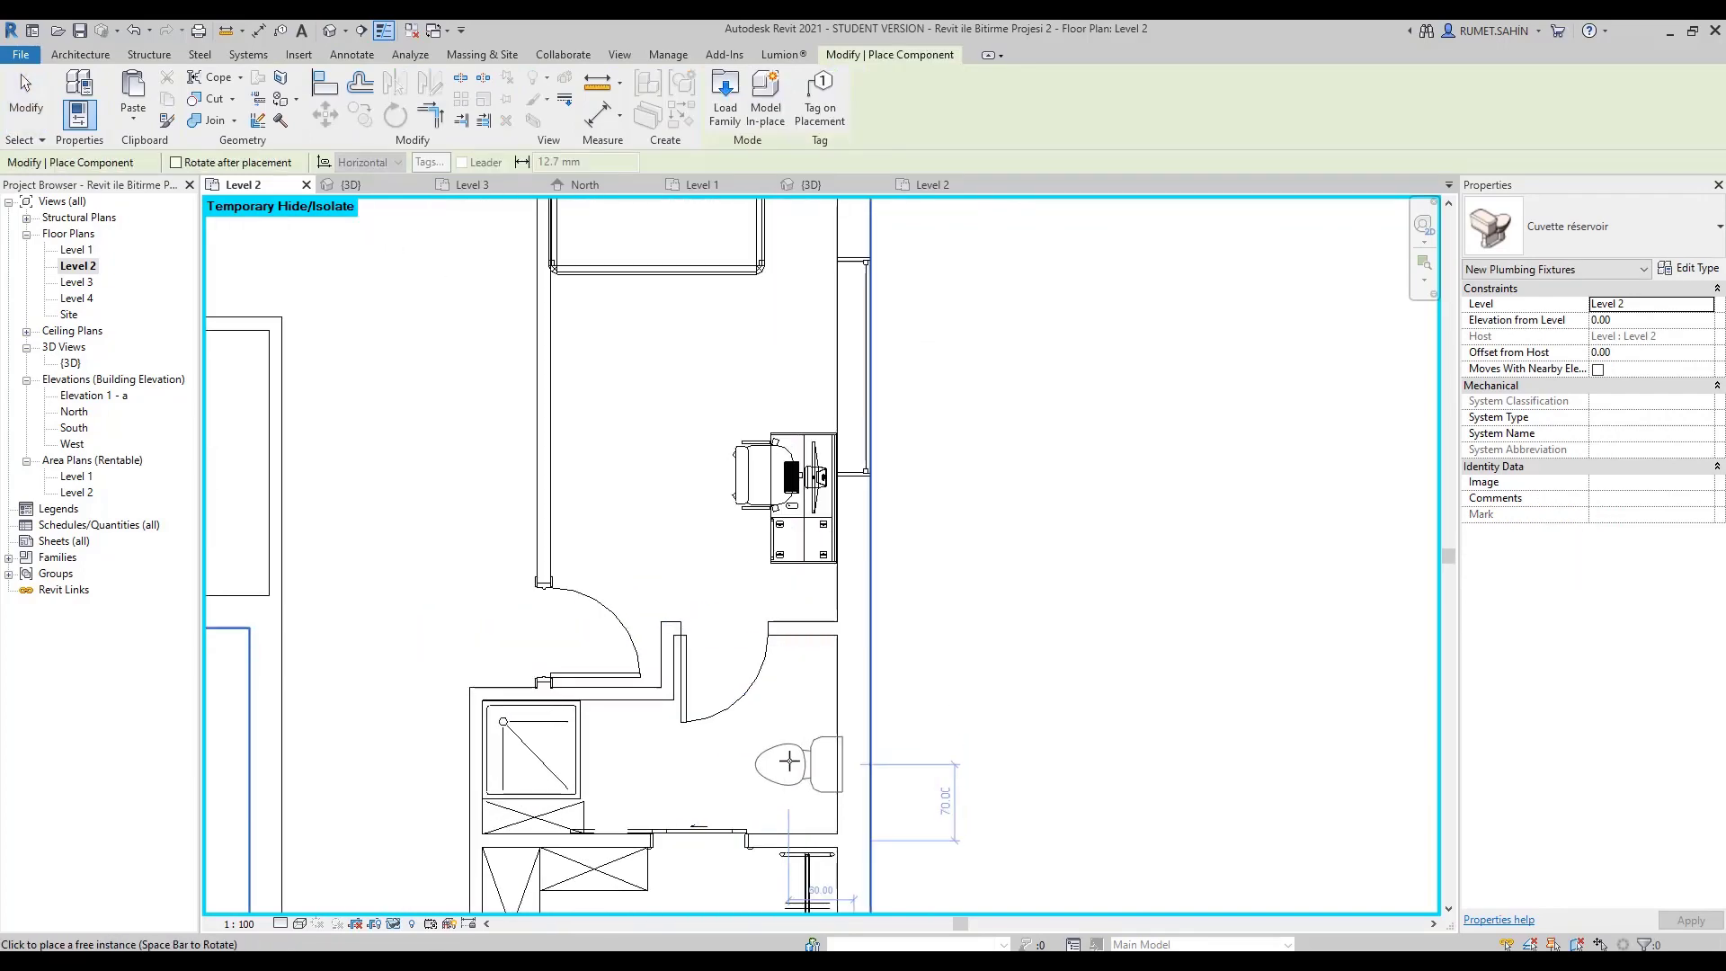
{"action": "scroll", "coordinate": [791, 763], "scroll_direction": "up", "scroll_amount": 1}
{"action": "key", "text": "Escape"}
{"action": "key", "text": "Escape"}
{"action": "scroll", "coordinate": [790, 770], "scroll_direction": "down", "scroll_amount": 3}
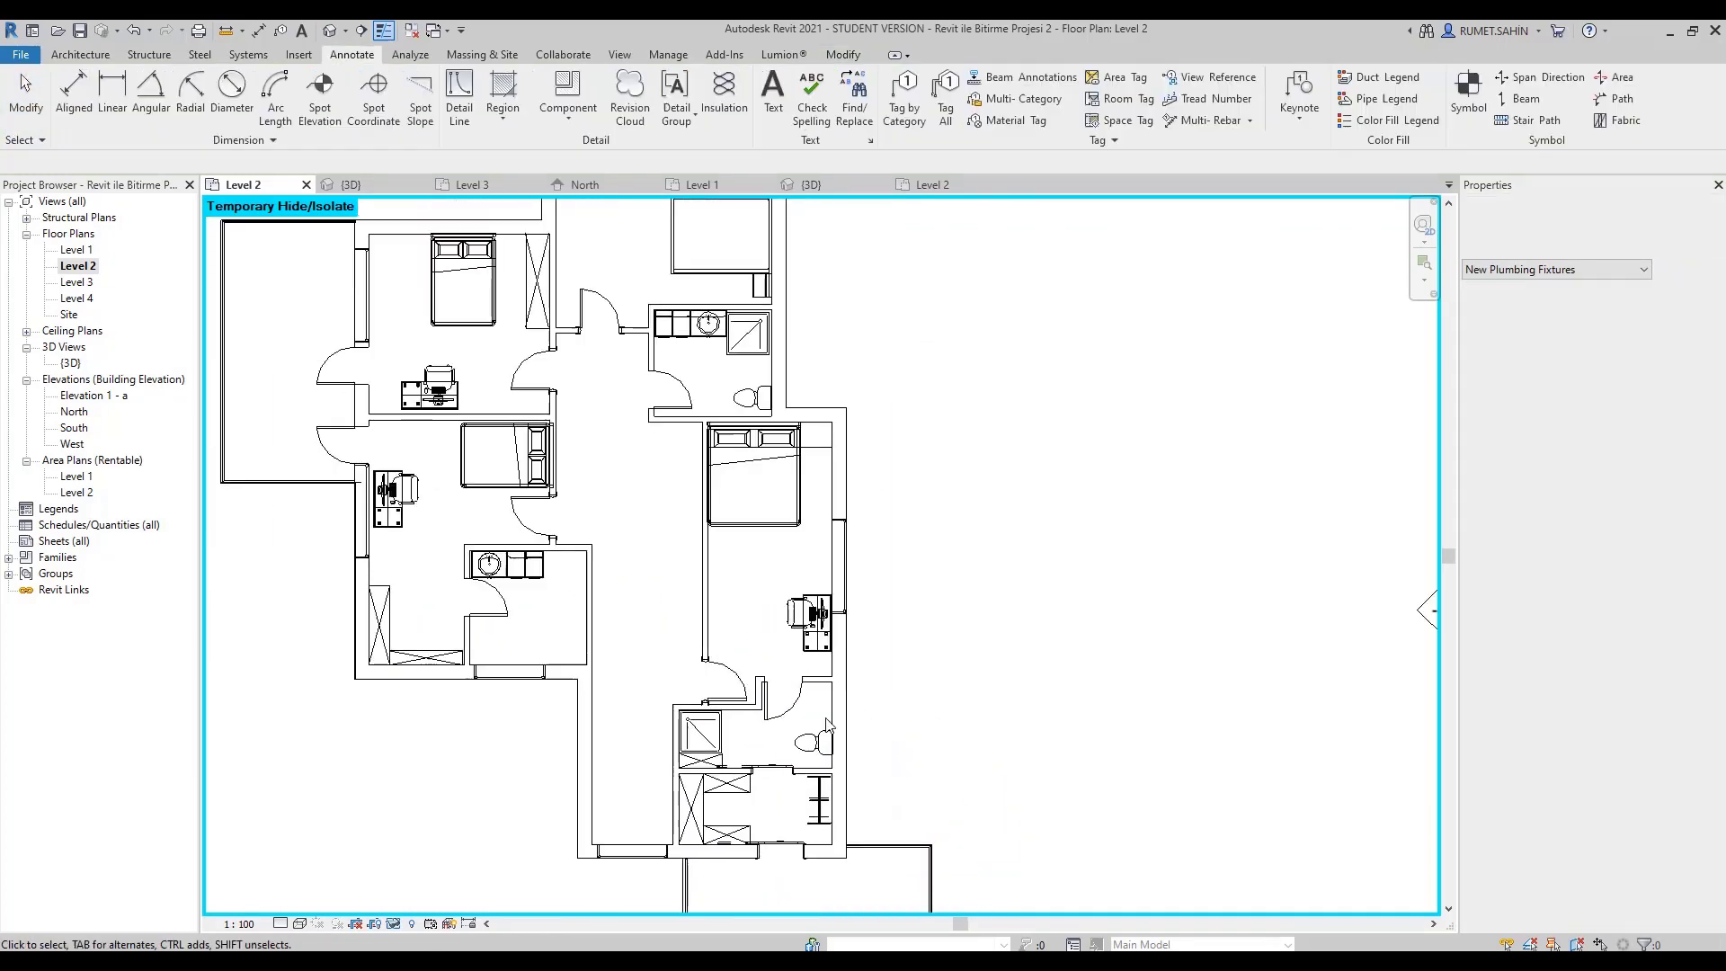
{"action": "scroll", "coordinate": [764, 683], "scroll_direction": "down", "scroll_amount": 1}
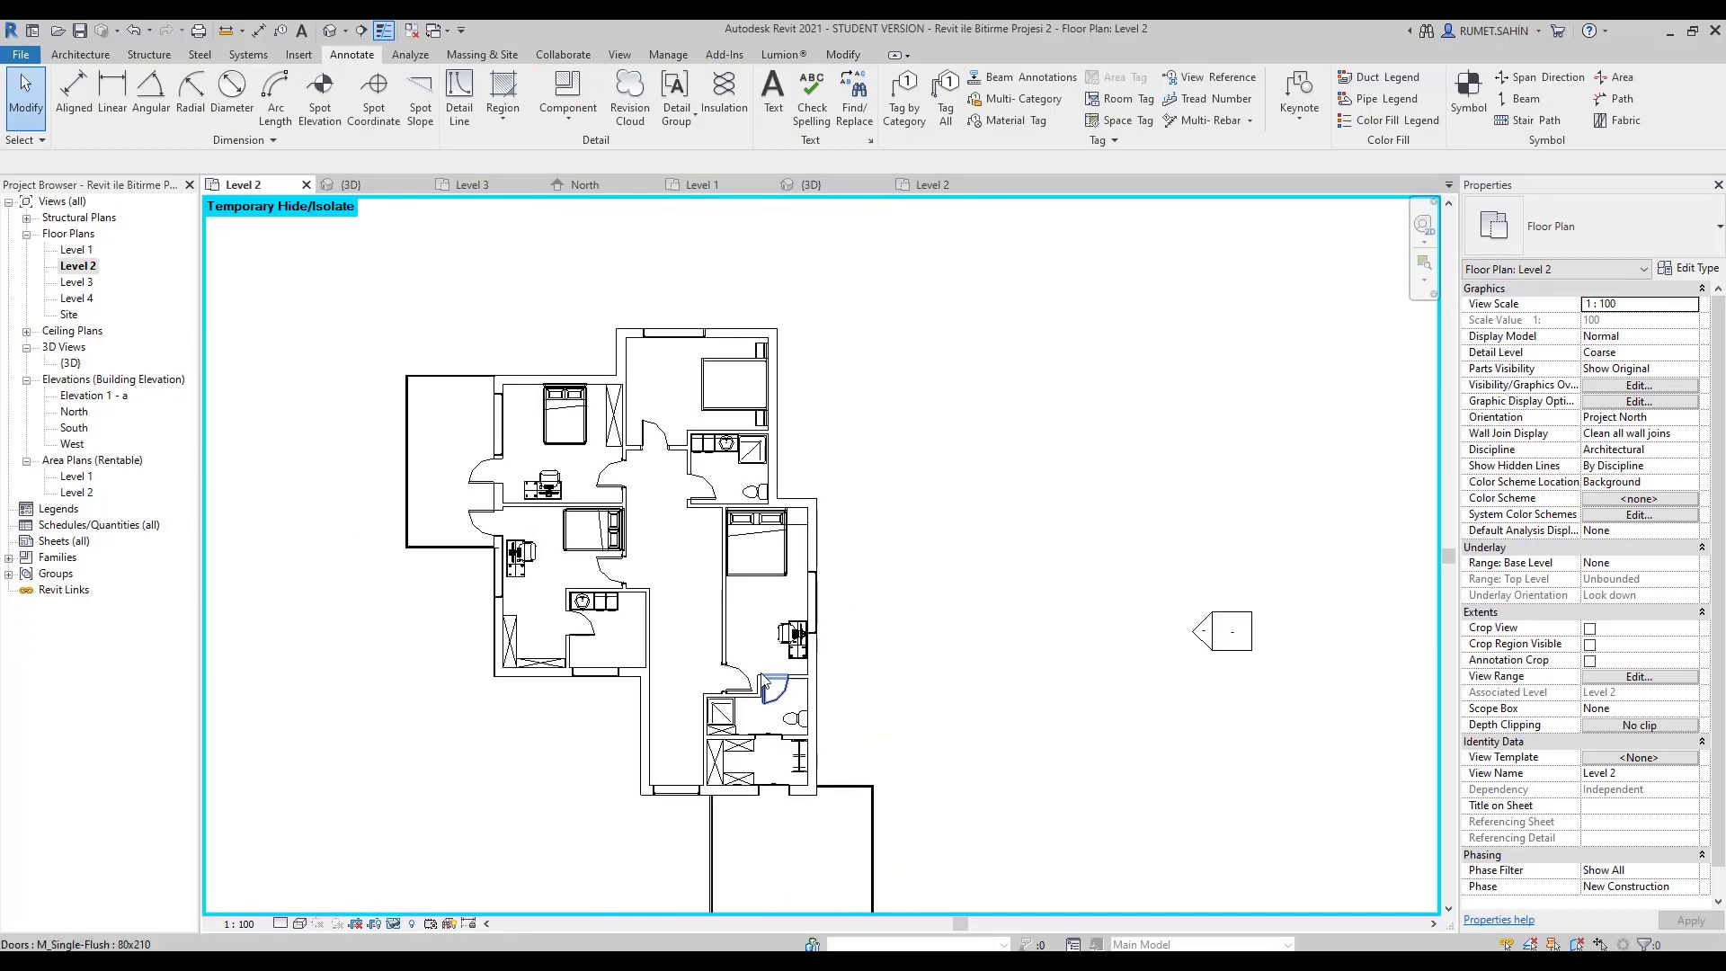
{"action": "double_click", "coordinate": [87, 252]}
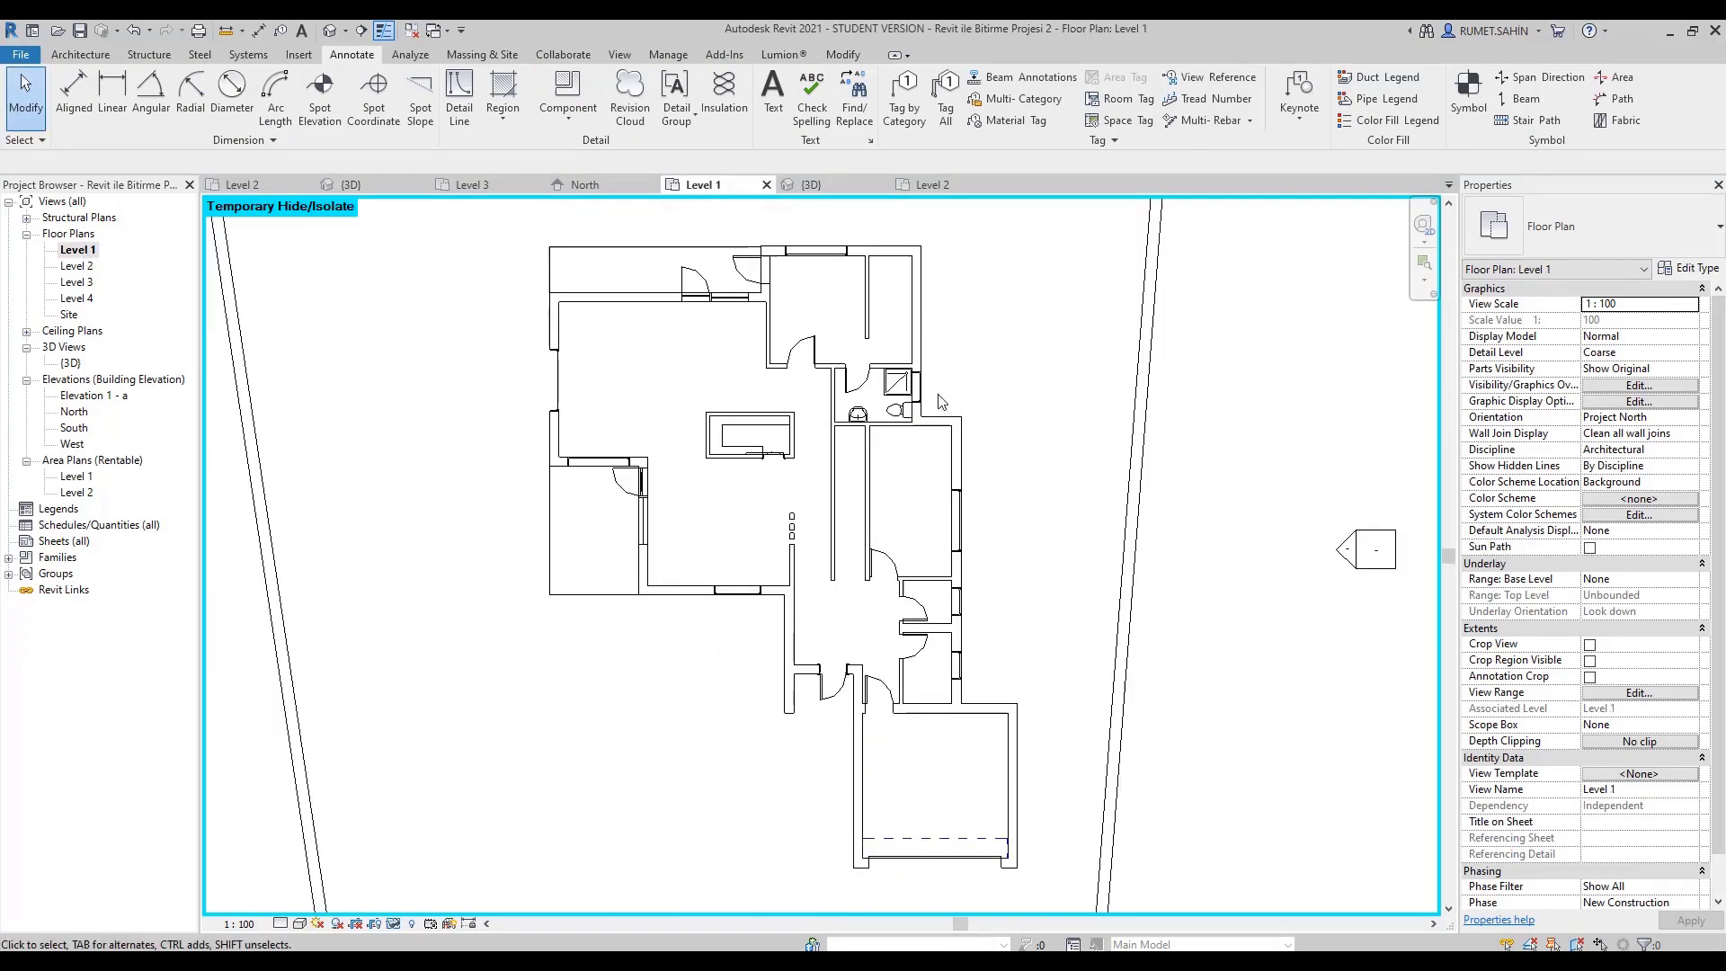
Copy the pedestal washbasin from Level 1 and place it on Level 2.
{"action": "left_click", "coordinate": [858, 413]}
{"action": "double_click", "coordinate": [77, 266]}
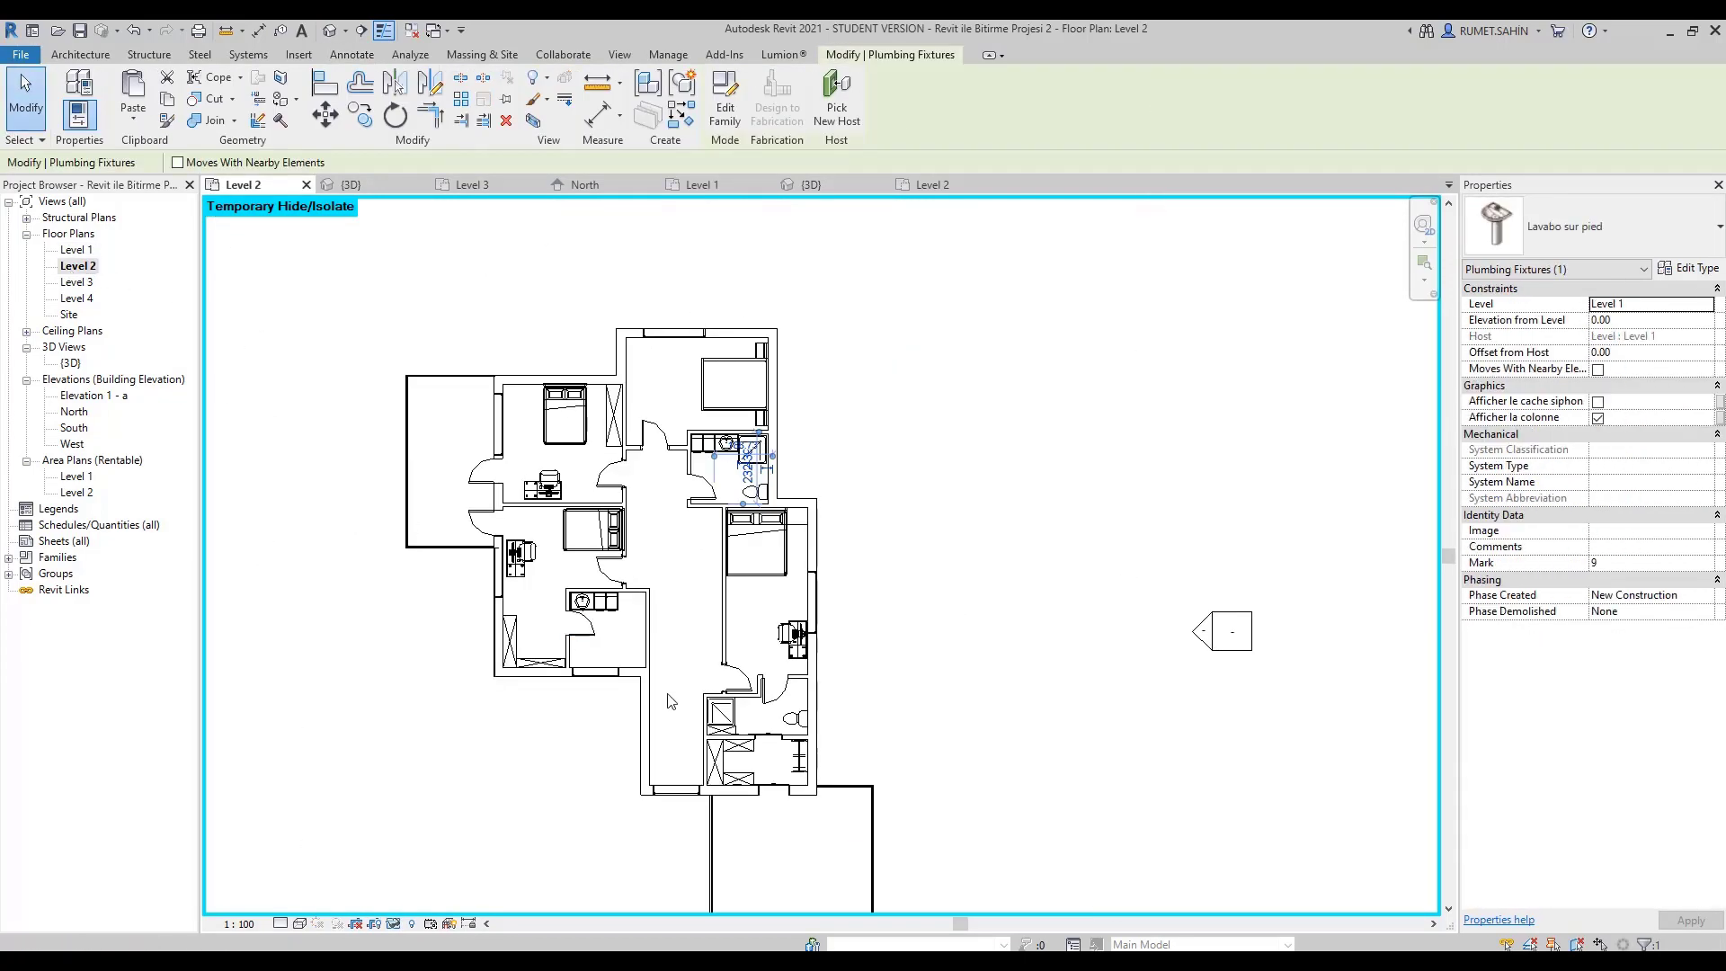
{"action": "scroll", "coordinate": [822, 715], "scroll_direction": "up", "scroll_amount": 3}
{"action": "left_click", "coordinate": [879, 697]}
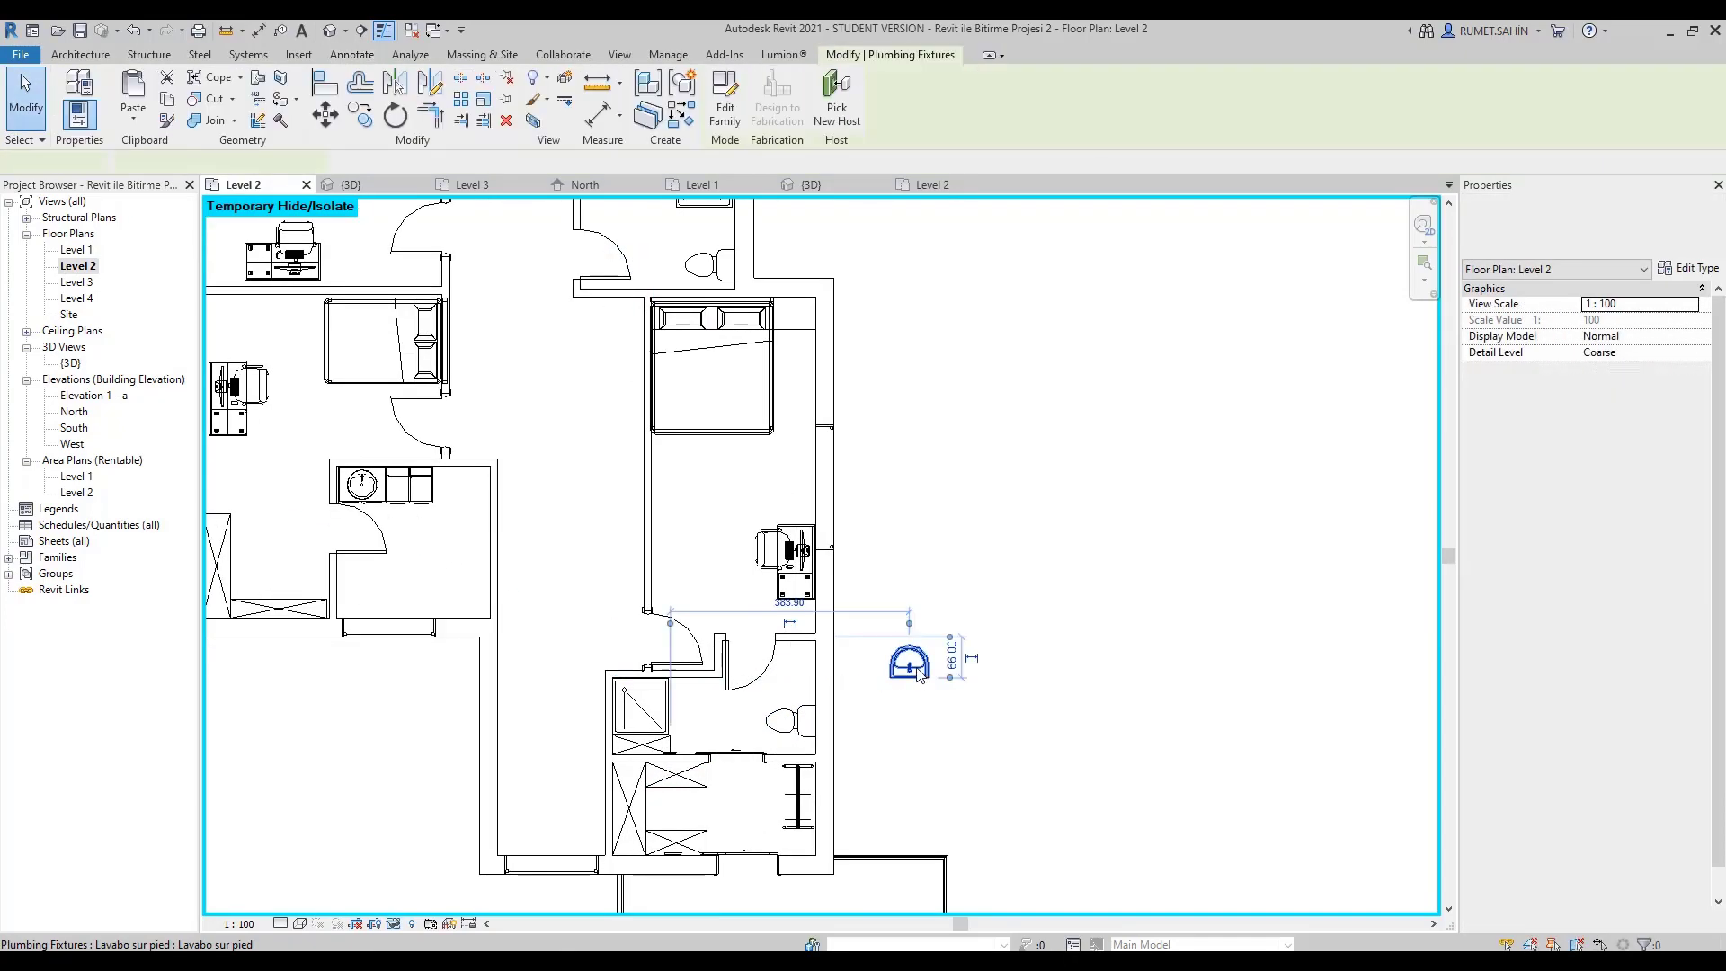
Move the washbasin against the Wc bathroom wall.
{"action": "scroll", "coordinate": [899, 674], "scroll_direction": "up", "scroll_amount": 2}
{"action": "left_click", "coordinate": [326, 115]}
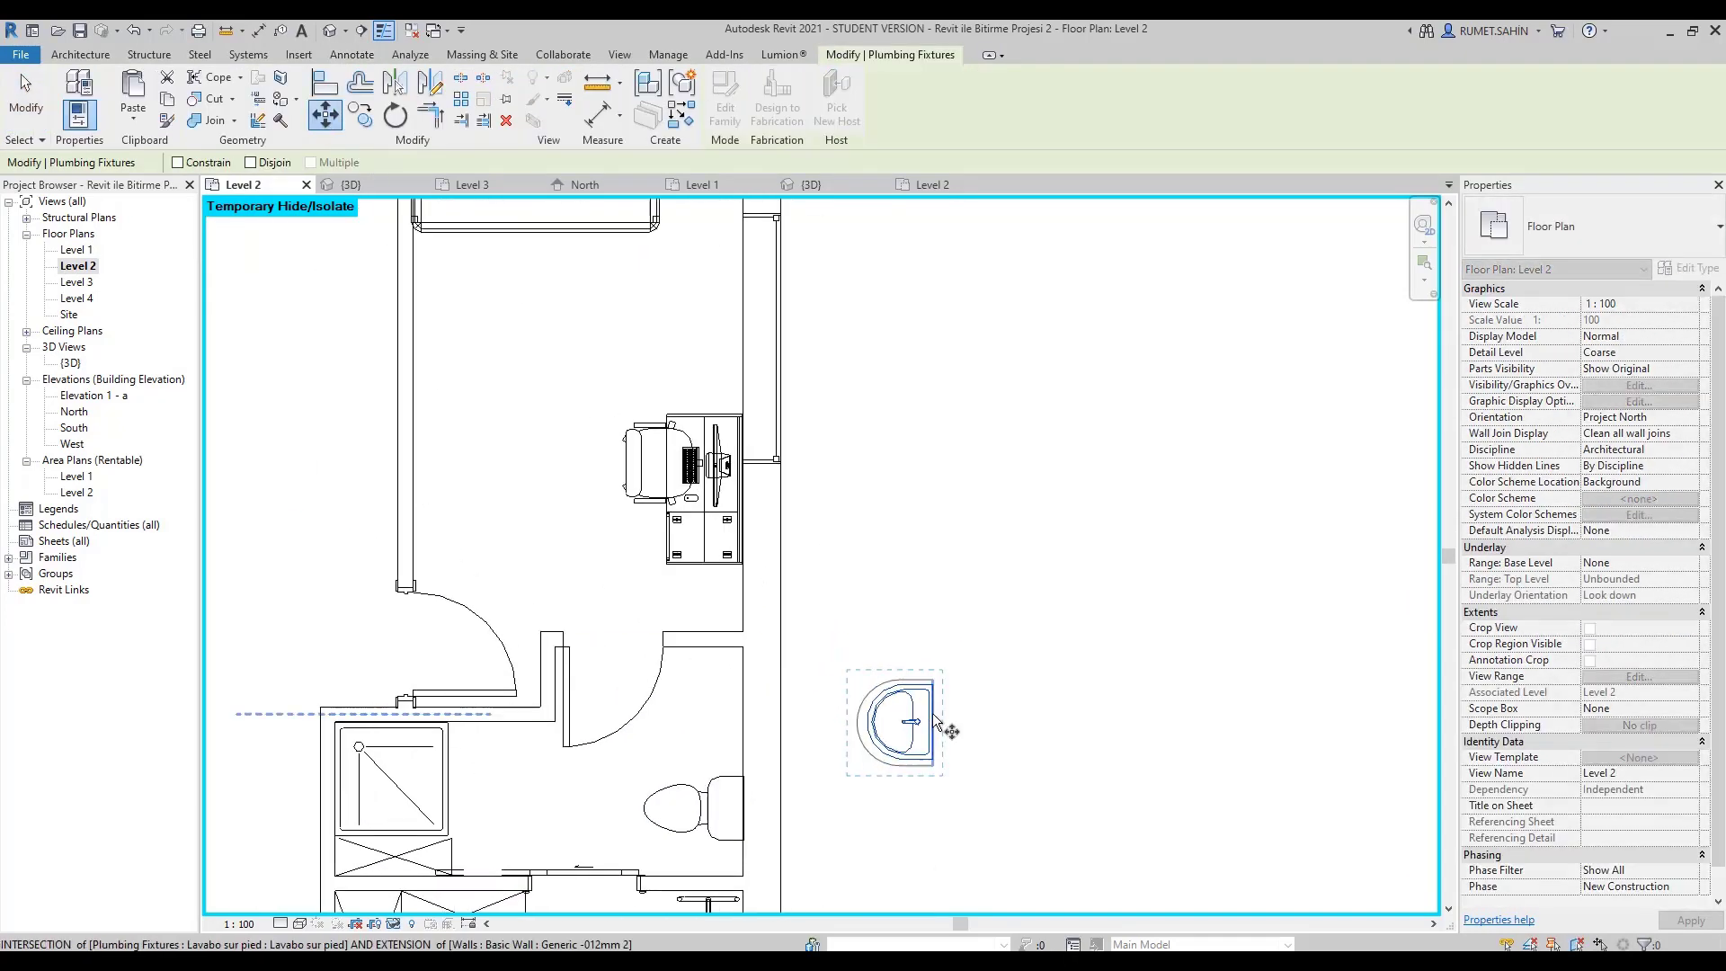
{"action": "scroll", "coordinate": [822, 710], "scroll_direction": "up", "scroll_amount": 2}
{"action": "left_click", "coordinate": [836, 710]}
{"action": "left_click", "coordinate": [685, 690]}
{"action": "left_click", "coordinate": [786, 699]}
{"action": "scroll", "coordinate": [800, 701], "scroll_direction": "down", "scroll_amount": 4}
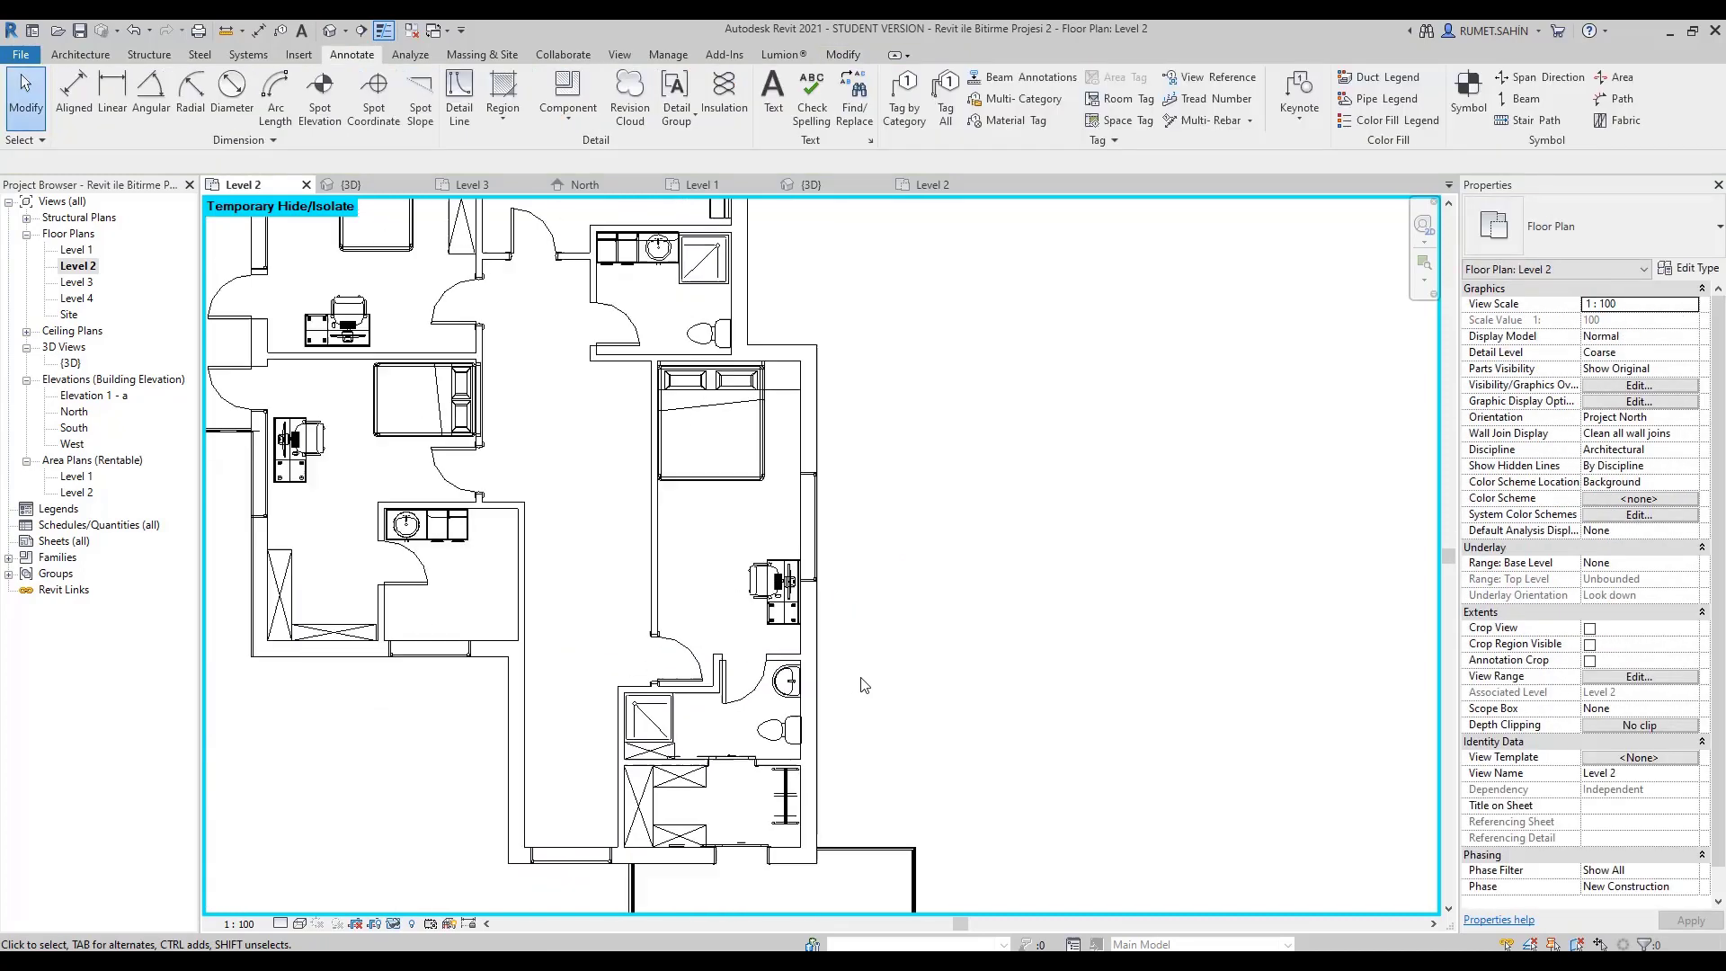
{"action": "scroll", "coordinate": [818, 706], "scroll_direction": "up", "scroll_amount": 2}
{"action": "scroll", "coordinate": [827, 707], "scroll_direction": "up", "scroll_amount": 1}
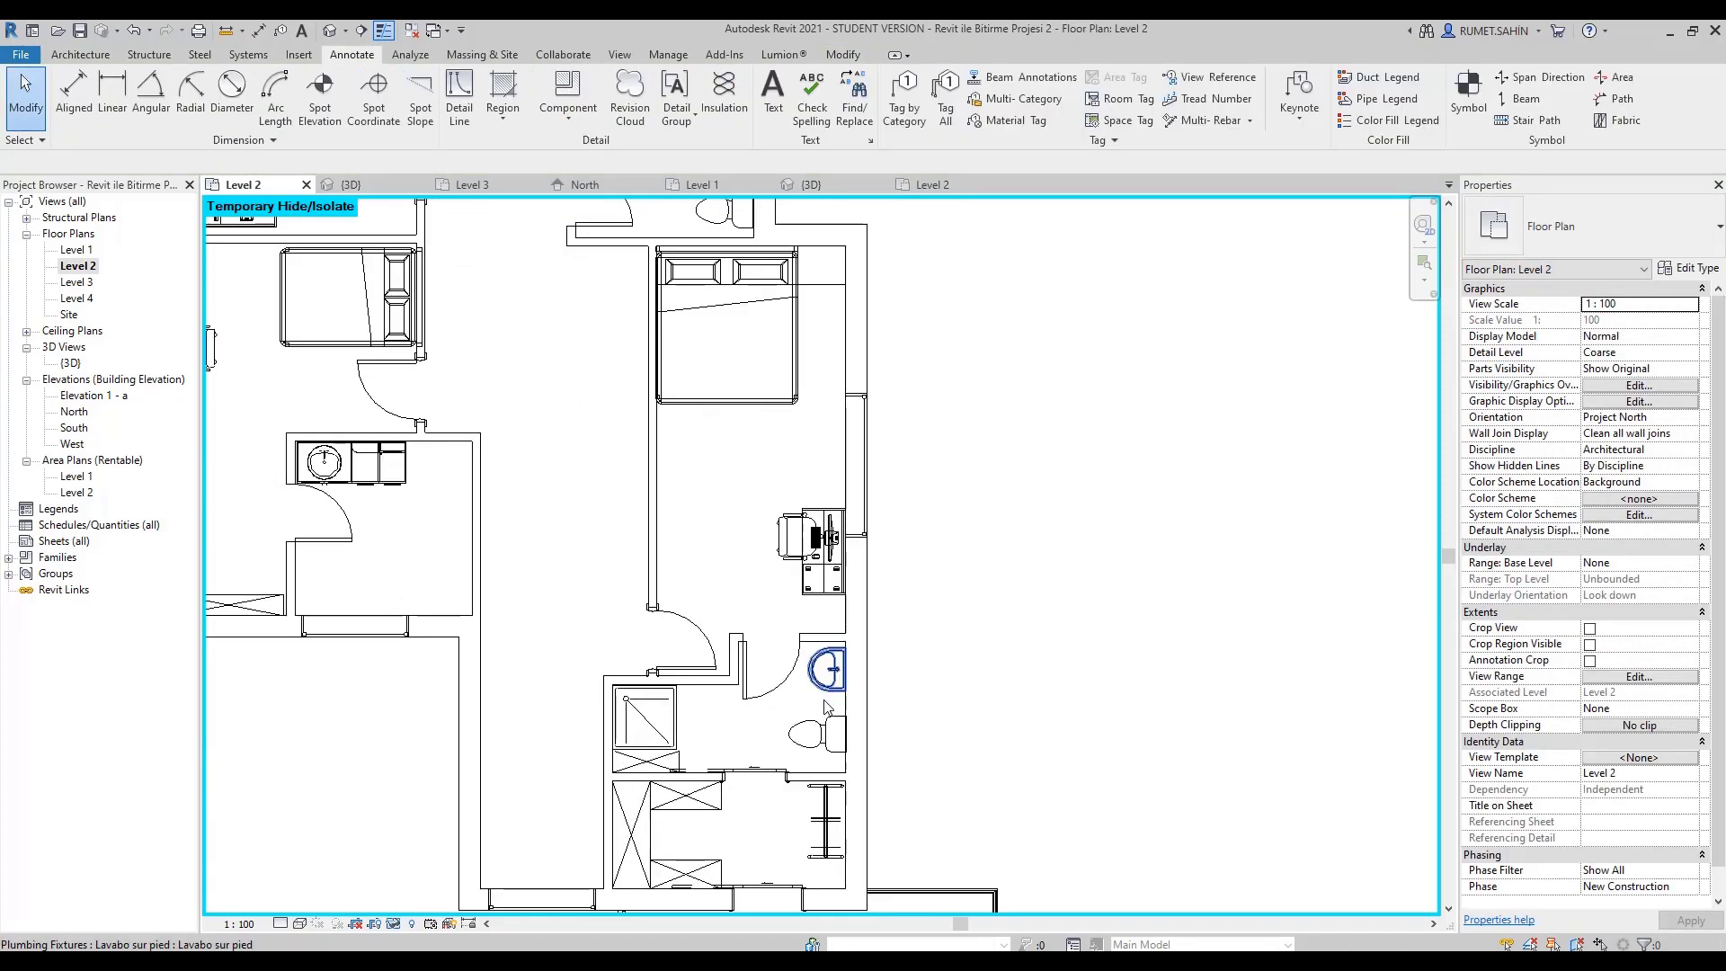
Reset Temporary Hide/Isolate to restore hidden elements, then switch back to Level 1.
{"action": "left_click", "coordinate": [399, 924]}
{"action": "left_click", "coordinate": [476, 895]}
{"action": "scroll", "coordinate": [836, 755], "scroll_direction": "up", "scroll_amount": 1}
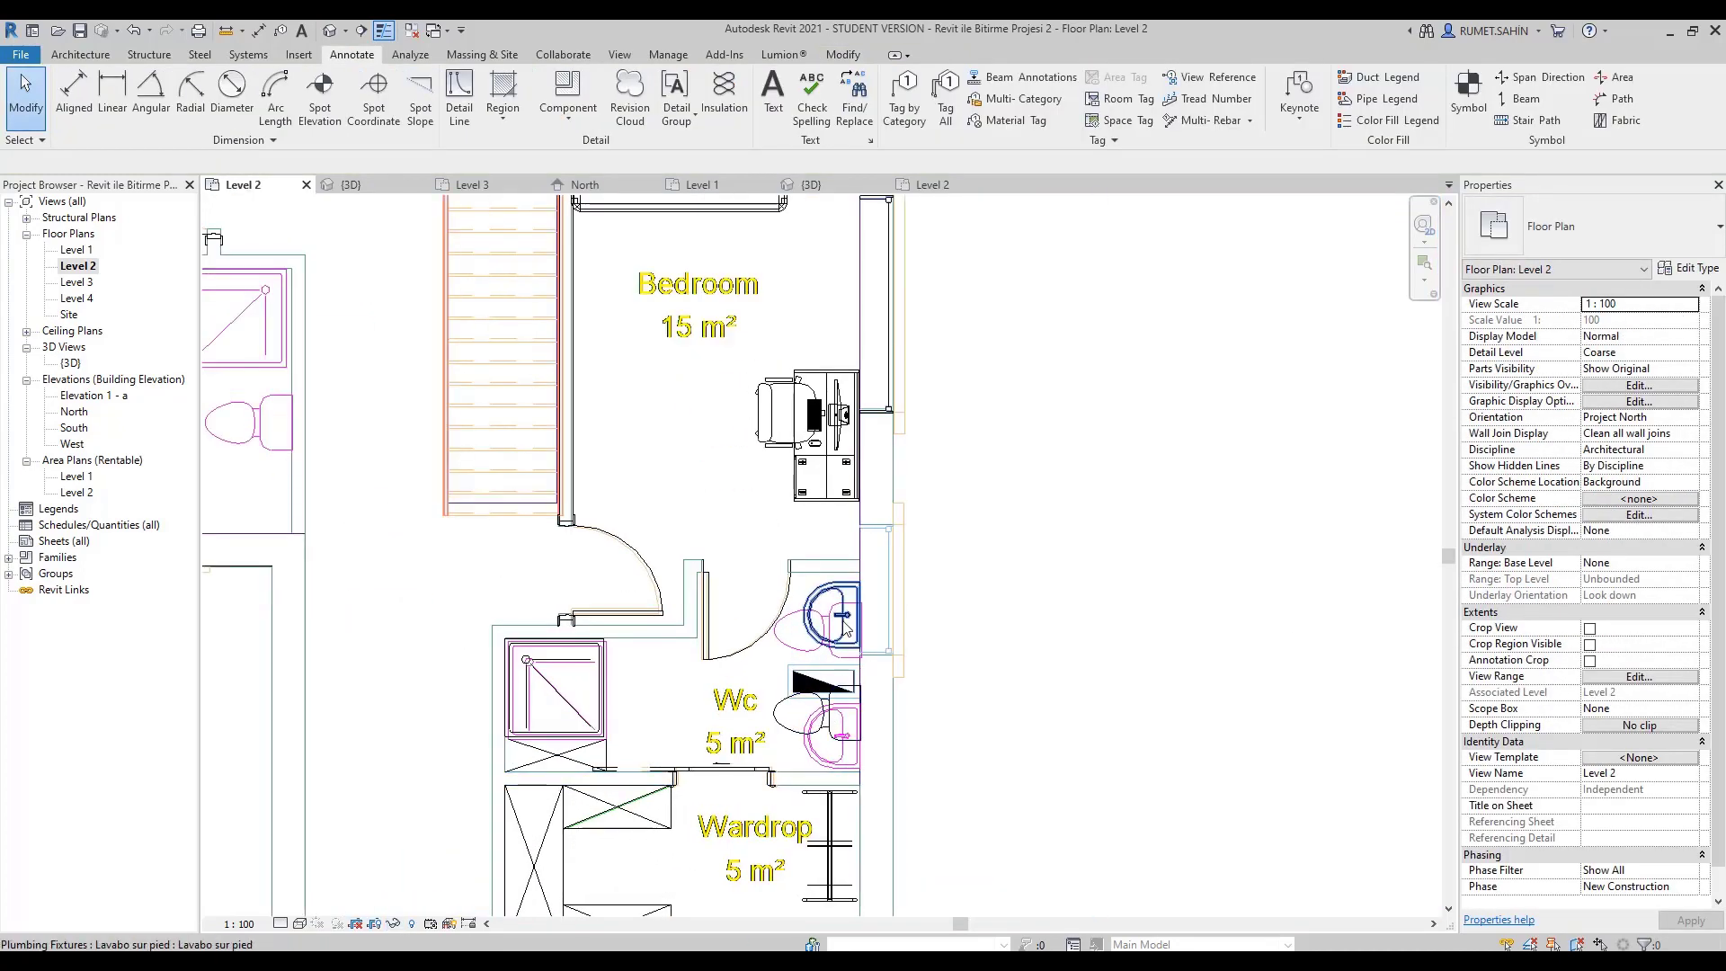
{"action": "left_click_drag", "start_coordinate": [844, 627], "coordinate": [842, 743]}
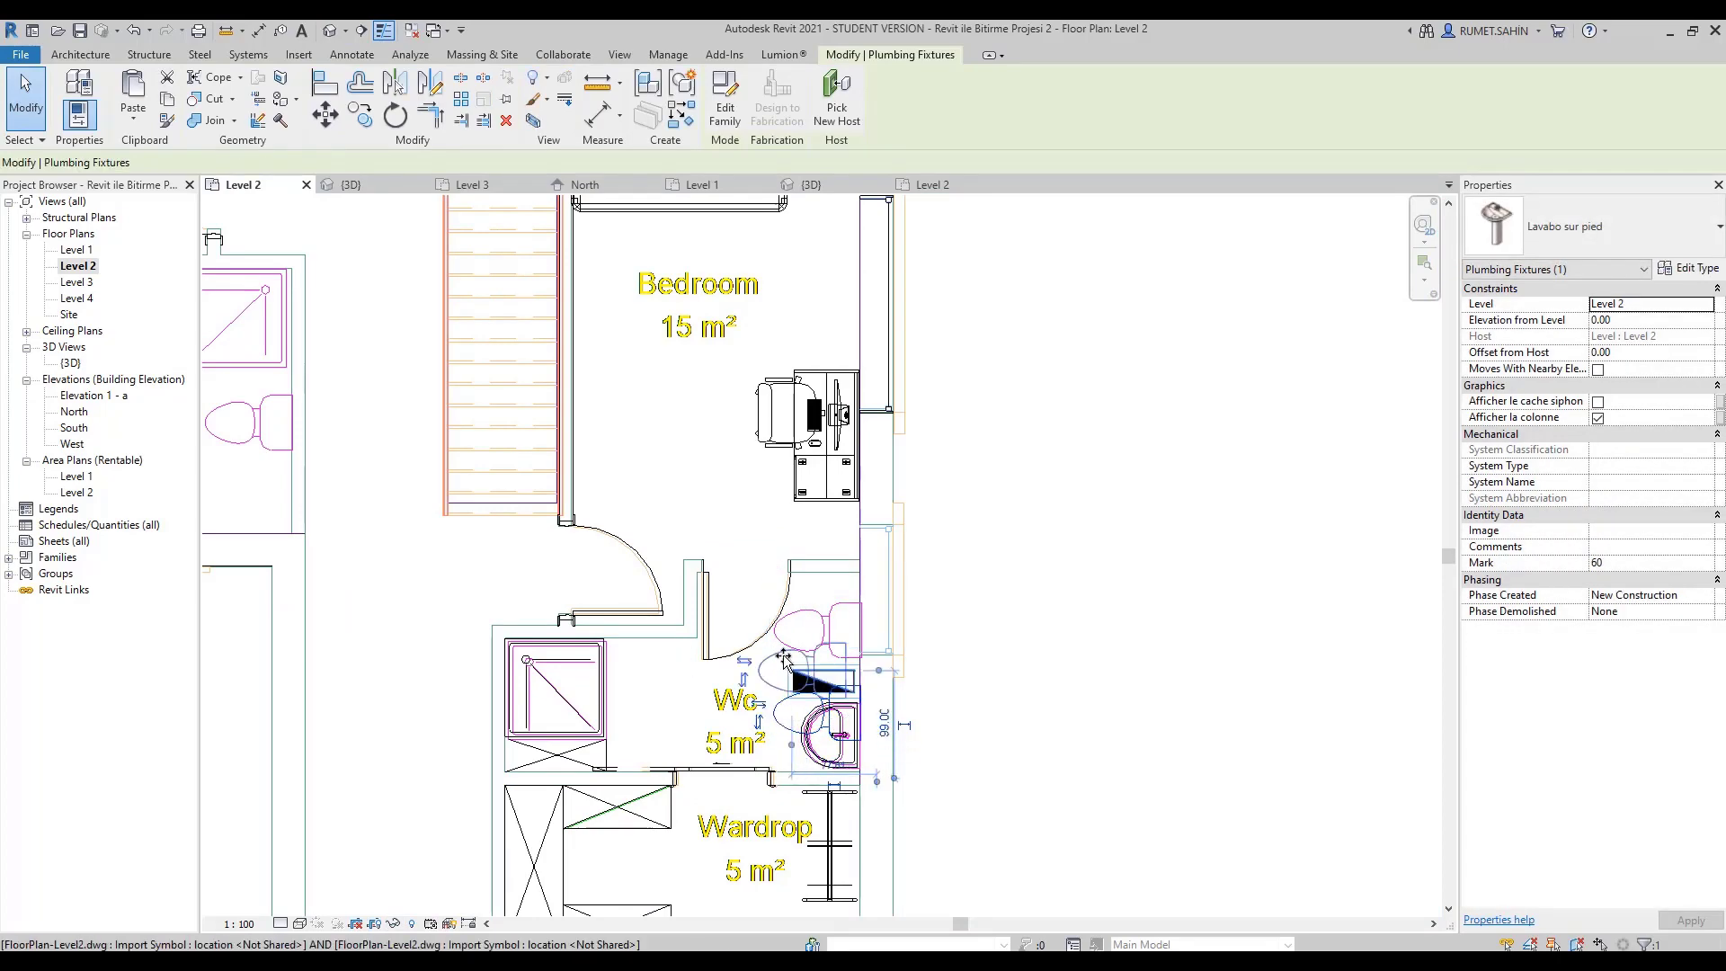
{"action": "left_click", "coordinate": [845, 620]}
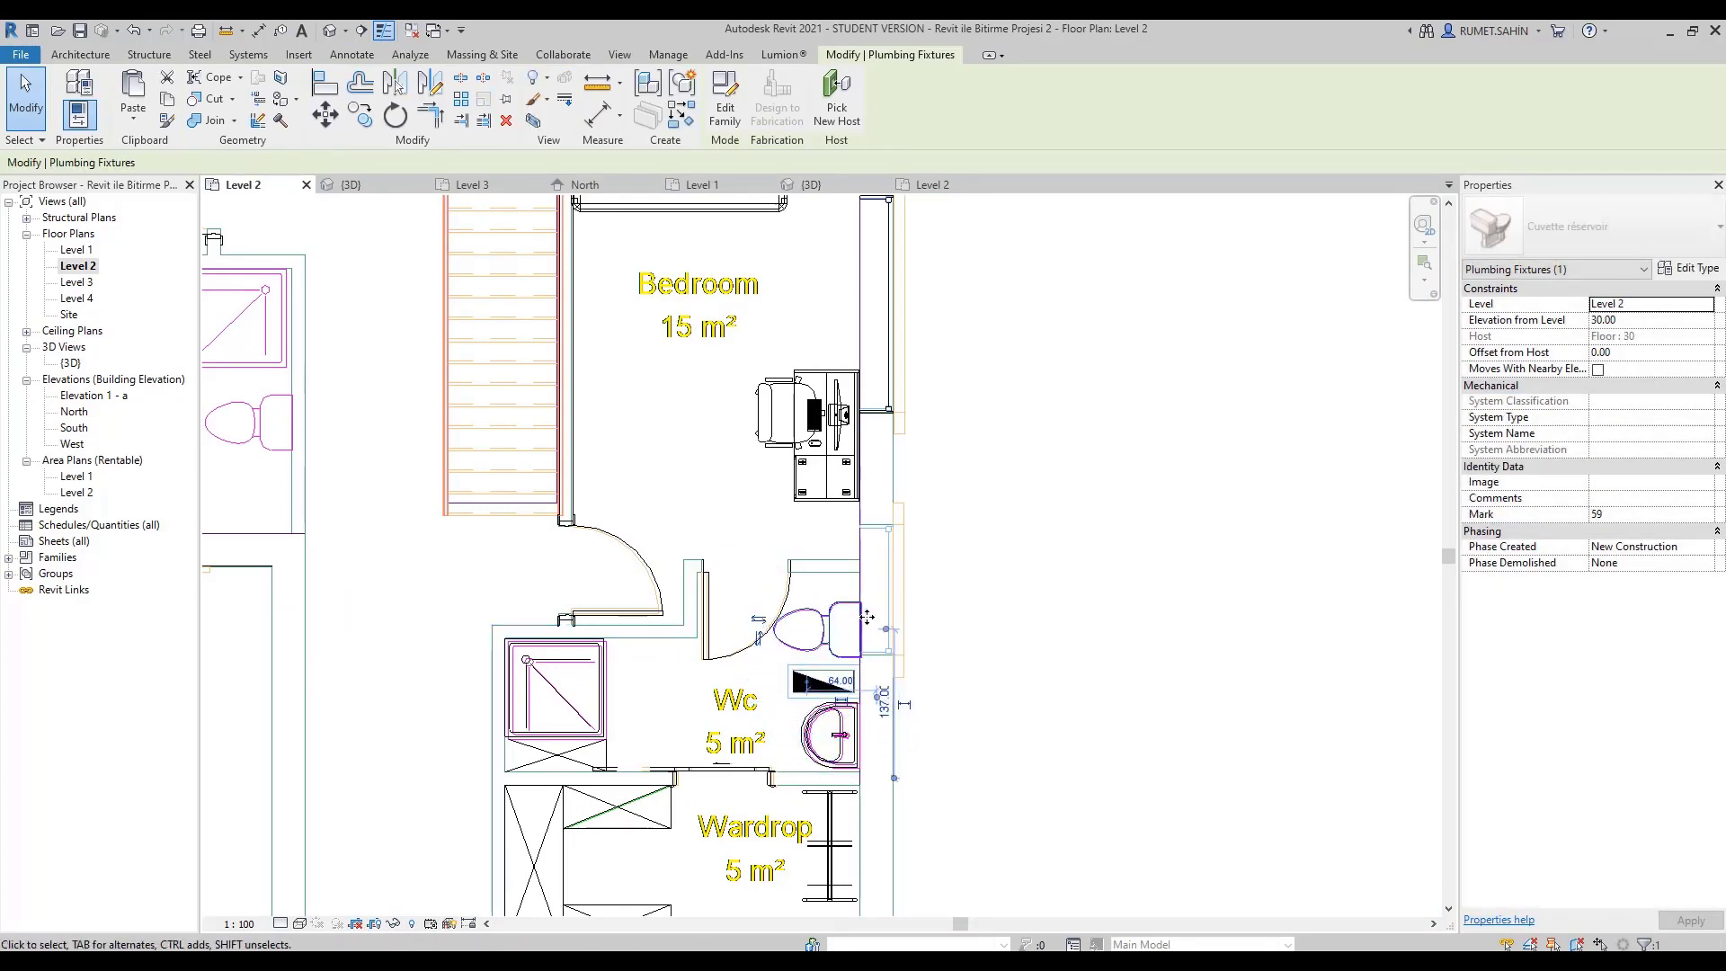
{"action": "left_click", "coordinate": [1069, 535]}
{"action": "scroll", "coordinate": [854, 687], "scroll_direction": "down", "scroll_amount": 2}
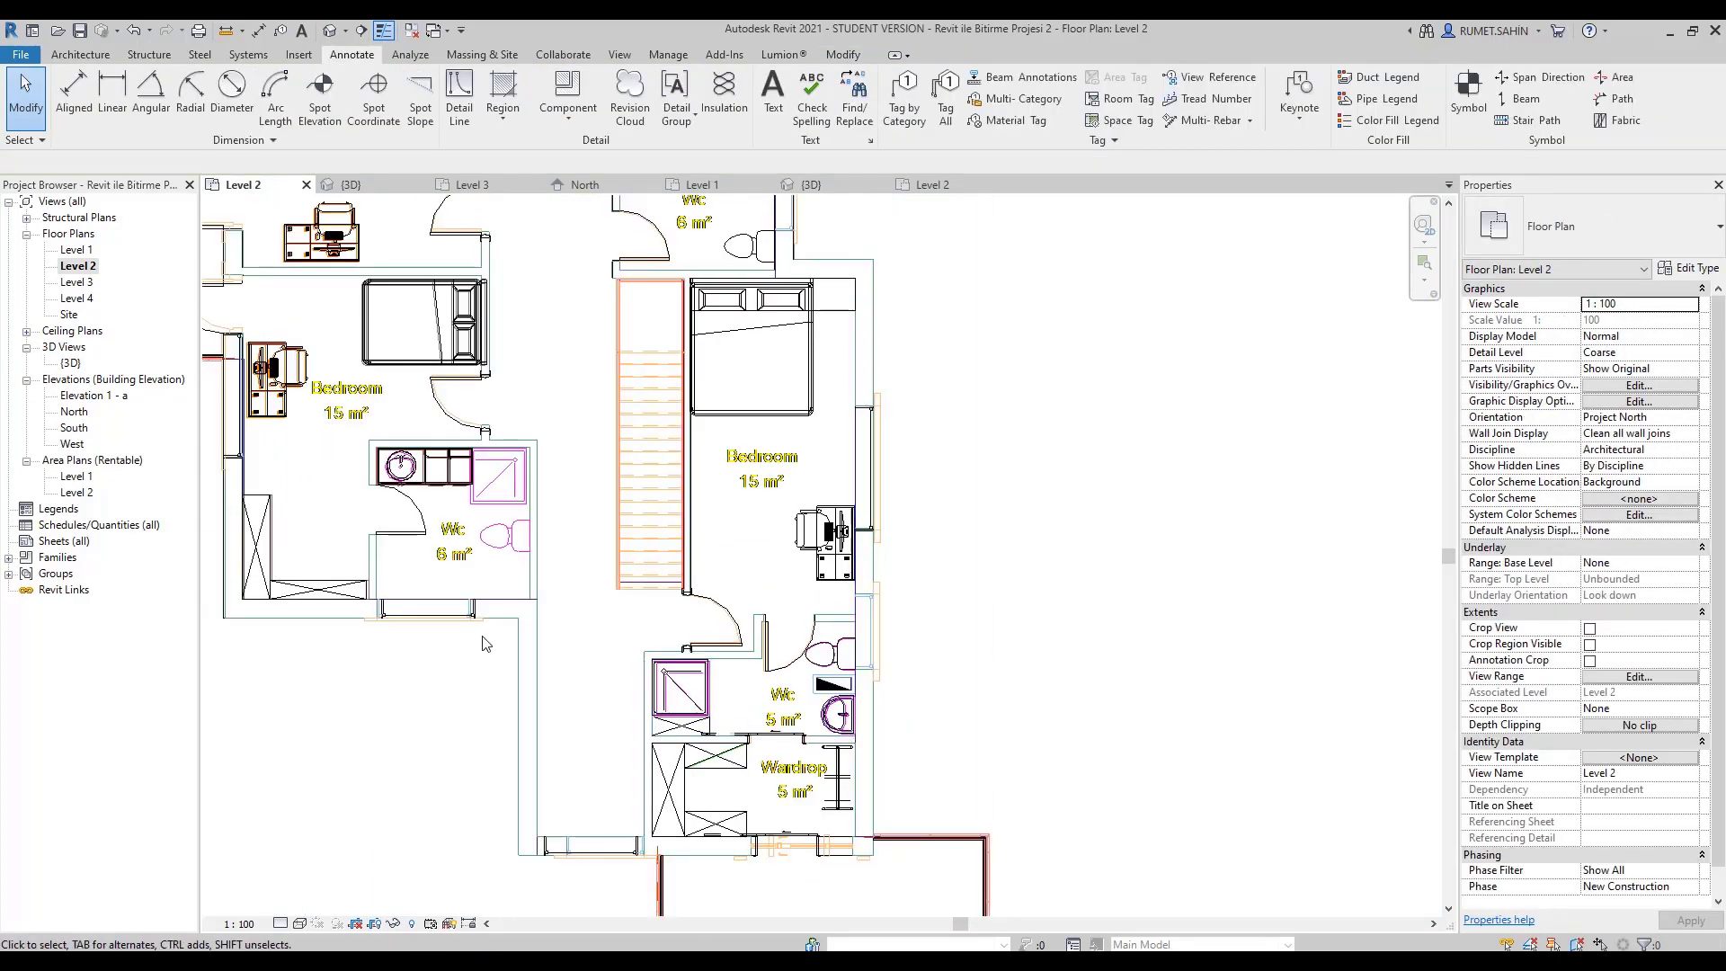
{"action": "scroll", "coordinate": [482, 644], "scroll_direction": "down", "scroll_amount": 3}
{"action": "key", "text": "ctrl+Tab"}
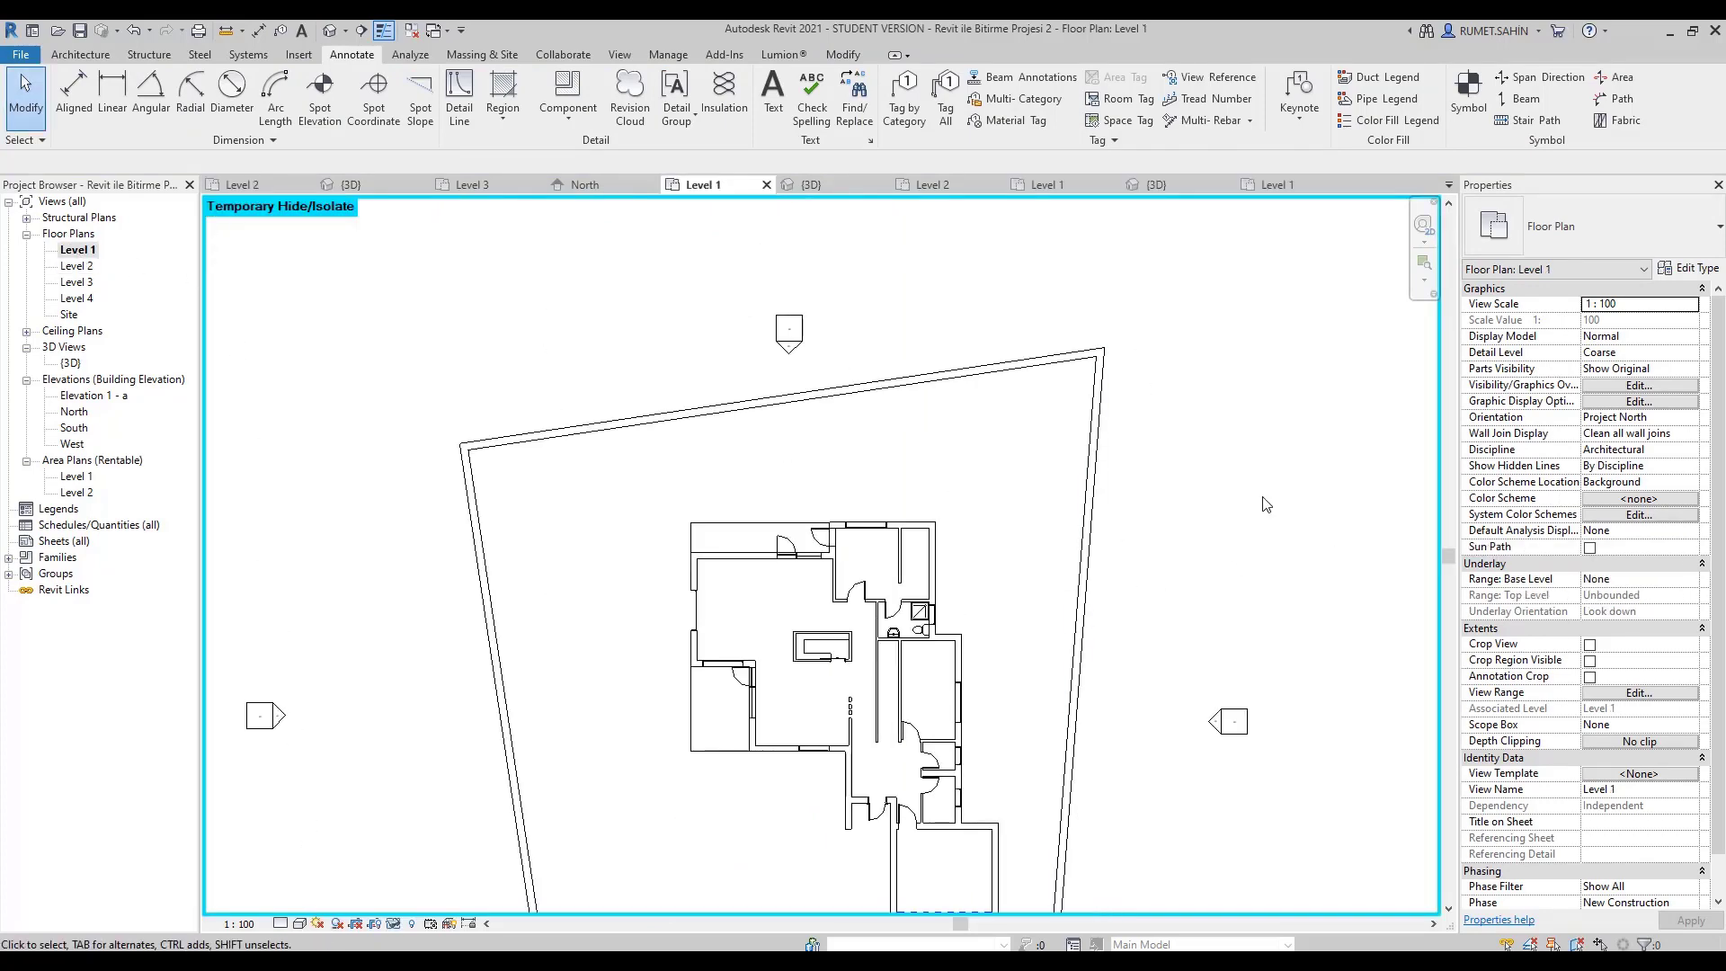
Move the bed into the Level 1 bedroom.
{"action": "scroll", "coordinate": [1263, 479], "scroll_direction": "up", "scroll_amount": 3}
{"action": "middle_click_drag", "start_coordinate": [963, 539], "coordinate": [674, 404]}
{"action": "scroll", "coordinate": [674, 404], "scroll_direction": "up", "scroll_amount": 2}
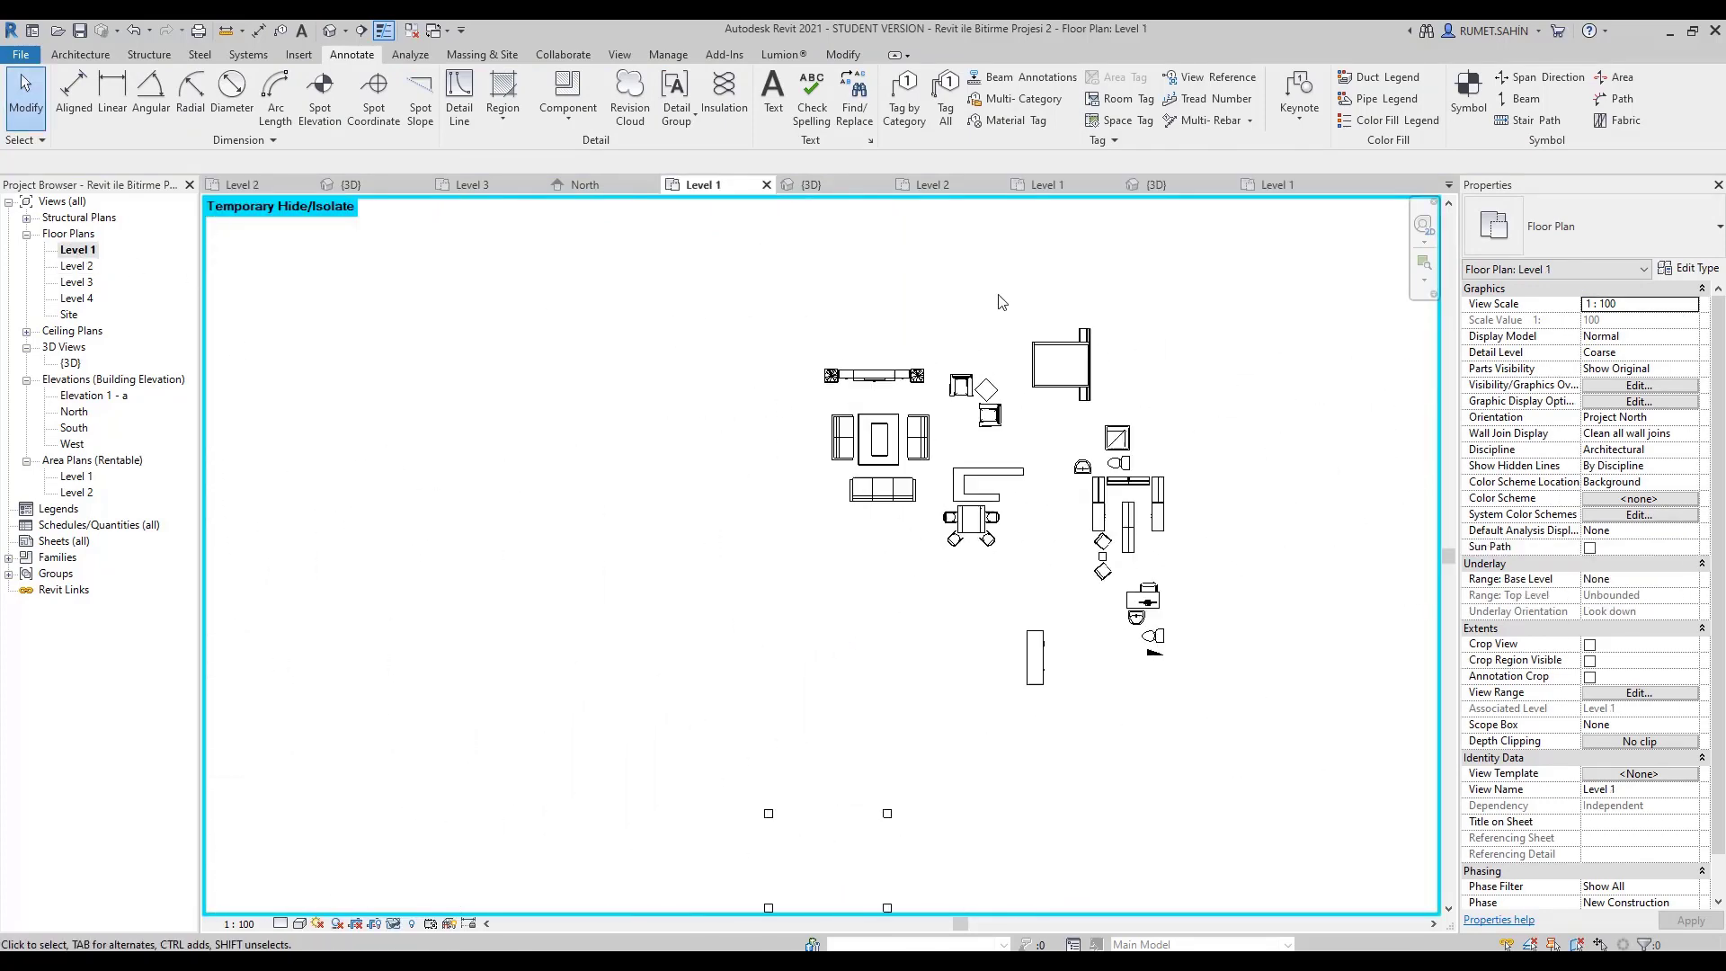
{"action": "middle_click_drag", "start_coordinate": [989, 341], "coordinate": [879, 320]}
{"action": "scroll", "coordinate": [879, 320], "scroll_direction": "up", "scroll_amount": 1}
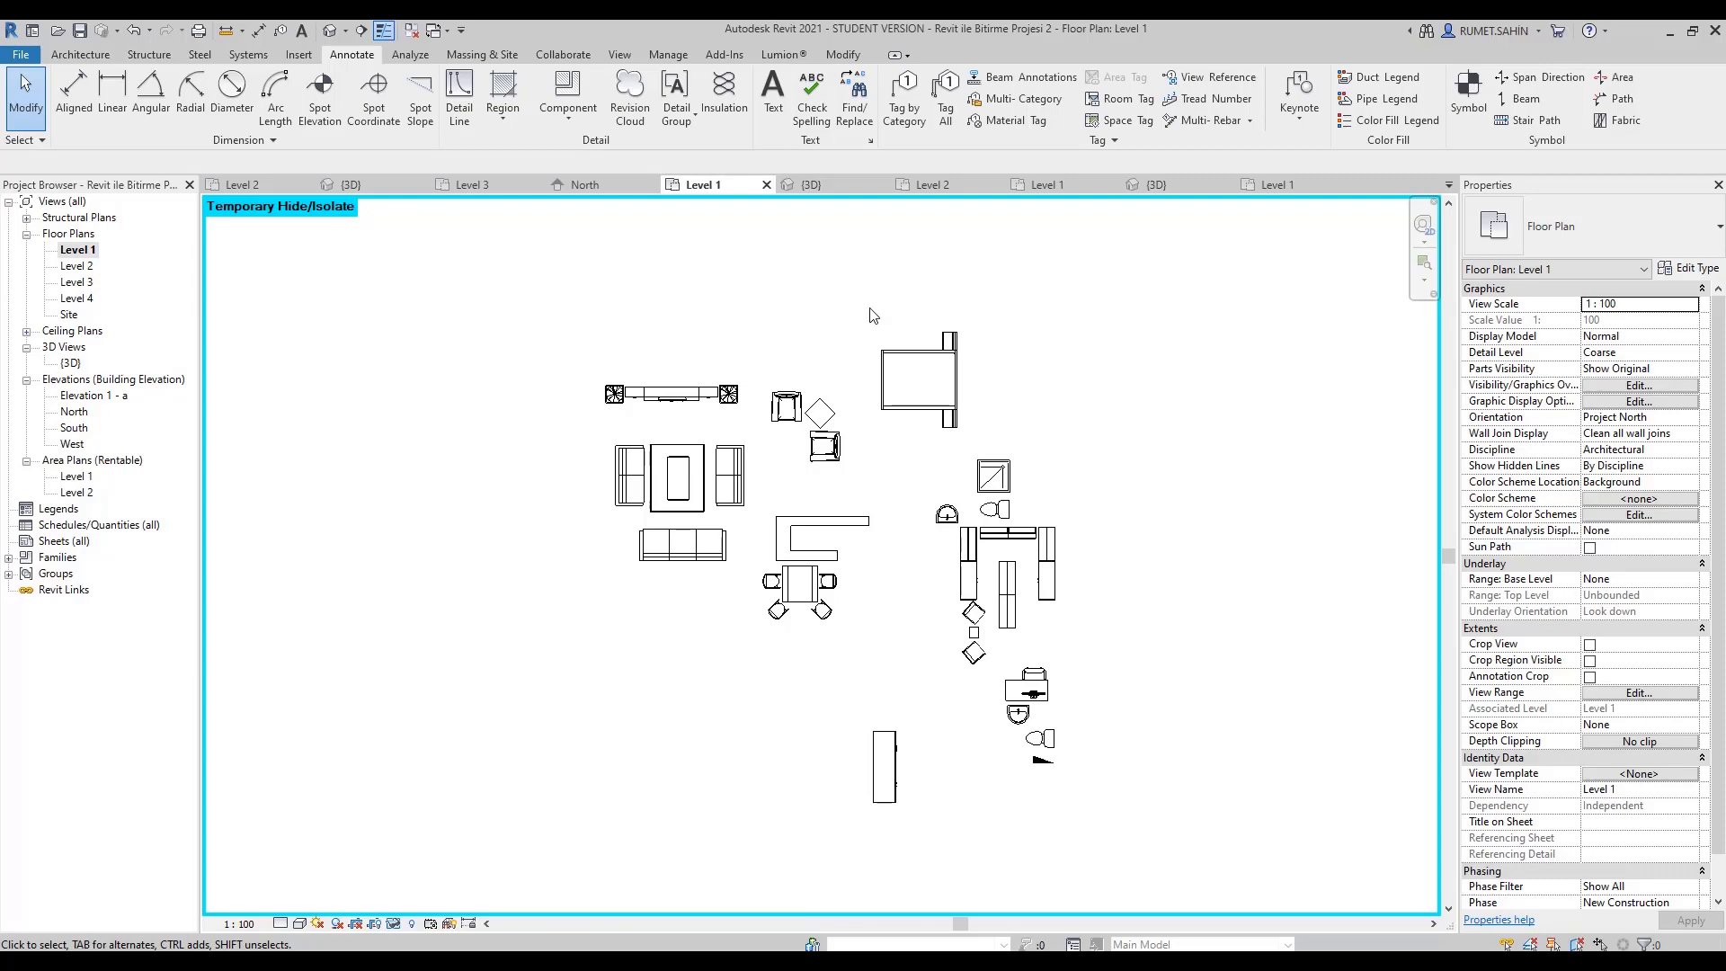
{"action": "left_click_drag", "start_coordinate": [1027, 447], "coordinate": [1023, 444]}
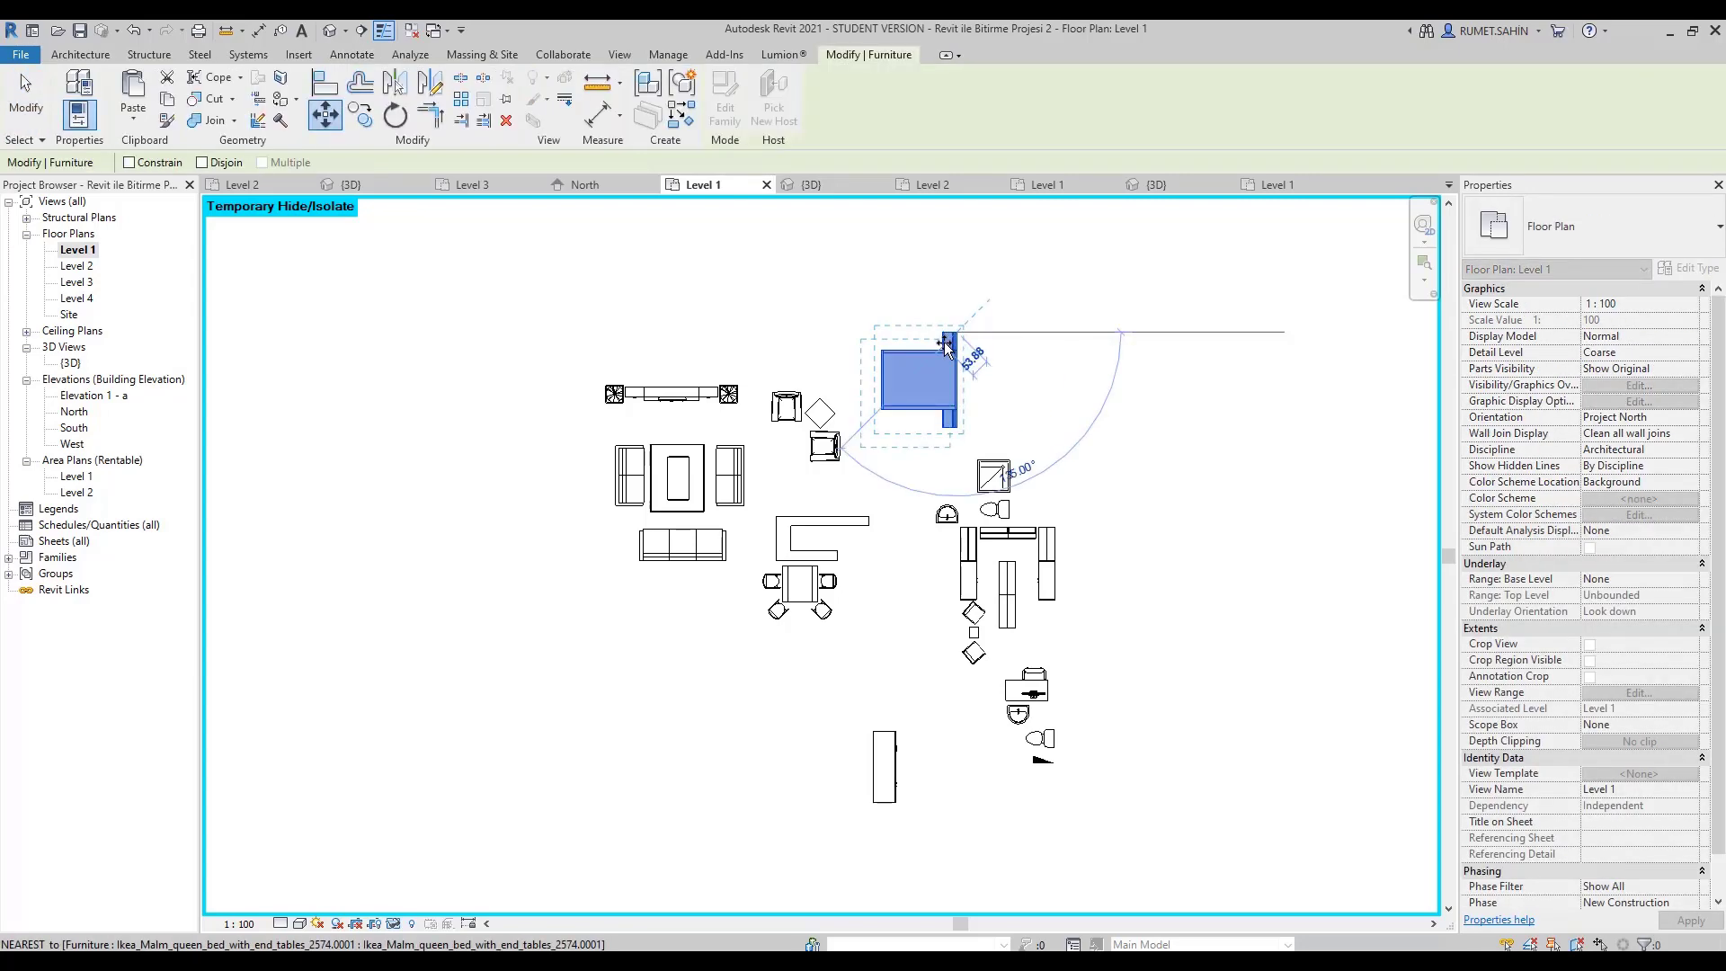
{"action": "scroll", "coordinate": [945, 346], "scroll_direction": "down", "scroll_amount": 4}
{"action": "scroll", "coordinate": [886, 482], "scroll_direction": "up", "scroll_amount": 2}
{"action": "scroll", "coordinate": [719, 270], "scroll_direction": "up", "scroll_amount": 2}
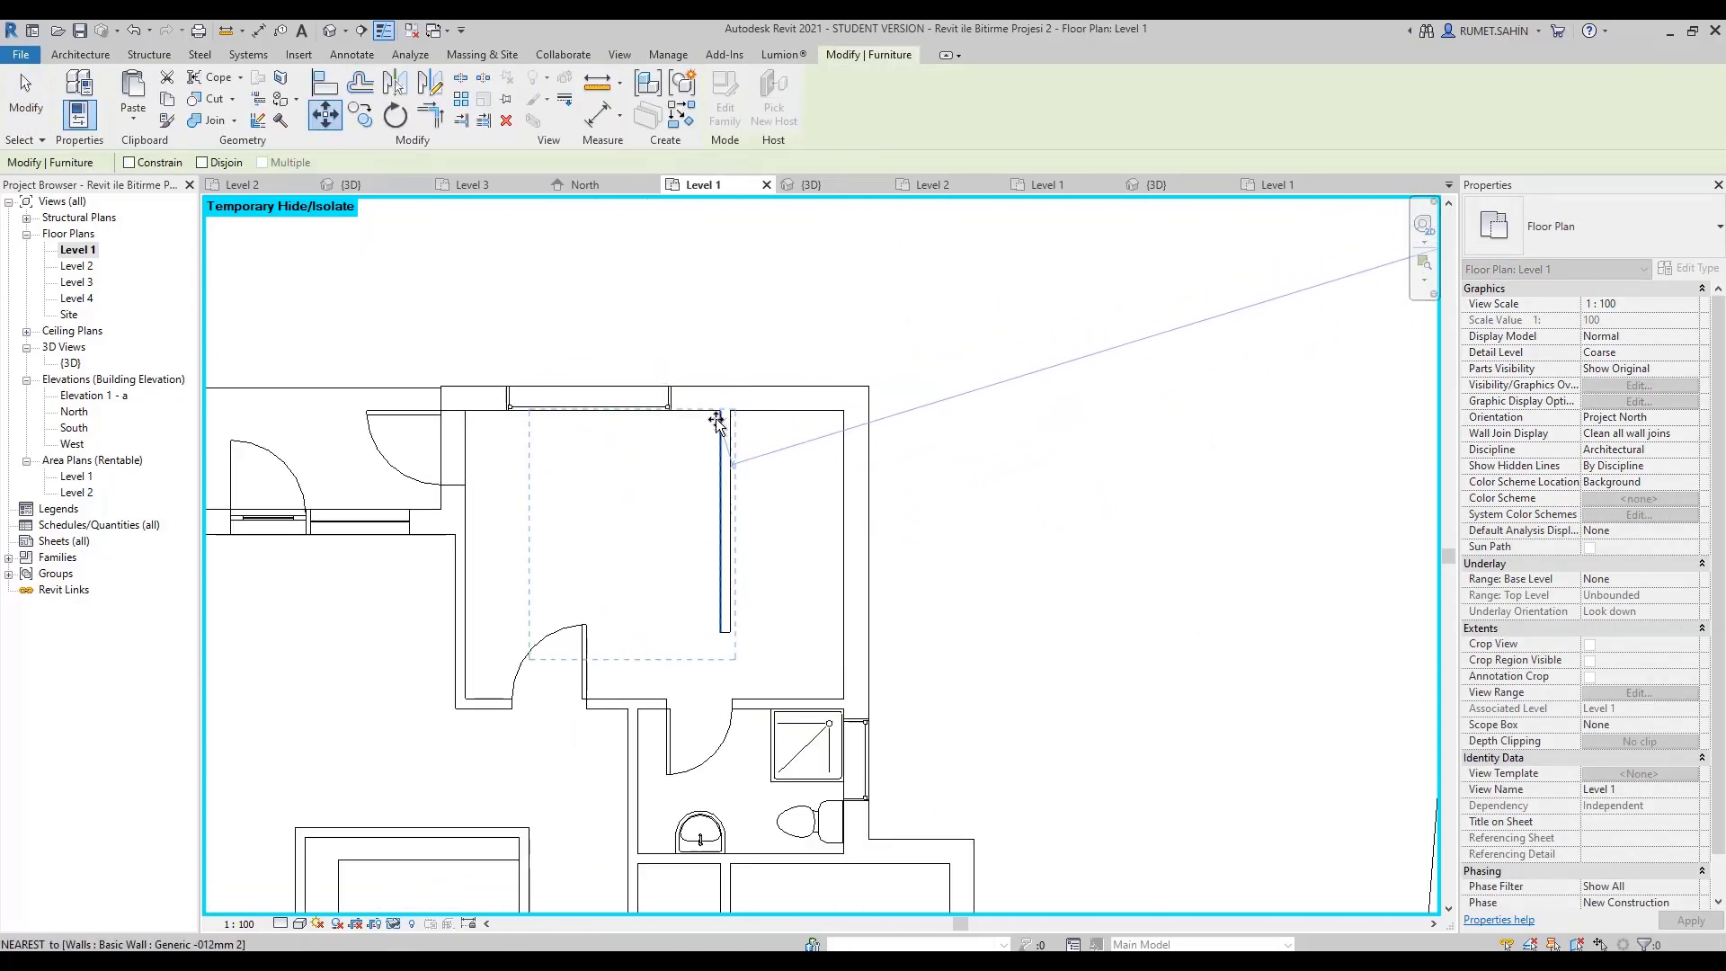
{"action": "left_click", "coordinate": [716, 422]}
{"action": "left_click", "coordinate": [803, 477]}
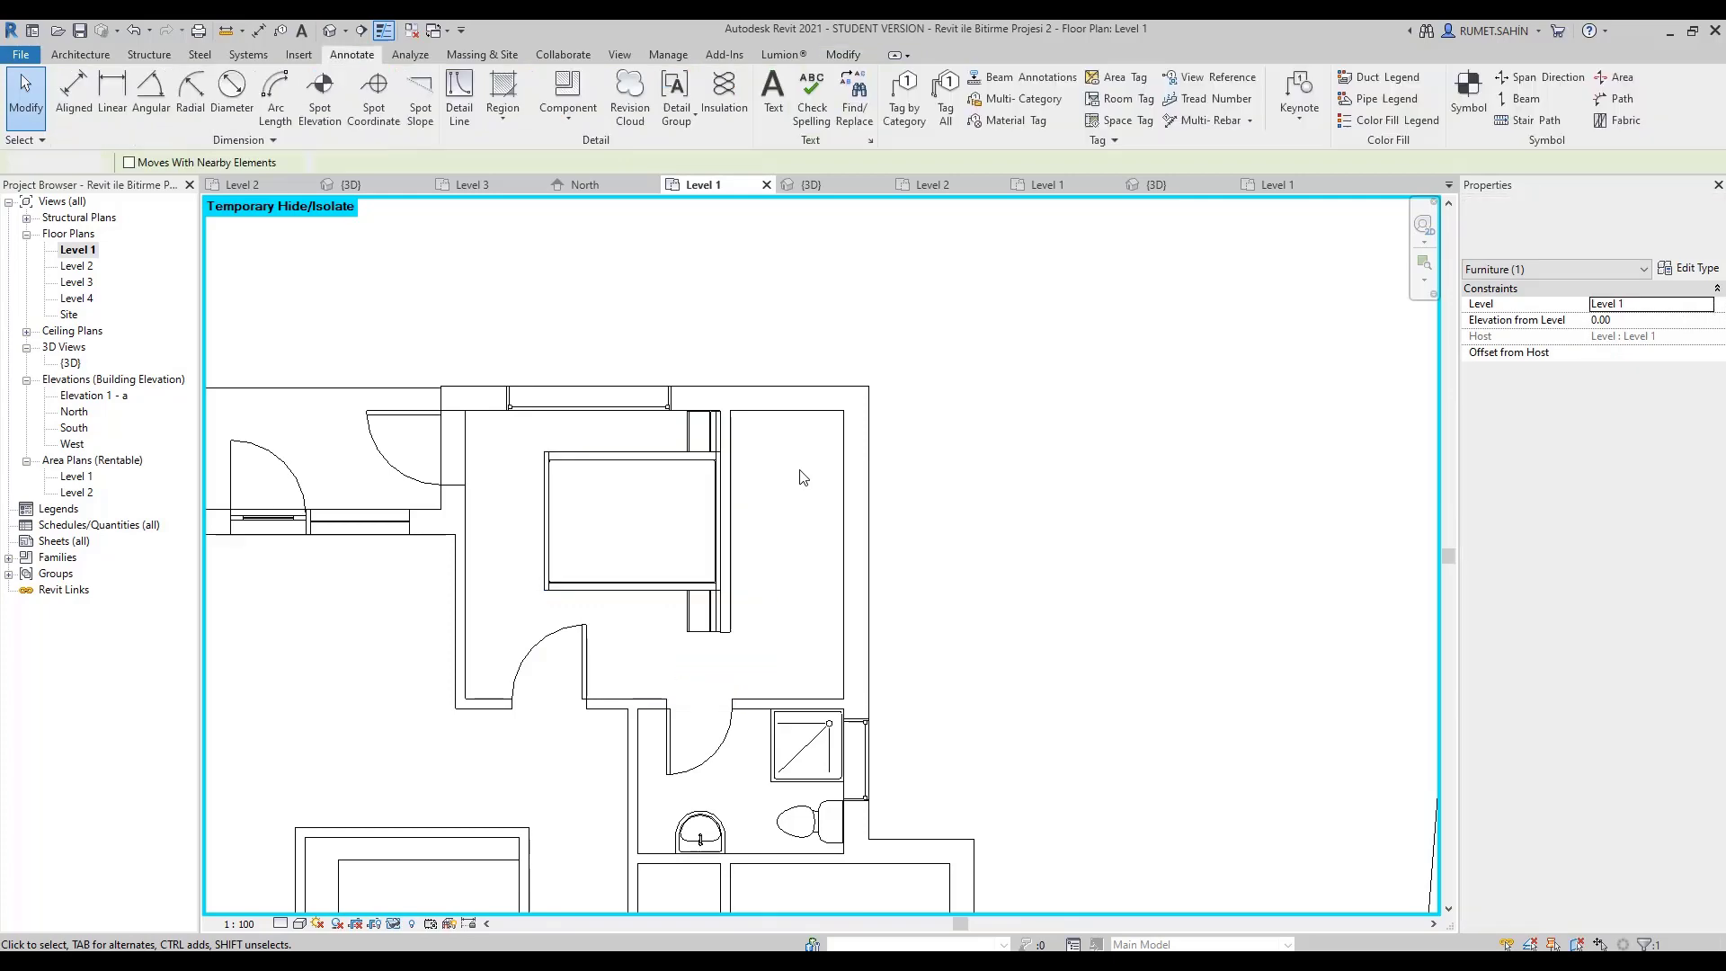
Move the living-room furniture with MV so its corner meets the kitchen counter corner.
{"action": "scroll", "coordinate": [802, 477], "scroll_direction": "down", "scroll_amount": 3}
{"action": "scroll", "coordinate": [899, 404], "scroll_direction": "down", "scroll_amount": 2}
{"action": "scroll", "coordinate": [836, 342], "scroll_direction": "up", "scroll_amount": 2}
{"action": "scroll", "coordinate": [835, 321], "scroll_direction": "up", "scroll_amount": 2}
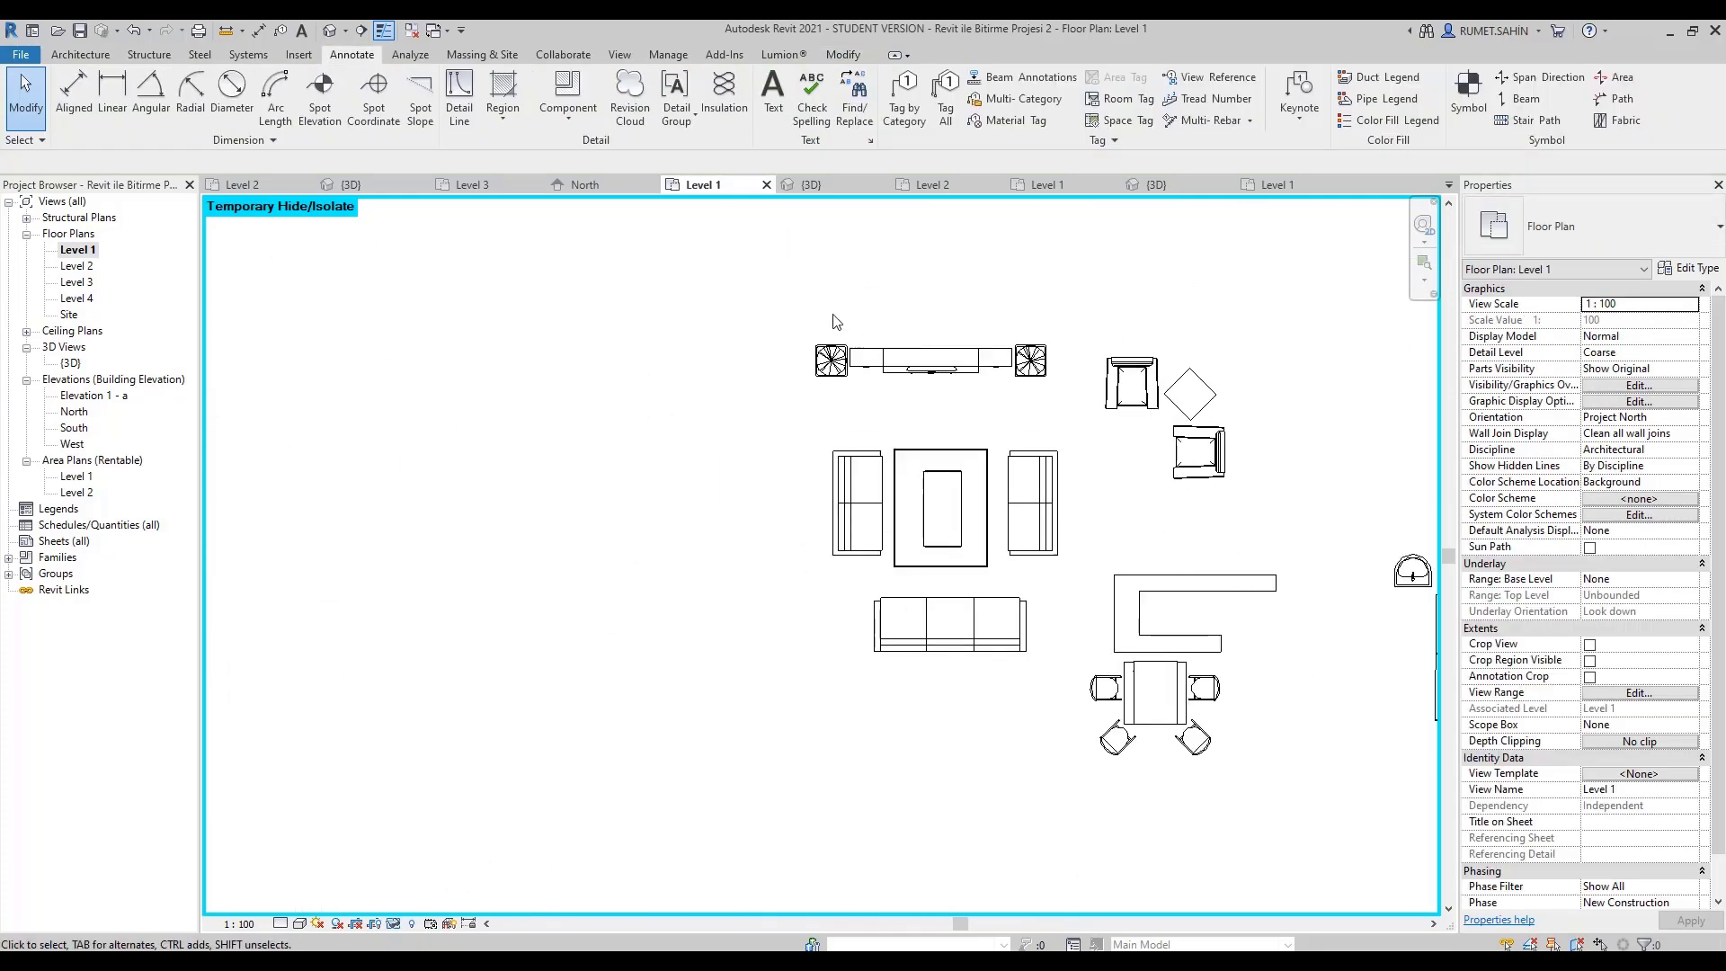
{"action": "left_click_drag", "start_coordinate": [836, 320], "coordinate": [1329, 815]}
{"action": "key", "text": "m"}
{"action": "key", "text": "v"}
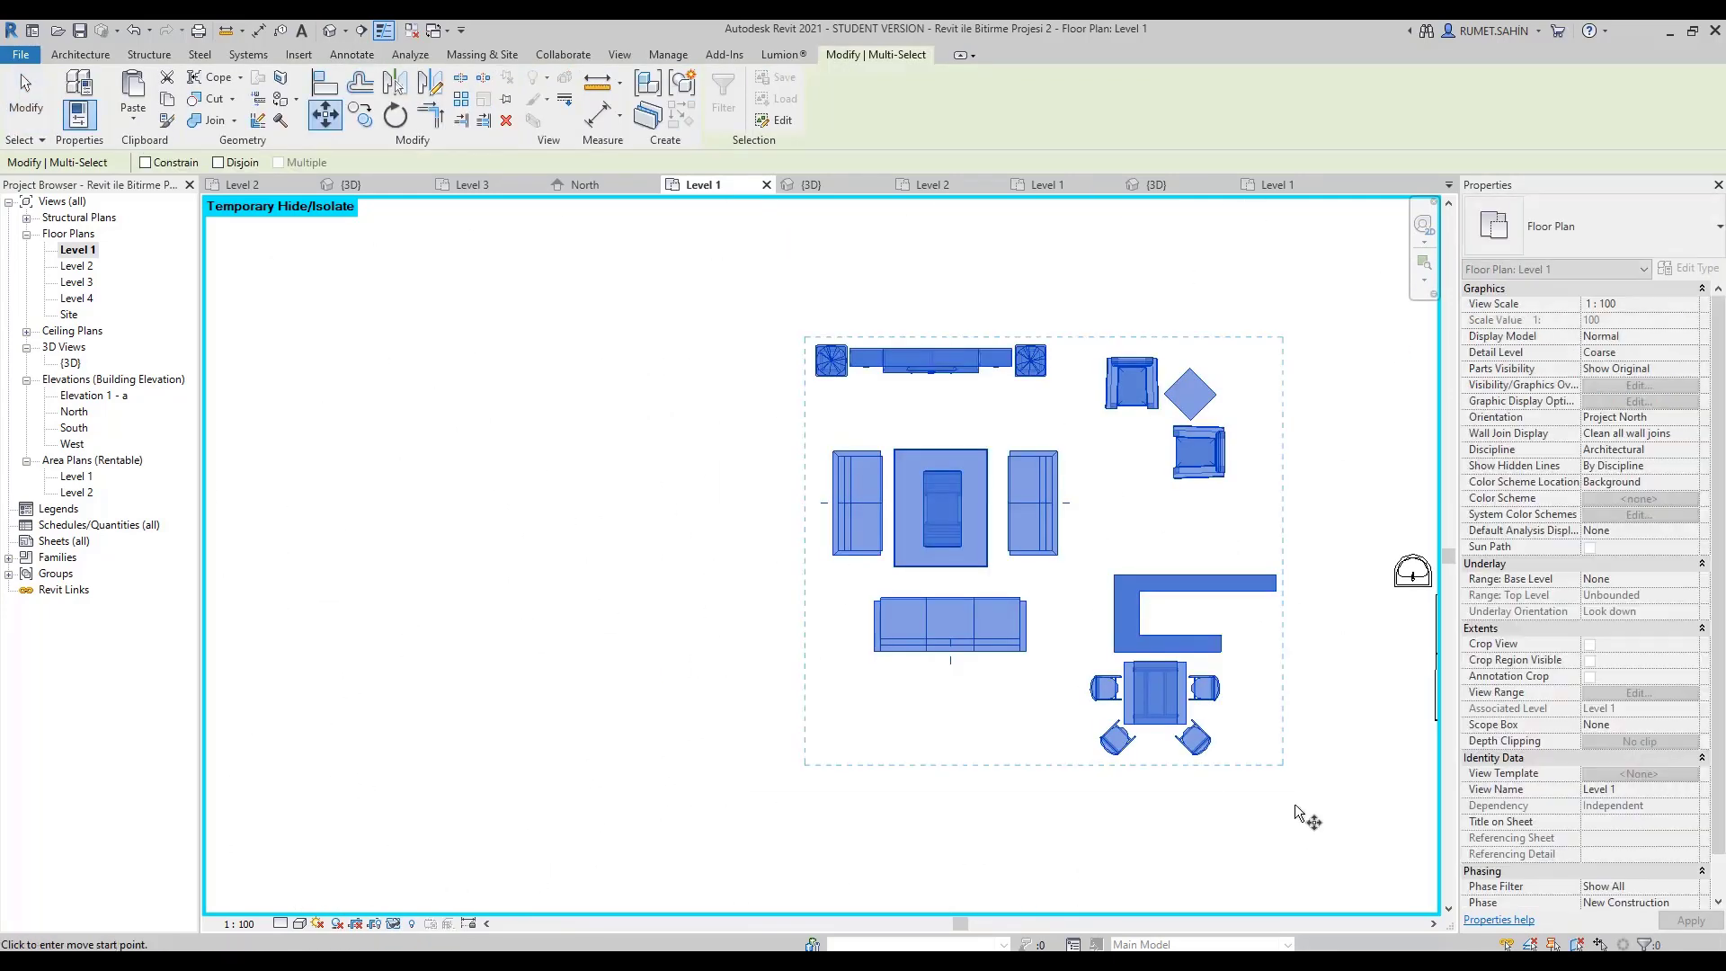
{"action": "left_click", "coordinate": [1281, 583]}
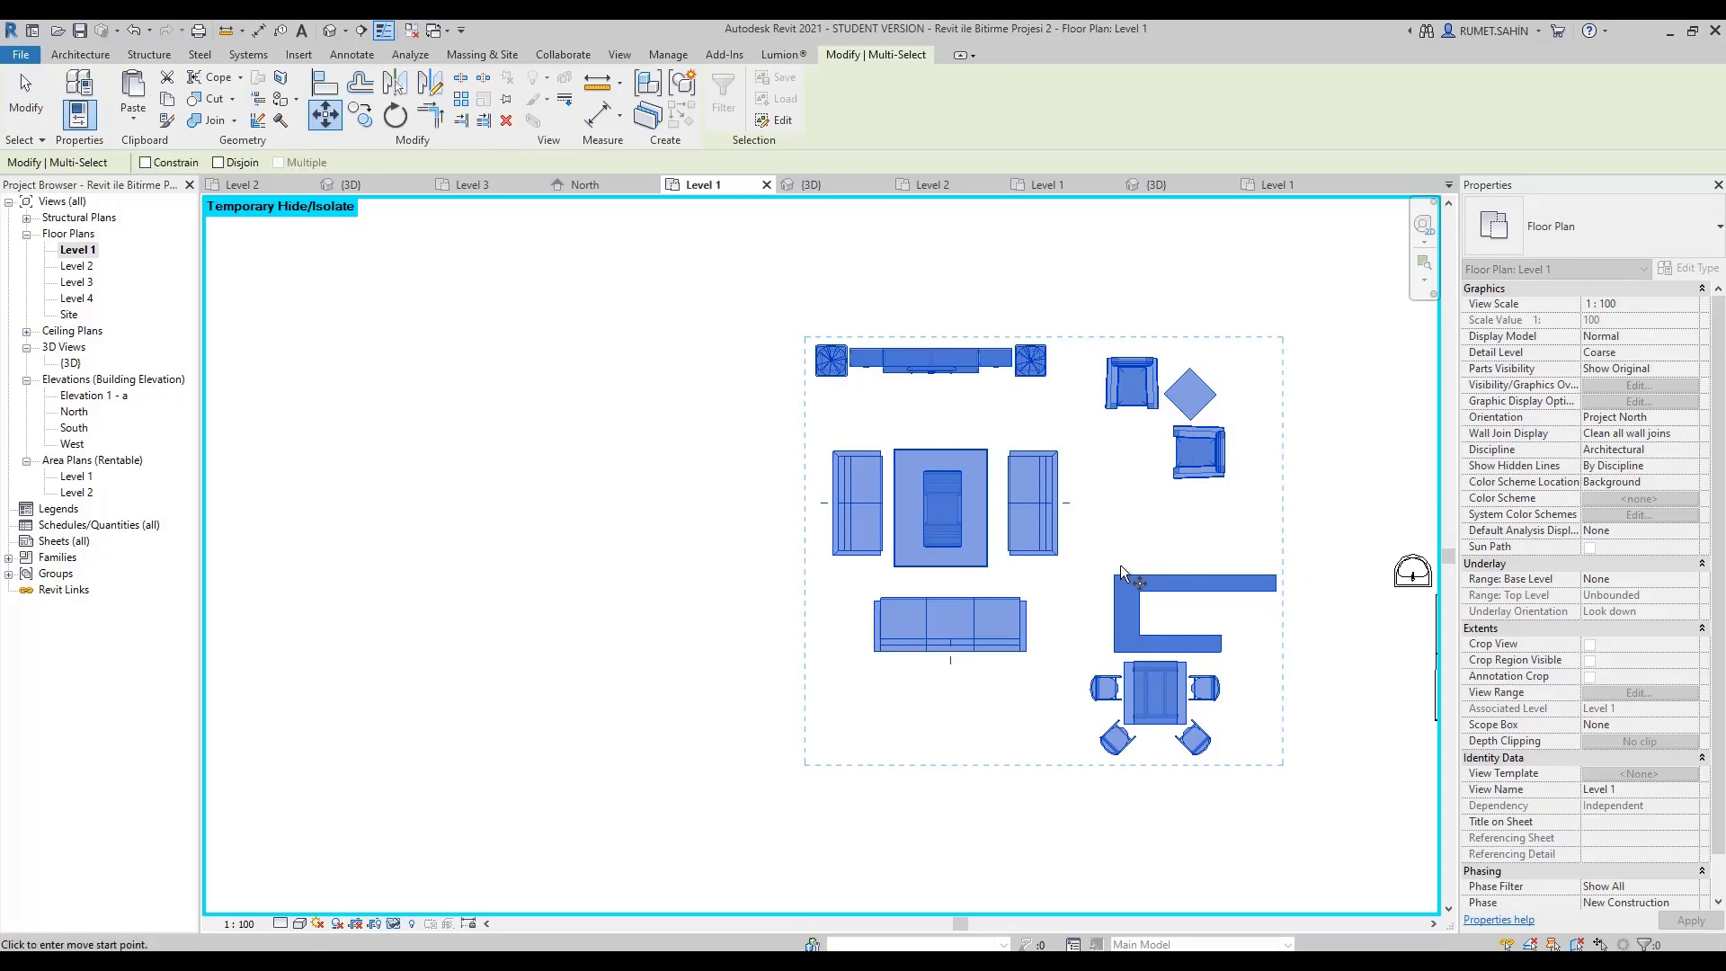
{"action": "scroll", "coordinate": [893, 628], "scroll_direction": "down", "scroll_amount": 4}
{"action": "scroll", "coordinate": [689, 663], "scroll_direction": "up", "scroll_amount": 2}
{"action": "scroll", "coordinate": [674, 338], "scroll_direction": "up", "scroll_amount": 2}
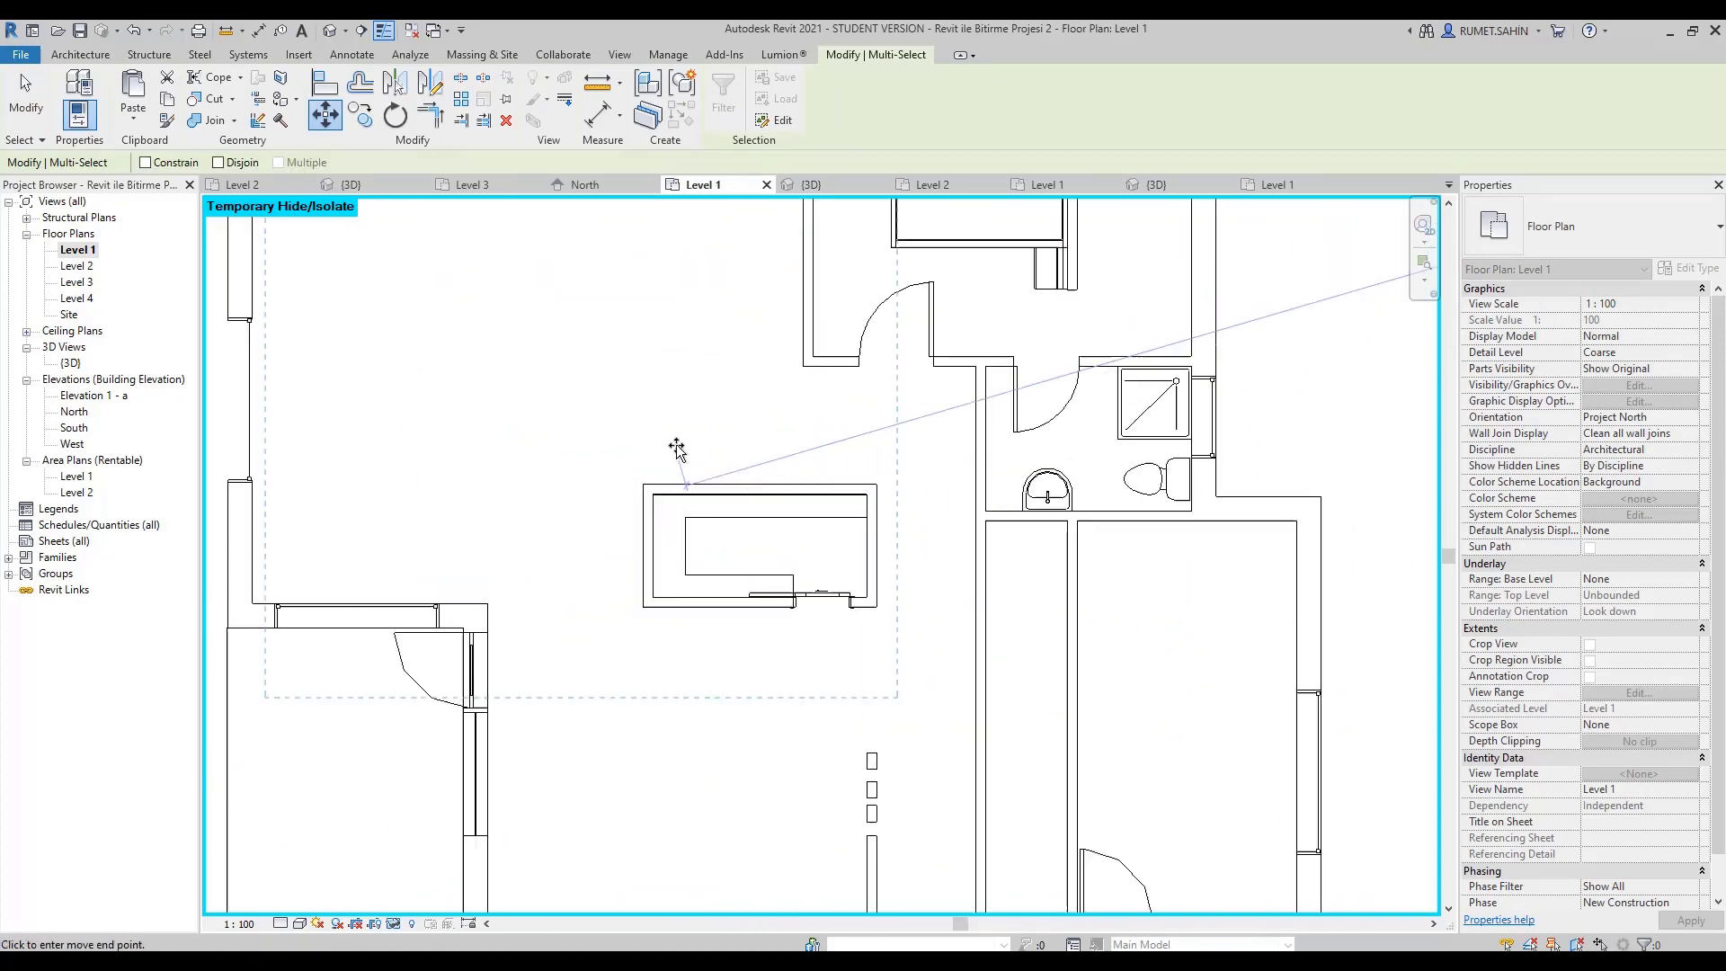
{"action": "scroll", "coordinate": [656, 500], "scroll_direction": "up", "scroll_amount": 2}
{"action": "left_click", "coordinate": [641, 500]}
{"action": "key", "text": "Escape"}
{"action": "scroll", "coordinate": [994, 569], "scroll_direction": "down", "scroll_amount": 5}
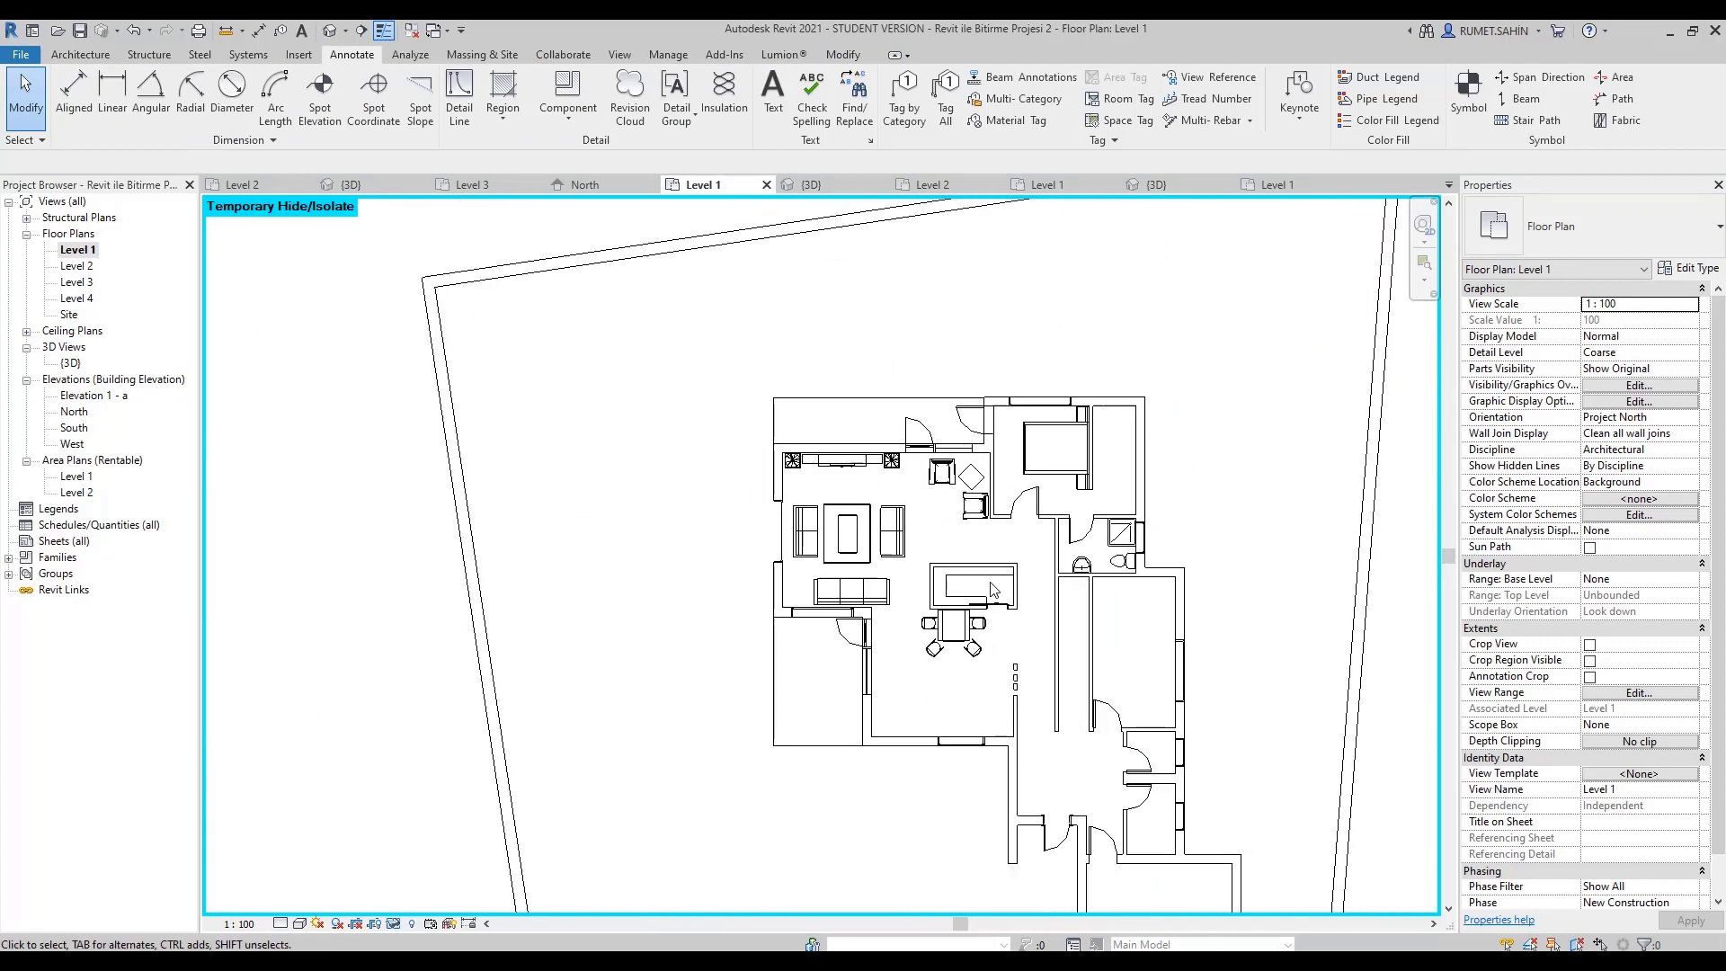
{"action": "scroll", "coordinate": [1159, 650], "scroll_direction": "down", "scroll_amount": 2}
Move the bookshelves, desk, bathroom fixtures and tall cabinet into the right-hand wing.
{"action": "scroll", "coordinate": [1105, 468], "scroll_direction": "up", "scroll_amount": 3}
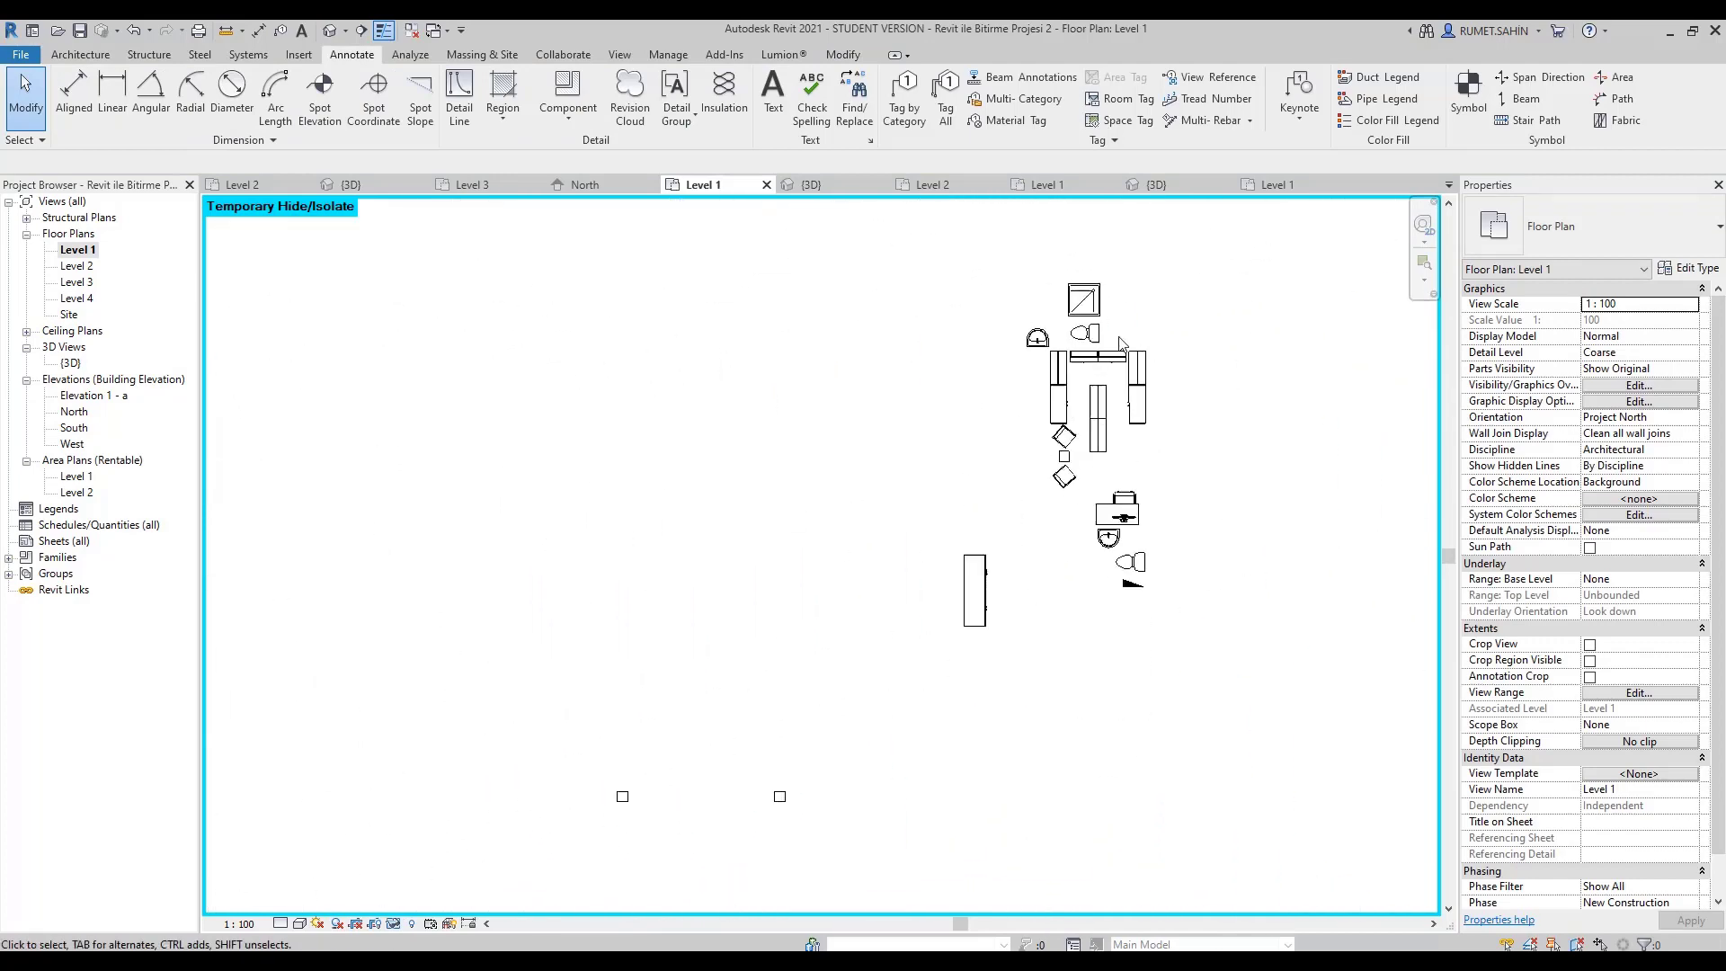
{"action": "scroll", "coordinate": [946, 452], "scroll_direction": "up", "scroll_amount": 2}
{"action": "left_click_drag", "start_coordinate": [742, 313], "coordinate": [1126, 638]}
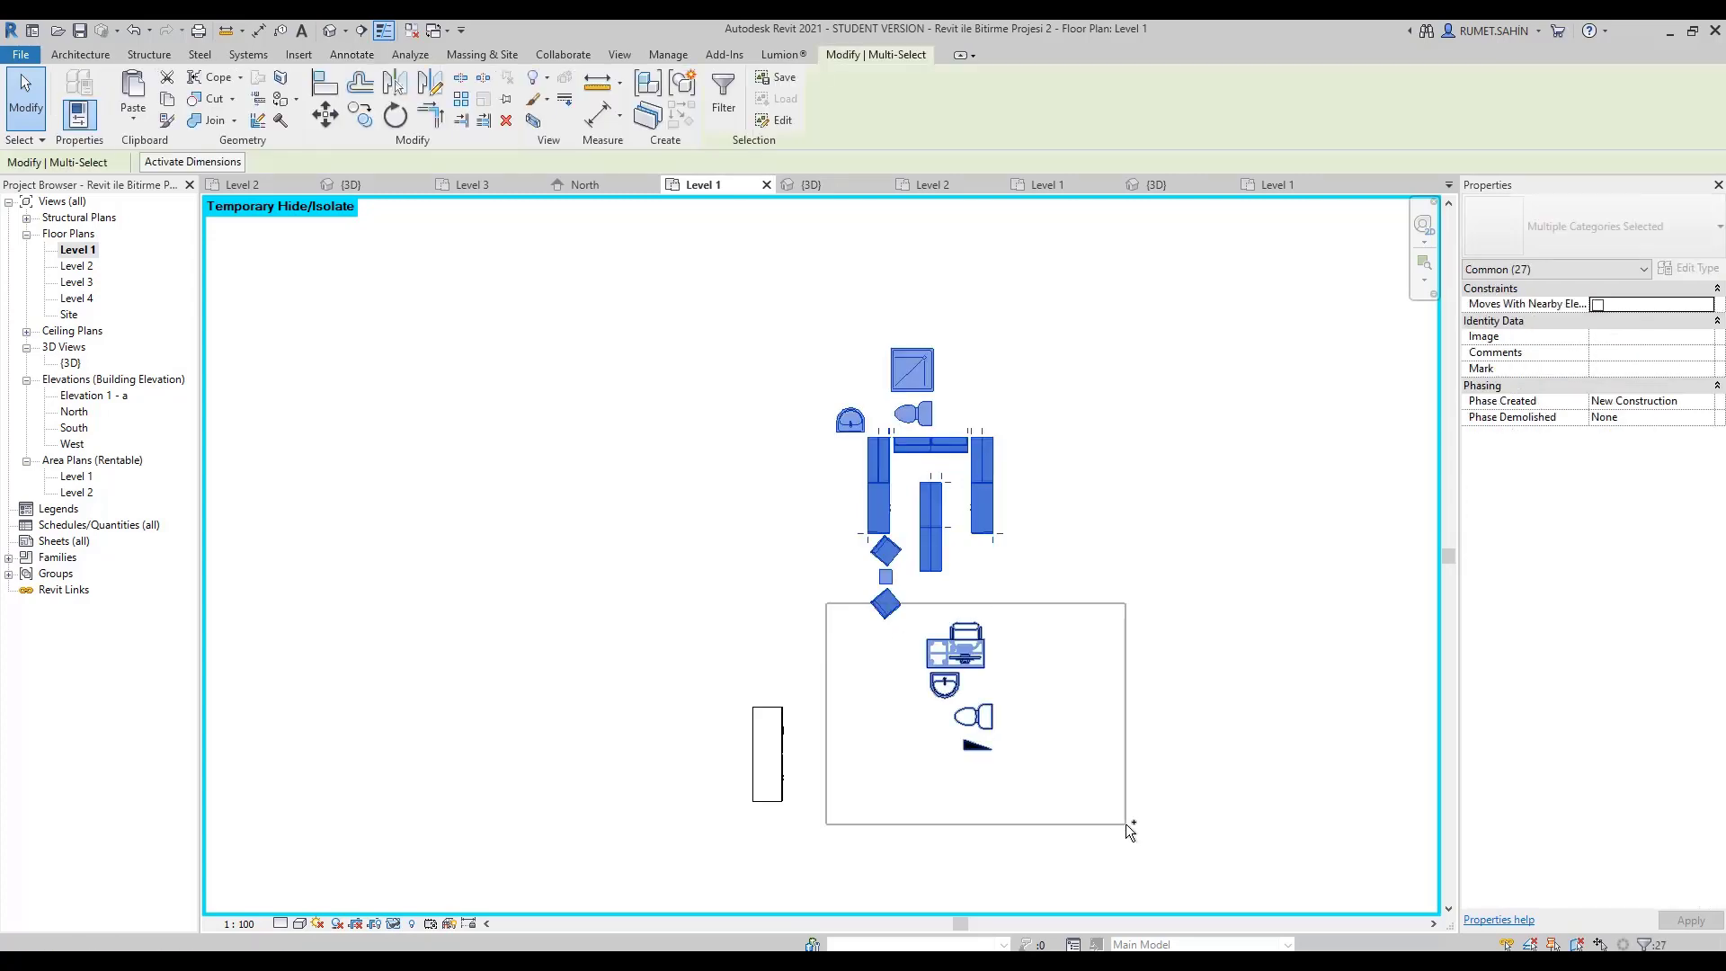
{"action": "left_click_drag", "start_coordinate": [1125, 823], "coordinate": [1125, 823], "text": "ctrl"}
{"action": "left_click_drag", "start_coordinate": [647, 623], "coordinate": [1008, 893], "text": "ctrl"}
{"action": "key", "text": "m"}
{"action": "key", "text": "v"}
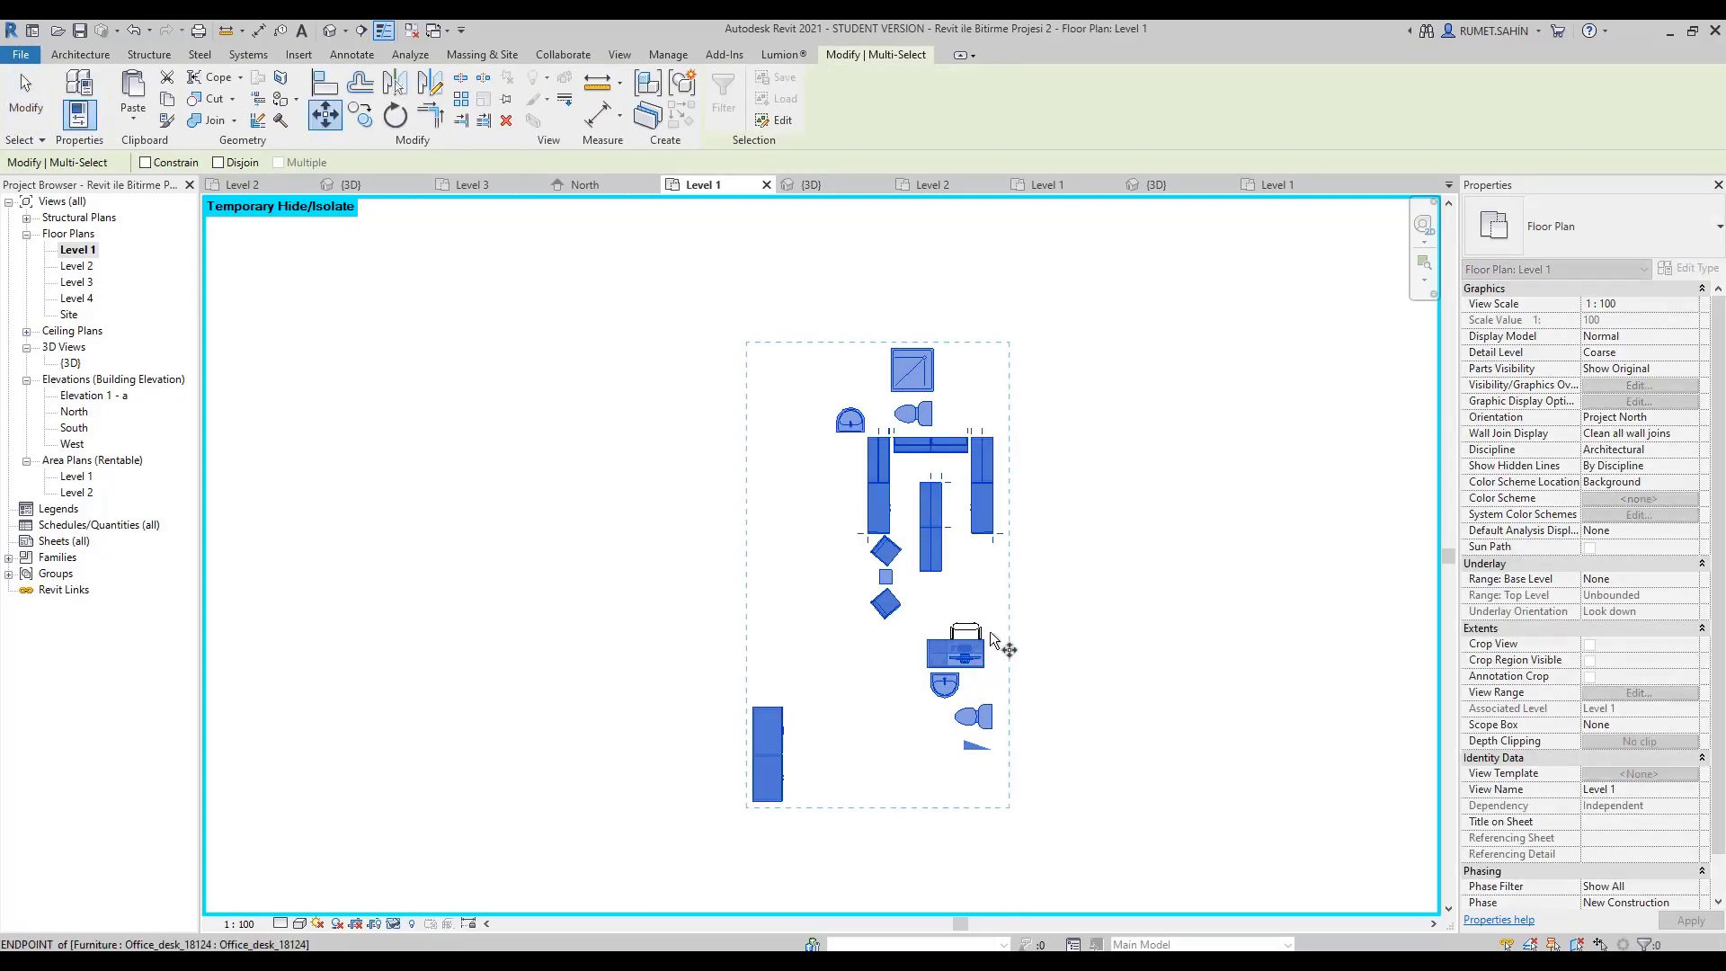
{"action": "scroll", "coordinate": [1003, 550], "scroll_direction": "up", "scroll_amount": 1}
{"action": "scroll", "coordinate": [893, 557], "scroll_direction": "up", "scroll_amount": 2}
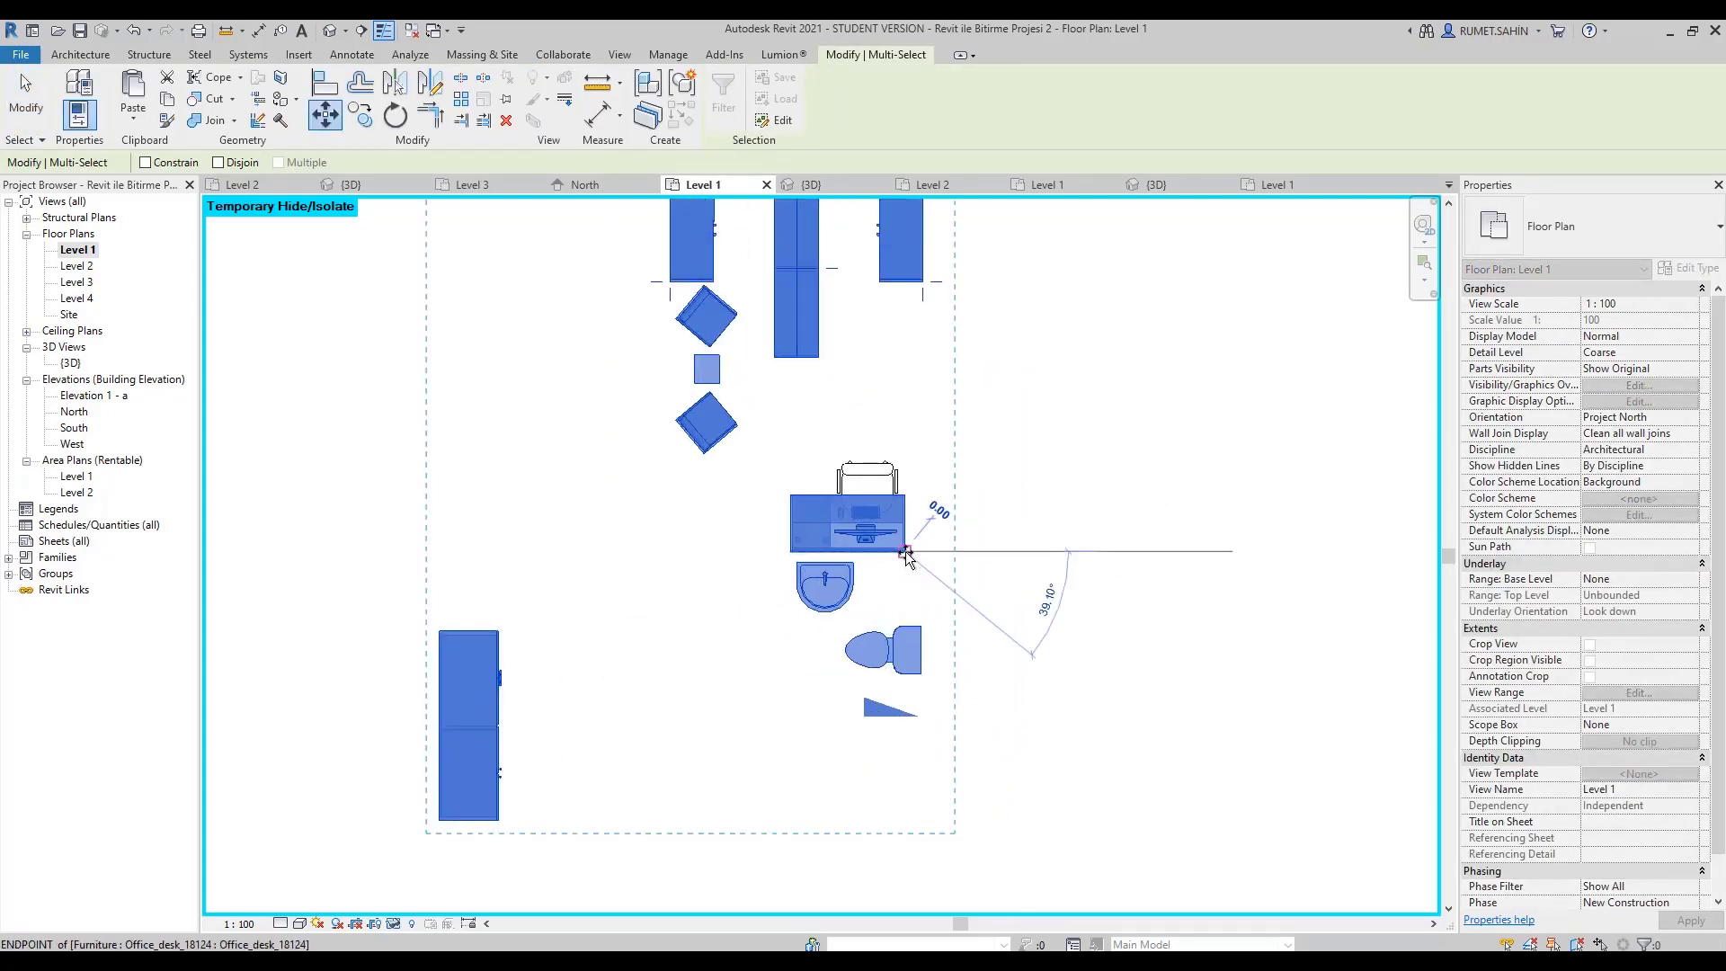
{"action": "scroll", "coordinate": [906, 555], "scroll_direction": "down", "scroll_amount": 2}
{"action": "scroll", "coordinate": [694, 578], "scroll_direction": "down", "scroll_amount": 2}
{"action": "scroll", "coordinate": [937, 586], "scroll_direction": "down", "scroll_amount": 1}
{"action": "scroll", "coordinate": [649, 611], "scroll_direction": "up", "scroll_amount": 5}
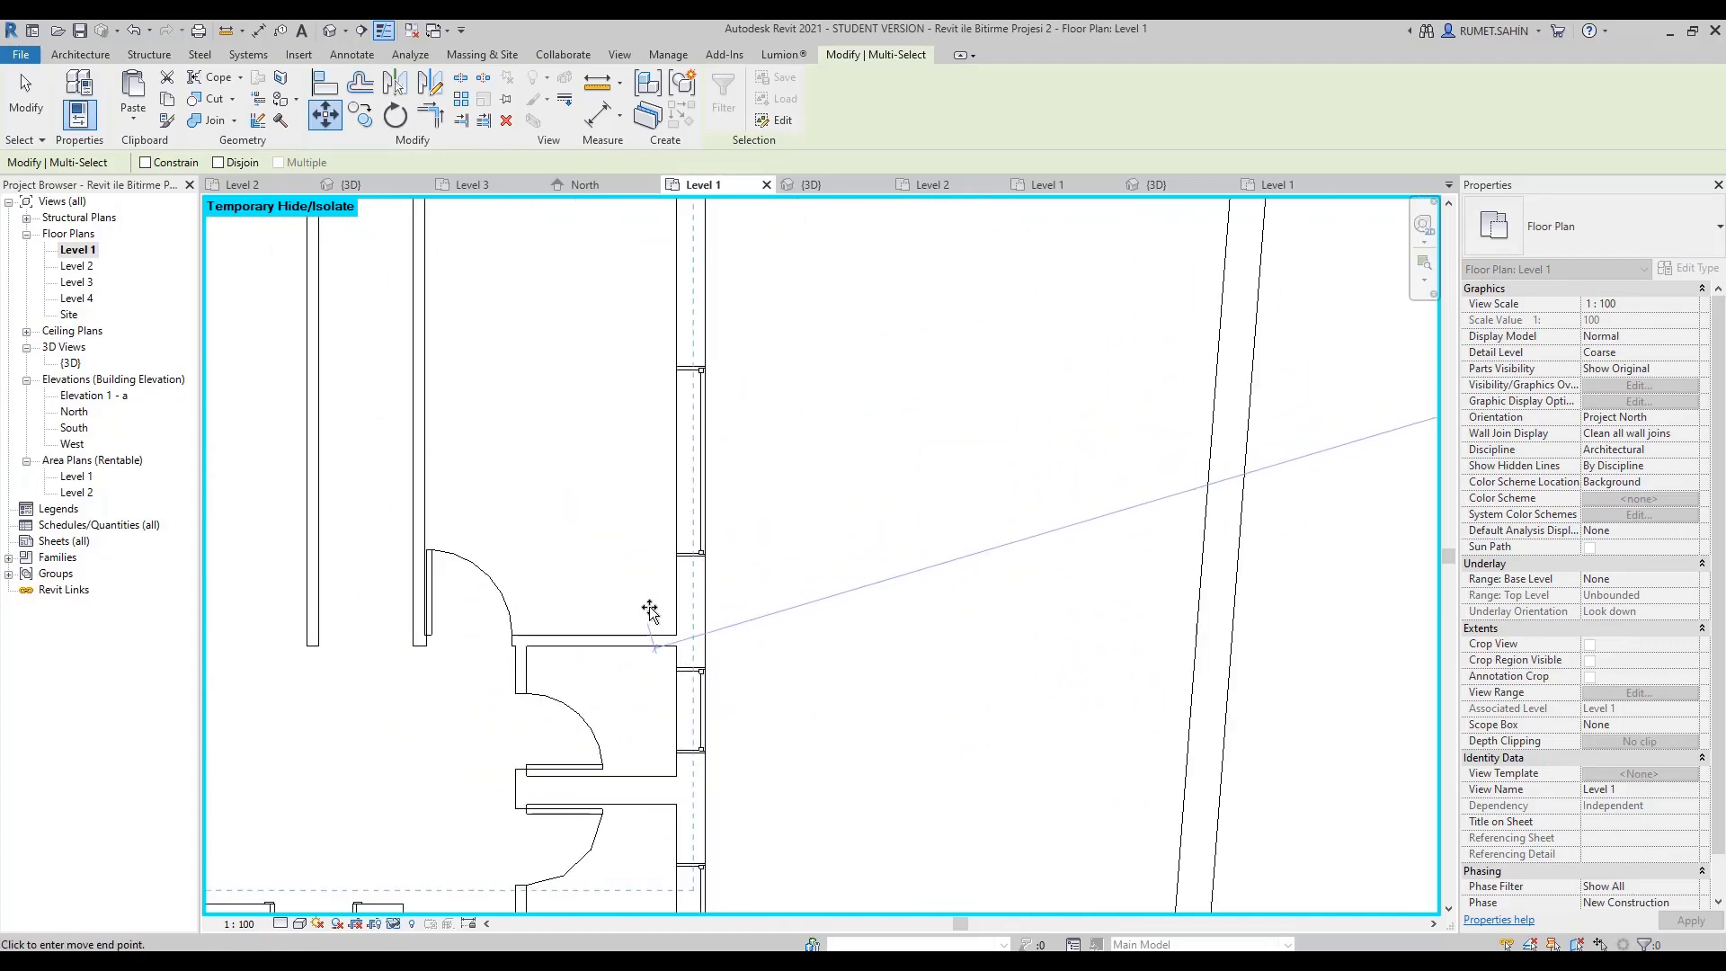
{"action": "left_click", "coordinate": [666, 625]}
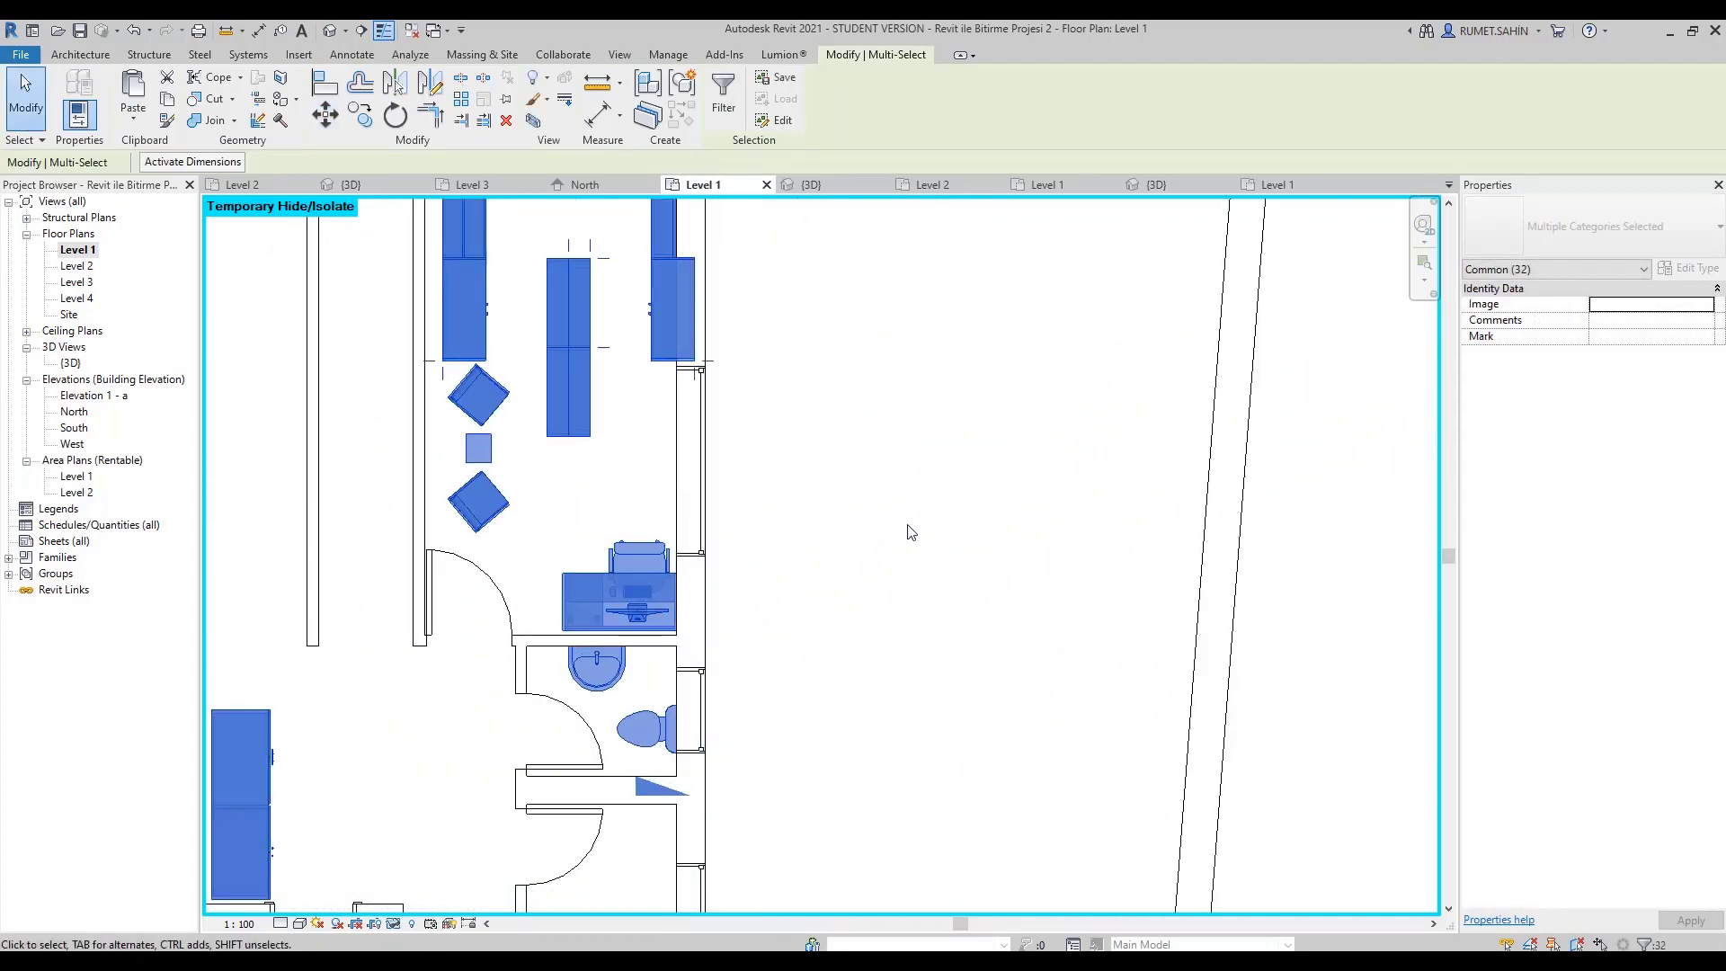
Nudge the moved furniture left, down and up with arrow keys until it fits the rooms.
{"action": "key", "text": "Left"}
{"action": "key", "text": "Down"}
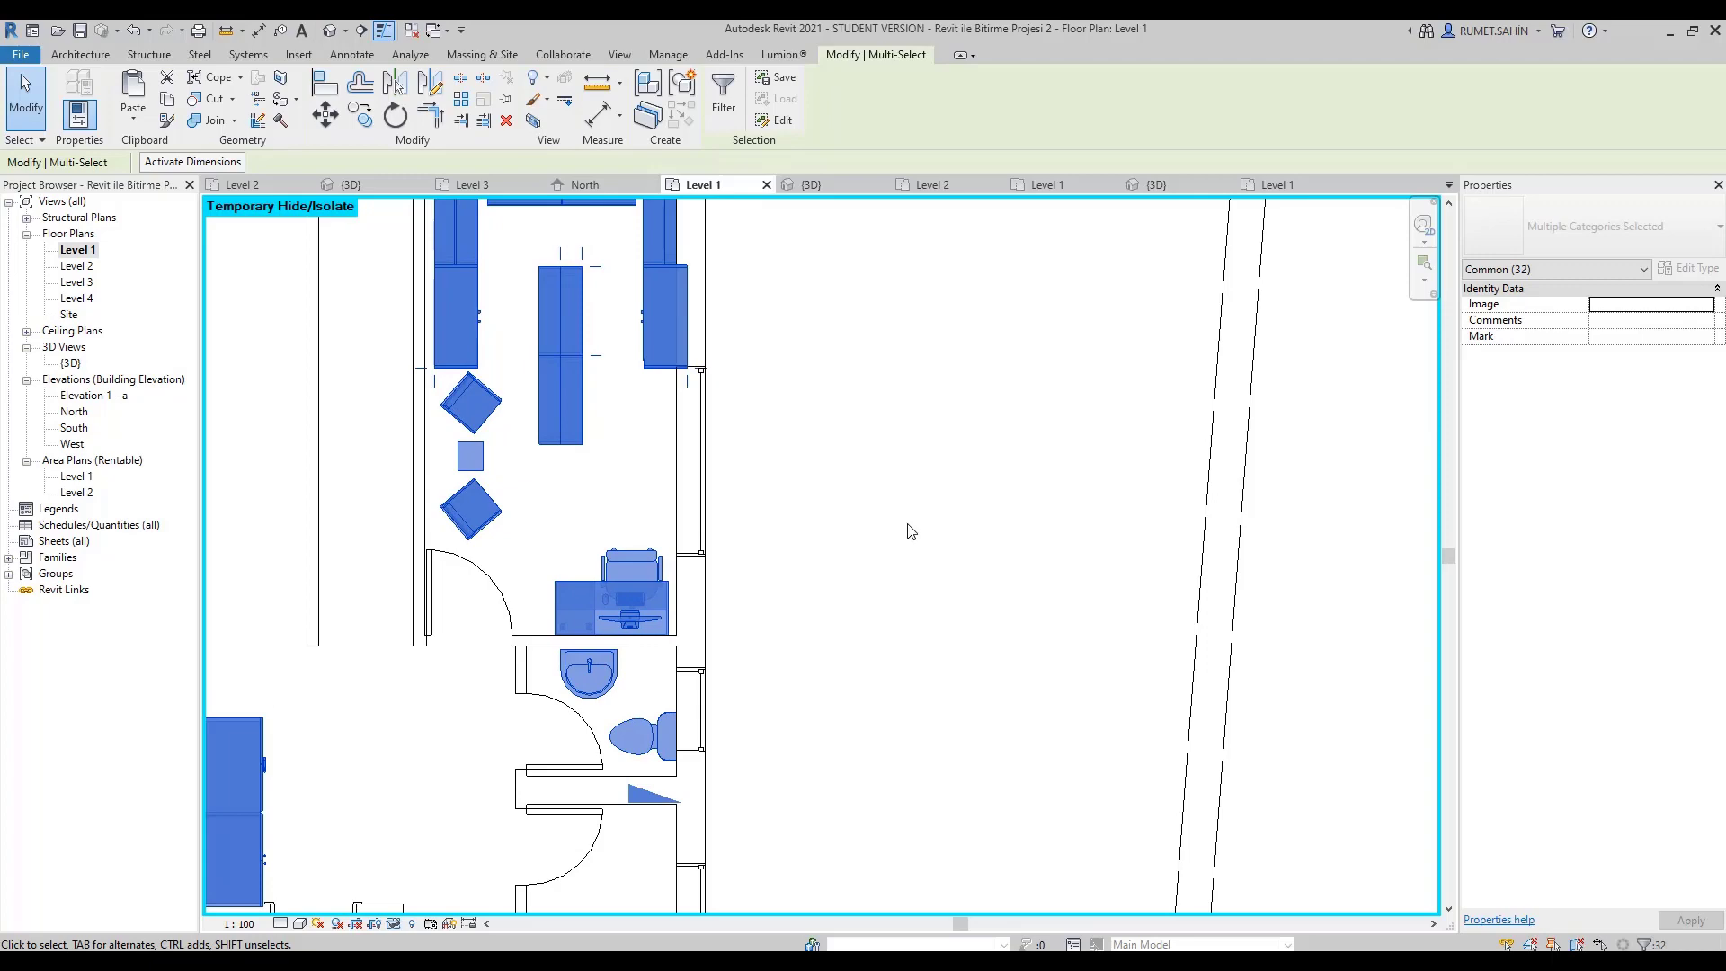
{"action": "key", "text": "Left"}
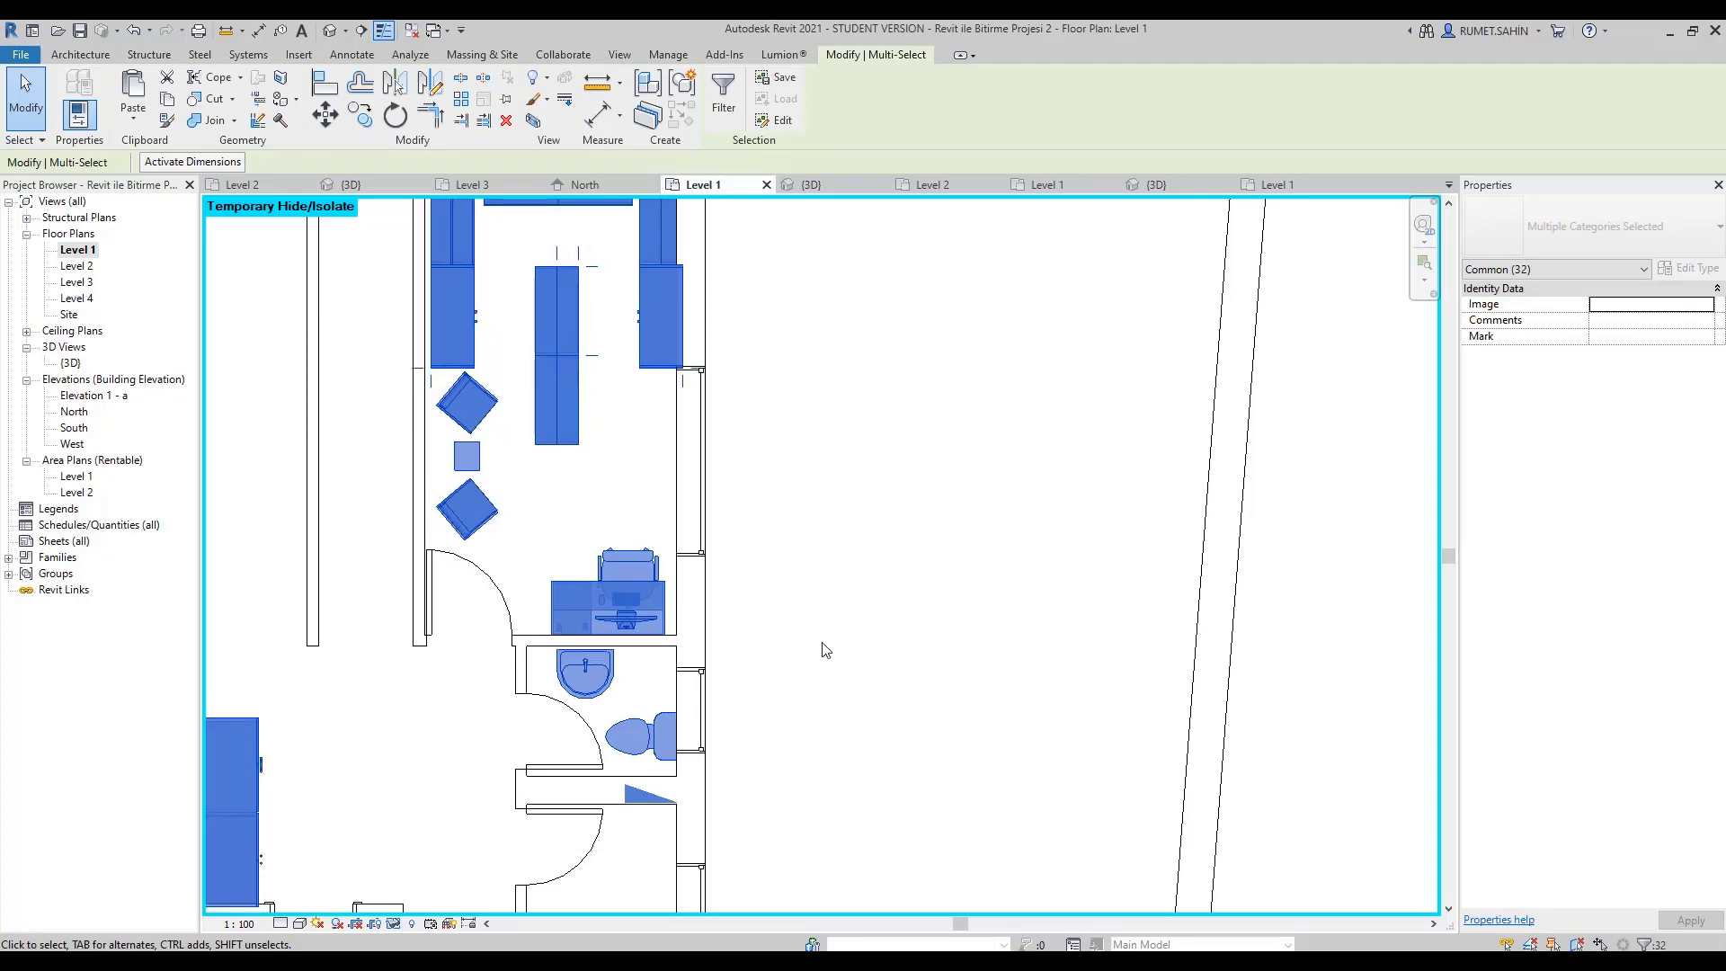
{"action": "scroll", "coordinate": [763, 539], "scroll_direction": "up", "scroll_amount": 2}
{"action": "scroll", "coordinate": [808, 494], "scroll_direction": "up", "scroll_amount": 2}
{"action": "scroll", "coordinate": [854, 449], "scroll_direction": "up", "scroll_amount": 2}
{"action": "scroll", "coordinate": [871, 443], "scroll_direction": "down", "scroll_amount": 2}
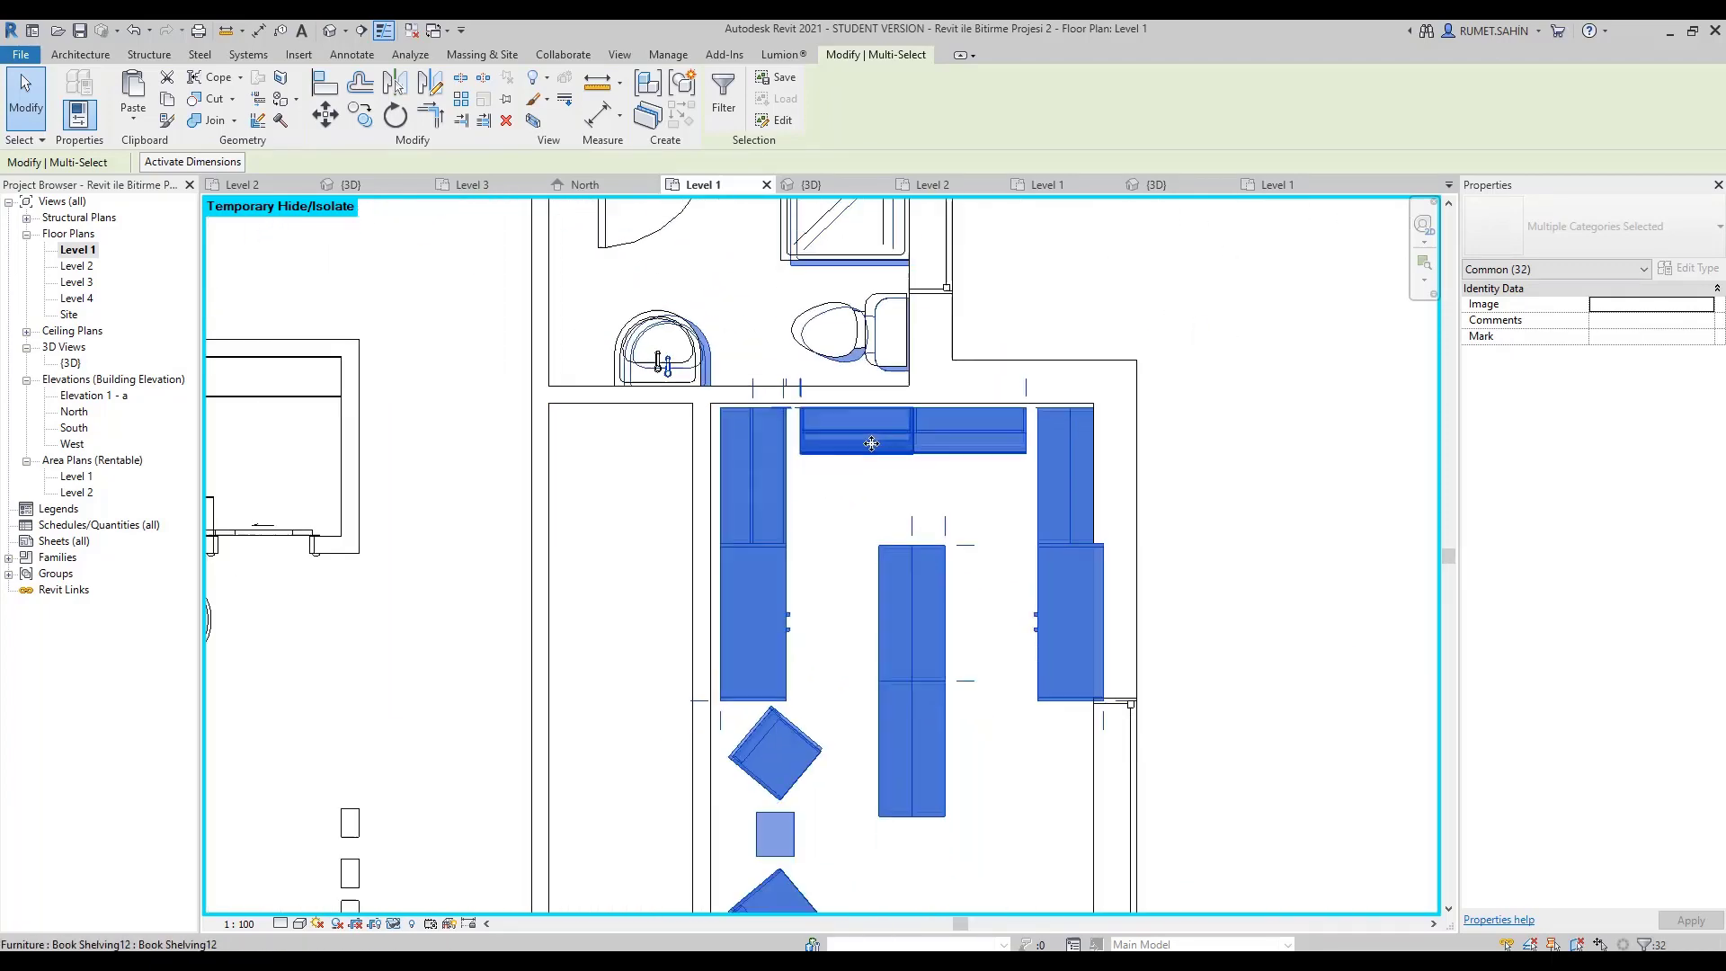
{"action": "key", "text": "Left"}
{"action": "key", "text": "Up"}
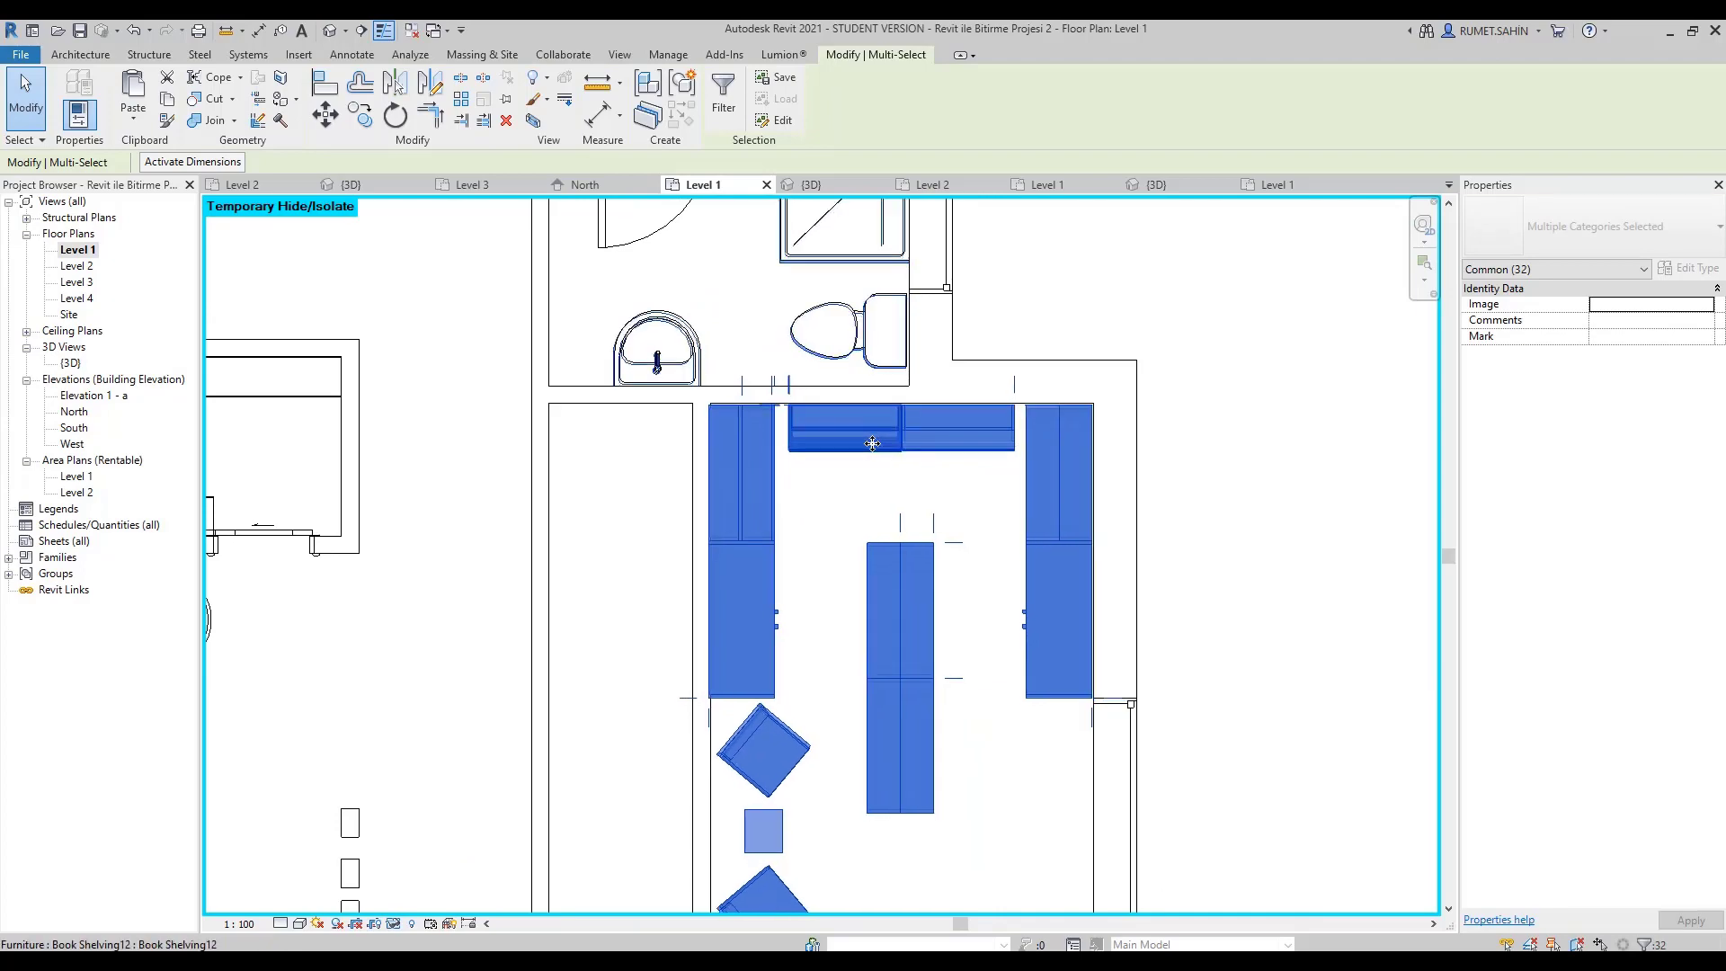
{"action": "key", "text": "Left"}
{"action": "scroll", "coordinate": [870, 443], "scroll_direction": "down", "scroll_amount": 3}
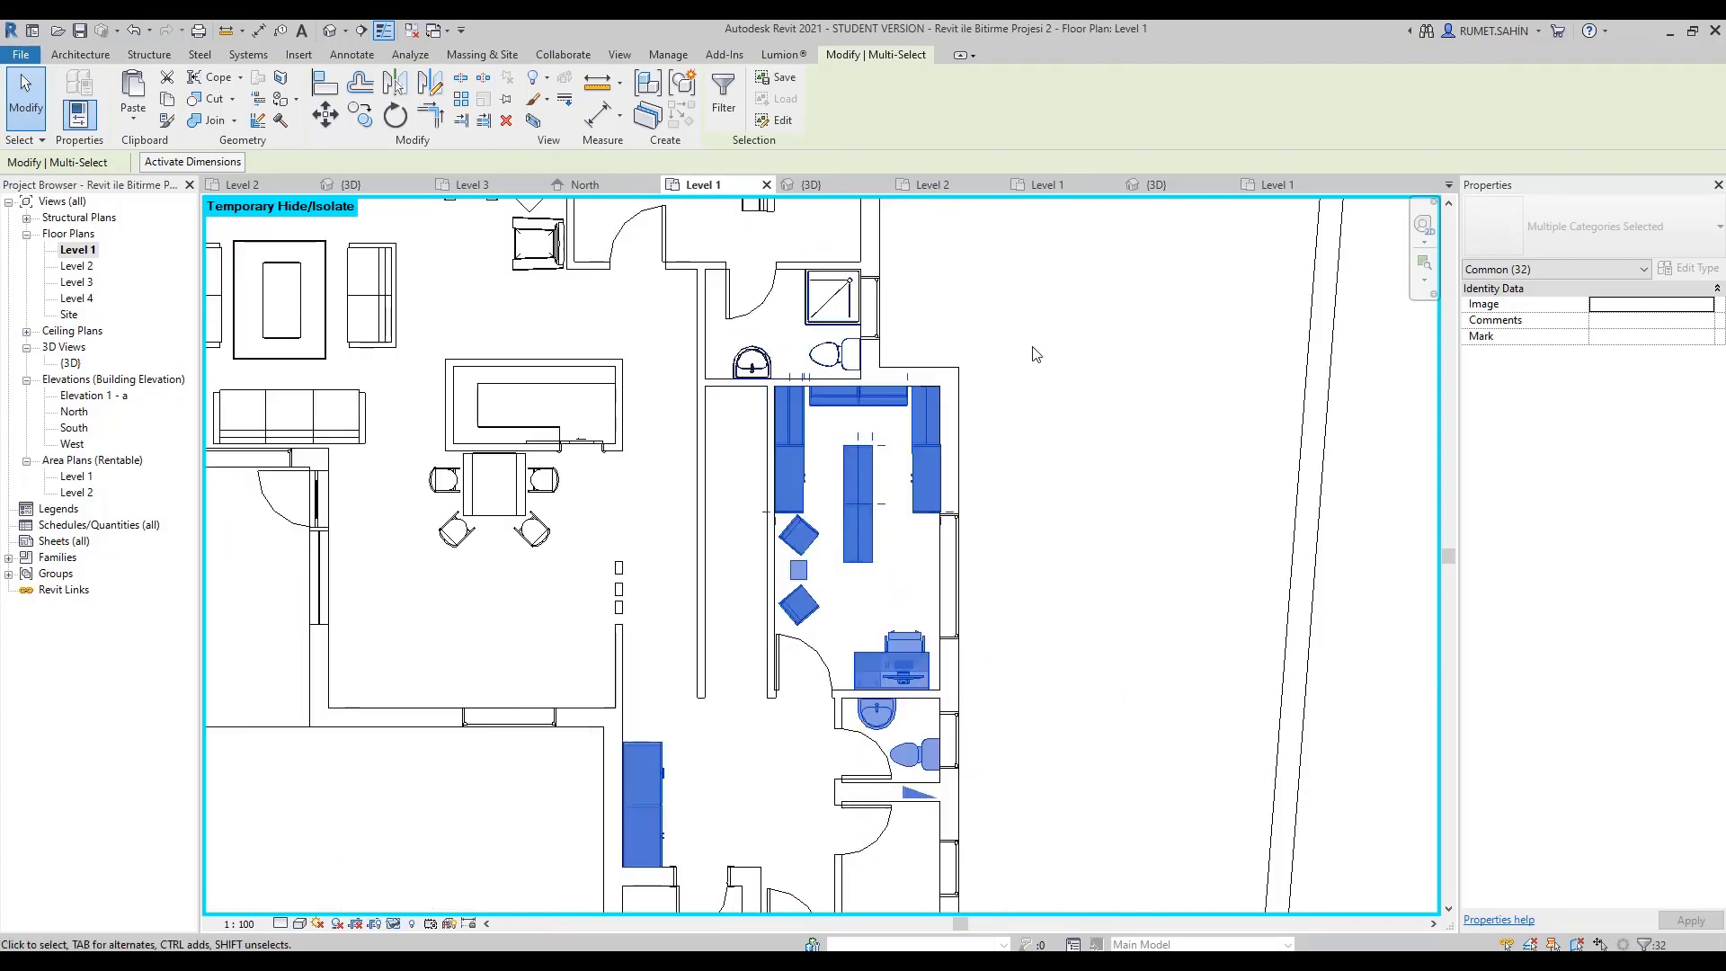
{"action": "key", "text": "Escape"}
{"action": "left_click", "coordinate": [749, 373]}
Zoom out and pan the Level 1 plan to bring the site boundary wall into view.
{"action": "key", "text": "Escape"}
{"action": "scroll", "coordinate": [1033, 355], "scroll_direction": "down", "scroll_amount": 4}
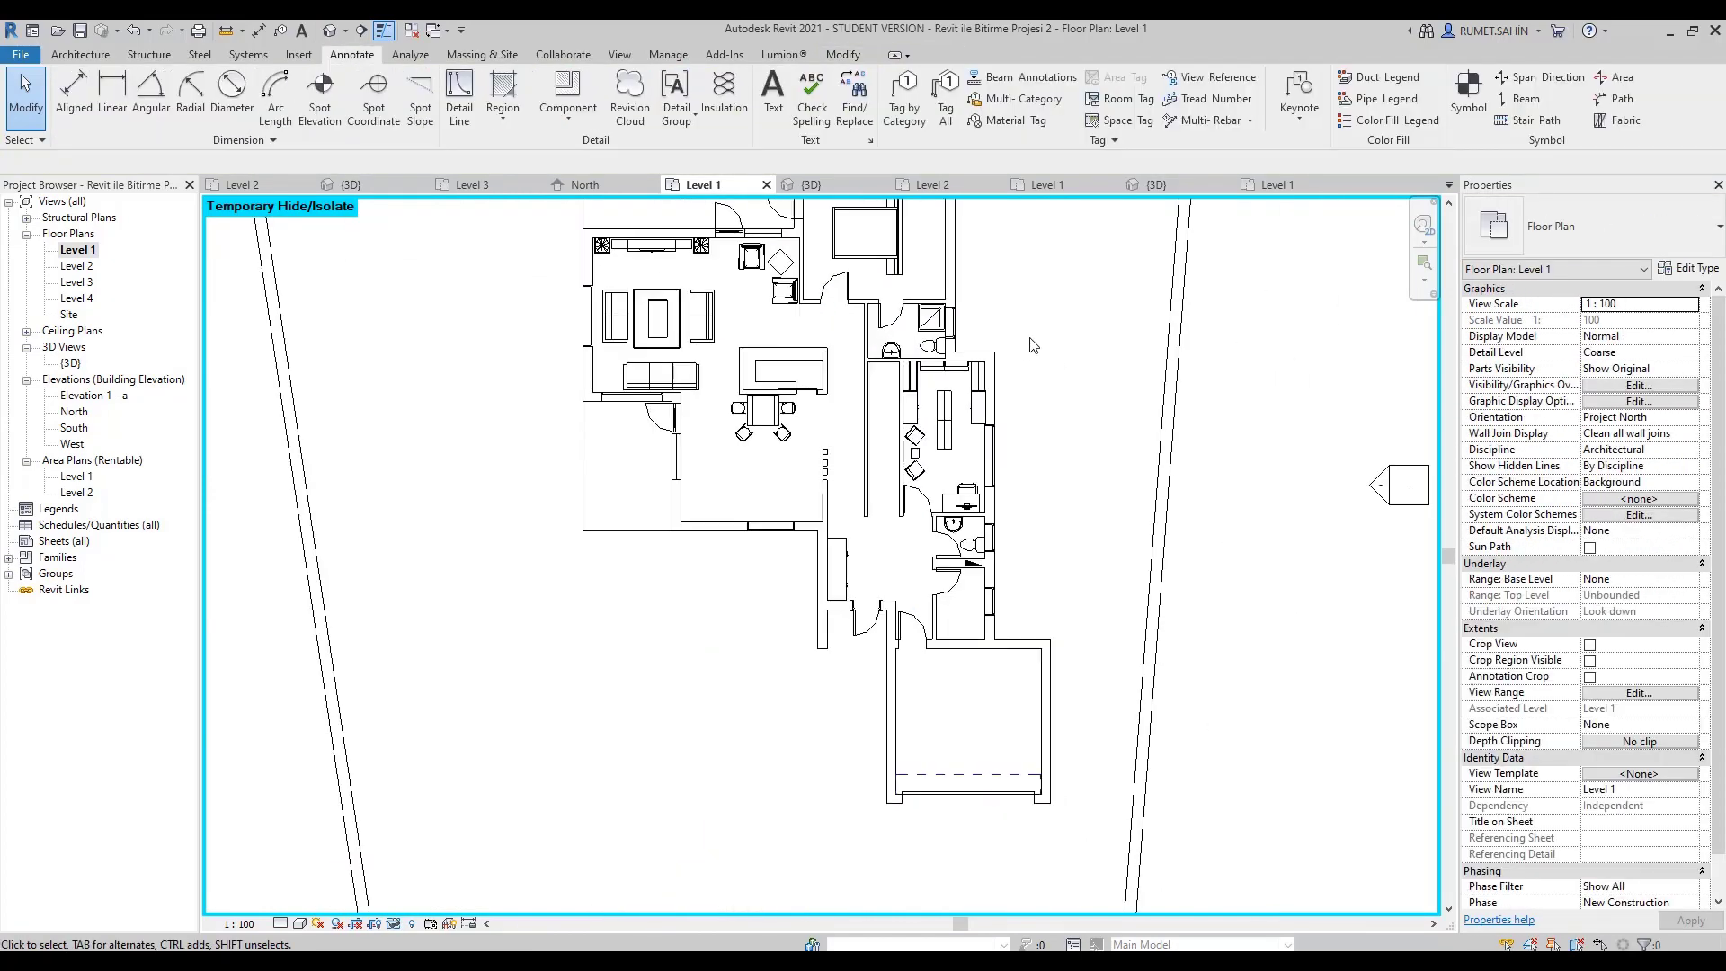
{"action": "scroll", "coordinate": [1002, 578], "scroll_direction": "down", "scroll_amount": 2}
{"action": "scroll", "coordinate": [934, 593], "scroll_direction": "down", "scroll_amount": 1}
{"action": "middle_click_drag", "start_coordinate": [934, 594], "coordinate": [841, 562]}
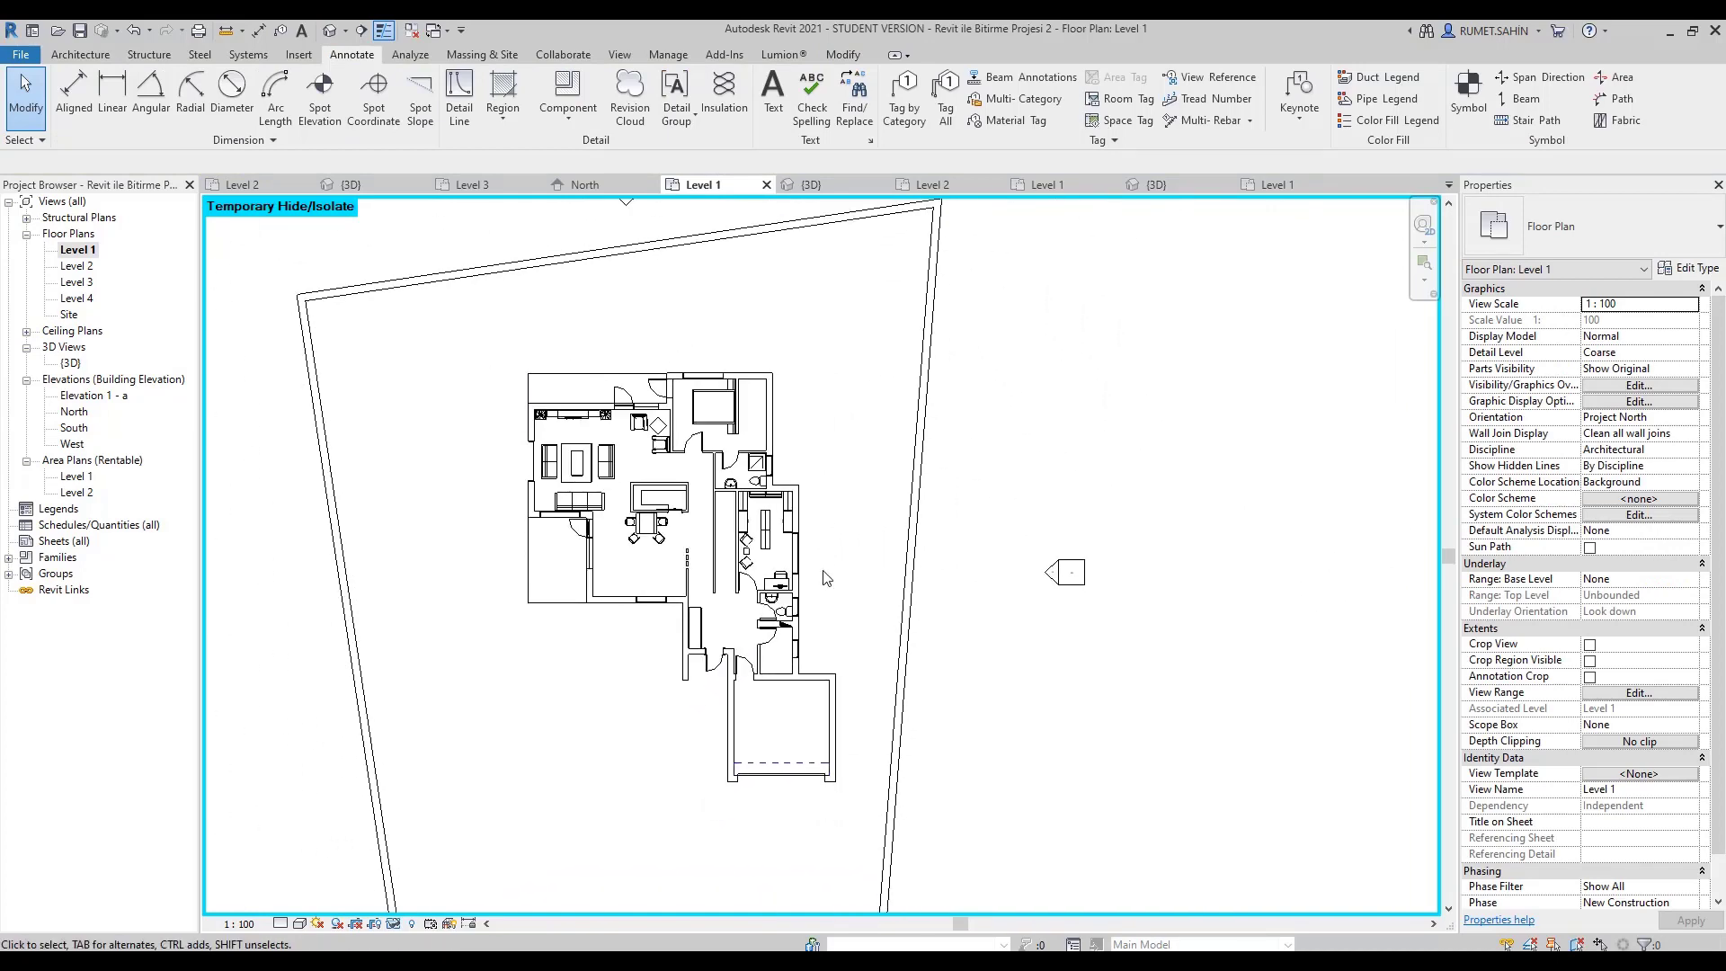
{"action": "scroll", "coordinate": [825, 576], "scroll_direction": "up", "scroll_amount": 3}
{"action": "scroll", "coordinate": [795, 579], "scroll_direction": "up", "scroll_amount": 3}
{"action": "scroll", "coordinate": [793, 666], "scroll_direction": "down", "scroll_amount": 2}
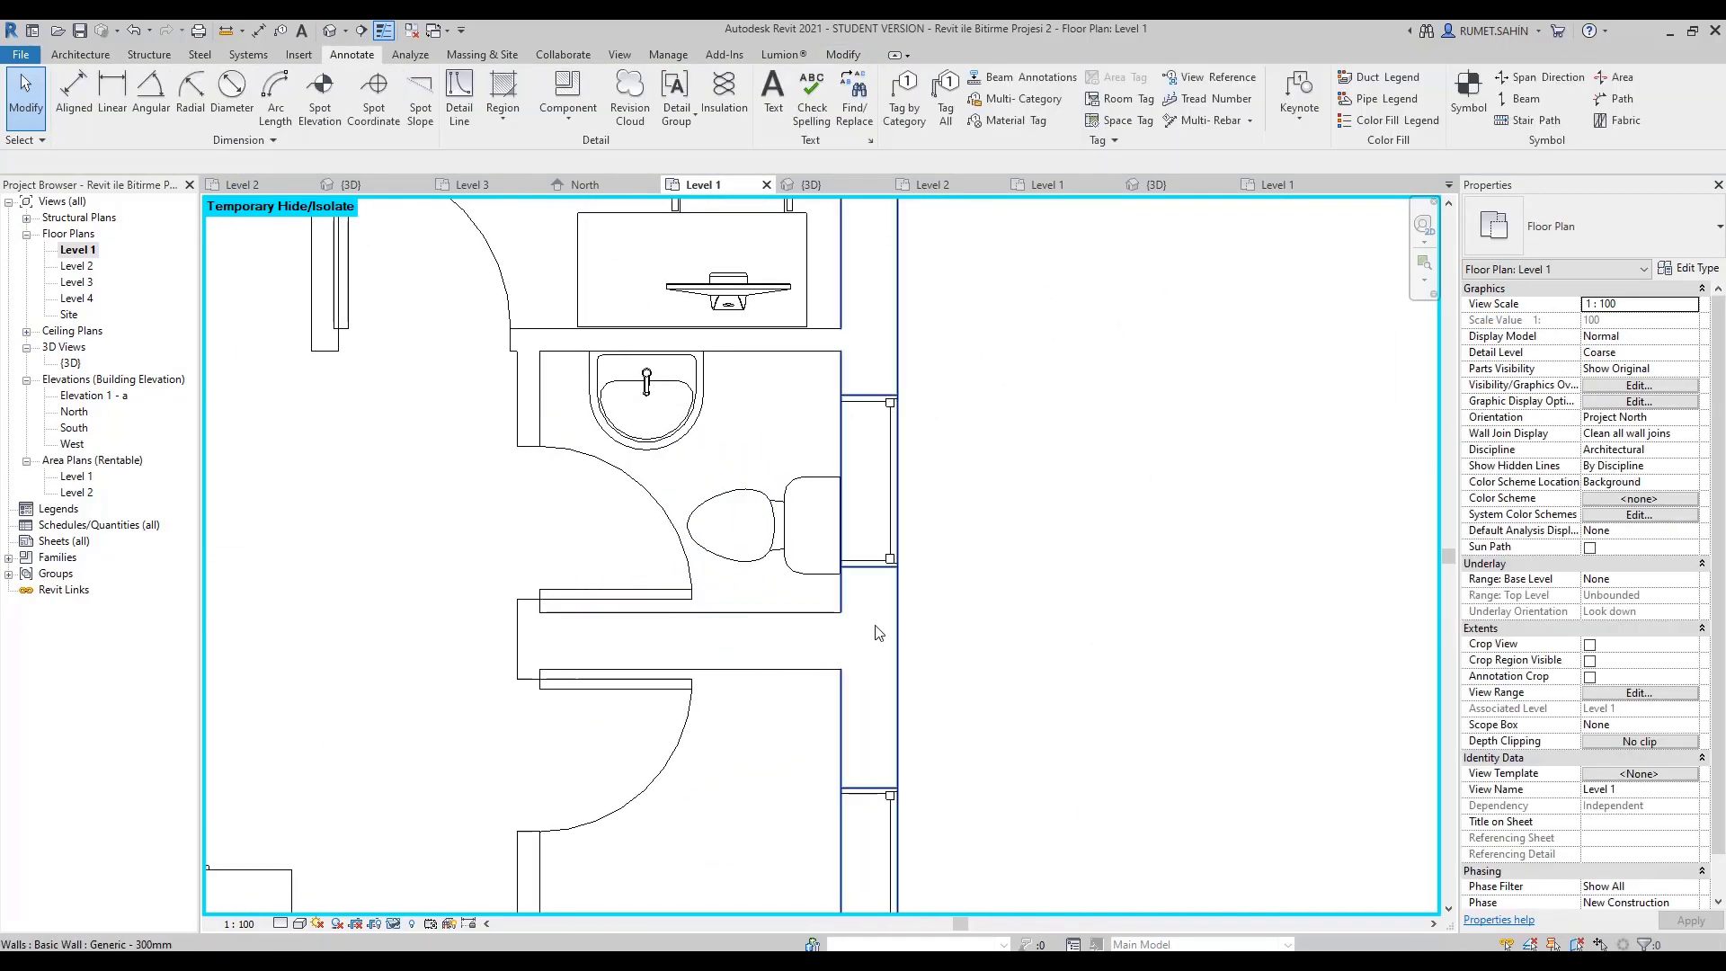
{"action": "scroll", "coordinate": [809, 656], "scroll_direction": "down", "scroll_amount": 3}
{"action": "scroll", "coordinate": [988, 629], "scroll_direction": "down", "scroll_amount": 2}
{"action": "scroll", "coordinate": [1150, 609], "scroll_direction": "down", "scroll_amount": 1}
{"action": "middle_click_drag", "start_coordinate": [1151, 611], "coordinate": [994, 578]}
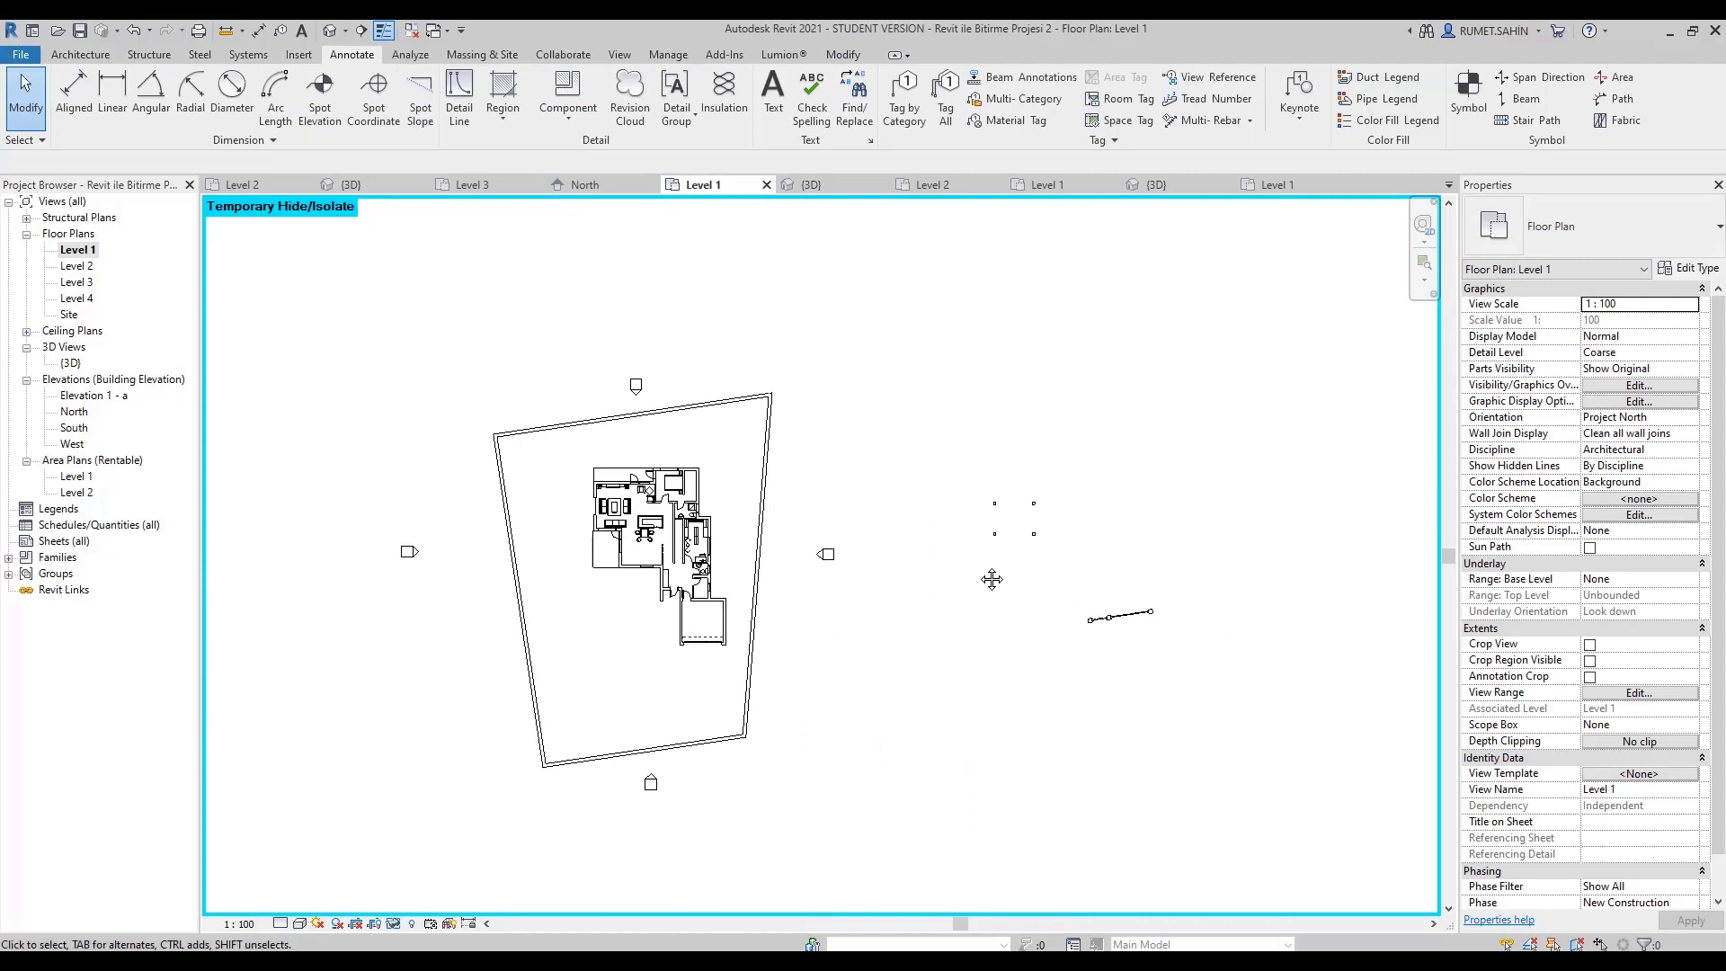
{"action": "scroll", "coordinate": [1087, 655], "scroll_direction": "up", "scroll_amount": 1}
Move the chain gate onto the bottom site wall.
{"action": "left_click", "coordinate": [1196, 600]}
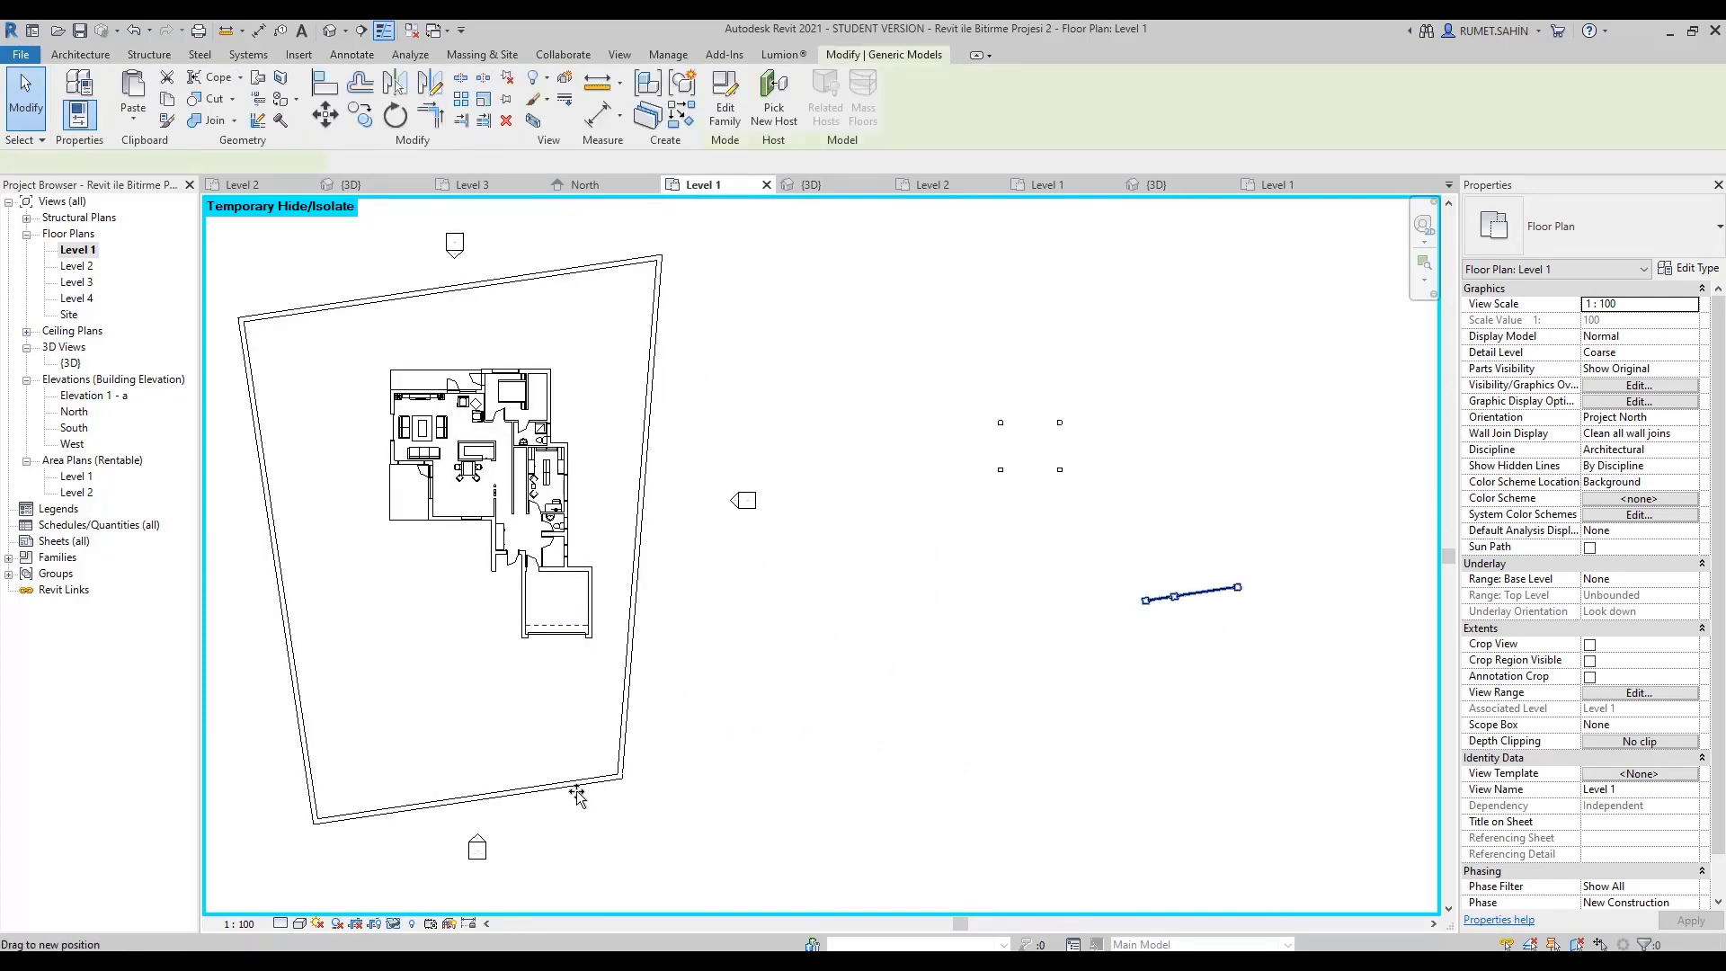
{"action": "left_click_drag", "start_coordinate": [583, 750], "coordinate": [873, 640]}
{"action": "left_click", "coordinate": [861, 725]}
{"action": "middle_click_drag", "start_coordinate": [860, 725], "coordinate": [1087, 601]}
{"action": "scroll", "coordinate": [1086, 602], "scroll_direction": "up", "scroll_amount": 1}
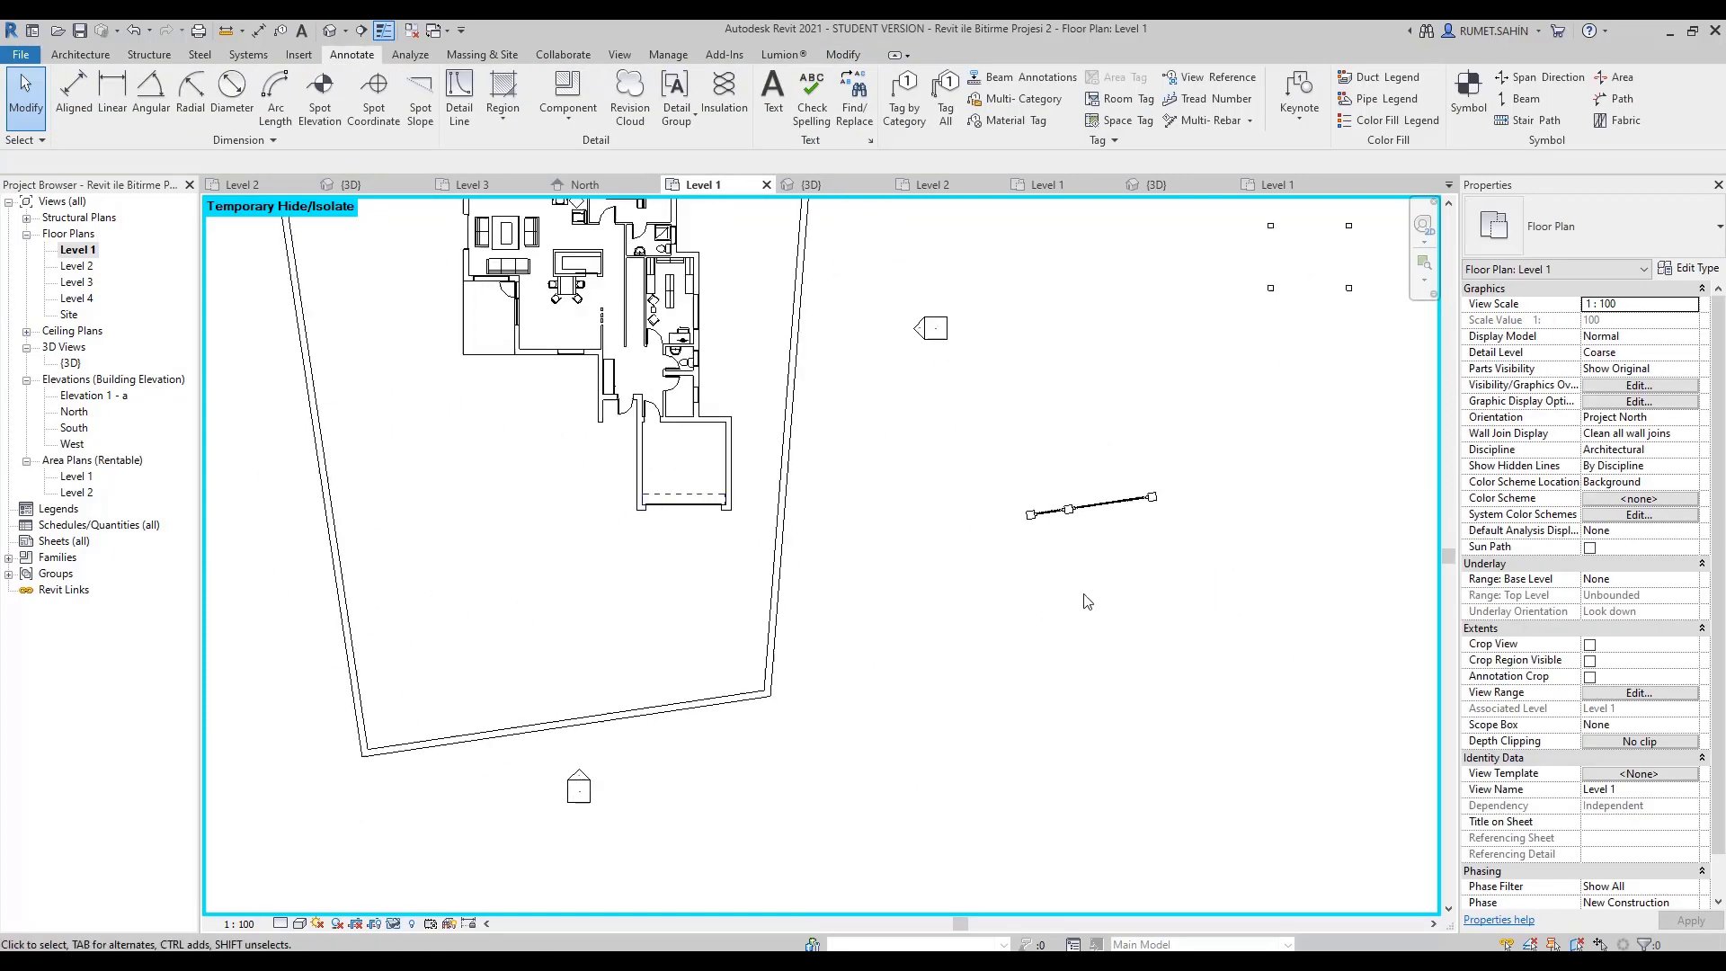
{"action": "left_click", "coordinate": [1111, 506]}
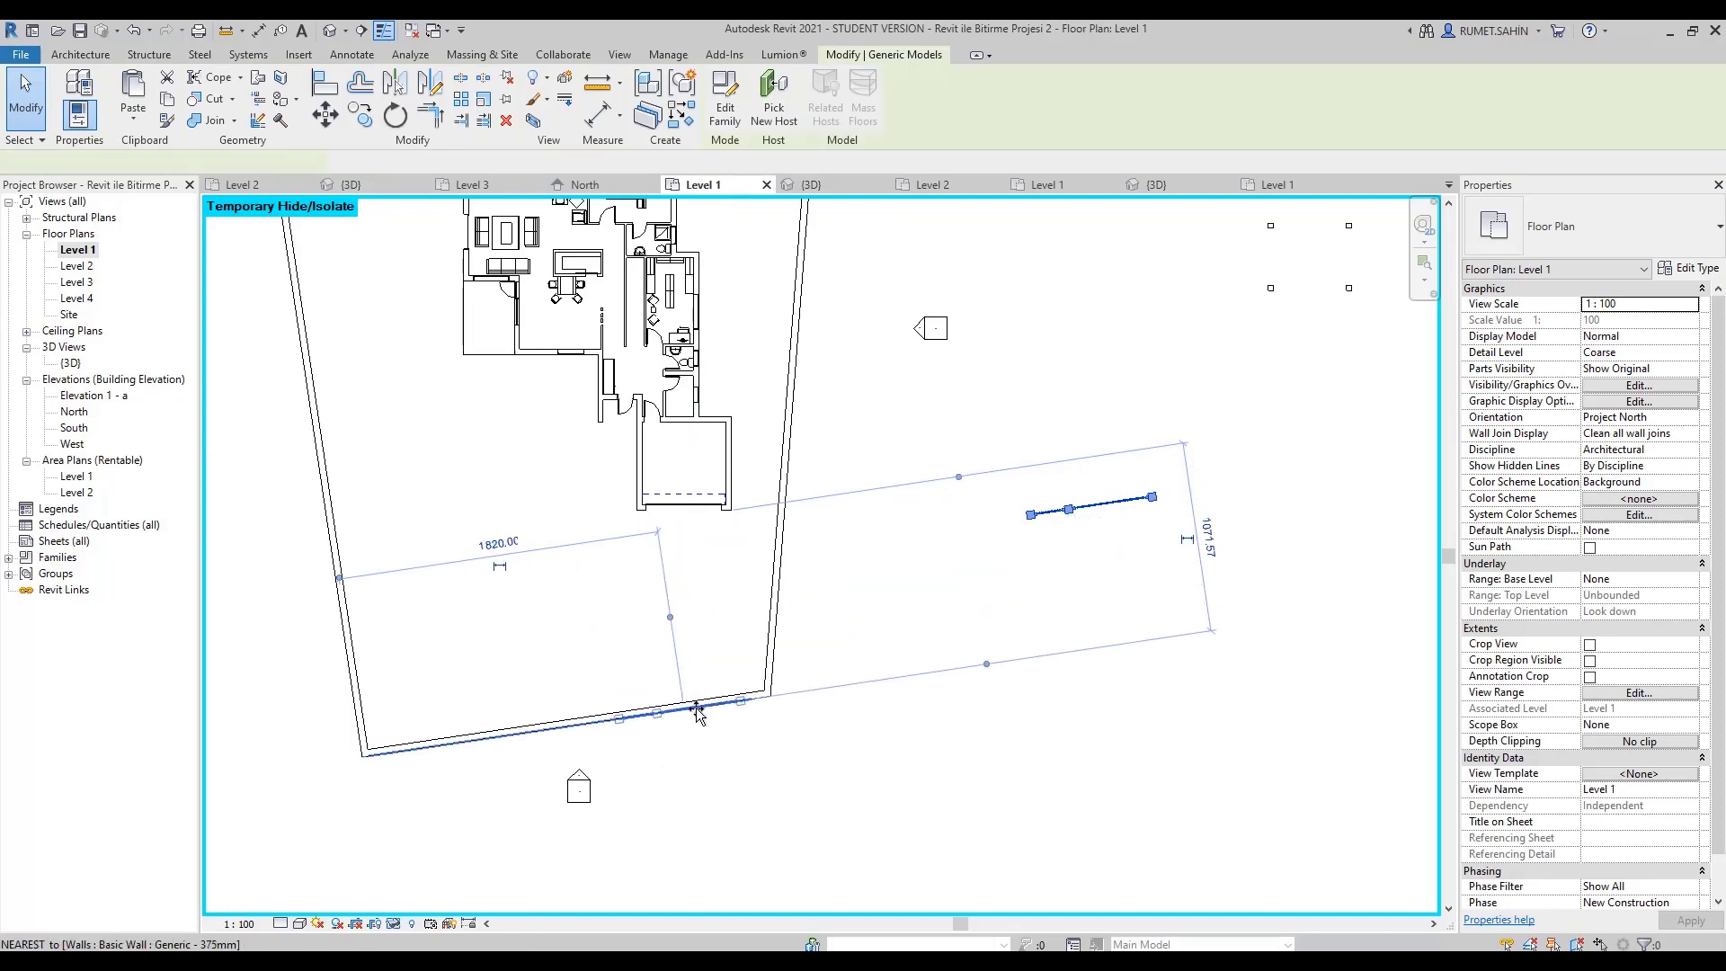
{"action": "left_click_drag", "start_coordinate": [698, 713], "coordinate": [700, 712]}
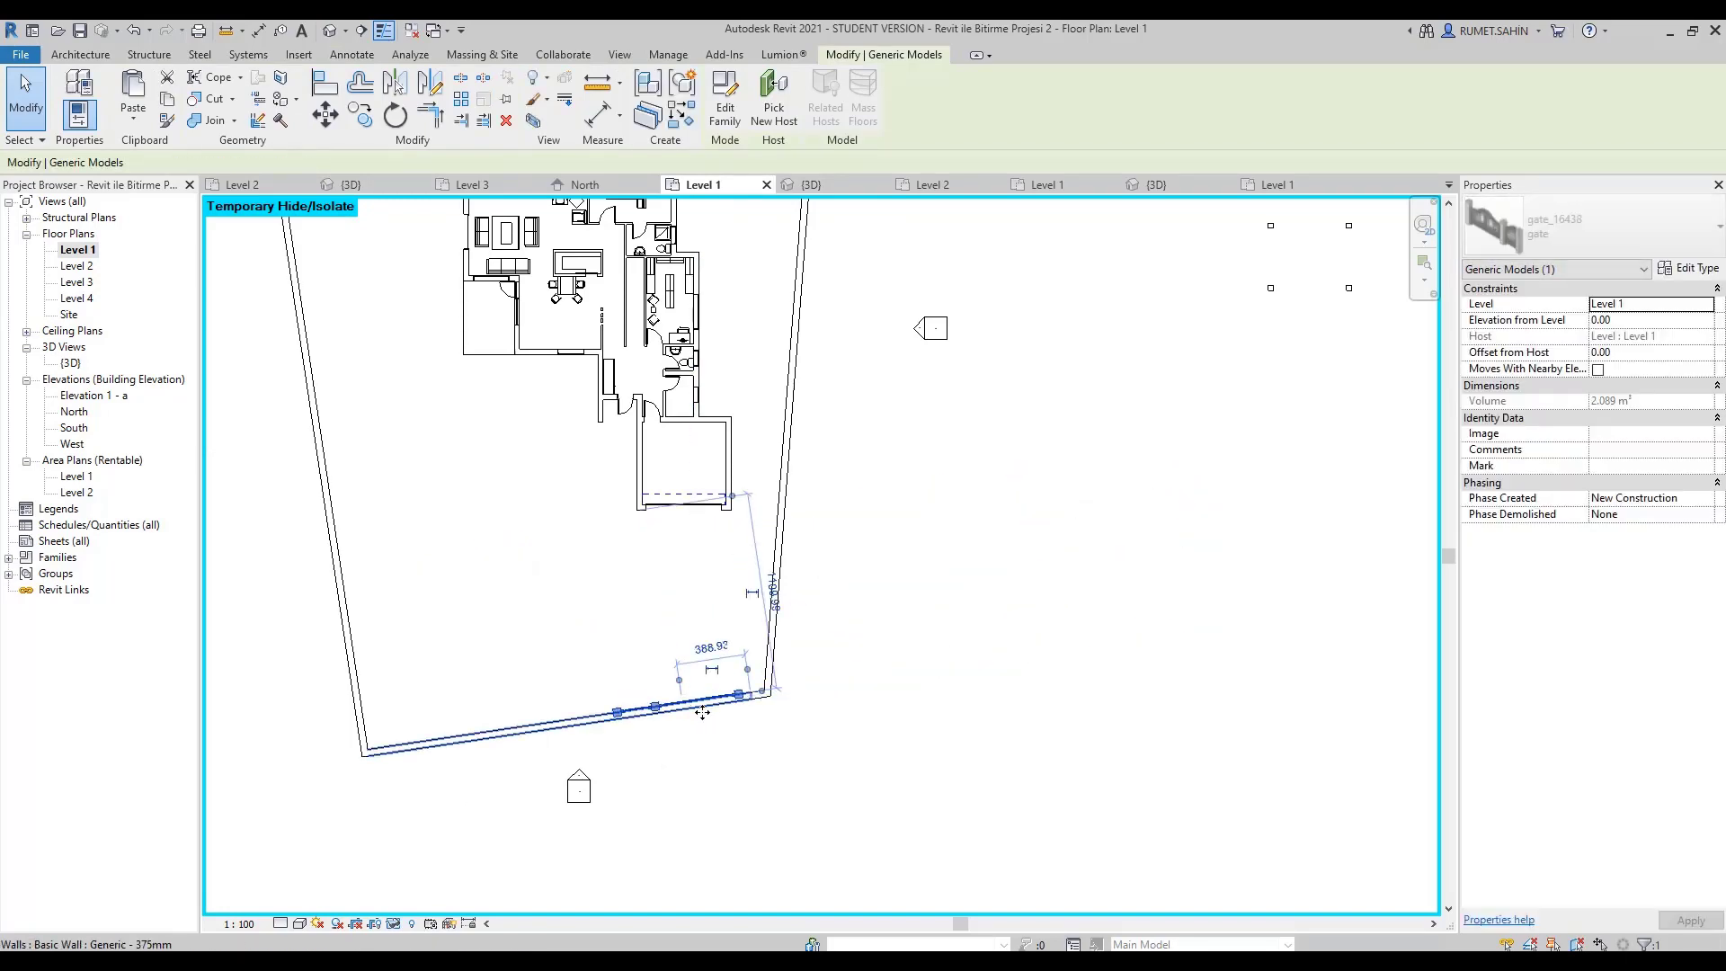
{"action": "left_click", "coordinate": [702, 712]}
{"action": "scroll", "coordinate": [768, 663], "scroll_direction": "up", "scroll_amount": 2}
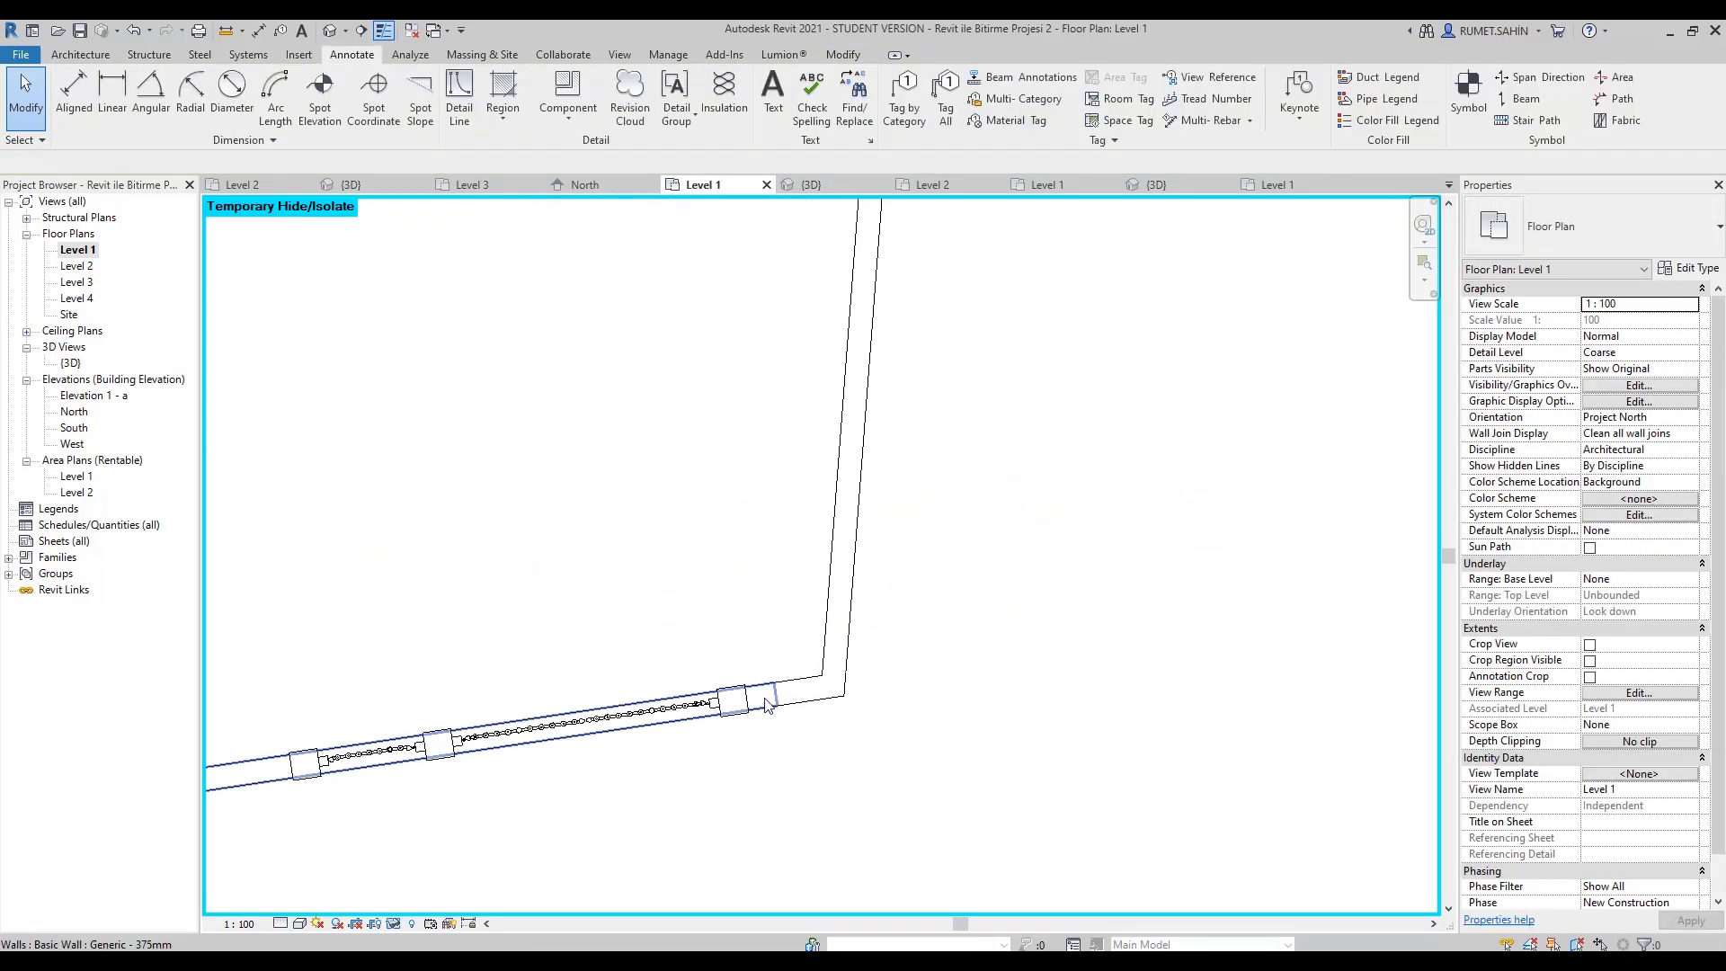
Split the boundary wall with SL at the gate's end.
{"action": "key", "text": "s"}
{"action": "key", "text": "l"}
{"action": "scroll", "coordinate": [629, 719], "scroll_direction": "up", "scroll_amount": 2}
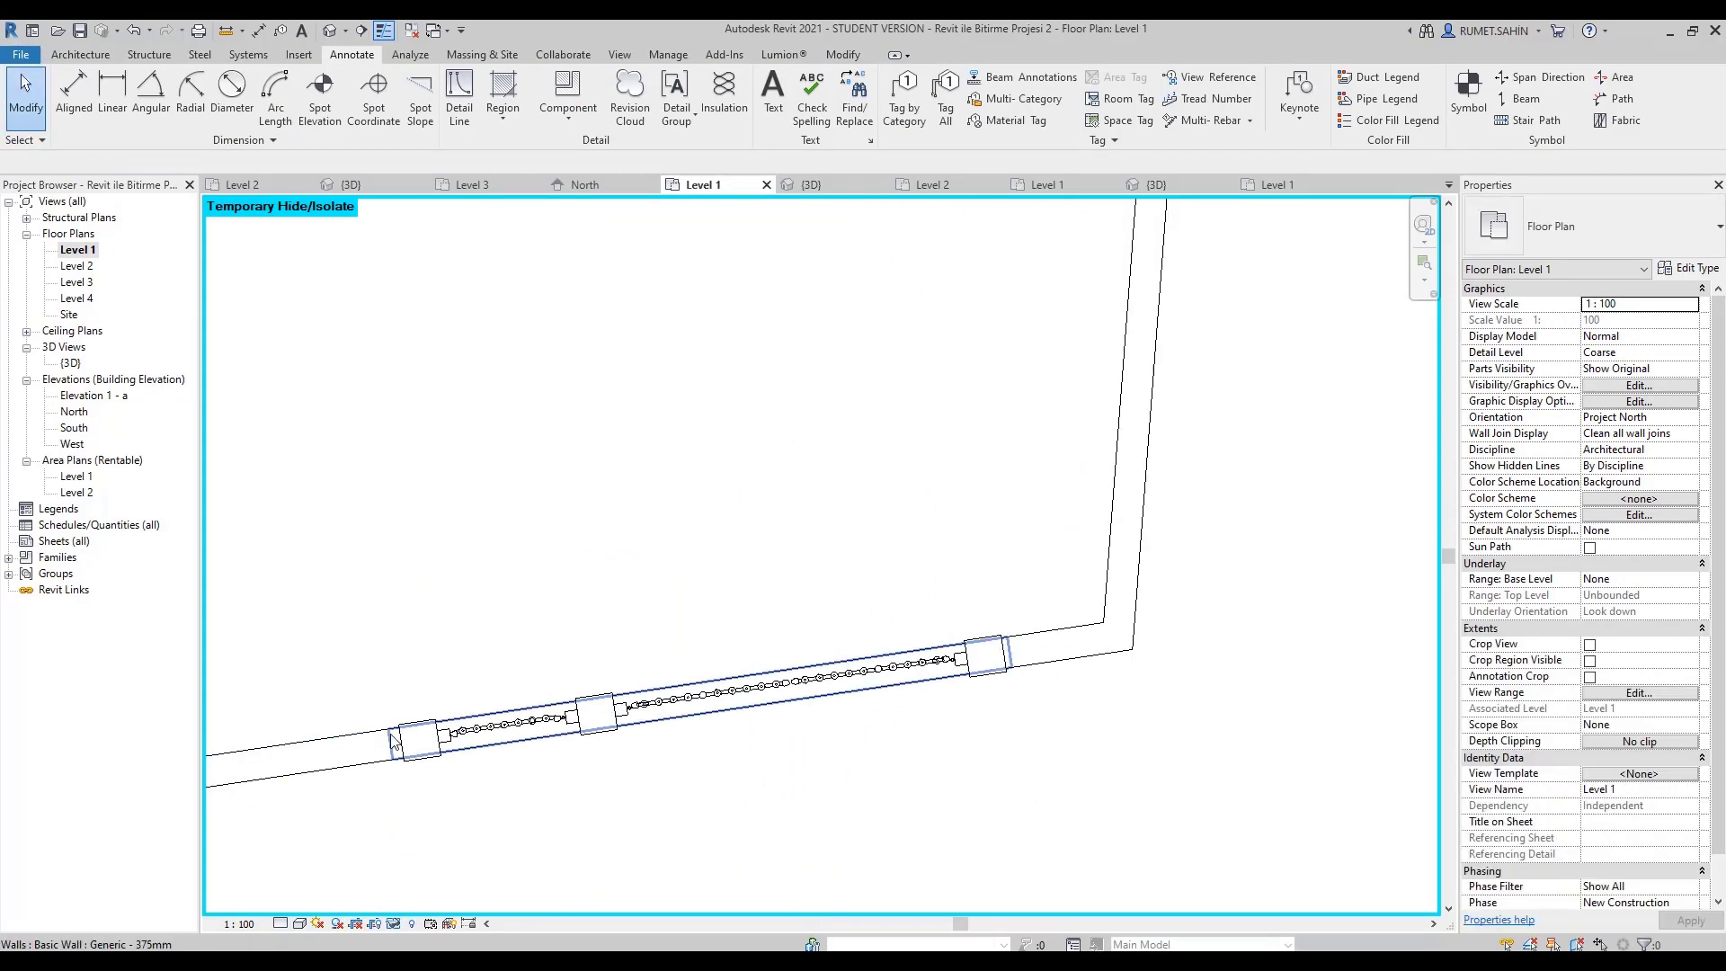
{"action": "left_click", "coordinate": [392, 741]}
{"action": "key", "text": "Escape"}
{"action": "left_click", "coordinate": [388, 755]}
{"action": "scroll", "coordinate": [388, 755], "scroll_direction": "up", "scroll_amount": 2}
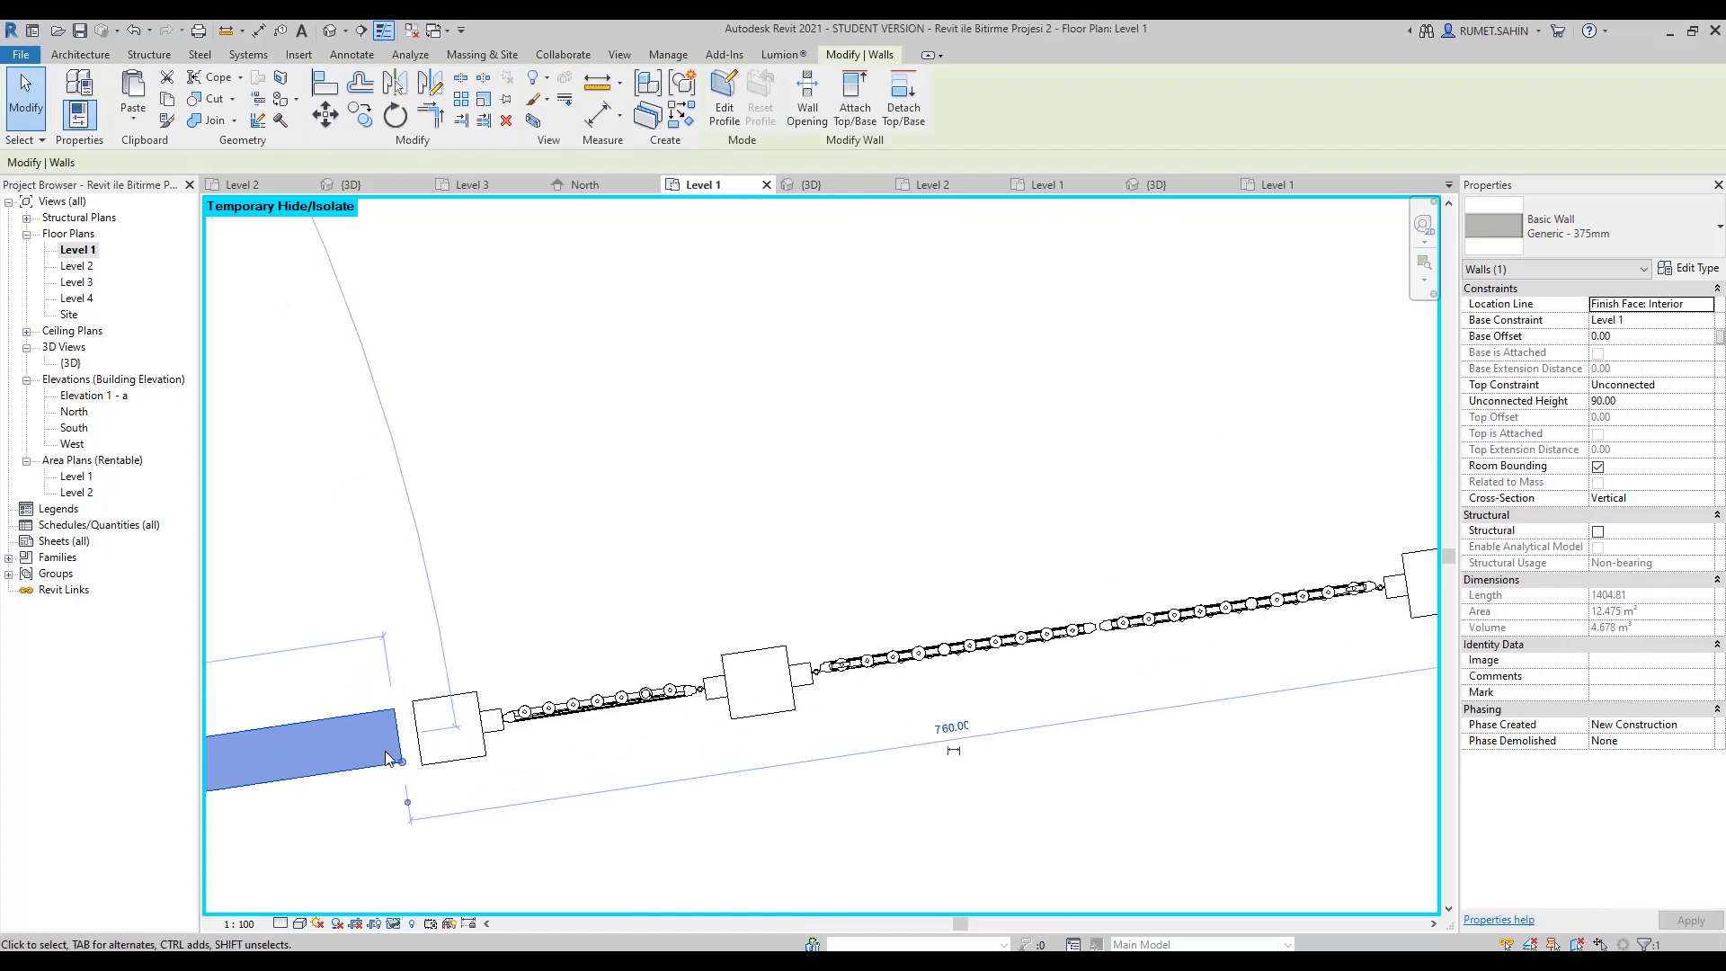
{"action": "left_click", "coordinate": [469, 393]}
Align the wall end to the gate, then zoom out to the whole site.
{"action": "key", "text": "l"}
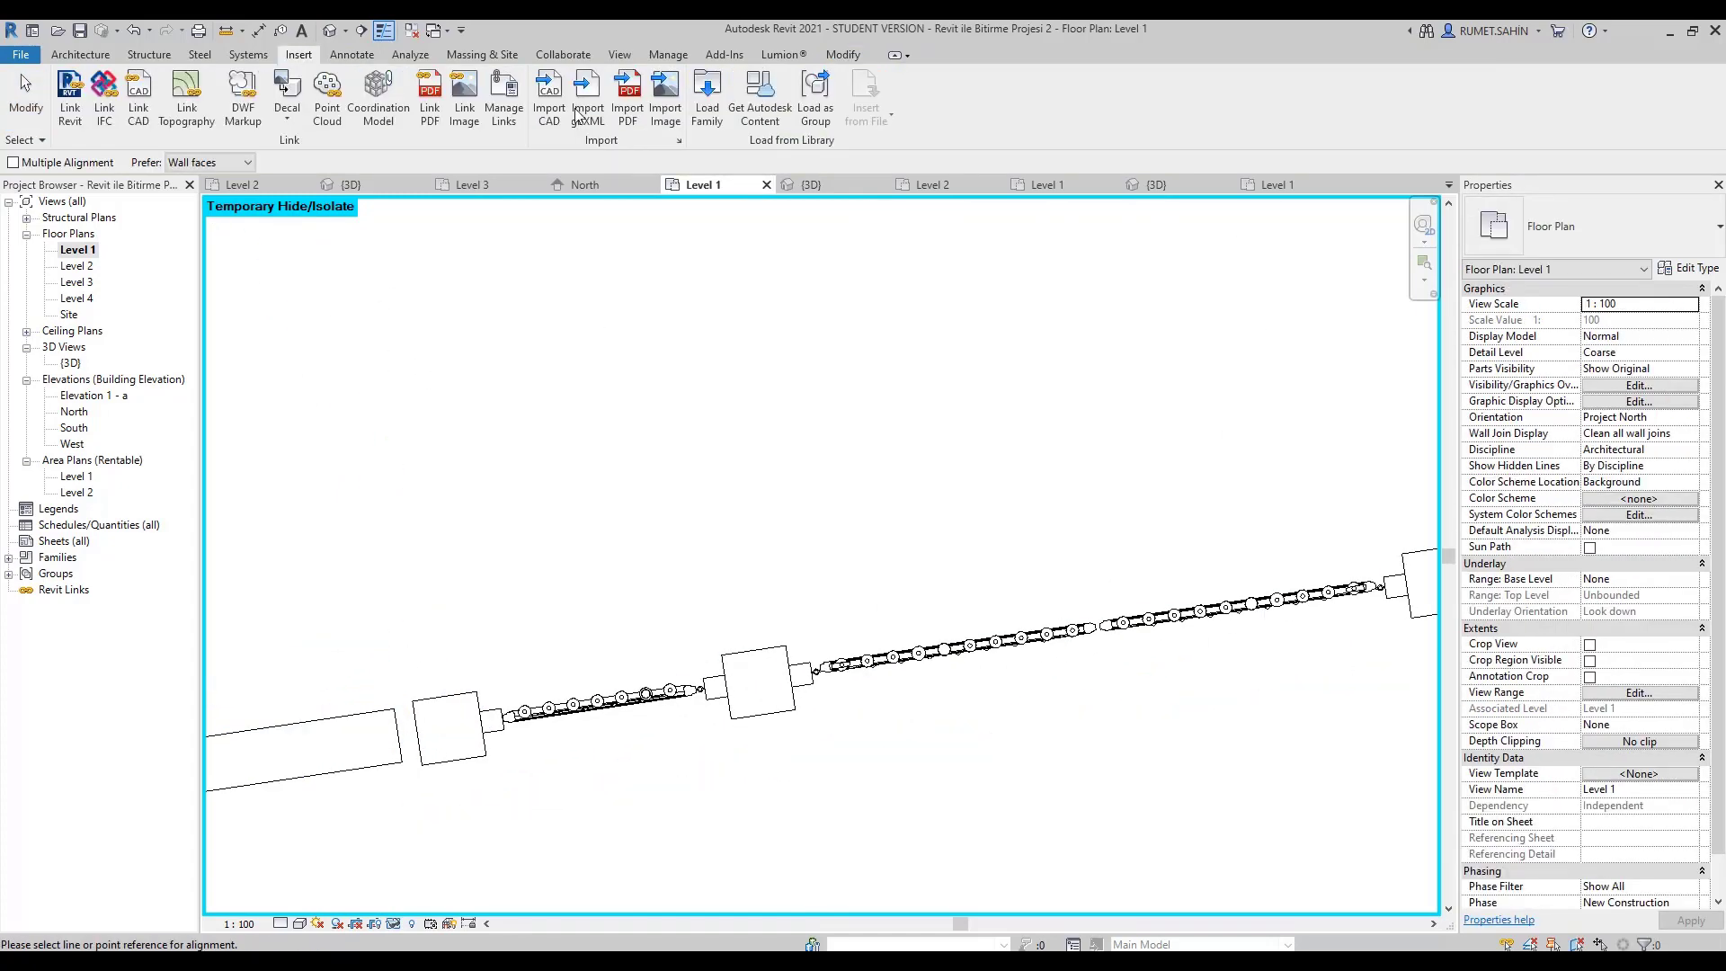
{"action": "left_click", "coordinate": [841, 52]}
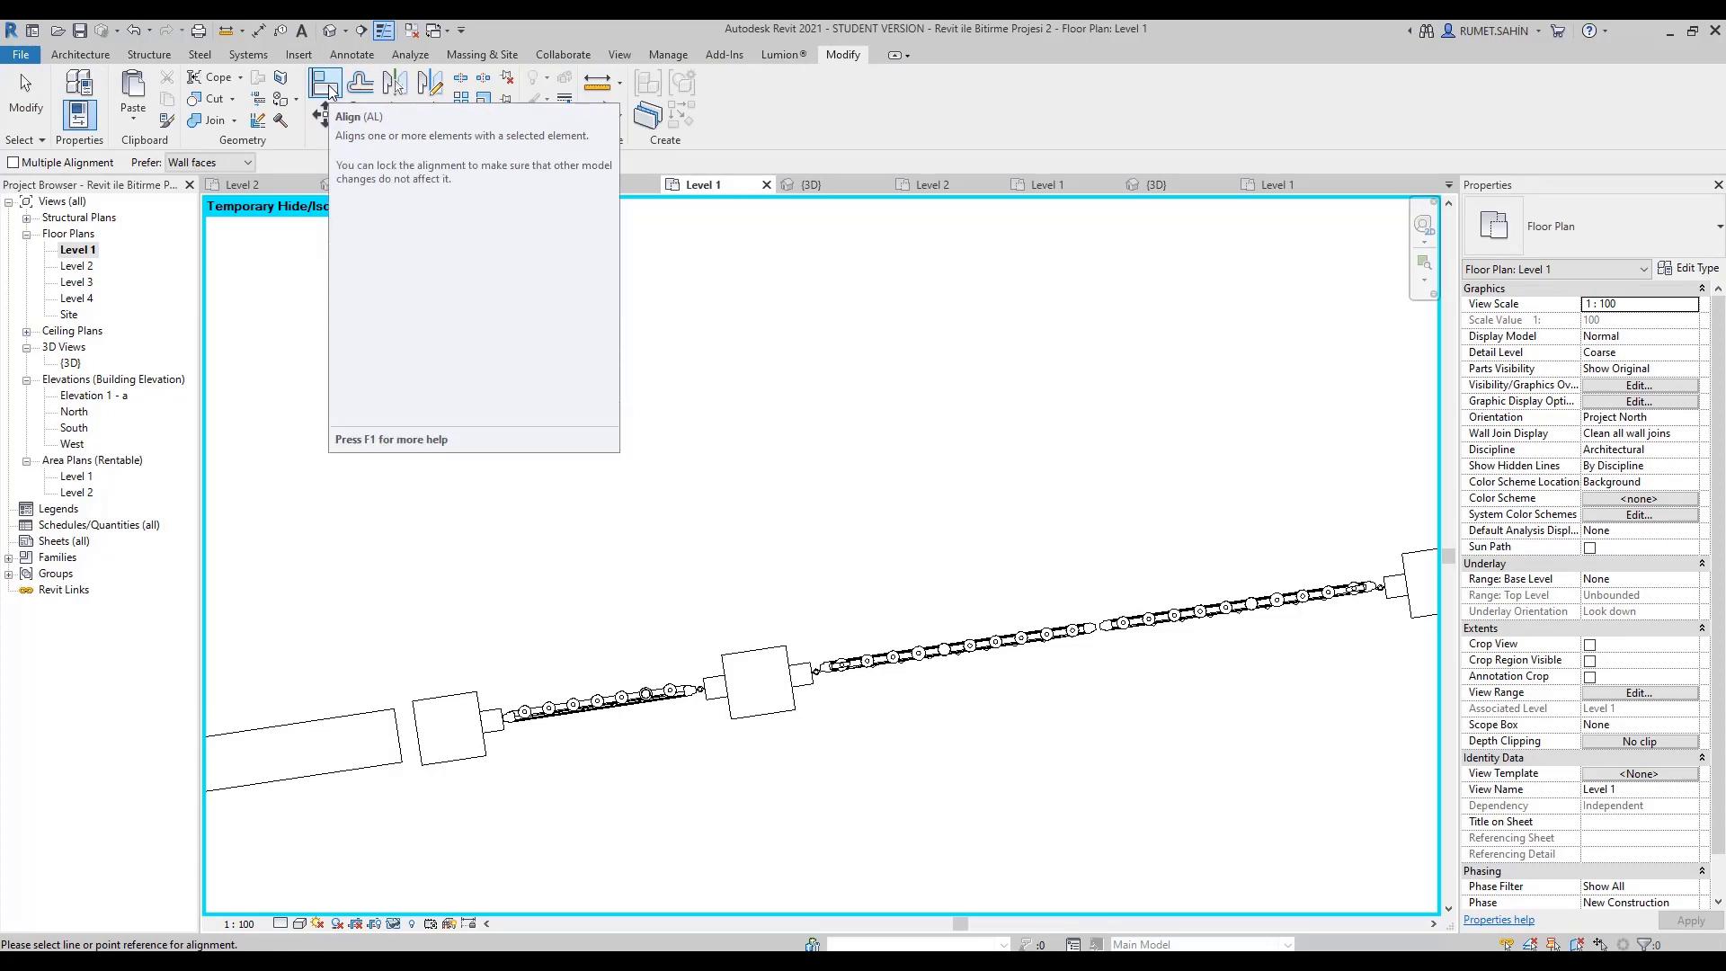
{"action": "scroll", "coordinate": [426, 758], "scroll_direction": "up", "scroll_amount": 2}
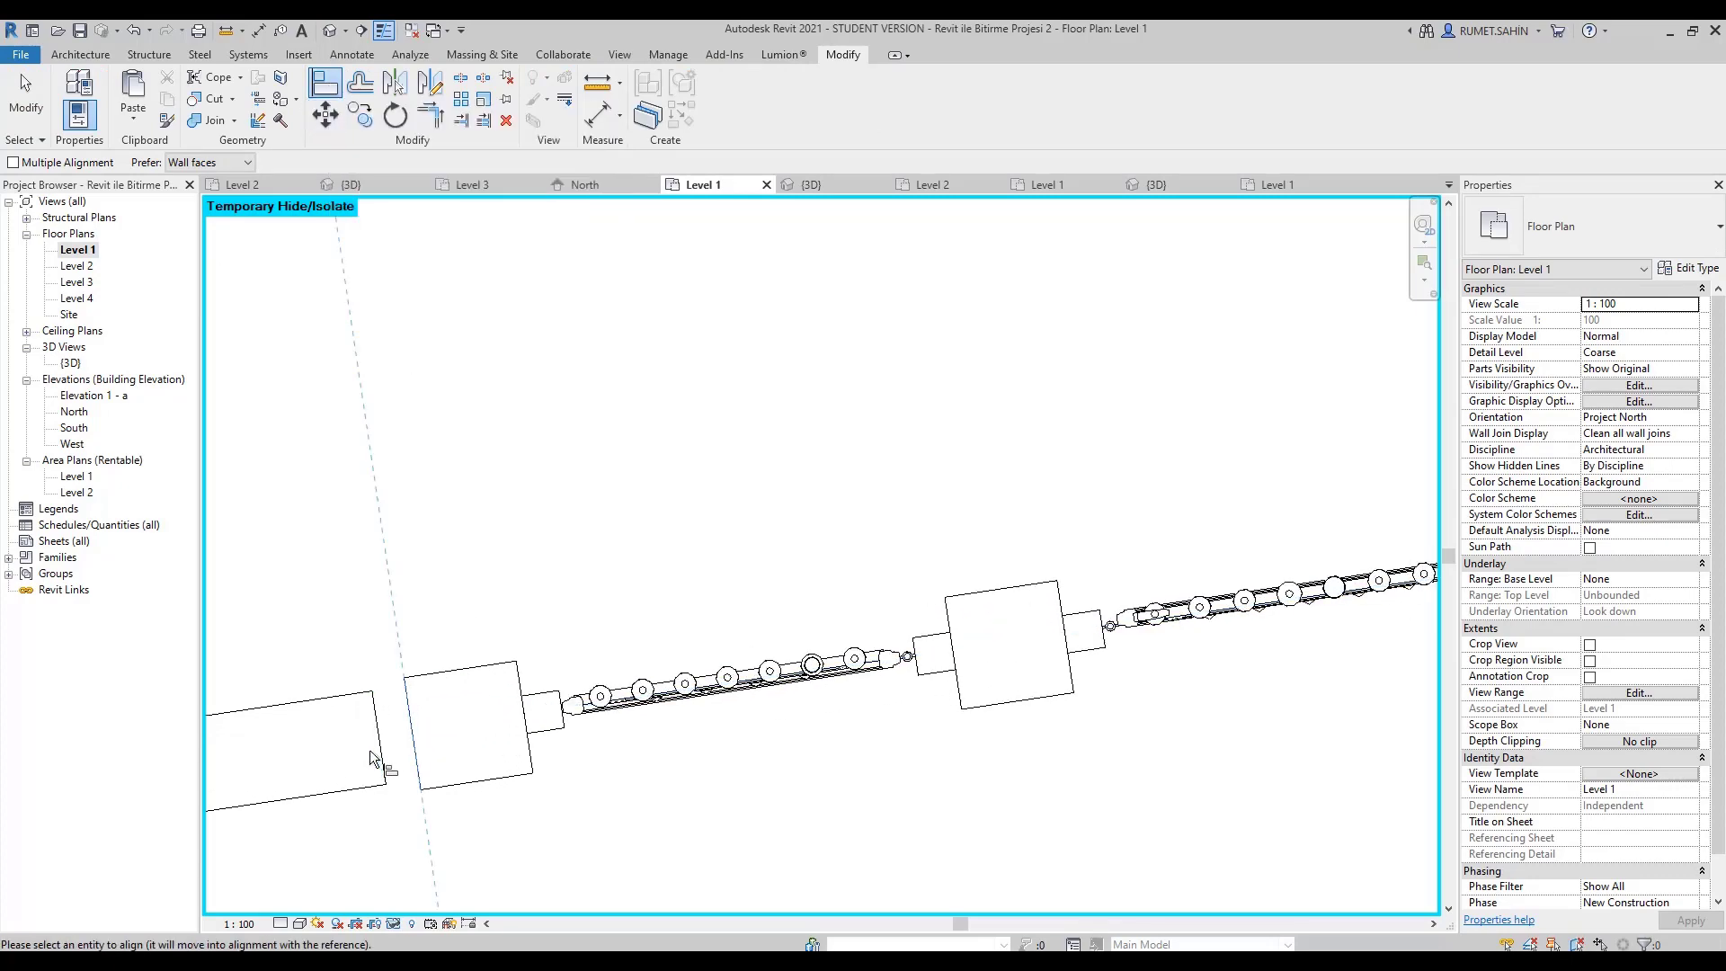
{"action": "scroll", "coordinate": [970, 677], "scroll_direction": "down", "scroll_amount": 3}
{"action": "scroll", "coordinate": [935, 659], "scroll_direction": "up", "scroll_amount": 2}
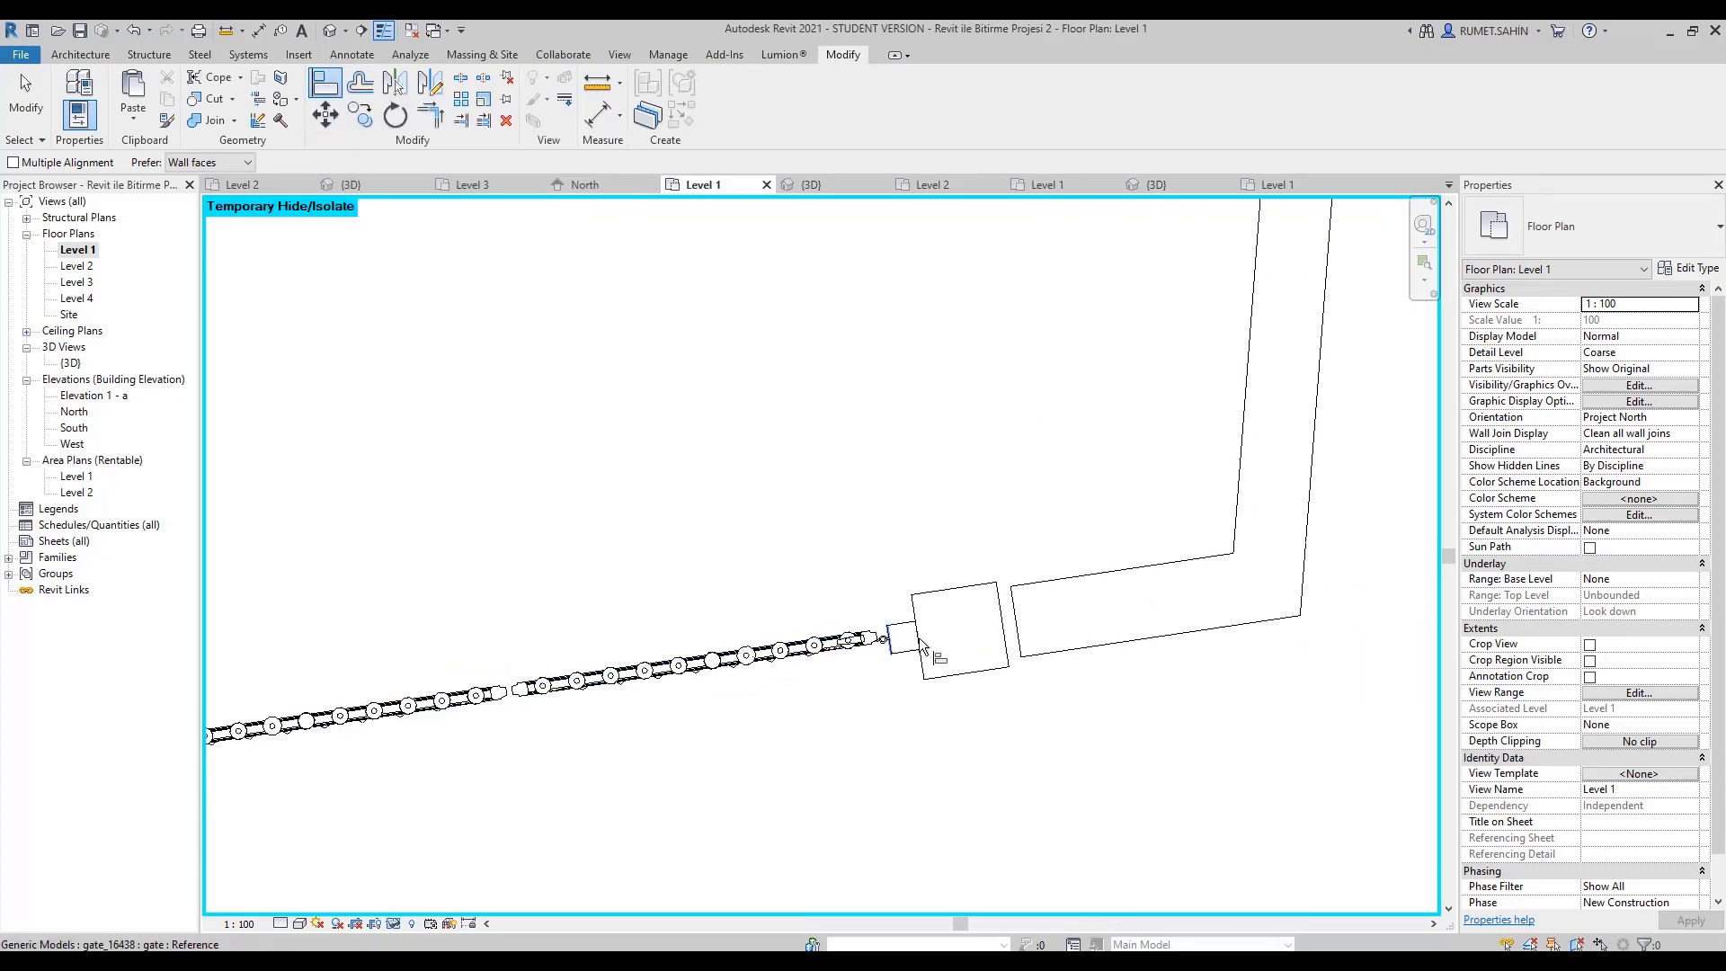
{"action": "scroll", "coordinate": [1036, 635], "scroll_direction": "up", "scroll_amount": 2}
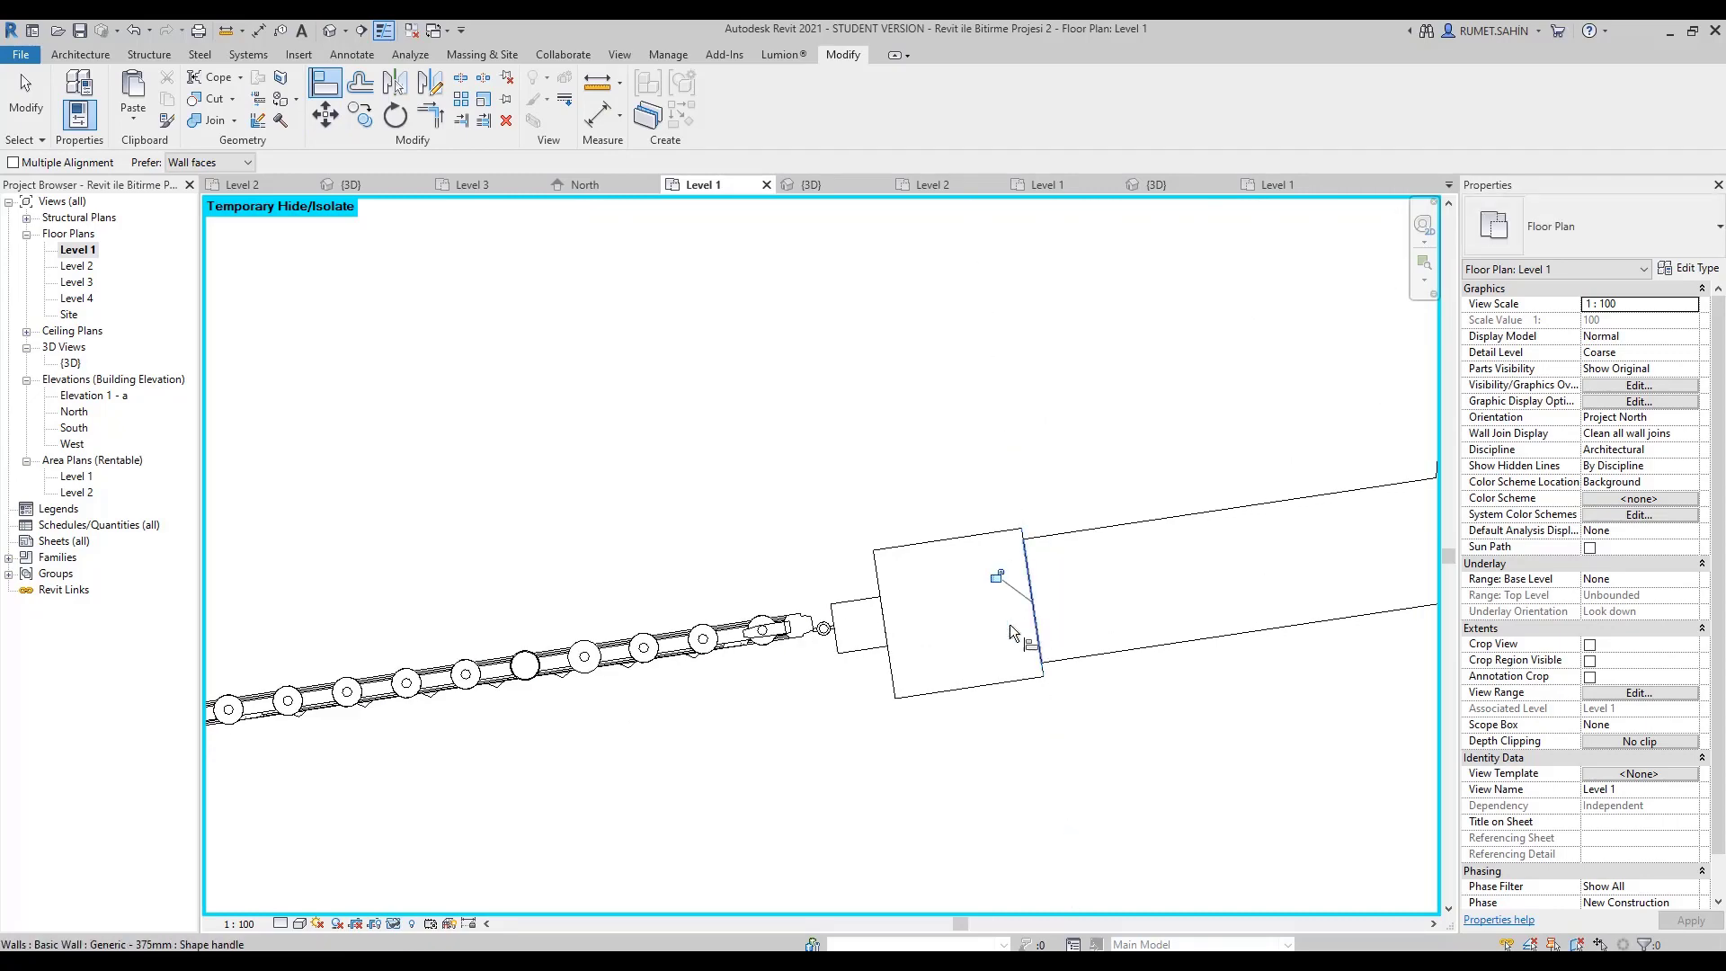
{"action": "key", "text": "Escape"}
{"action": "scroll", "coordinate": [923, 643], "scroll_direction": "down", "scroll_amount": 2}
{"action": "scroll", "coordinate": [892, 629], "scroll_direction": "down", "scroll_amount": 2}
{"action": "scroll", "coordinate": [838, 636], "scroll_direction": "down", "scroll_amount": 2}
Sketch an 18-riser straight stair run with 25 cm treads in the Level 1 corridor.
{"action": "scroll", "coordinate": [831, 562], "scroll_direction": "down", "scroll_amount": 1}
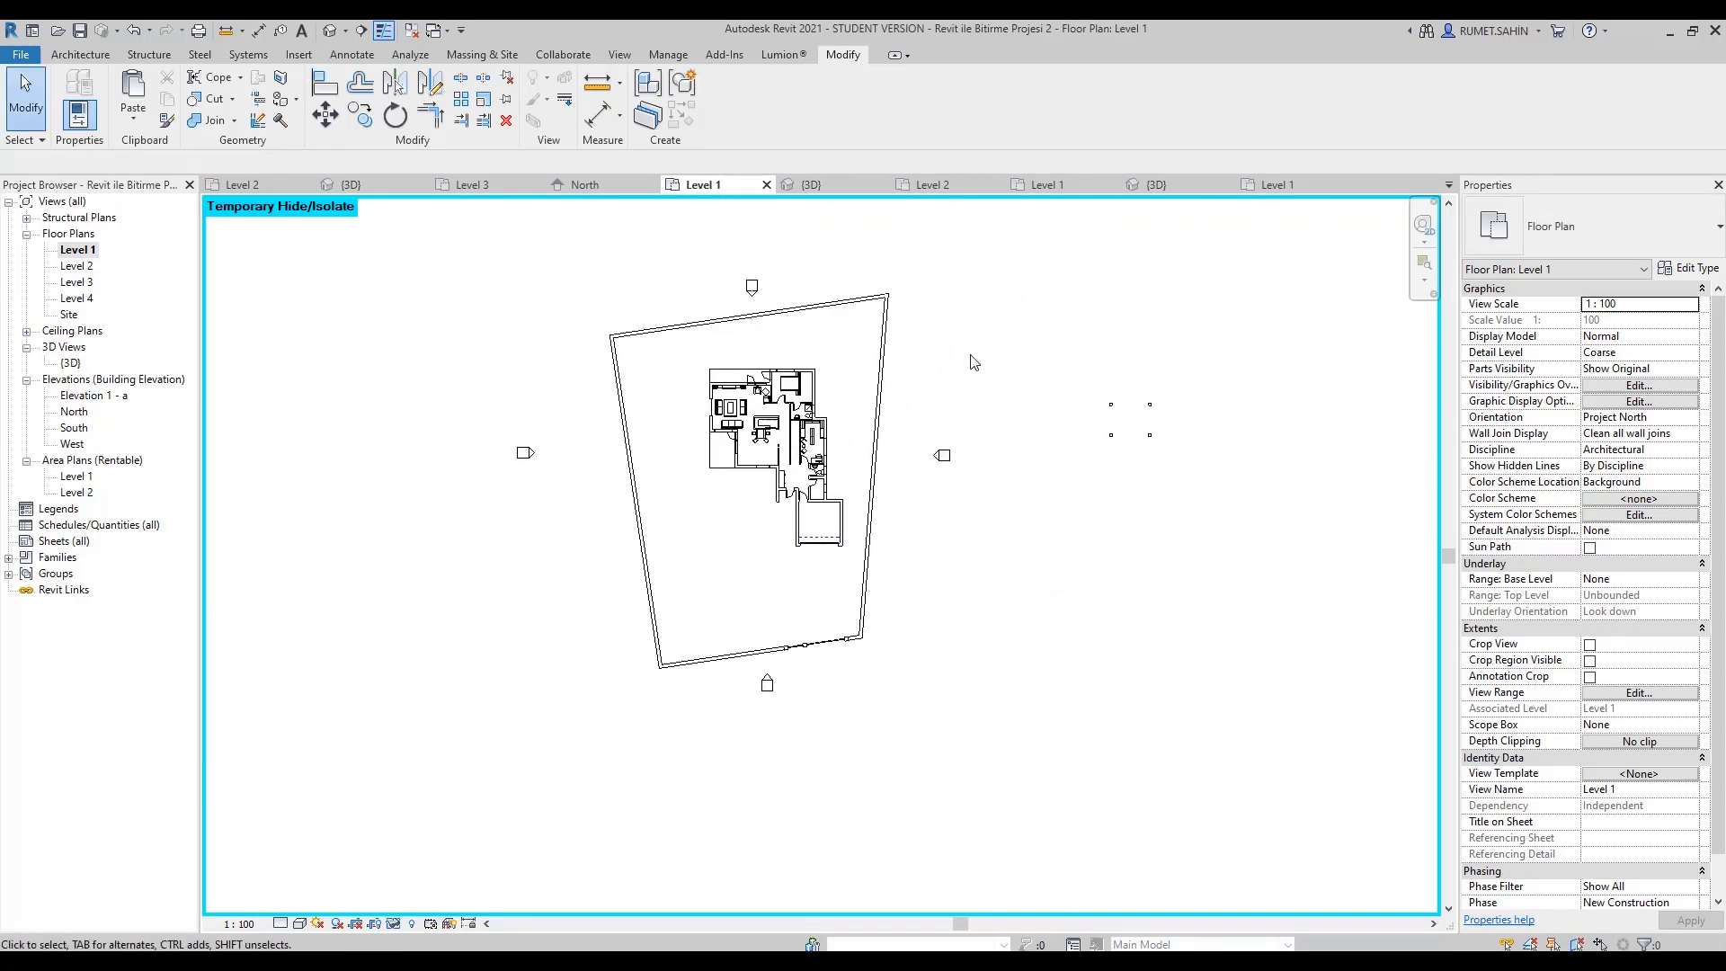
{"action": "scroll", "coordinate": [971, 364], "scroll_direction": "up", "scroll_amount": 2}
{"action": "scroll", "coordinate": [739, 679], "scroll_direction": "up", "scroll_amount": 2}
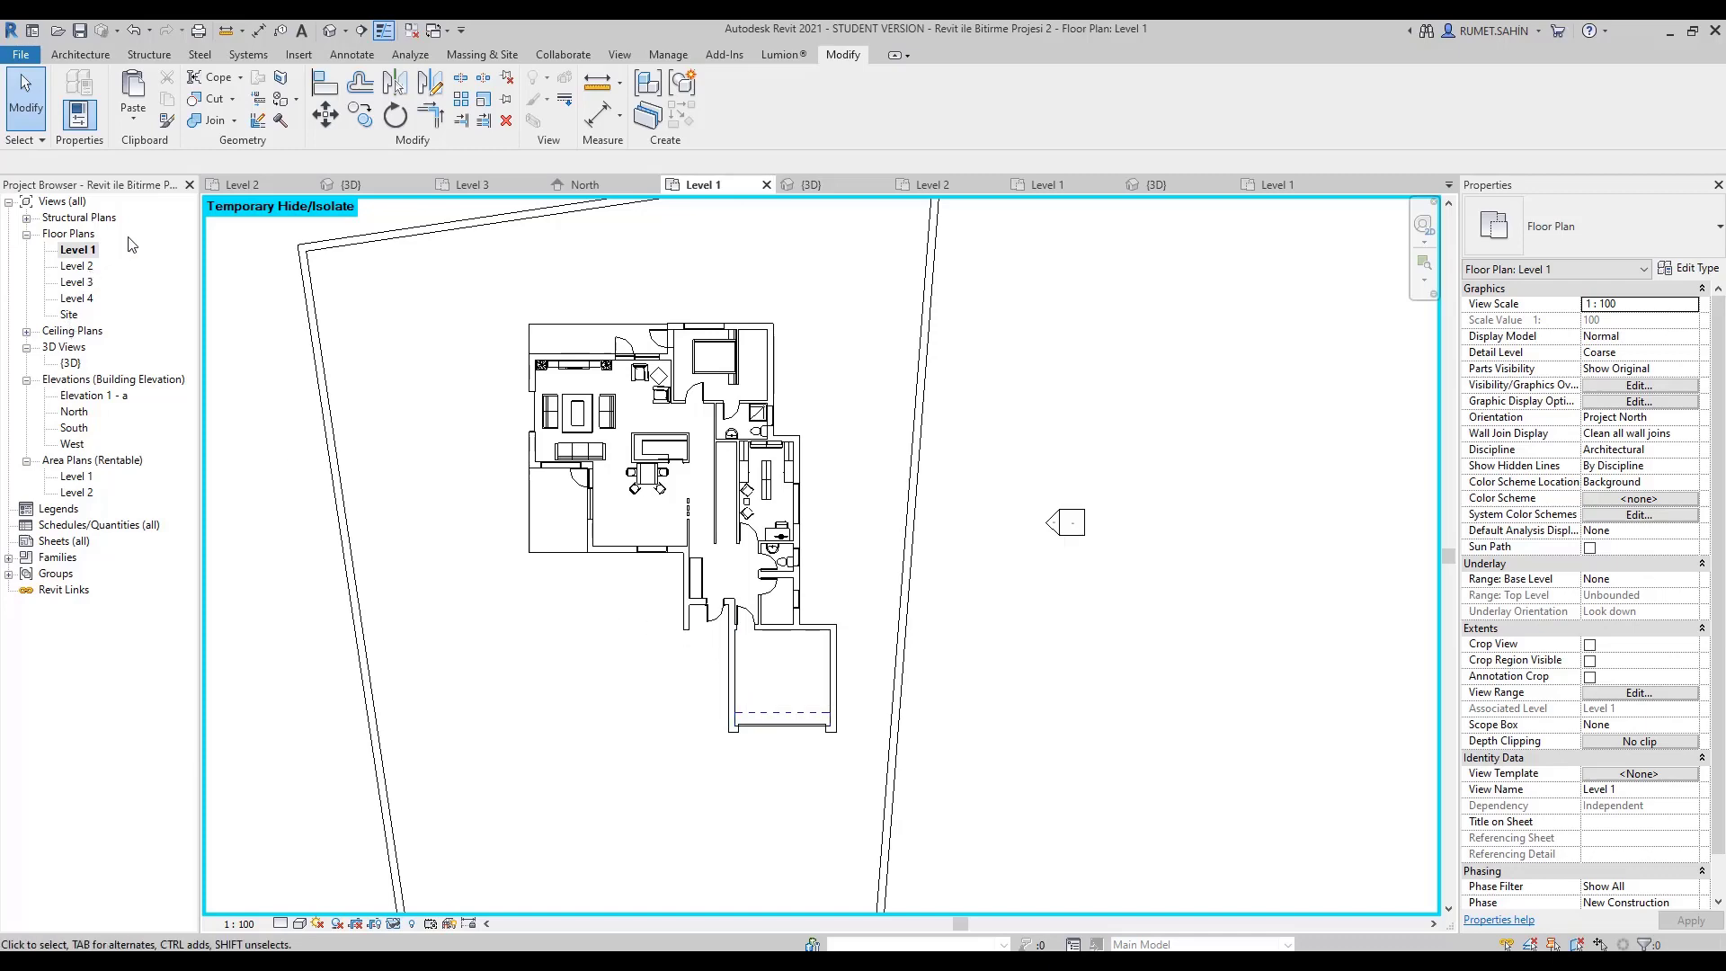
{"action": "left_click", "coordinate": [107, 56]}
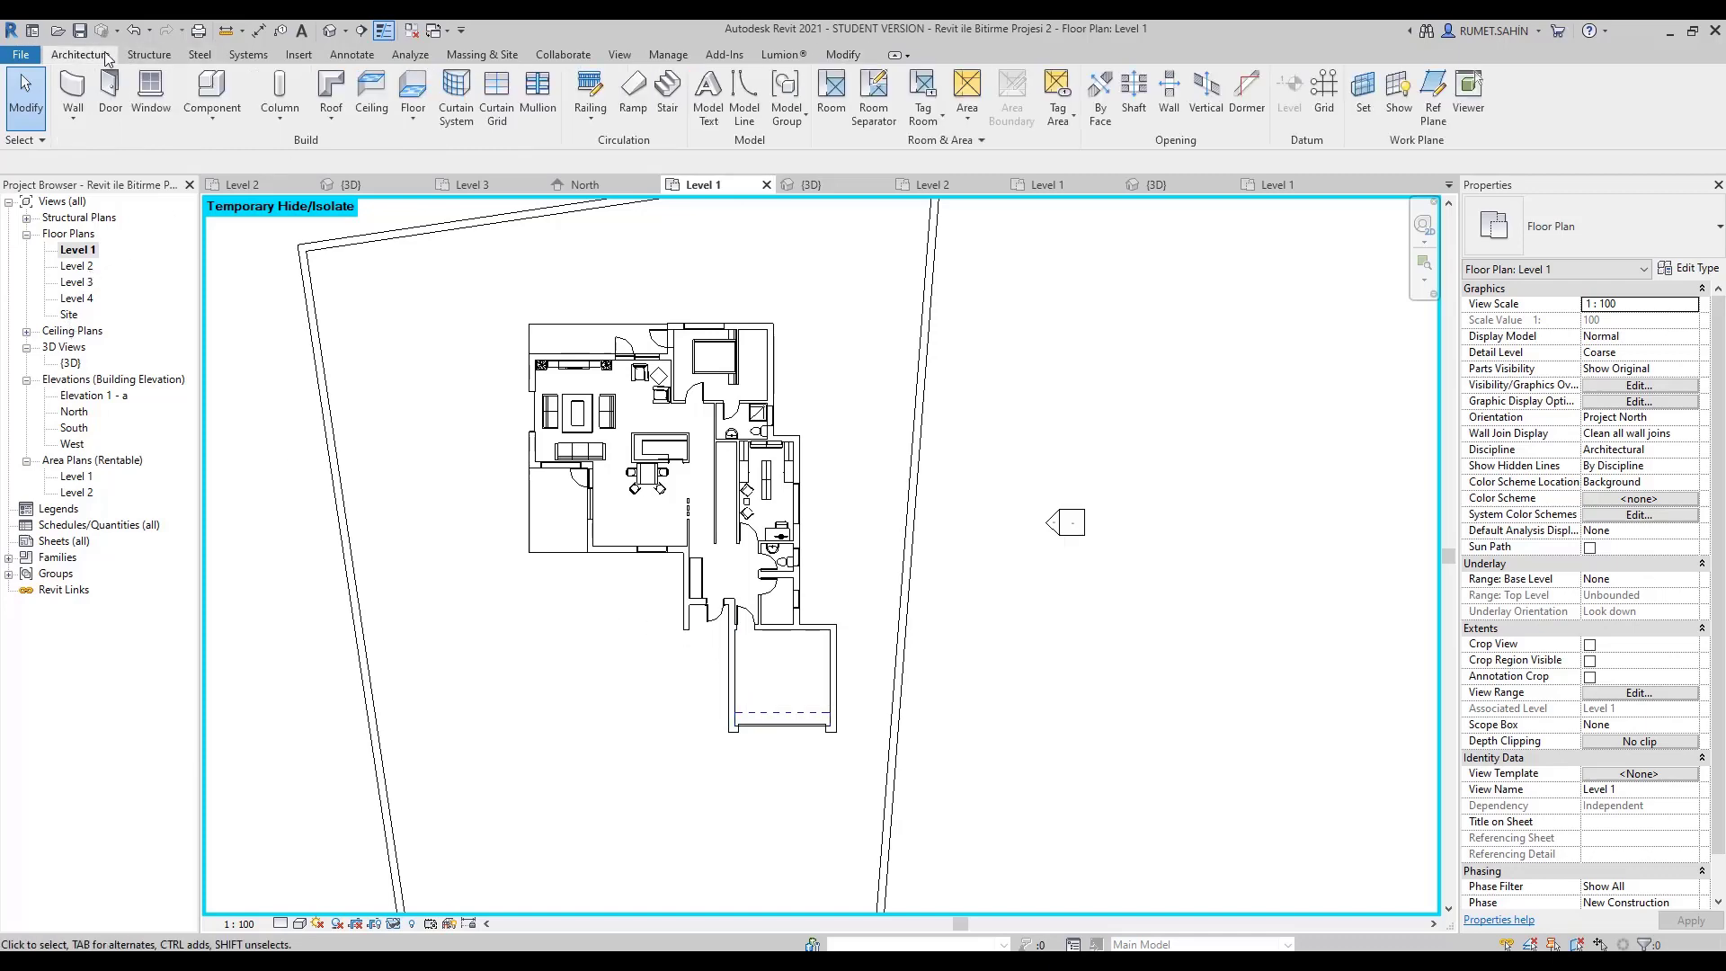
{"action": "left_click", "coordinate": [667, 94]}
{"action": "type", "text": "30"}
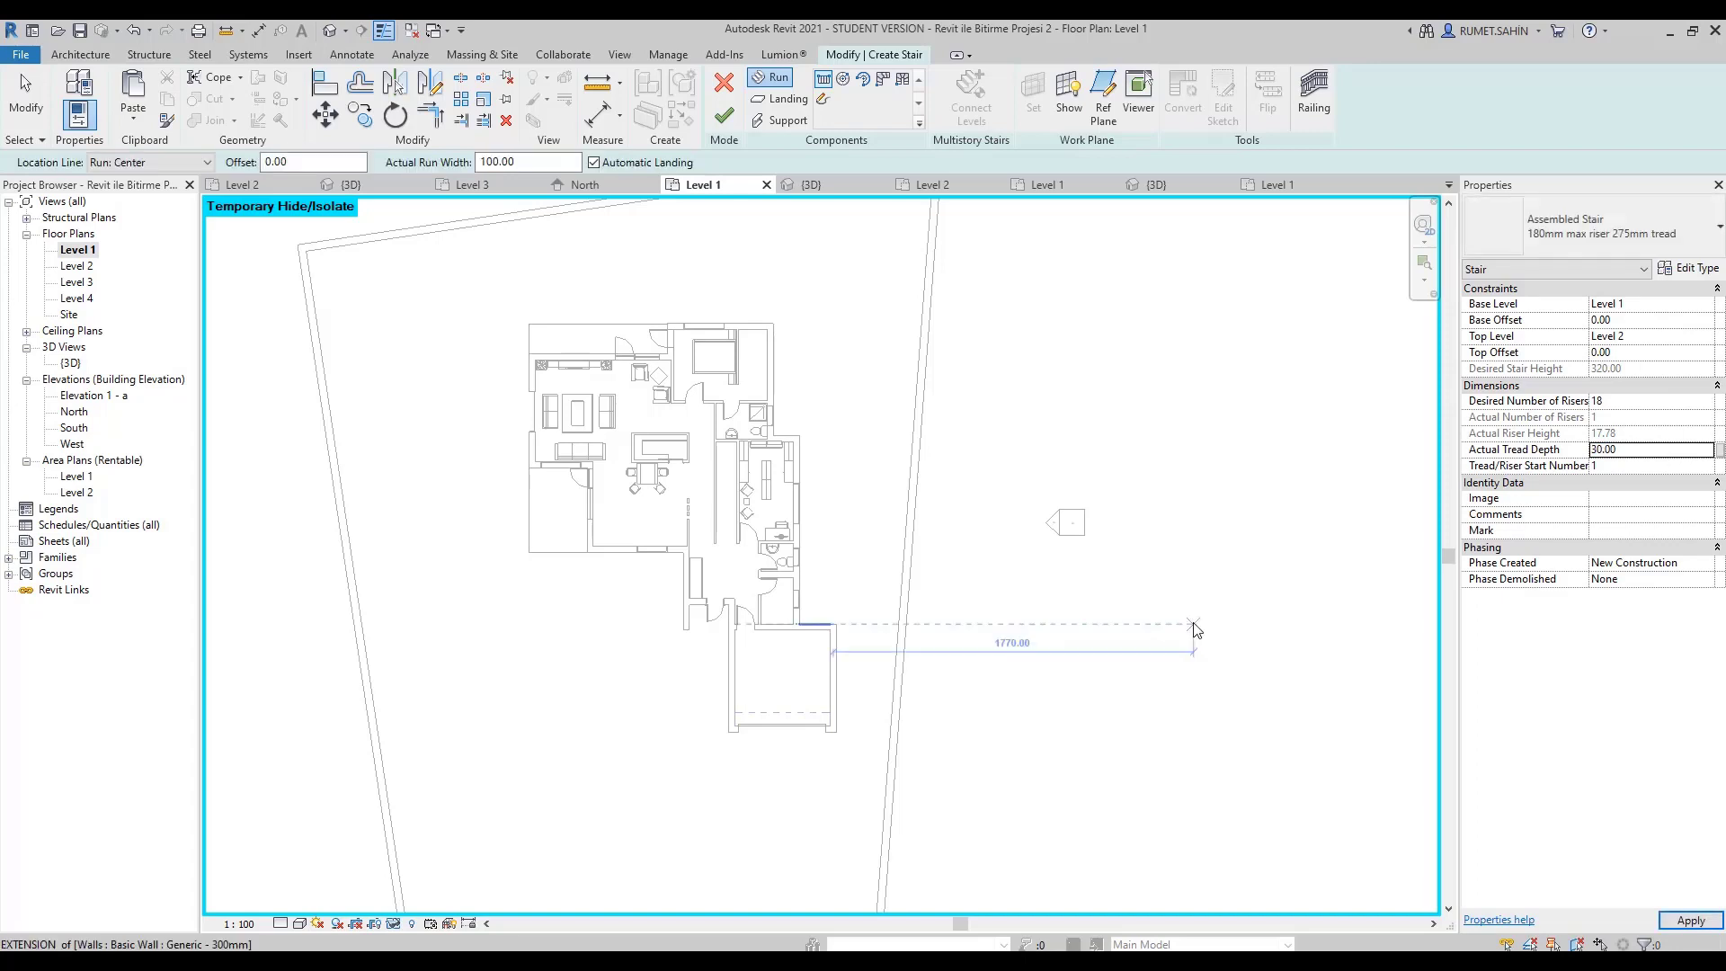
{"action": "scroll", "coordinate": [719, 539], "scroll_direction": "up", "scroll_amount": 4}
{"action": "left_click", "coordinate": [733, 546]}
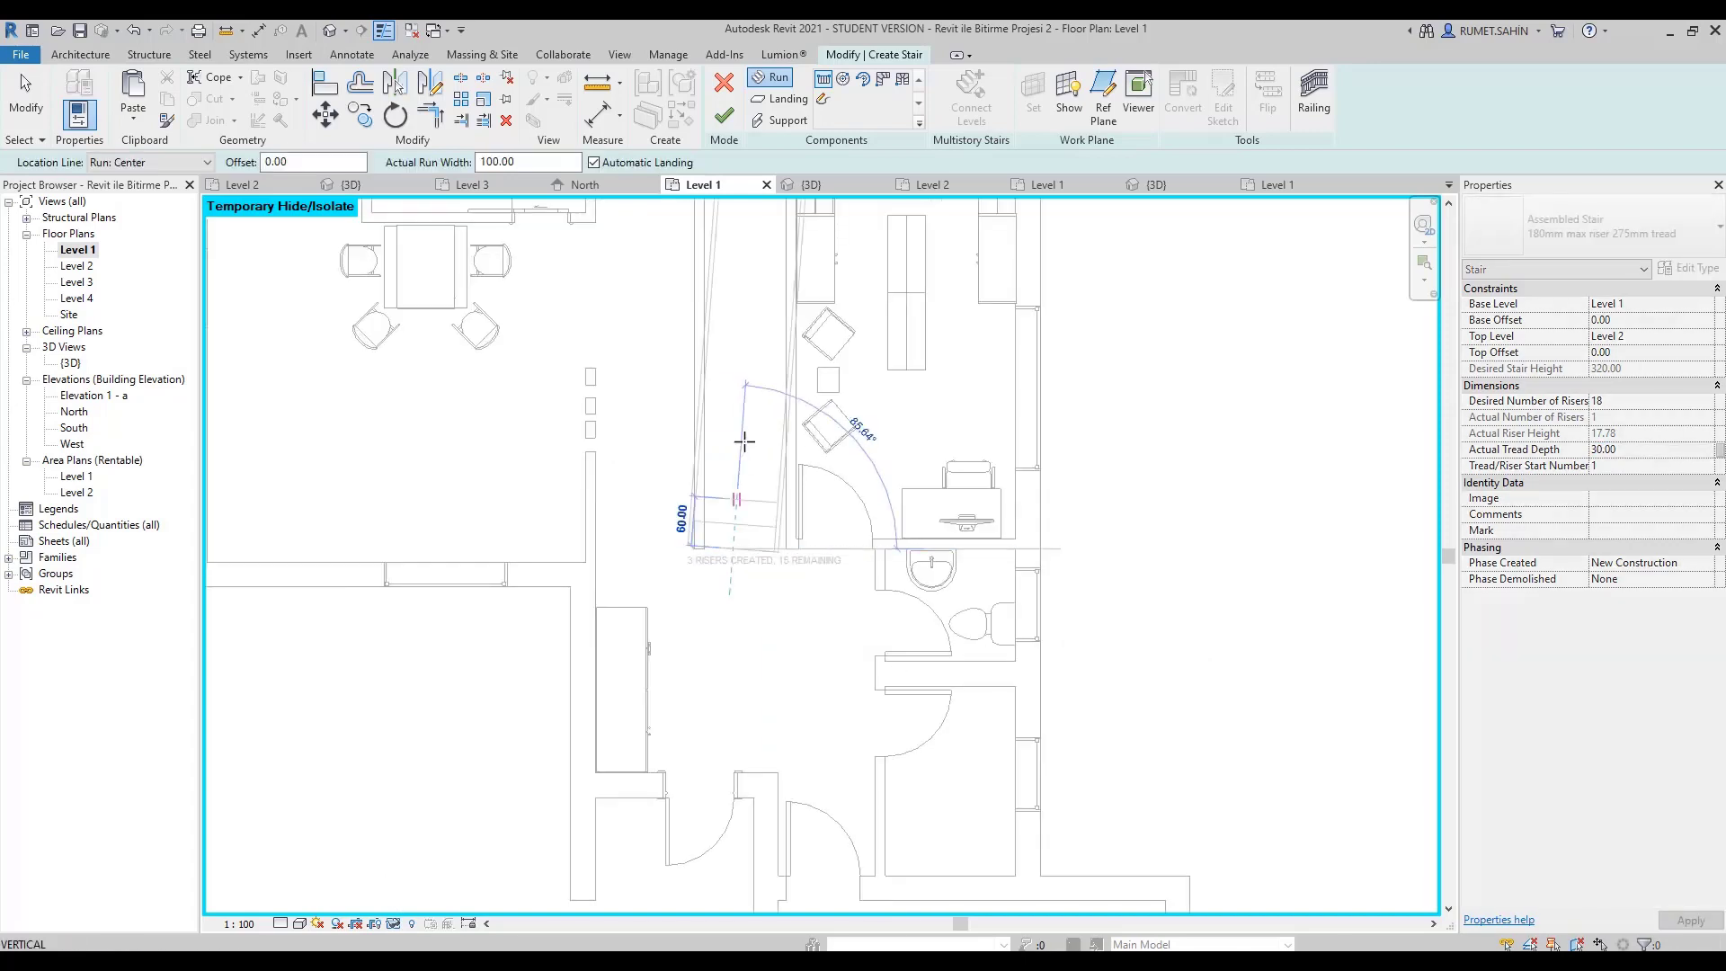
{"action": "middle_click_drag", "start_coordinate": [732, 262], "coordinate": [755, 424]}
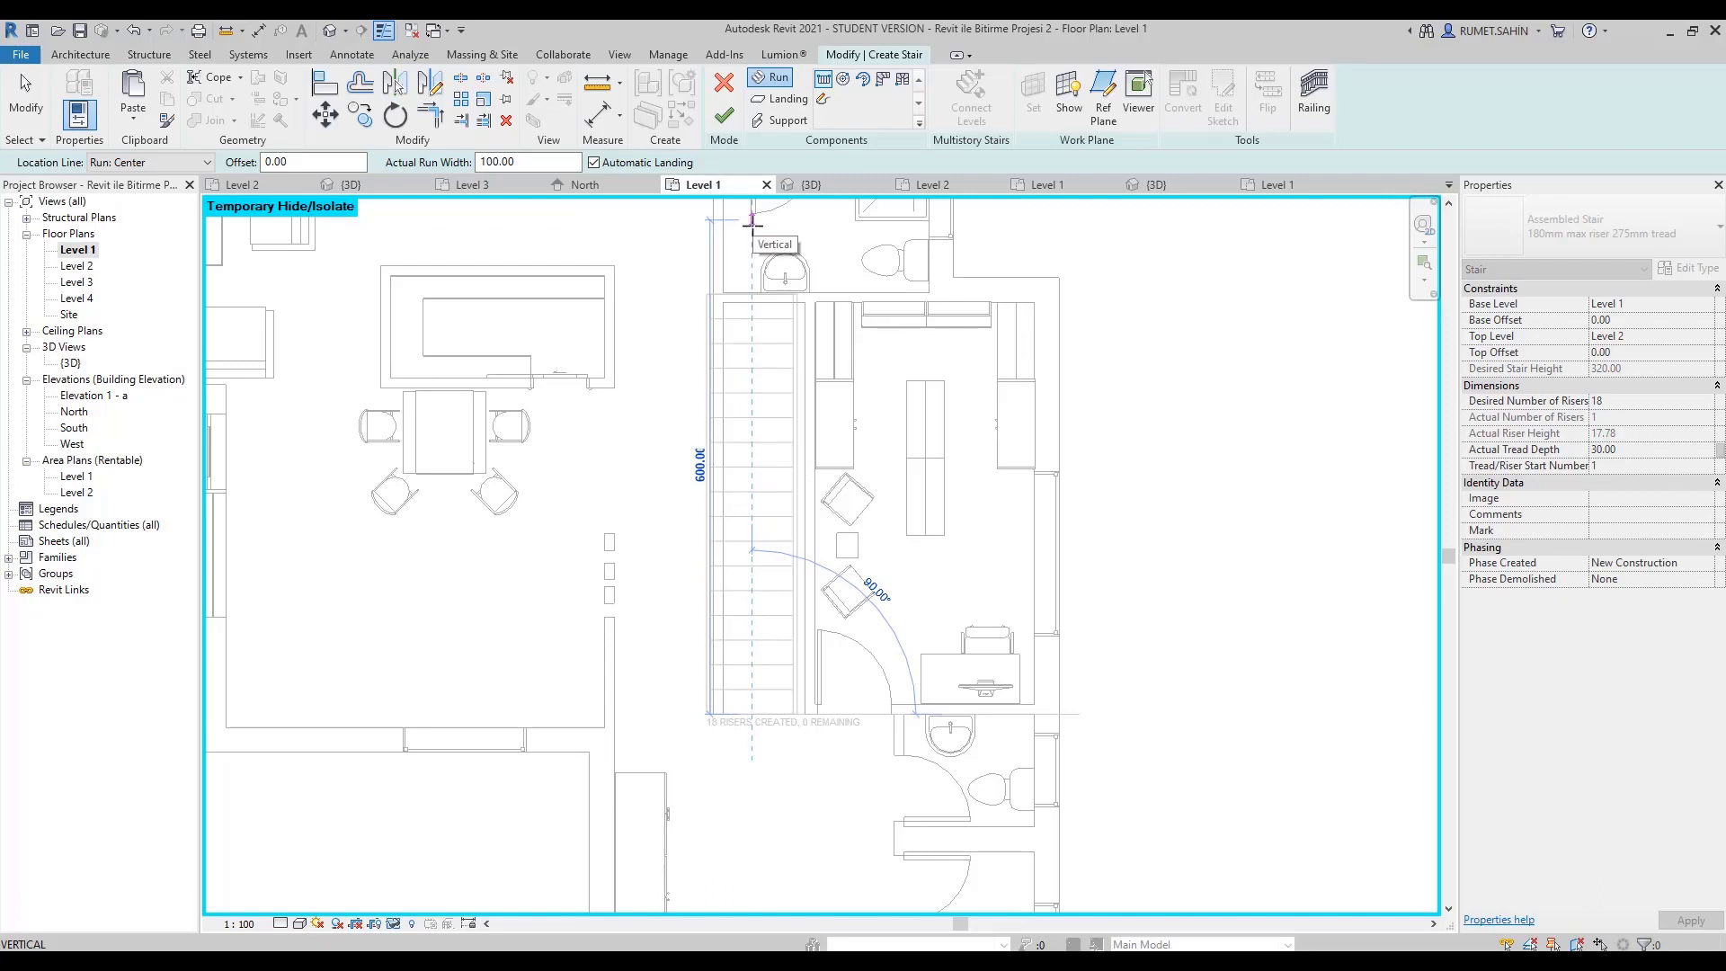
{"action": "left_click", "coordinate": [1560, 450]}
{"action": "type", "text": "25"}
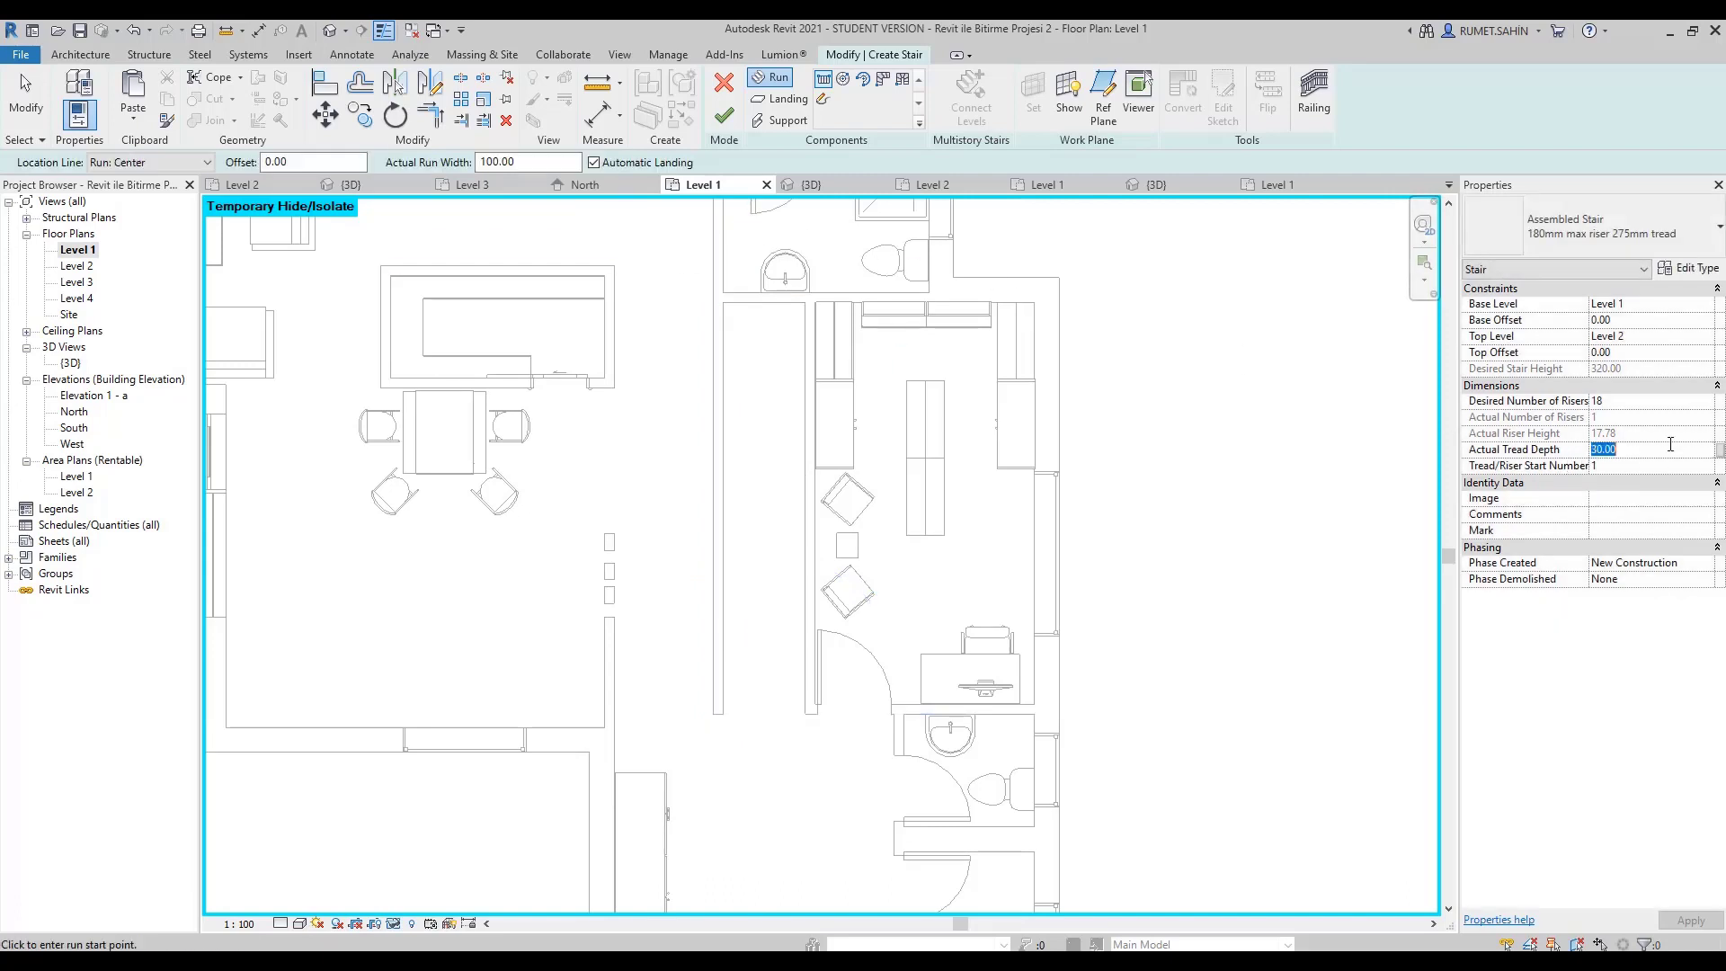
{"action": "left_click", "coordinate": [765, 715]}
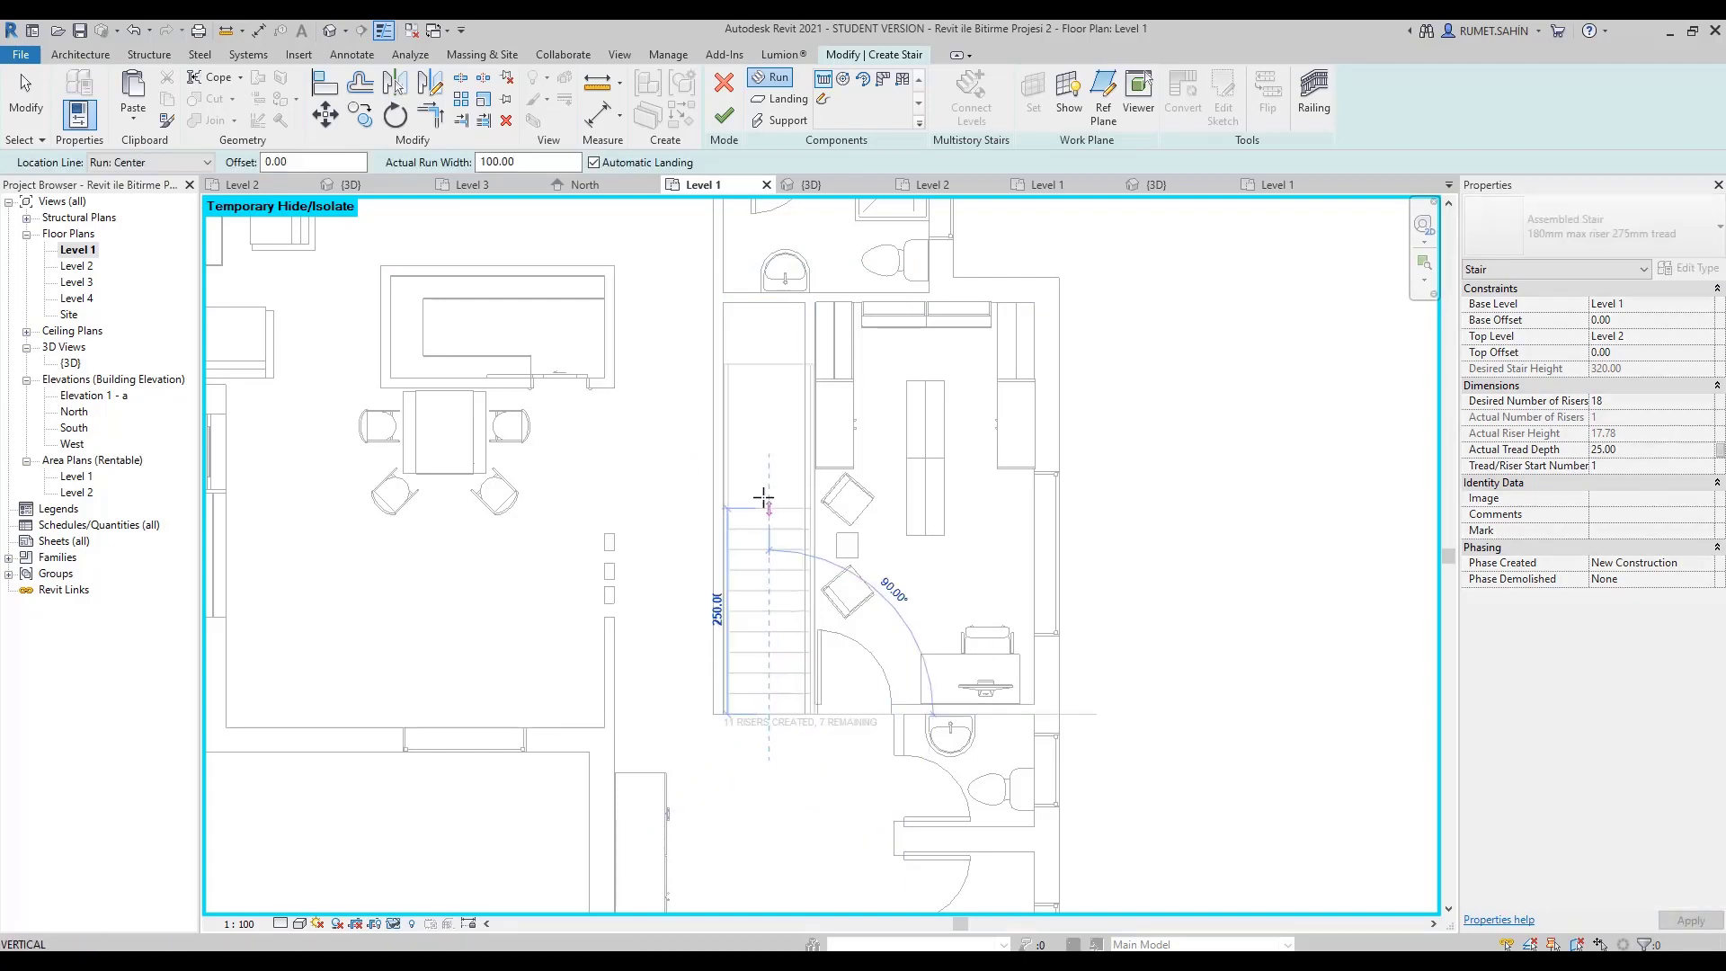
{"action": "left_click", "coordinate": [794, 367]}
Set the stair run width to 90 cm and move the run into place beside the bathroom.
{"action": "left_click", "coordinate": [787, 575]}
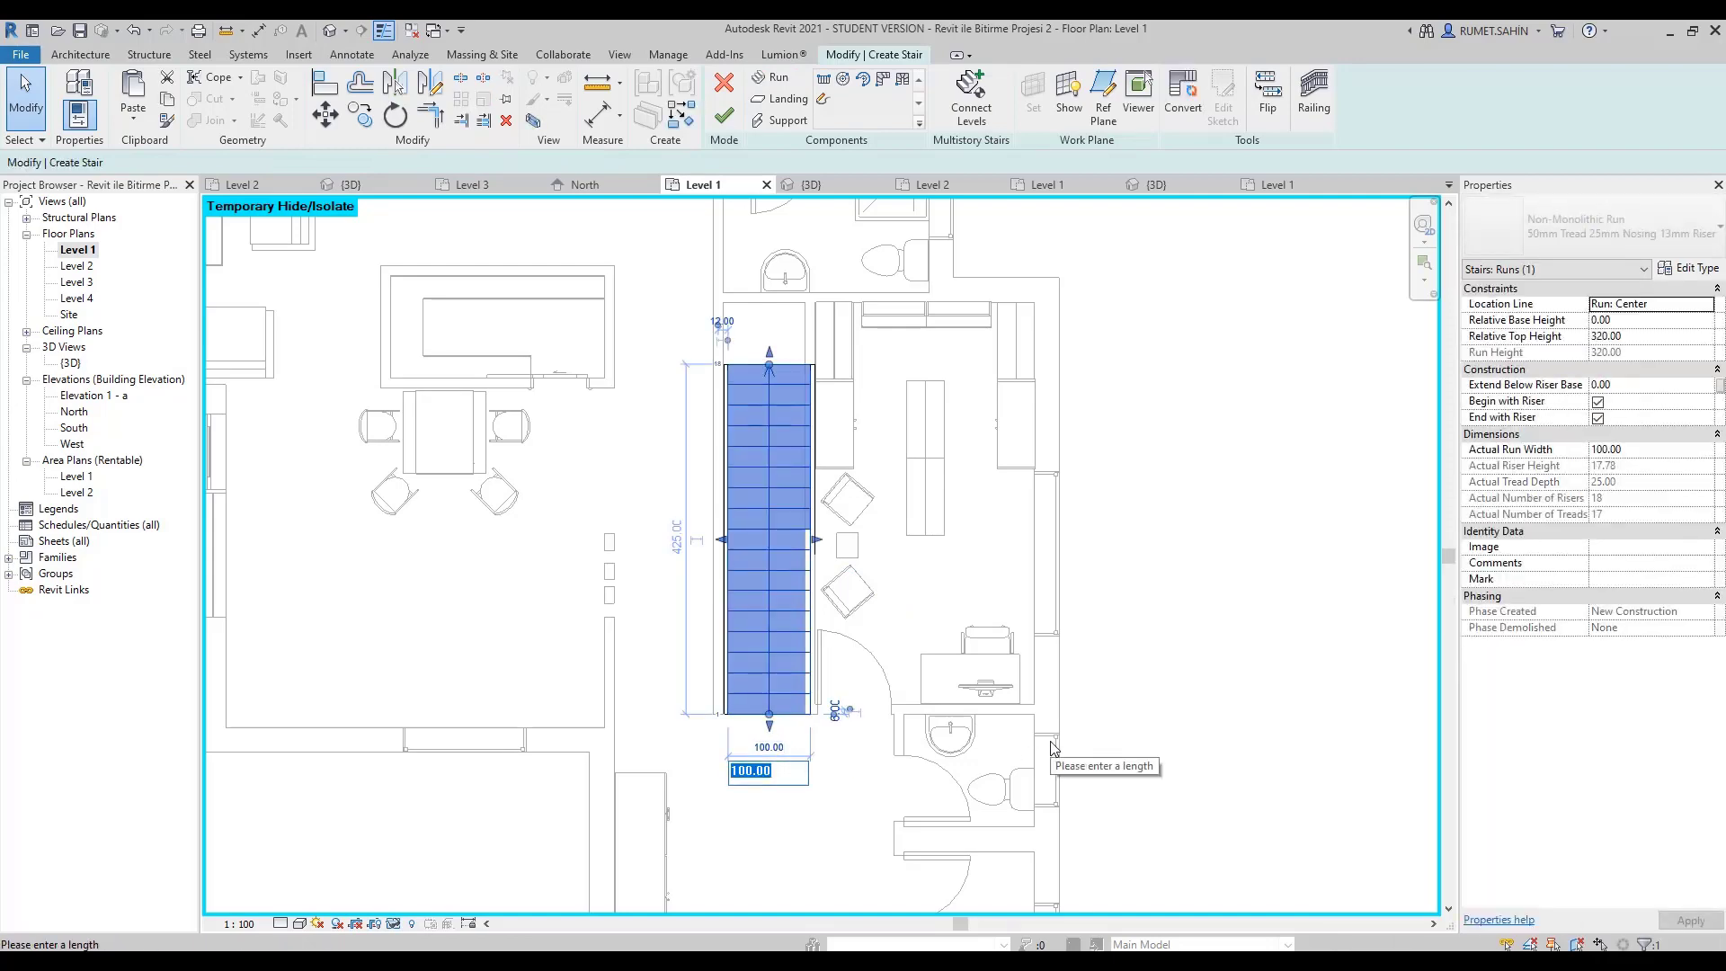
{"action": "key", "text": "Return"}
{"action": "key", "text": "Escape"}
{"action": "scroll", "coordinate": [782, 379], "scroll_direction": "up", "scroll_amount": 2}
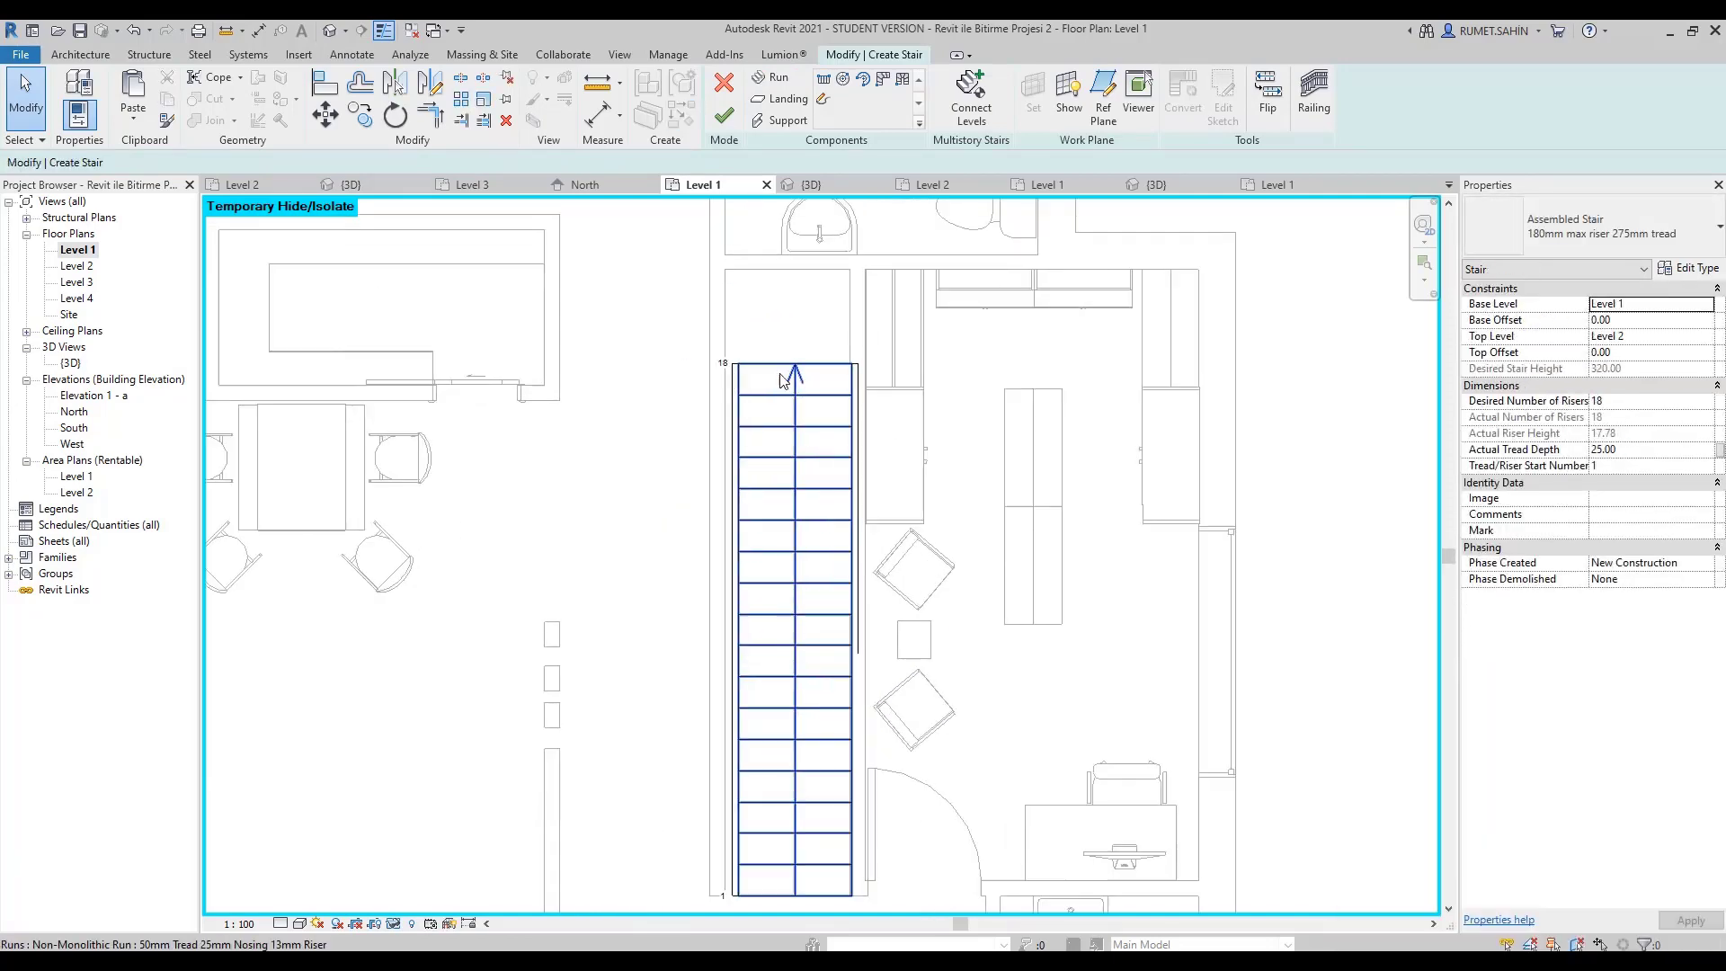
{"action": "left_click", "coordinate": [787, 374]}
{"action": "scroll", "coordinate": [778, 380], "scroll_direction": "up", "scroll_amount": 2}
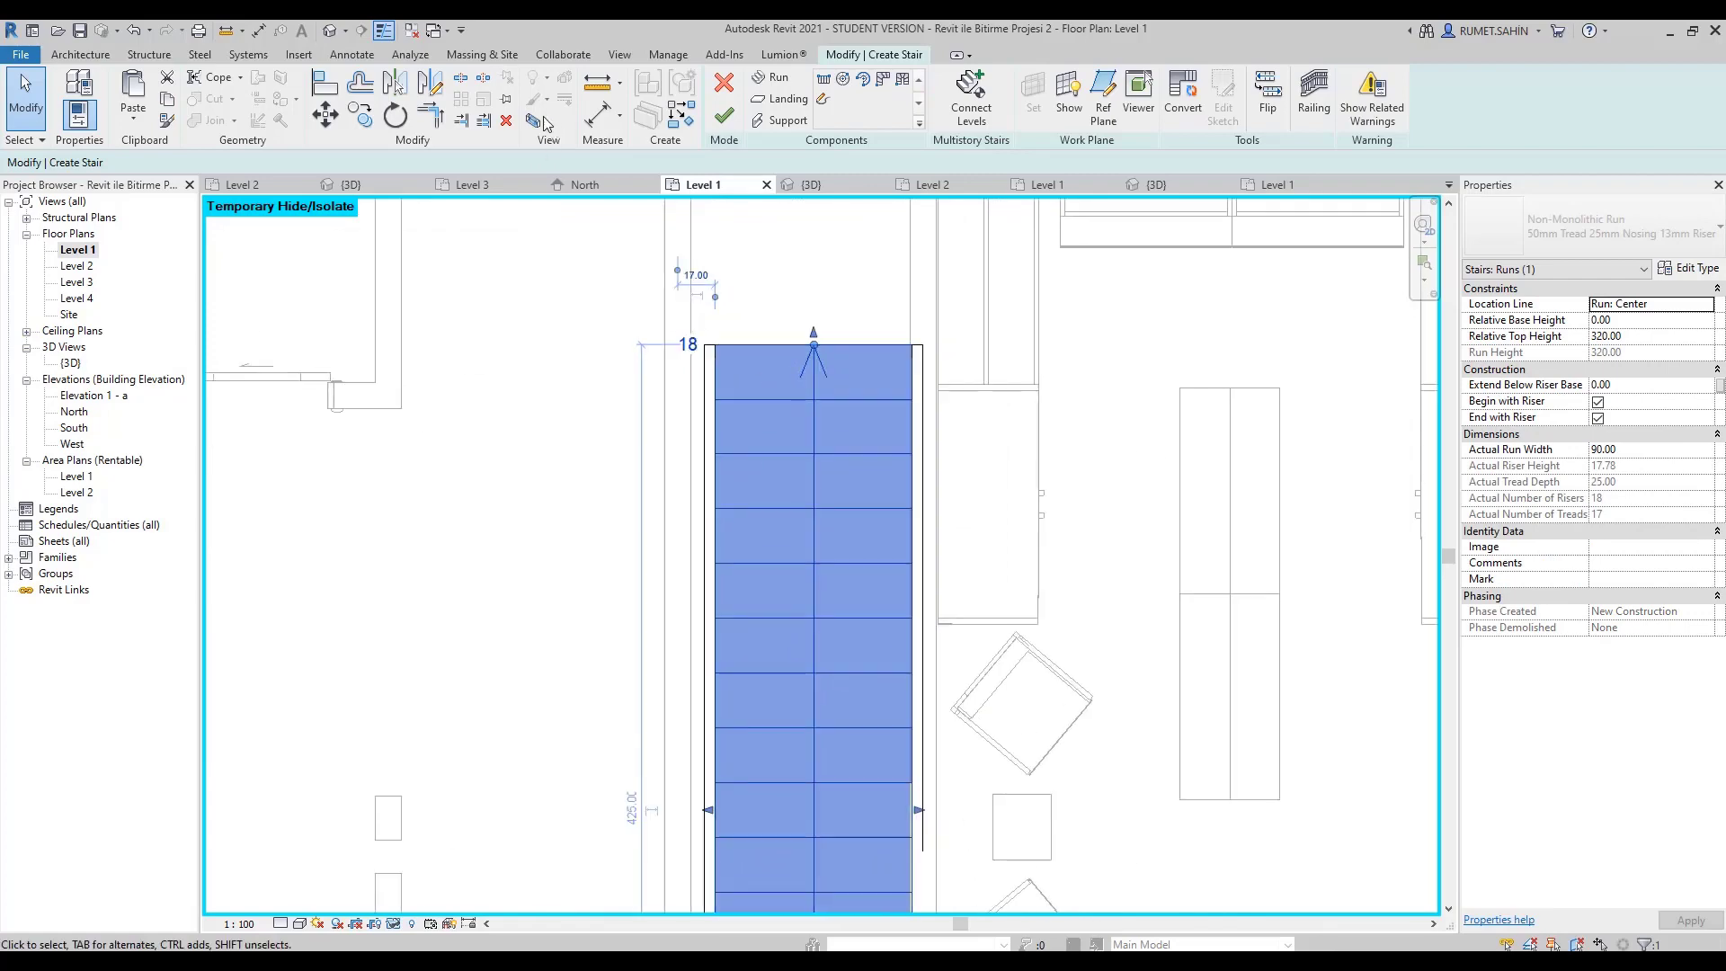
{"action": "left_click", "coordinate": [331, 124]}
{"action": "scroll", "coordinate": [687, 352], "scroll_direction": "up", "scroll_amount": 2}
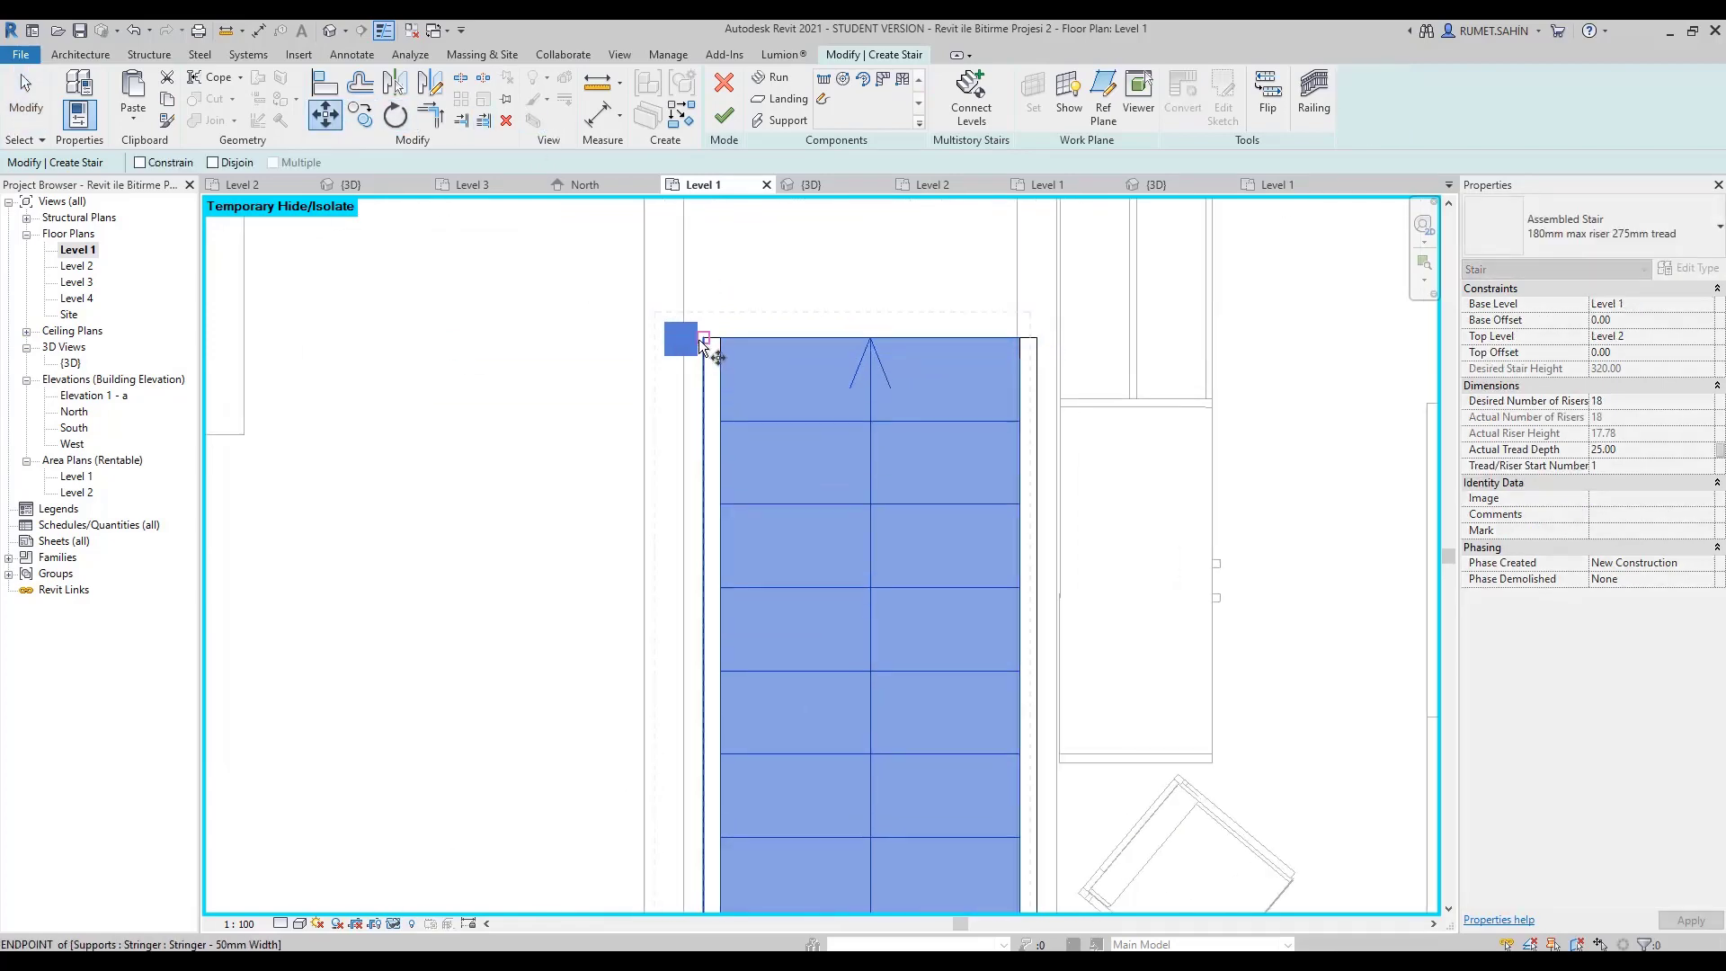
{"action": "left_click", "coordinate": [686, 341]}
{"action": "scroll", "coordinate": [939, 305], "scroll_direction": "down", "scroll_amount": 3}
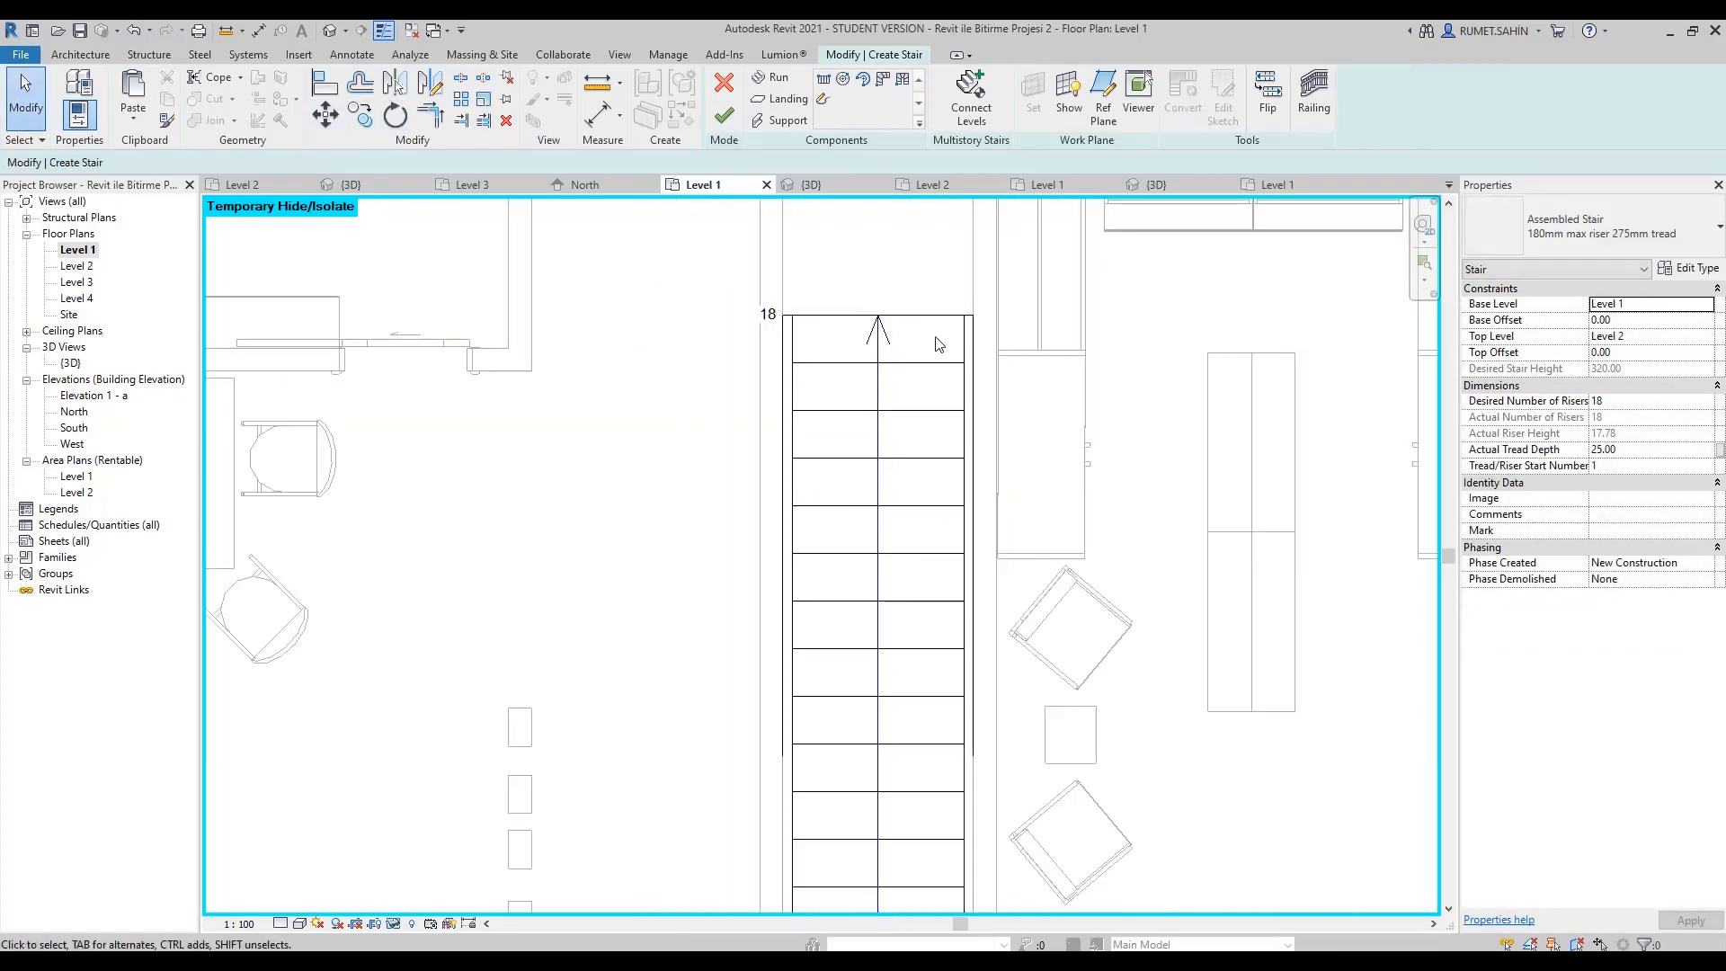
{"action": "middle_click_drag", "start_coordinate": [937, 663], "coordinate": [876, 806]}
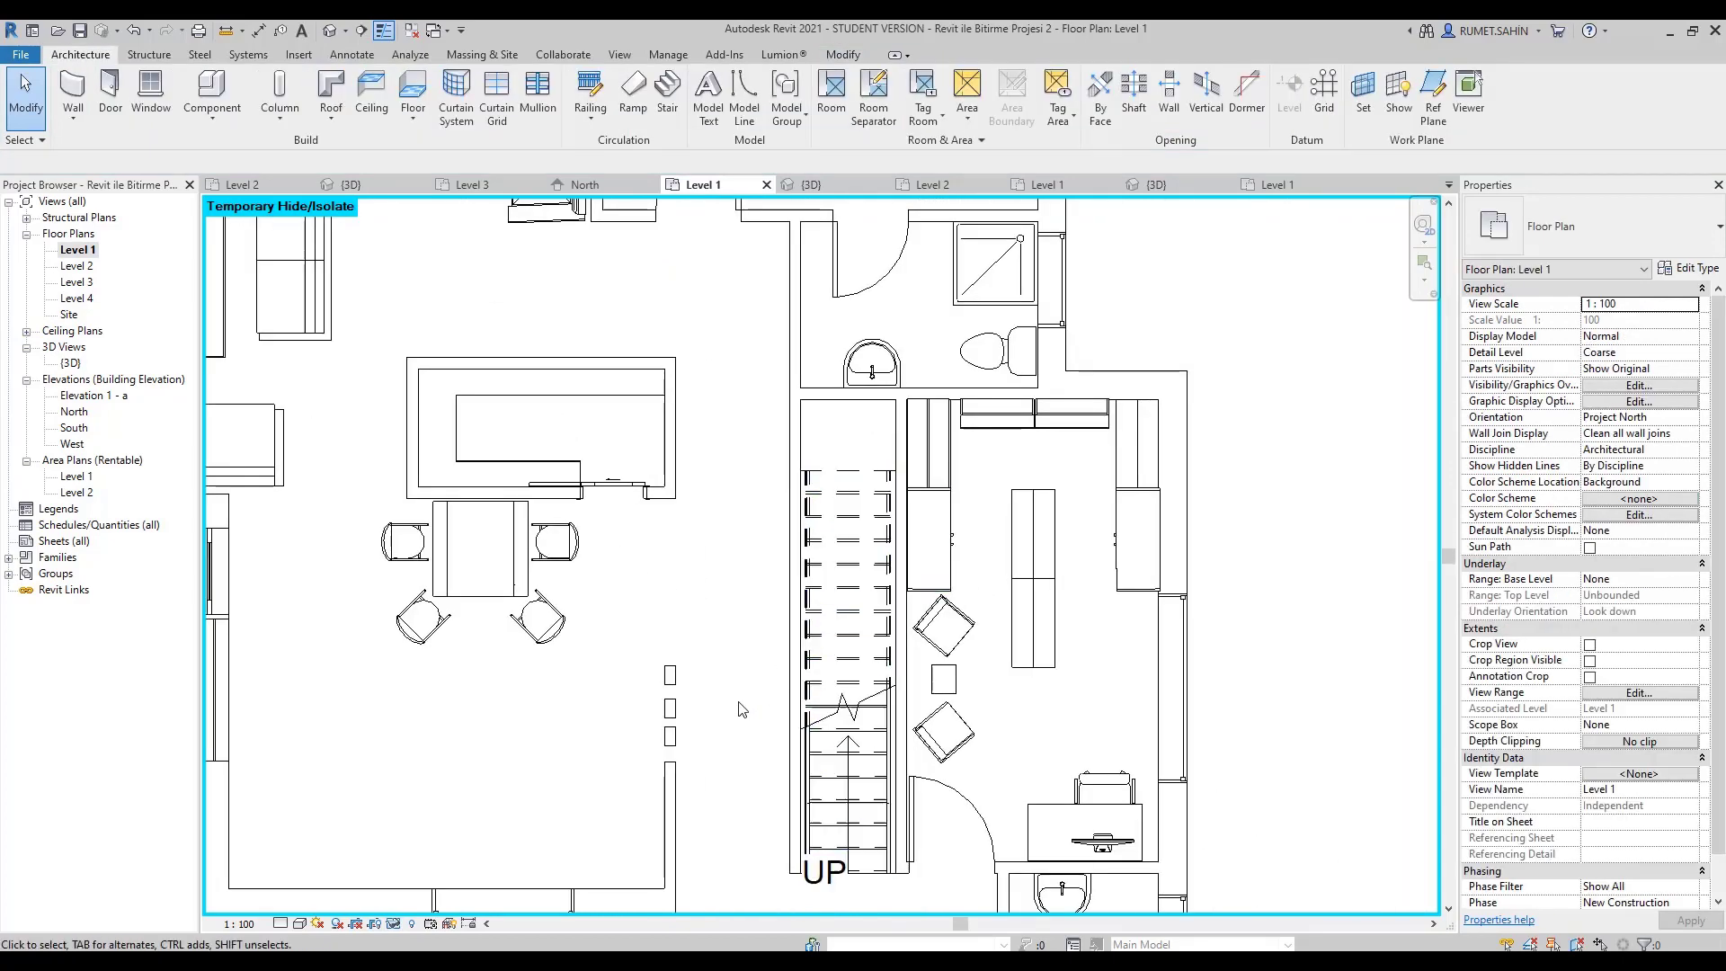
Hide the UP text on the Level 1 stair path.
{"action": "scroll", "coordinate": [834, 794], "scroll_direction": "down", "scroll_amount": 2}
{"action": "scroll", "coordinate": [834, 793], "scroll_direction": "up", "scroll_amount": 2}
{"action": "left_click", "coordinate": [836, 779]}
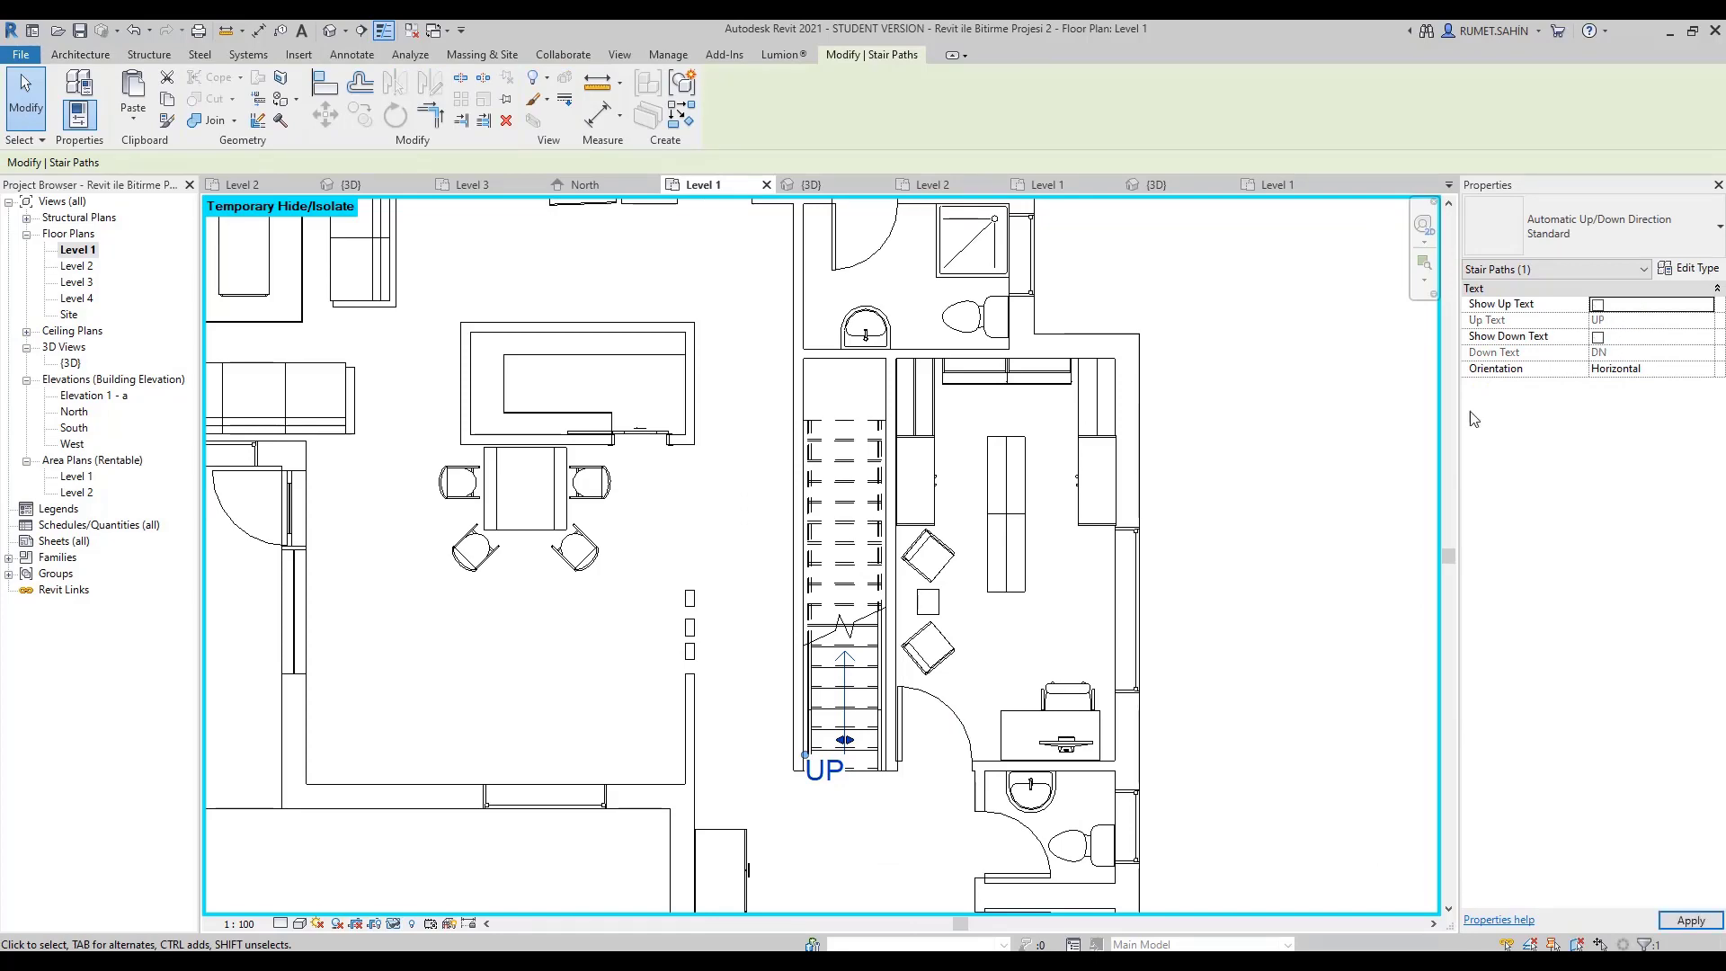
{"action": "key", "text": "Escape"}
{"action": "scroll", "coordinate": [761, 521], "scroll_direction": "down", "scroll_amount": 2}
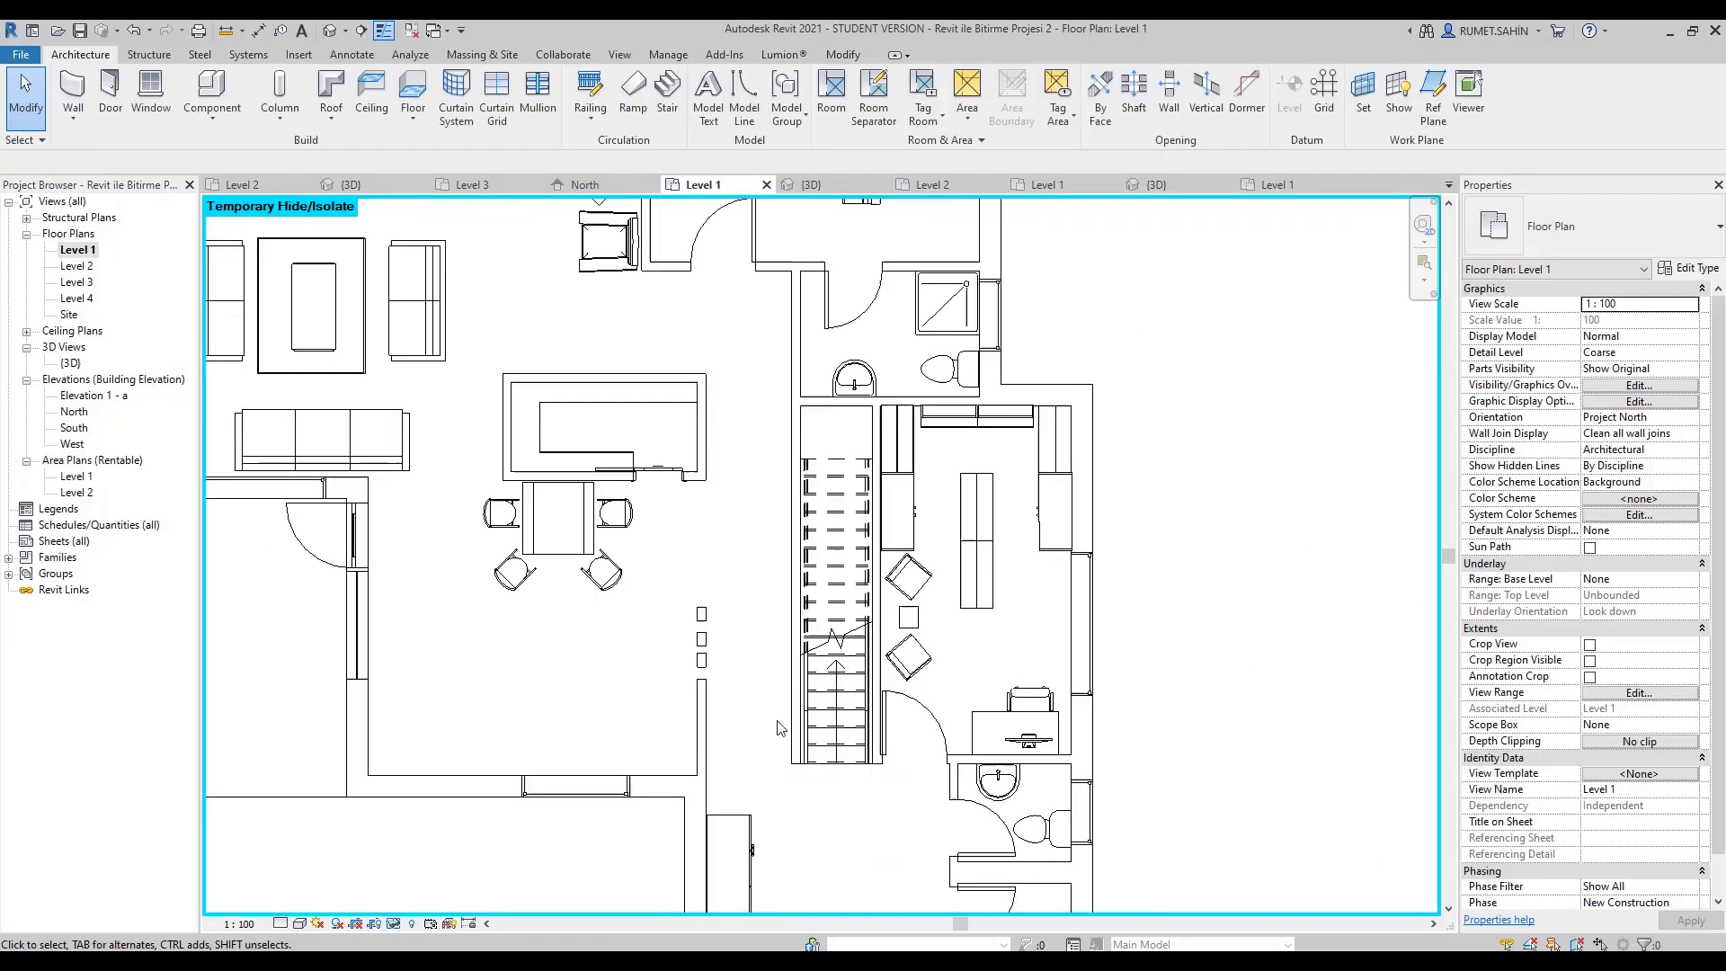
On the Level 2 plan, turn off the stair path's Up and Down text.
{"action": "double_click", "coordinate": [76, 266]}
{"action": "scroll", "coordinate": [483, 462], "scroll_direction": "up", "scroll_amount": 3}
{"action": "scroll", "coordinate": [482, 463], "scroll_direction": "up", "scroll_amount": 2}
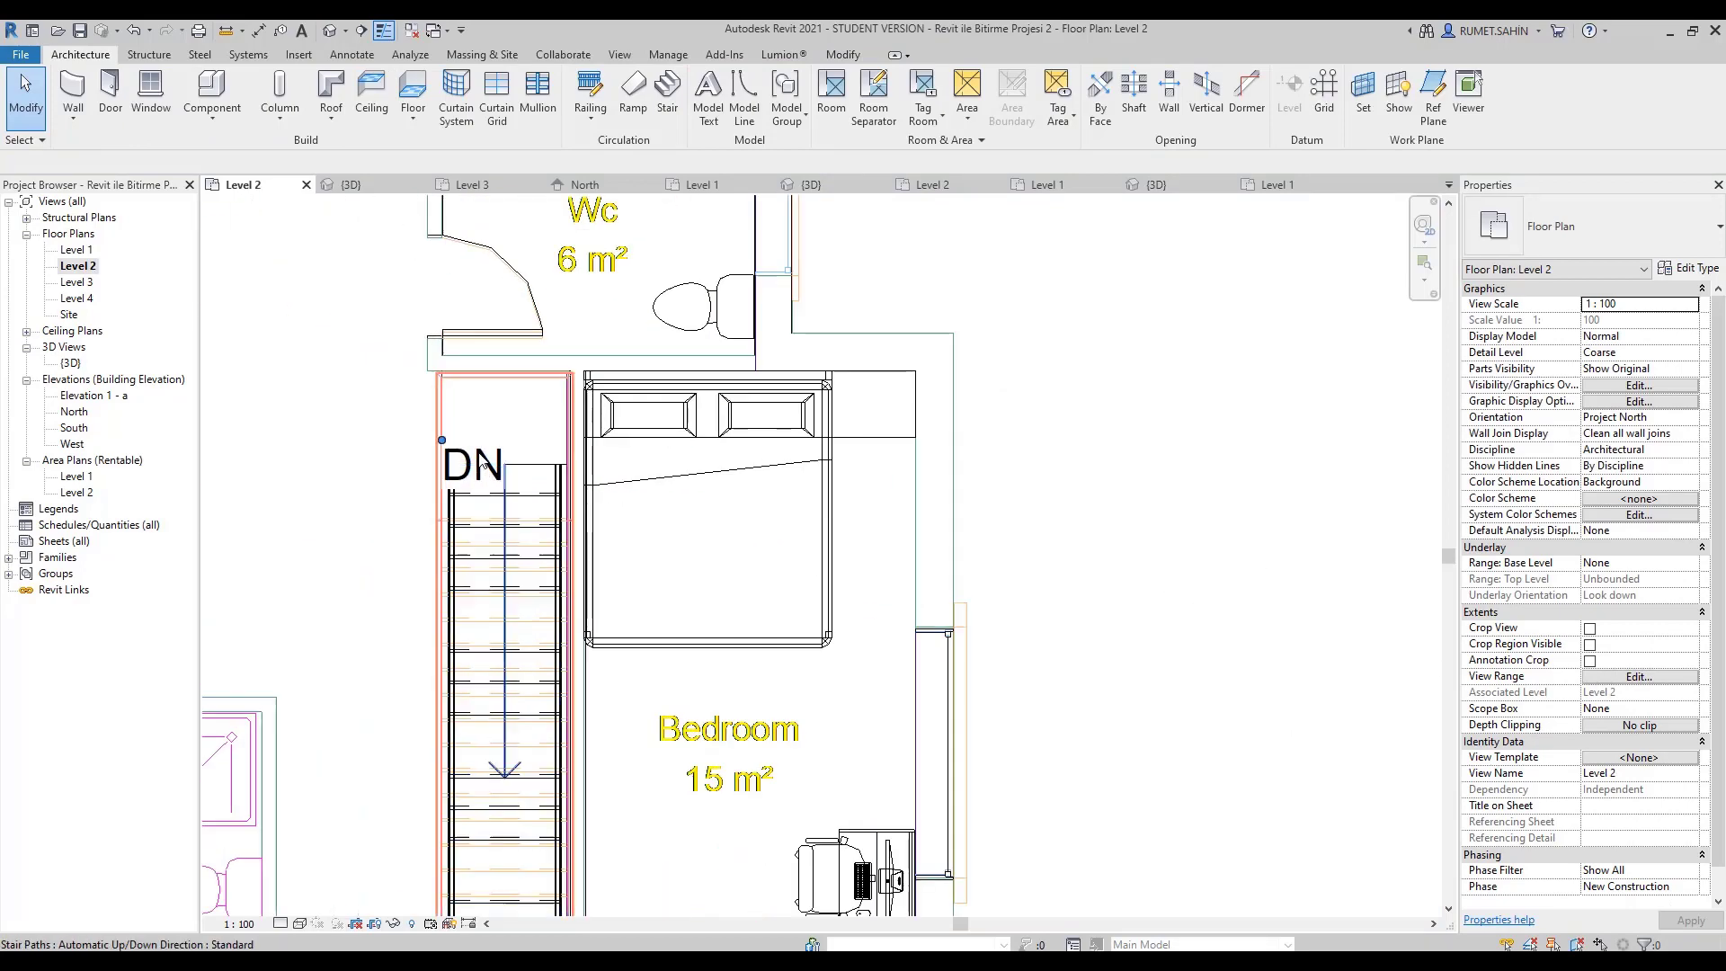
{"action": "left_click", "coordinate": [482, 463]}
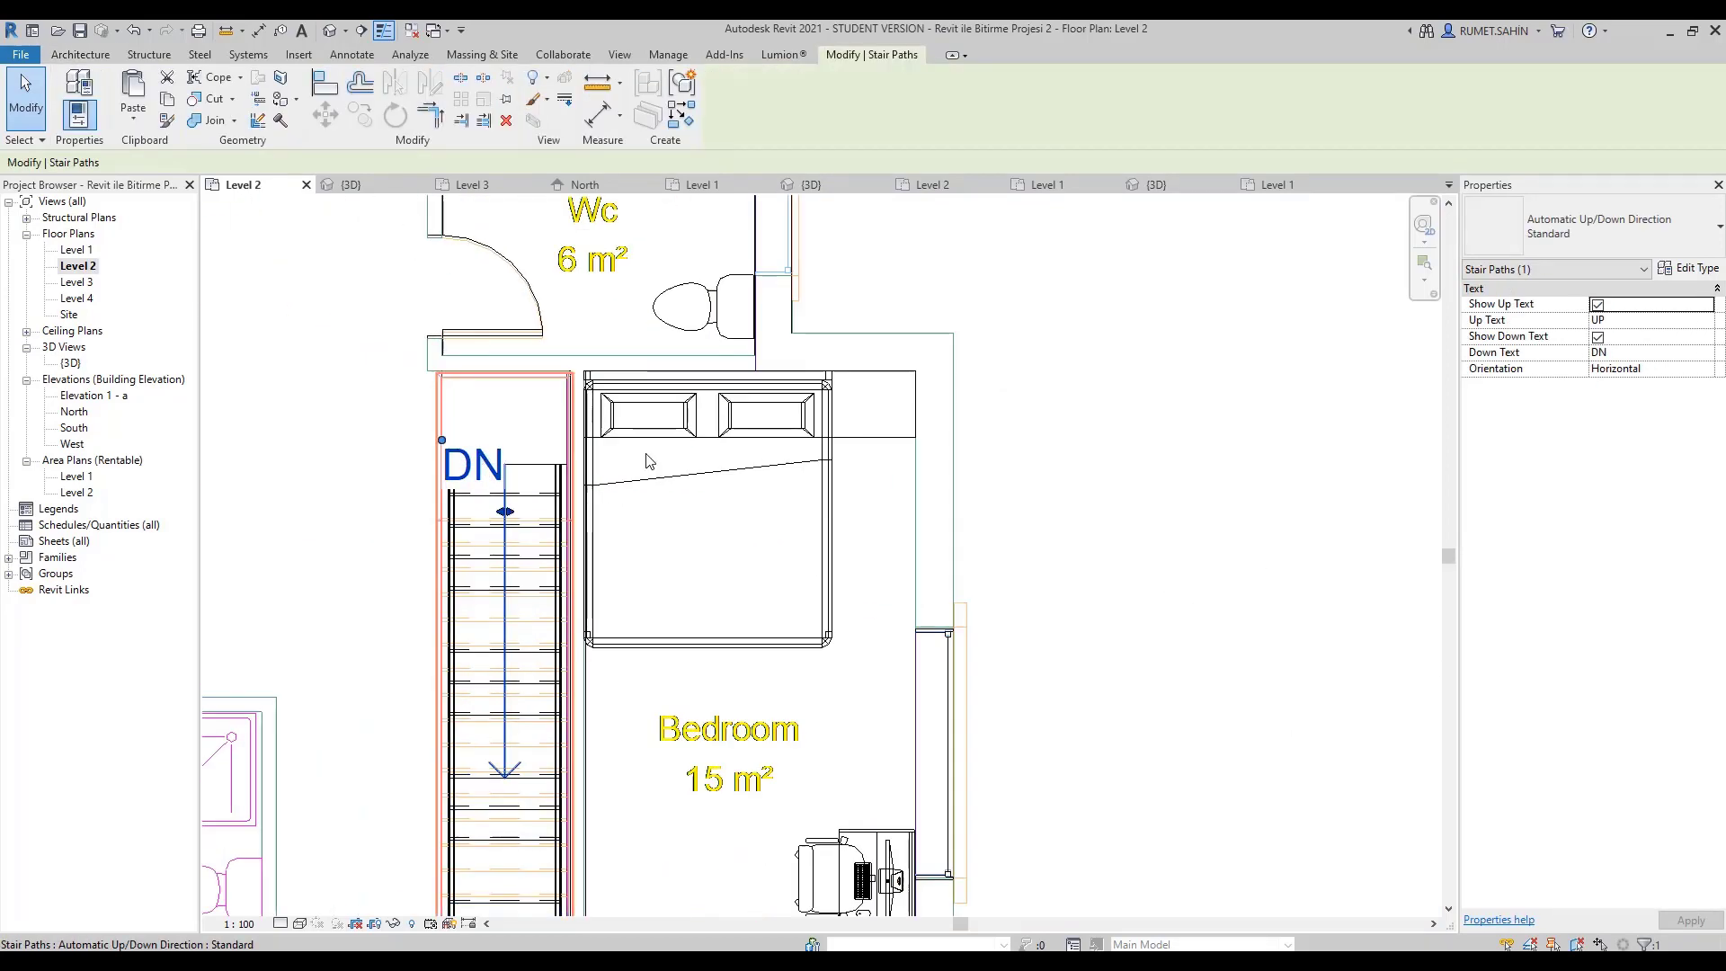
{"action": "left_click", "coordinate": [1597, 338]}
{"action": "left_click", "coordinate": [1597, 305]}
{"action": "left_click", "coordinate": [1244, 636]}
{"action": "scroll", "coordinate": [1244, 635], "scroll_direction": "down", "scroll_amount": 2}
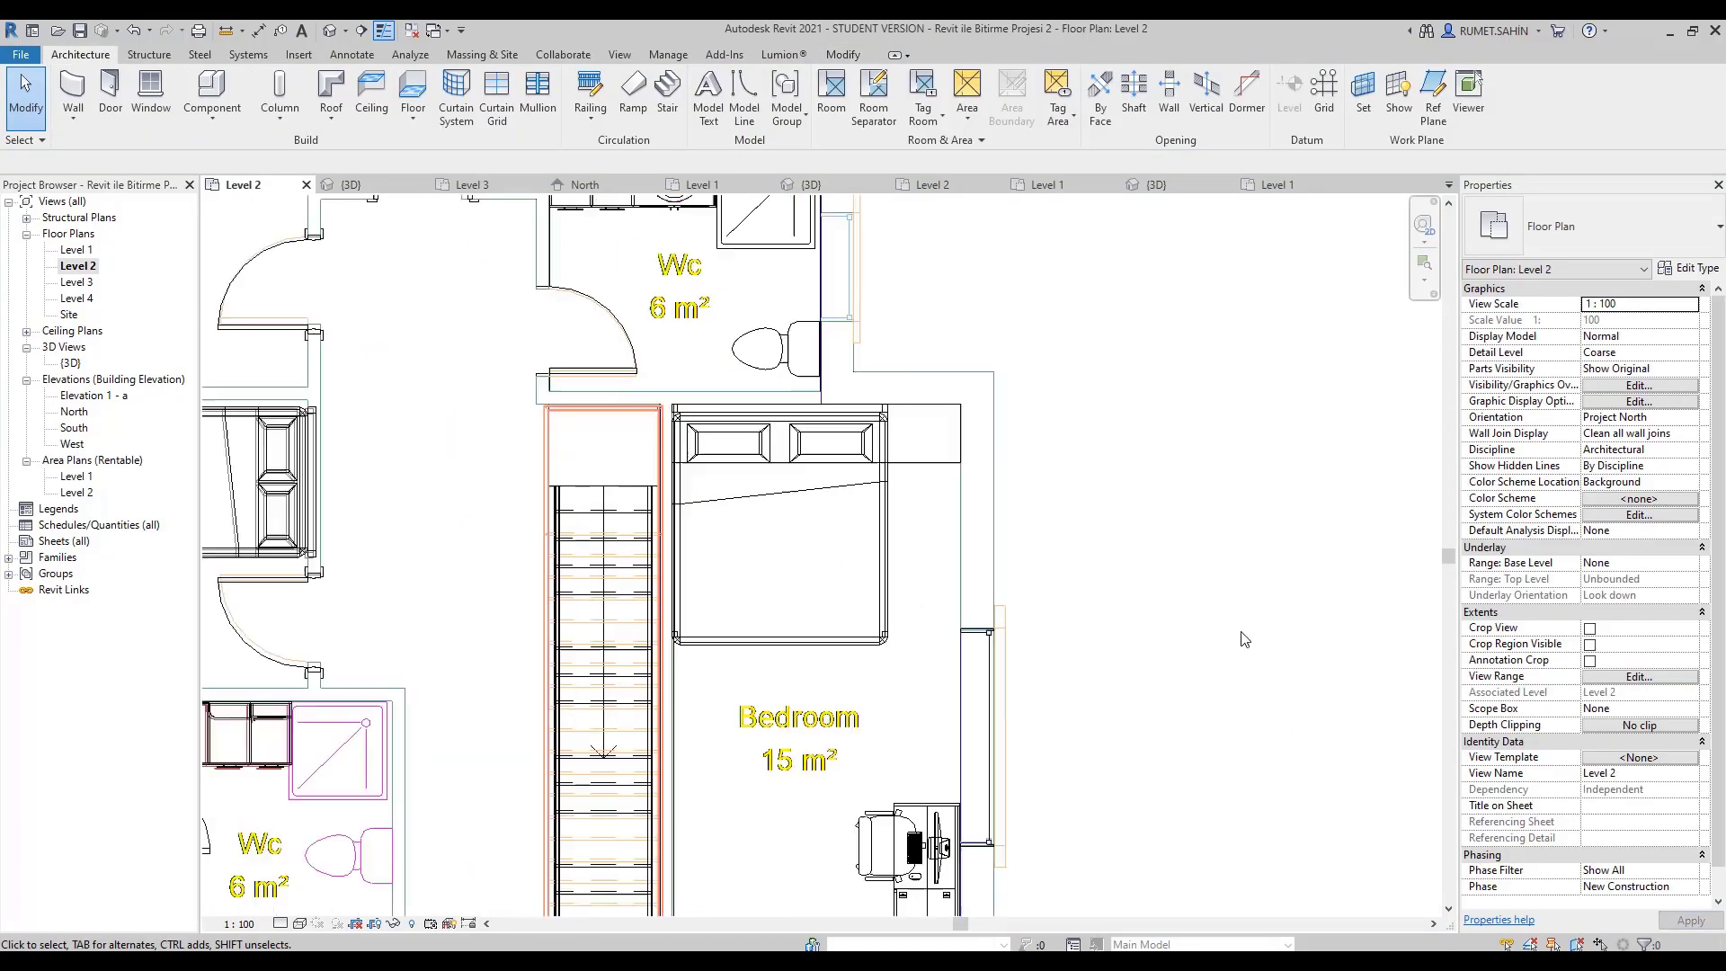
{"action": "scroll", "coordinate": [1204, 575], "scroll_direction": "down", "scroll_amount": 2}
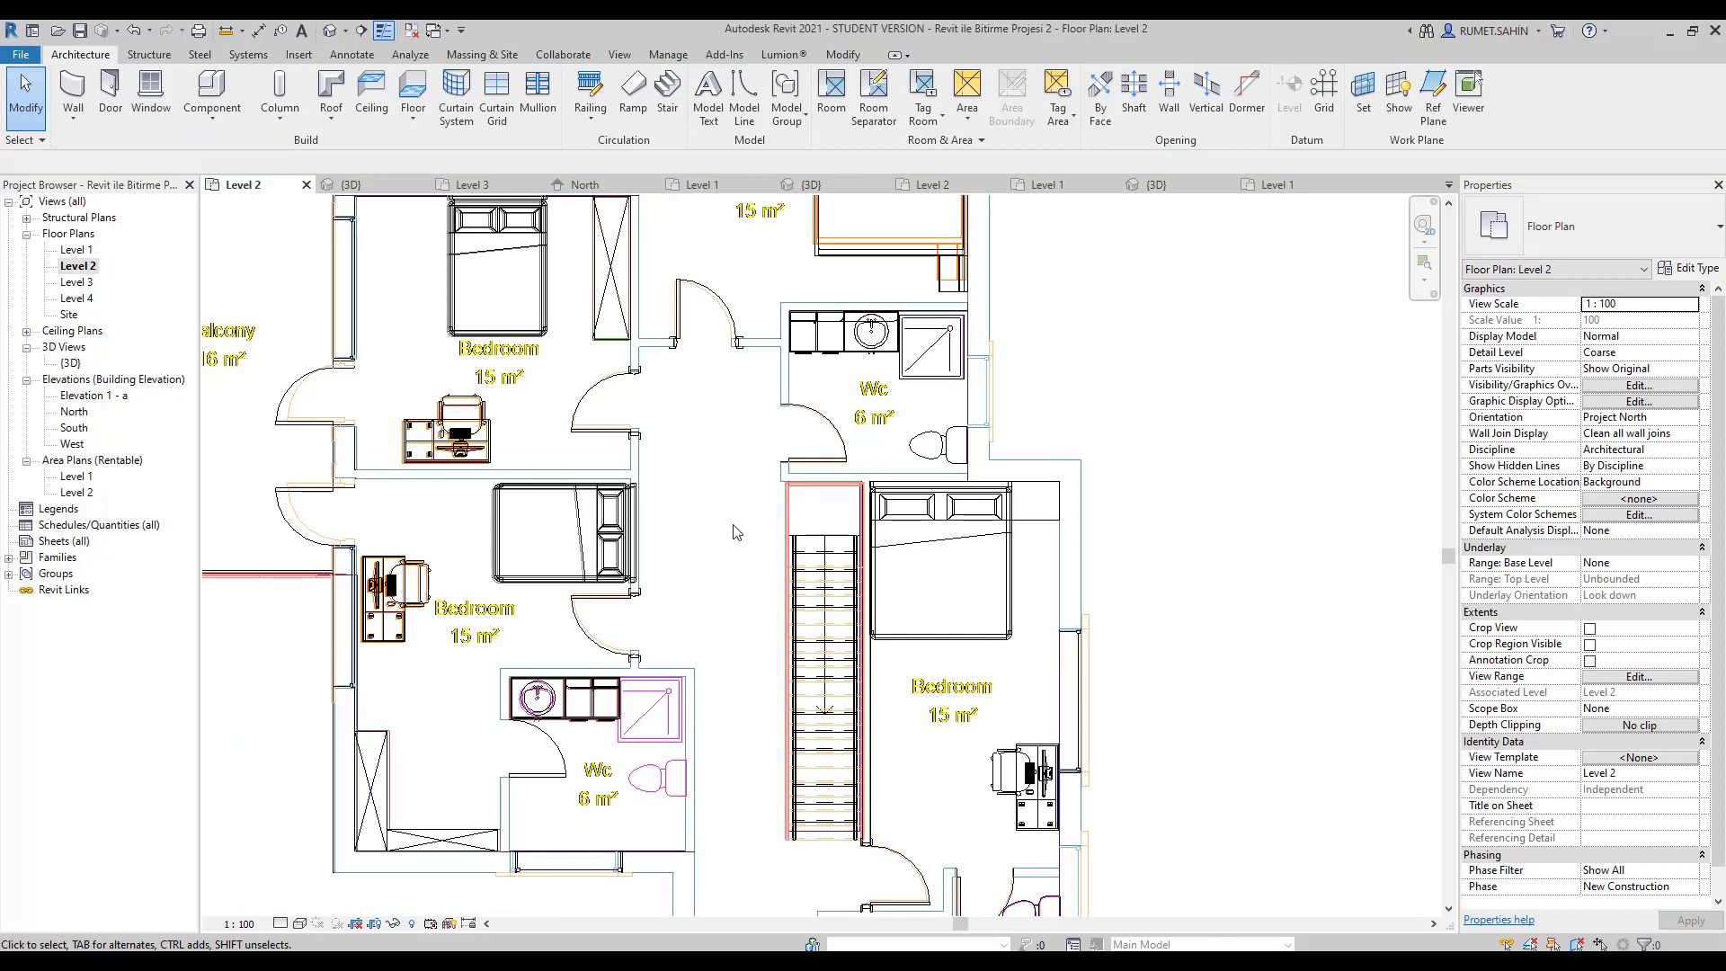
{"action": "left_click", "coordinate": [778, 511]}
Temporarily hide the imported DWG and filter the upper-bedroom selection down to the Level 2 floor.
{"action": "left_click", "coordinate": [410, 923]}
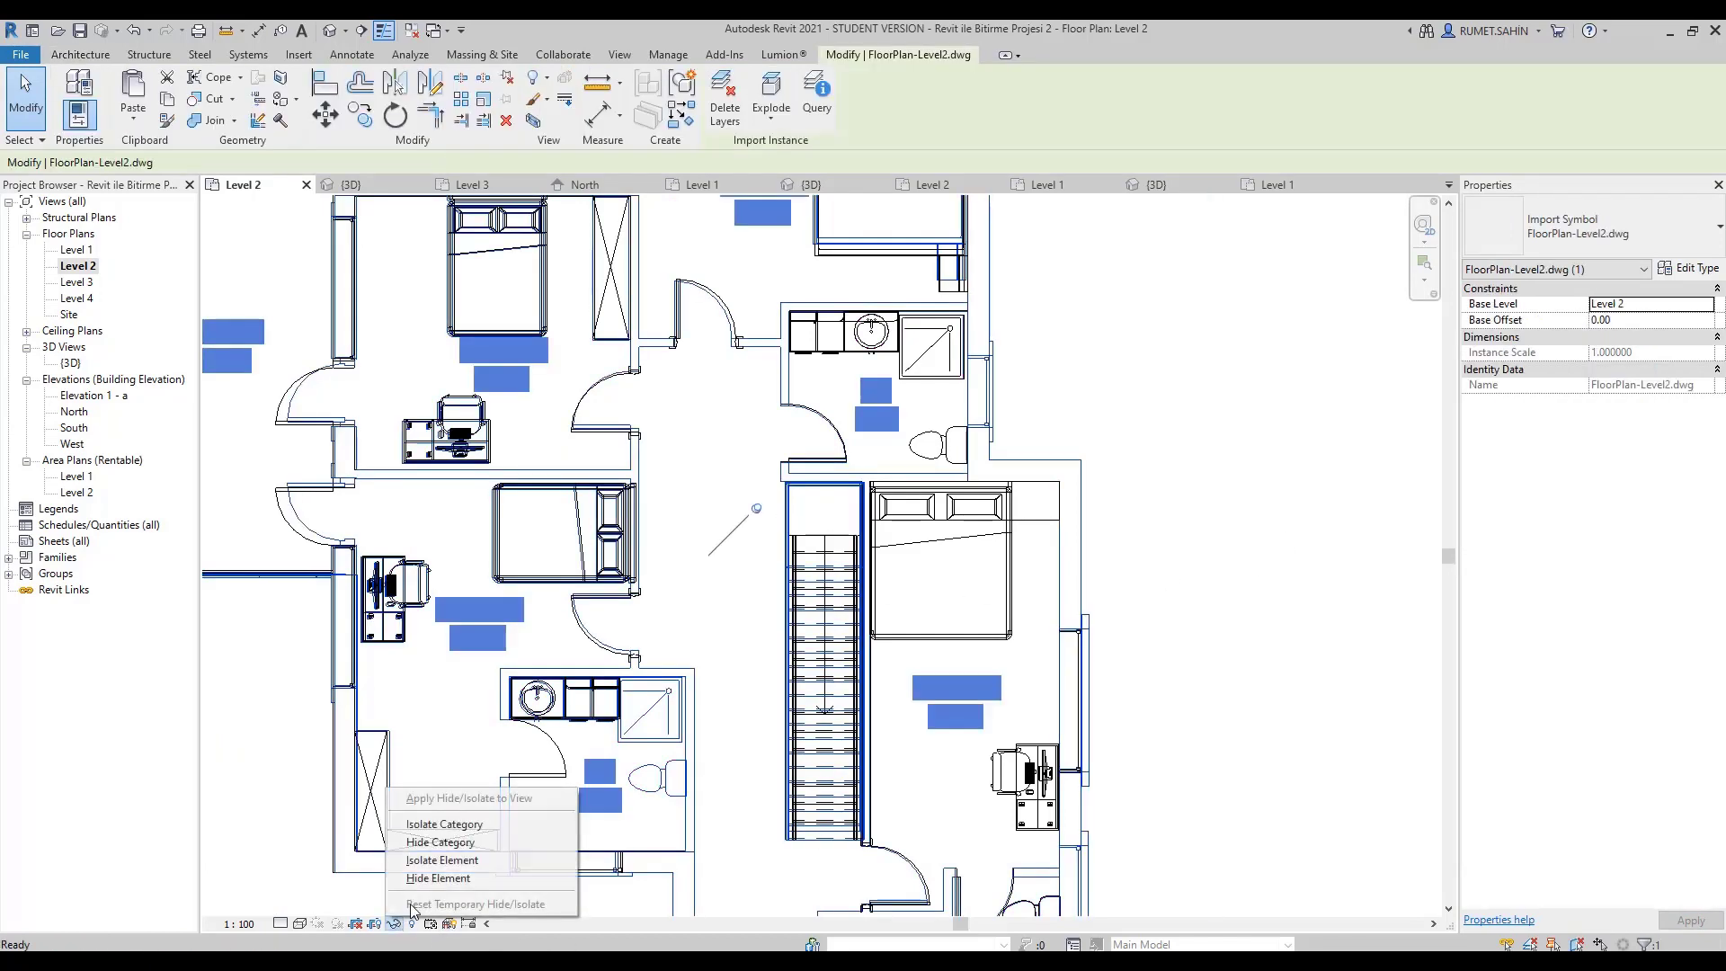
{"action": "left_click", "coordinate": [422, 878]}
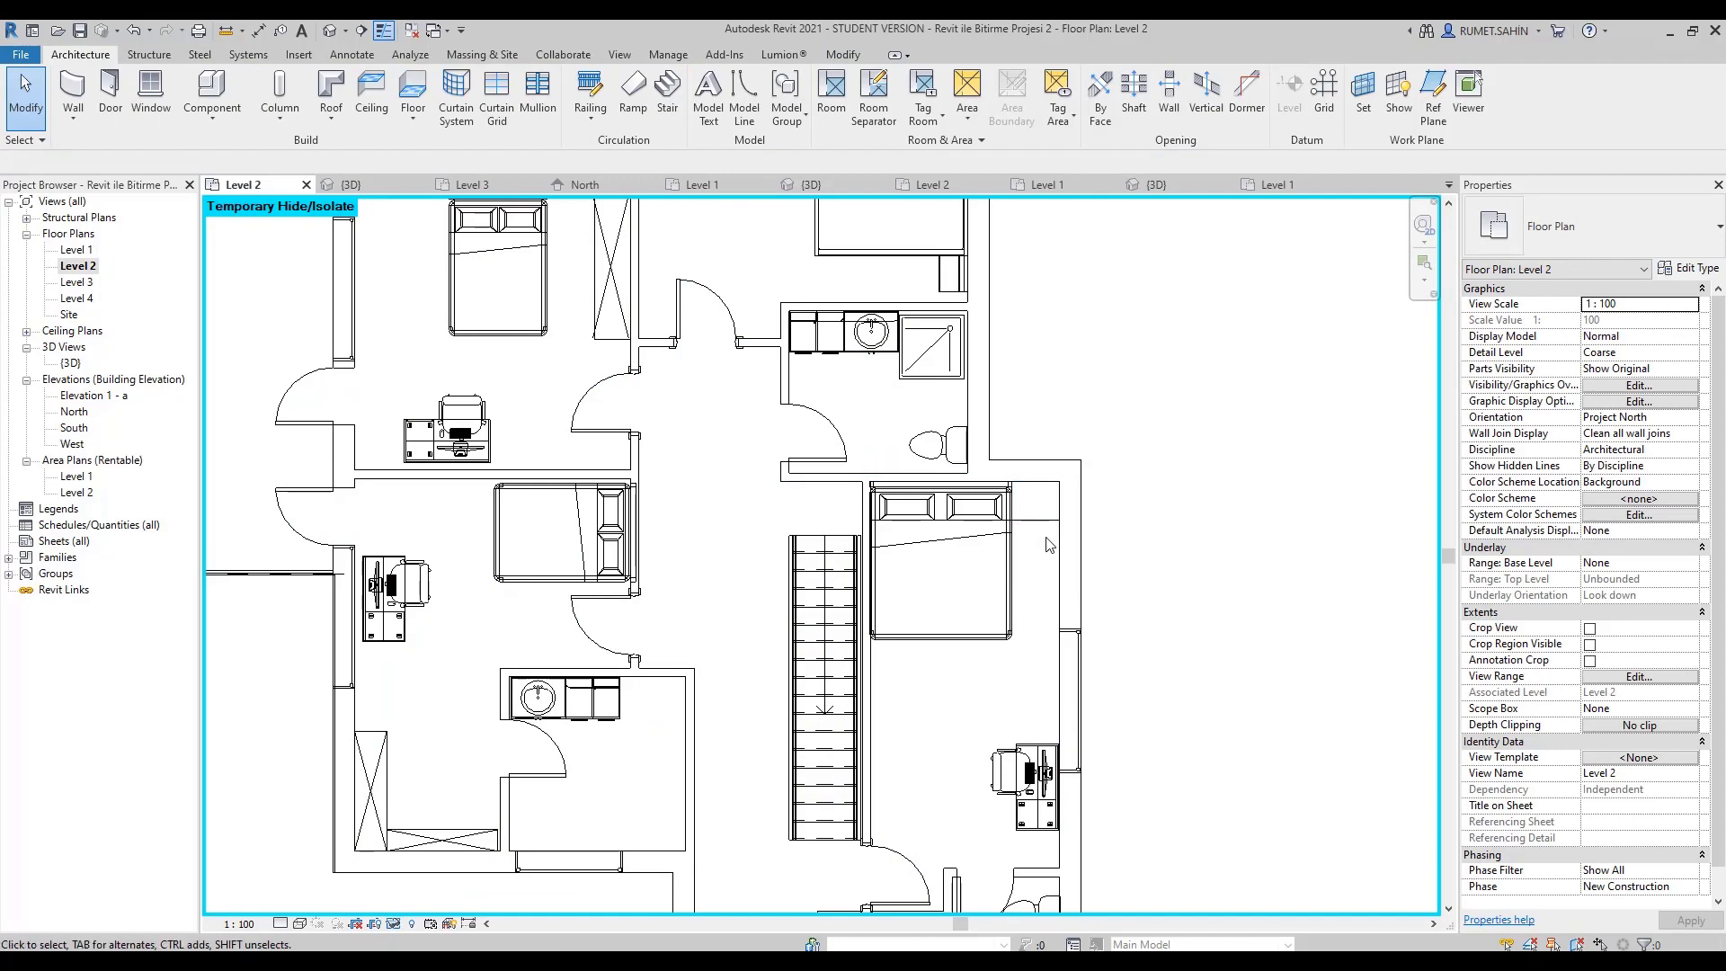
{"action": "scroll", "coordinate": [1036, 557], "scroll_direction": "down", "scroll_amount": 3}
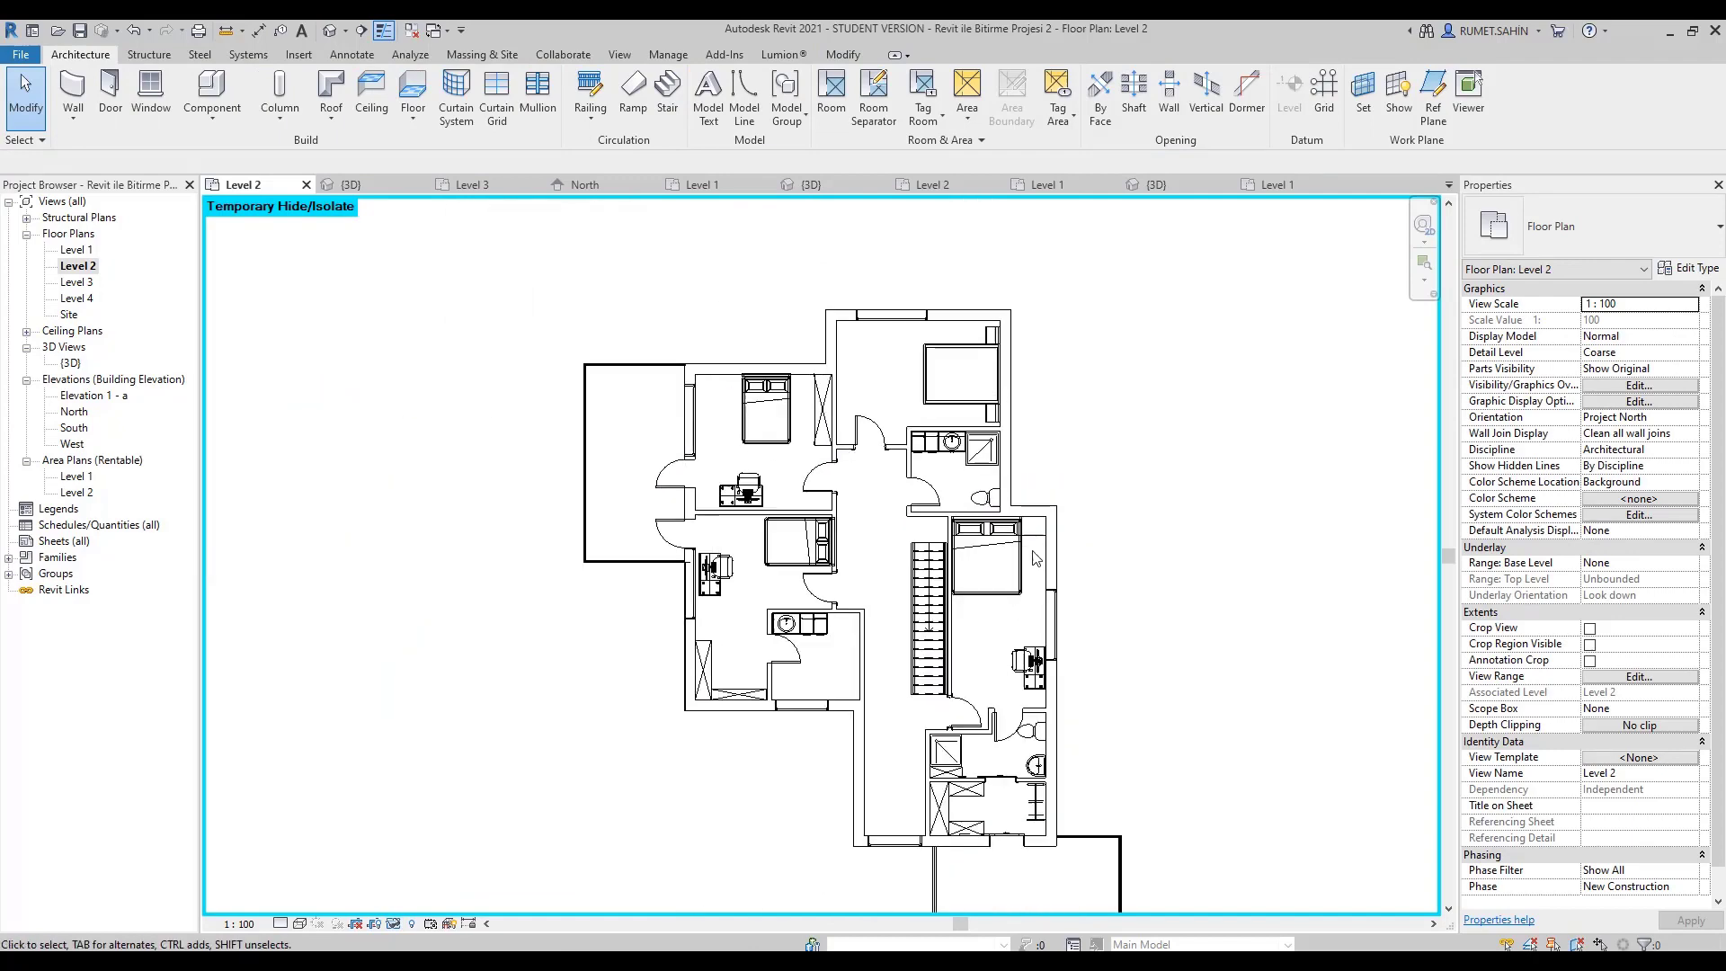
{"action": "left_click", "coordinate": [737, 363]}
{"action": "left_click", "coordinate": [725, 101]}
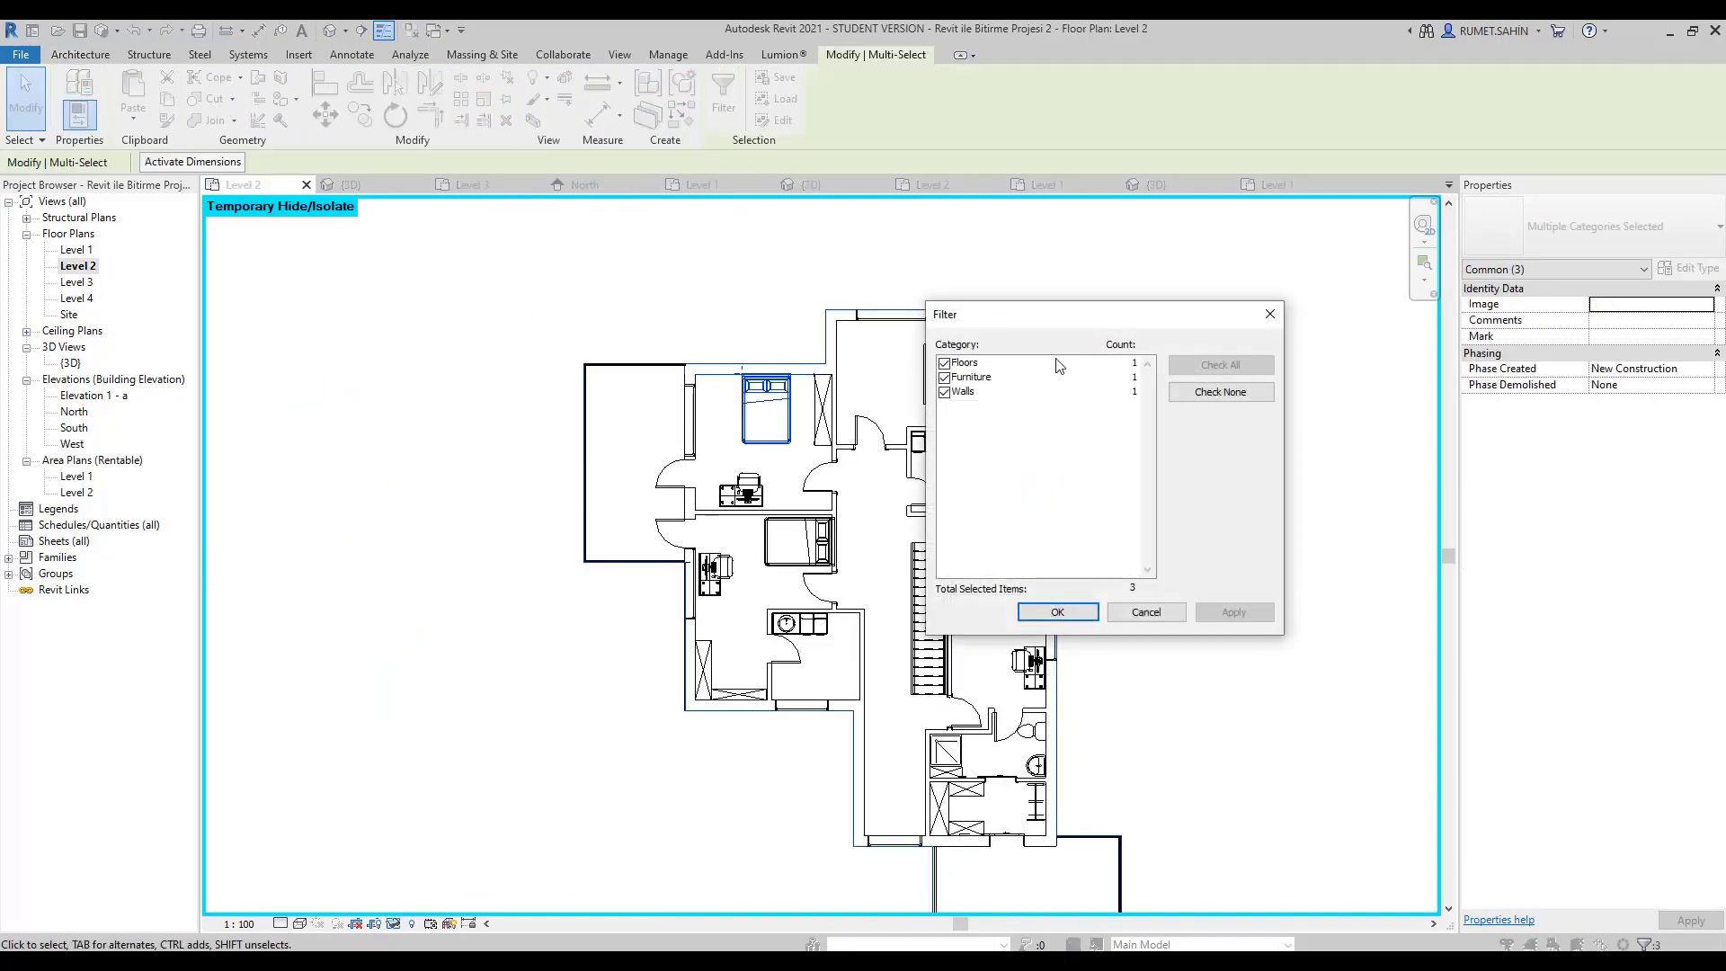
{"action": "left_click", "coordinate": [1196, 393]}
{"action": "left_click", "coordinate": [943, 363]}
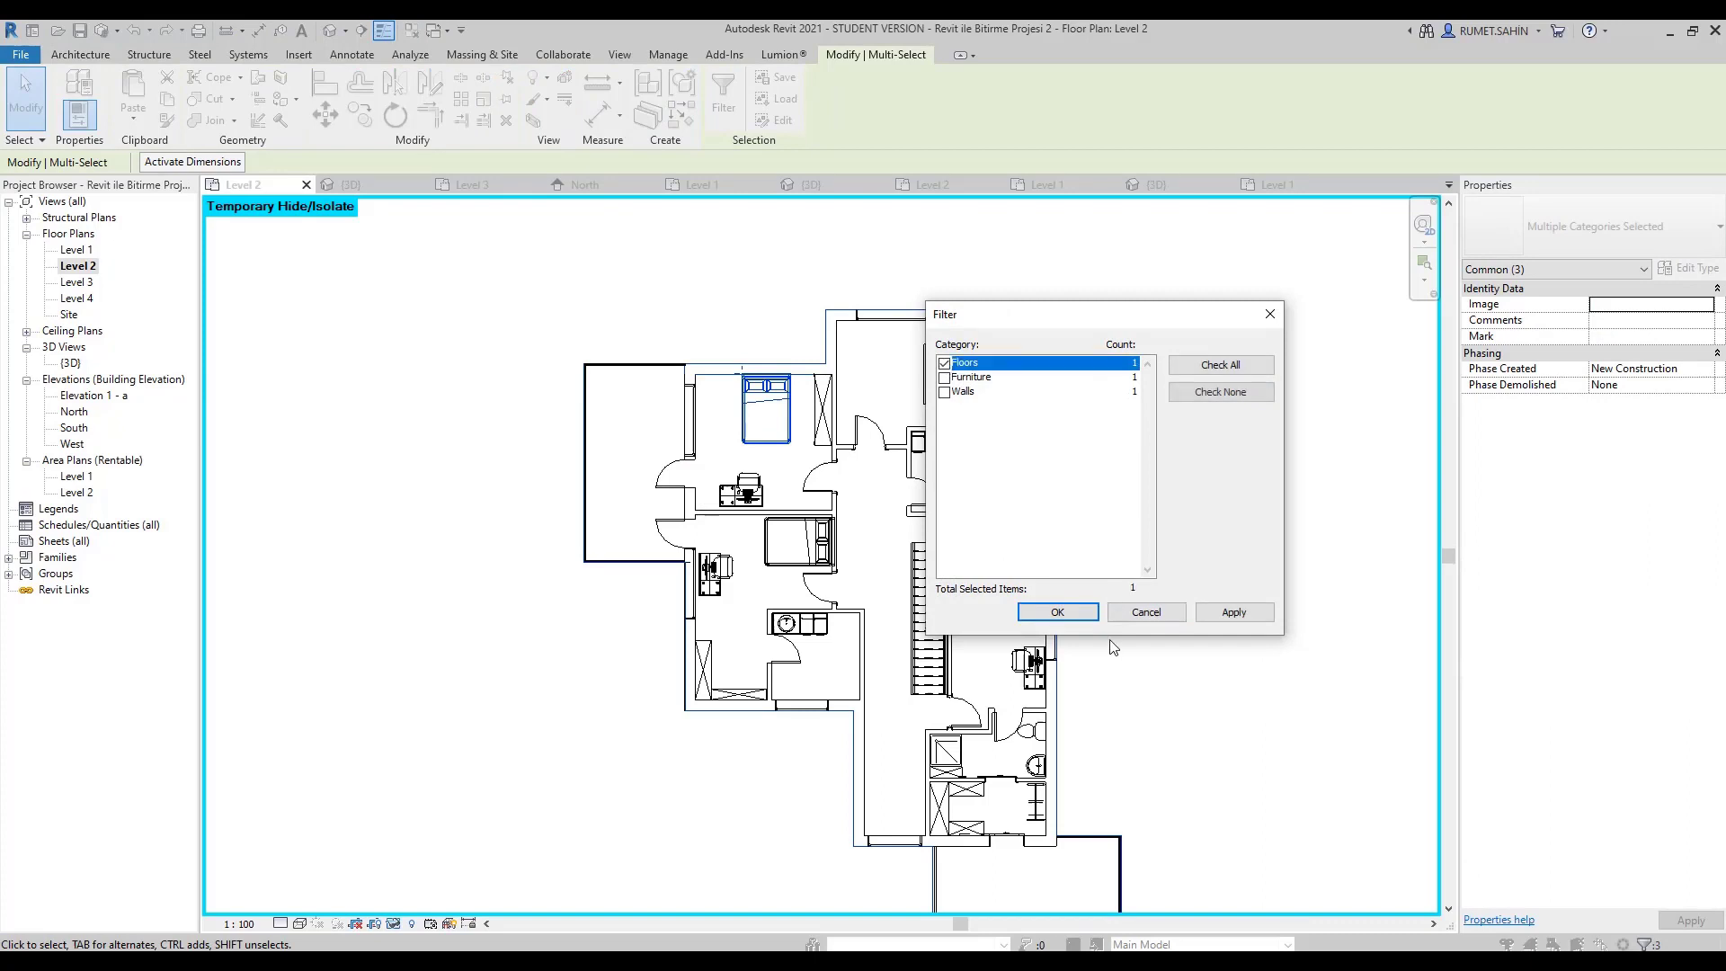
{"action": "left_click", "coordinate": [1068, 619]}
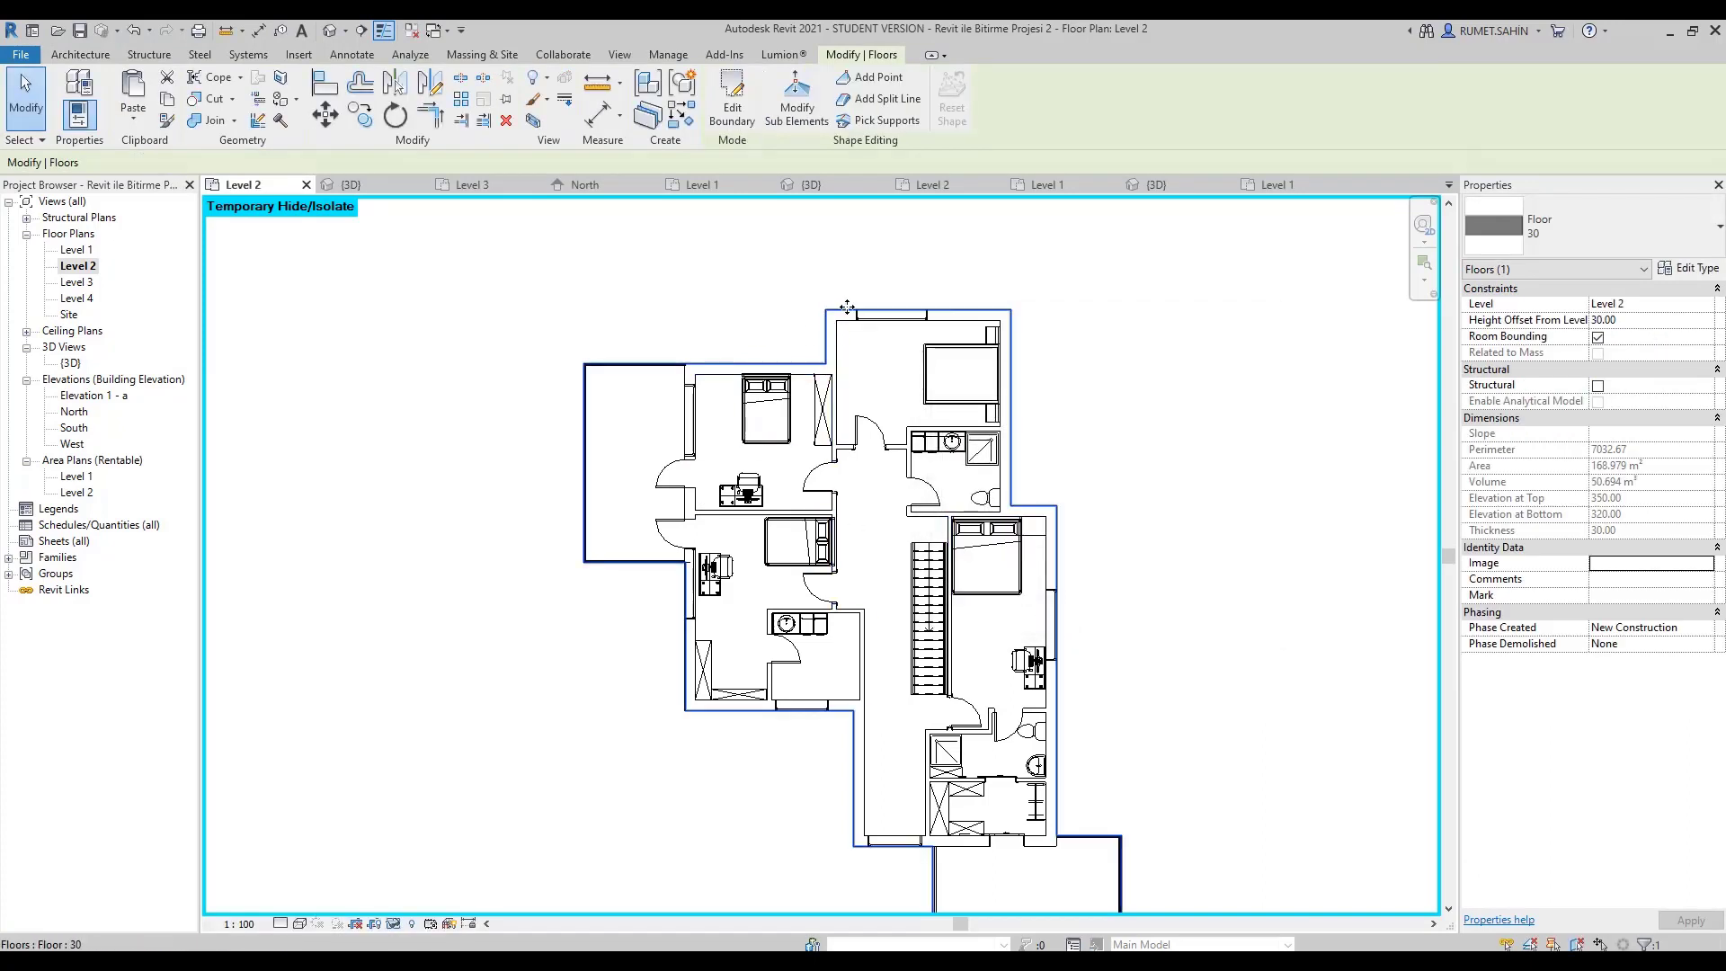
Edit the Level 2 floor boundary, picking a line along the stair's right edge.
{"action": "left_click", "coordinate": [732, 103]}
{"action": "scroll", "coordinate": [975, 616], "scroll_direction": "up", "scroll_amount": 2}
{"action": "scroll", "coordinate": [971, 616], "scroll_direction": "up", "scroll_amount": 1}
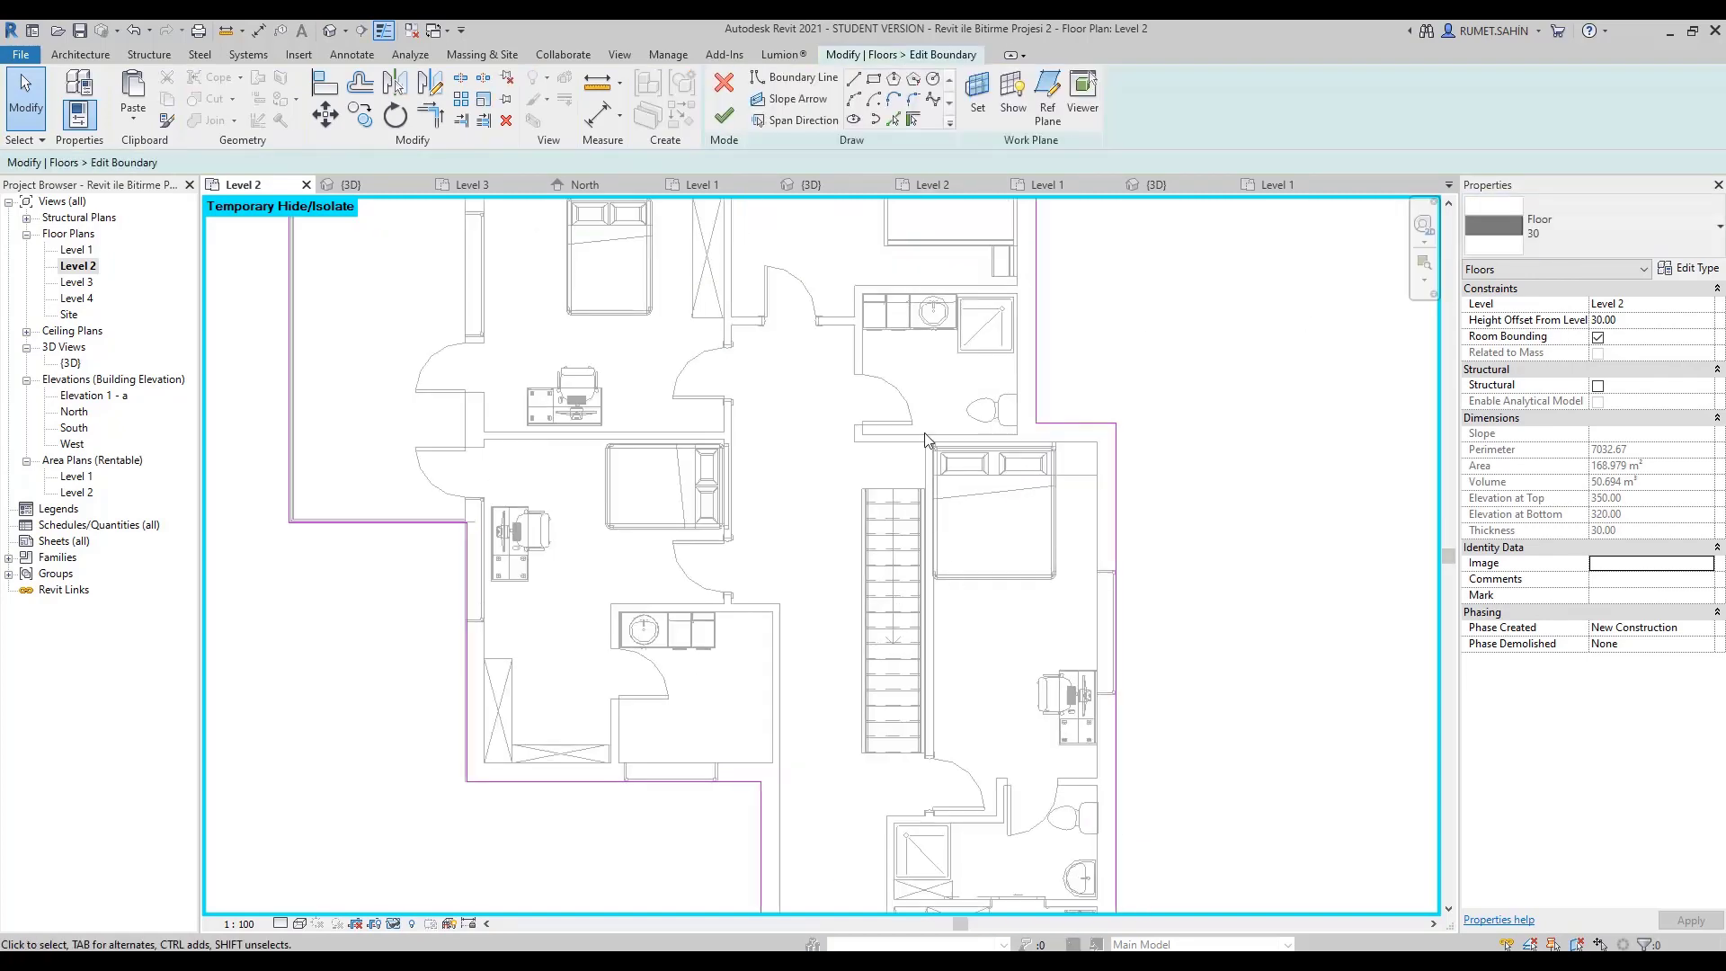
{"action": "left_click", "coordinate": [891, 124]}
{"action": "scroll", "coordinate": [896, 494], "scroll_direction": "up", "scroll_amount": 2}
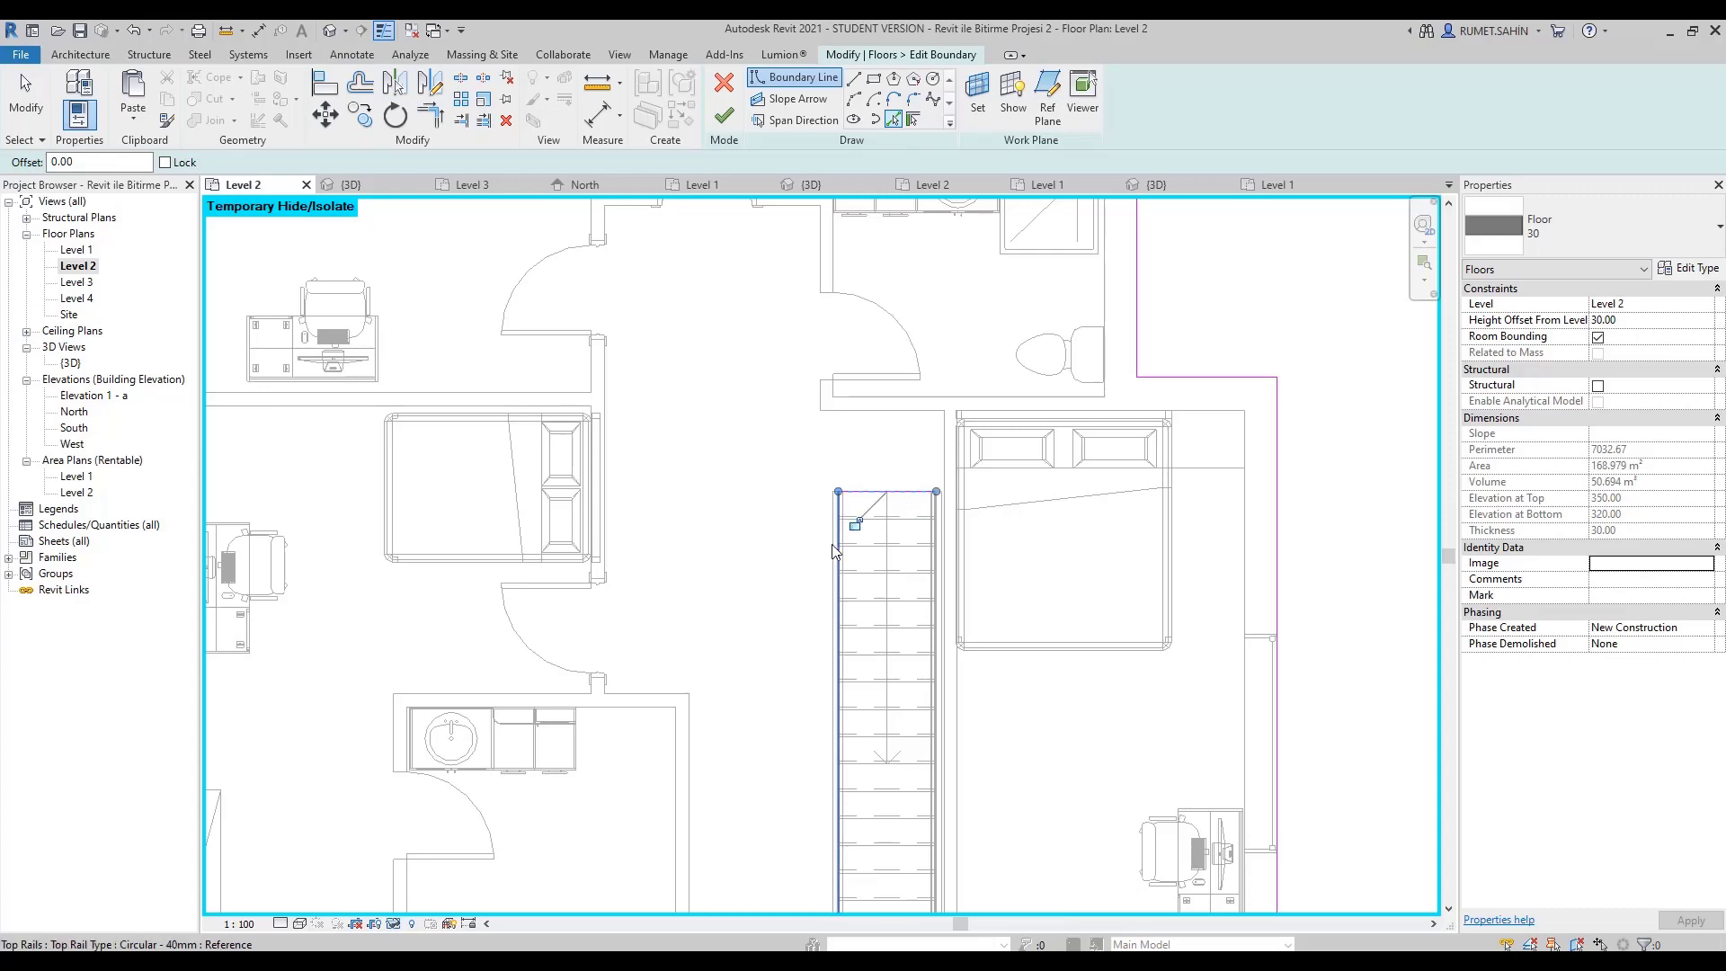
{"action": "scroll", "coordinate": [885, 578], "scroll_direction": "up", "scroll_amount": 2}
{"action": "mouse_move", "coordinate": [885, 578]}
{"action": "middle_mouse_down"}
{"action": "mouse_move", "coordinate": [910, 423]}
{"action": "mouse_move", "coordinate": [889, 212]}
{"action": "middle_mouse_up"}
{"action": "scroll", "coordinate": [969, 656], "scroll_direction": "up", "scroll_amount": 2}
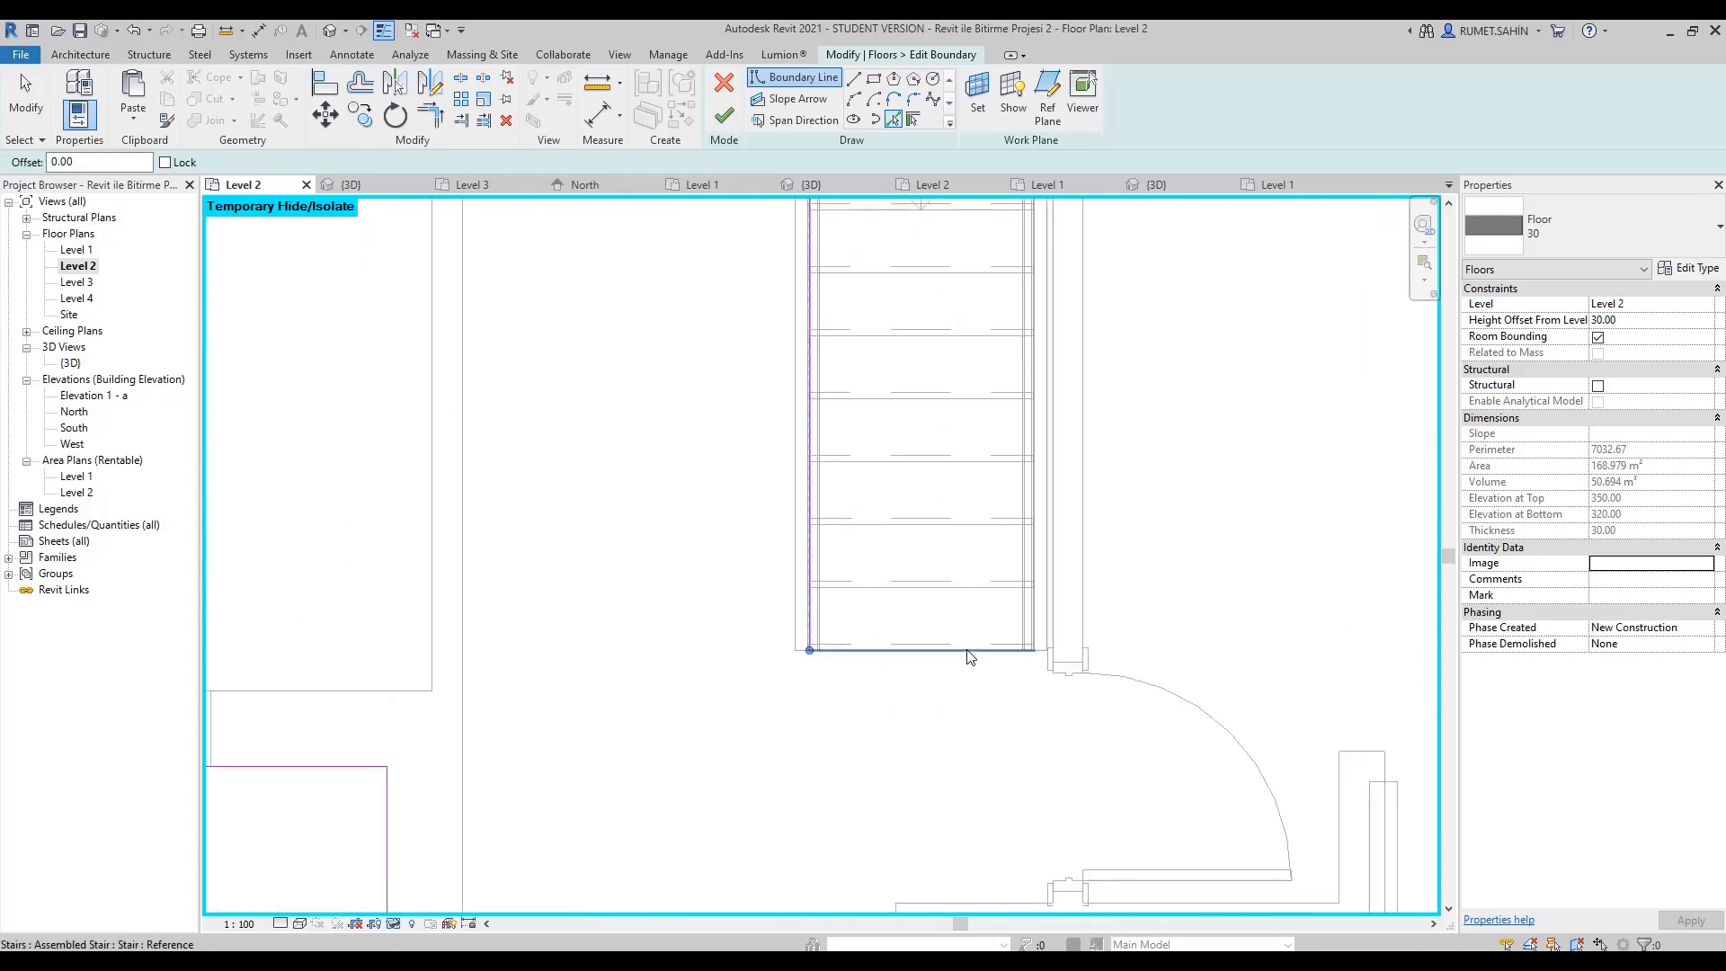
{"action": "scroll", "coordinate": [993, 641], "scroll_direction": "down", "scroll_amount": 3}
{"action": "scroll", "coordinate": [1053, 315], "scroll_direction": "up", "scroll_amount": 1}
{"action": "scroll", "coordinate": [1047, 360], "scroll_direction": "up", "scroll_amount": 2}
{"action": "left_click", "coordinate": [1043, 381]}
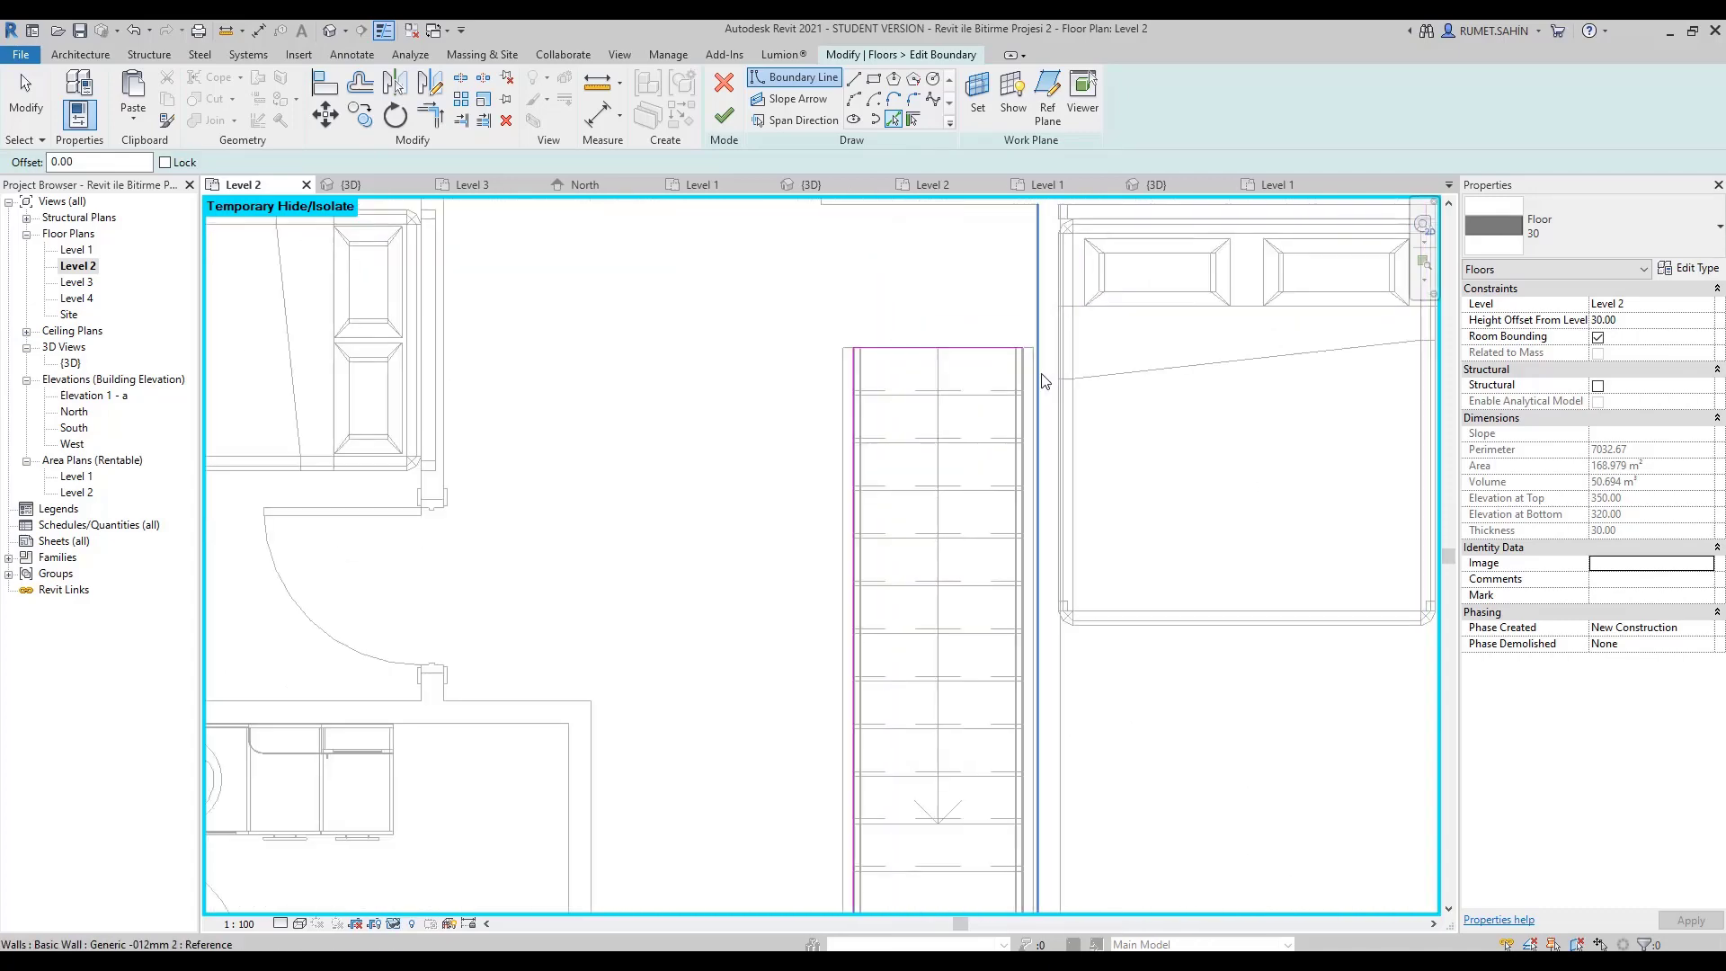
Trim the stair's top and side boundary lines to a corner, finish the floor, and view {3D}.
{"action": "key", "text": "a"}
{"action": "key", "text": "l"}
{"action": "scroll", "coordinate": [1045, 407], "scroll_direction": "down", "scroll_amount": 3}
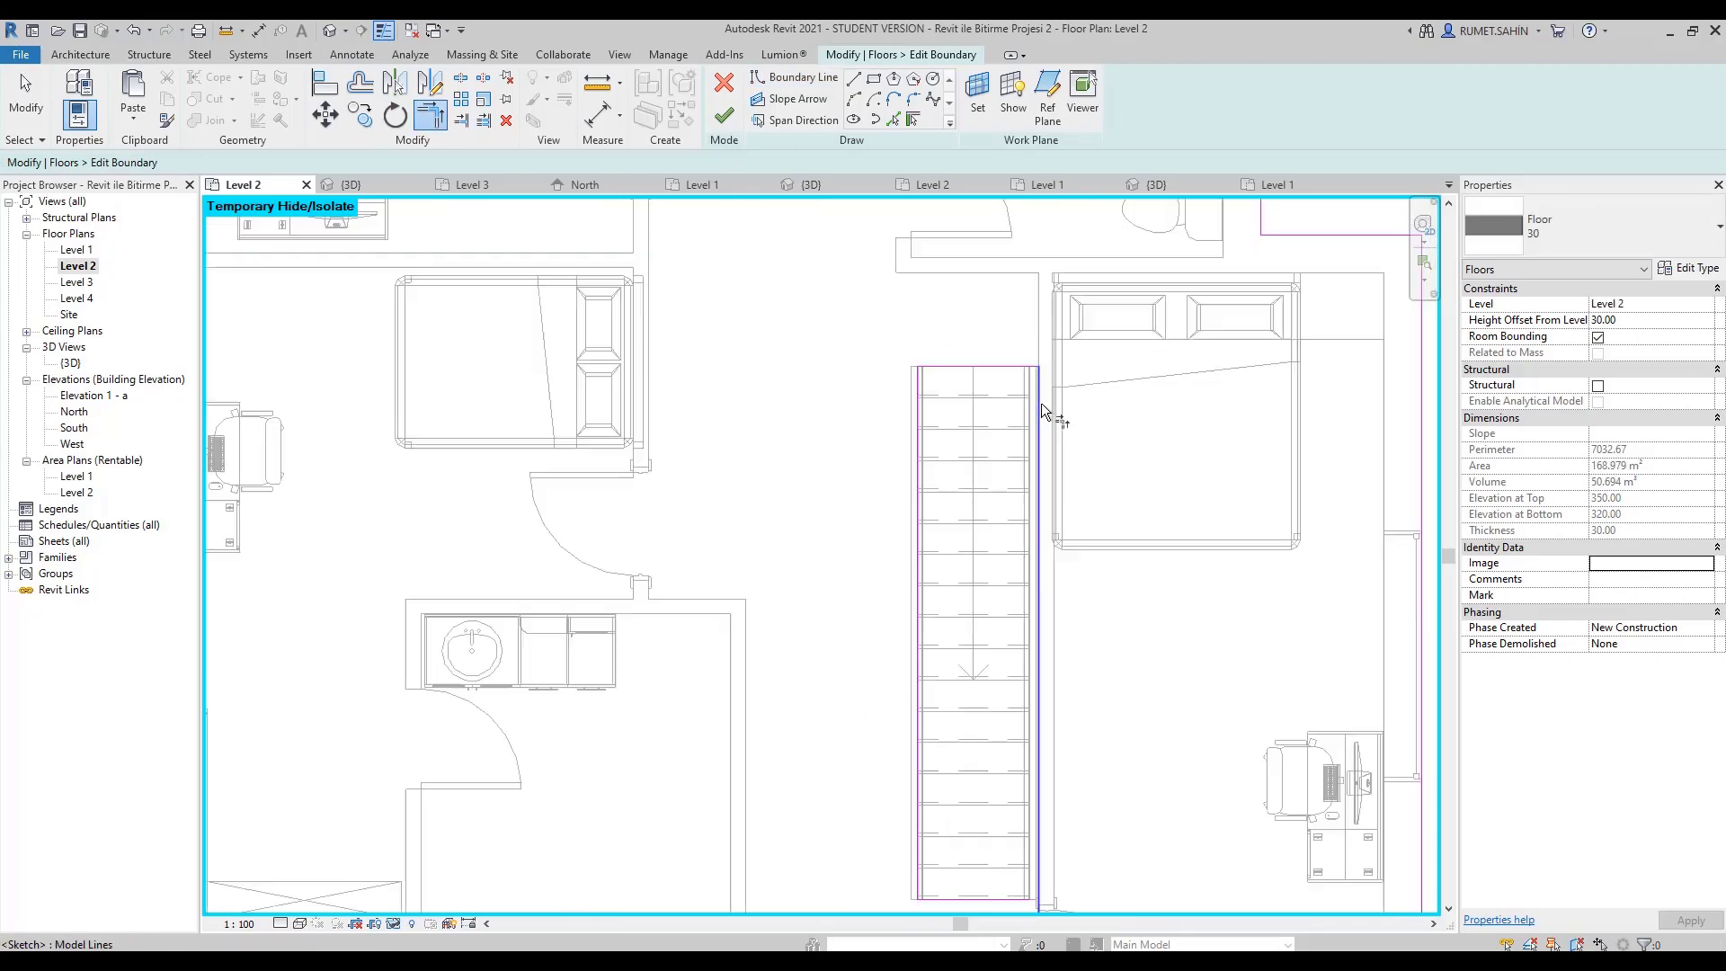
{"action": "scroll", "coordinate": [1033, 701], "scroll_direction": "up", "scroll_amount": 2}
{"action": "scroll", "coordinate": [988, 809], "scroll_direction": "up", "scroll_amount": 1}
{"action": "left_click", "coordinate": [969, 845]}
{"action": "scroll", "coordinate": [967, 796], "scroll_direction": "down", "scroll_amount": 3}
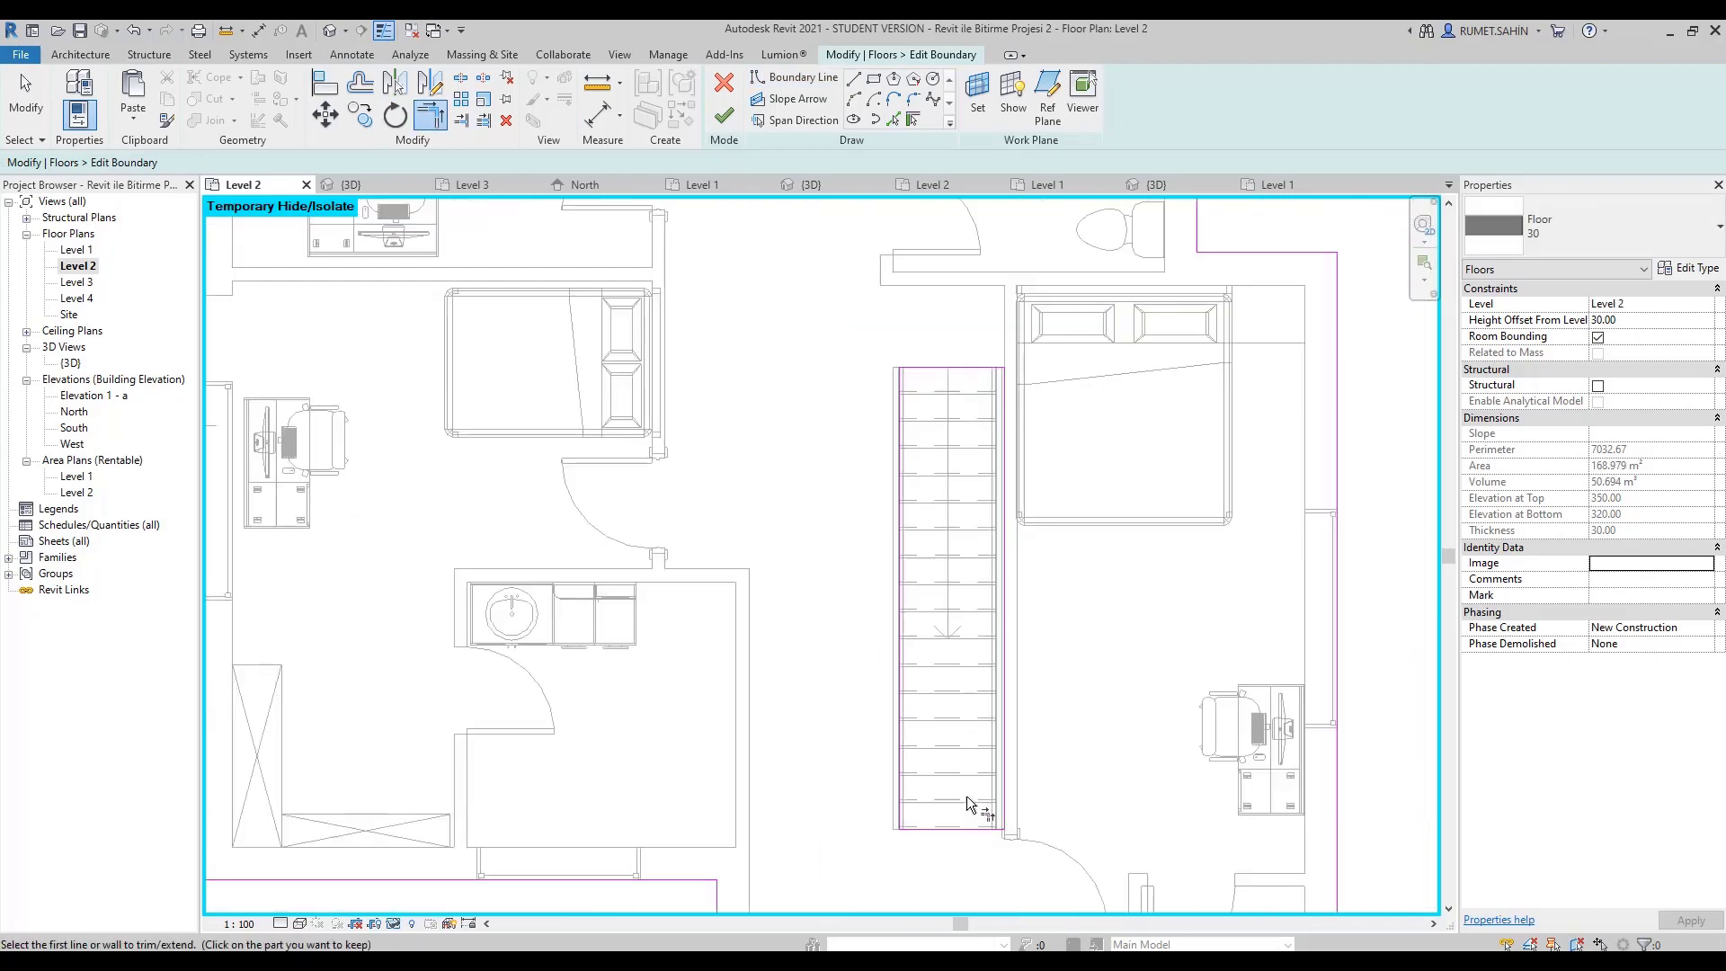
{"action": "scroll", "coordinate": [935, 629], "scroll_direction": "up", "scroll_amount": 1}
{"action": "scroll", "coordinate": [924, 540], "scroll_direction": "up", "scroll_amount": 2}
{"action": "scroll", "coordinate": [924, 539], "scroll_direction": "up", "scroll_amount": 1}
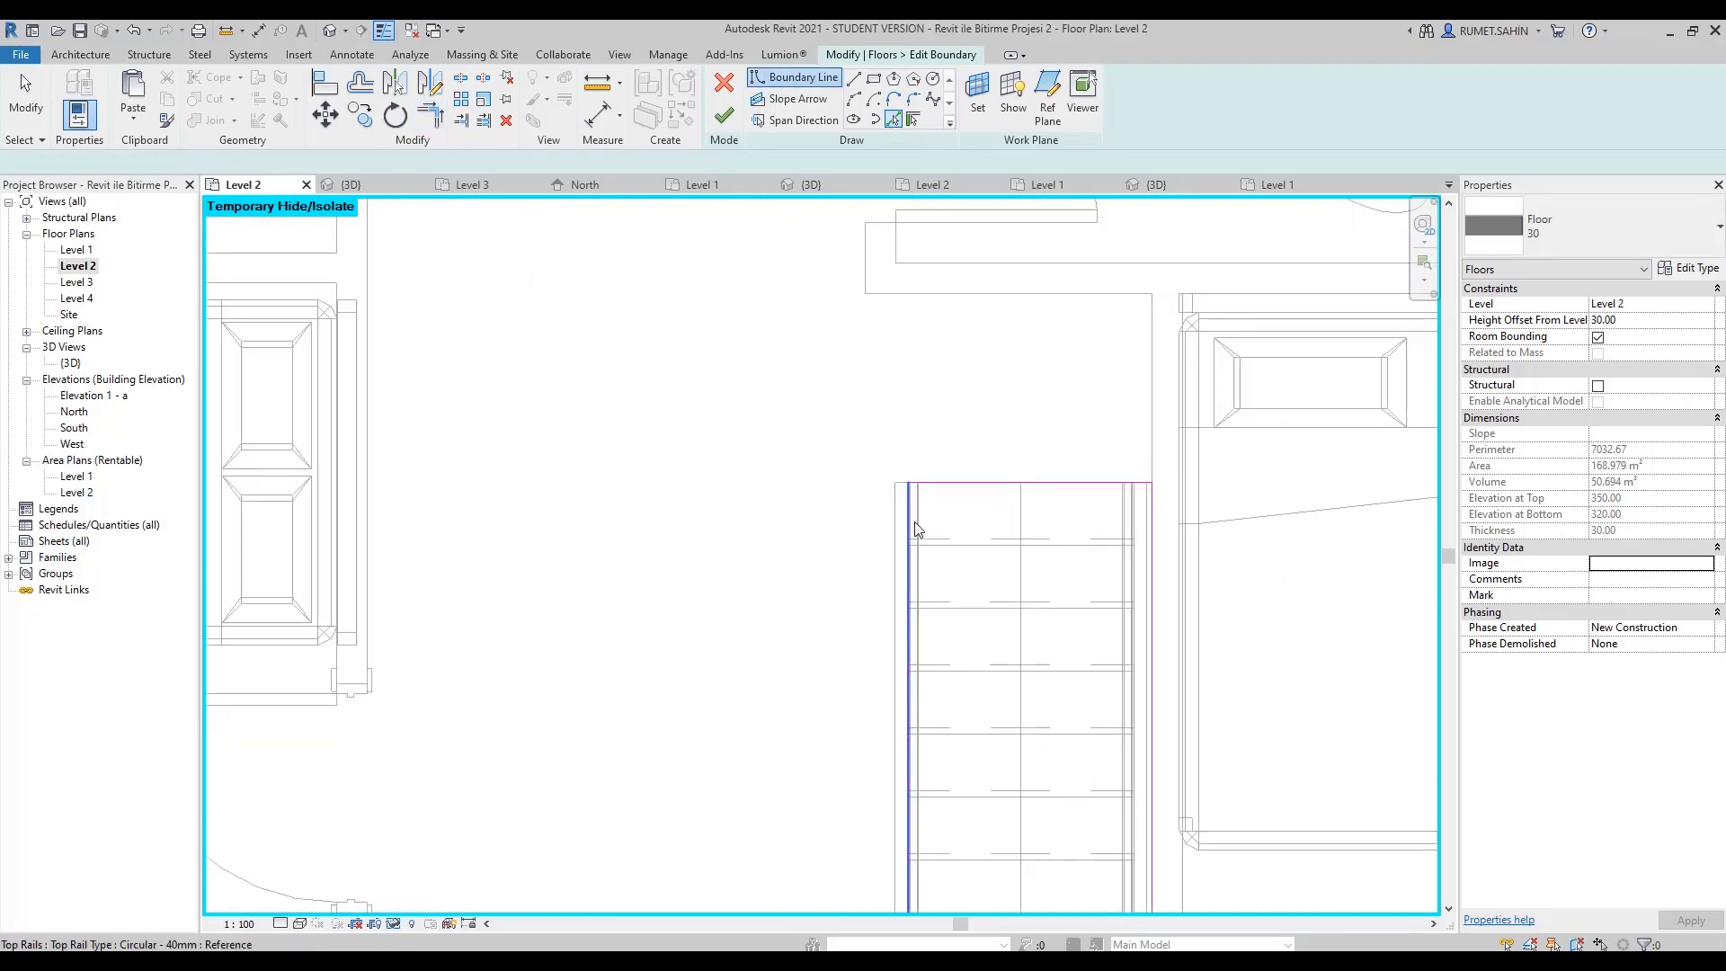
{"action": "left_click", "coordinate": [931, 483]}
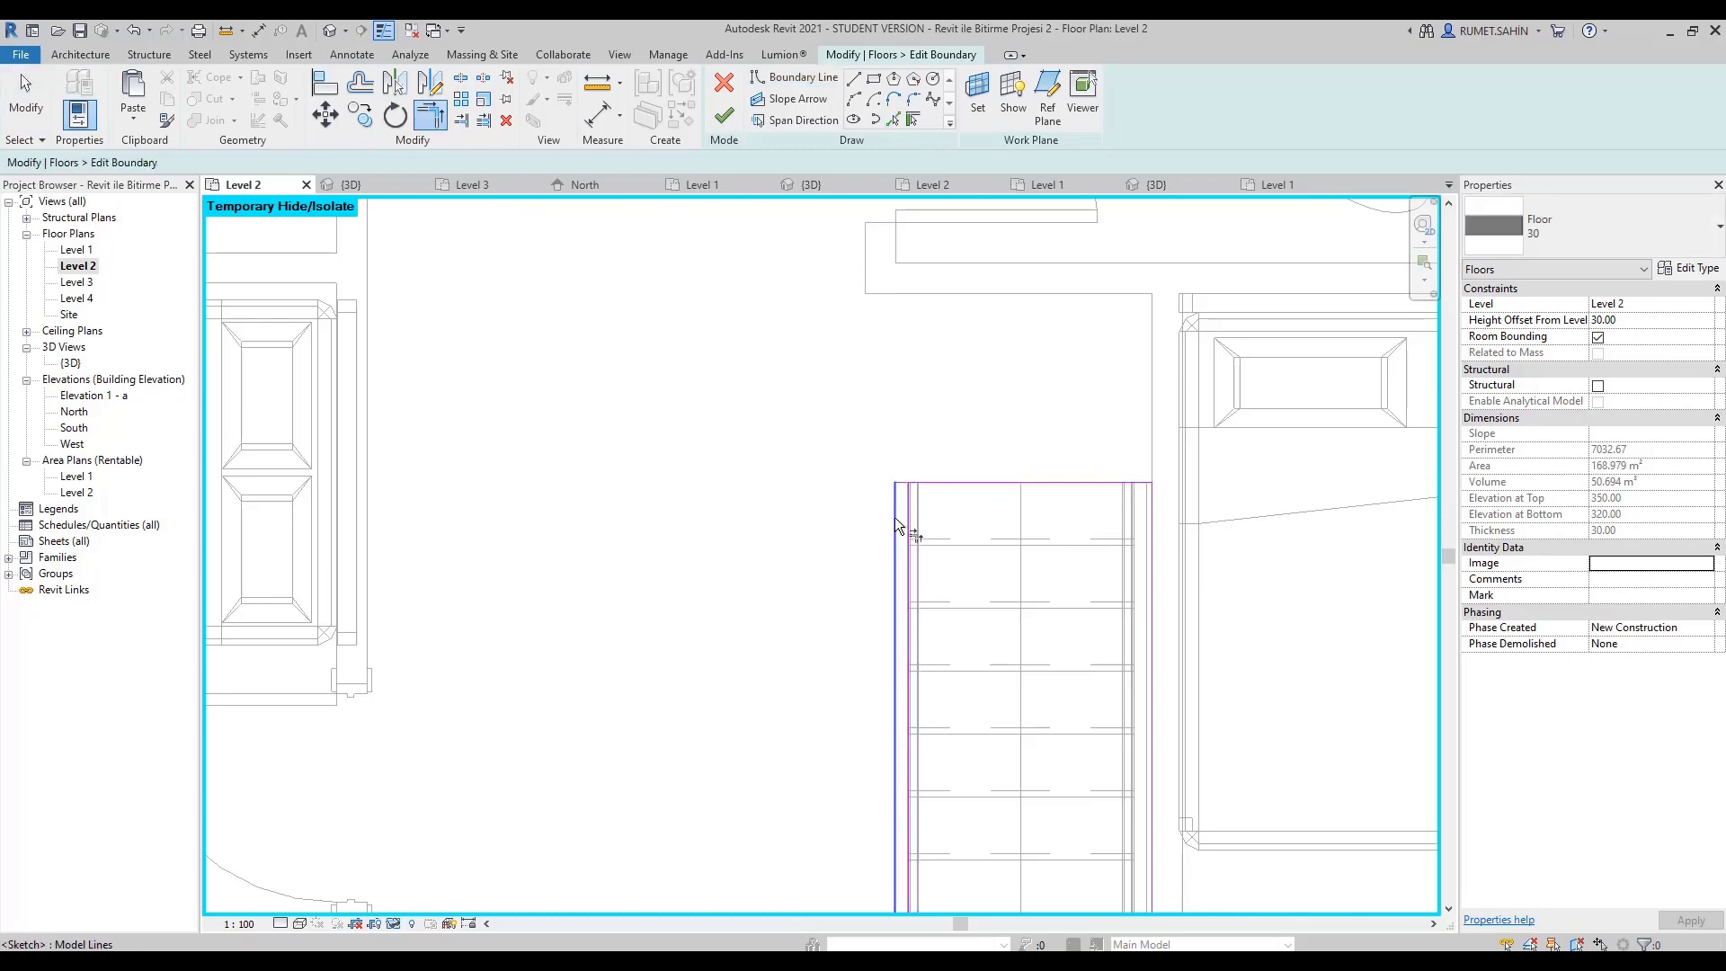
{"action": "scroll", "coordinate": [893, 515], "scroll_direction": "down", "scroll_amount": 3}
{"action": "scroll", "coordinate": [880, 737], "scroll_direction": "up", "scroll_amount": 2}
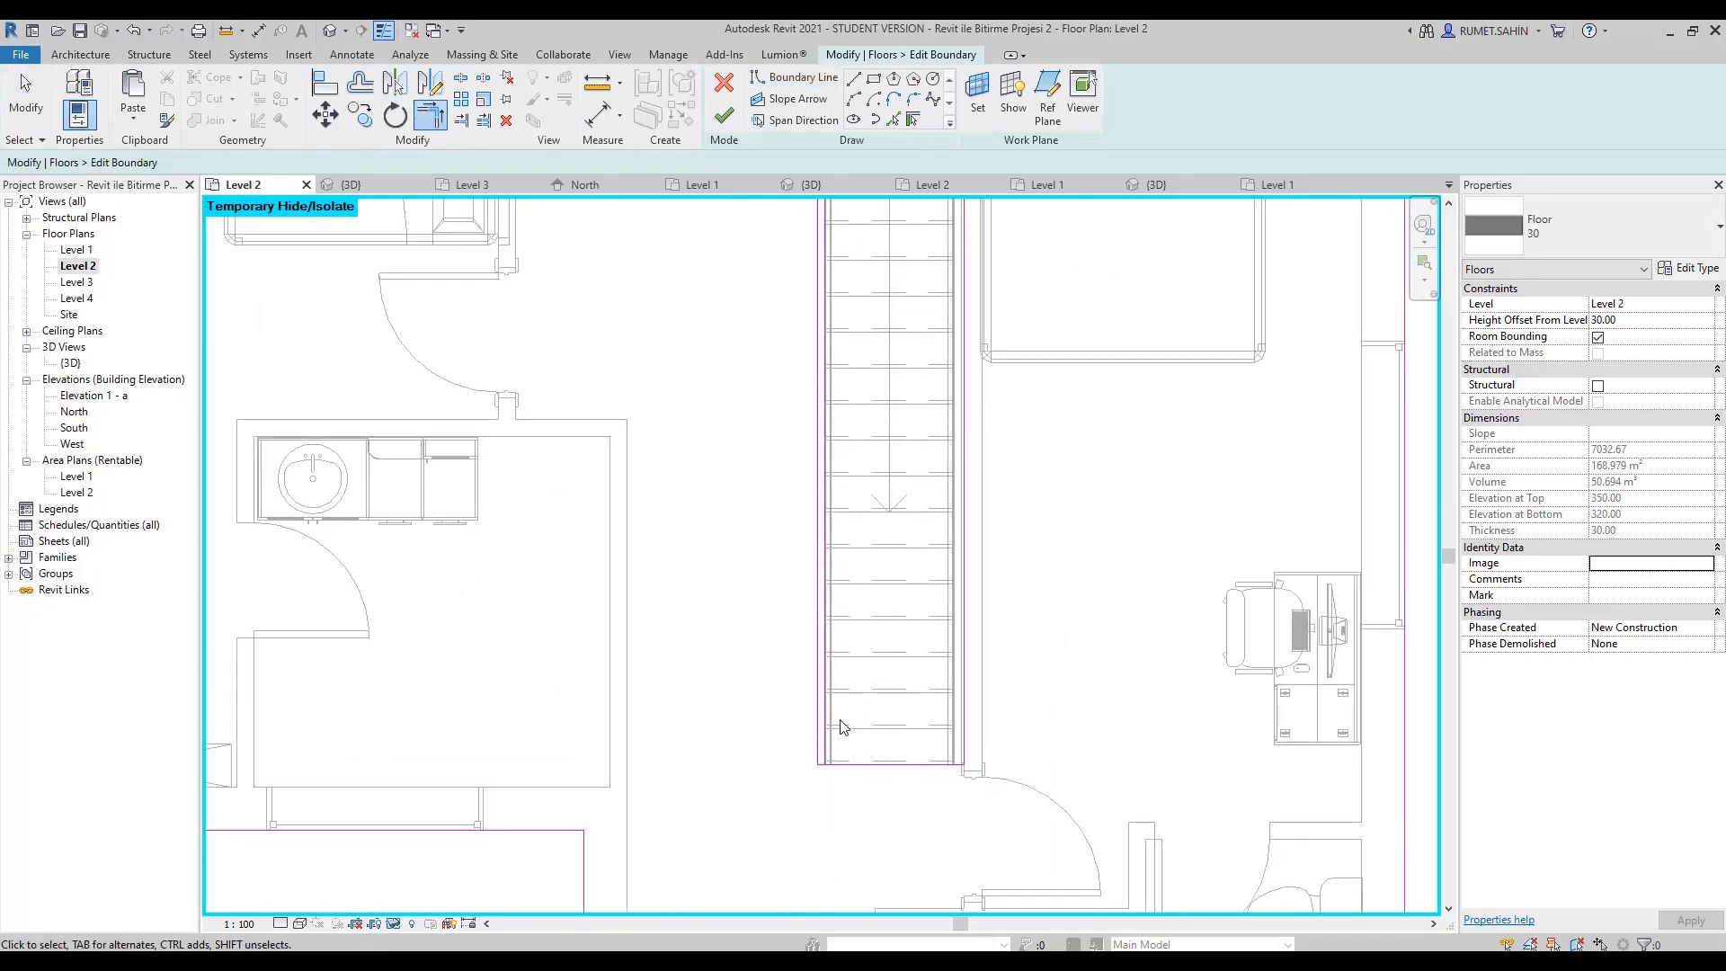
{"action": "left_click", "coordinate": [841, 726]}
{"action": "scroll", "coordinate": [841, 629], "scroll_direction": "down", "scroll_amount": 3}
{"action": "left_click", "coordinate": [723, 115]}
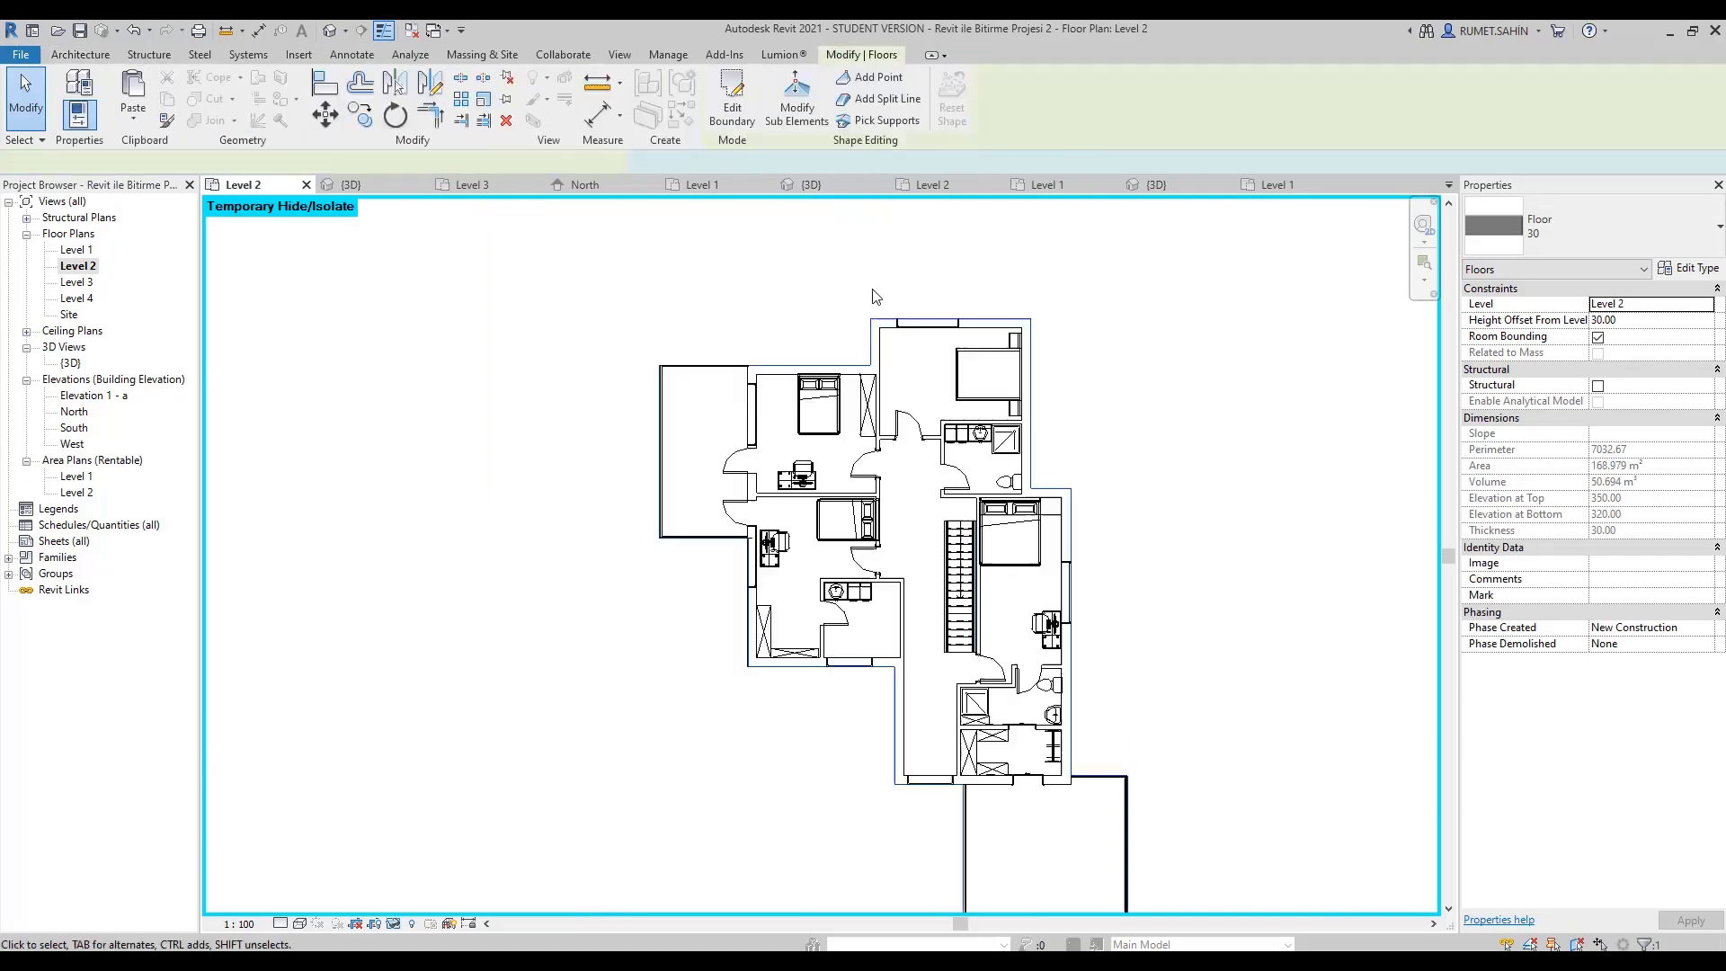
{"action": "double_click", "coordinate": [70, 362]}
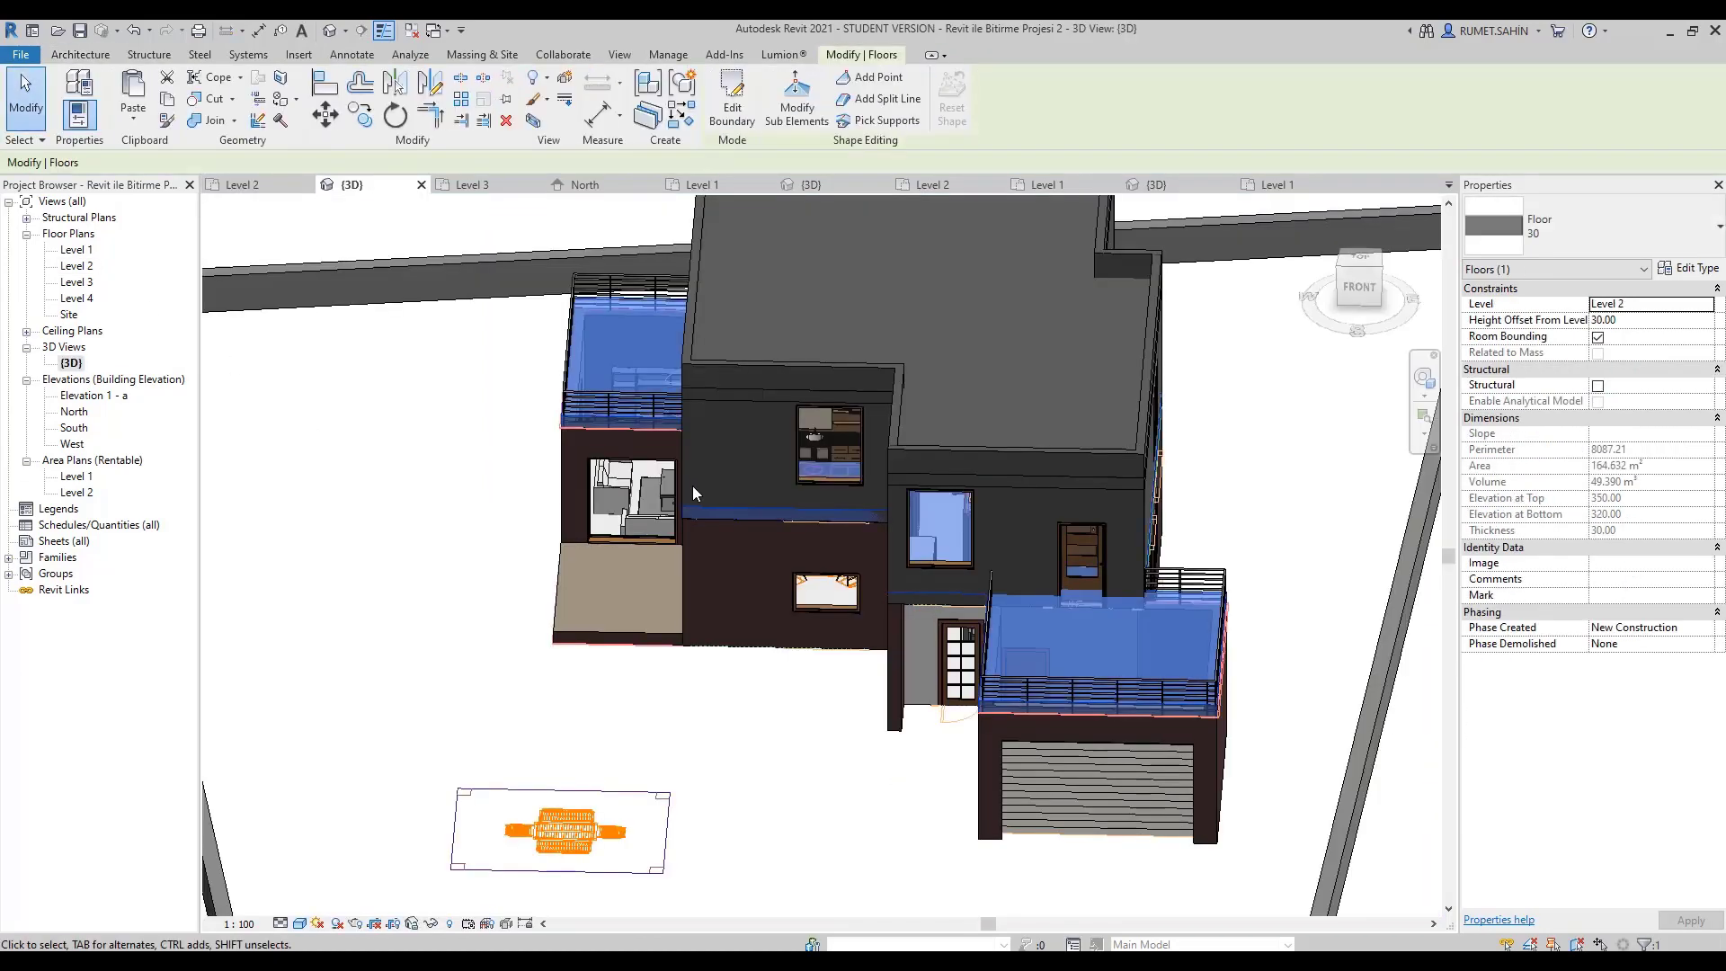
Temporarily hide the Level 3 roof floor and orbit to look down into the rooms.
{"action": "left_click", "coordinate": [832, 478]}
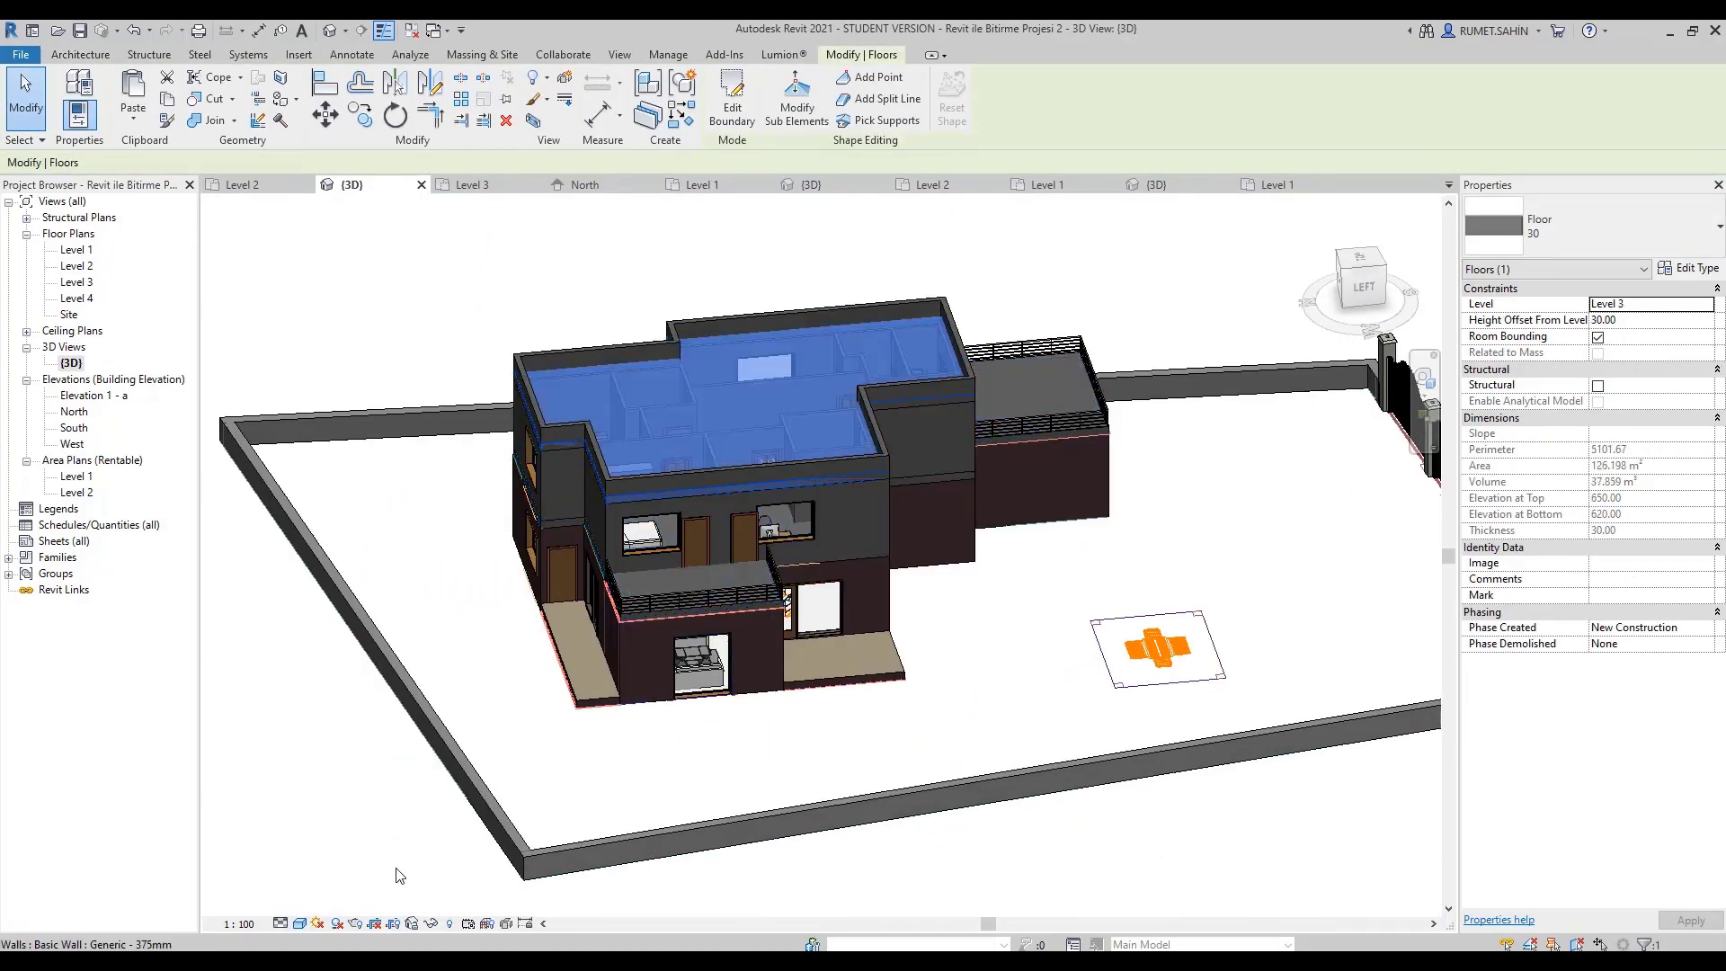
{"action": "left_click", "coordinate": [437, 929]}
{"action": "left_click", "coordinate": [467, 885]}
{"action": "middle_click_drag", "start_coordinate": [683, 629], "coordinate": [834, 638], "text": "shift"}
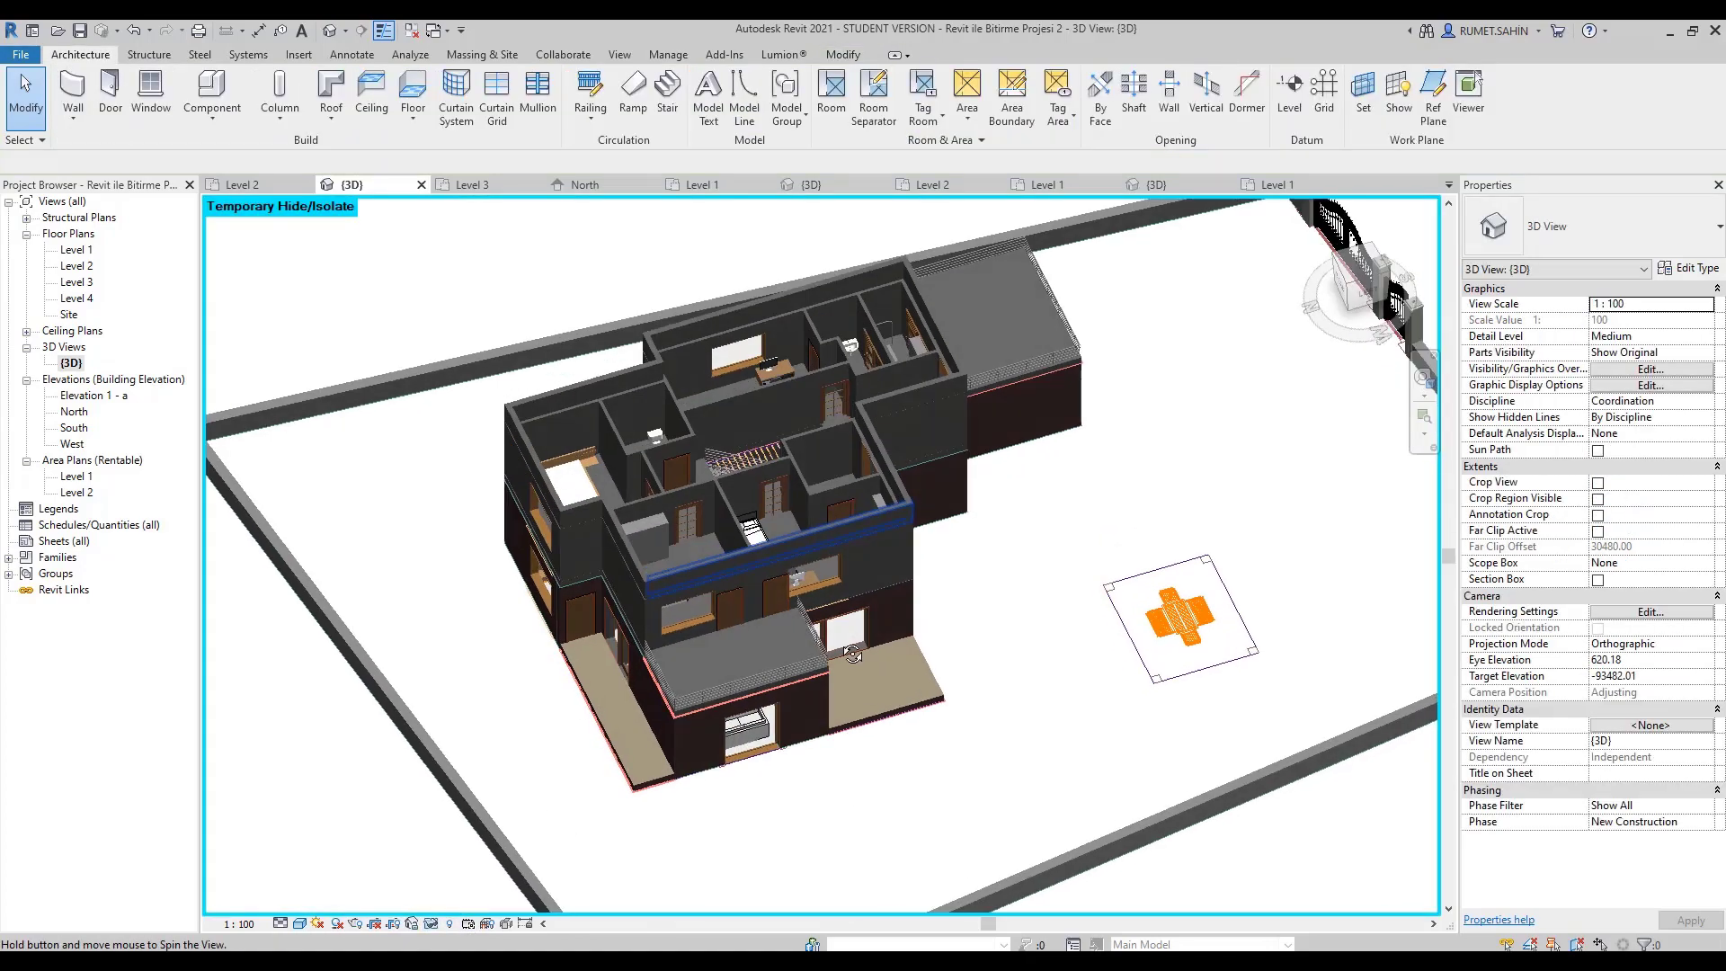
{"action": "scroll", "coordinate": [774, 448], "scroll_direction": "up", "scroll_amount": 3}
{"action": "scroll", "coordinate": [773, 448], "scroll_direction": "up", "scroll_amount": 3}
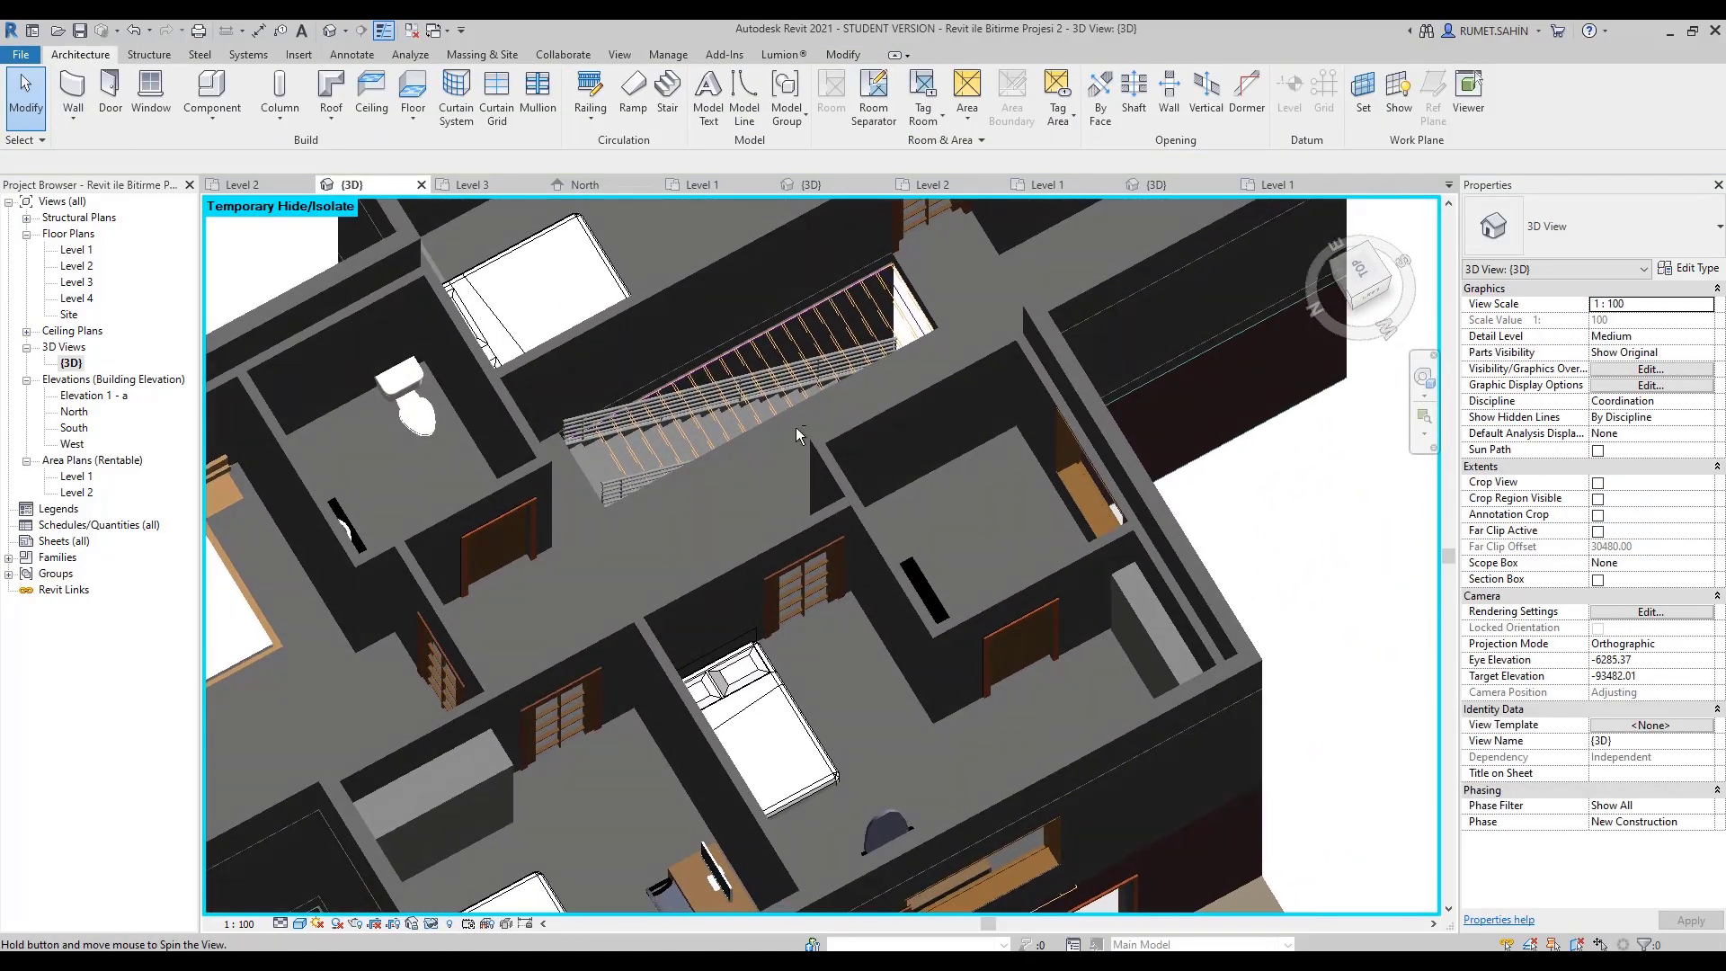
Temporarily hide the imported Level 2 drawing, check the stair from above, then return to Level 2.
{"action": "left_click", "coordinate": [876, 311]}
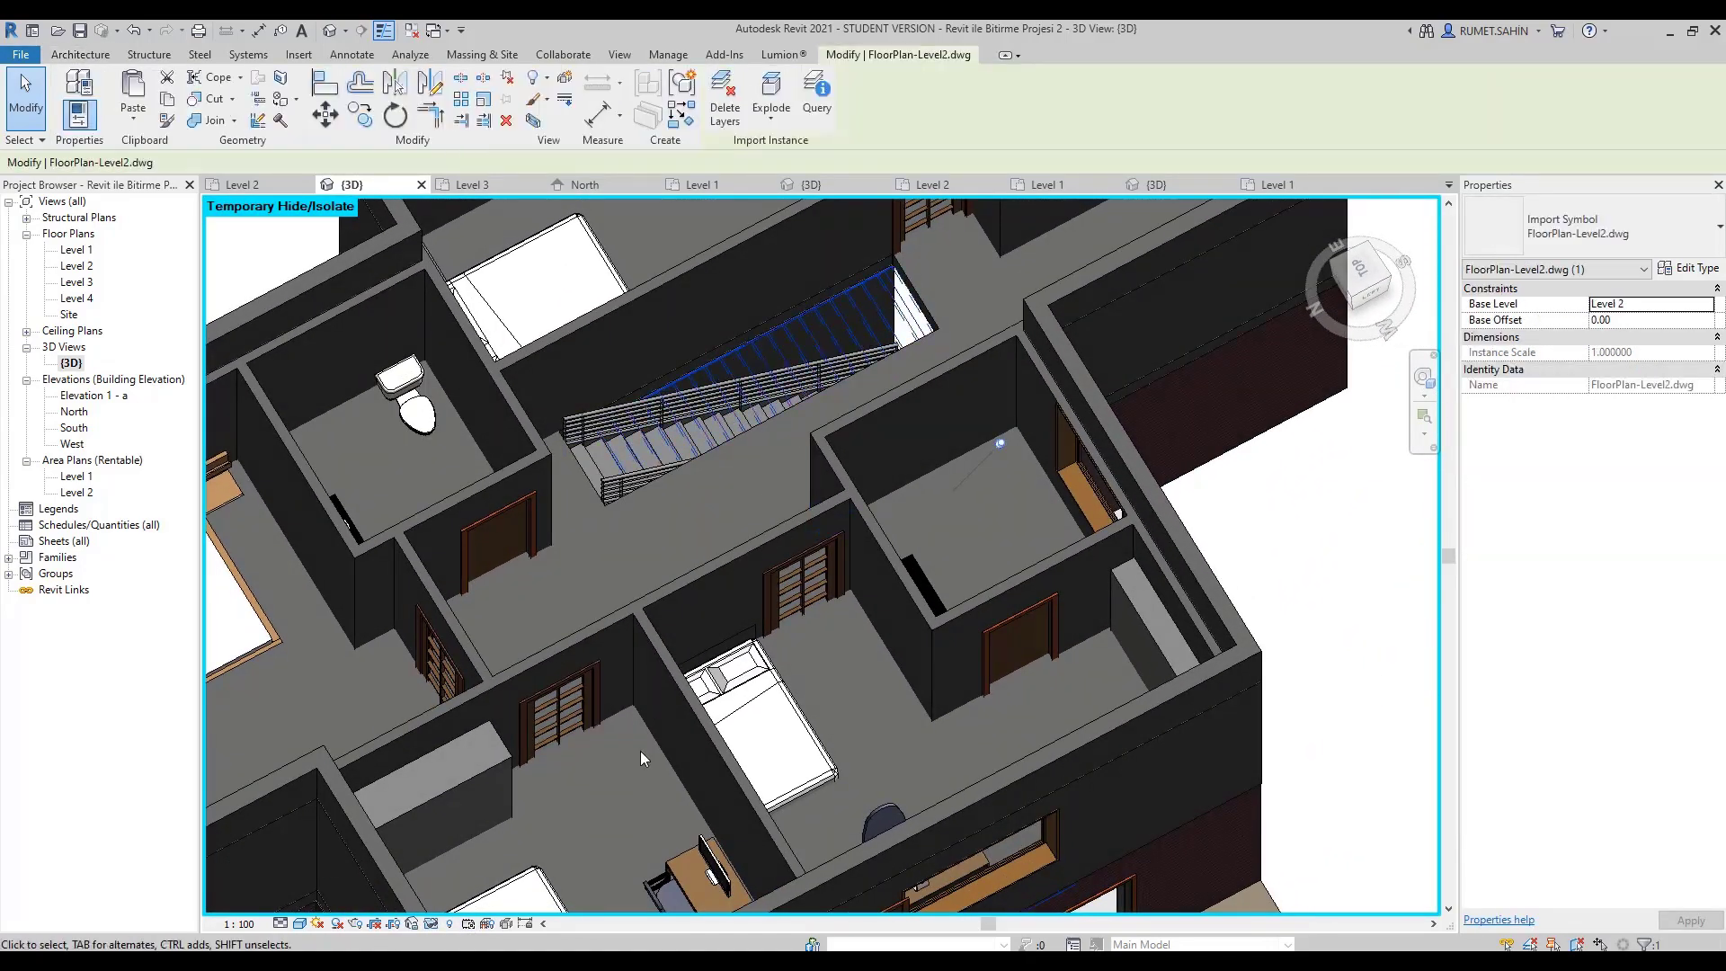
{"action": "left_click", "coordinate": [432, 925]}
{"action": "left_click", "coordinate": [467, 876]}
{"action": "mouse_move", "coordinate": [796, 448]}
{"action": "middle_mouse_down", "text": "shift"}
{"action": "mouse_move", "coordinate": [809, 472]}
{"action": "mouse_move", "coordinate": [1036, 452]}
{"action": "mouse_move", "coordinate": [816, 492]}
{"action": "mouse_move", "coordinate": [735, 458]}
{"action": "mouse_move", "coordinate": [931, 442]}
{"action": "middle_mouse_up", "text": "shift"}
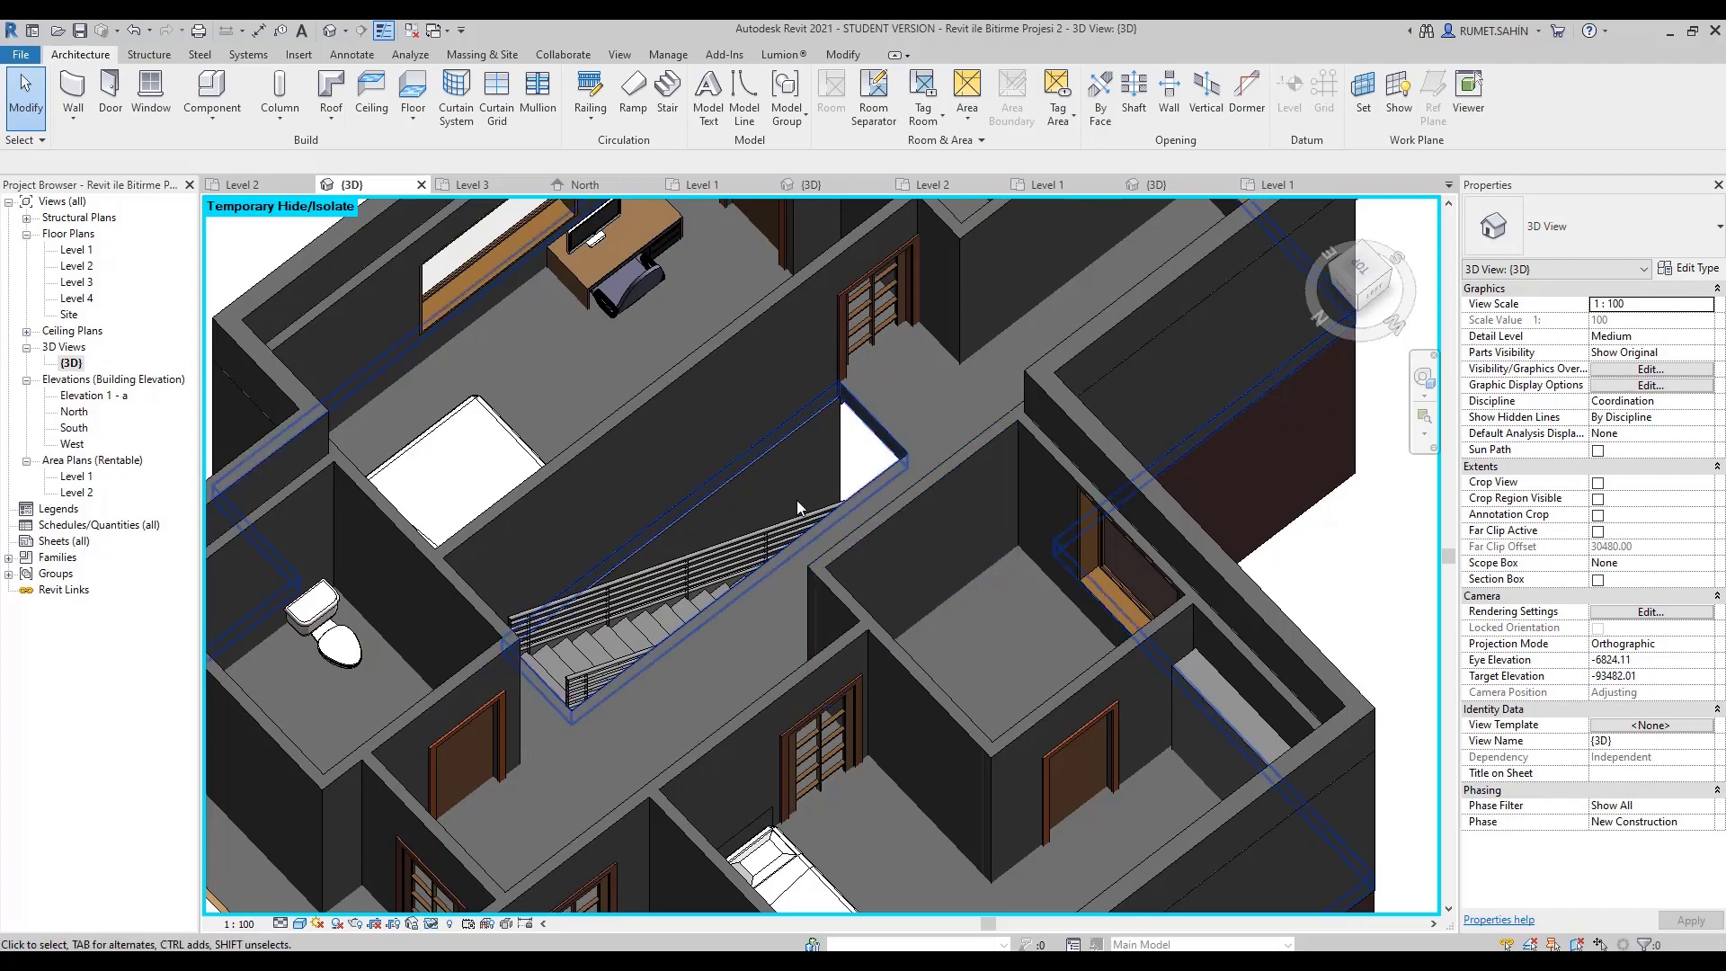
{"action": "double_click", "coordinate": [80, 266]}
{"action": "scroll", "coordinate": [937, 700], "scroll_direction": "up", "scroll_amount": 4}
{"action": "scroll", "coordinate": [854, 620], "scroll_direction": "up", "scroll_amount": 3}
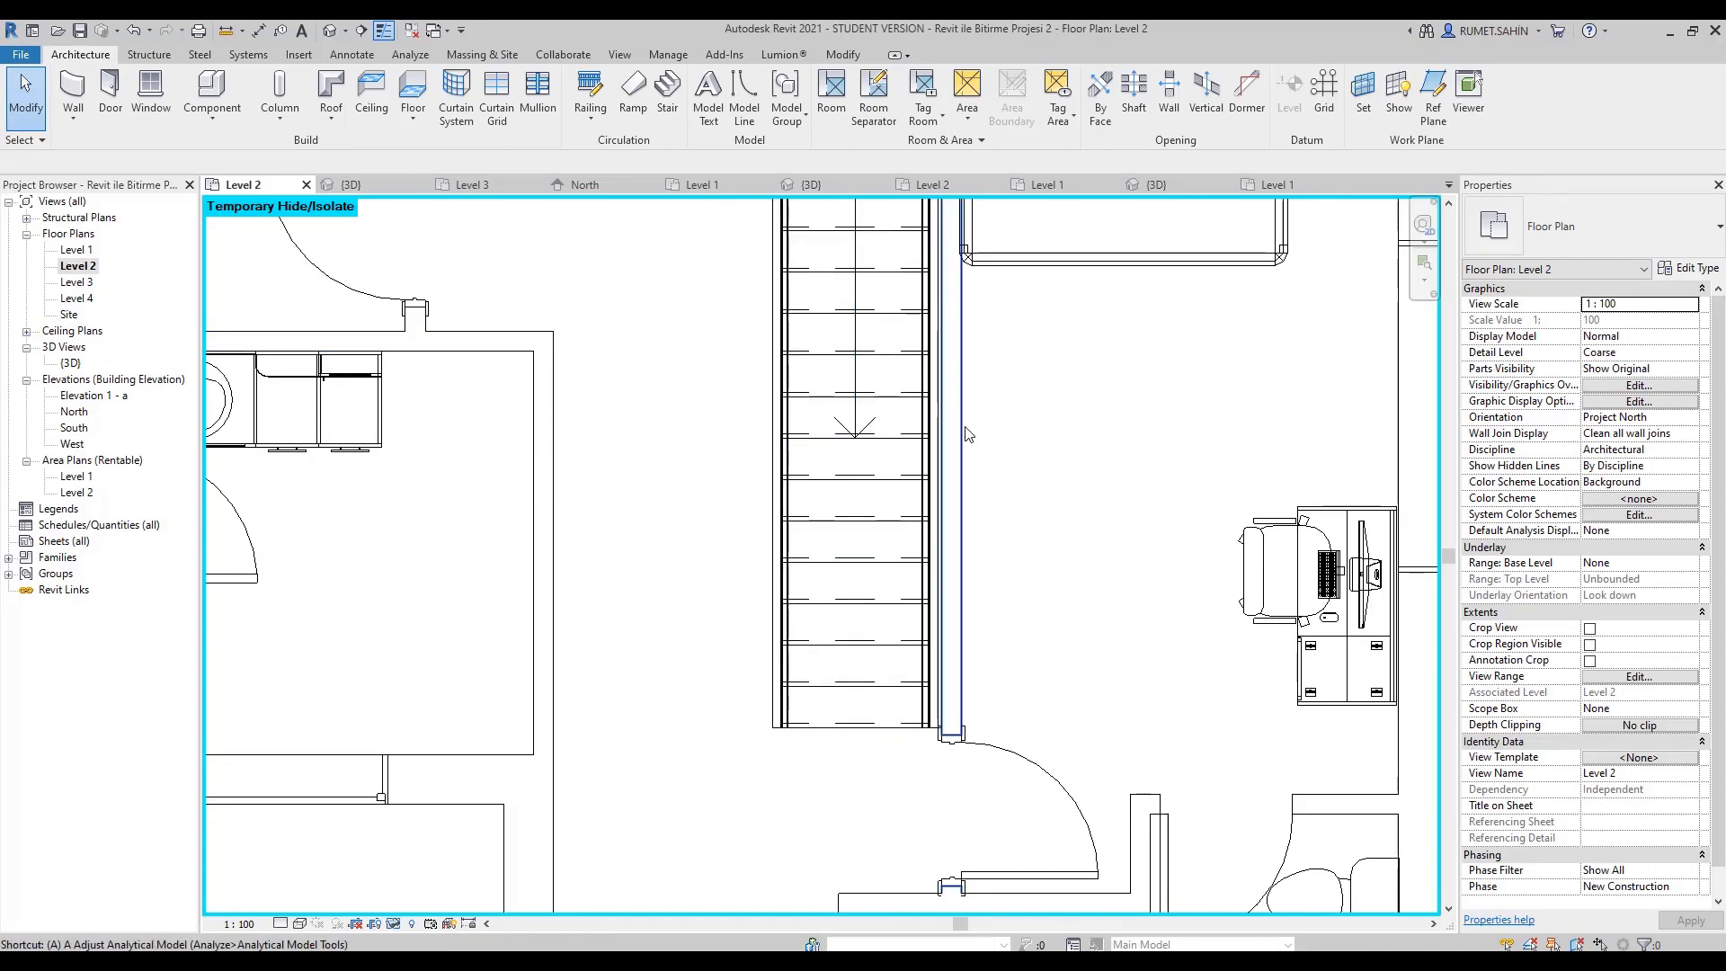
Start a Generic -012mm 2 wall with Top Constraint Up to level: Level 3.
{"action": "key", "text": "a"}
{"action": "left_click", "coordinate": [1568, 232]}
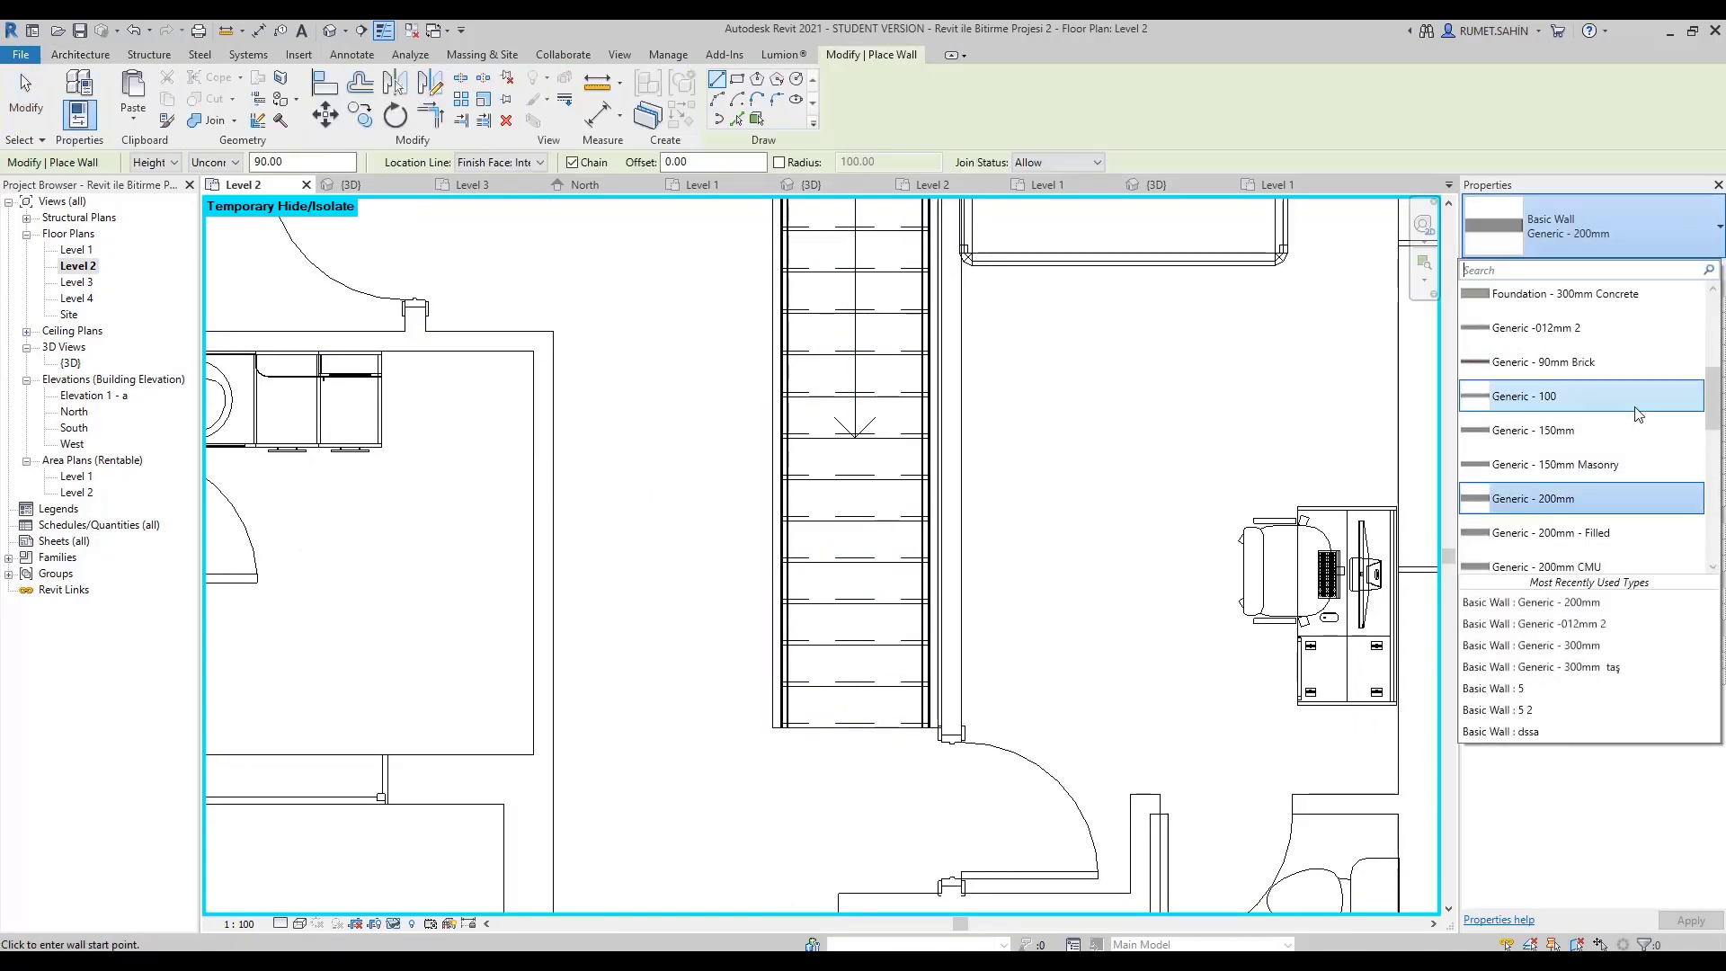
{"action": "scroll", "coordinate": [1563, 378], "scroll_direction": "up", "scroll_amount": 2}
{"action": "left_click", "coordinate": [1559, 401]}
{"action": "scroll", "coordinate": [809, 746], "scroll_direction": "up", "scroll_amount": 5}
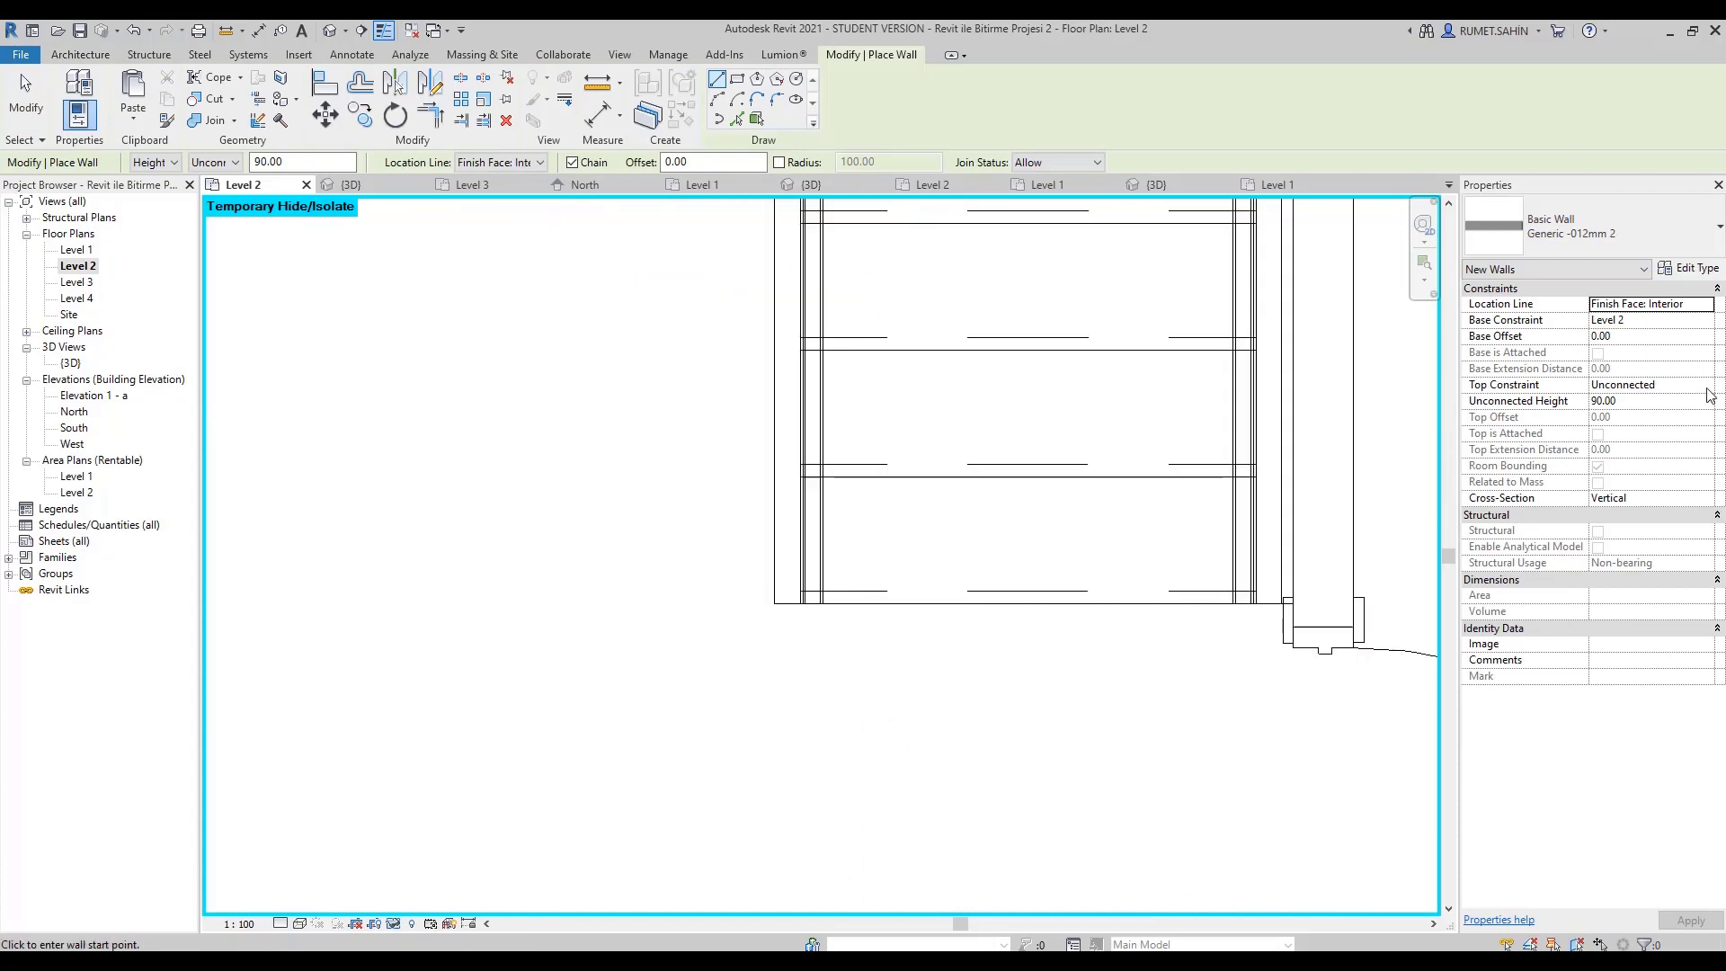
{"action": "left_click", "coordinate": [1707, 386]}
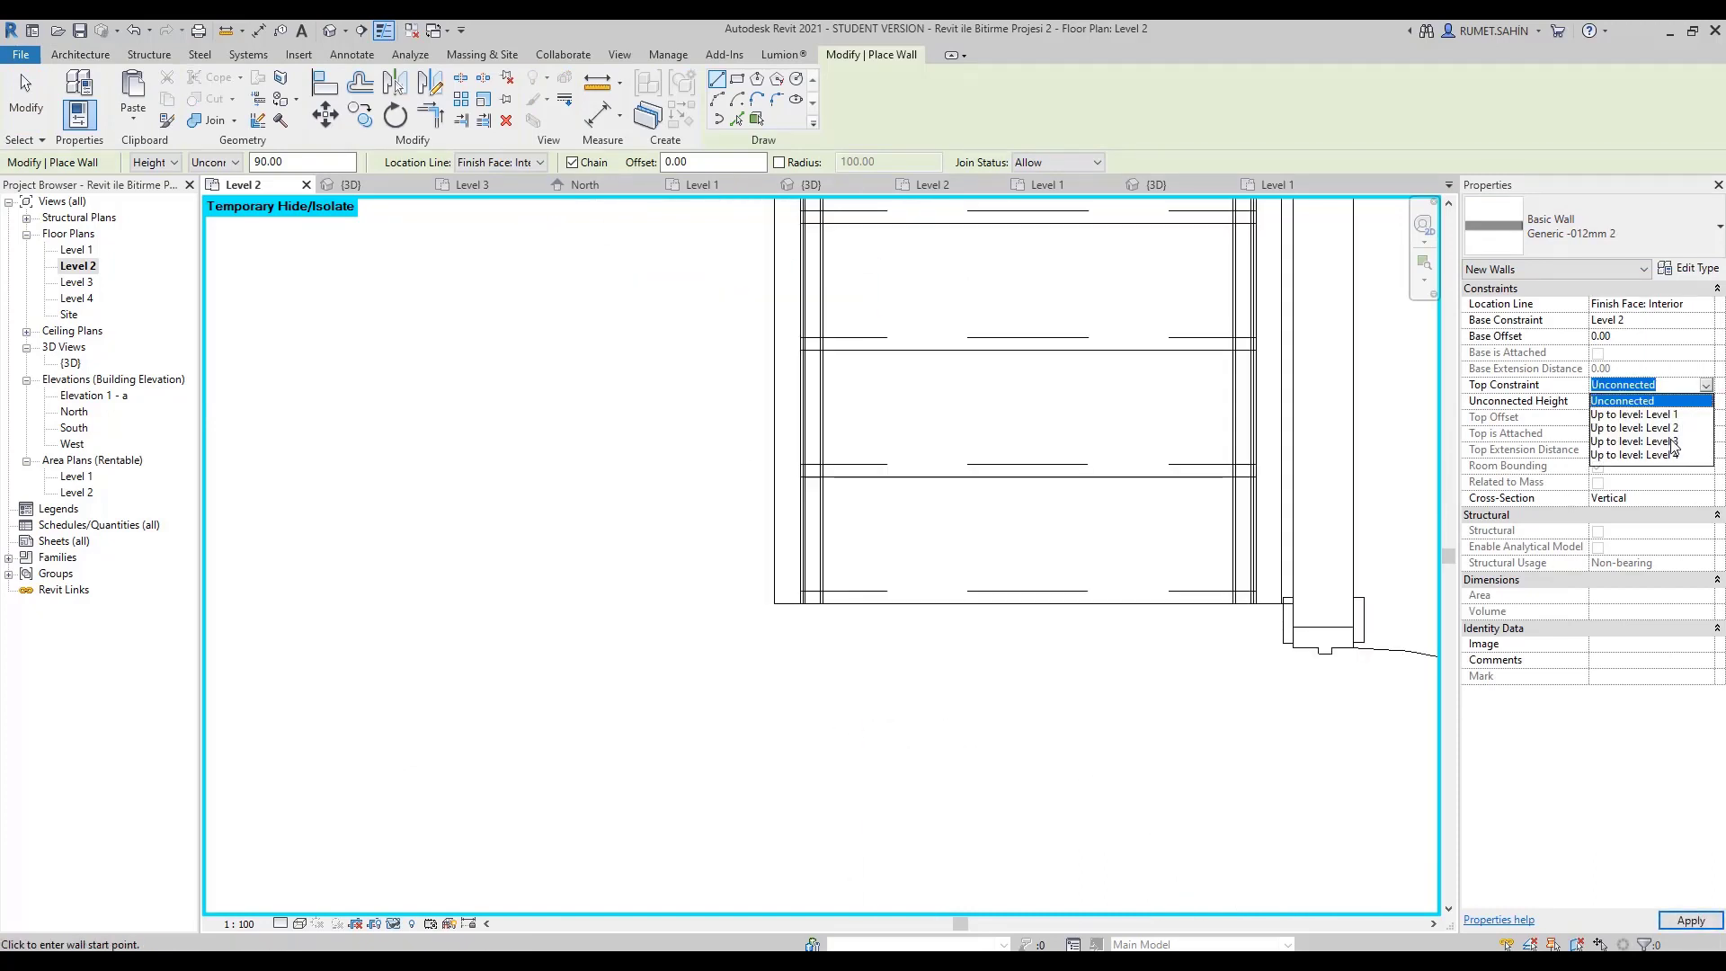
{"action": "left_click", "coordinate": [1672, 441]}
{"action": "scroll", "coordinate": [1278, 645], "scroll_direction": "up", "scroll_amount": 1}
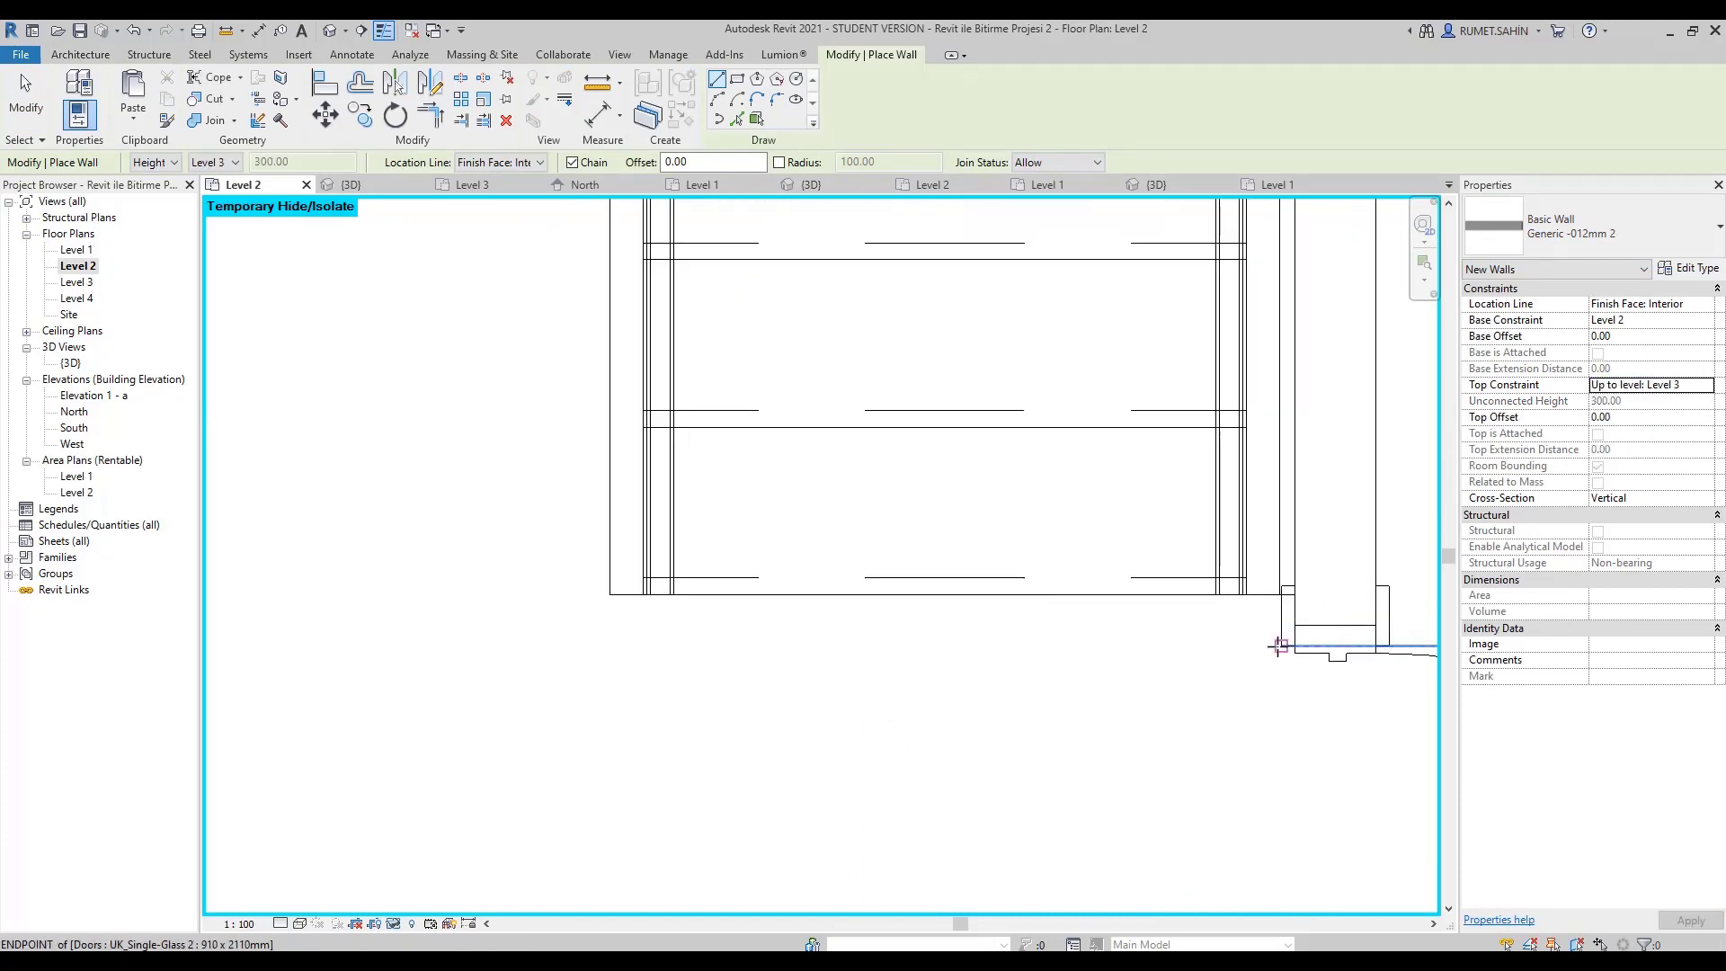
{"action": "scroll", "coordinate": [1278, 645], "scroll_direction": "down", "scroll_amount": 4}
Draw the wall down the stair side and across its bottom end to the door wall.
{"action": "left_click", "coordinate": [789, 241]}
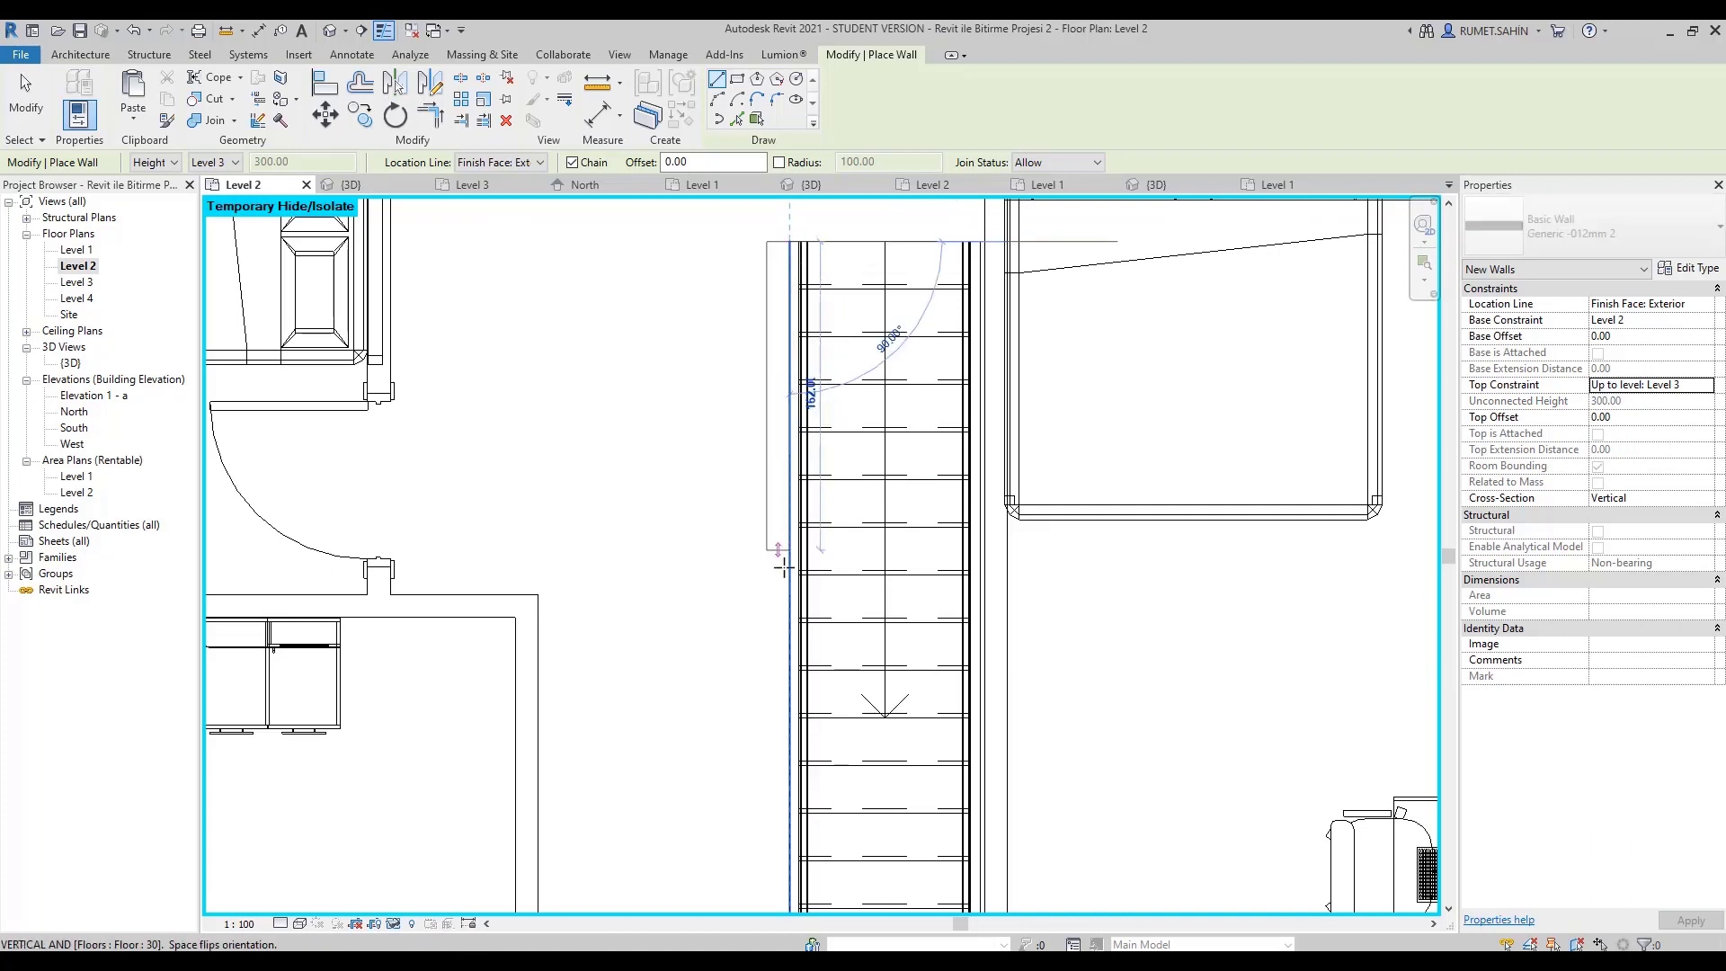
{"action": "middle_click_drag", "start_coordinate": [784, 566], "coordinate": [798, 393]}
{"action": "scroll", "coordinate": [791, 578], "scroll_direction": "up", "scroll_amount": 1}
{"action": "scroll", "coordinate": [809, 580], "scroll_direction": "up", "scroll_amount": 1}
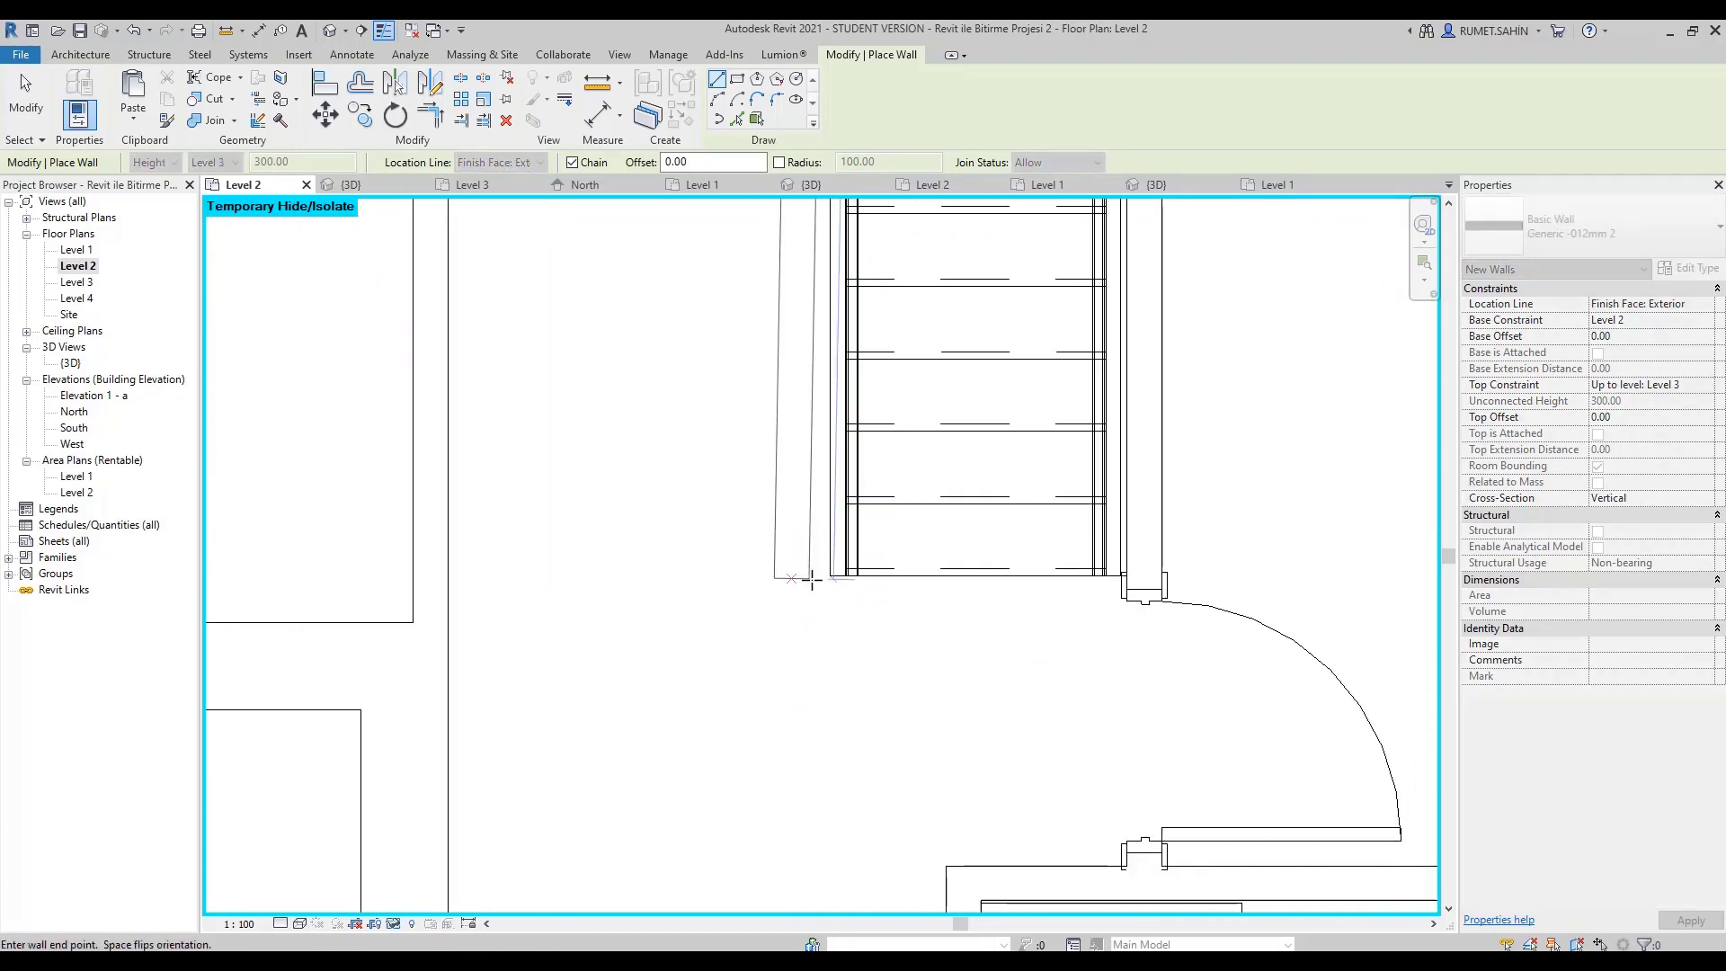
{"action": "left_click", "coordinate": [825, 579]}
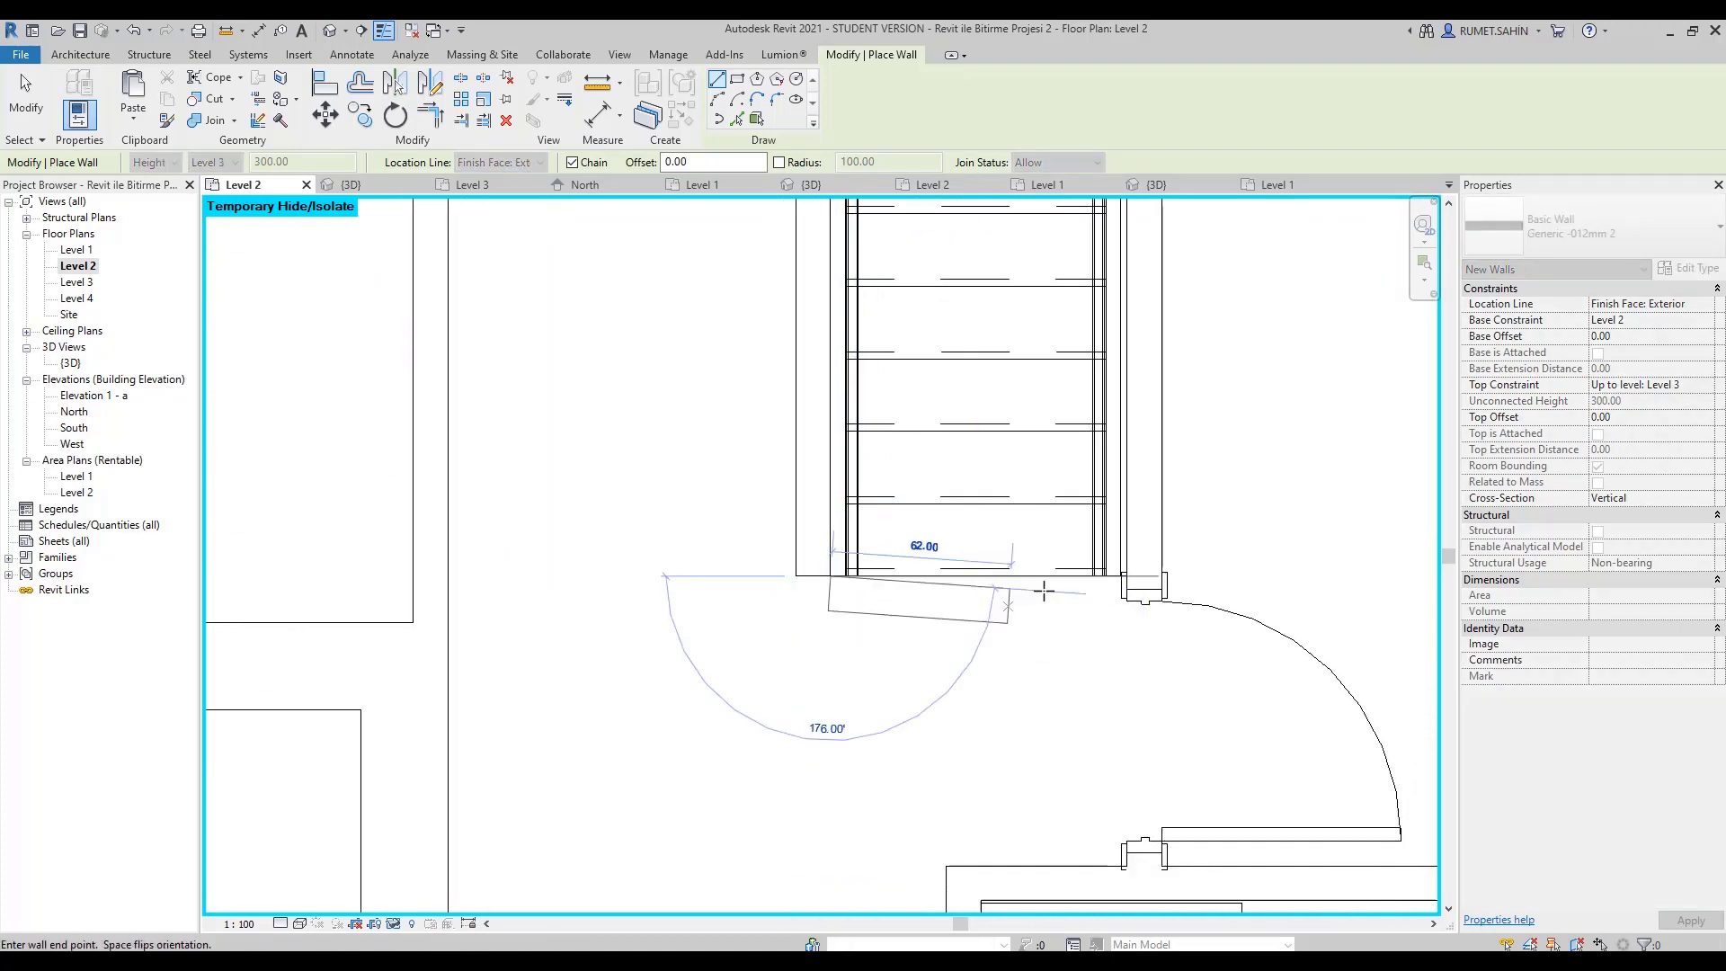
{"action": "left_click", "coordinate": [1120, 593]}
{"action": "key", "text": "Escape"}
{"action": "key", "text": "Escape"}
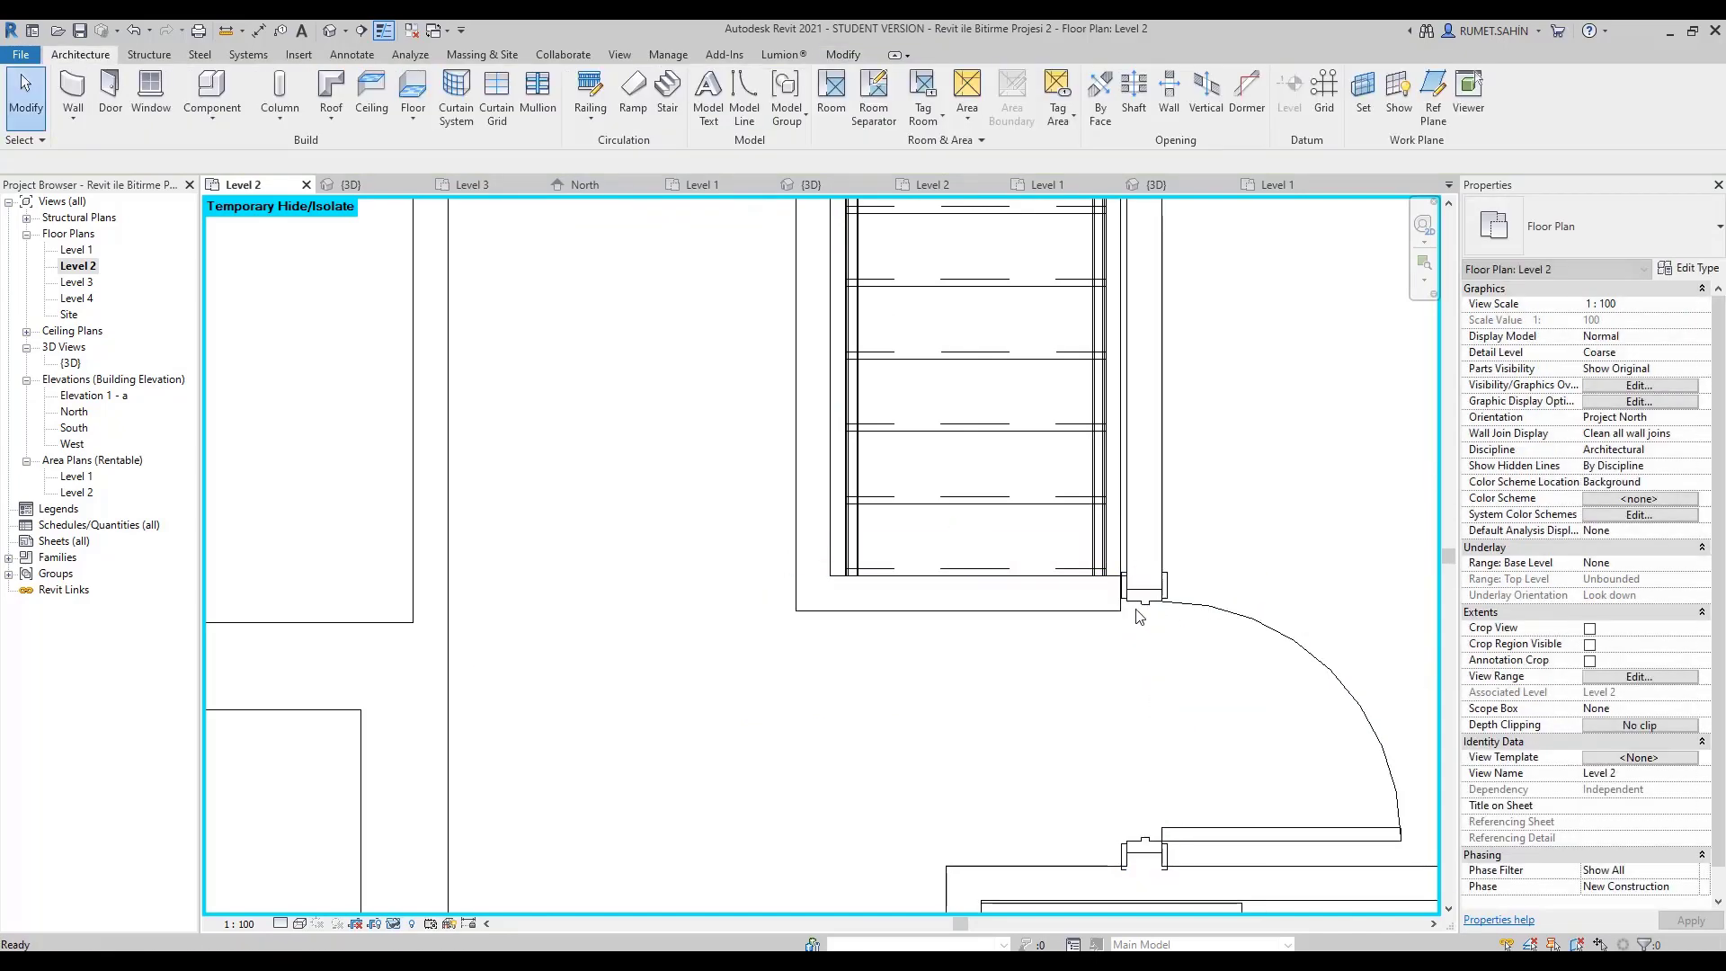
Duplicate the stair-side door's type as '80' with Width 80.00, dismissing the warning.
{"action": "left_click", "coordinate": [1137, 619]}
{"action": "scroll", "coordinate": [1079, 605], "scroll_direction": "down", "scroll_amount": 3}
{"action": "scroll", "coordinate": [1045, 669], "scroll_direction": "up", "scroll_amount": 3}
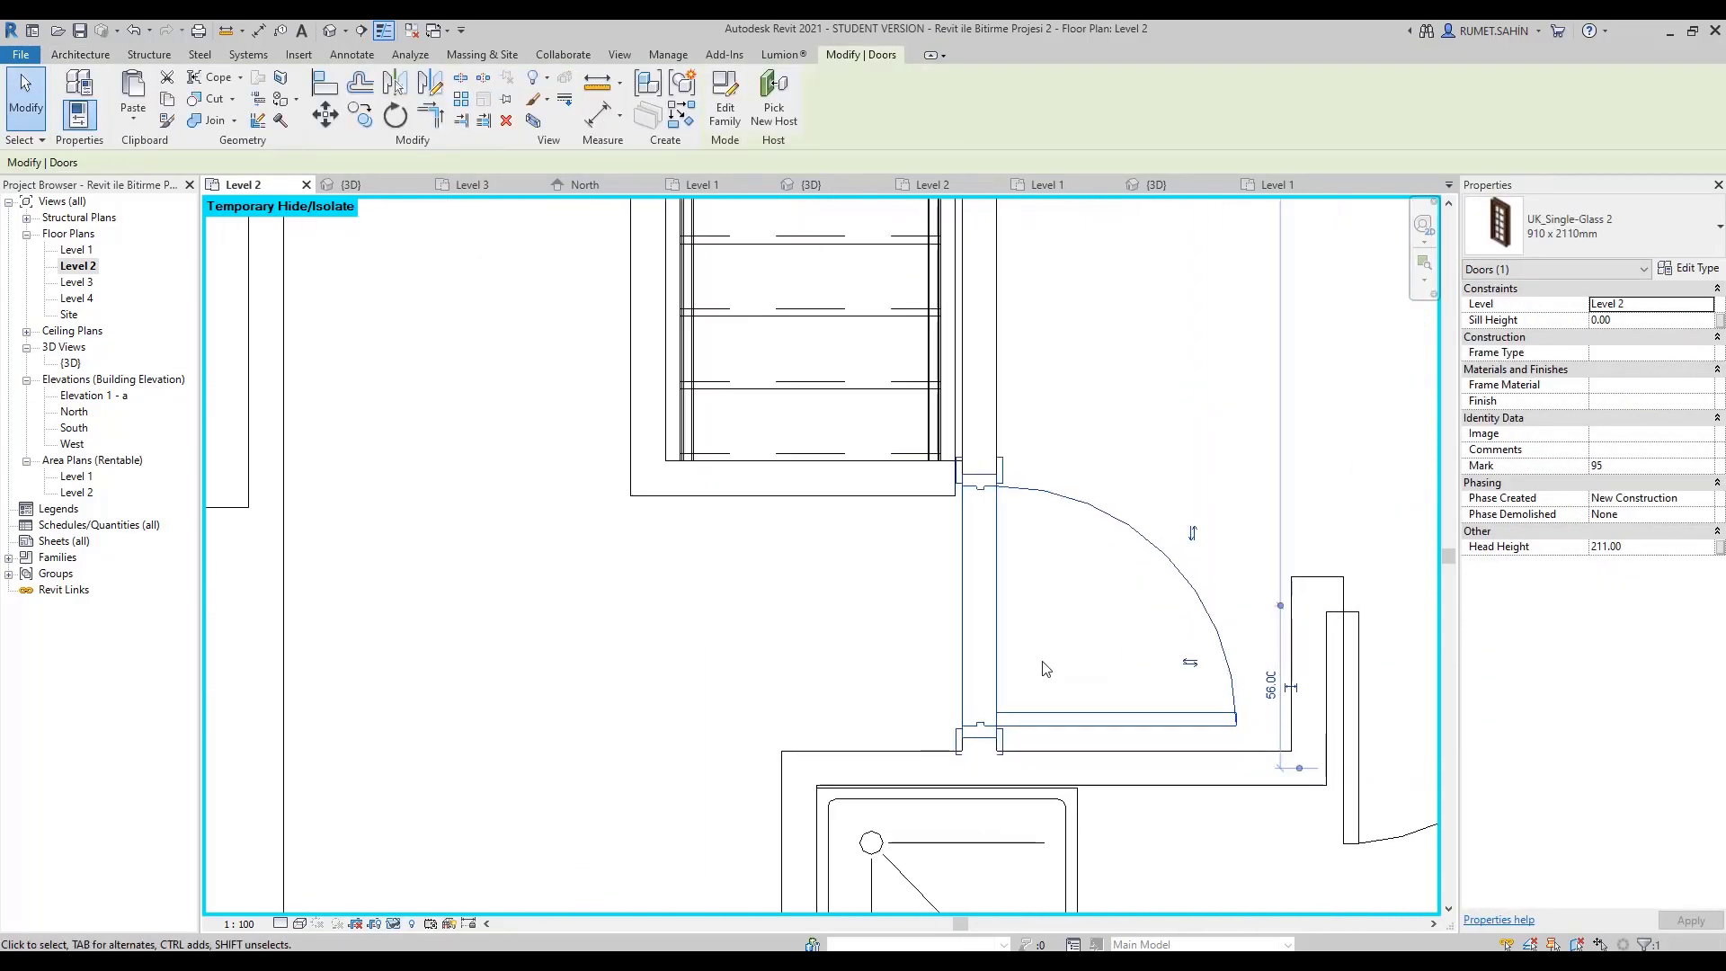
{"action": "left_click", "coordinate": [1698, 269]}
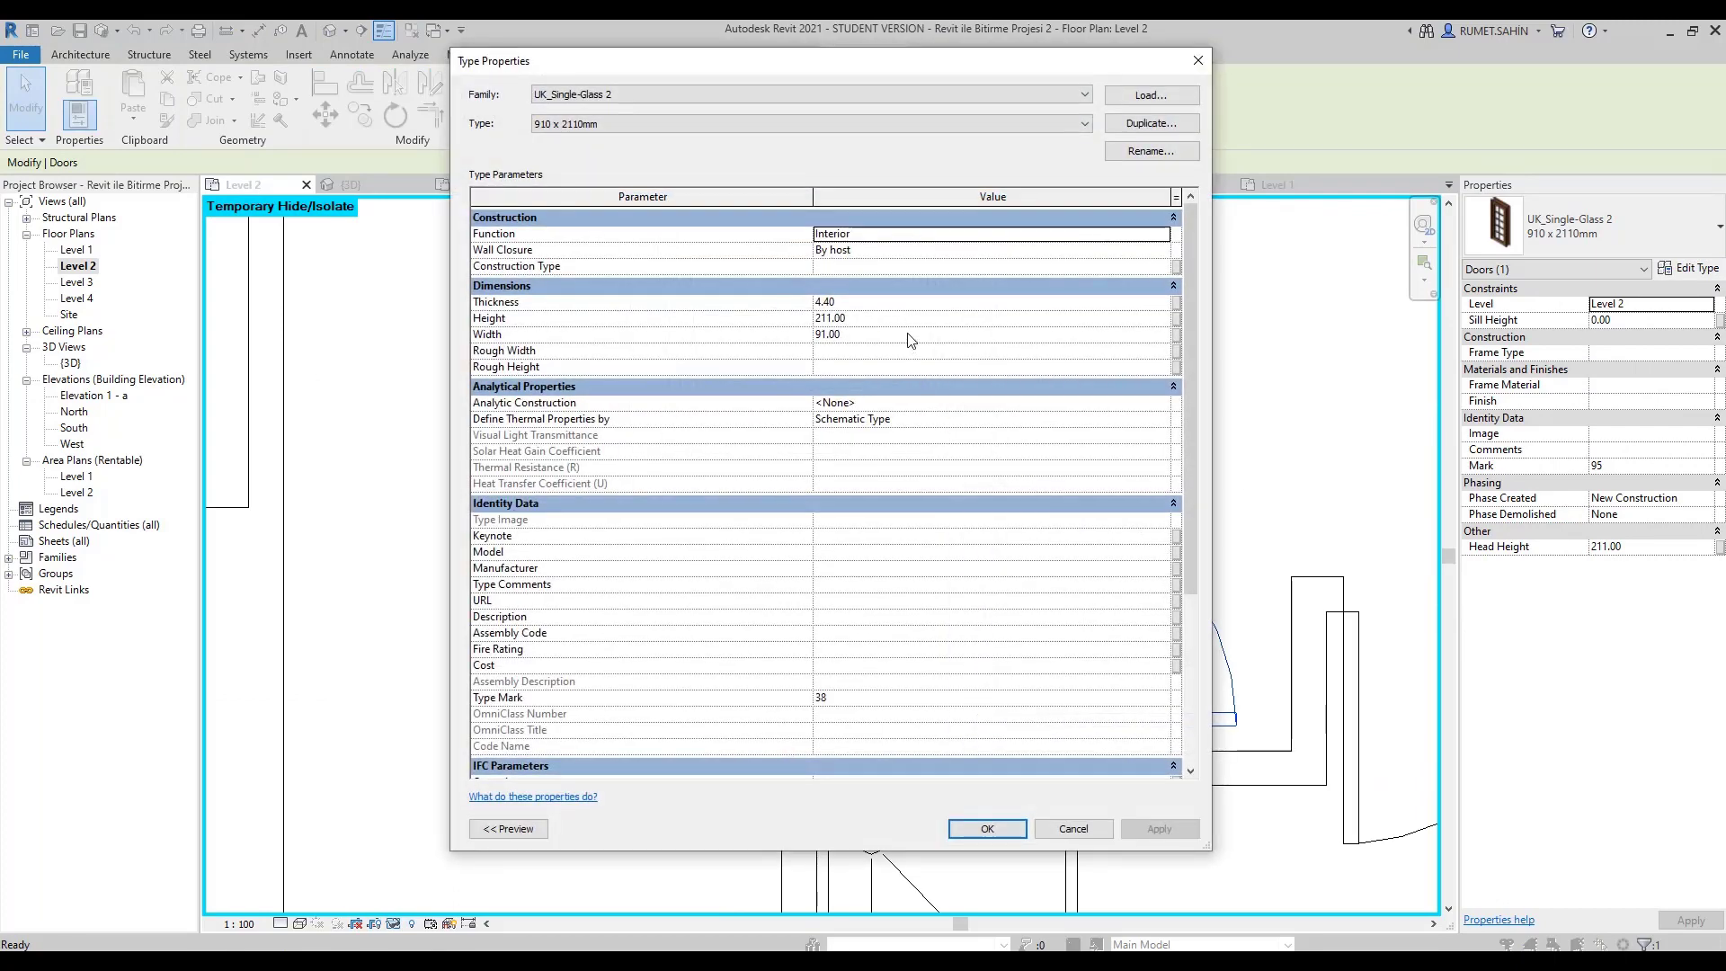
{"action": "left_click", "coordinate": [1156, 123]}
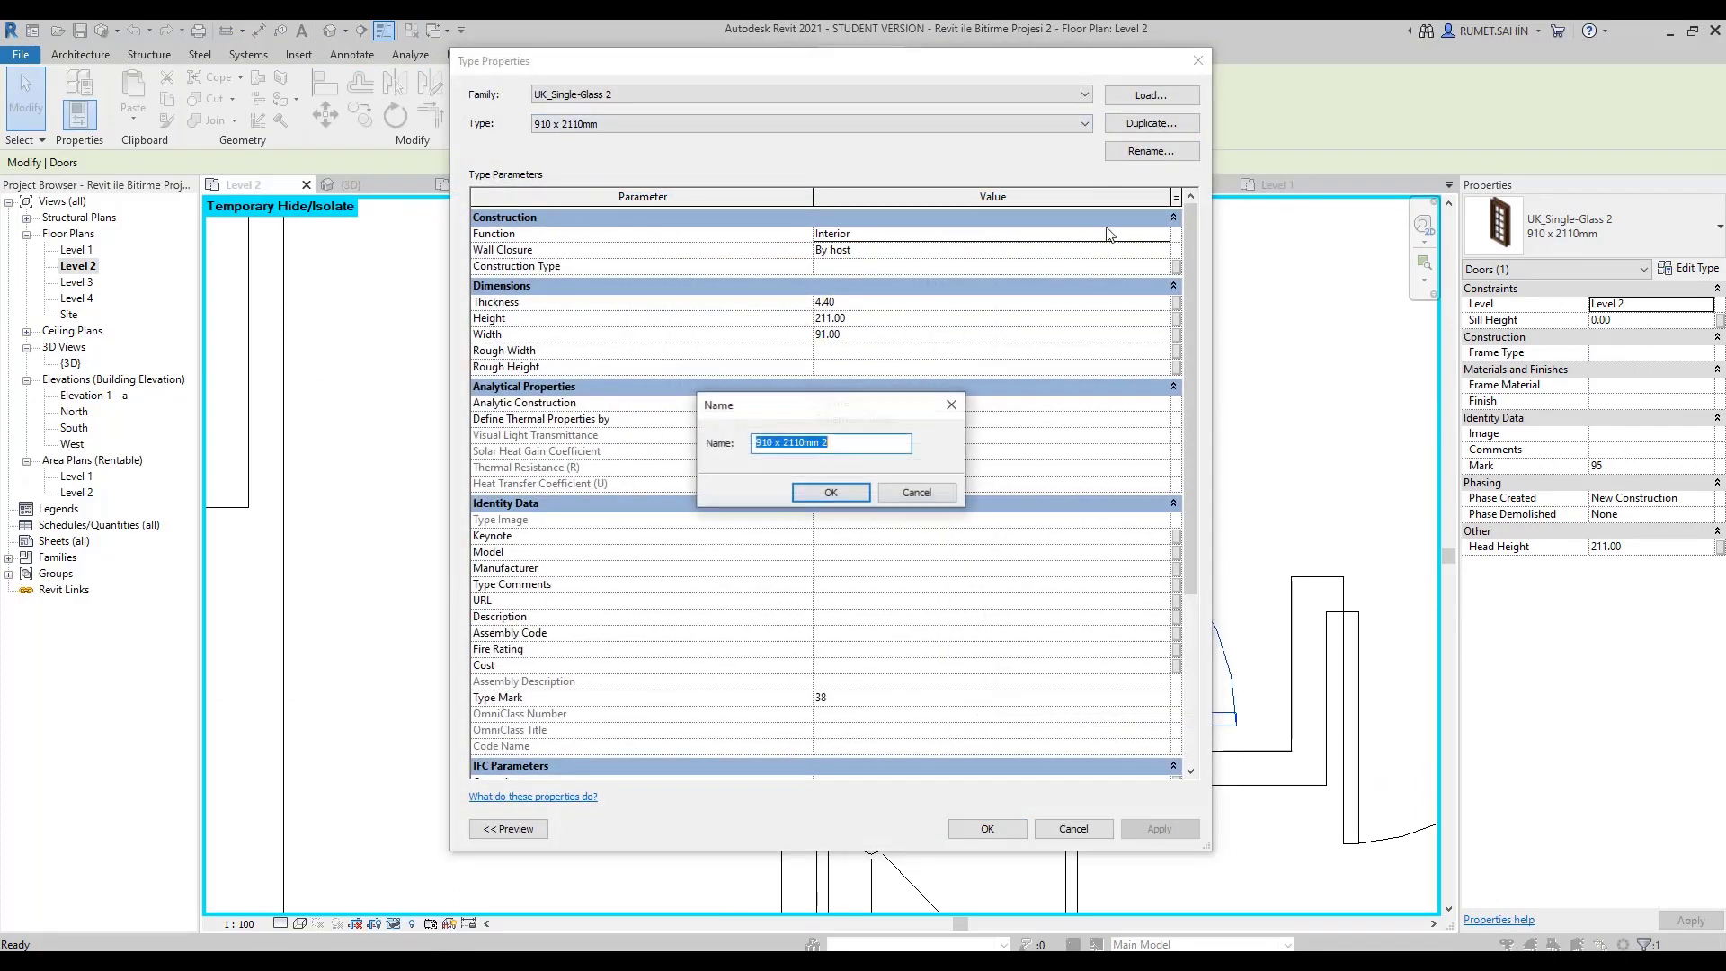
{"action": "type", "text": "0"}
{"action": "key", "text": "Return"}
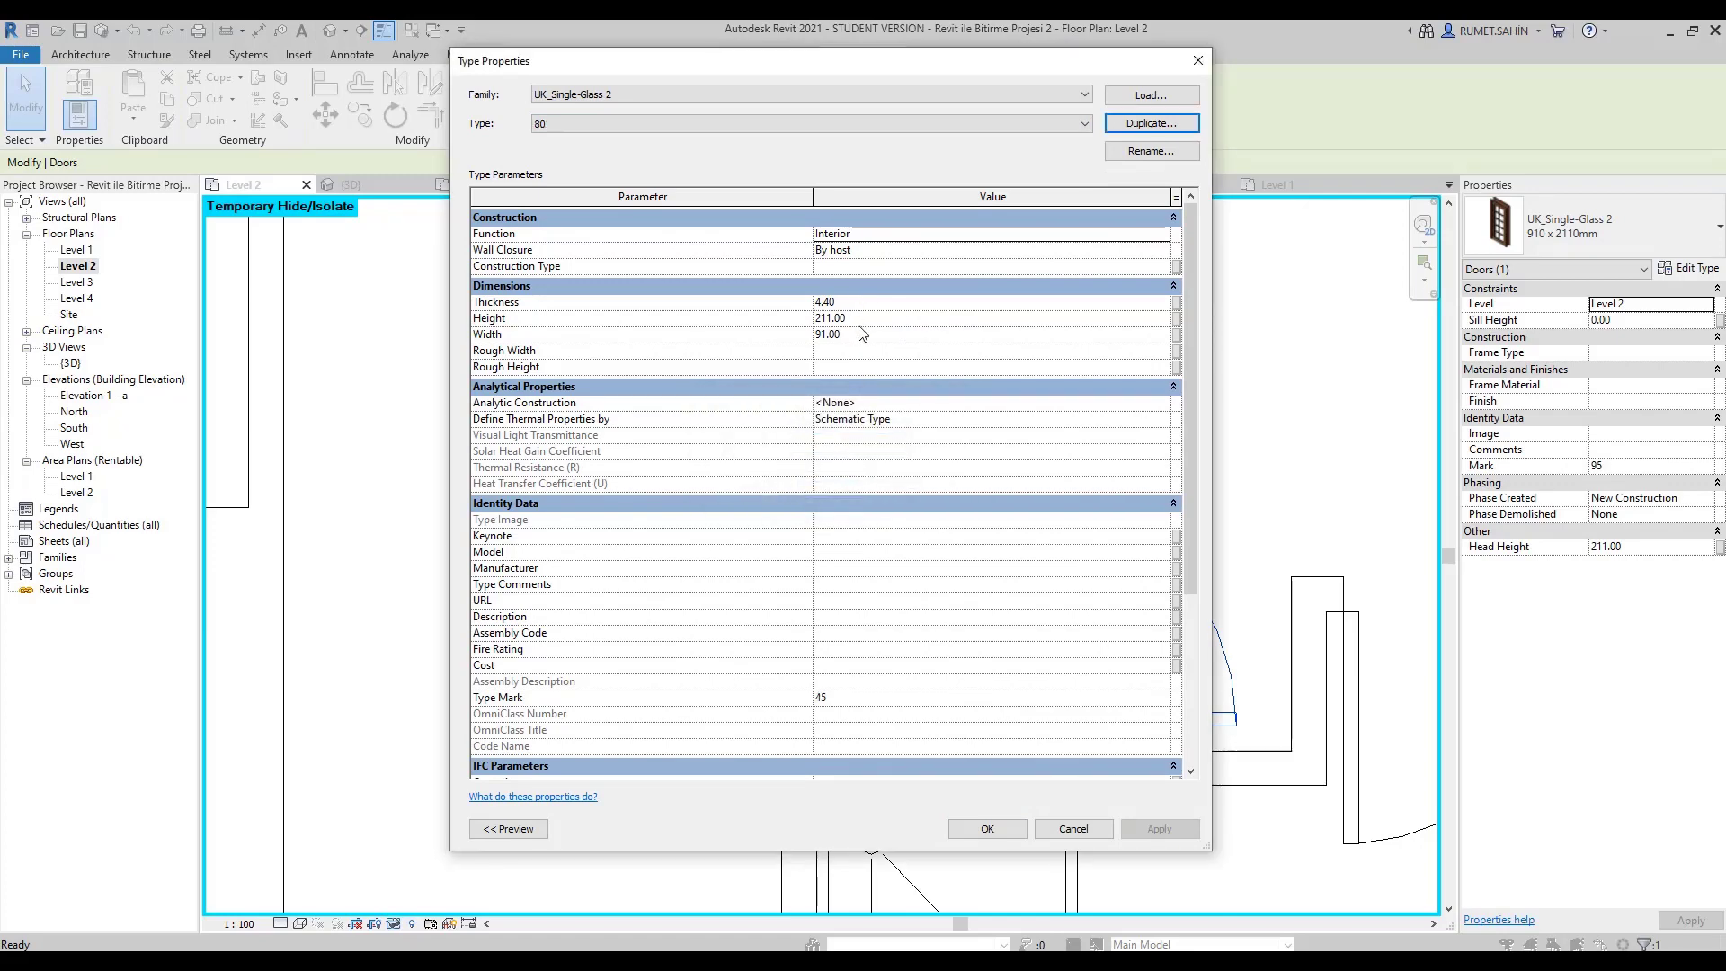
{"action": "left_click", "coordinate": [862, 334]}
{"action": "type", "text": "80"}
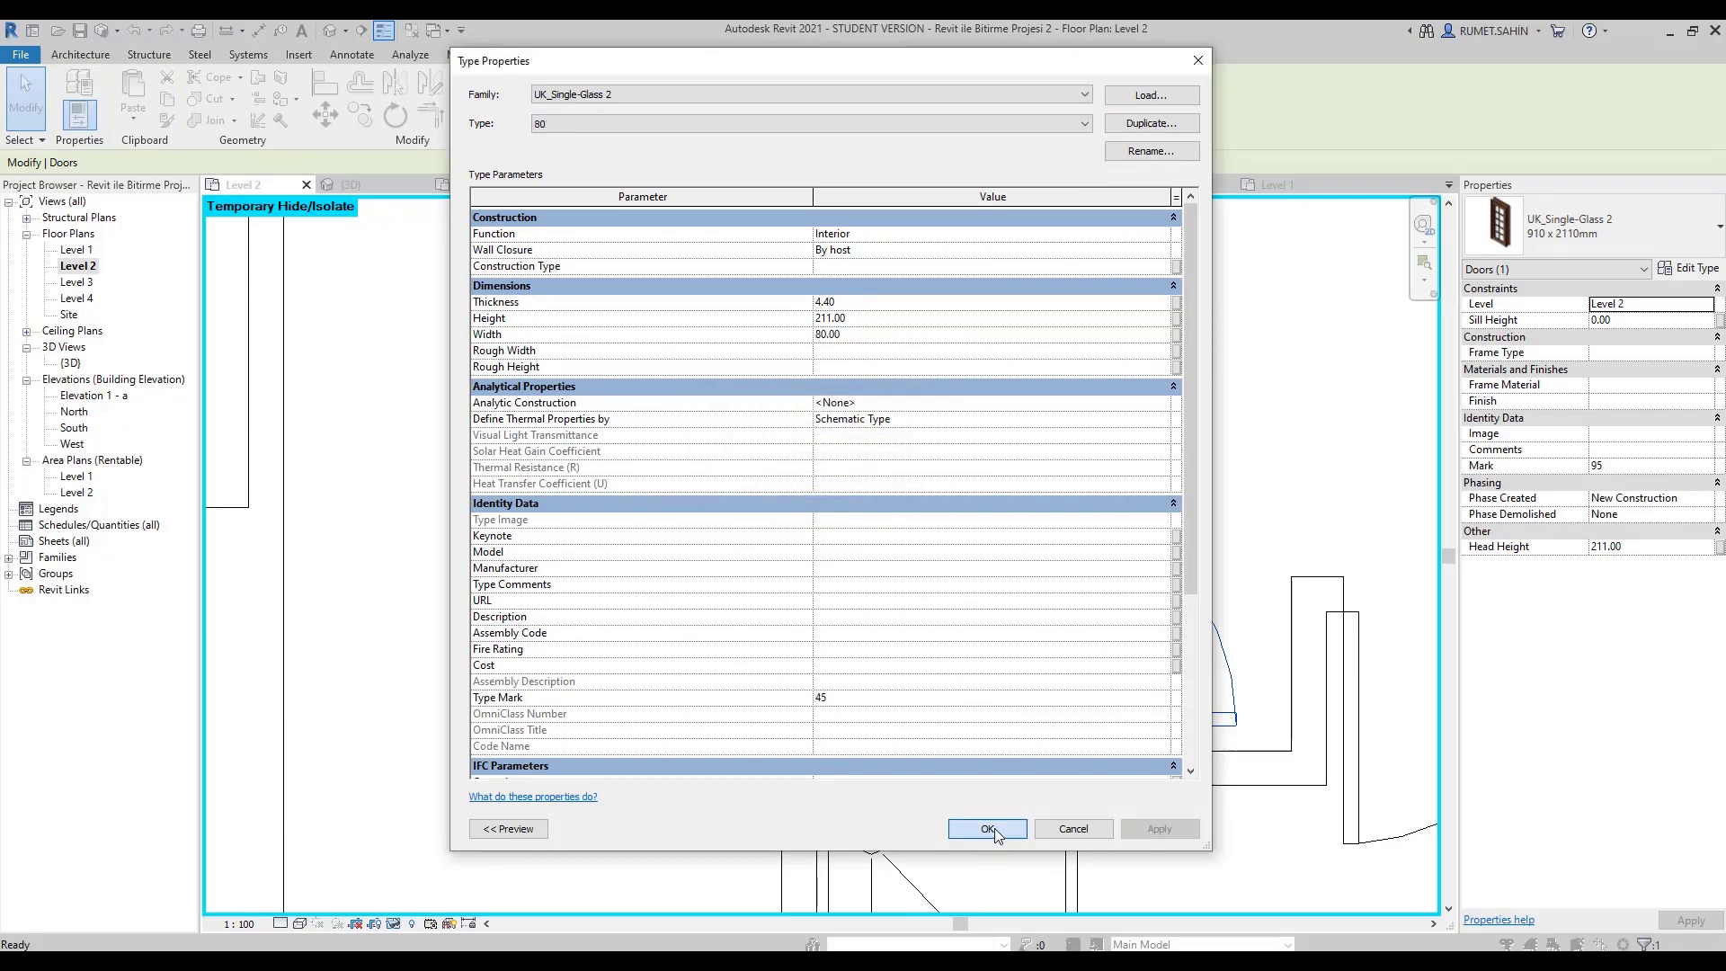
{"action": "left_click", "coordinate": [987, 827]}
{"action": "left_click", "coordinate": [881, 524]}
Inspect the changes in the 3D view, then return to the Level 2 plan.
{"action": "left_click", "coordinate": [71, 363]}
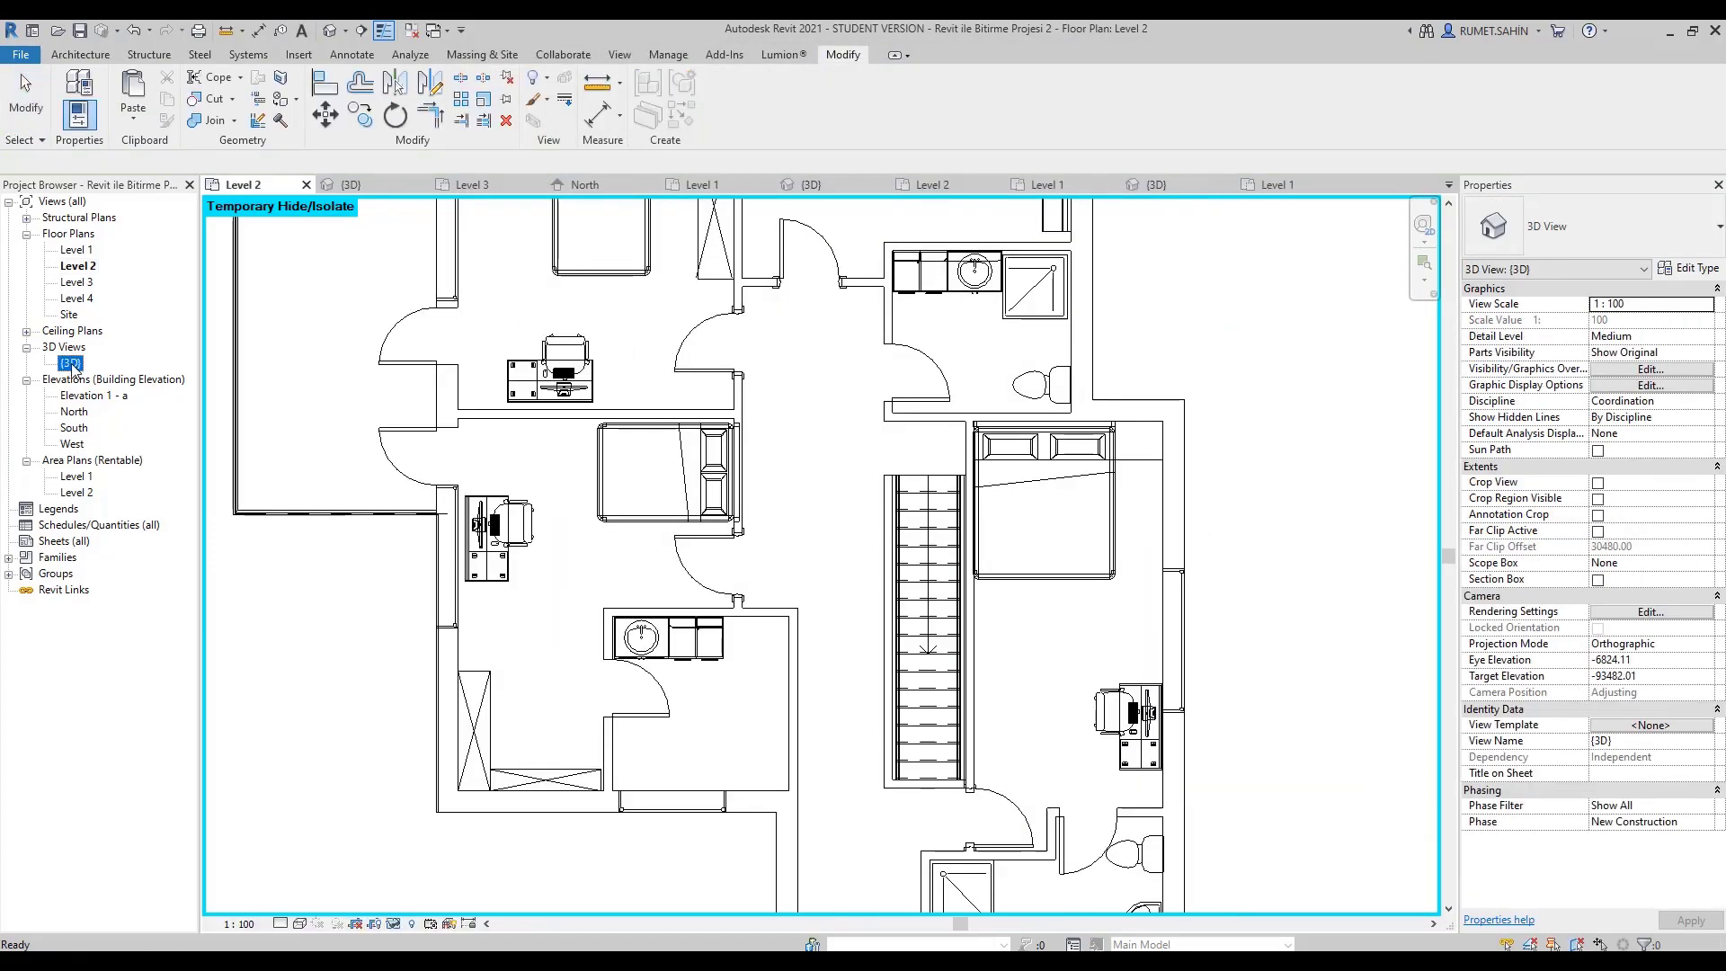
{"action": "double_click", "coordinate": [71, 363]}
{"action": "mouse_move", "coordinate": [1006, 503]}
{"action": "middle_mouse_down", "text": "shift"}
{"action": "mouse_move", "coordinate": [1032, 493]}
{"action": "mouse_move", "coordinate": [1066, 518]}
{"action": "mouse_move", "coordinate": [770, 552]}
{"action": "mouse_move", "coordinate": [986, 474]}
{"action": "middle_mouse_up", "text": "shift"}
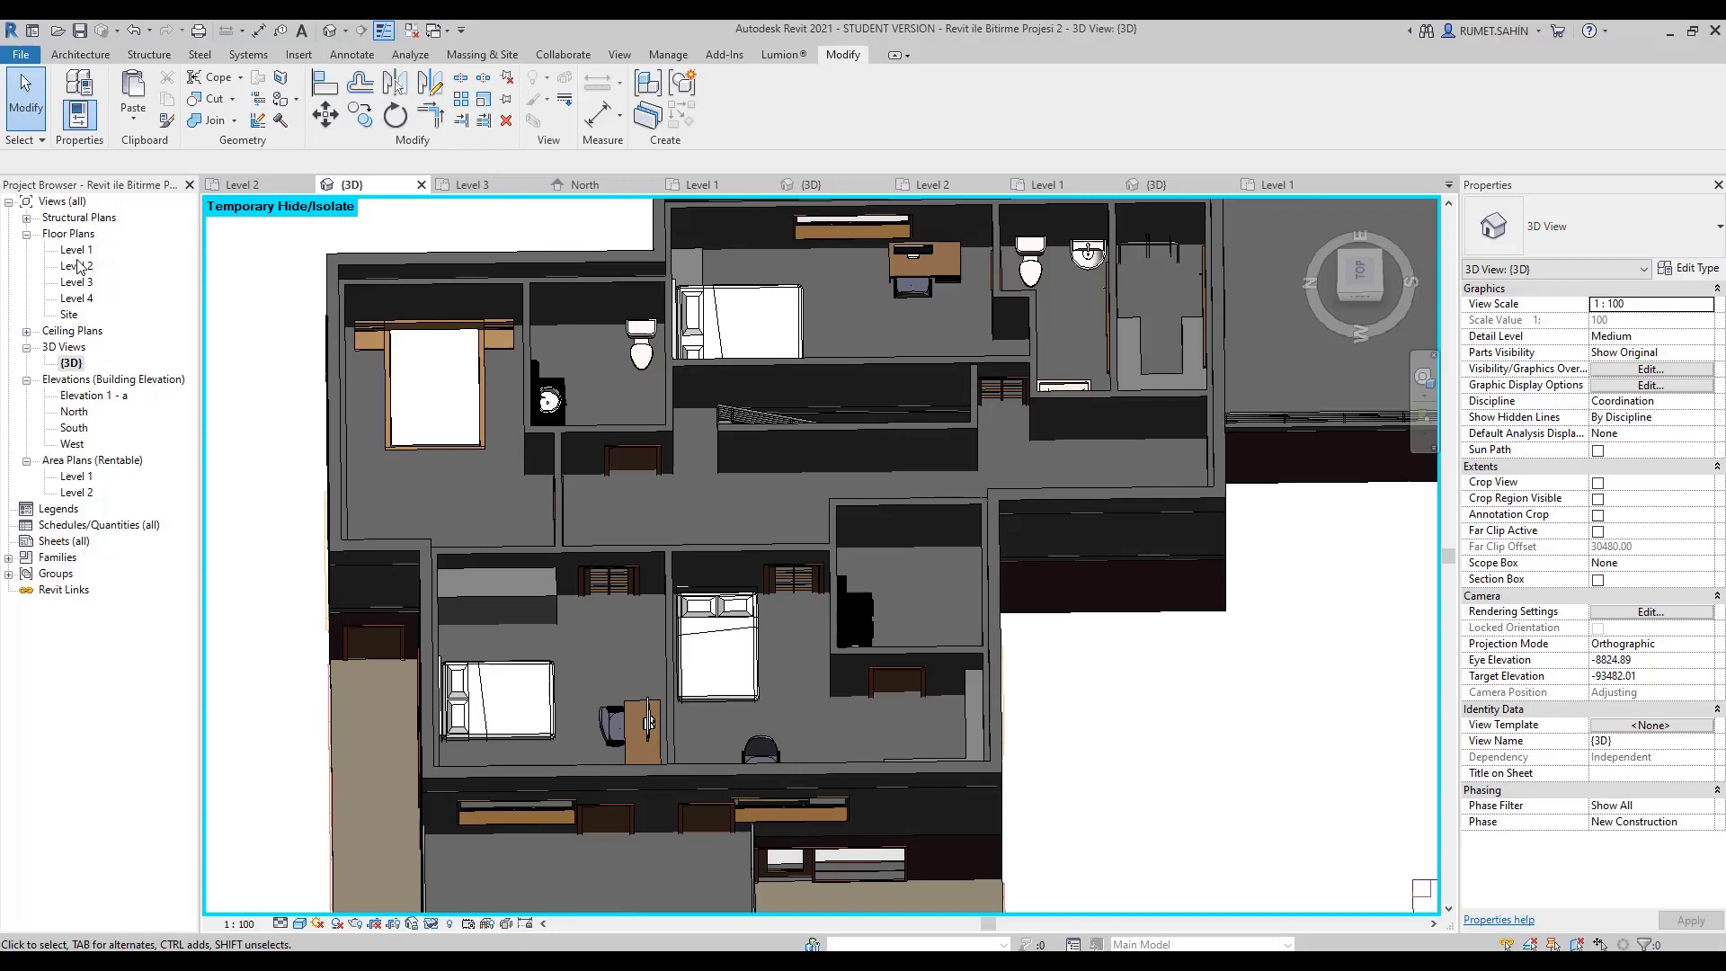
{"action": "left_click", "coordinate": [242, 184]}
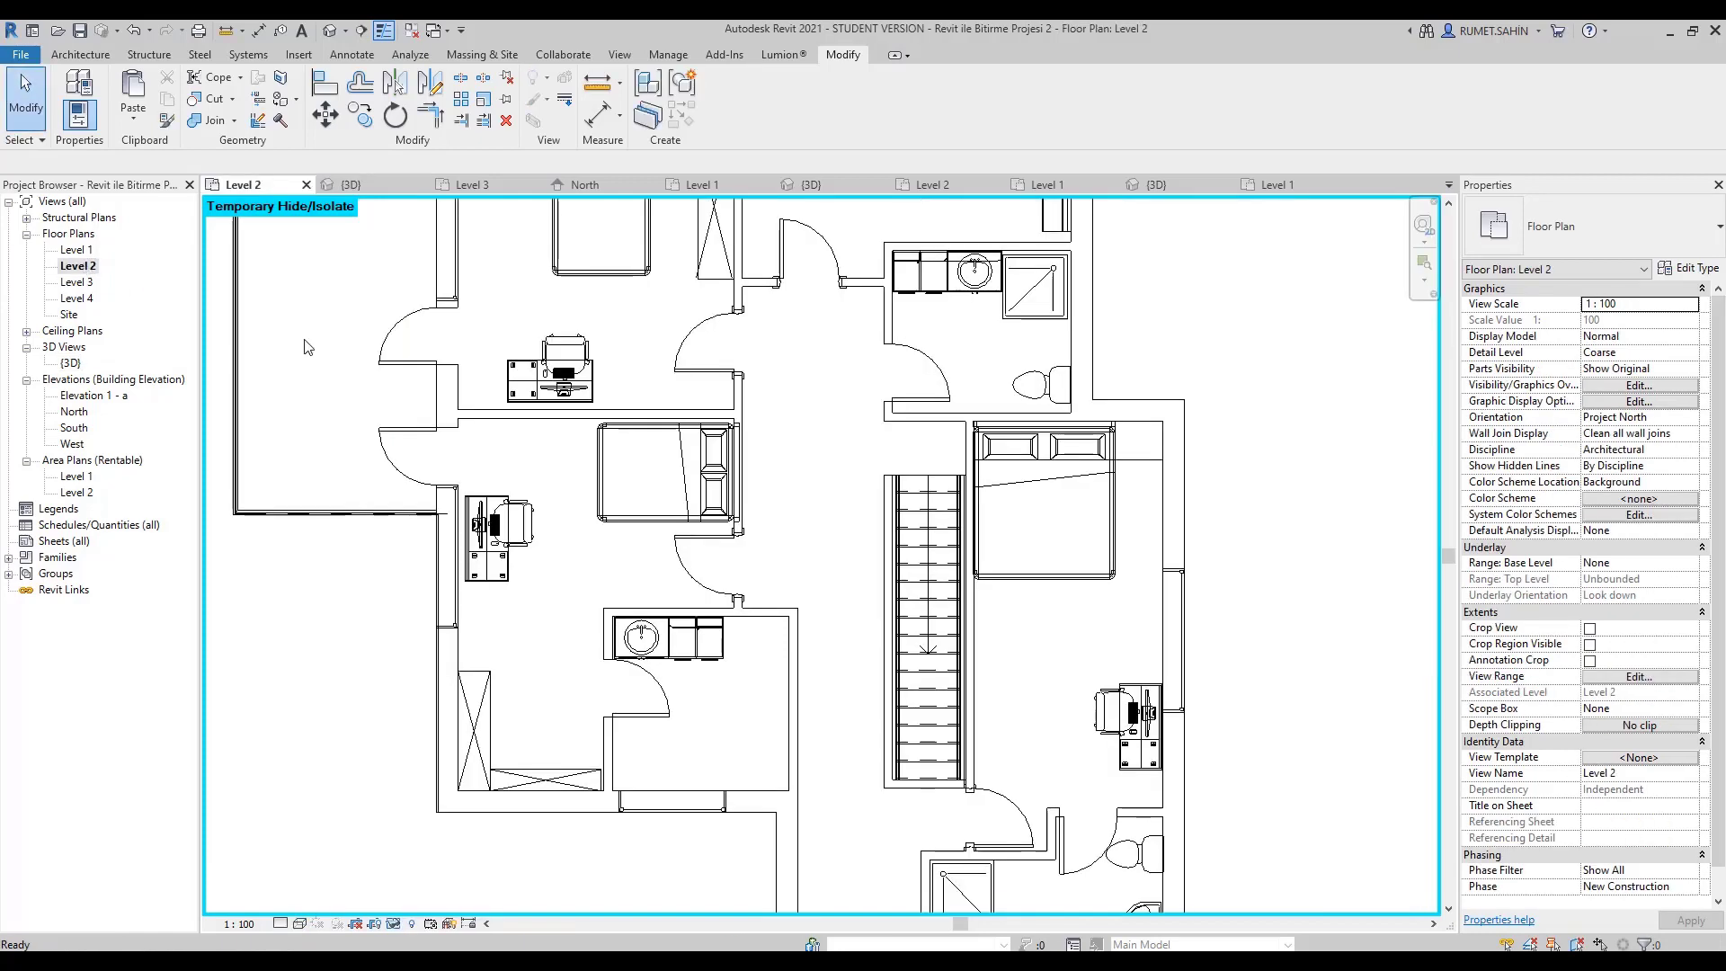
{"action": "scroll", "coordinate": [309, 348], "scroll_direction": "down", "scroll_amount": 3}
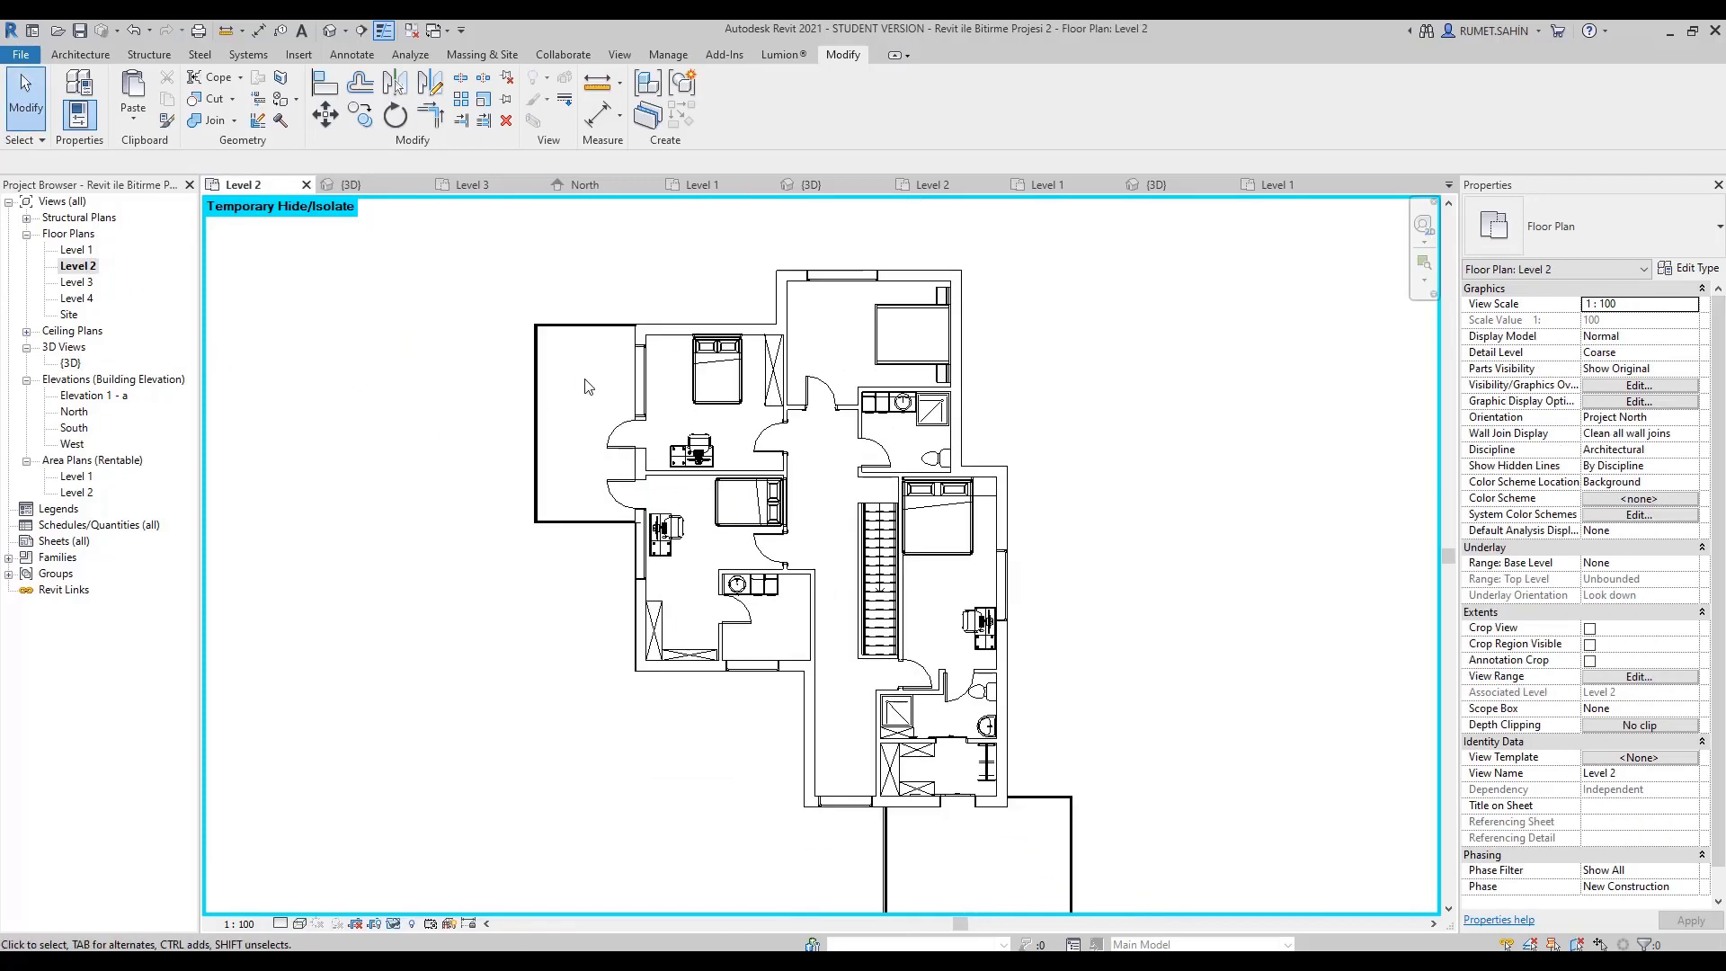
Place a room with an area tag in the upper bedroom and check the tag's type settings.
{"action": "key", "text": "m"}
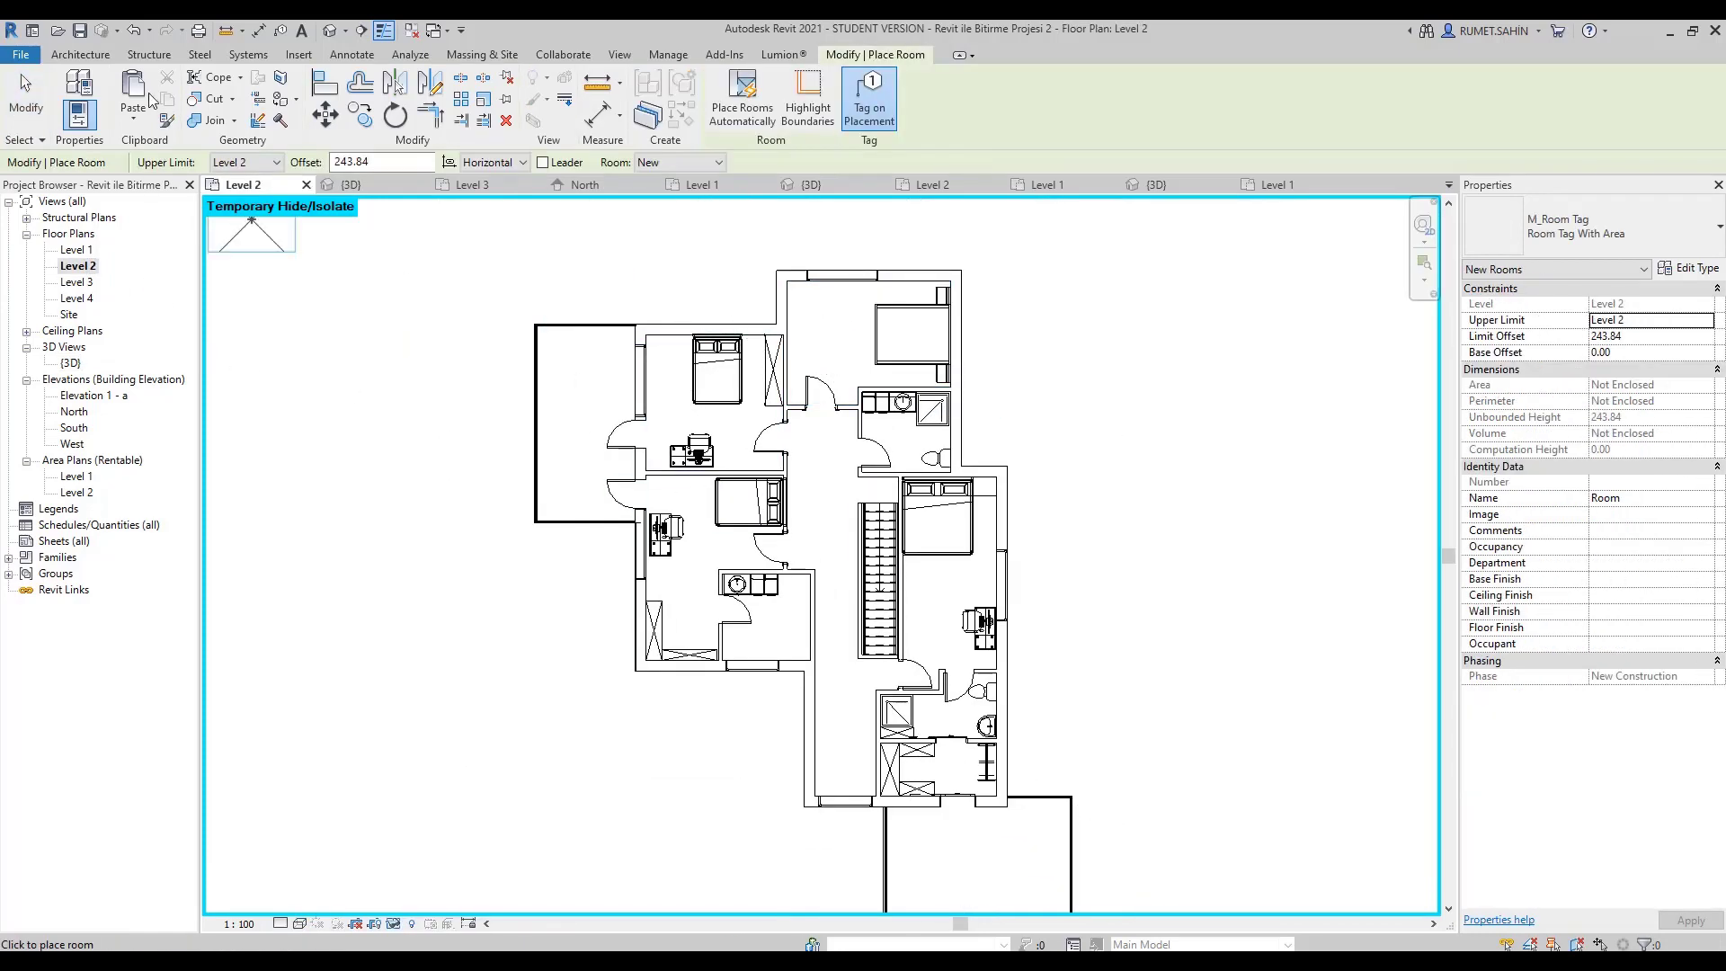
{"action": "left_click", "coordinate": [101, 58]}
{"action": "scroll", "coordinate": [834, 341], "scroll_direction": "up", "scroll_amount": 4}
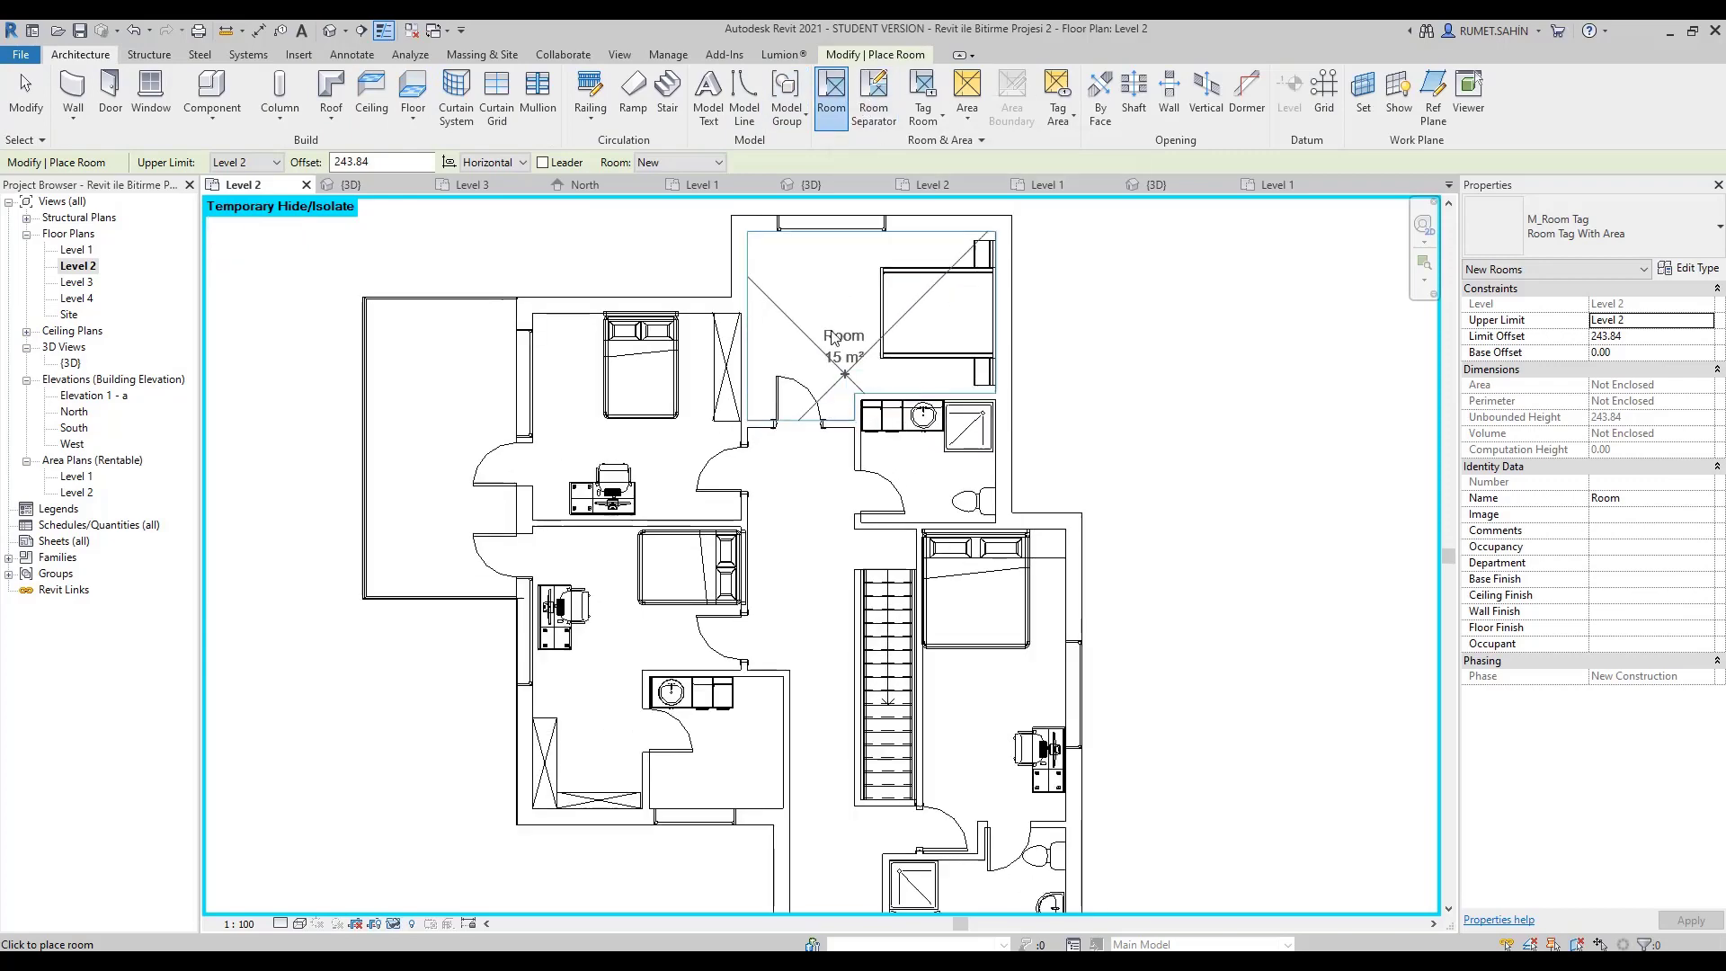
{"action": "left_click", "coordinate": [841, 359]}
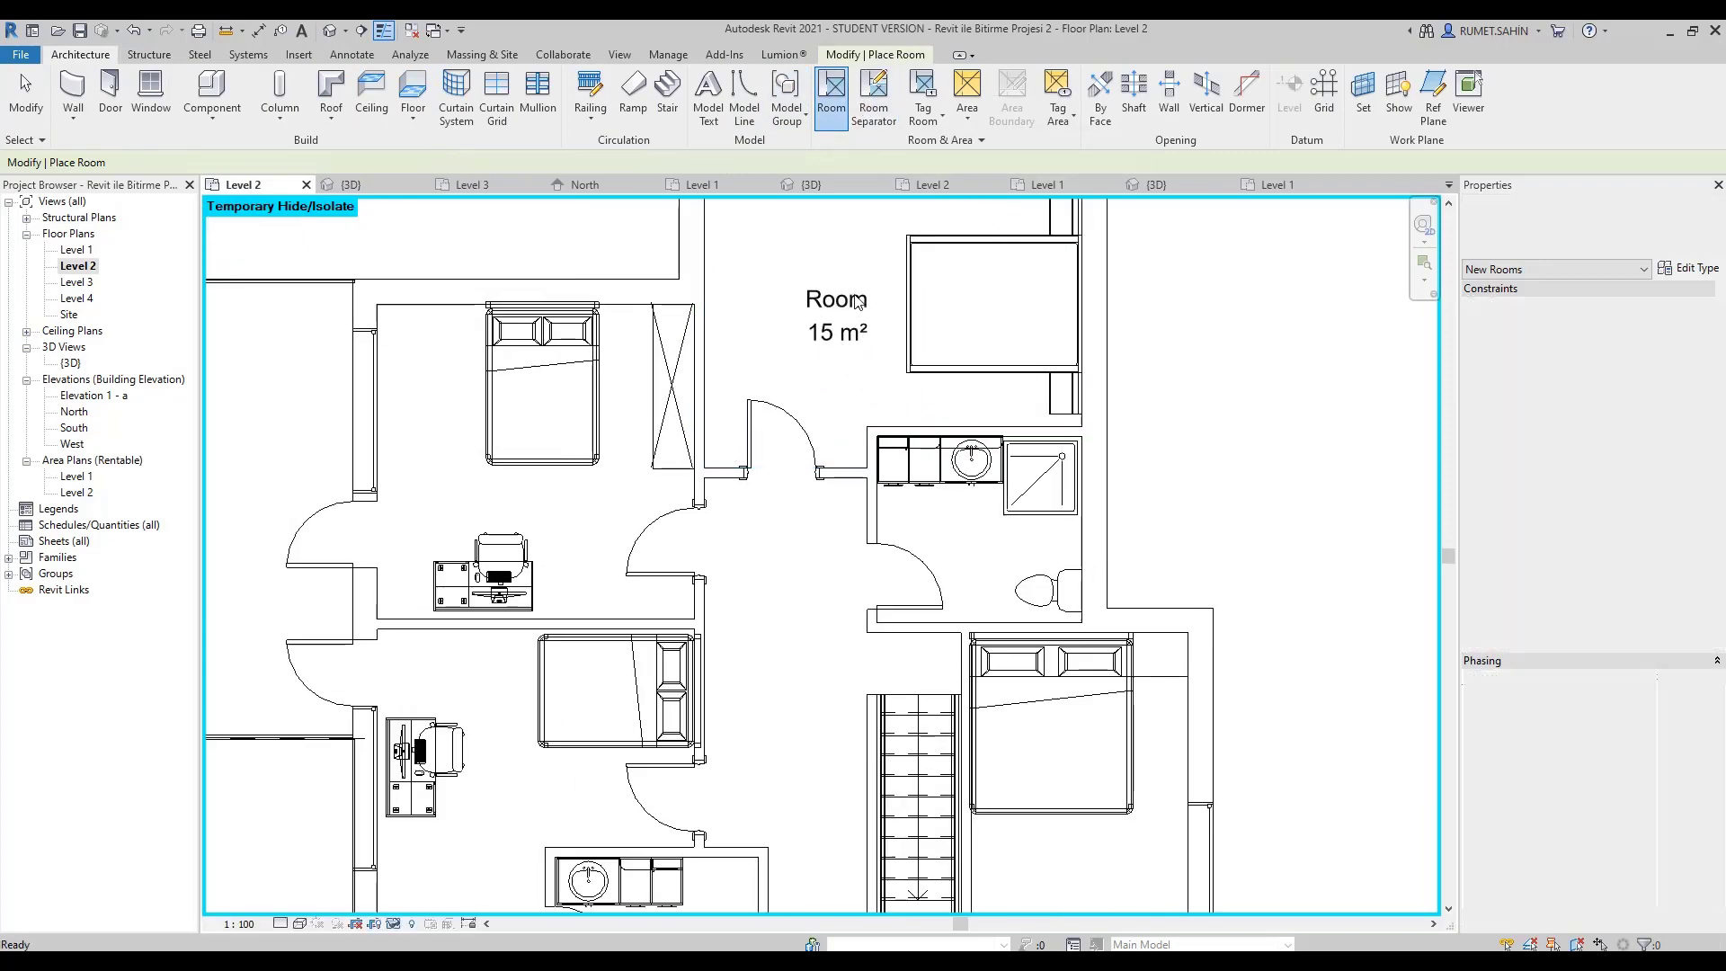
{"action": "key", "text": "Escape"}
{"action": "key", "text": "Escape"}
{"action": "left_click", "coordinate": [856, 303]}
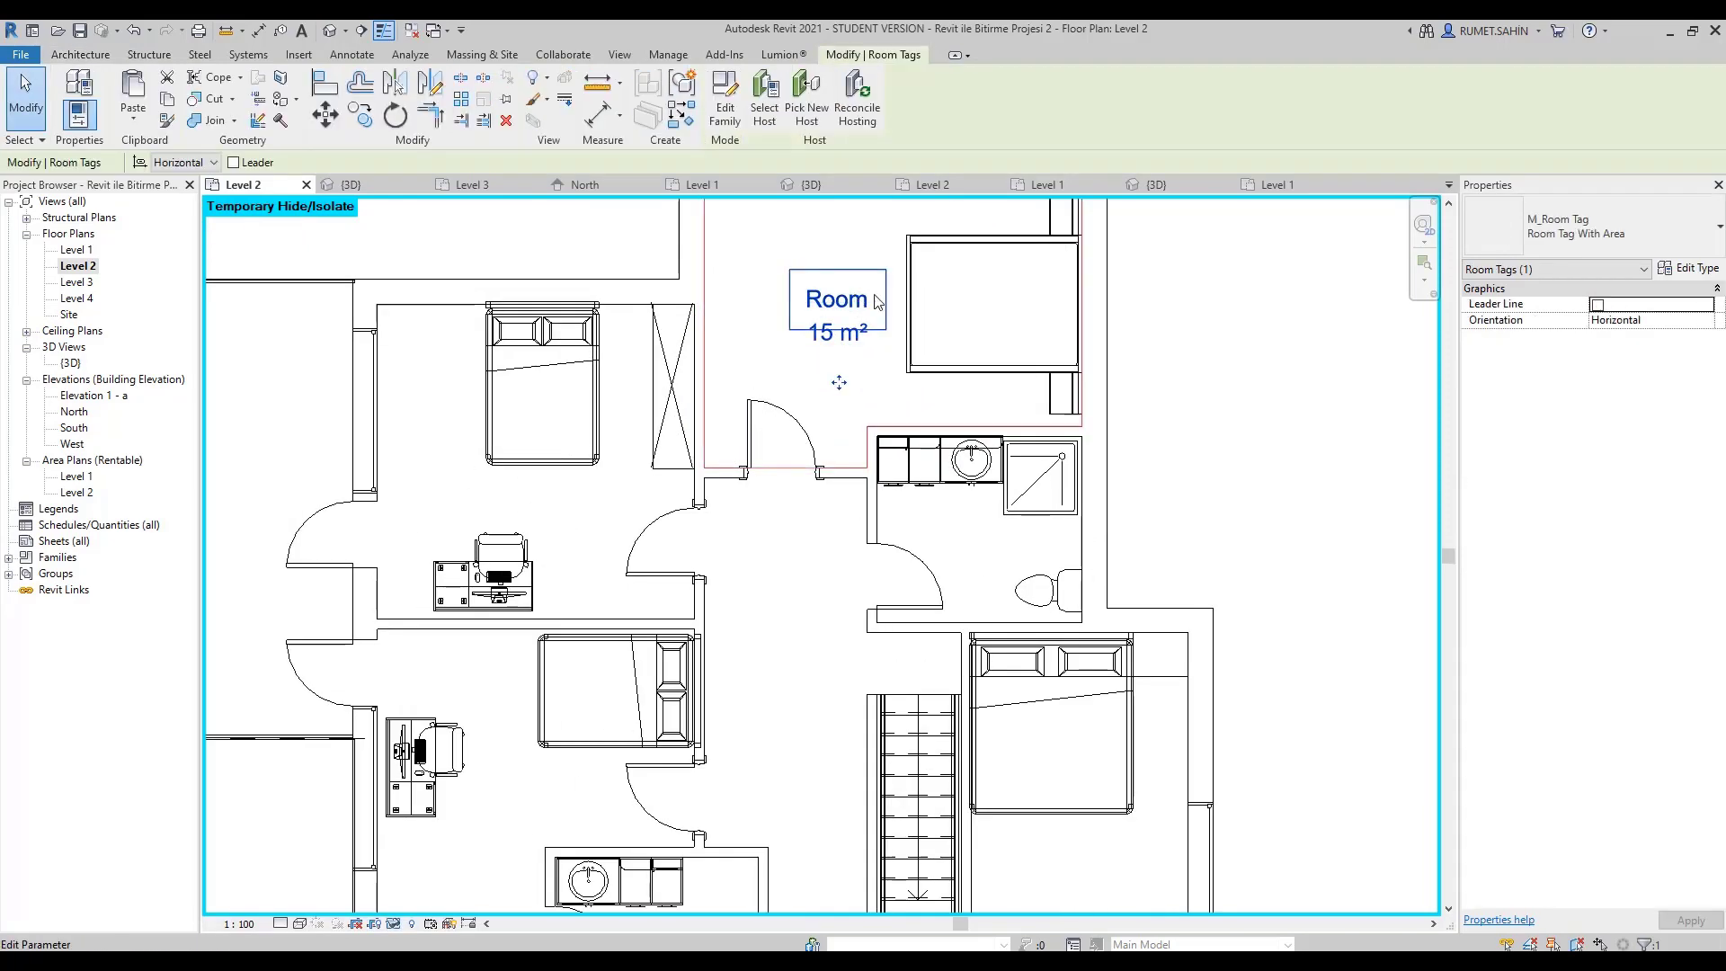
{"action": "left_click", "coordinate": [1692, 268]}
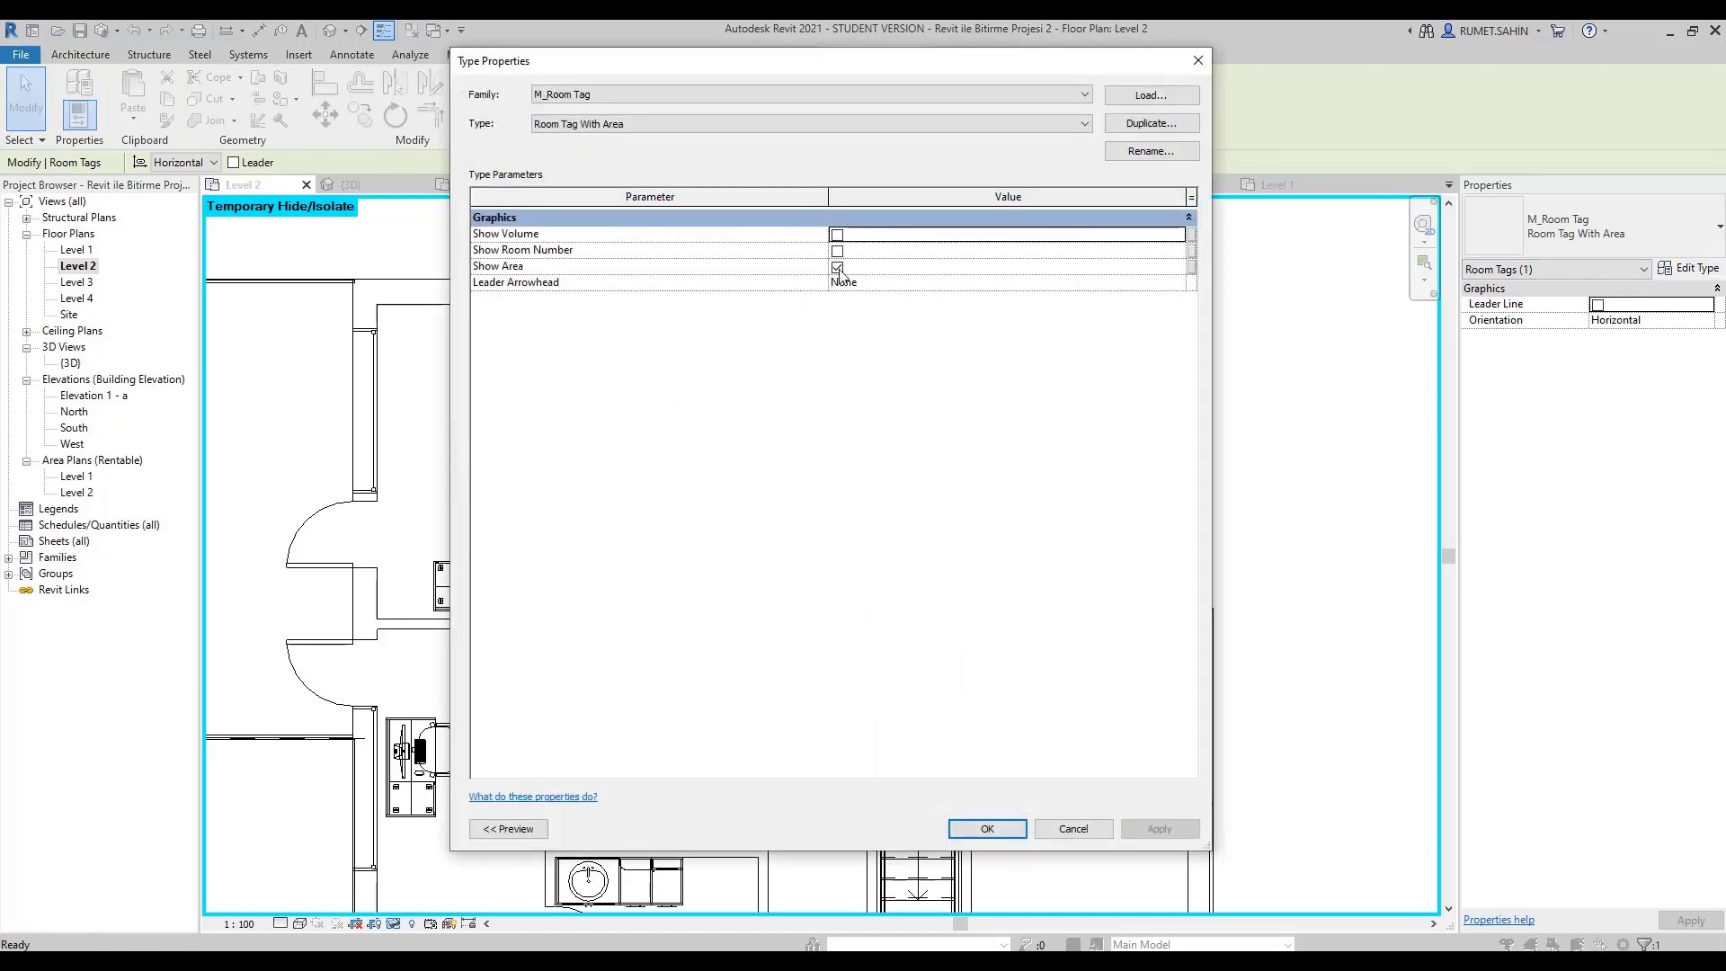
{"action": "left_click", "coordinate": [1200, 60]}
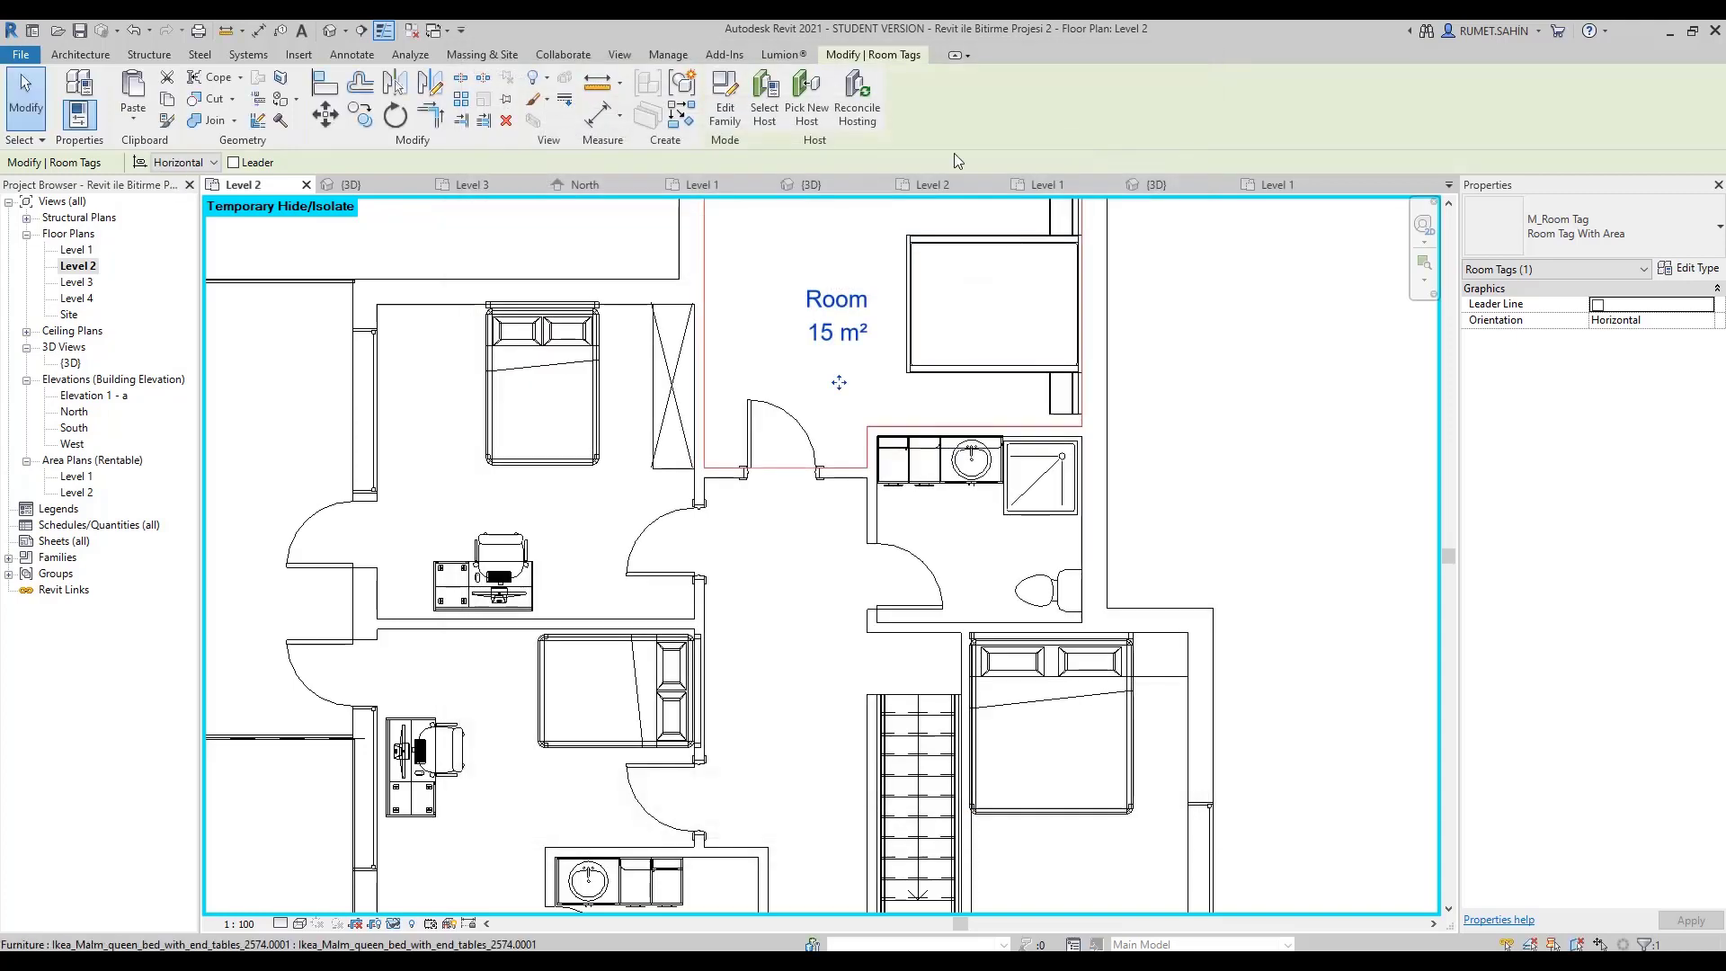
In the M_Room Tag family, reposition the 101 and Volume labels onto the area line.
{"action": "left_click", "coordinate": [724, 94]}
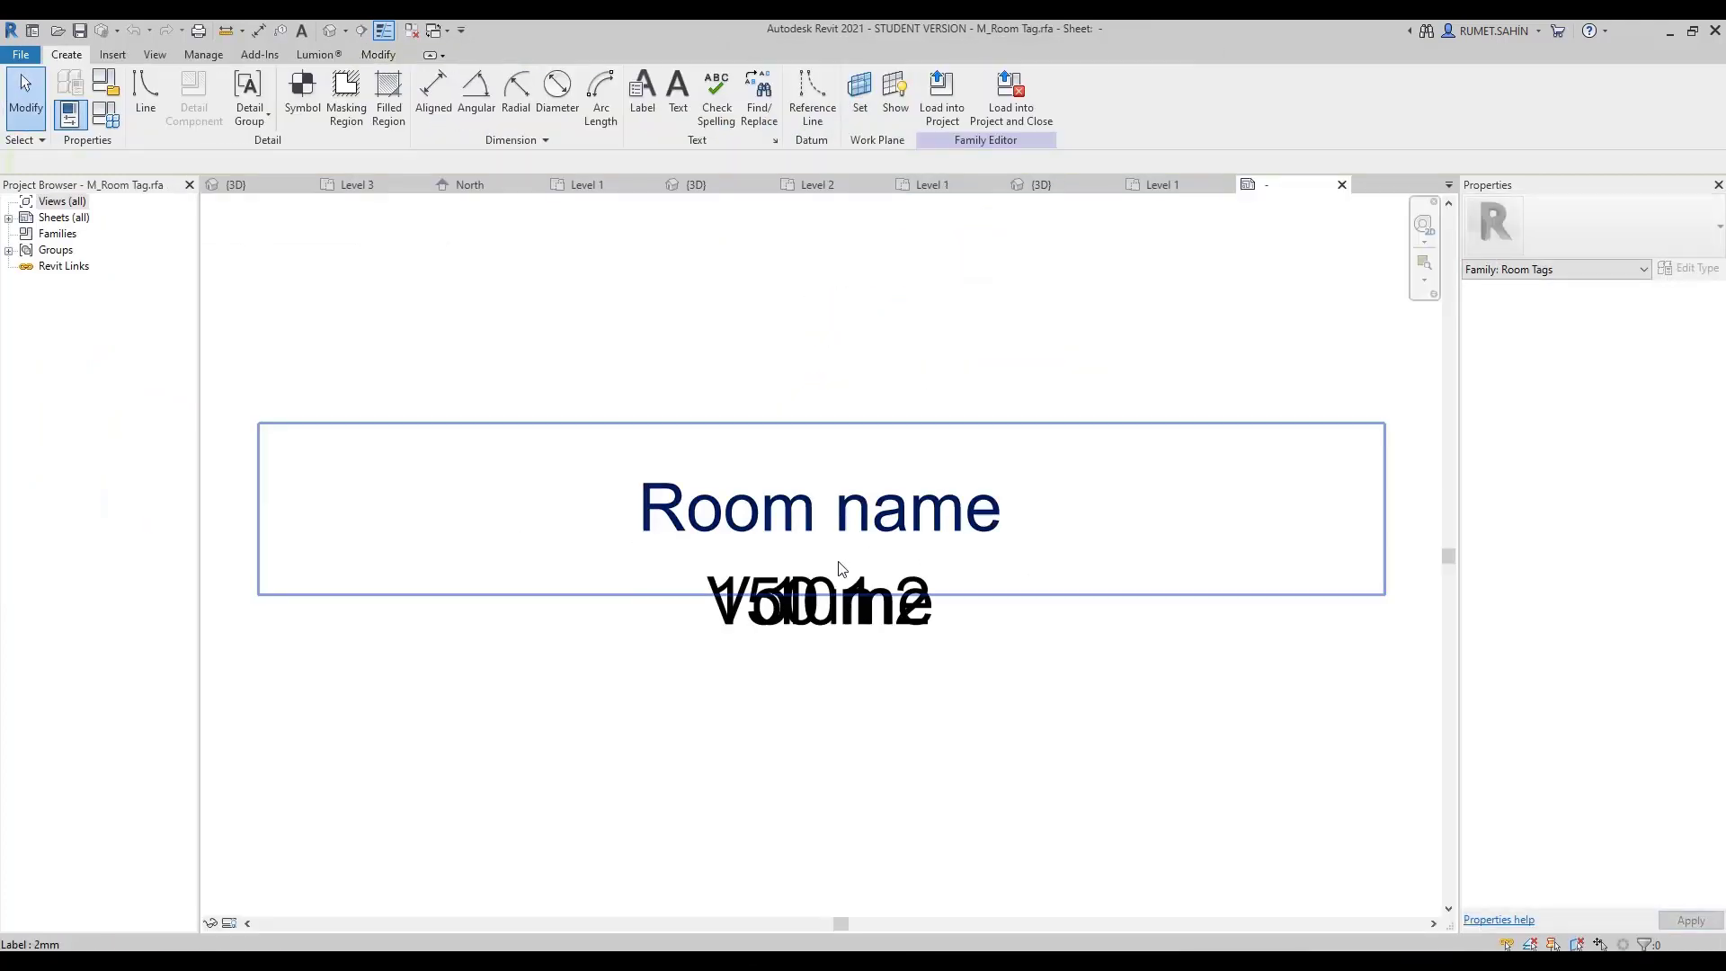
{"action": "left_click", "coordinate": [831, 637]}
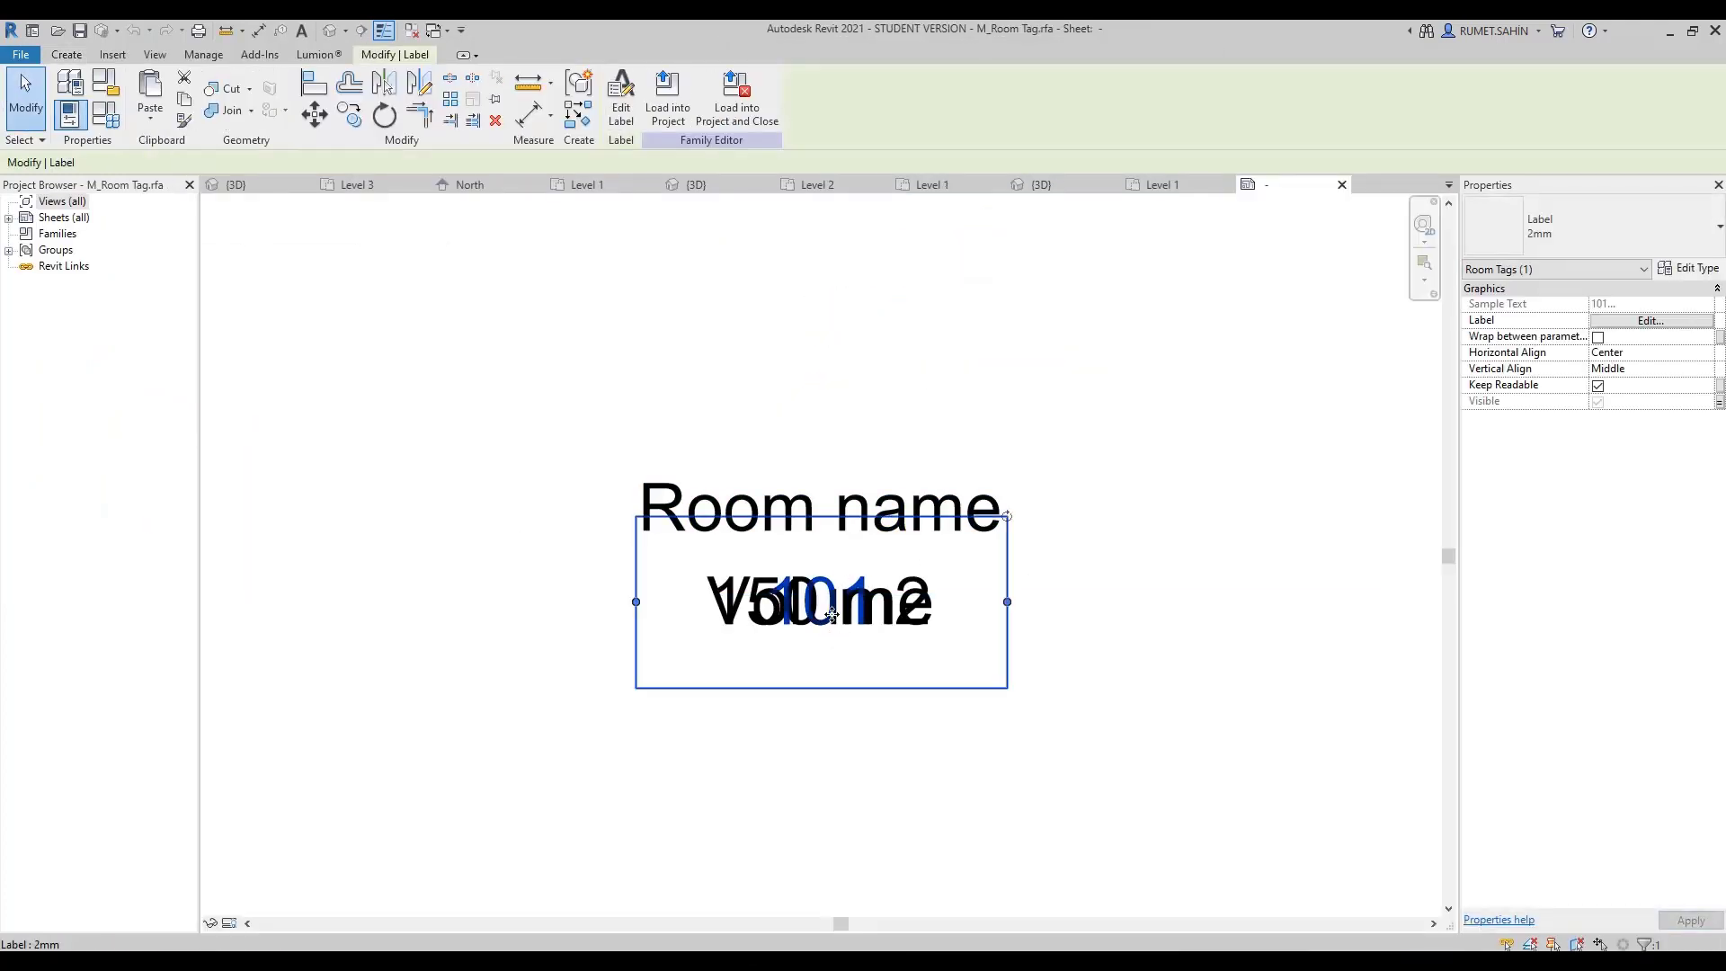
{"action": "left_click_drag", "start_coordinate": [831, 637], "coordinate": [832, 727]}
{"action": "left_click_drag", "start_coordinate": [854, 571], "coordinate": [879, 814]}
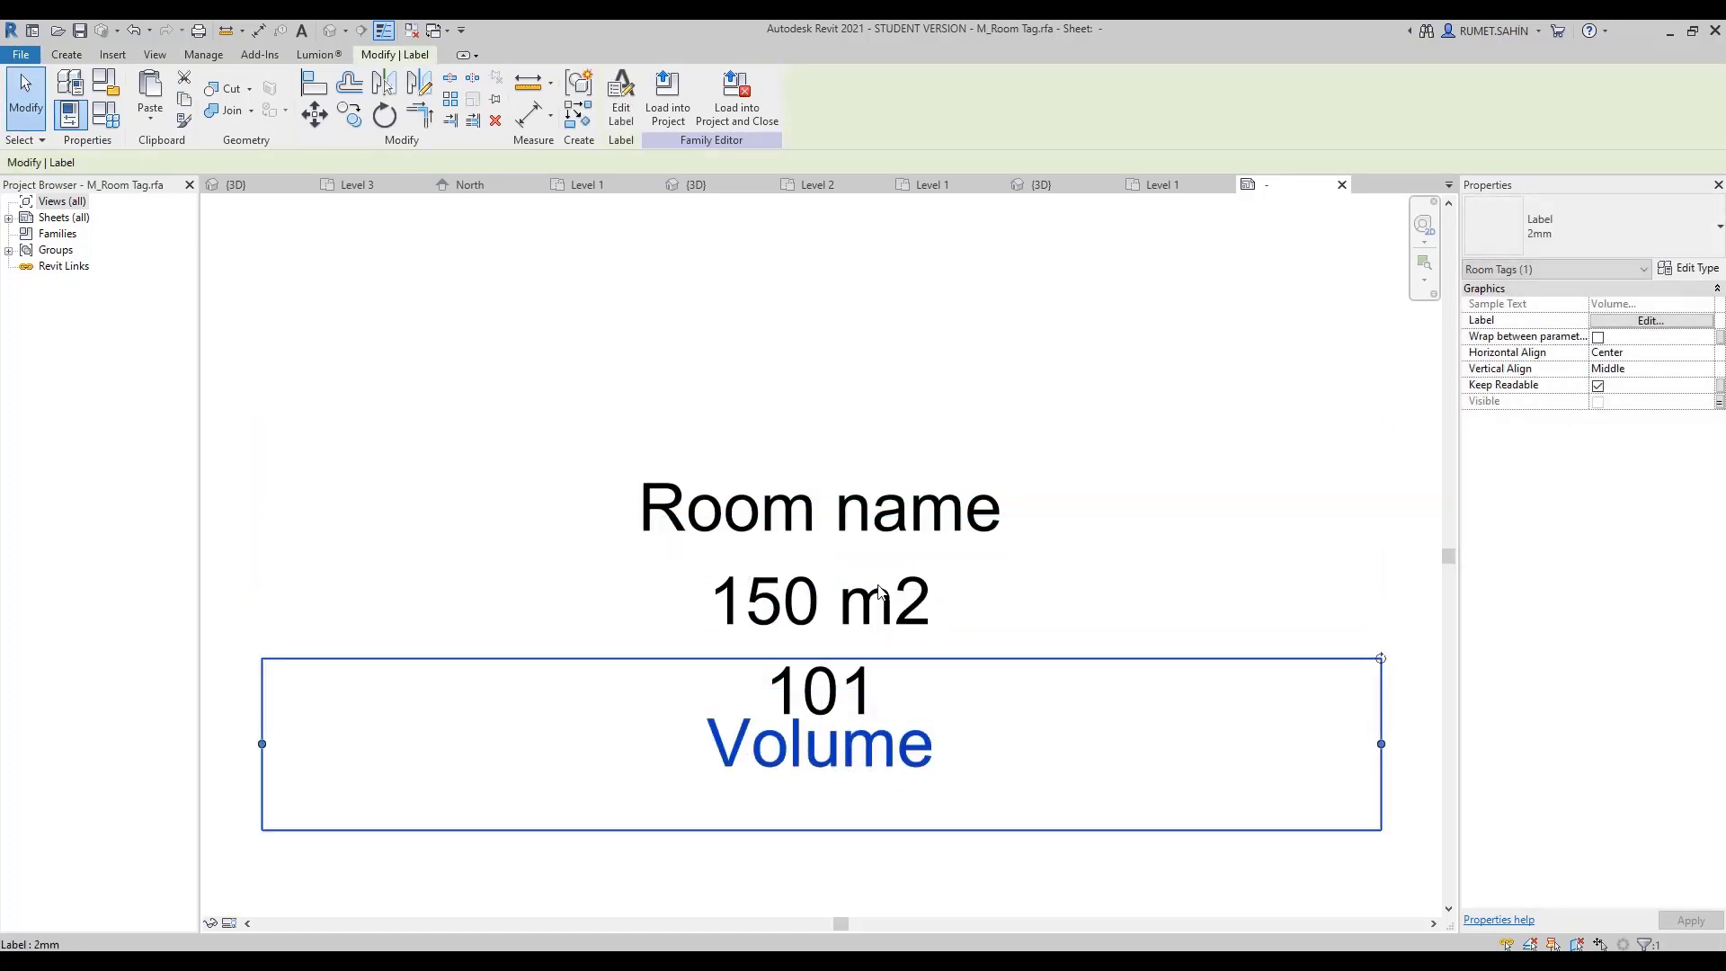
{"action": "key", "text": "Escape"}
{"action": "left_click_drag", "start_coordinate": [854, 710], "coordinate": [854, 620]}
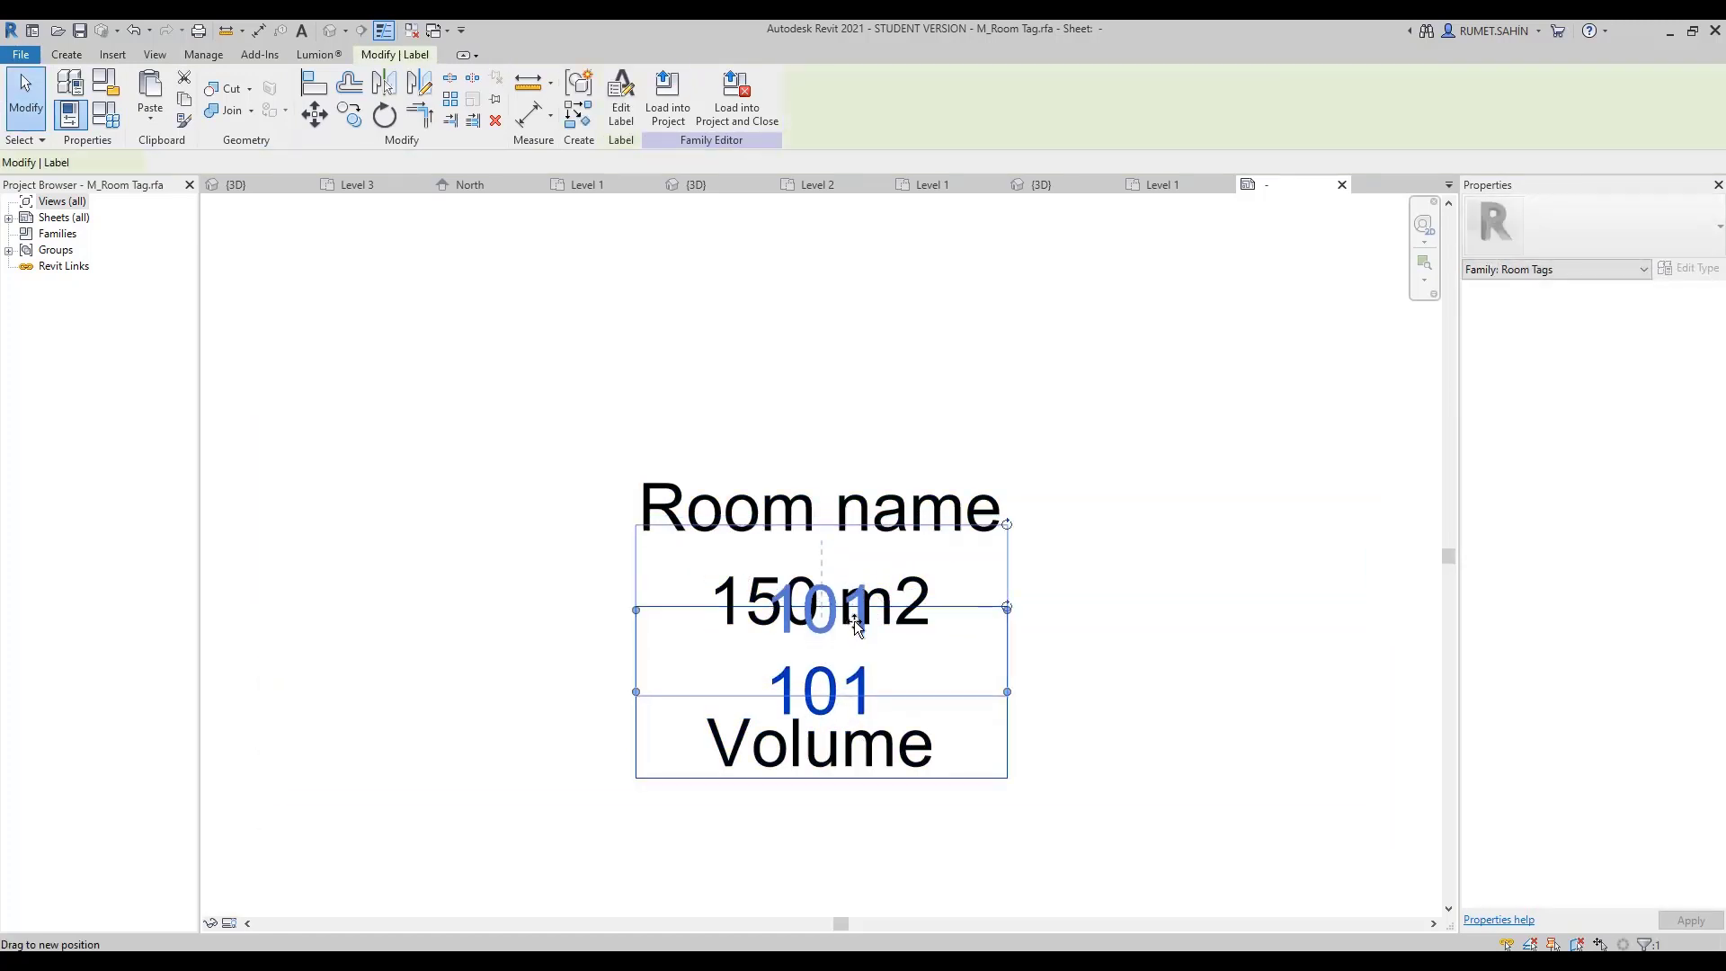
{"action": "left_click_drag", "start_coordinate": [849, 746], "coordinate": [849, 607]}
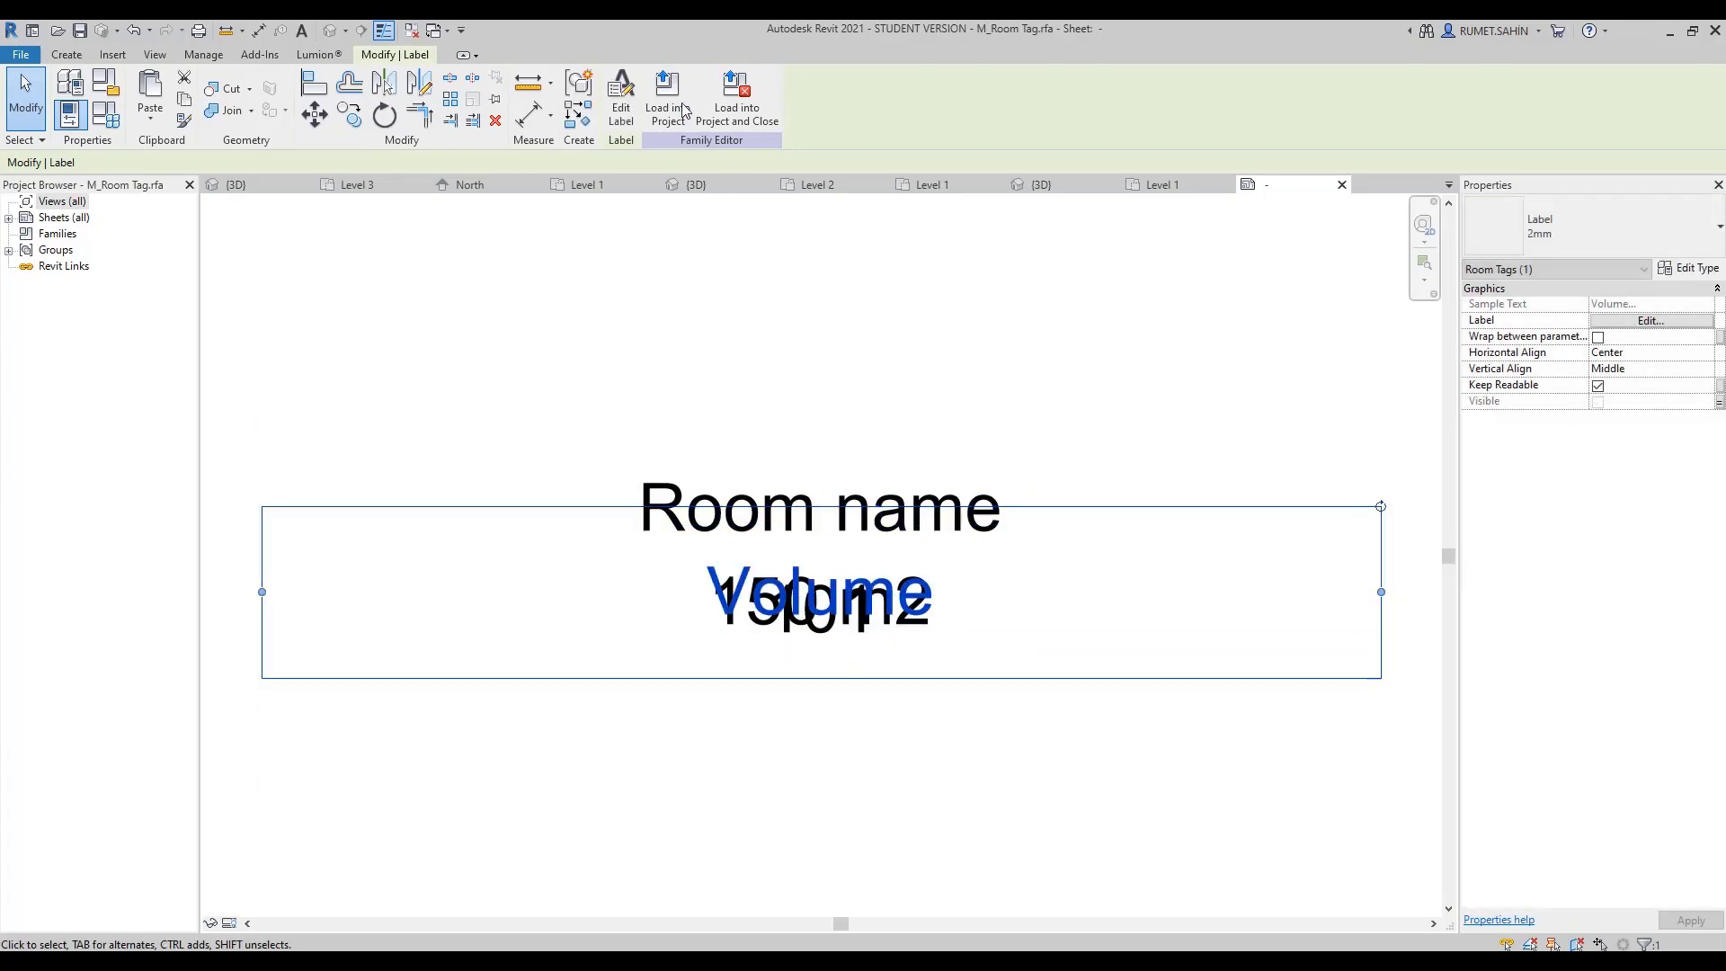
Load the edited tag into the Revit ile Bitirme Projesi 2 project.
{"action": "left_click", "coordinate": [667, 94]}
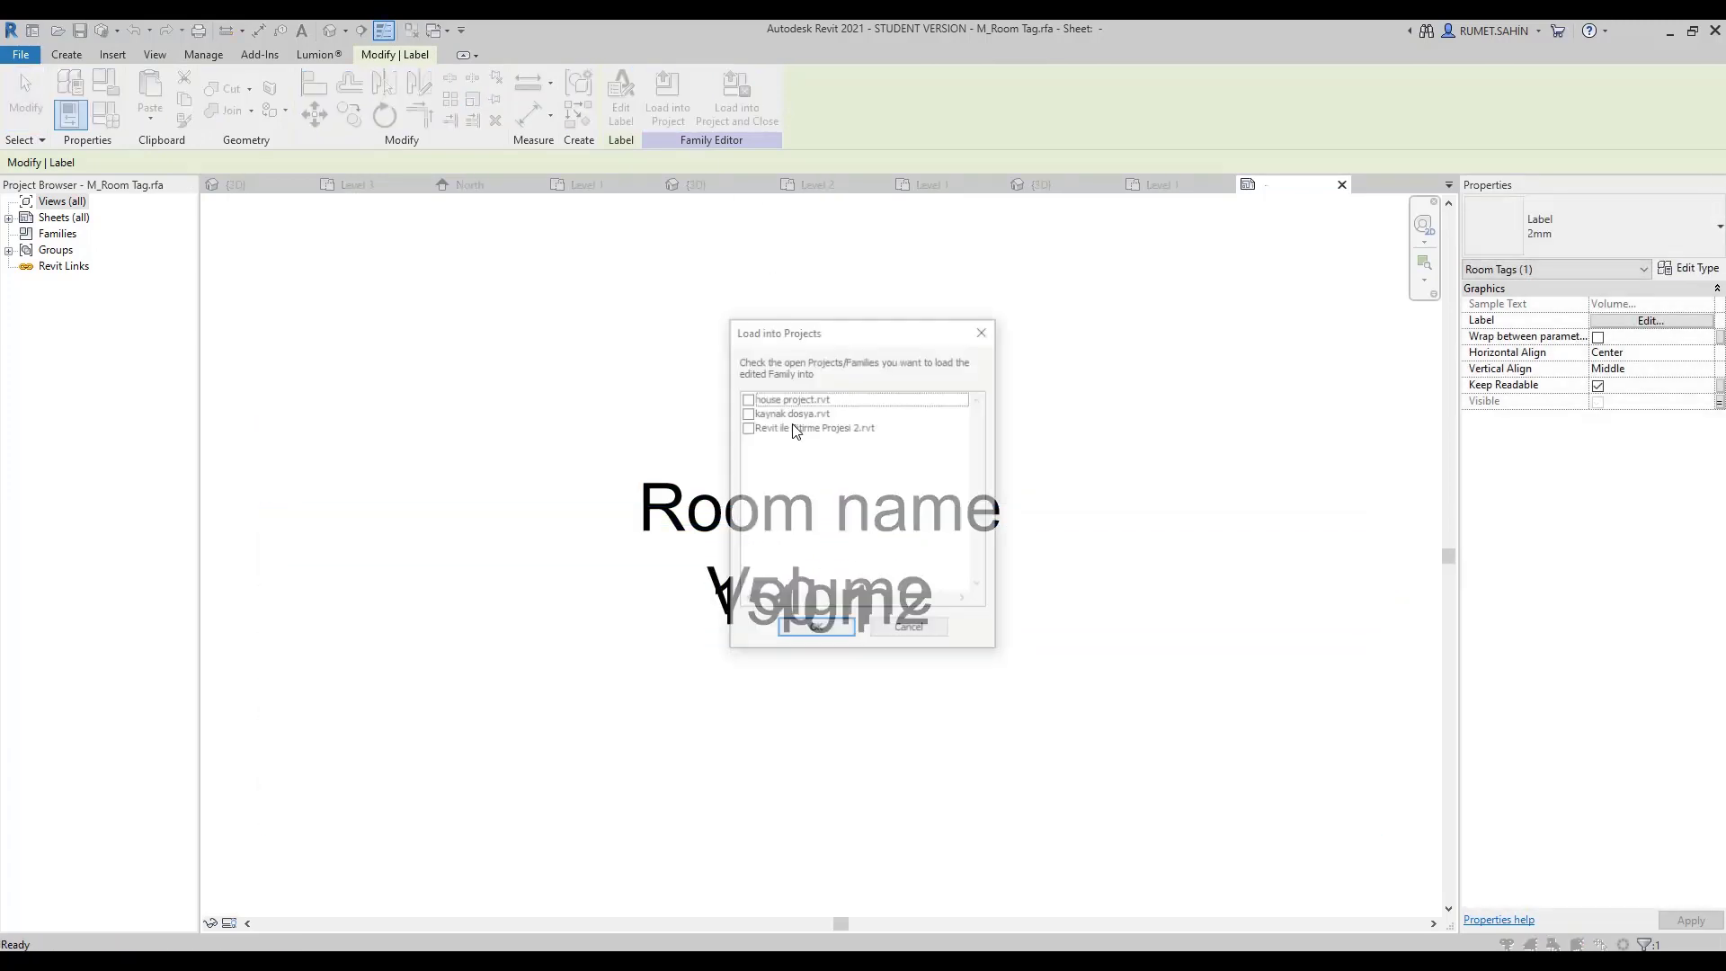
{"action": "left_click", "coordinate": [747, 428]}
{"action": "key", "text": "Return"}
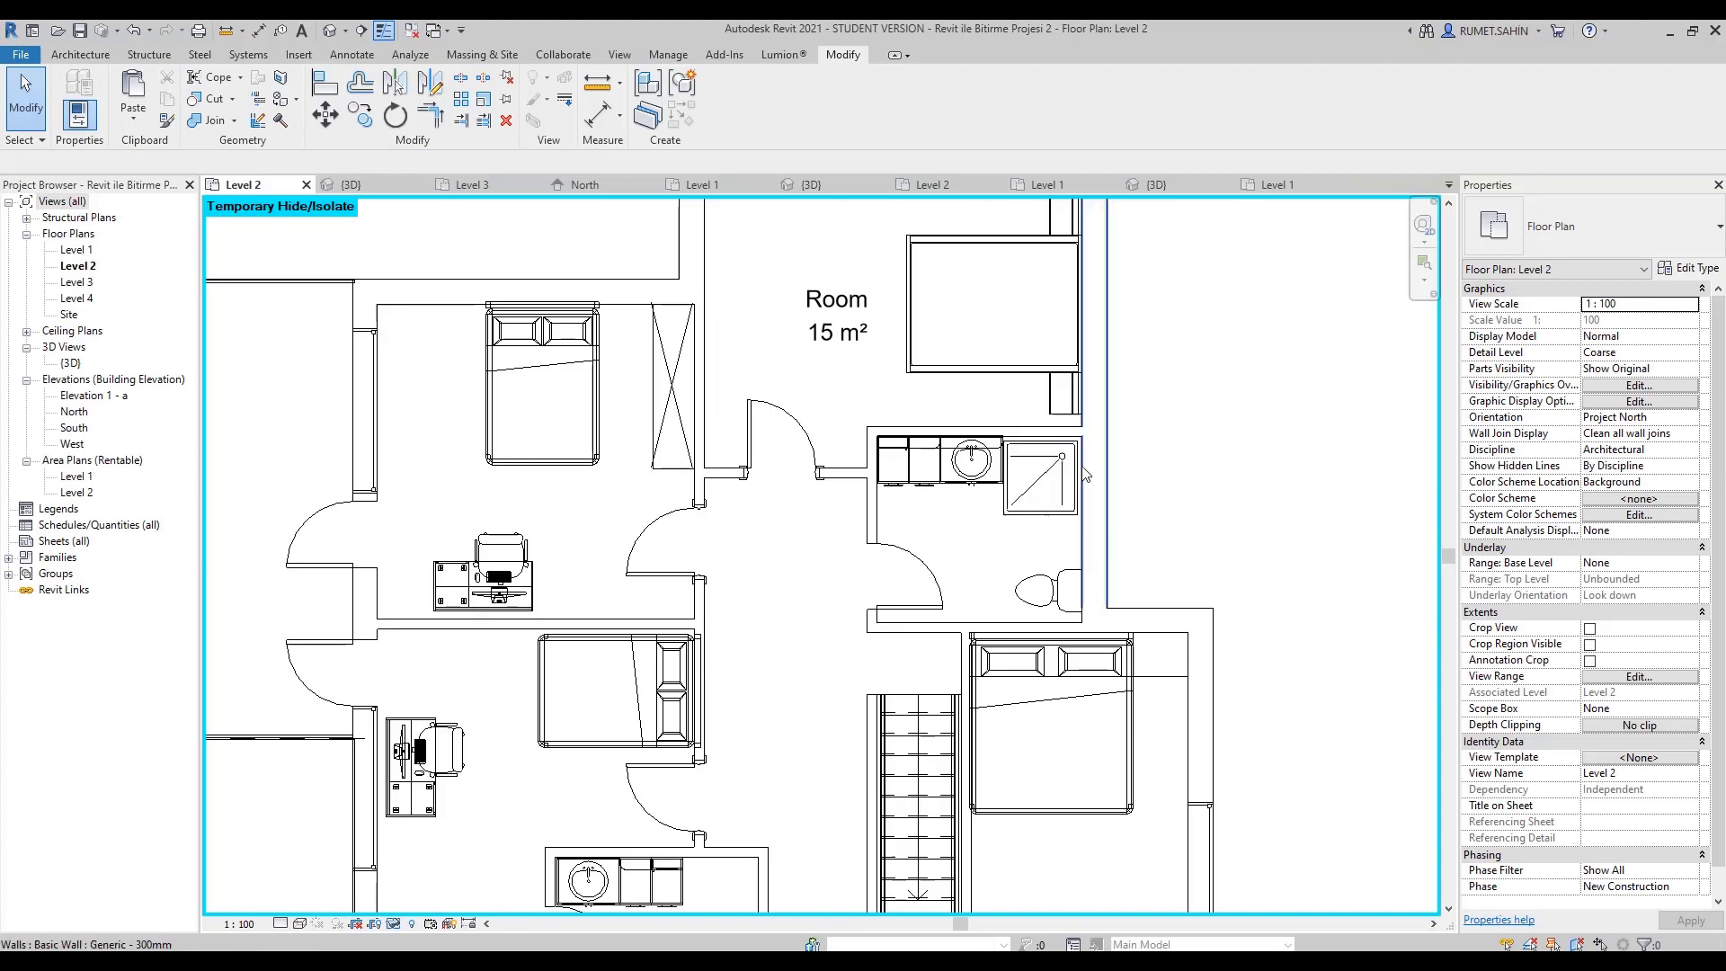
Place rooms in Level 2's small lower room, right bedroom, lower bathroom and corridor.
{"action": "middle_click_drag", "start_coordinate": [856, 373], "coordinate": [933, 522]}
{"action": "key", "text": "r"}
{"action": "key", "text": "m"}
{"action": "key", "text": "m"}
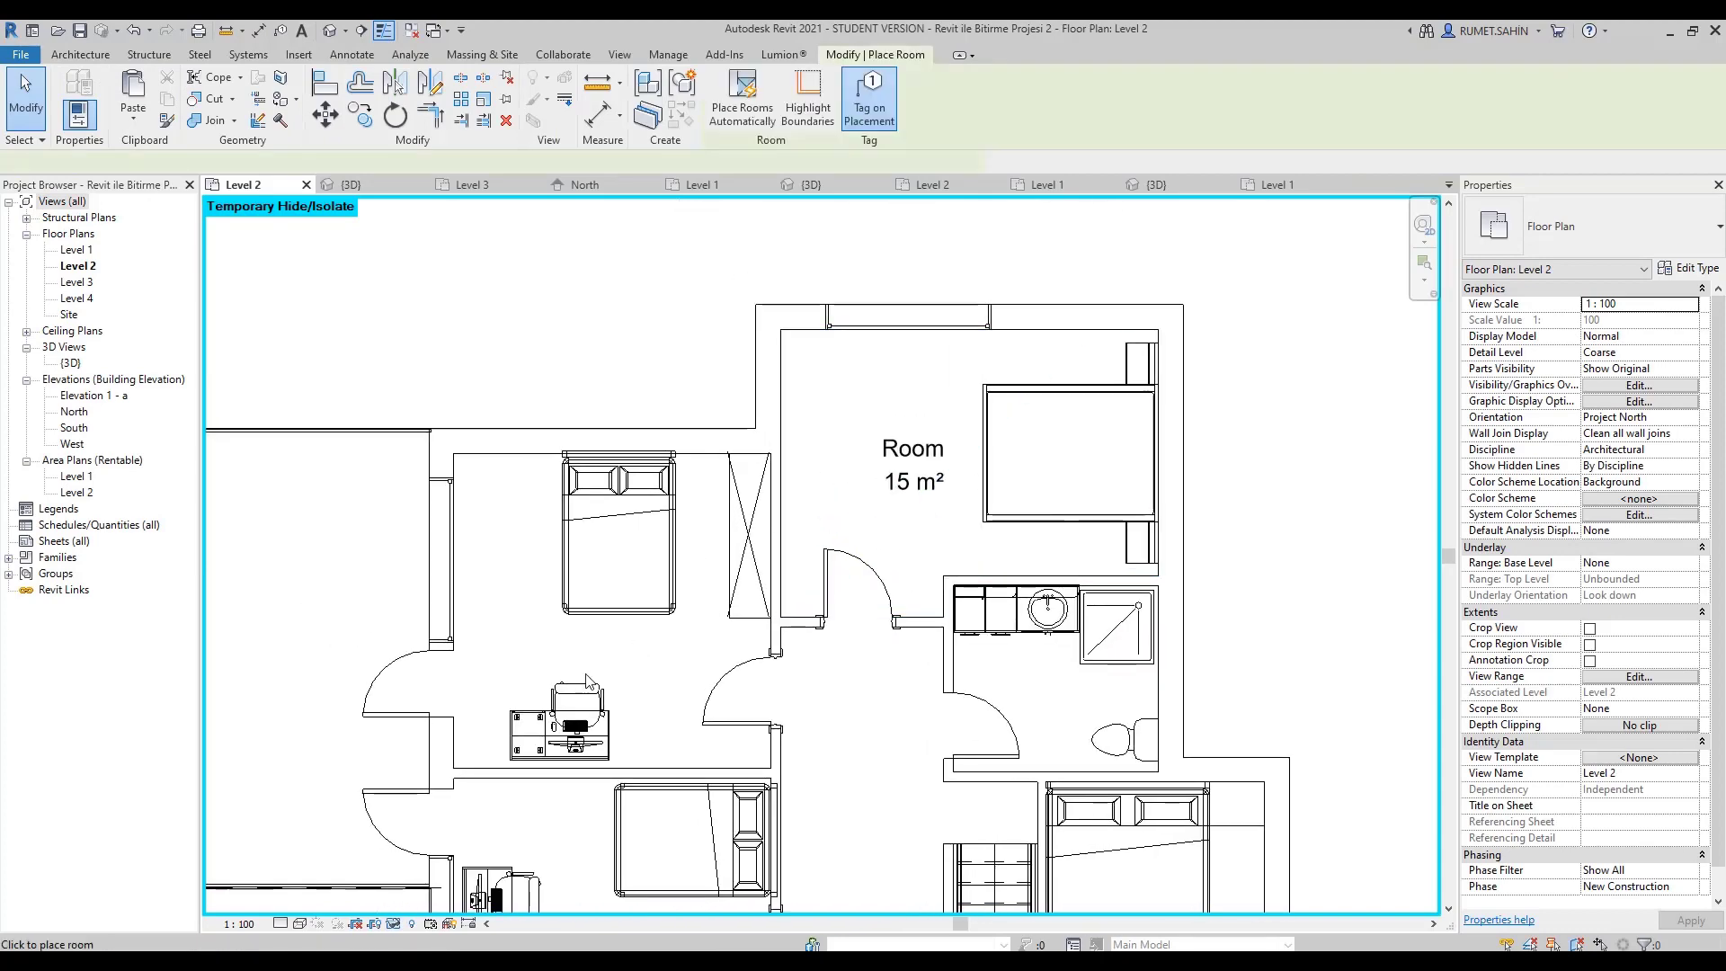
{"action": "middle_click_drag", "start_coordinate": [624, 888], "coordinate": [668, 528]}
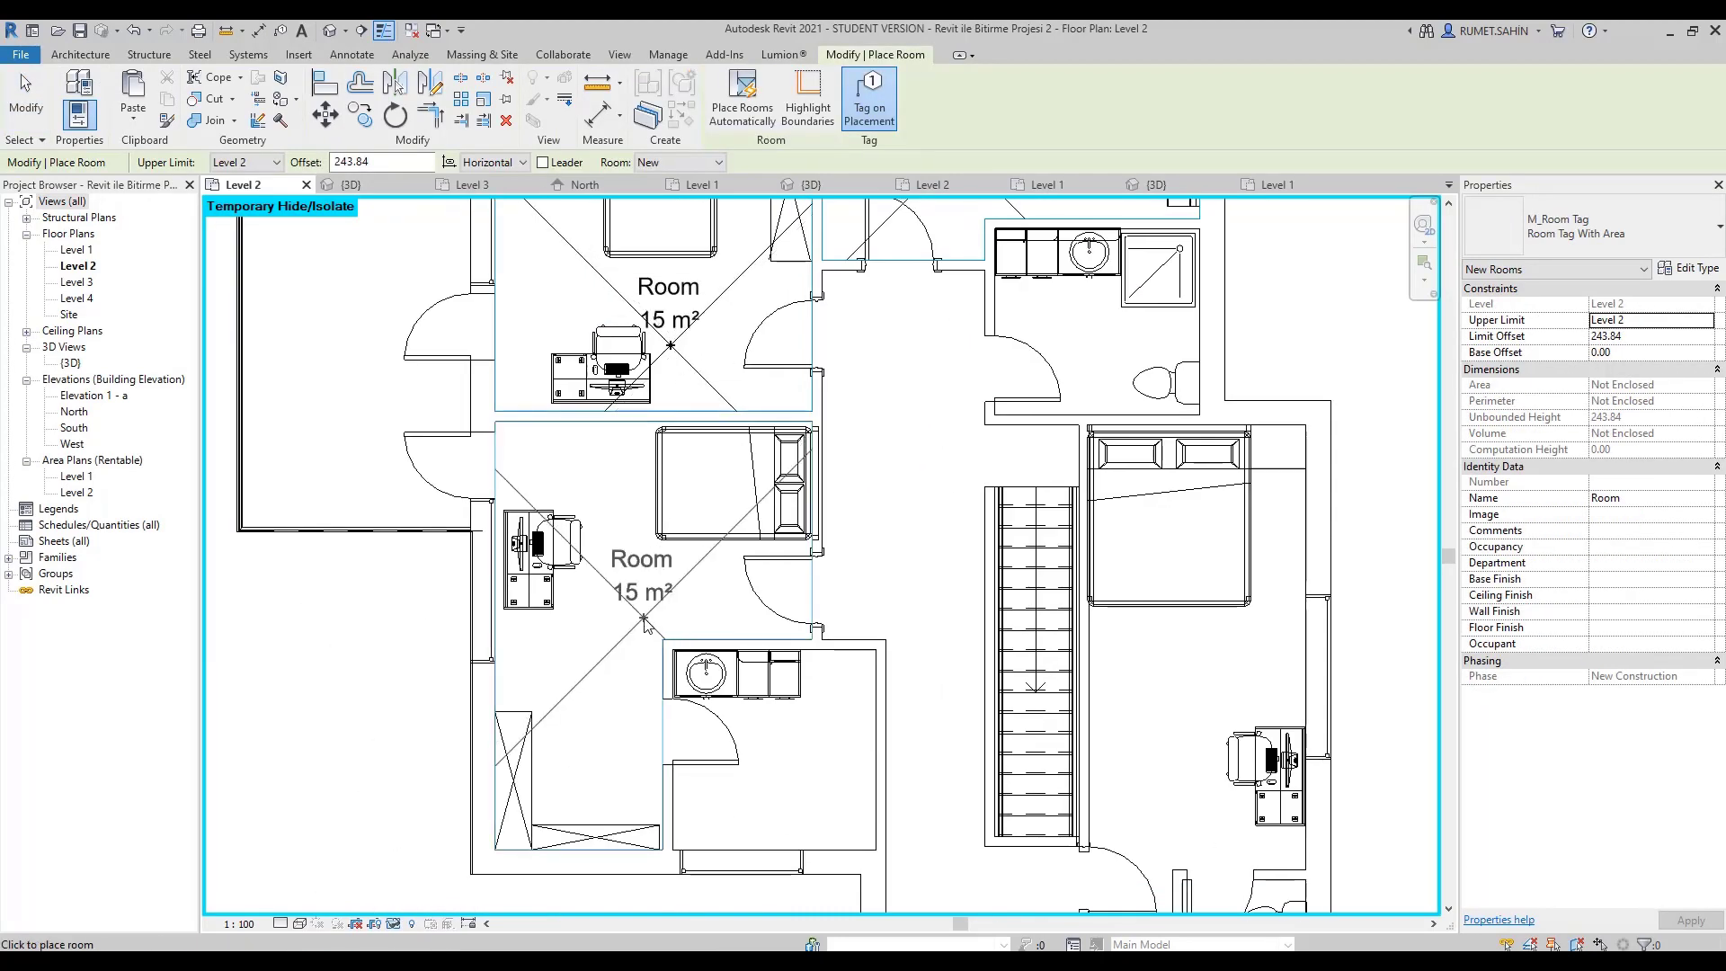
{"action": "left_click", "coordinate": [795, 797]}
{"action": "middle_click_drag", "start_coordinate": [796, 797], "coordinate": [661, 604]}
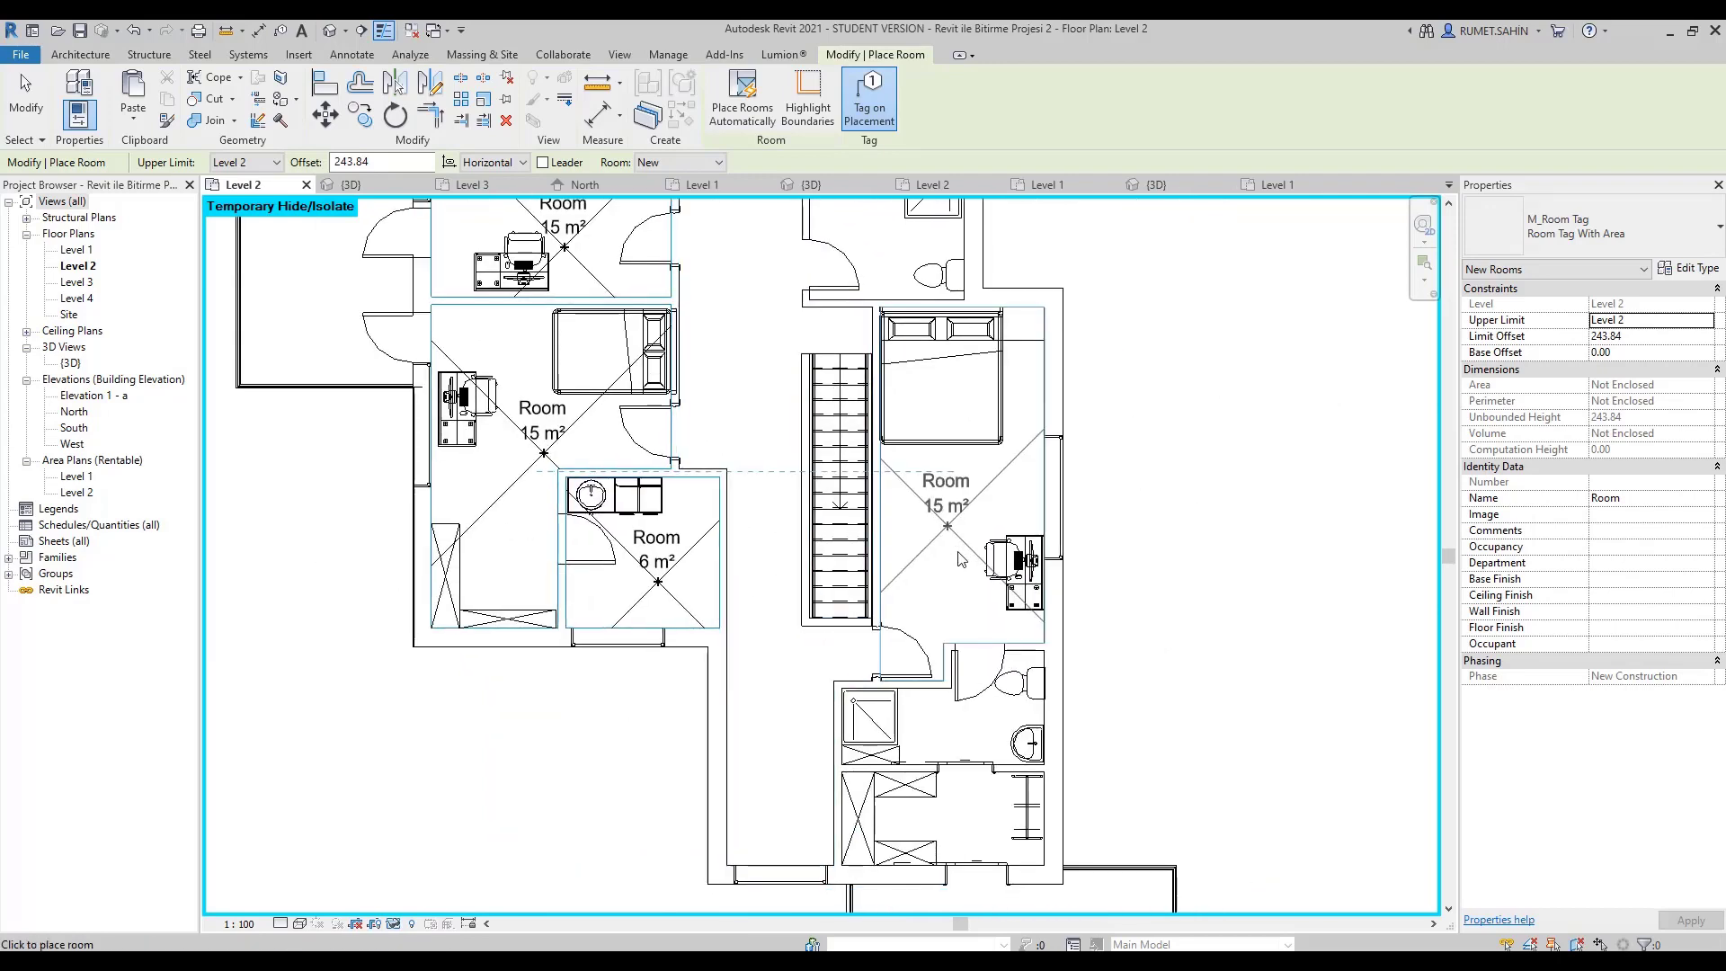
{"action": "left_click", "coordinate": [961, 629]}
{"action": "scroll", "coordinate": [964, 751], "scroll_direction": "up", "scroll_amount": 2}
{"action": "middle_click_drag", "start_coordinate": [964, 758], "coordinate": [925, 387]}
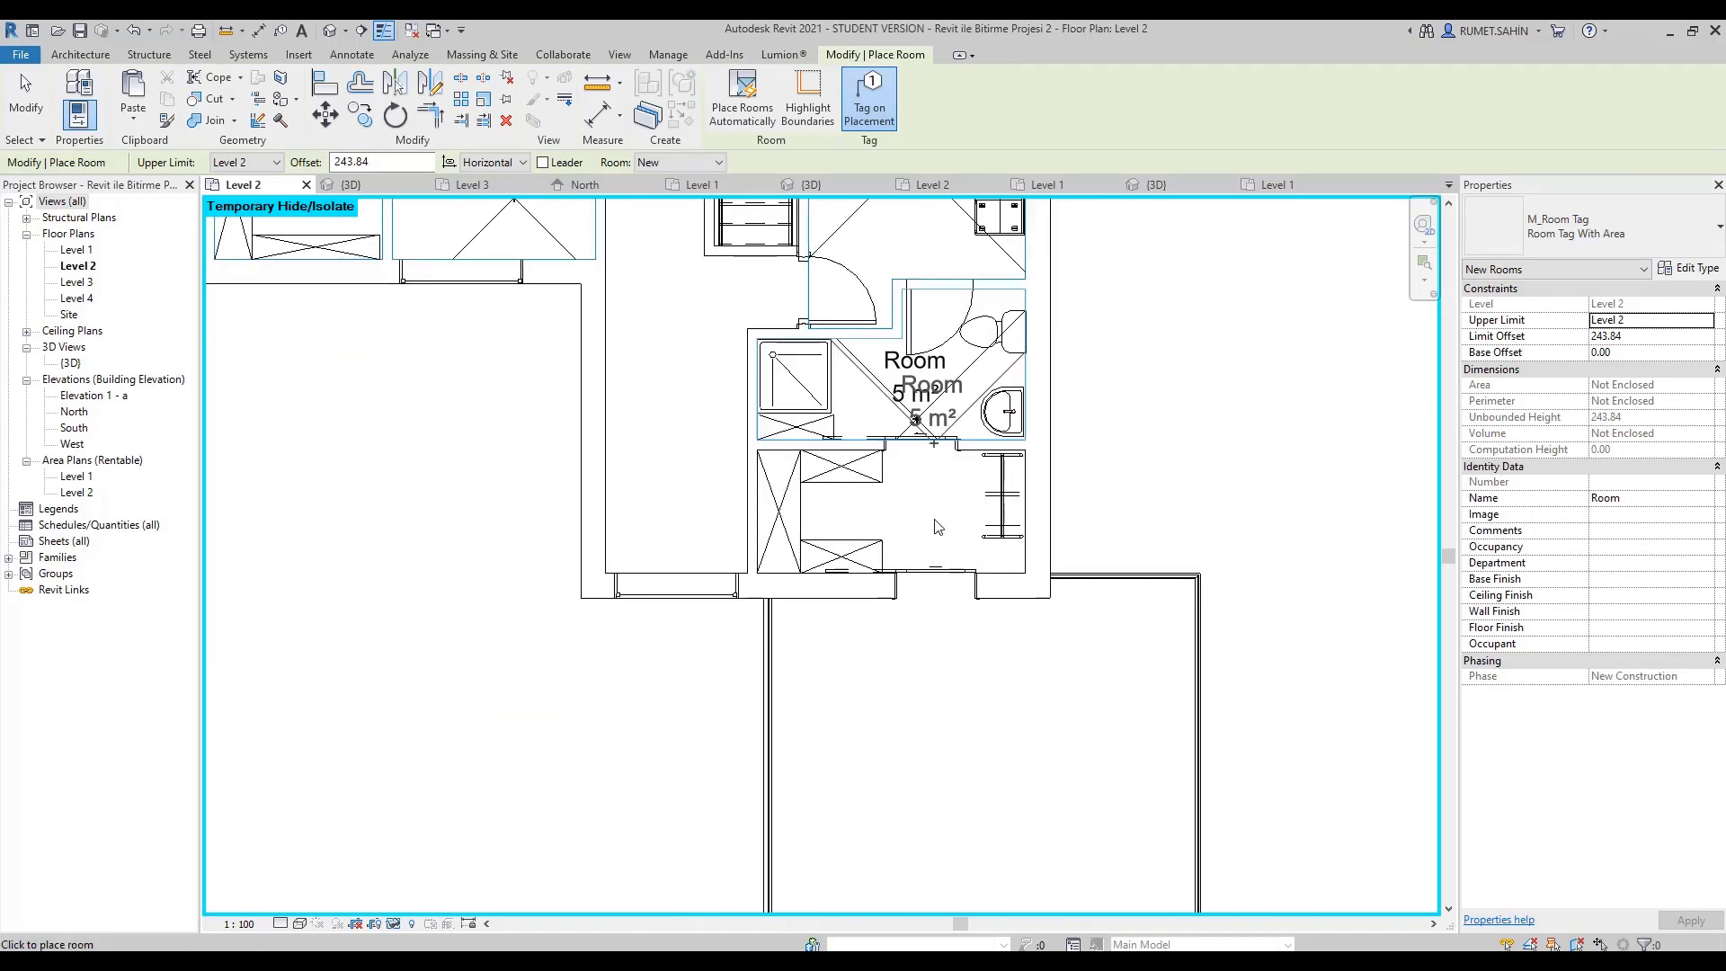
{"action": "left_click", "coordinate": [925, 512]}
{"action": "scroll", "coordinate": [899, 791], "scroll_direction": "down", "scroll_amount": 3}
{"action": "left_click", "coordinate": [840, 439]}
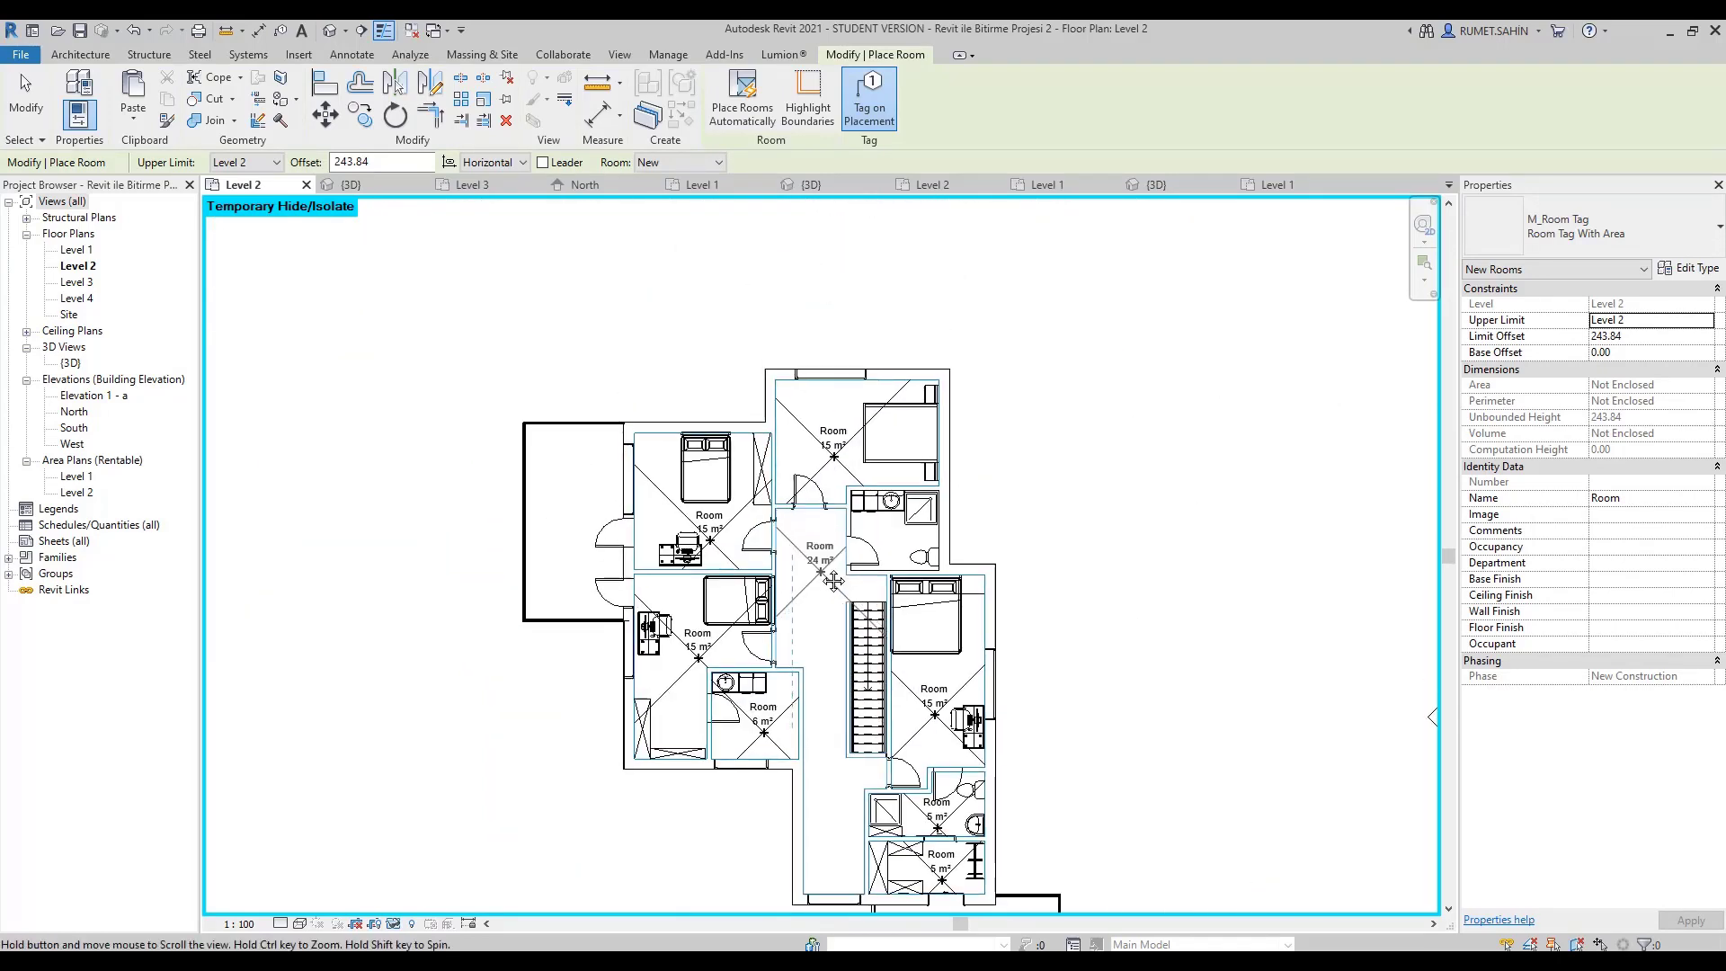
{"action": "key", "text": "Escape"}
Place tagged rooms across Level 1 (16, 13, 4, 32 and 75 m²), including the living area.
{"action": "double_click", "coordinate": [77, 249]}
{"action": "key", "text": "r"}
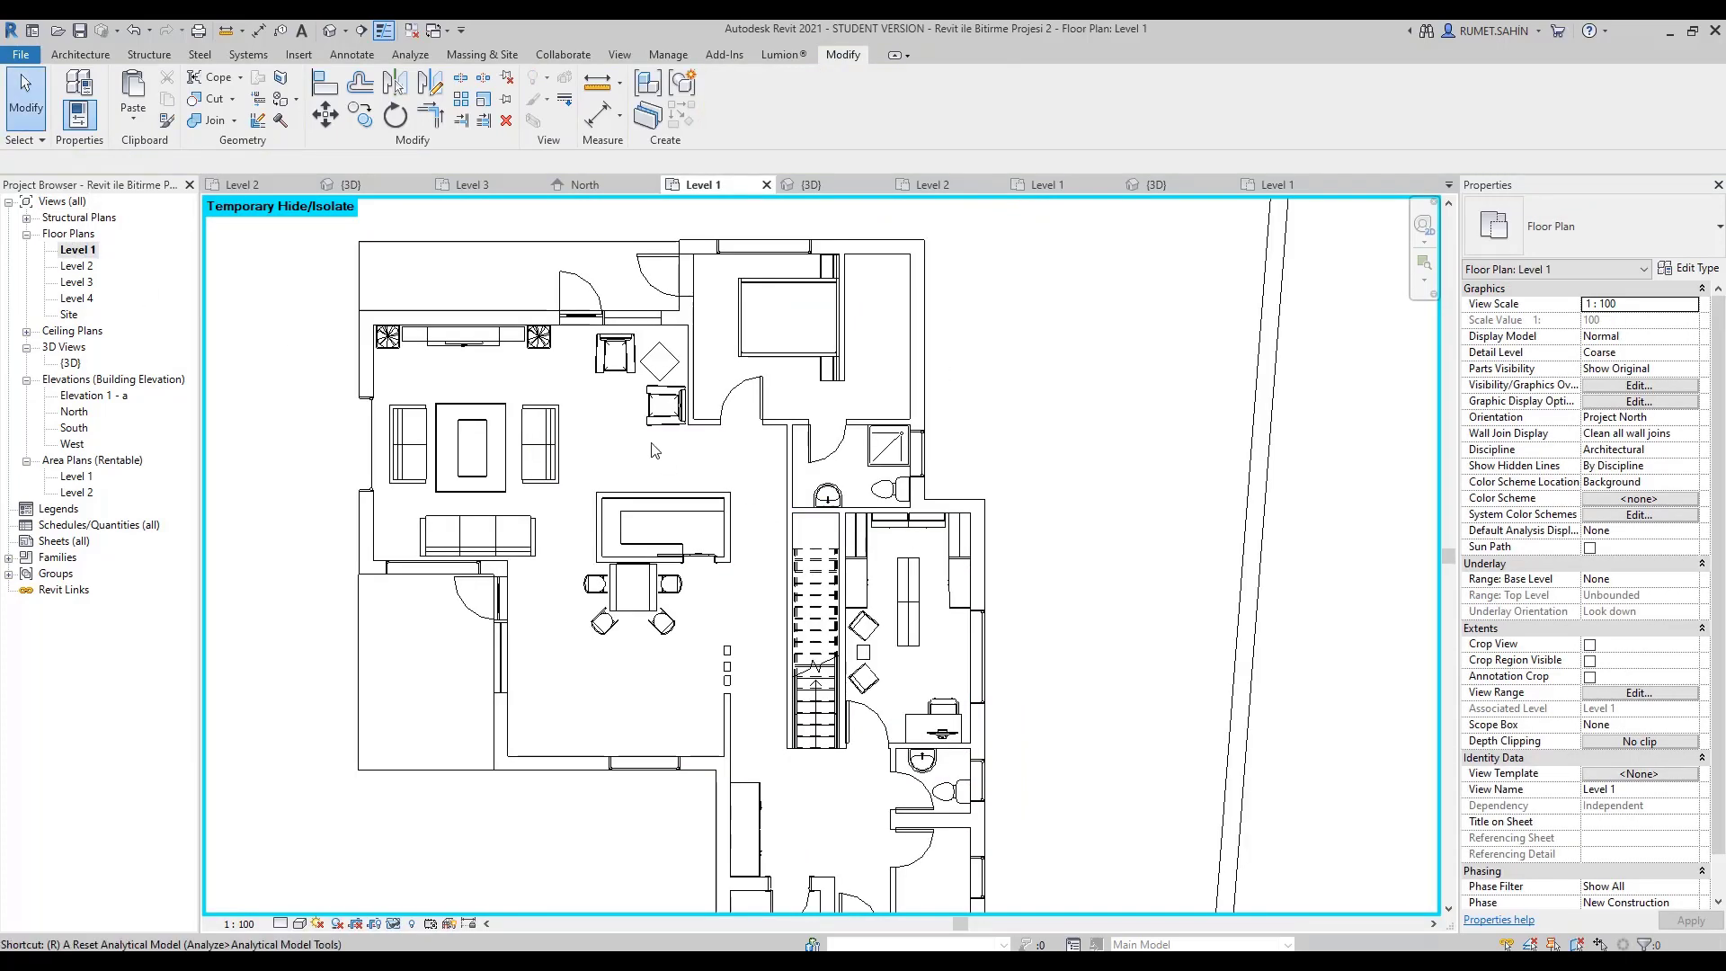
{"action": "key", "text": "m"}
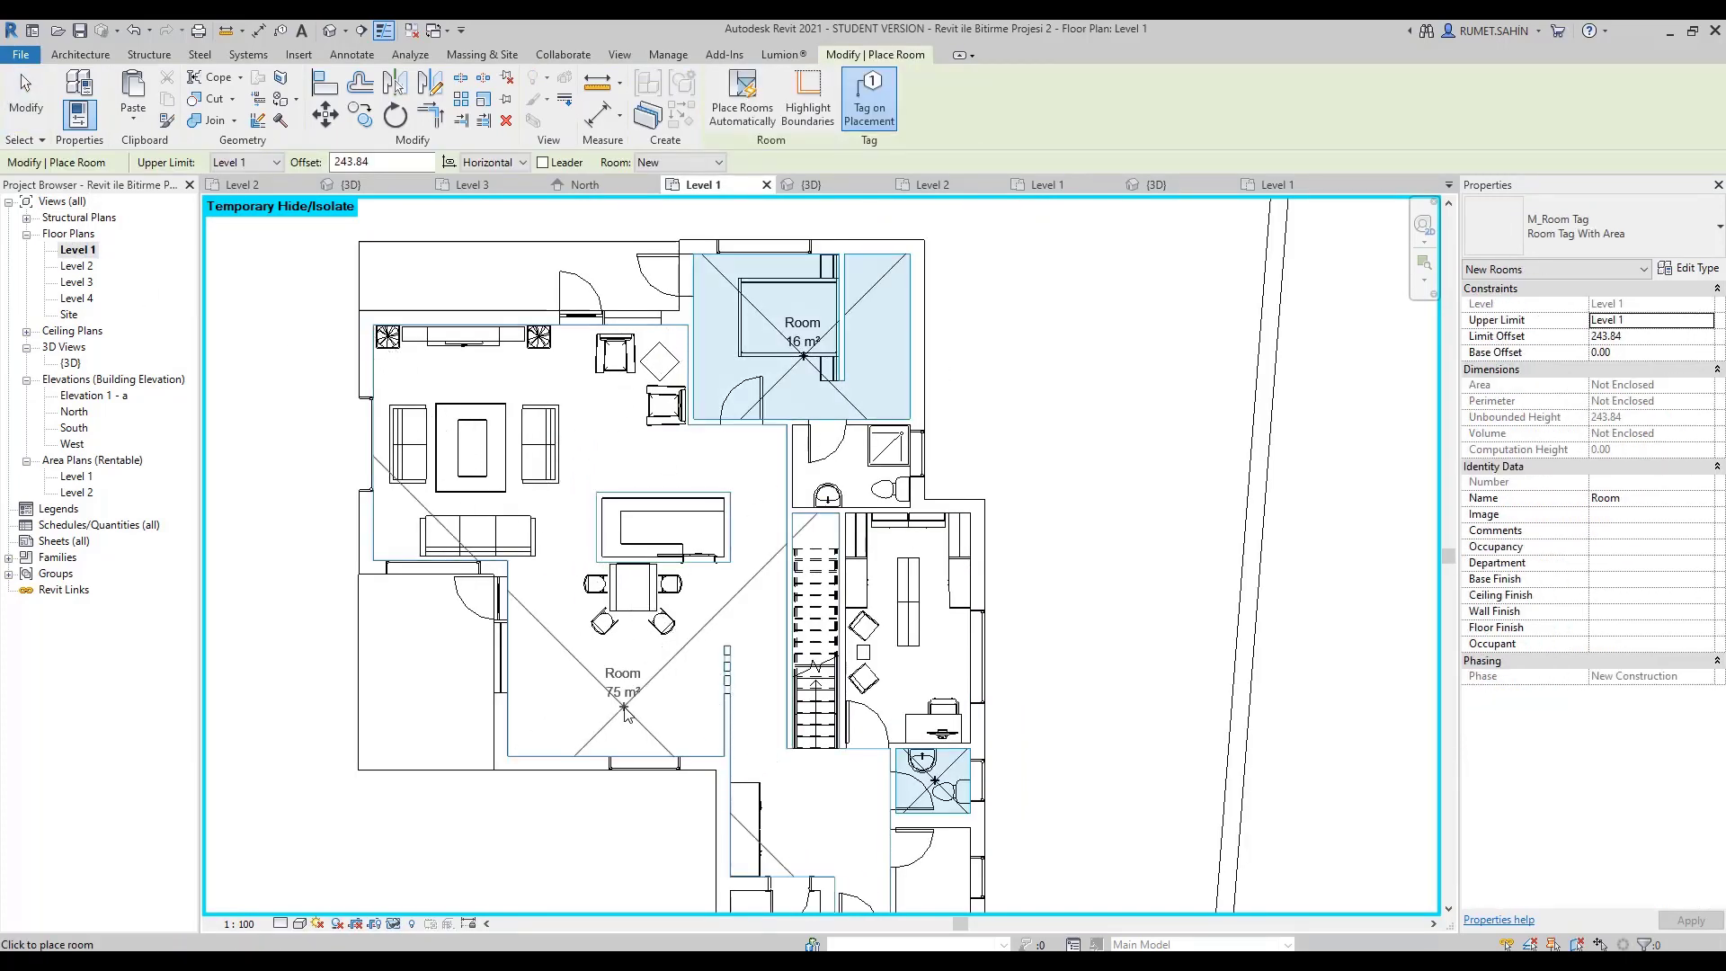
{"action": "scroll", "coordinate": [762, 599], "scroll_direction": "down", "scroll_amount": 2}
{"action": "mouse_move", "coordinate": [762, 599]}
{"action": "middle_mouse_down"}
{"action": "mouse_move", "coordinate": [719, 540]}
{"action": "mouse_move", "coordinate": [713, 456]}
{"action": "middle_mouse_up"}
{"action": "left_click", "coordinate": [804, 475]}
{"action": "left_click", "coordinate": [830, 662]}
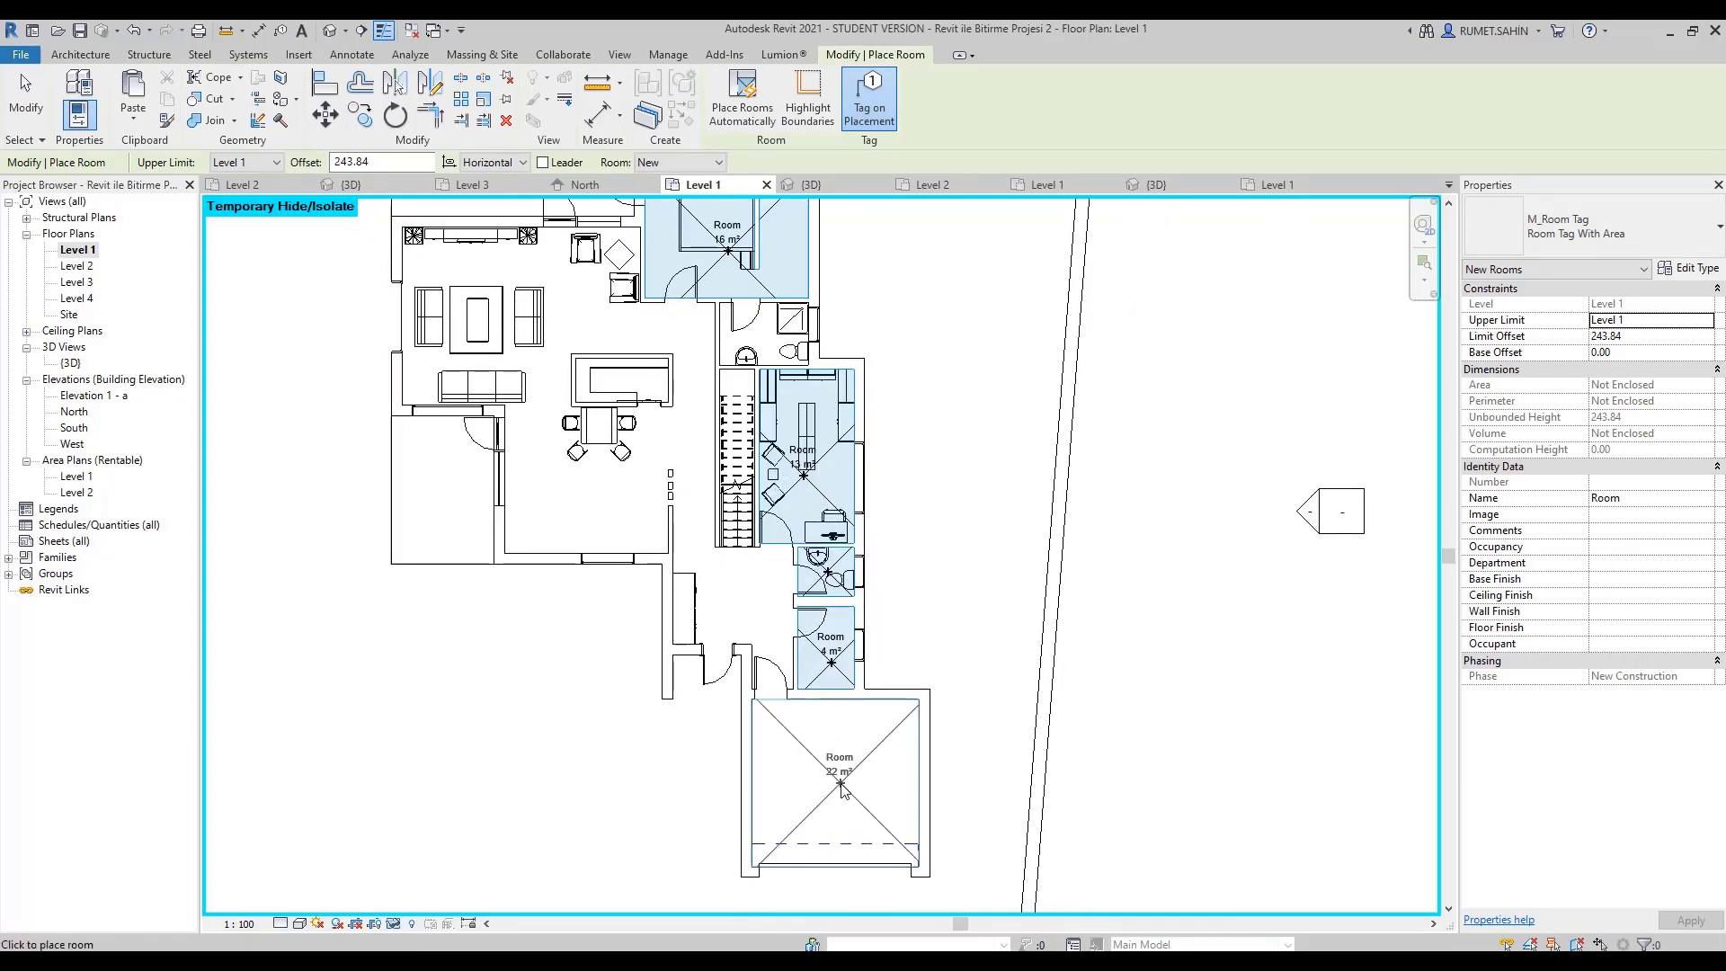
{"action": "left_click", "coordinate": [836, 865]}
{"action": "scroll", "coordinate": [868, 724], "scroll_direction": "down", "scroll_amount": 2}
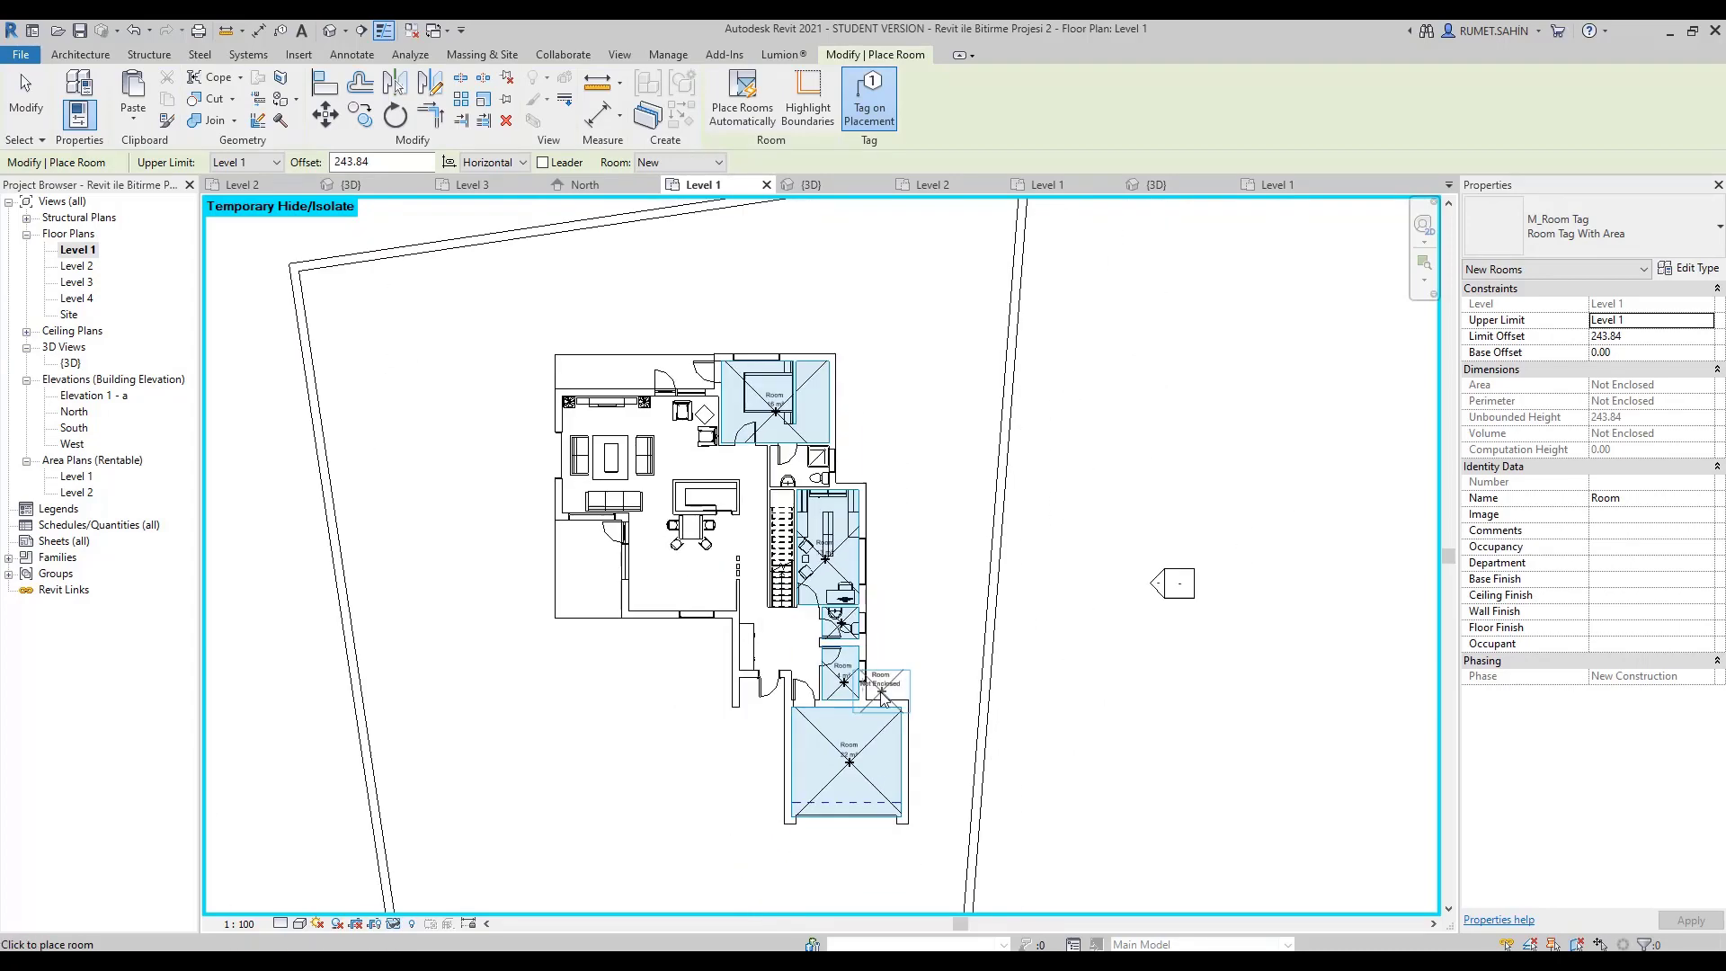
{"action": "left_click", "coordinate": [767, 622]}
{"action": "scroll", "coordinate": [784, 674], "scroll_direction": "up", "scroll_amount": 1}
{"action": "scroll", "coordinate": [784, 674], "scroll_direction": "up", "scroll_amount": 2}
{"action": "middle_click_drag", "start_coordinate": [784, 681], "coordinate": [860, 872]}
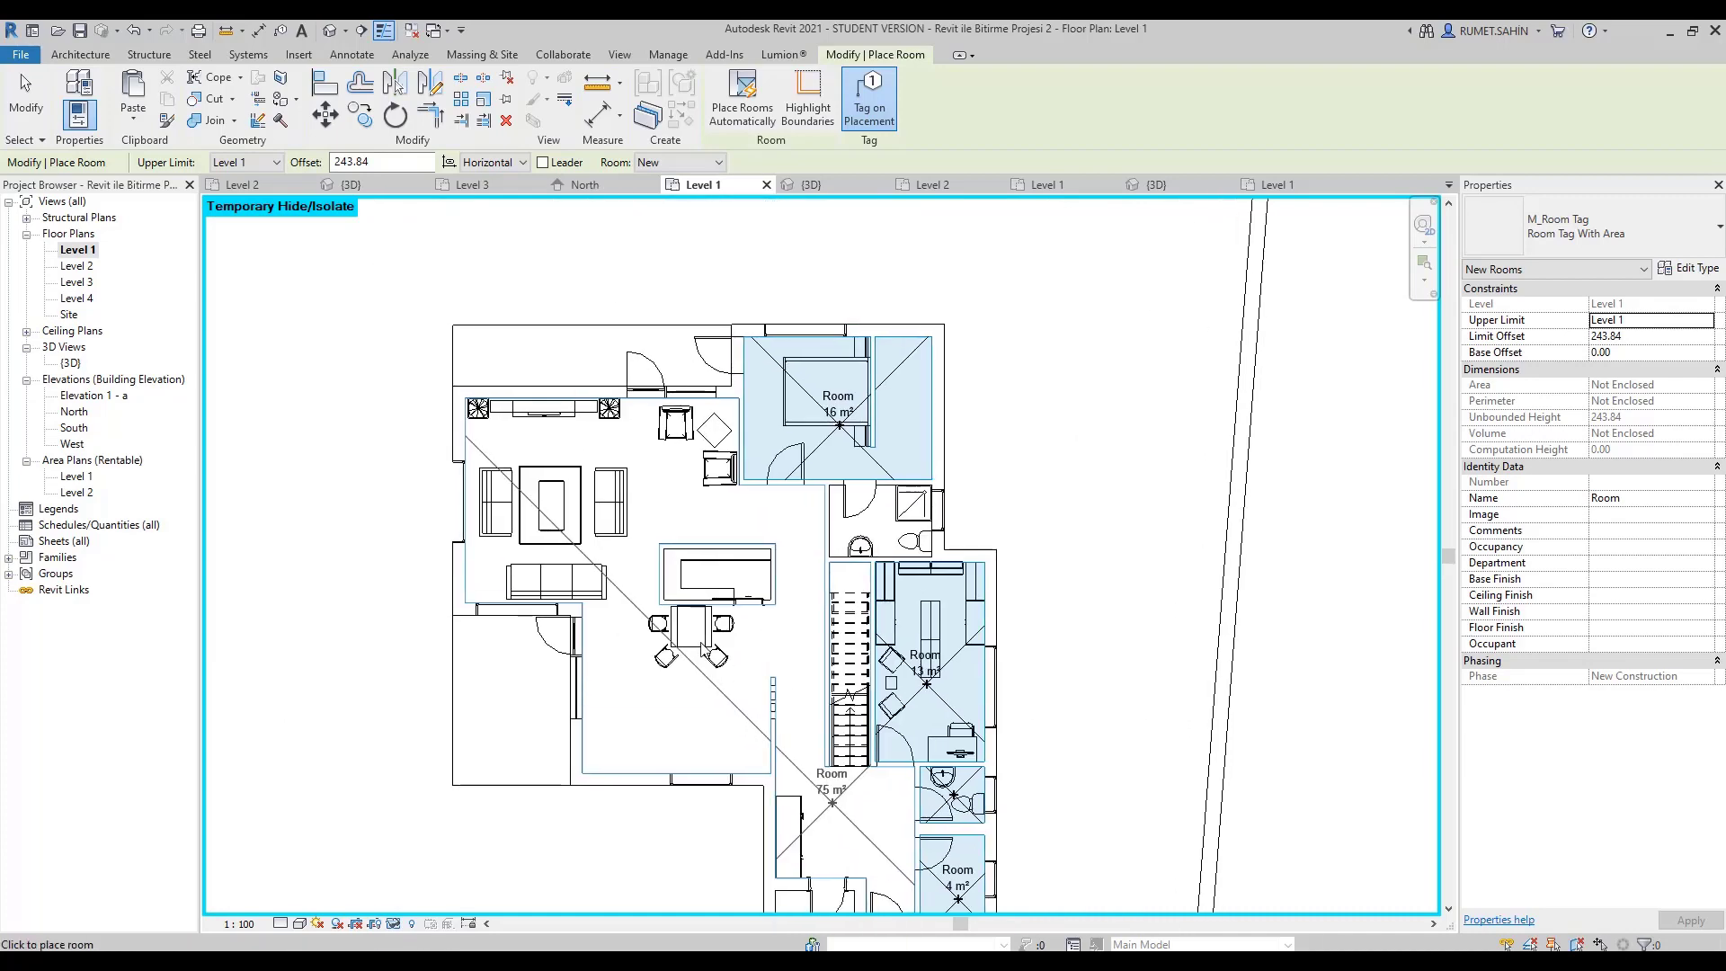
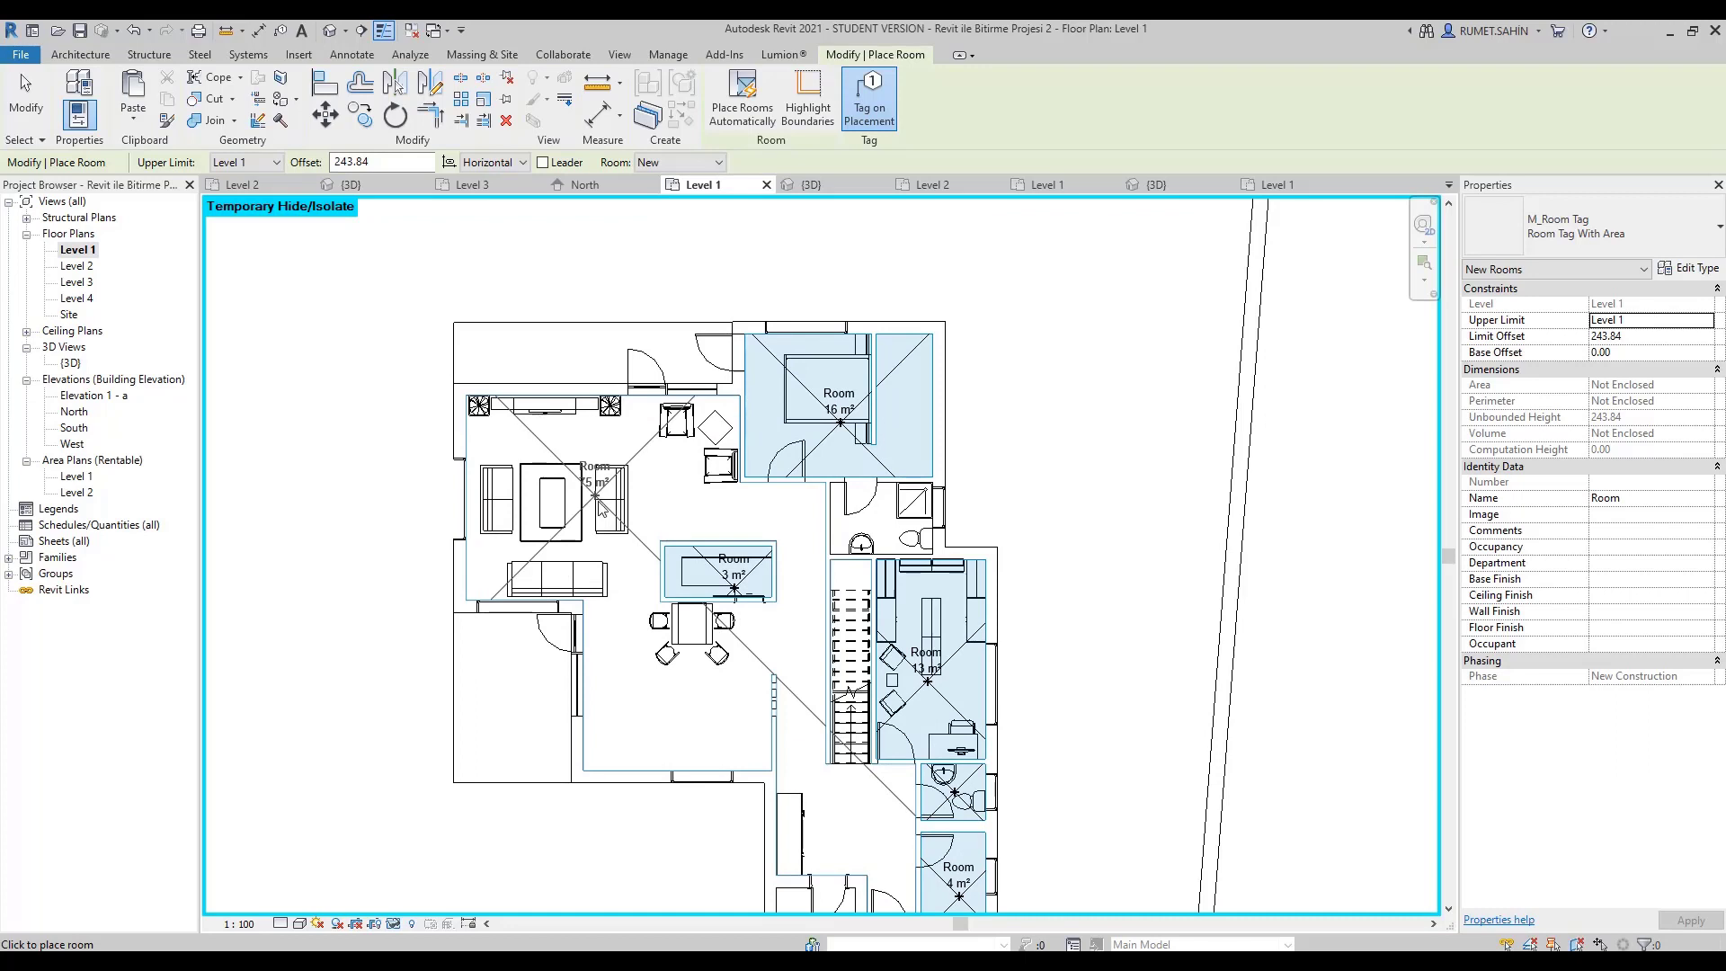
Draw a room separation line across the dining area between the two wall ends.
{"action": "left_click", "coordinate": [80, 54]}
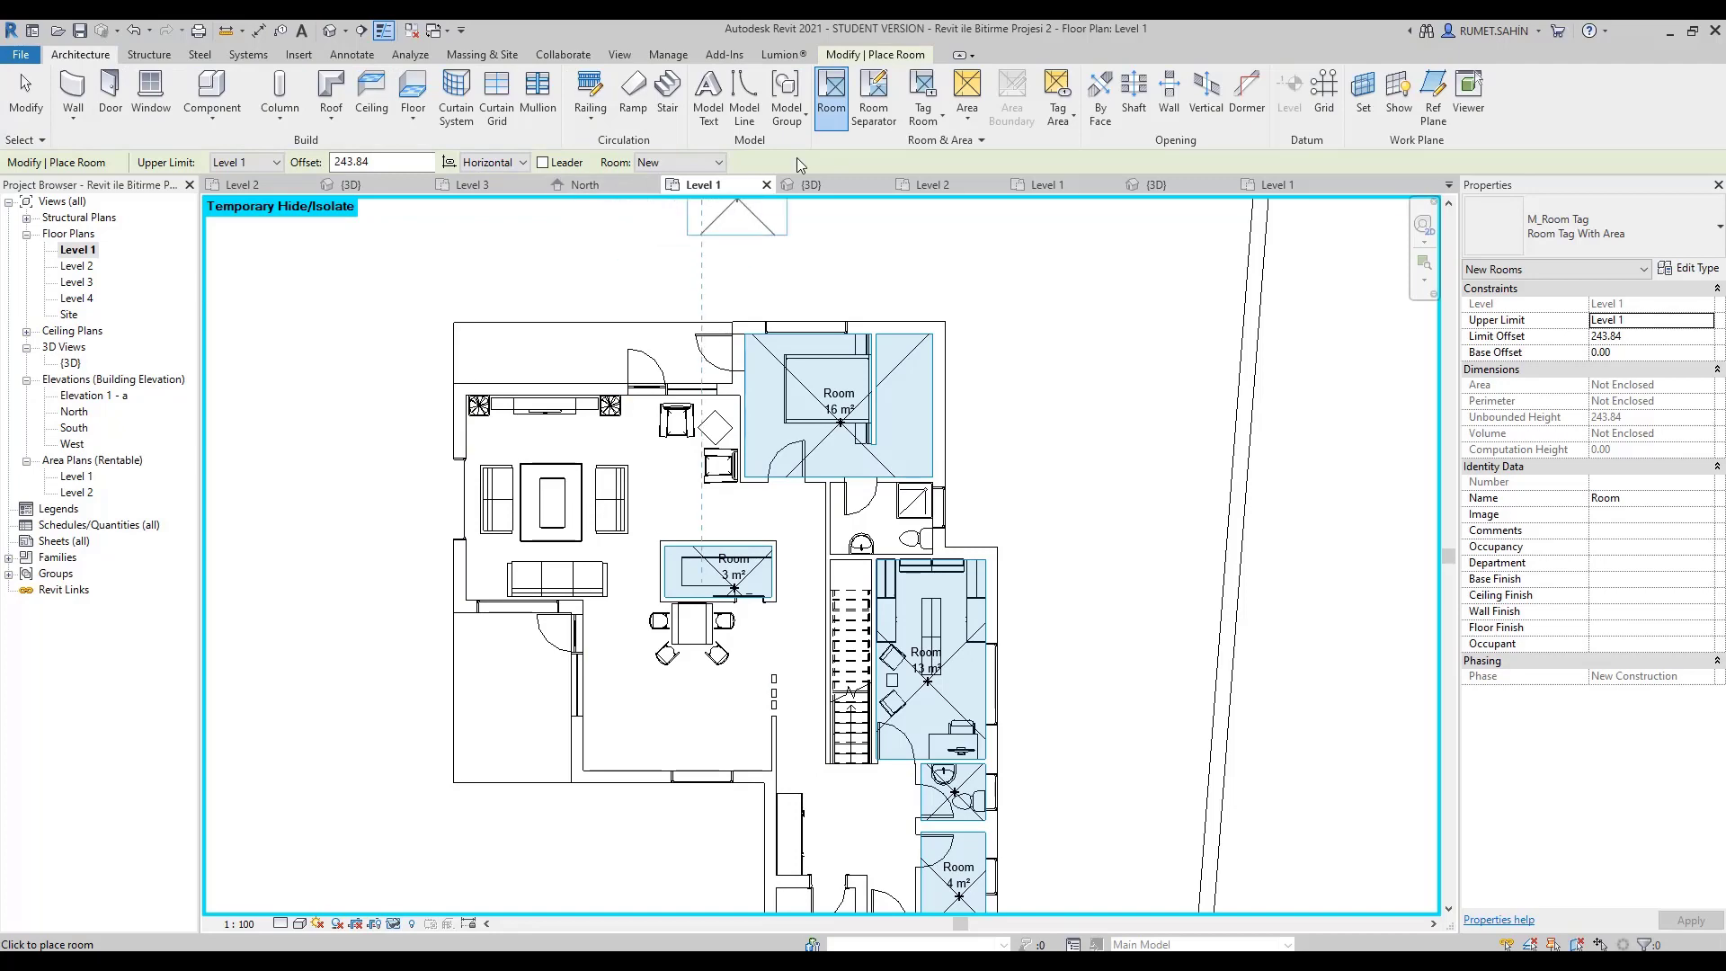
{"action": "left_click", "coordinate": [873, 94]}
{"action": "scroll", "coordinate": [617, 614], "scroll_direction": "up", "scroll_amount": 3}
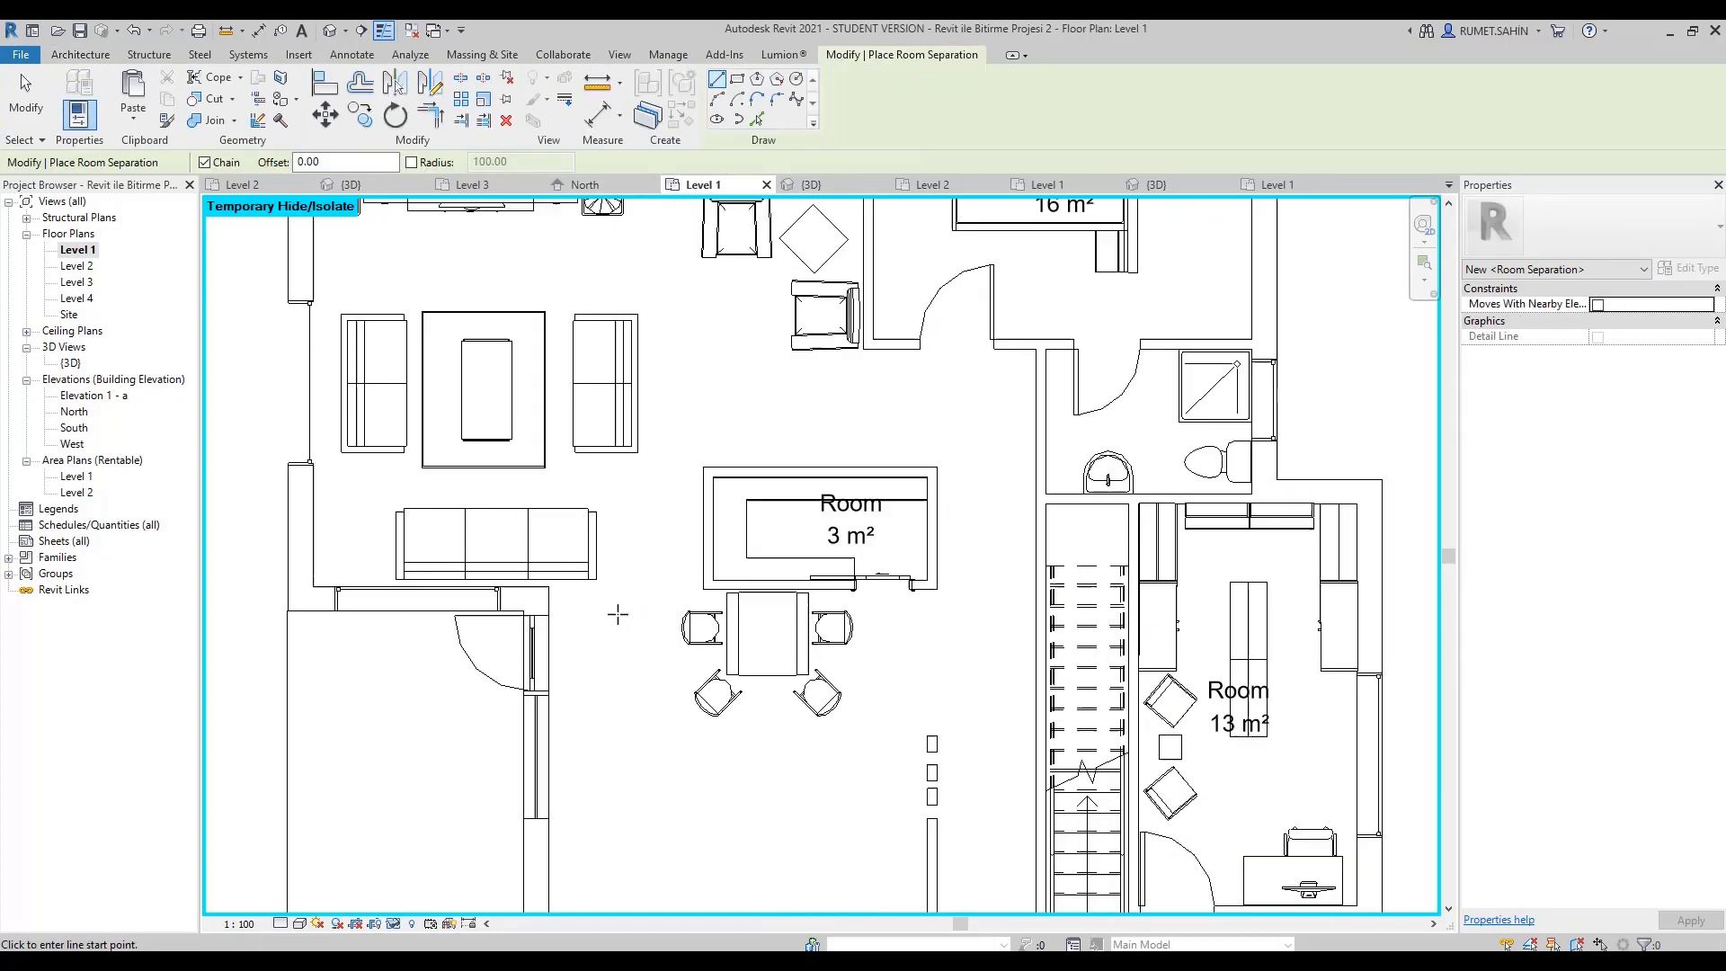
{"action": "scroll", "coordinate": [564, 604], "scroll_direction": "up", "scroll_amount": 2}
{"action": "left_click", "coordinate": [544, 578]}
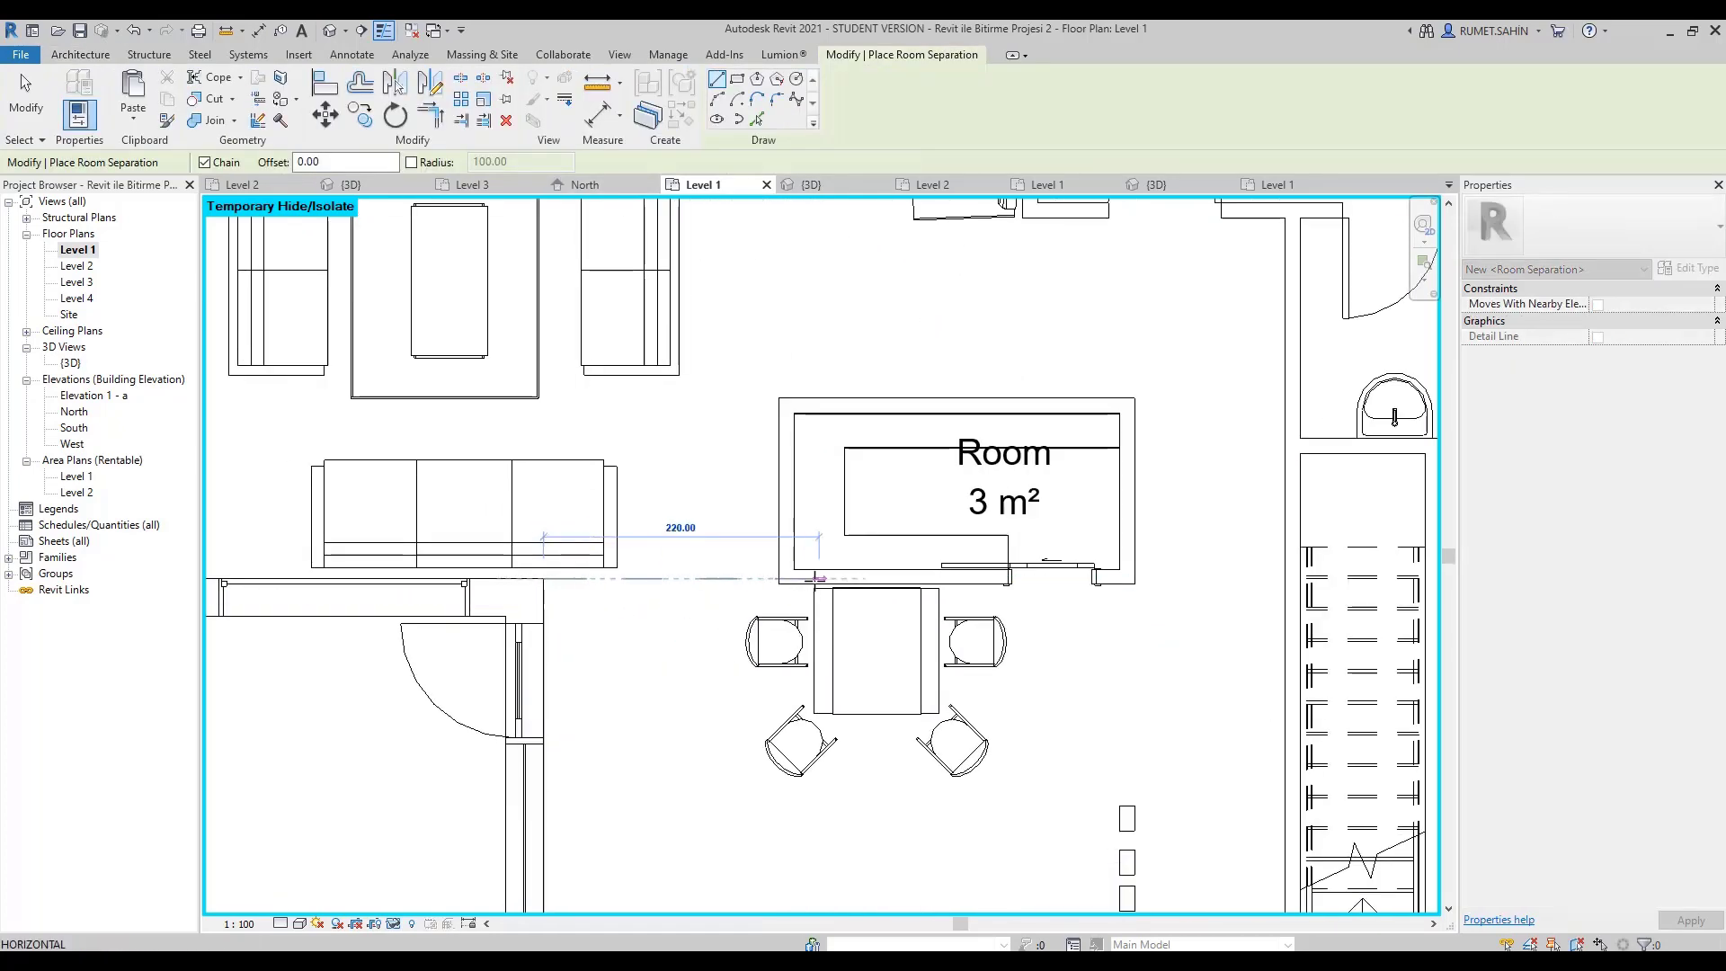
{"action": "scroll", "coordinate": [744, 539], "scroll_direction": "down", "scroll_amount": 1}
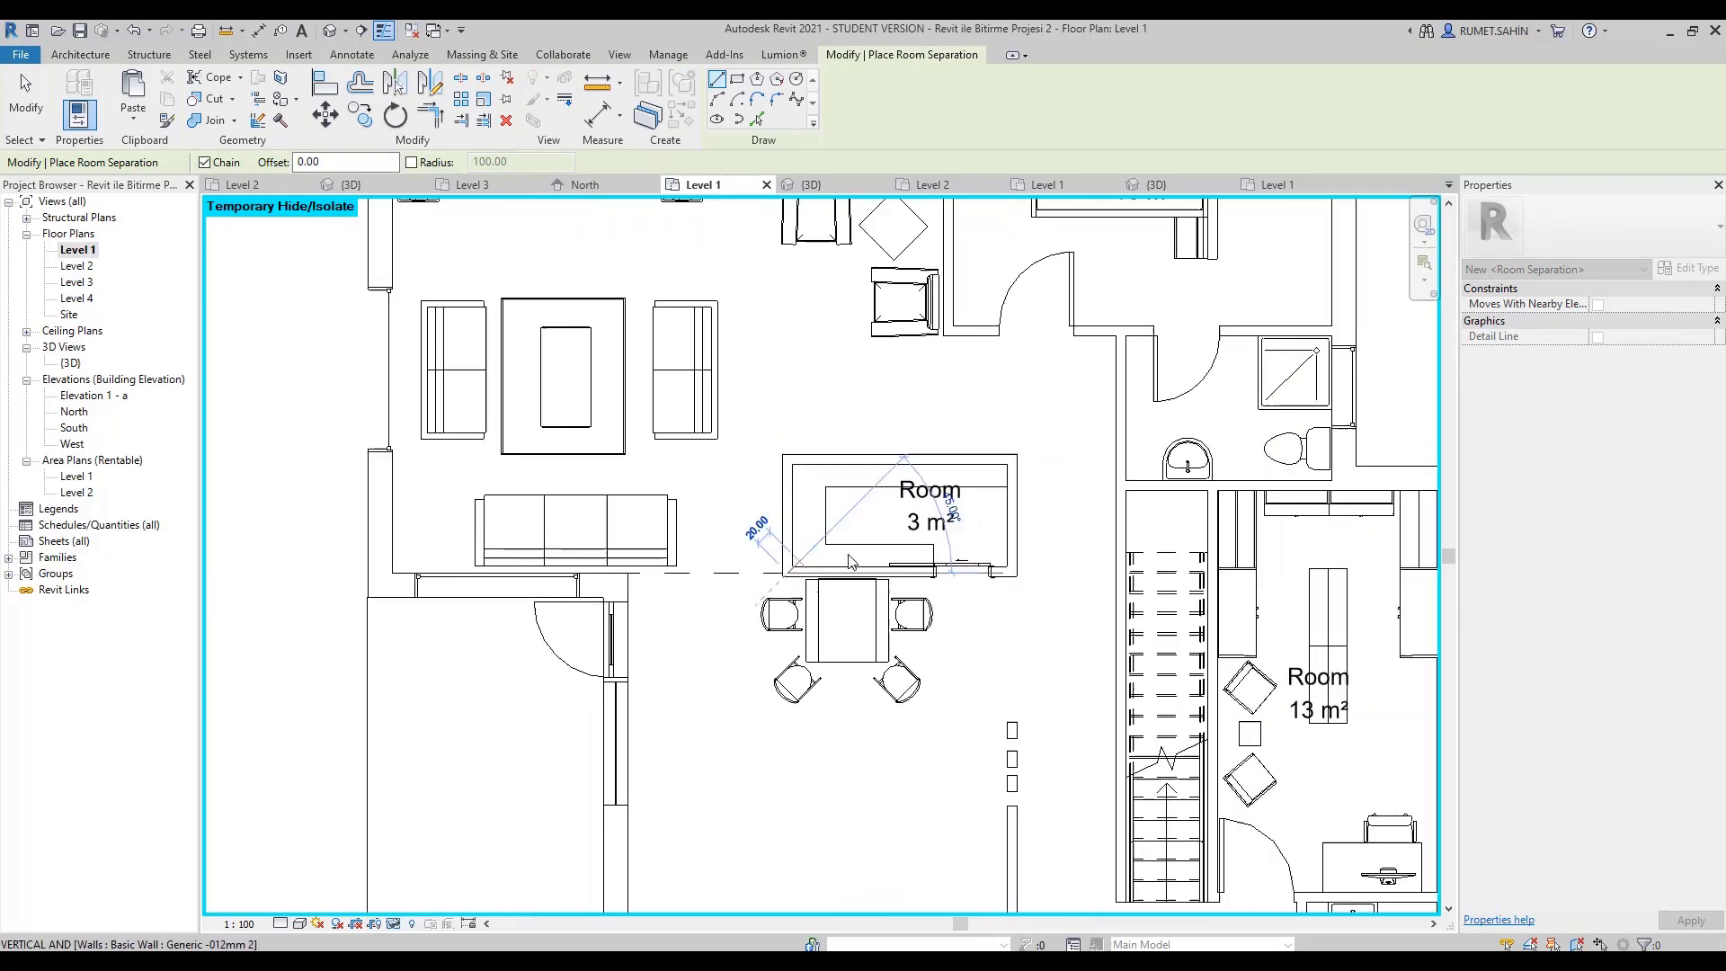
{"action": "middle_click_drag", "start_coordinate": [1102, 616], "coordinate": [994, 596]}
{"action": "scroll", "coordinate": [994, 576], "scroll_direction": "up", "scroll_amount": 2}
{"action": "left_click", "coordinate": [1016, 562]}
{"action": "key", "text": "Escape"}
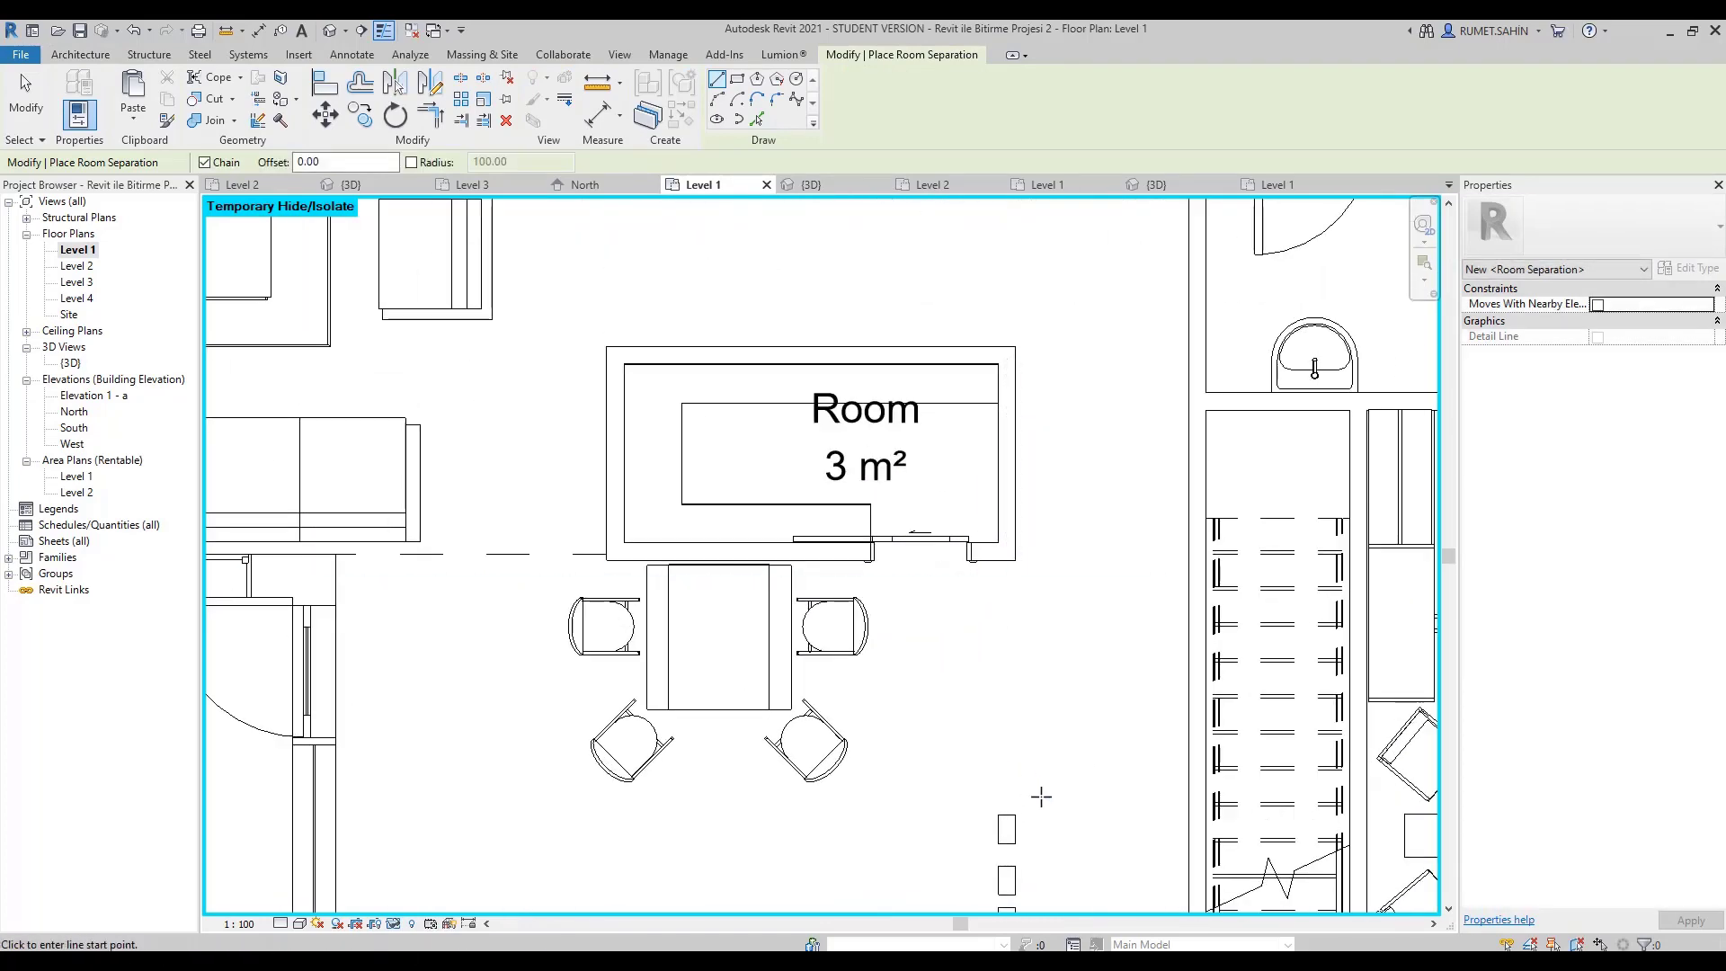
Add a vertical separation line below the dining area and one from the 3 m² room to the stair wall.
{"action": "left_click", "coordinate": [1015, 815]}
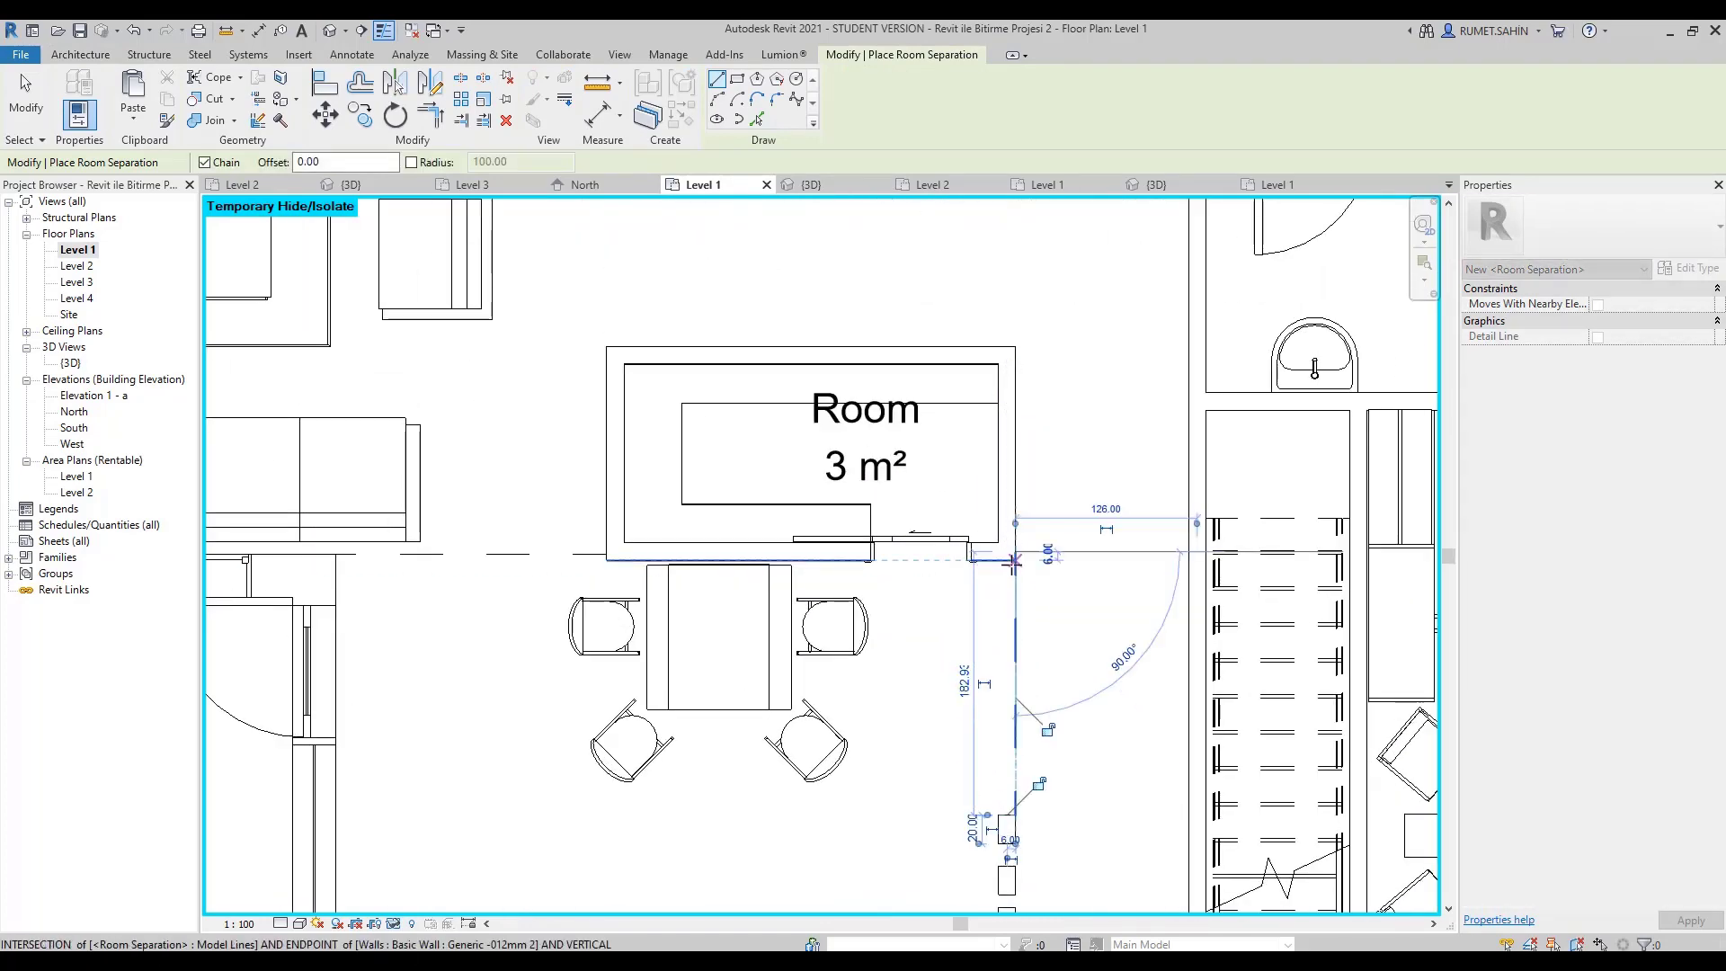
{"action": "left_click", "coordinate": [1015, 562]}
{"action": "key", "text": "Escape"}
{"action": "scroll", "coordinate": [1048, 596], "scroll_direction": "down", "scroll_amount": 3}
{"action": "scroll", "coordinate": [1056, 612], "scroll_direction": "down", "scroll_amount": 1}
{"action": "scroll", "coordinate": [1056, 612], "scroll_direction": "up", "scroll_amount": 3}
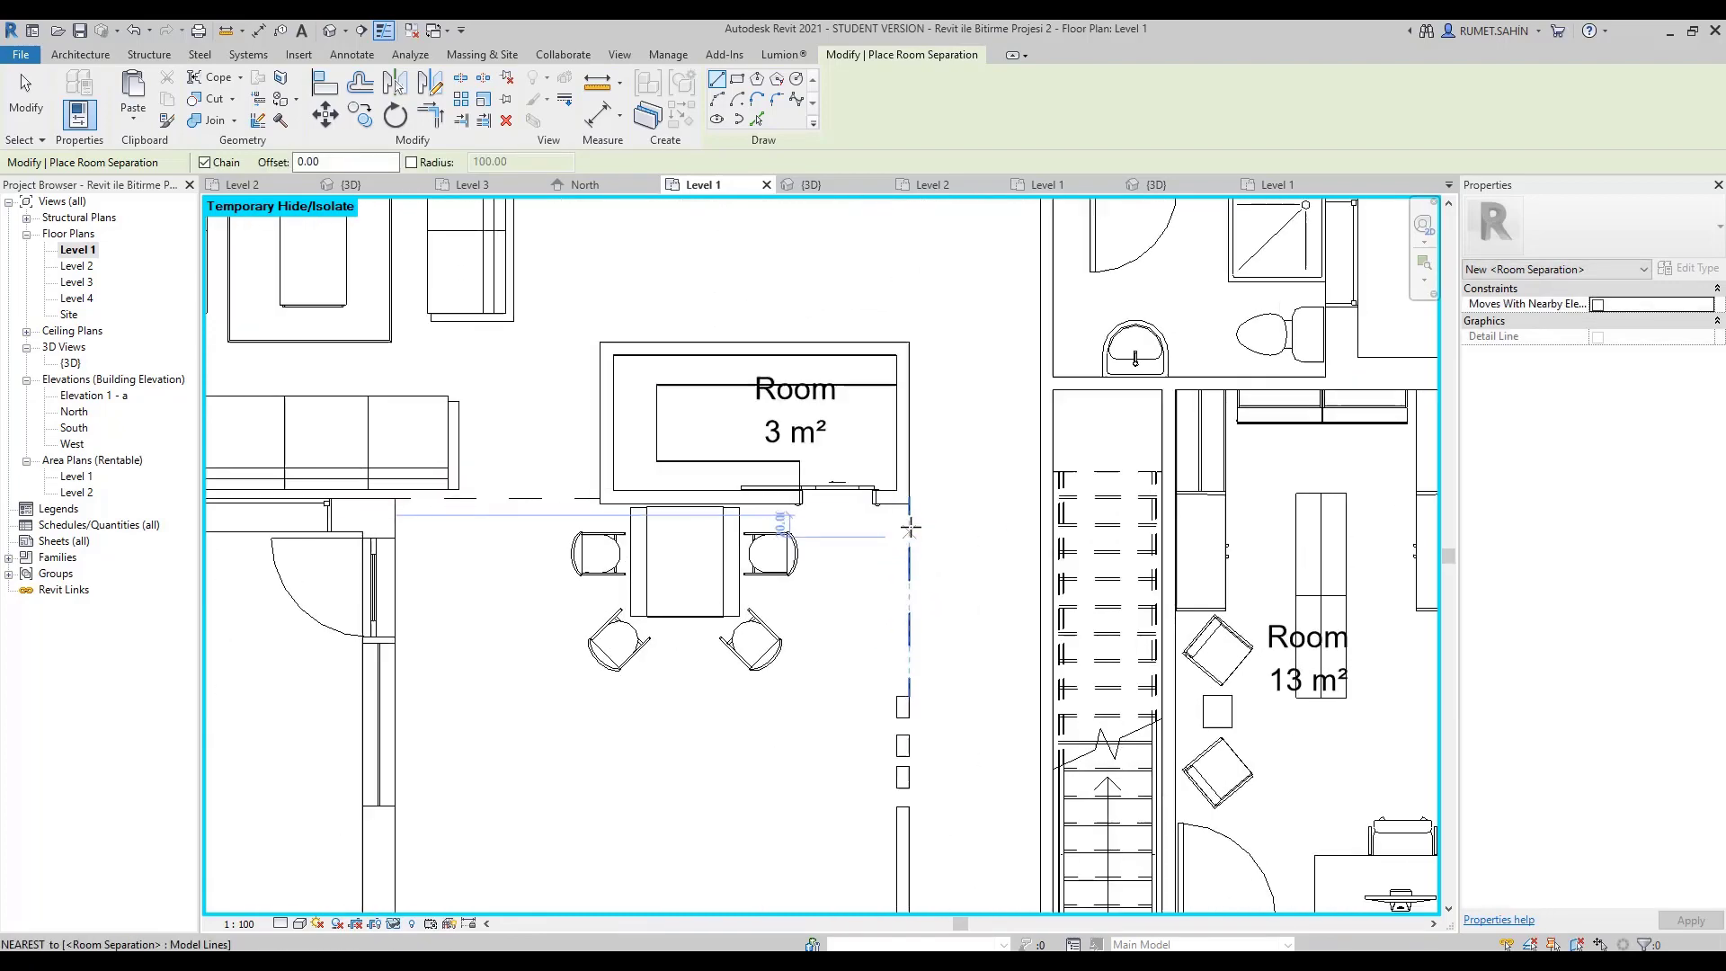
{"action": "left_click", "coordinate": [908, 503]}
{"action": "left_click", "coordinate": [1048, 503]}
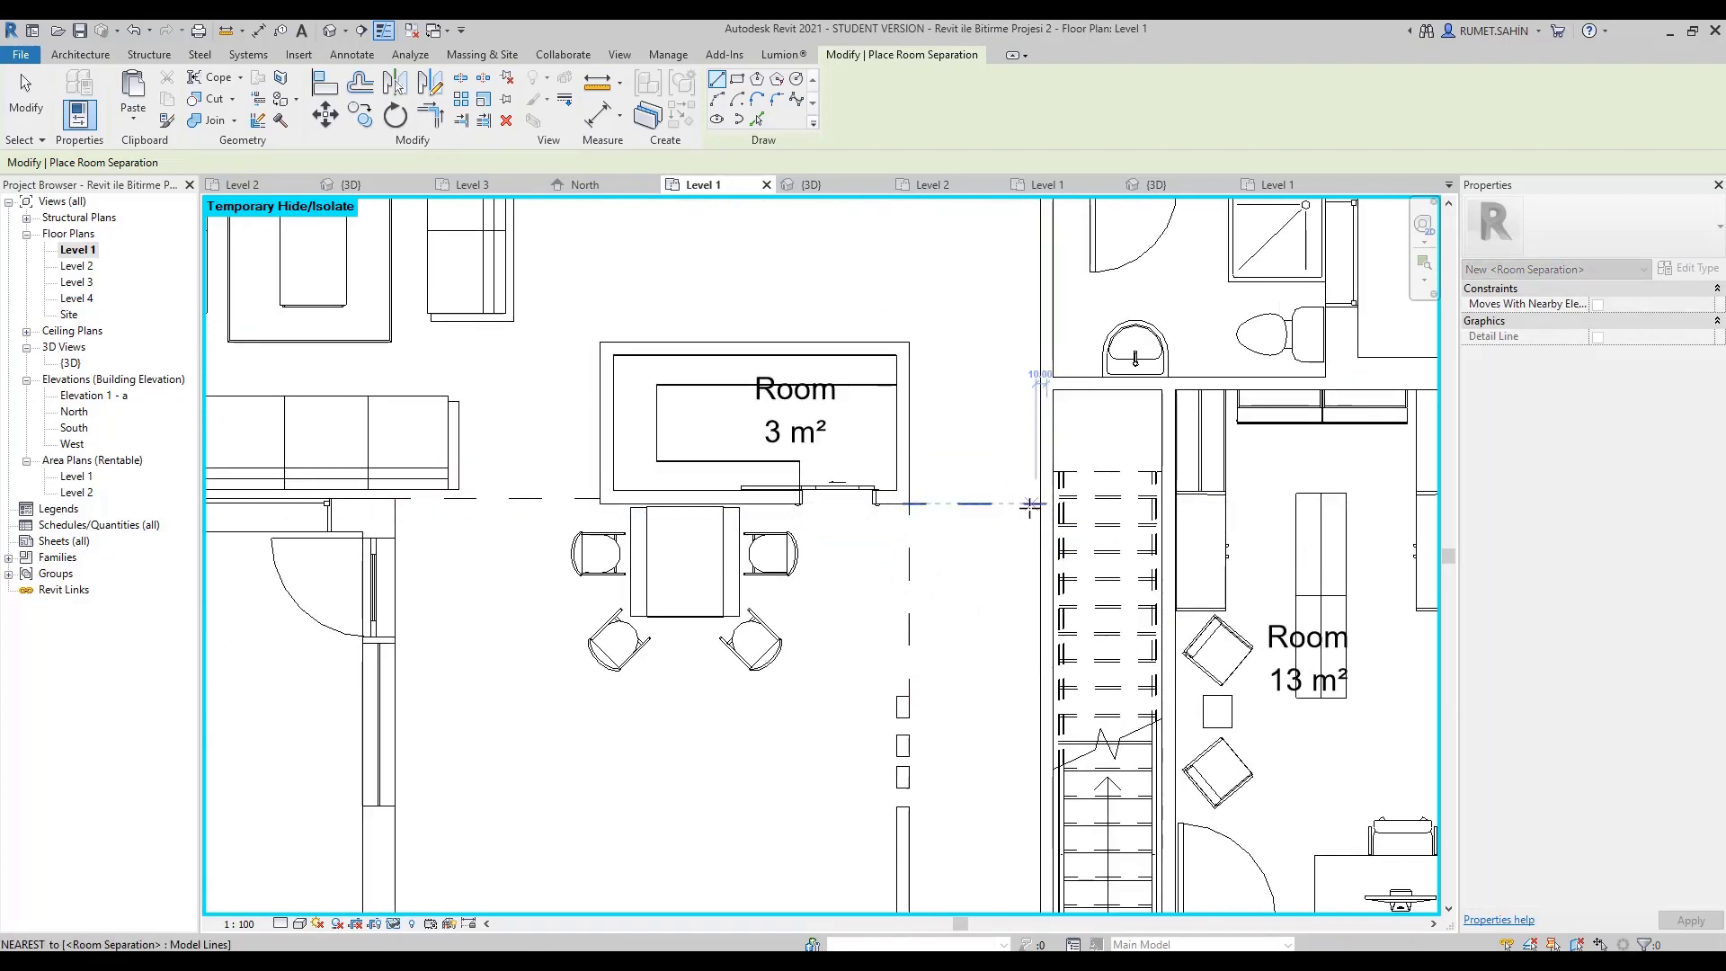
{"action": "key", "text": "Escape"}
{"action": "key", "text": "Escape"}
{"action": "scroll", "coordinate": [1033, 517], "scroll_direction": "down", "scroll_amount": 4}
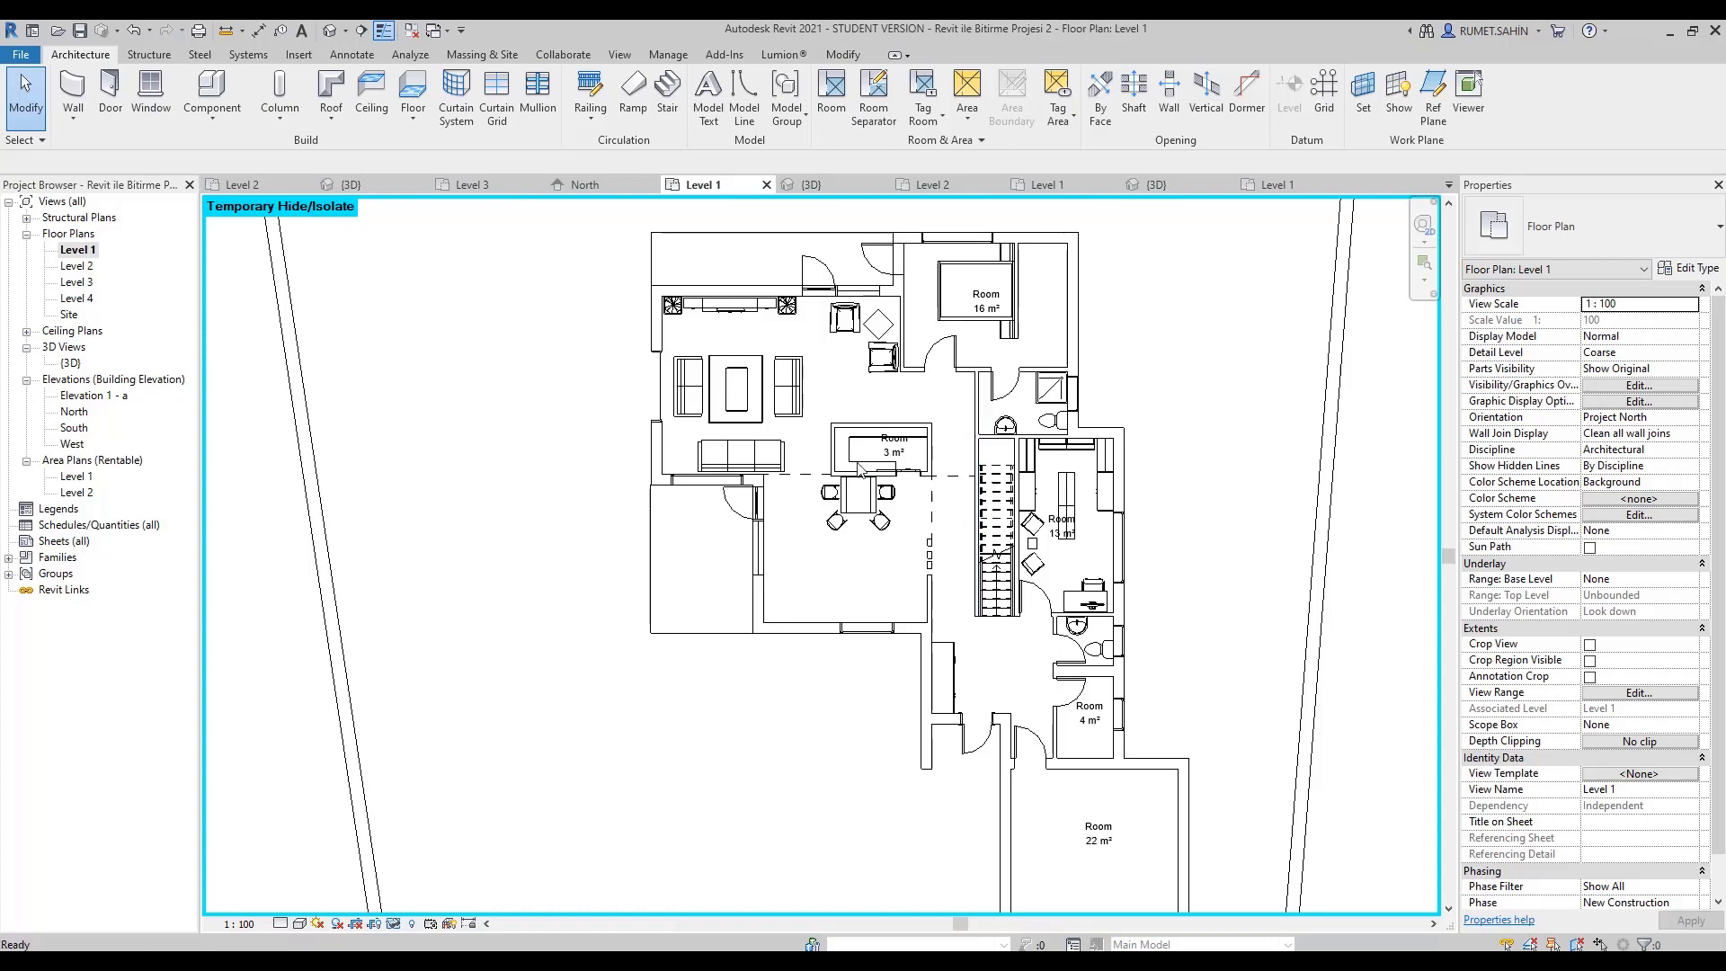
Place rooms with RM in the dining area, hallway and living area.
{"action": "key", "text": "r"}
{"action": "key", "text": "m"}
{"action": "scroll", "coordinate": [837, 405], "scroll_direction": "up", "scroll_amount": 2}
{"action": "scroll", "coordinate": [836, 405], "scroll_direction": "down", "scroll_amount": 2}
{"action": "scroll", "coordinate": [836, 406], "scroll_direction": "down", "scroll_amount": 1}
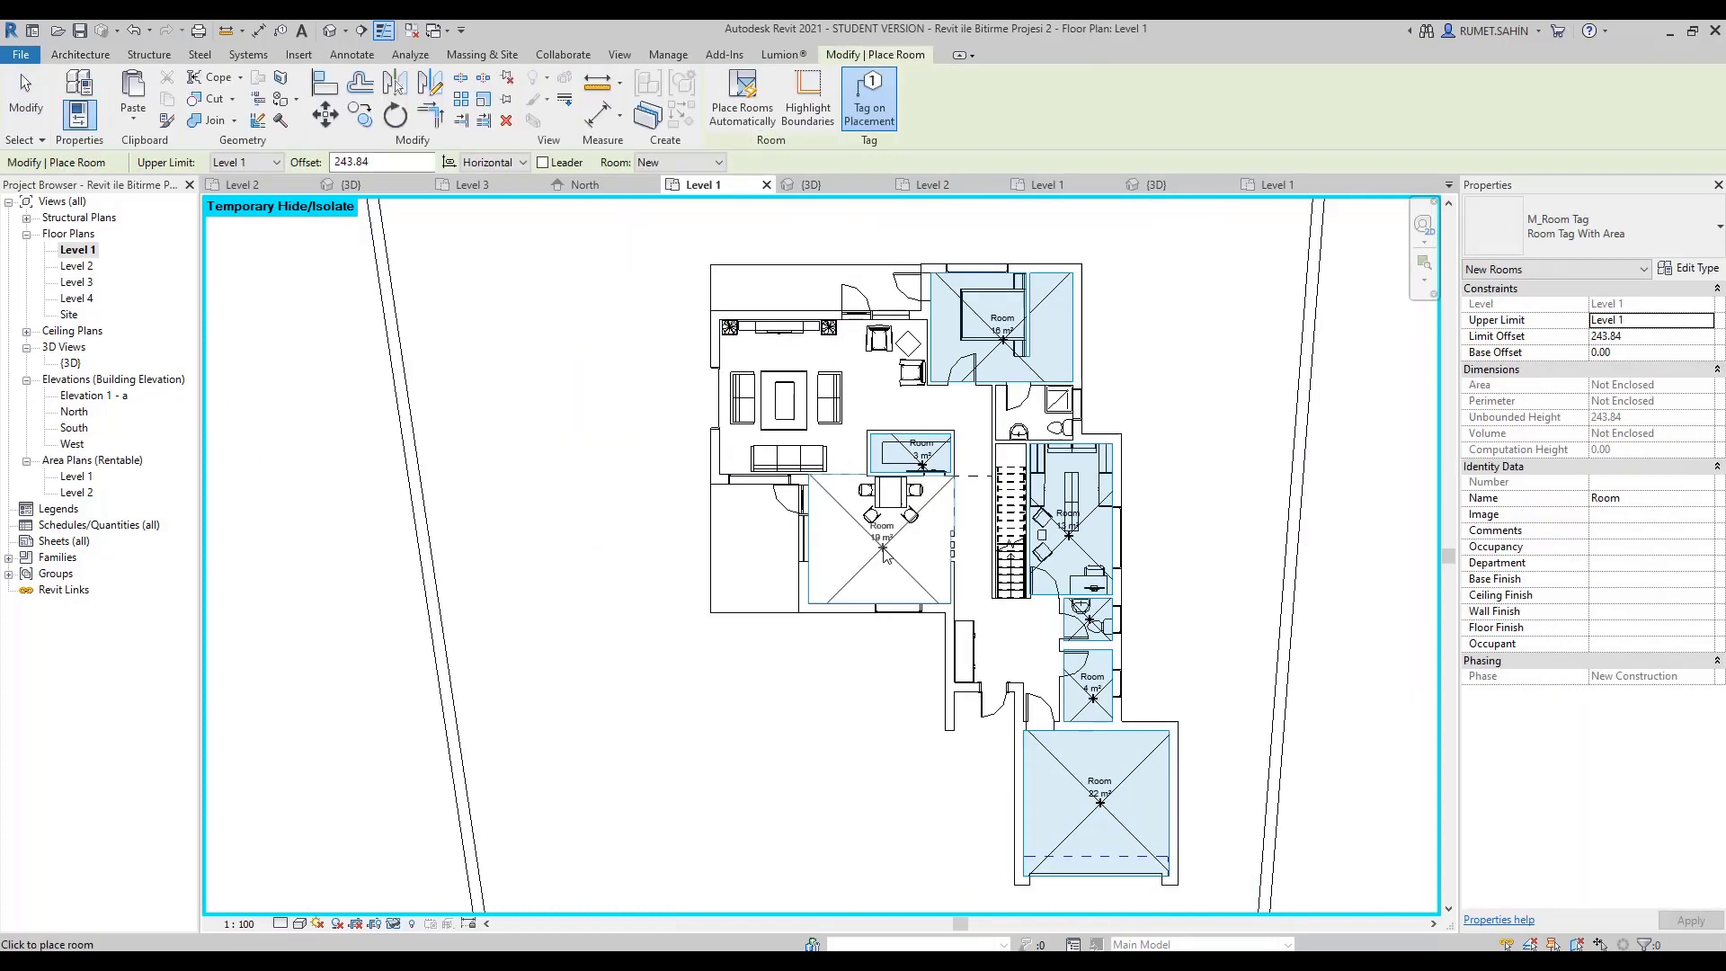
{"action": "left_click", "coordinate": [948, 580]}
{"action": "left_click", "coordinate": [1022, 662]}
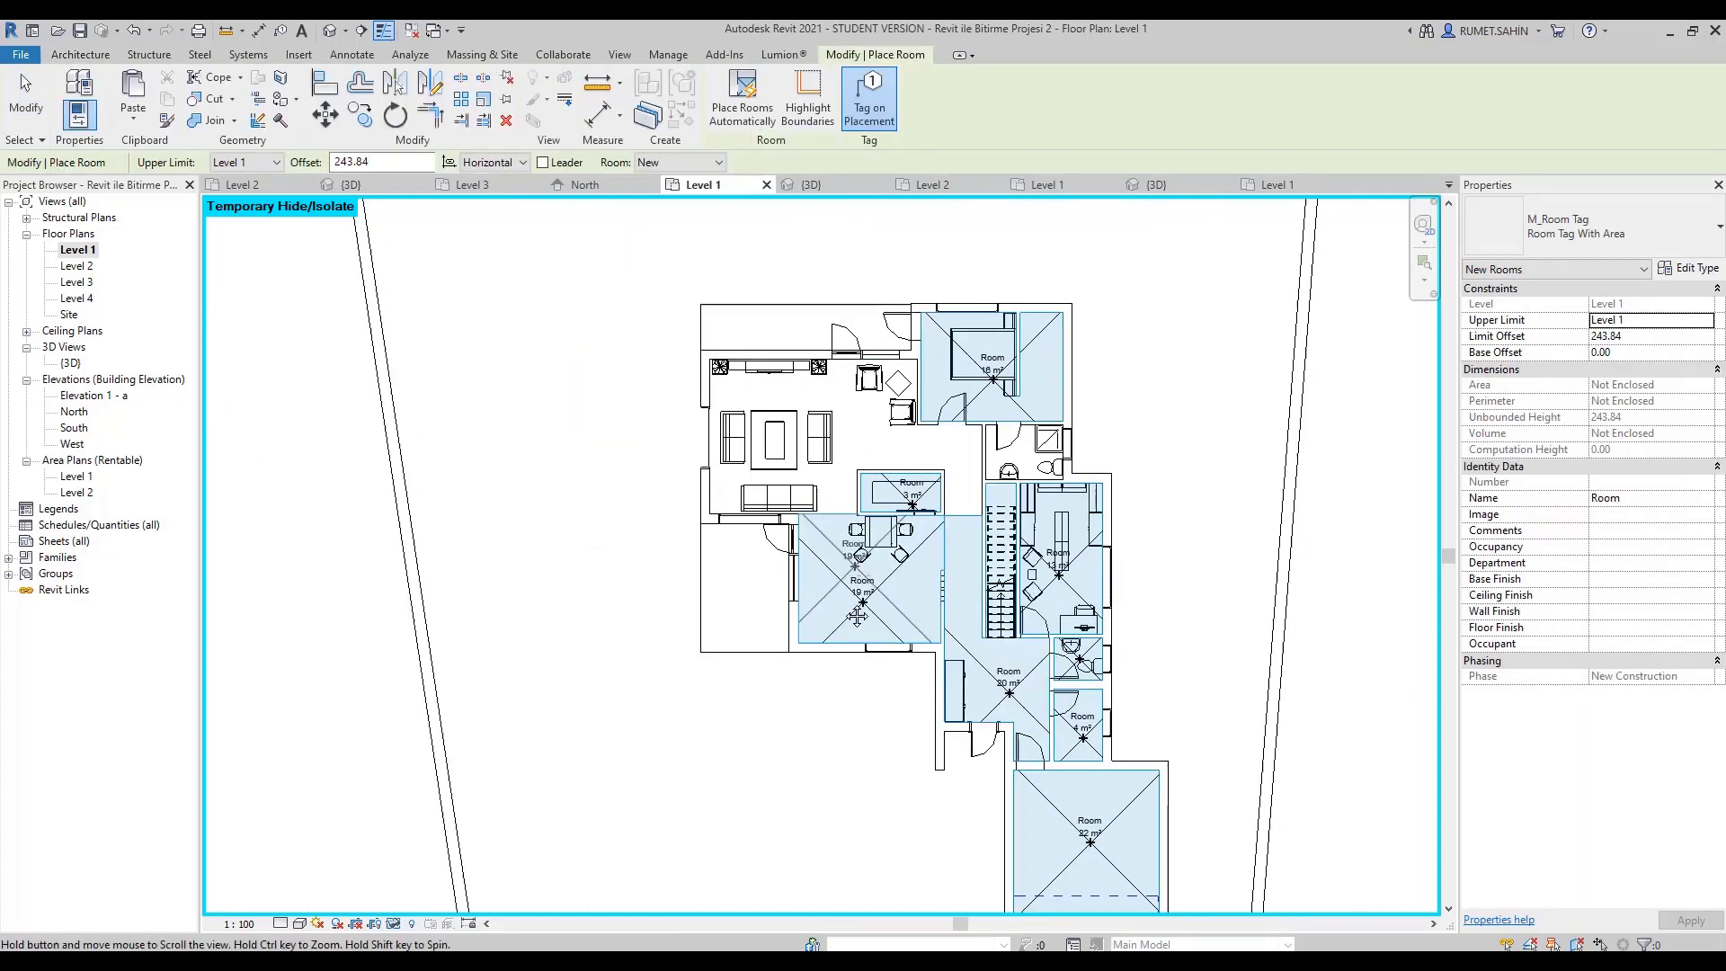
{"action": "scroll", "coordinate": [845, 506], "scroll_direction": "up", "scroll_amount": 1}
{"action": "scroll", "coordinate": [845, 506], "scroll_direction": "up", "scroll_amount": 1}
{"action": "left_click", "coordinate": [845, 506]}
{"action": "key", "text": "Escape"}
{"action": "key", "text": "Escape"}
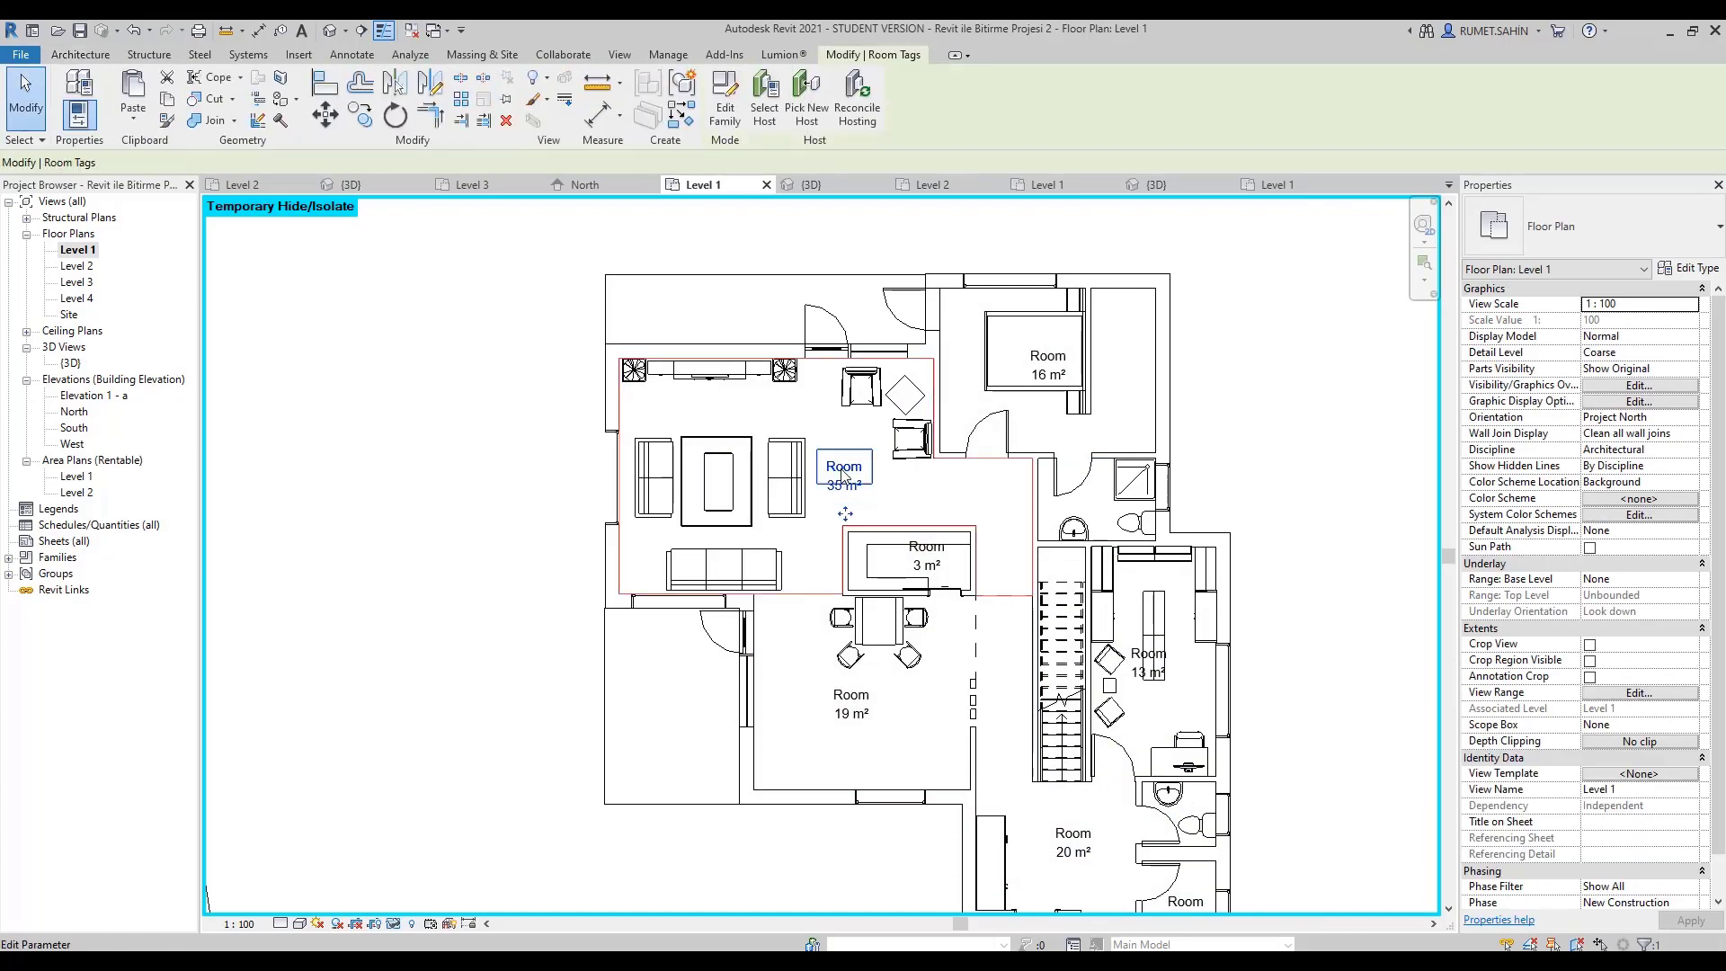
Rename the living, 19 m² and 3 m² room tags to Oturma Alanı, Mutfak and Kiler.
{"action": "double_click", "coordinate": [844, 467]}
{"action": "type", "text": "sa"}
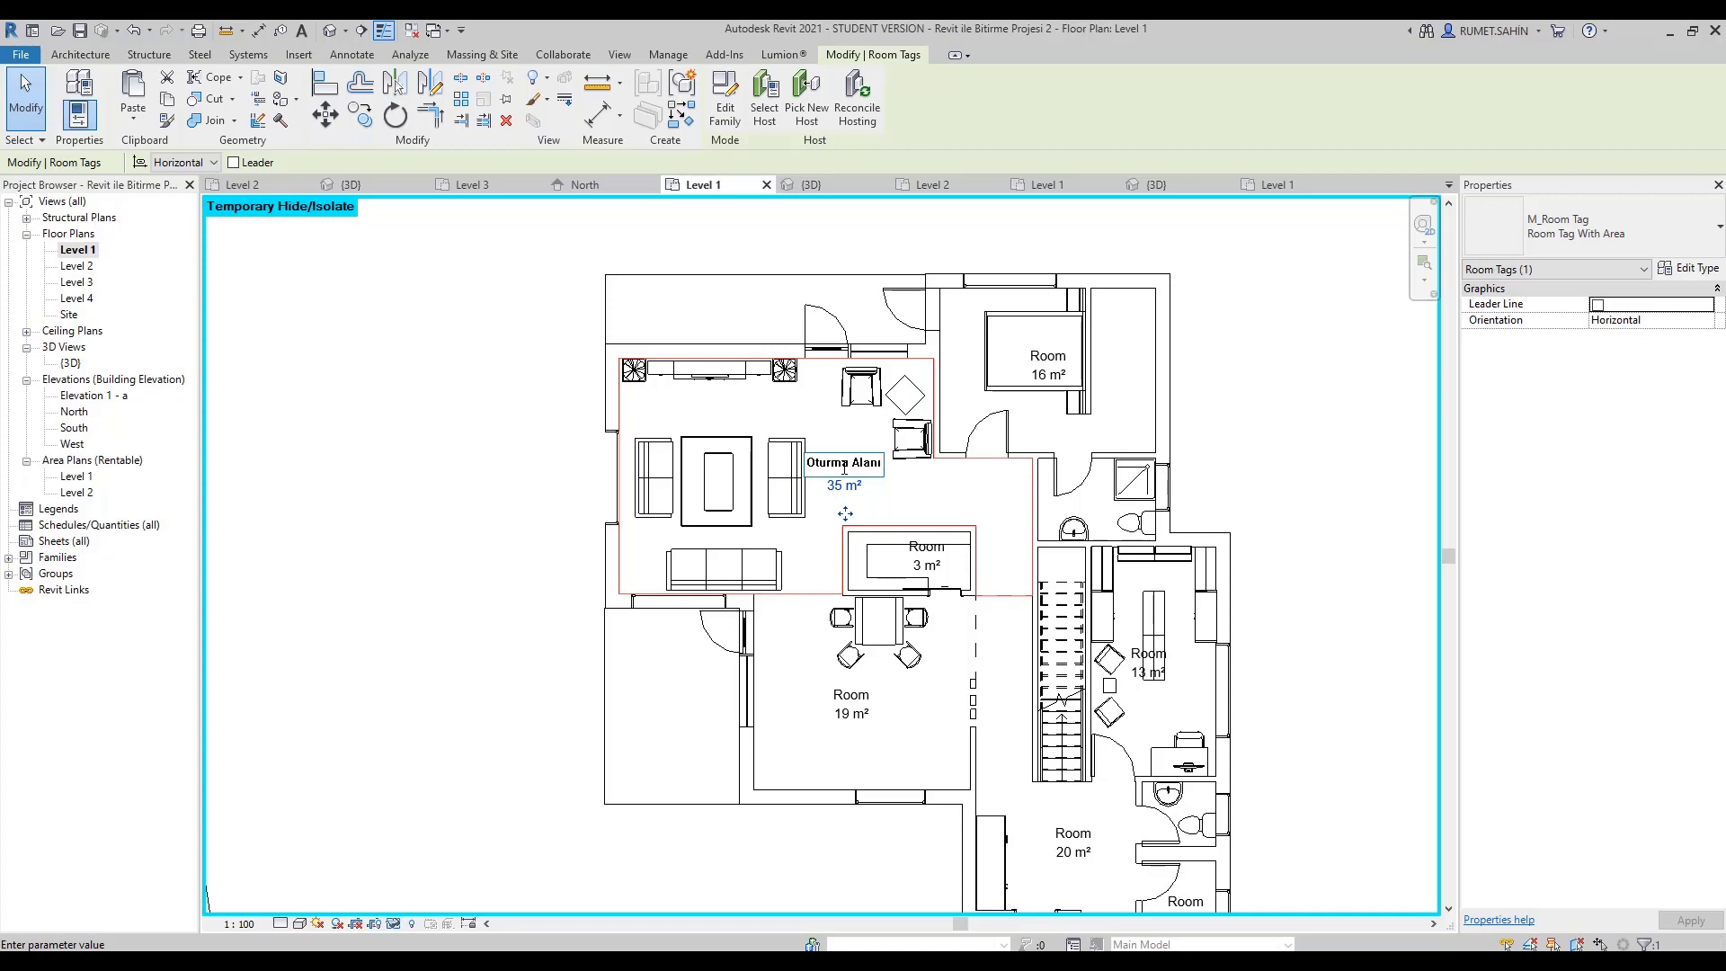
{"action": "double_click", "coordinate": [850, 694]}
{"action": "type", "text": "Mutfa"}
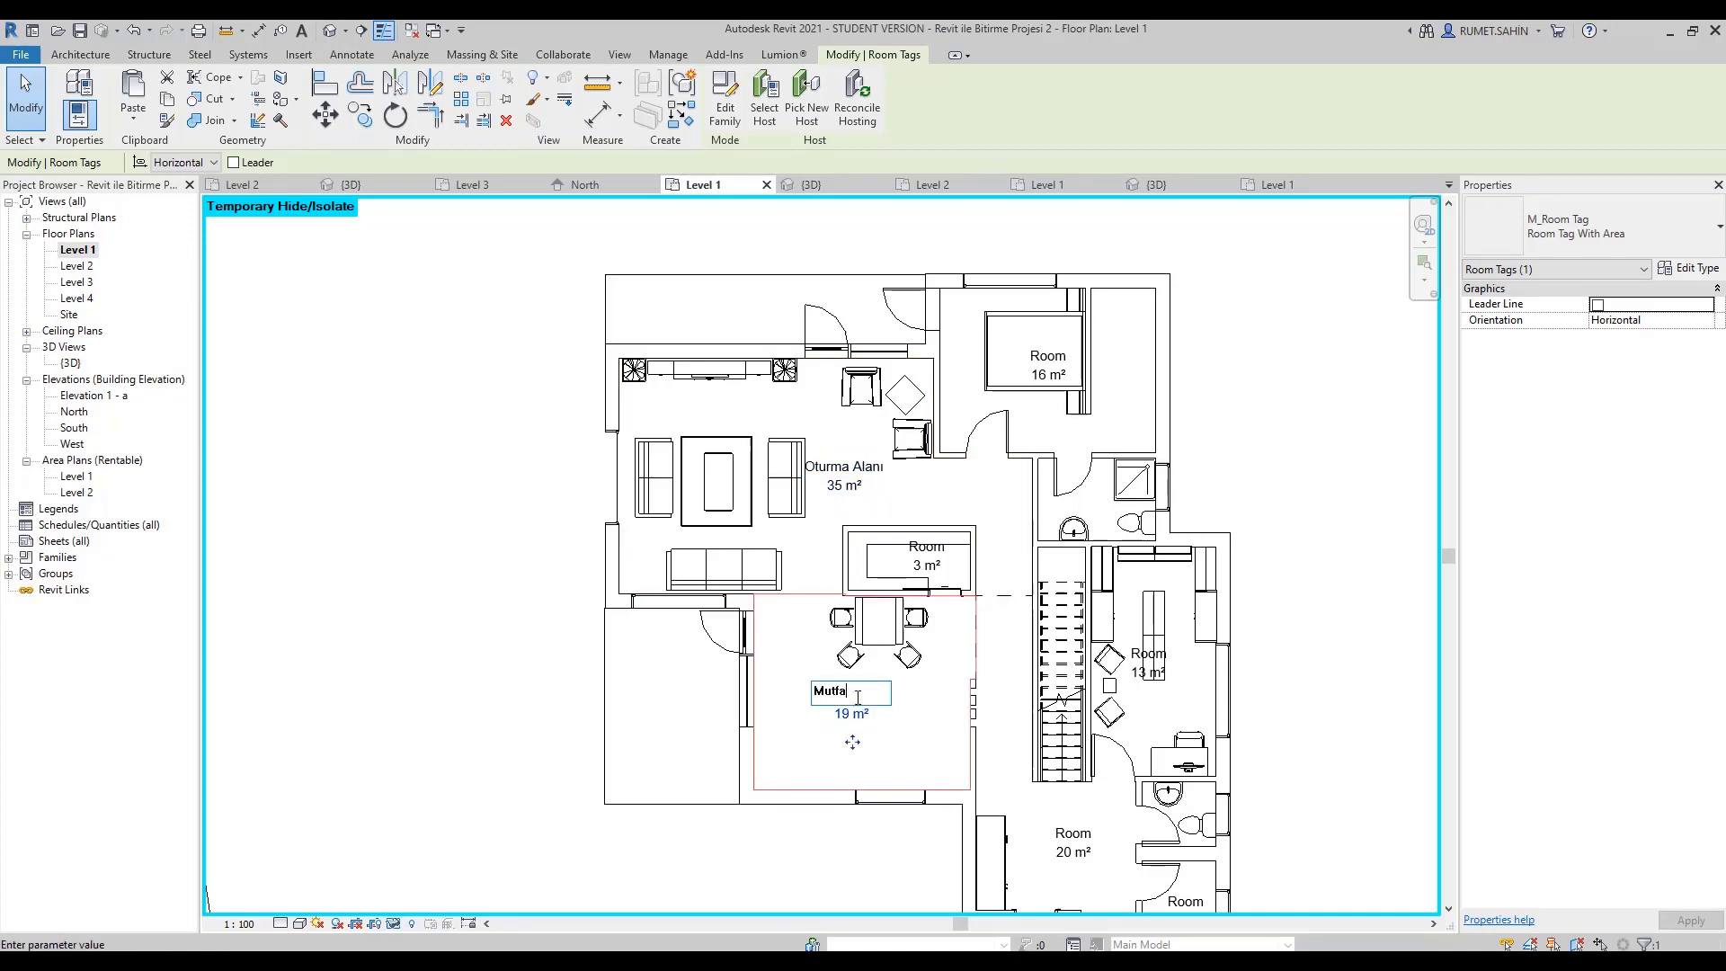
{"action": "type", "text": "k"}
{"action": "double_click", "coordinate": [932, 557]}
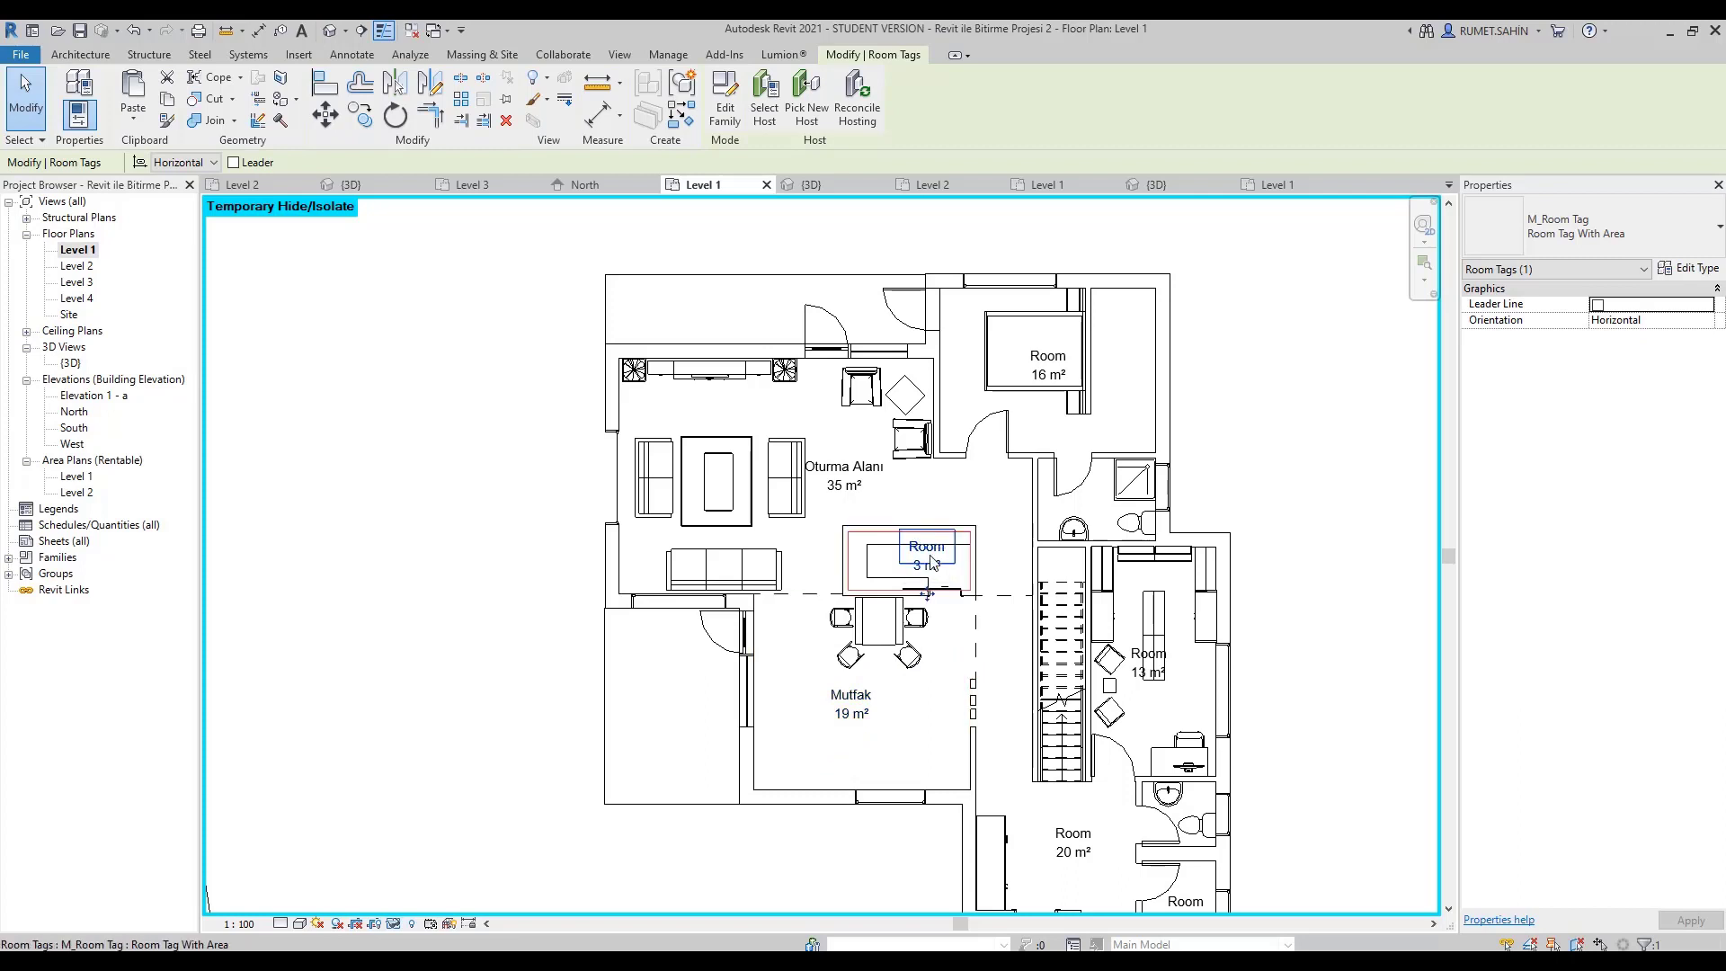
{"action": "type", "text": "Kiler"}
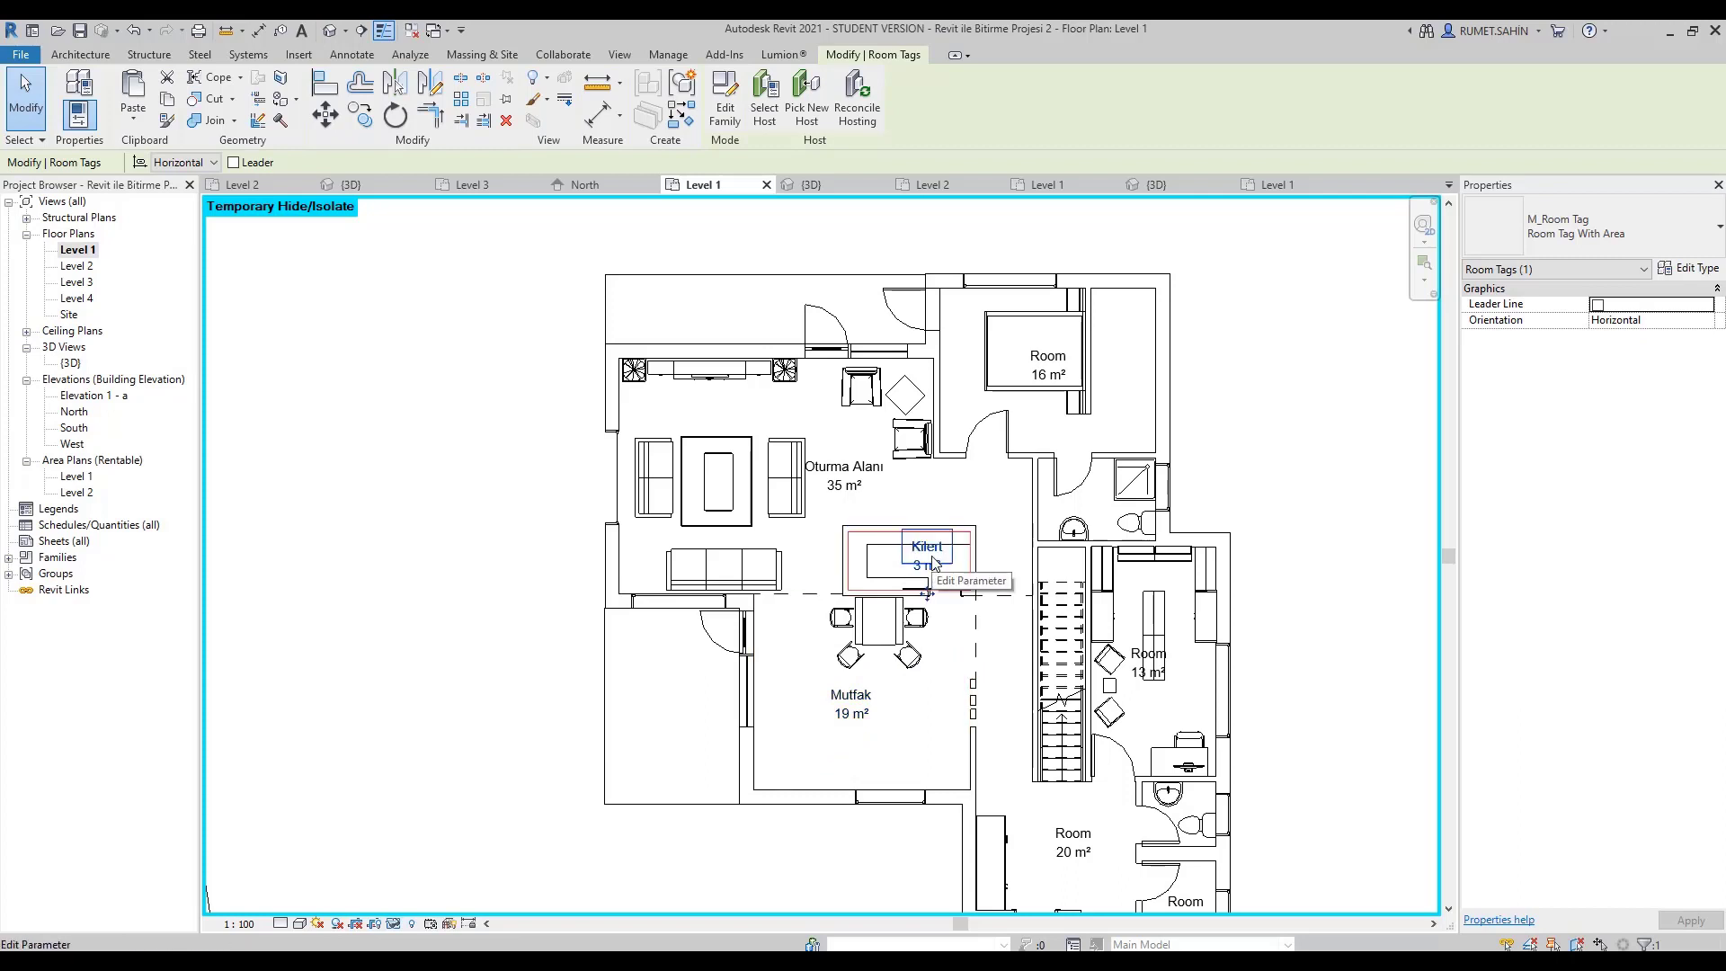
{"action": "double_click", "coordinate": [923, 541]}
{"action": "key", "text": "Return"}
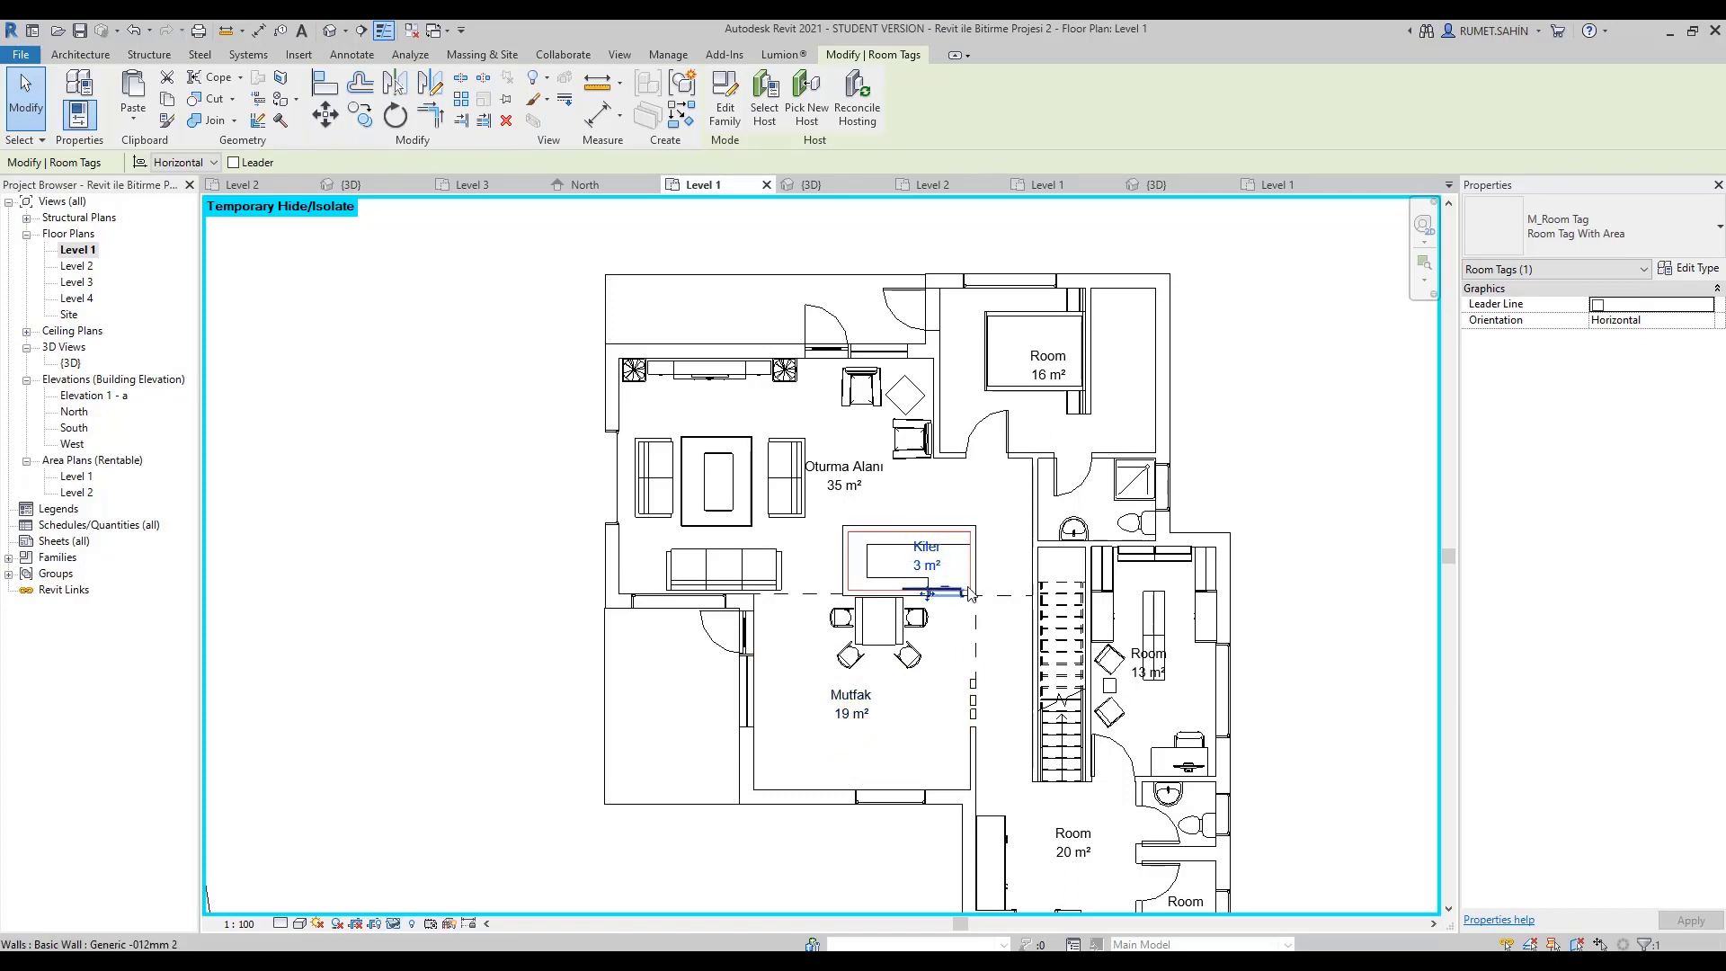
Rename the 16 m² room tag to Yatak Odası.
{"action": "scroll", "coordinate": [926, 584], "scroll_direction": "up", "scroll_amount": 1}
{"action": "left_click", "coordinate": [1097, 302]}
{"action": "type", "text": "Yatak"}
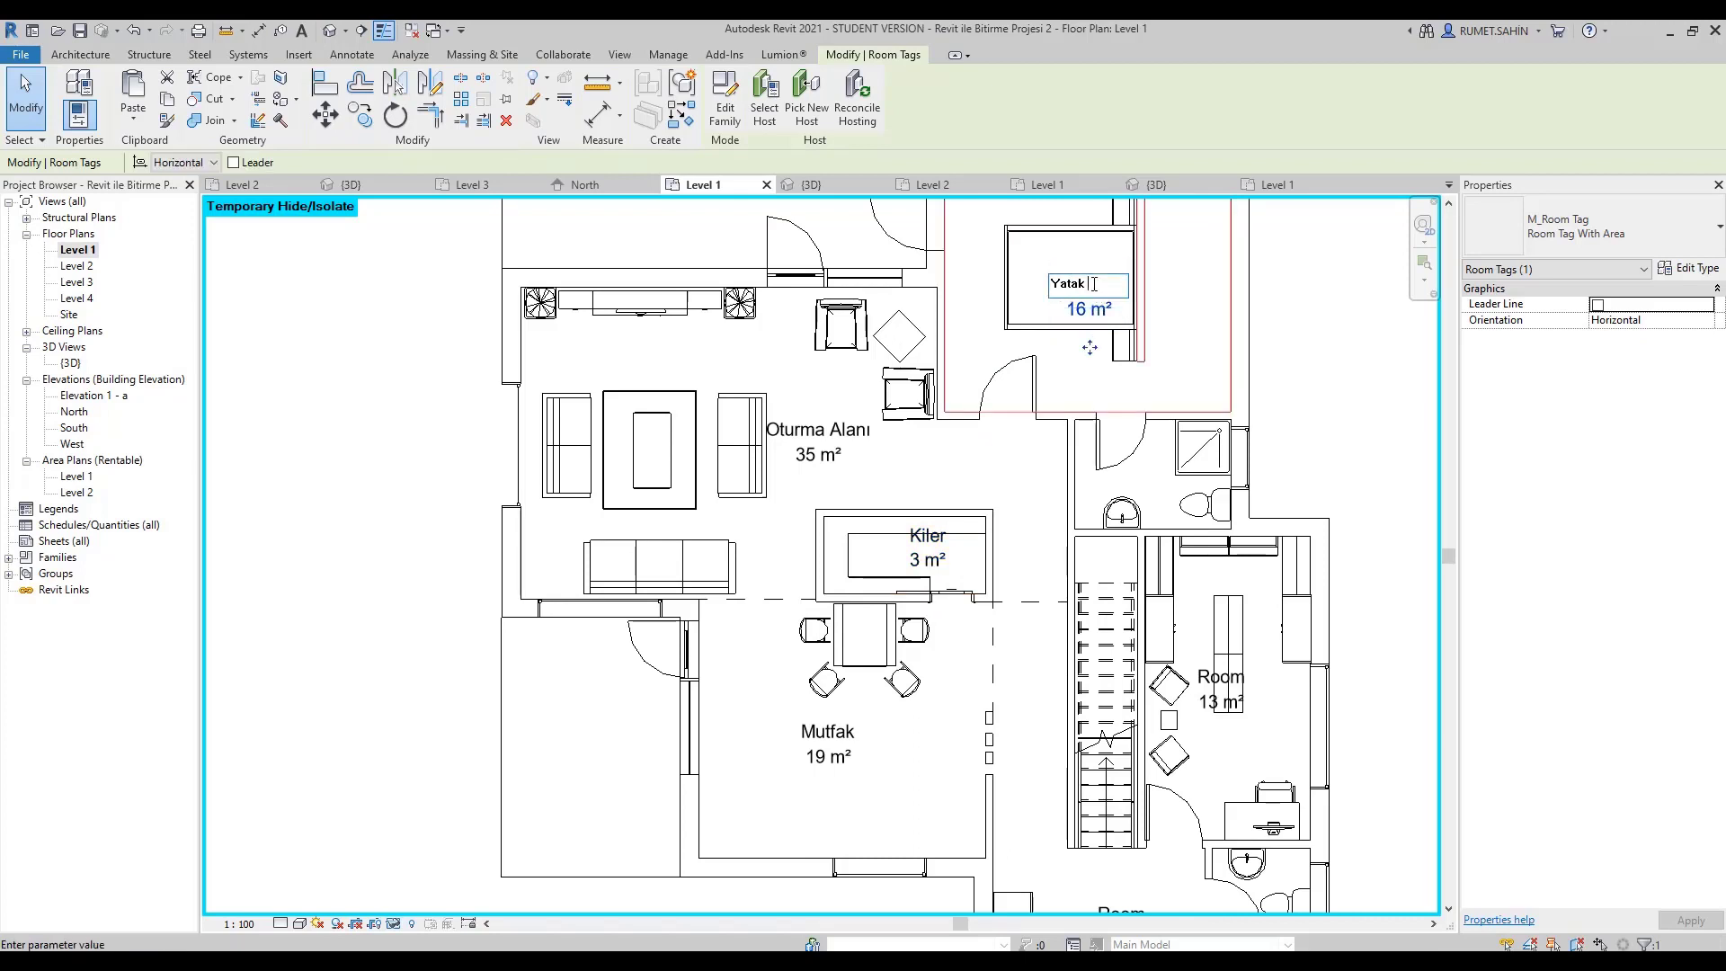
{"action": "type", "text": "Odası"}
{"action": "key", "text": "Return"}
{"action": "key", "text": "r"}
{"action": "key", "text": "m"}
{"action": "scroll", "coordinate": [1180, 524], "scroll_direction": "up", "scroll_amount": 1}
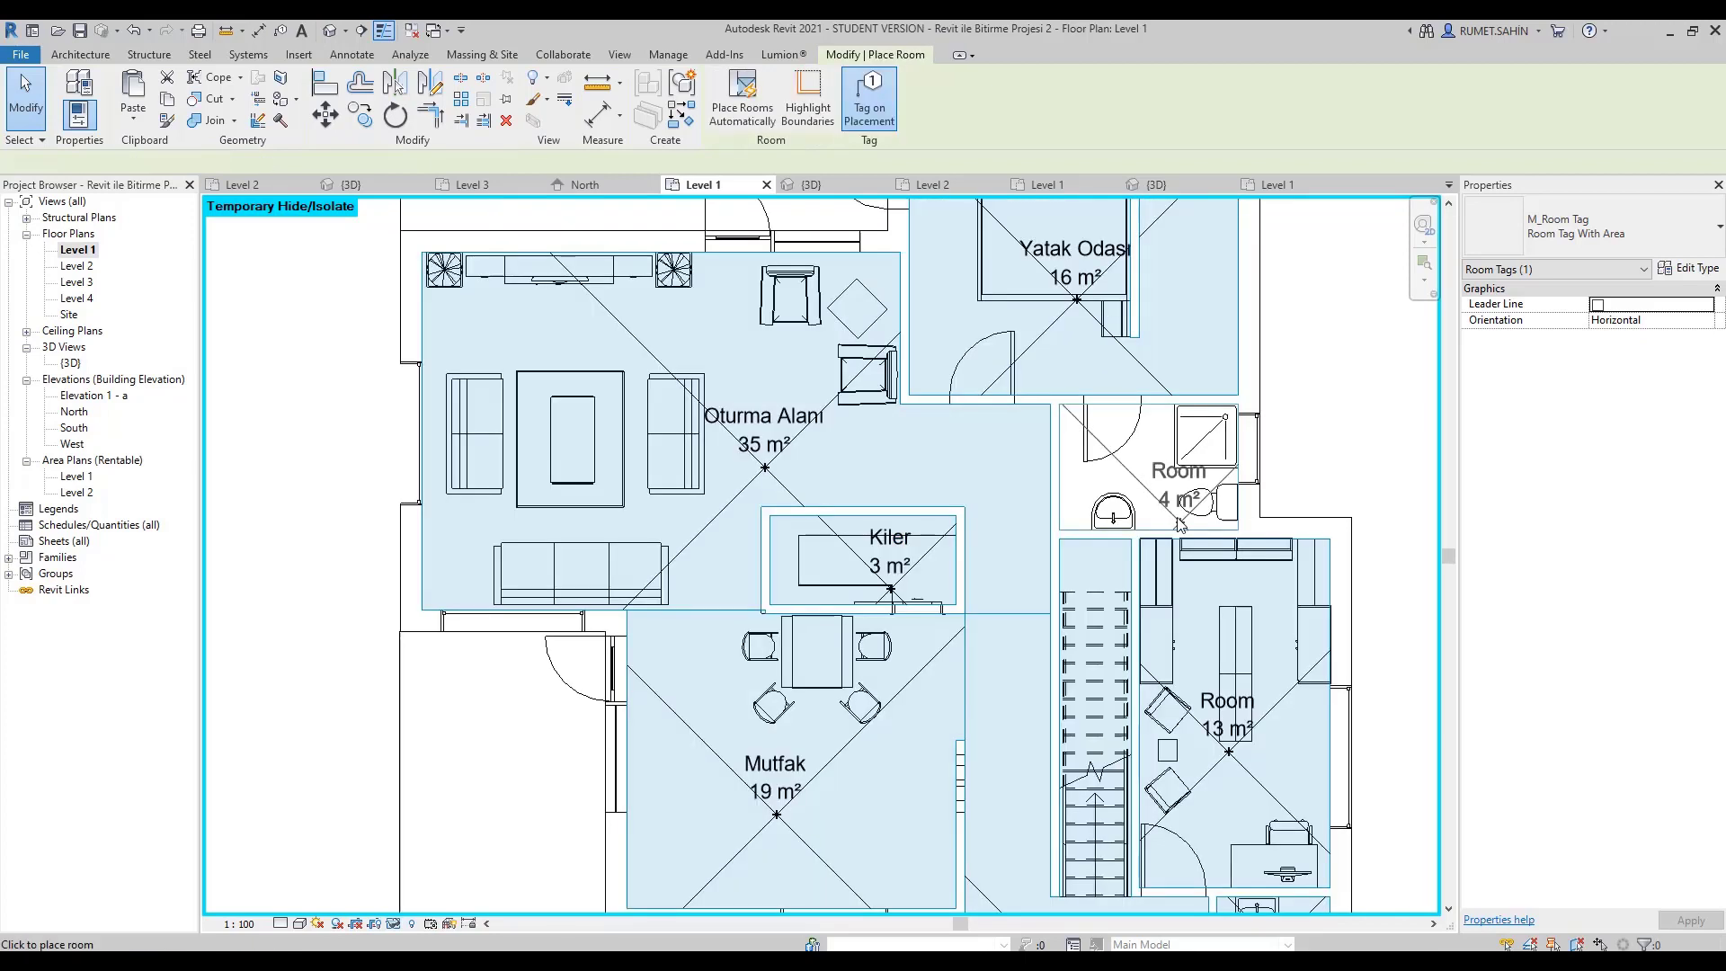
{"action": "key", "text": "Escape"}
{"action": "key", "text": "Escape"}
Rename the 4 m² room tag to Banyo.
{"action": "left_click", "coordinate": [1141, 462]}
{"action": "left_click", "coordinate": [1128, 445]}
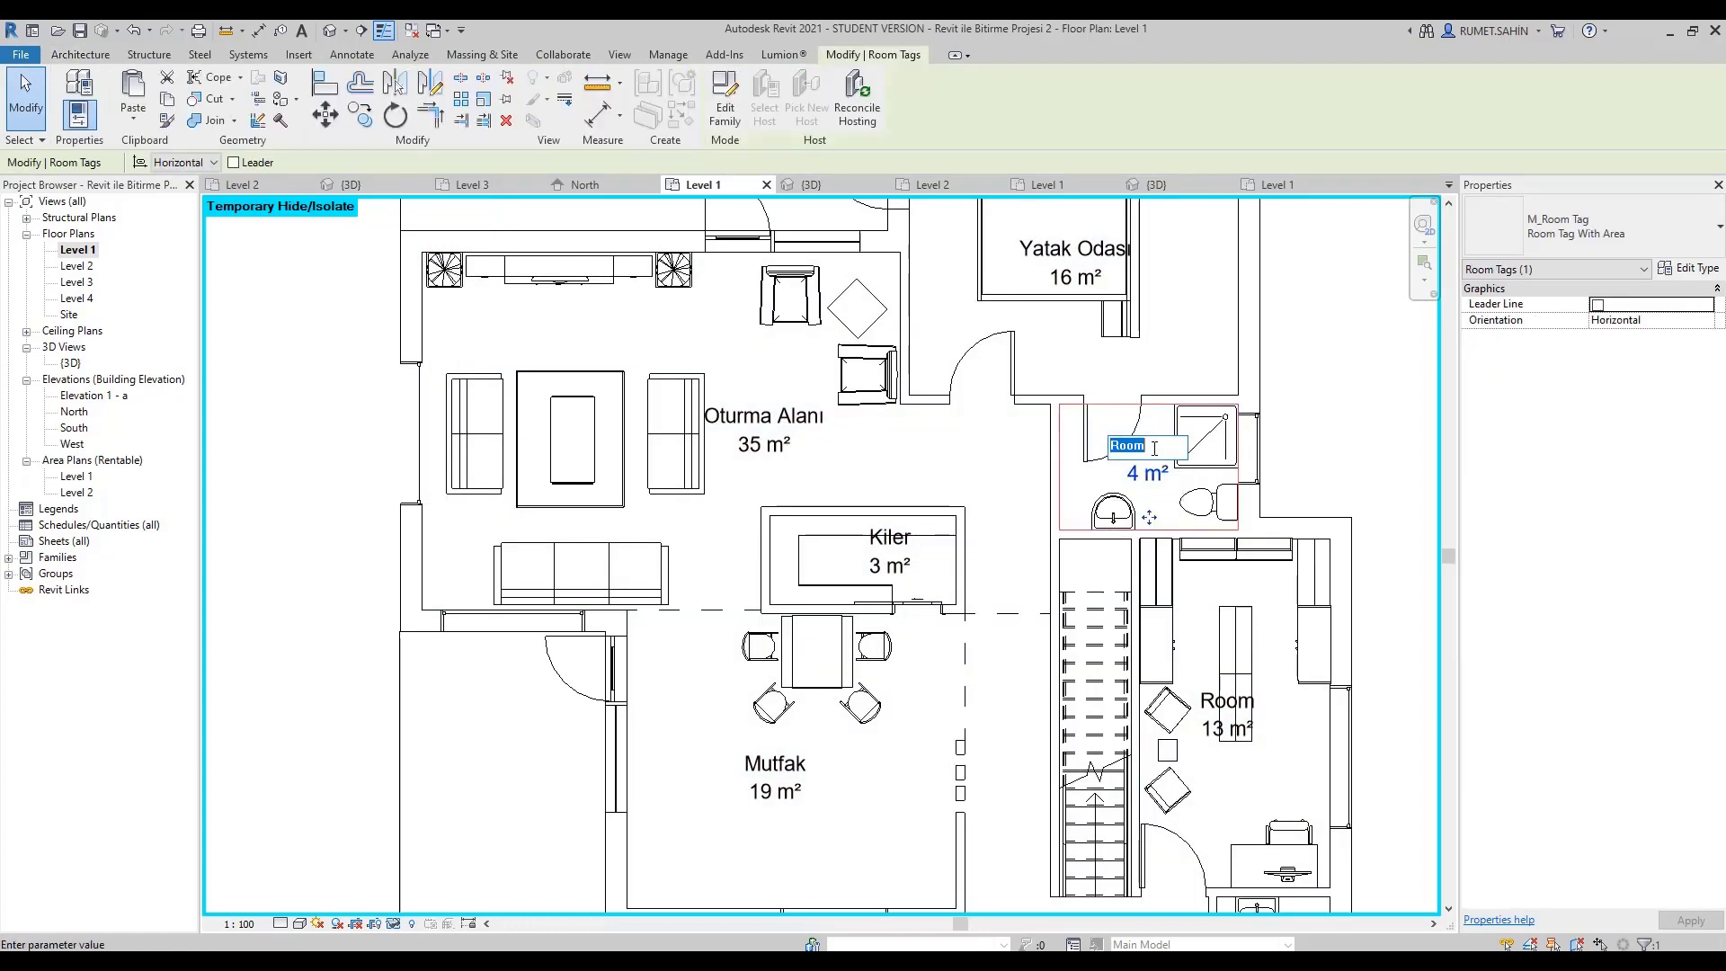
{"action": "type", "text": "banyo"}
{"action": "type", "text": "NYO"}
{"action": "key", "text": "Return"}
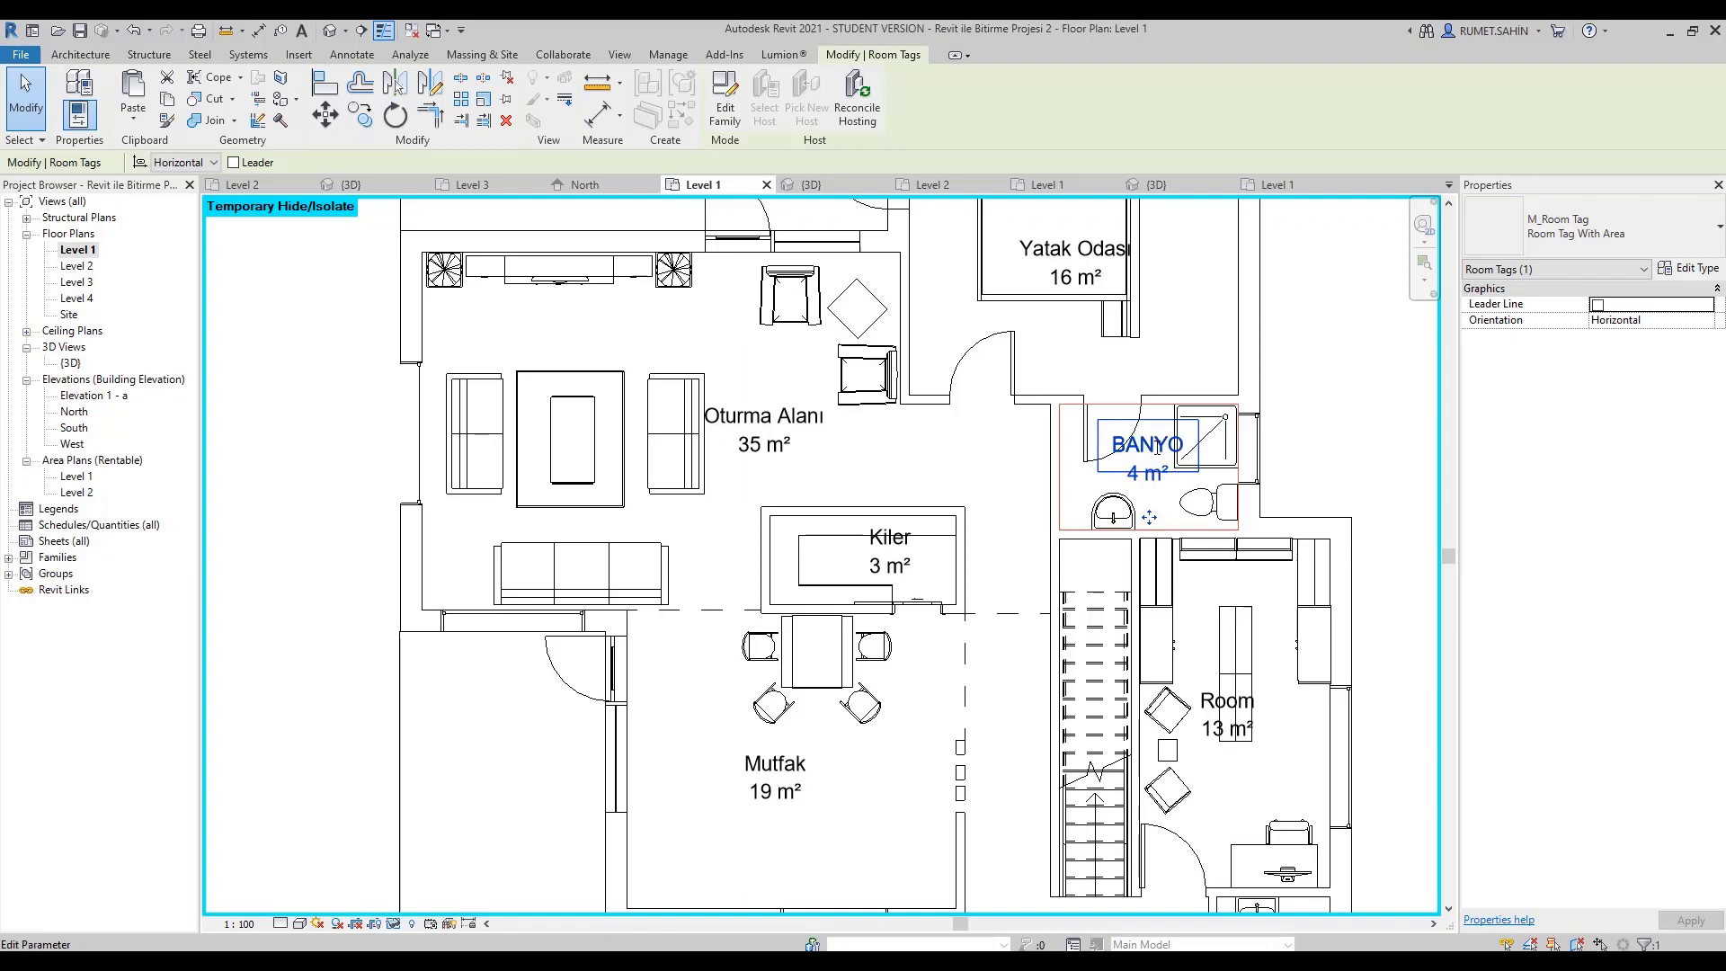
{"action": "left_click", "coordinate": [1119, 446]}
{"action": "type", "text": "BA"}
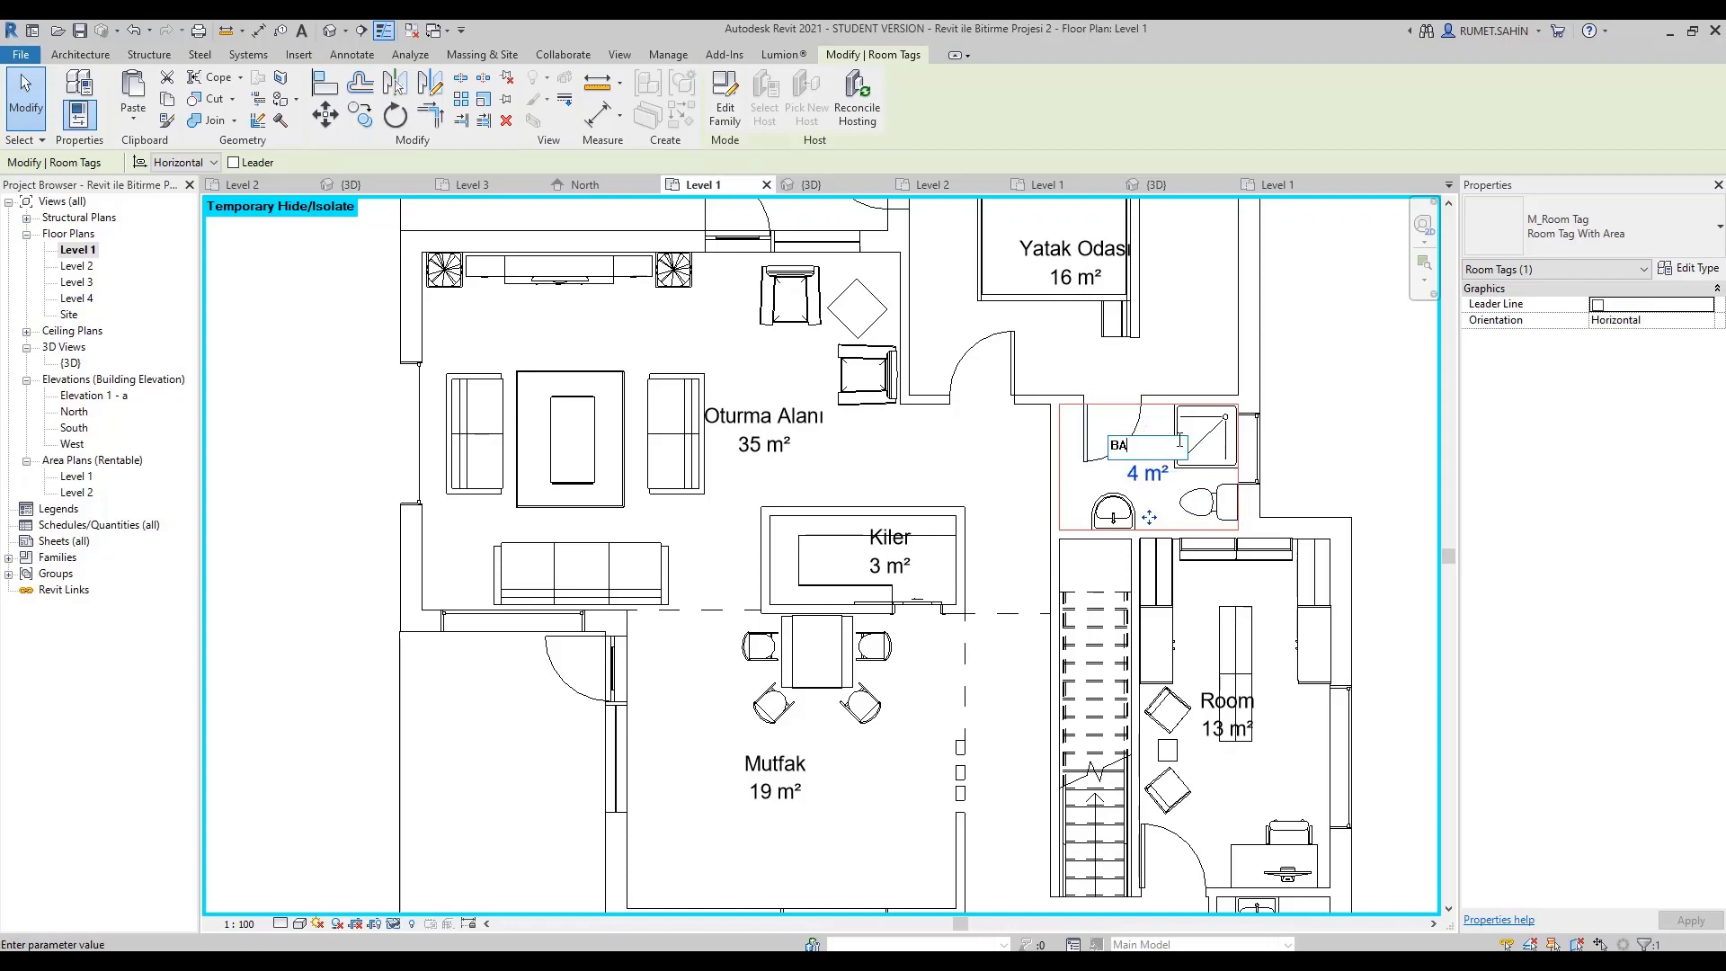
{"action": "type", "text": "nyo"}
{"action": "key", "text": "Return"}
Rename the 13 m² room tag to Çalışma Odası.
{"action": "middle_click_drag", "start_coordinate": [1164, 705], "coordinate": [1088, 490]}
{"action": "scroll", "coordinate": [1087, 490], "scroll_direction": "up", "scroll_amount": 2}
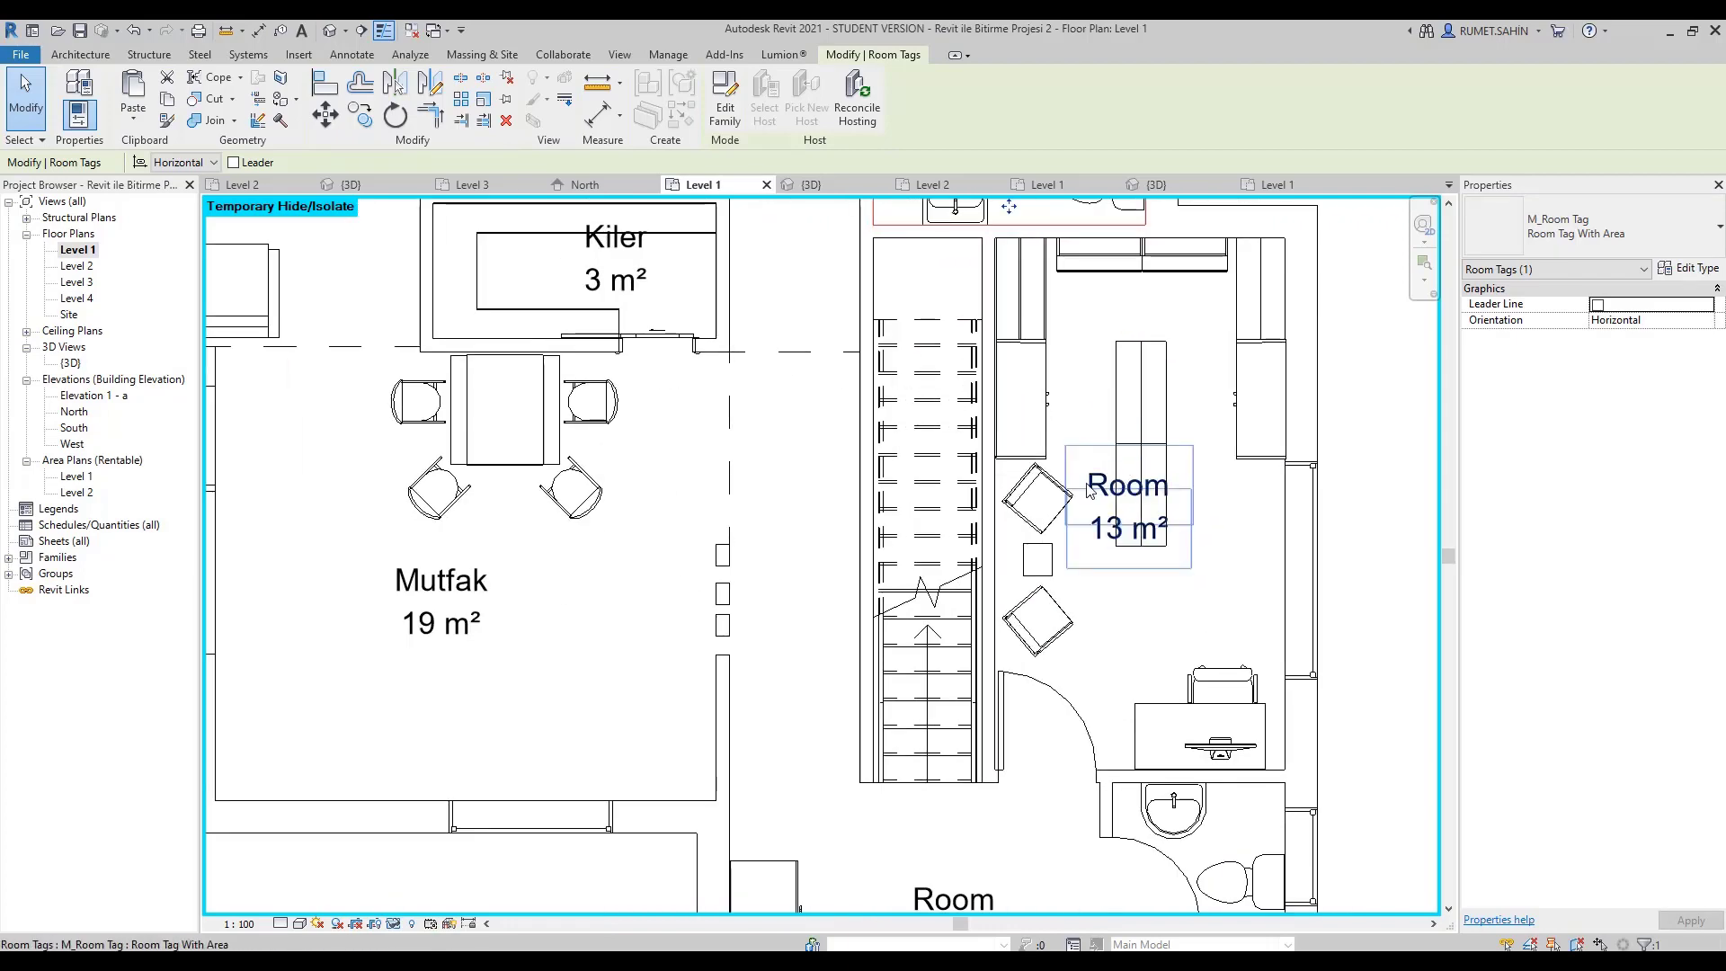
{"action": "left_click", "coordinate": [1090, 490]}
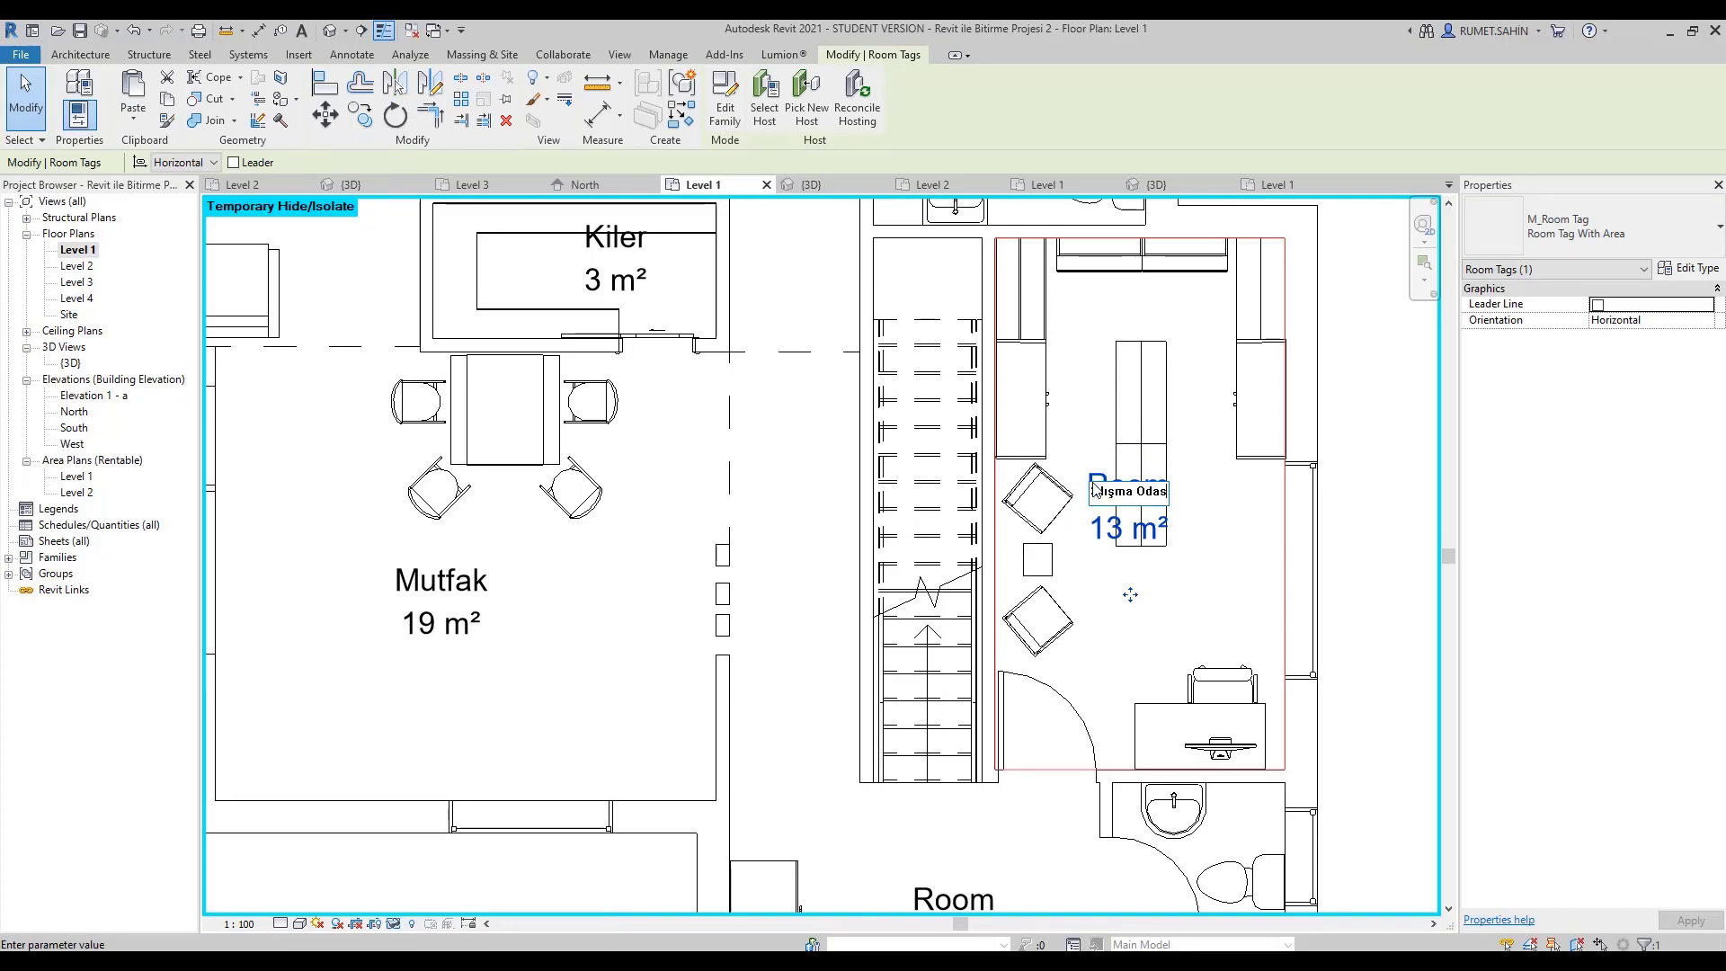
{"action": "key", "text": "Return"}
{"action": "scroll", "coordinate": [1094, 490], "scroll_direction": "down", "scroll_amount": 2}
{"action": "middle_click_drag", "start_coordinate": [1105, 719], "coordinate": [1105, 539]}
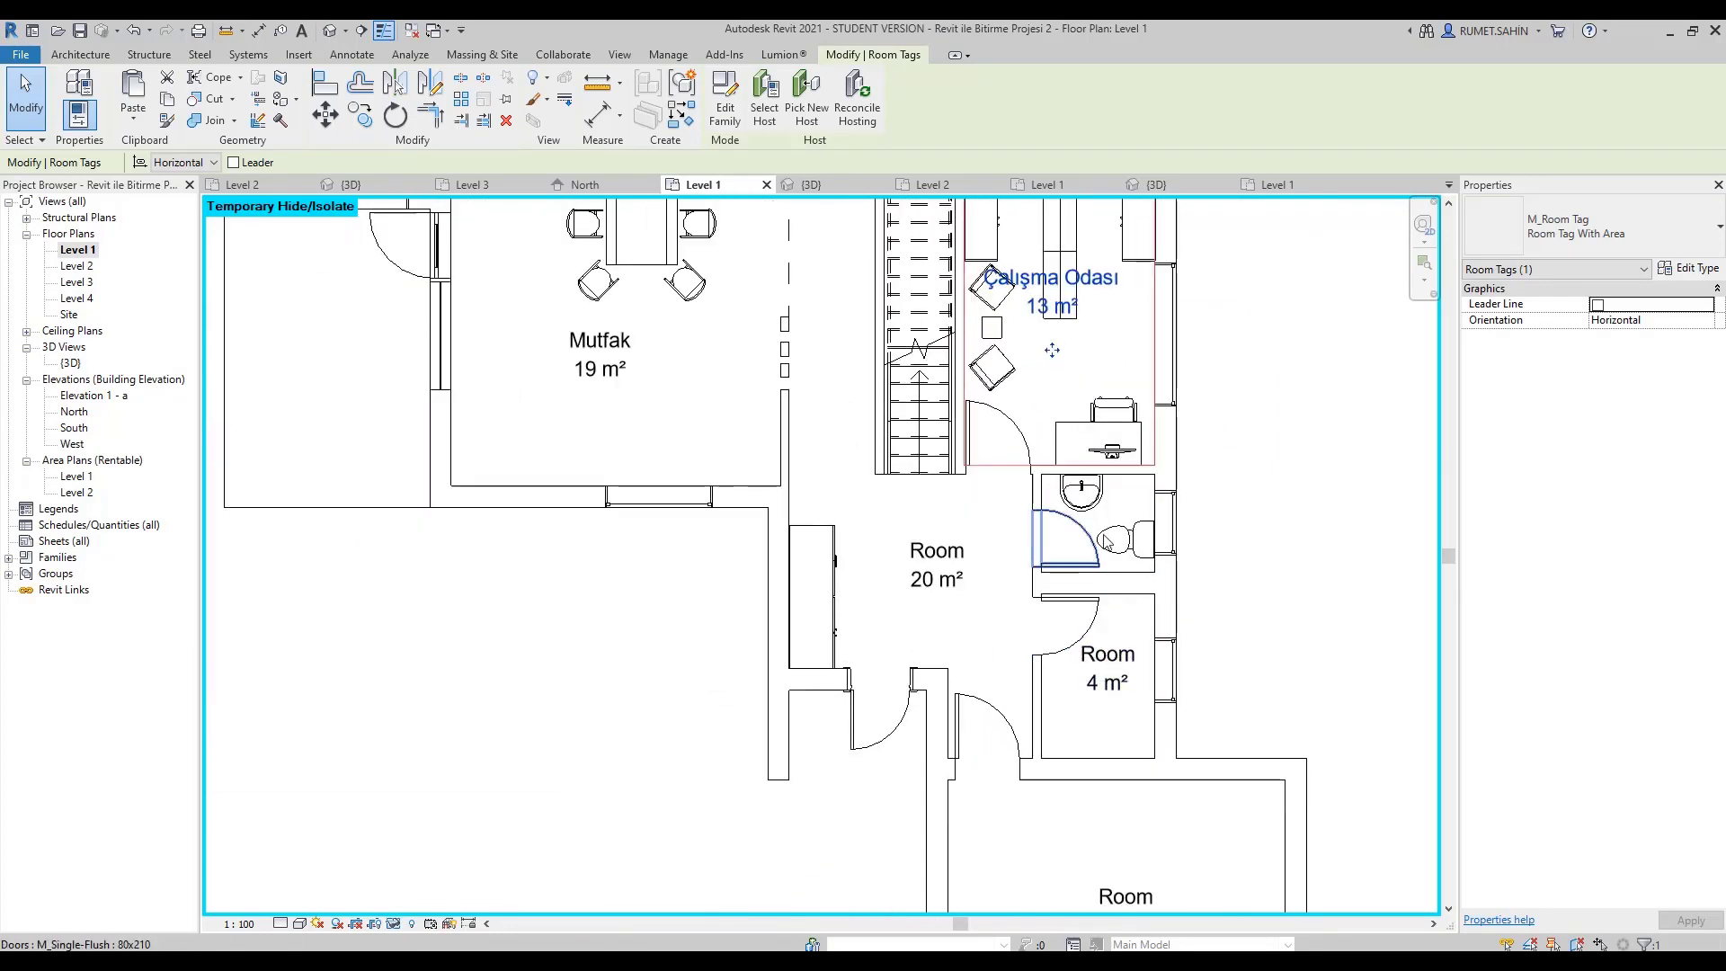
{"action": "key", "text": "r"}
{"action": "key", "text": "m"}
{"action": "scroll", "coordinate": [1107, 539], "scroll_direction": "up", "scroll_amount": 2}
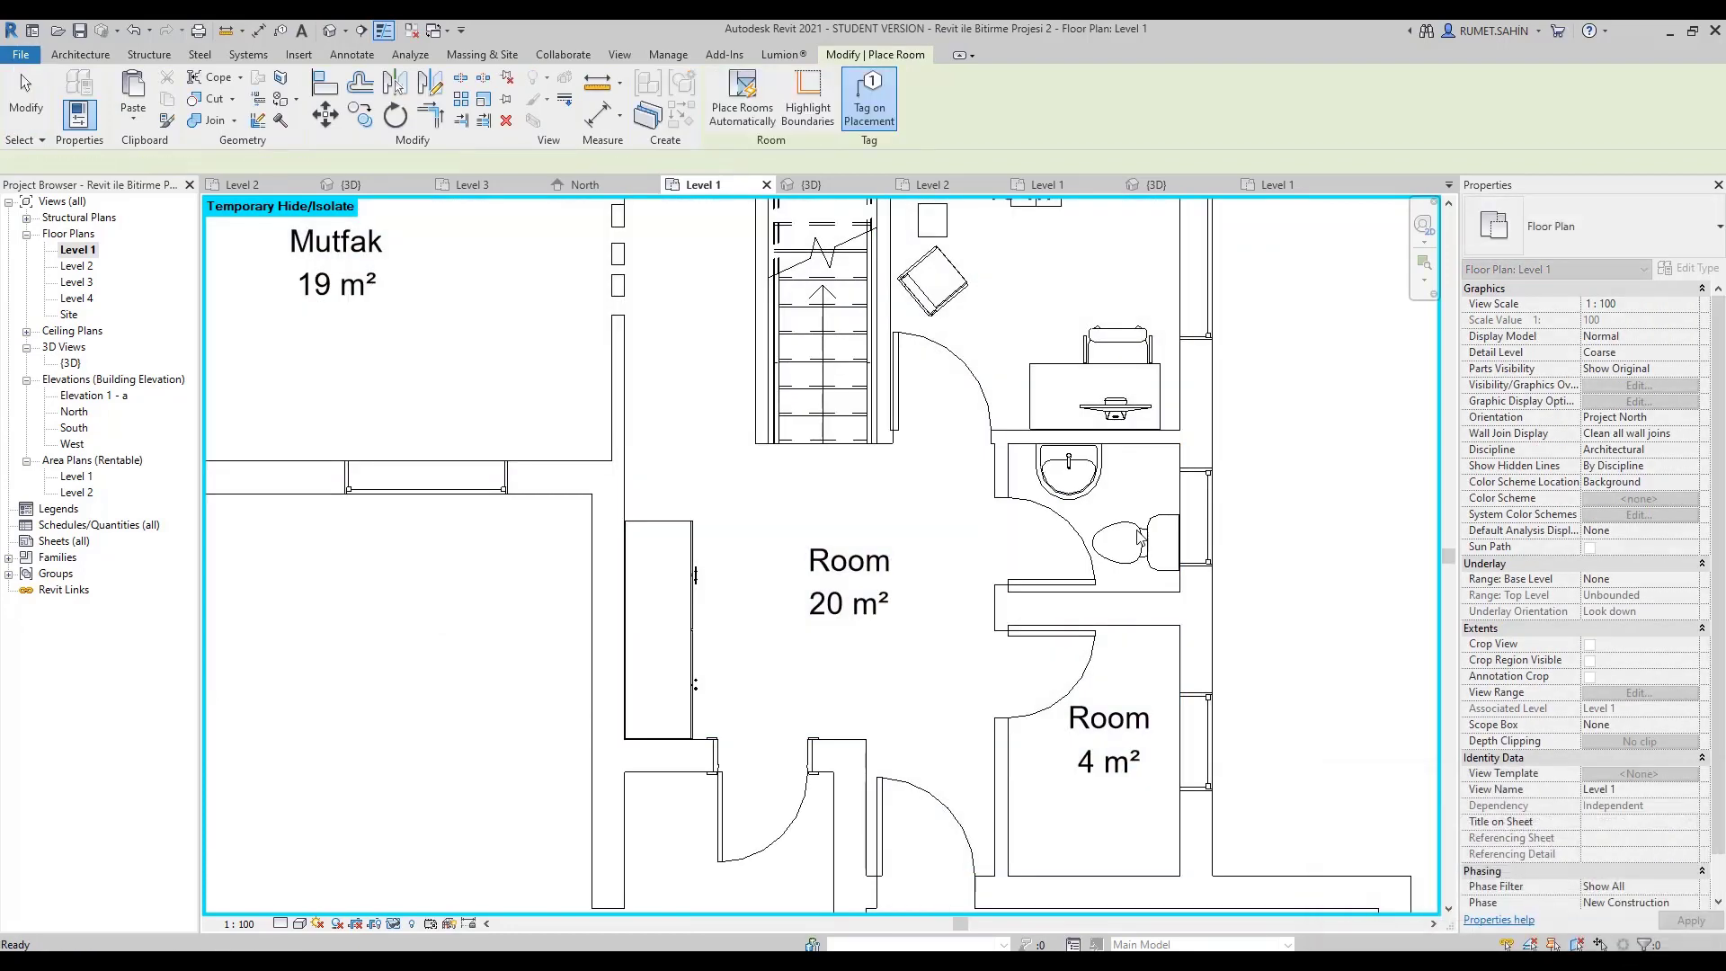
Place a room in the WC and name the 4 m² room tag Boiler.
{"action": "left_click", "coordinate": [1135, 540]}
{"action": "key", "text": "r"}
{"action": "key", "text": "t"}
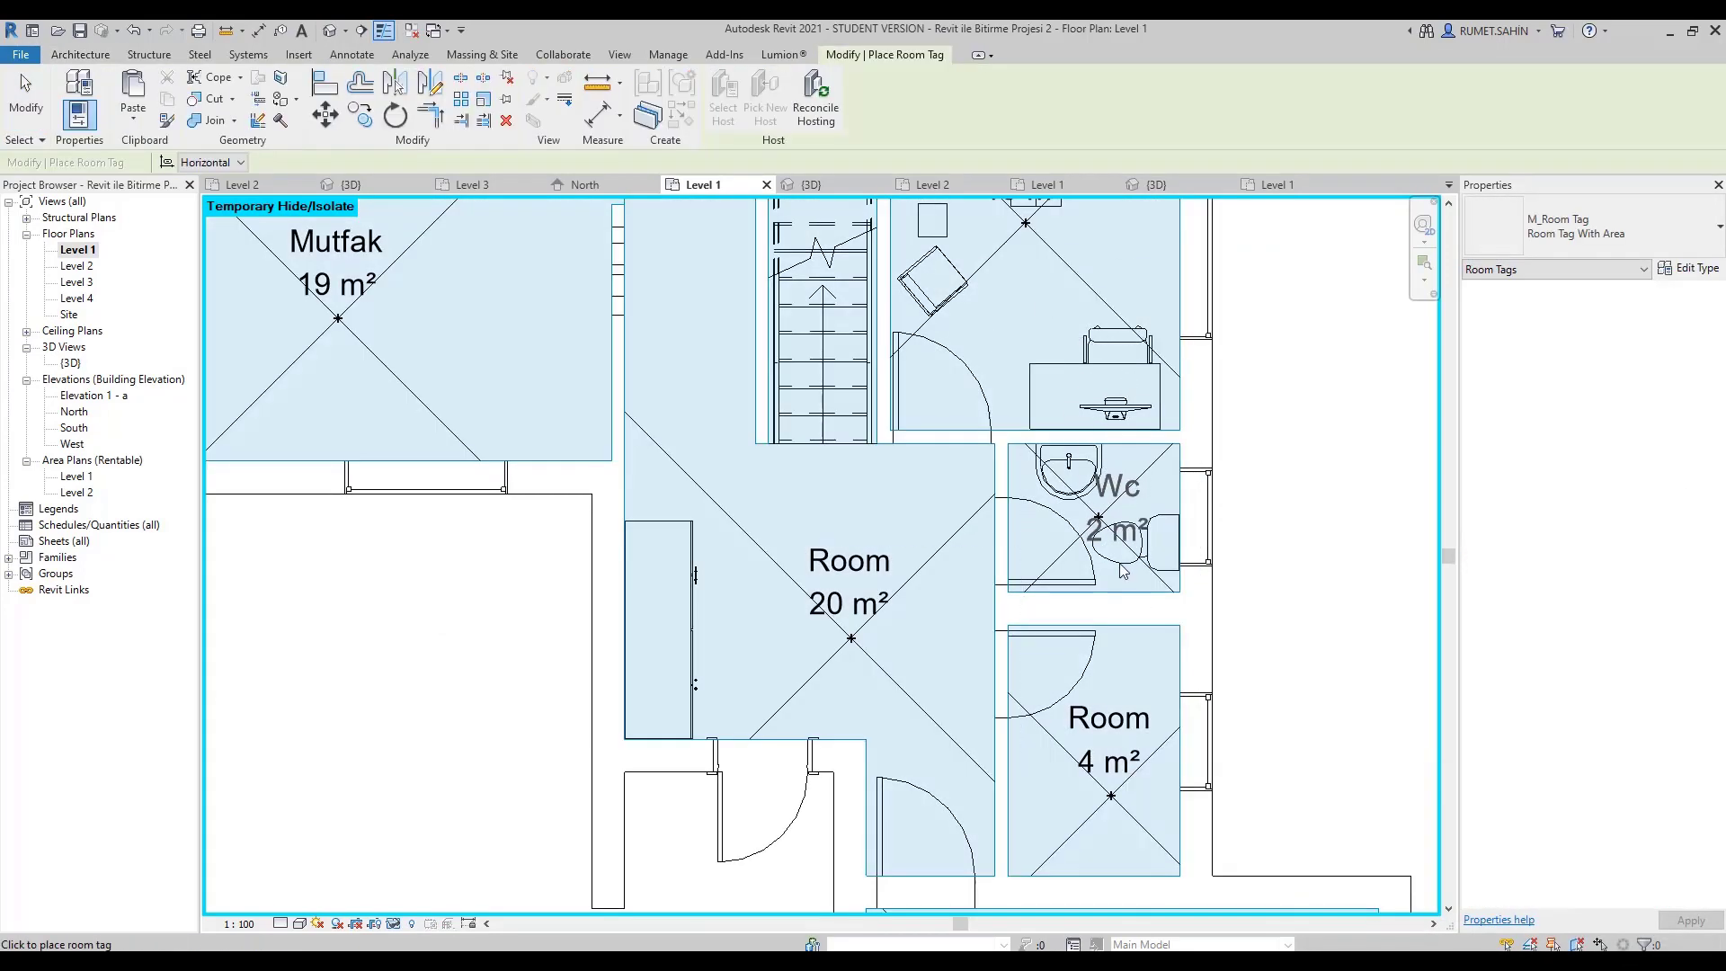
{"action": "key", "text": "Escape"}
{"action": "double_click", "coordinate": [1118, 722]}
{"action": "type", "text": "Boiler"}
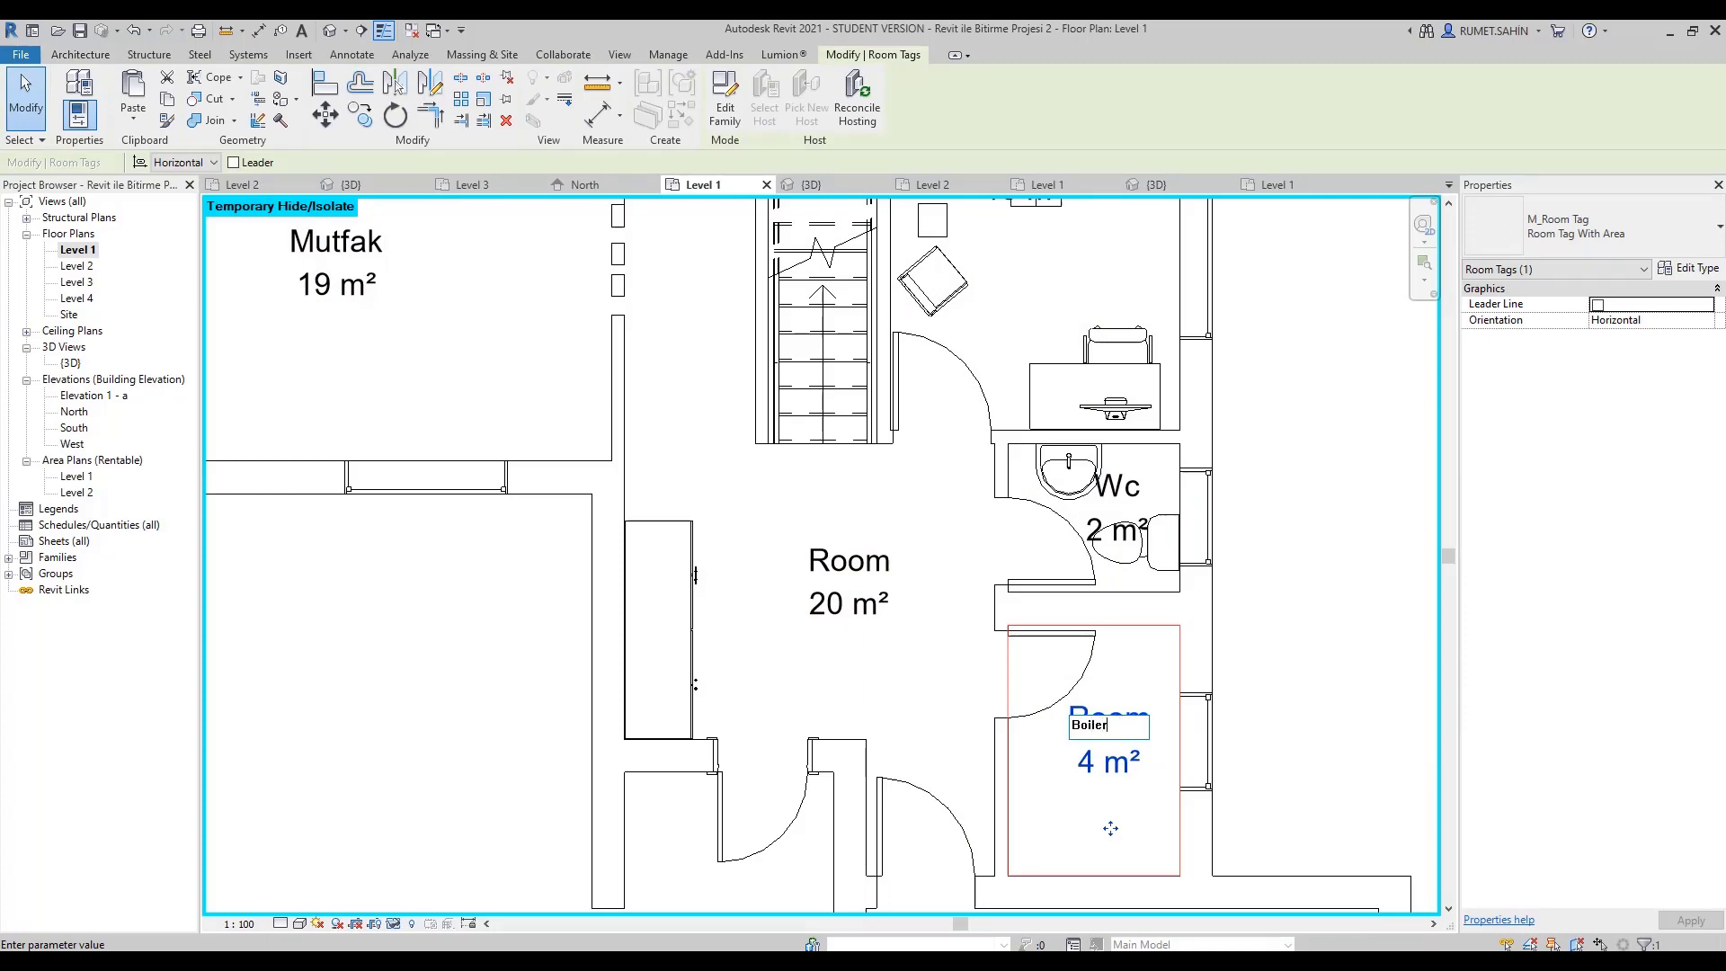
{"action": "key", "text": "Return"}
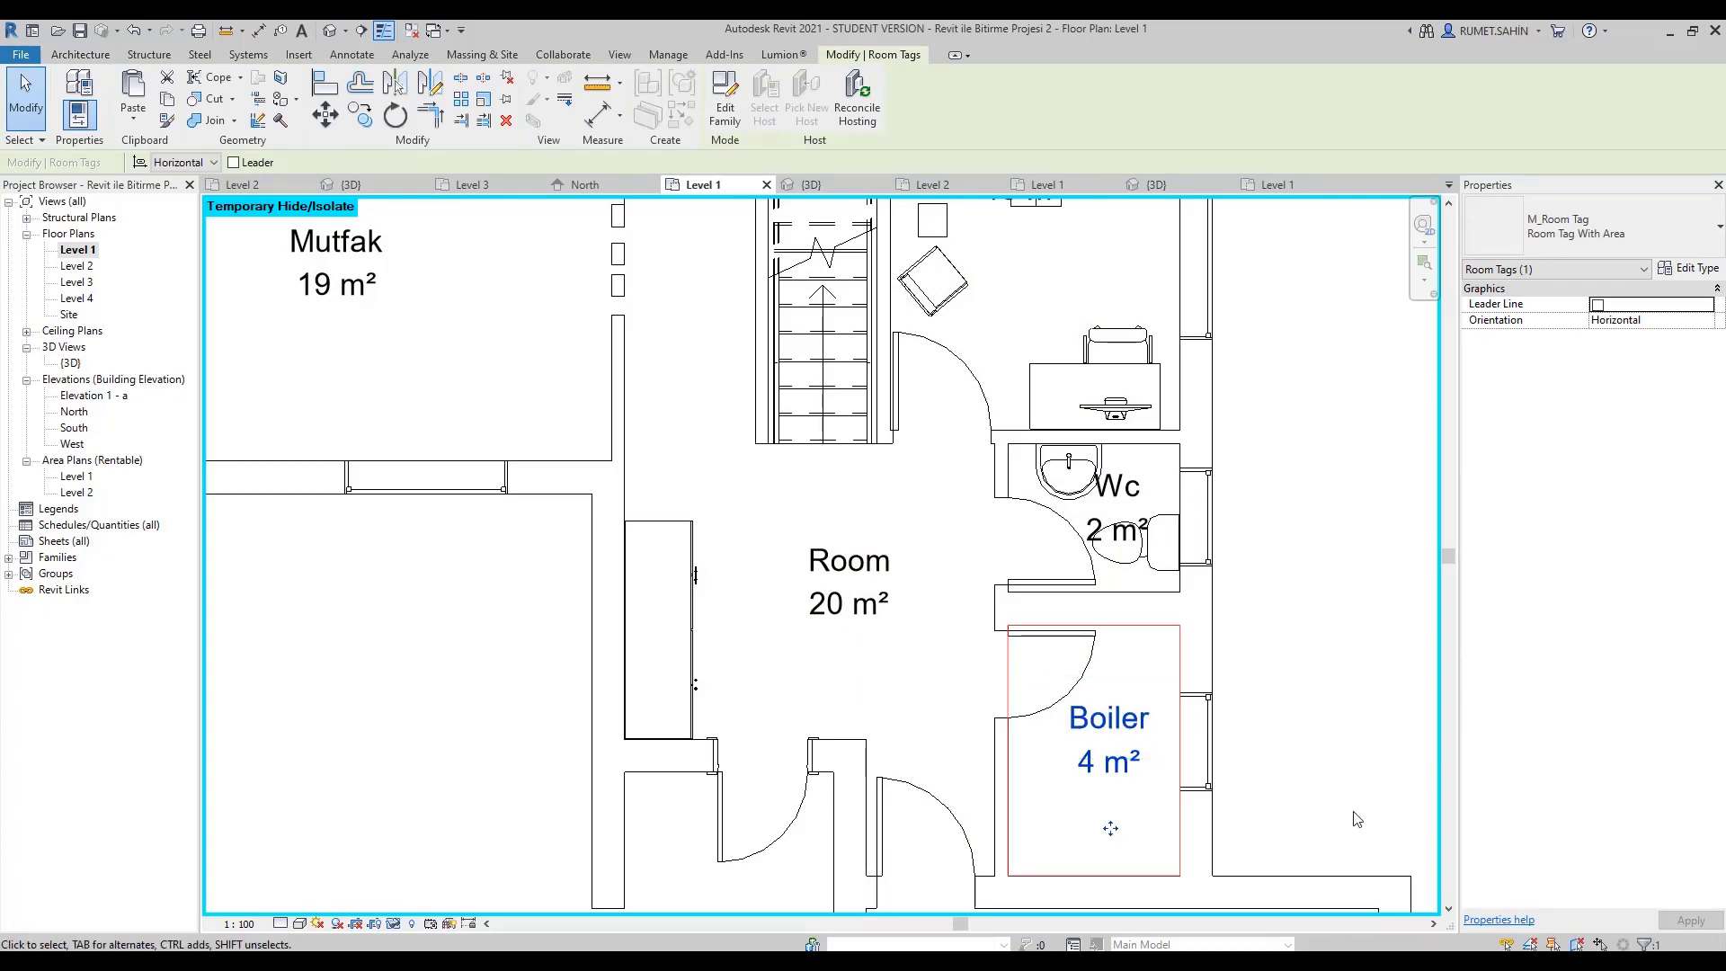
{"action": "scroll", "coordinate": [1222, 512], "scroll_direction": "down", "scroll_amount": 3}
{"action": "scroll", "coordinate": [1222, 513], "scroll_direction": "up", "scroll_amount": 3}
Rename the 4 m² room tag from Boiler to Isıtma/Soğutma.
{"action": "double_click", "coordinate": [1134, 652]}
{"action": "left_click", "coordinate": [1109, 410]}
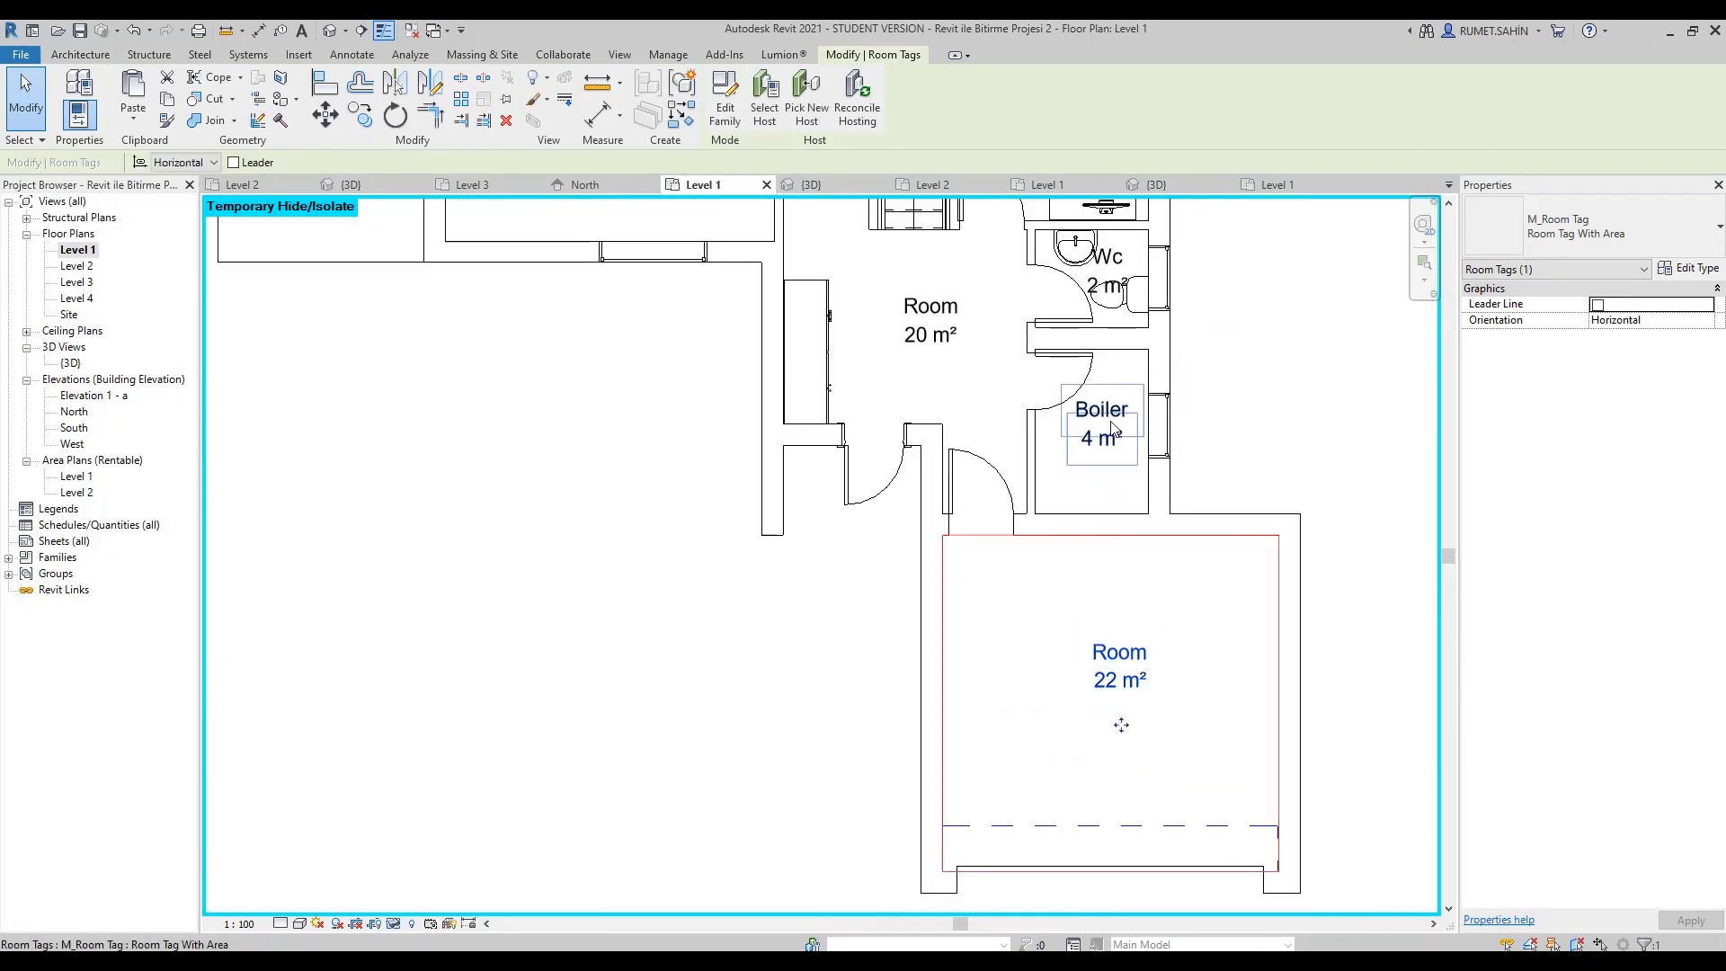
{"action": "double_click", "coordinate": [1108, 410]}
{"action": "type", "text": "ekan"}
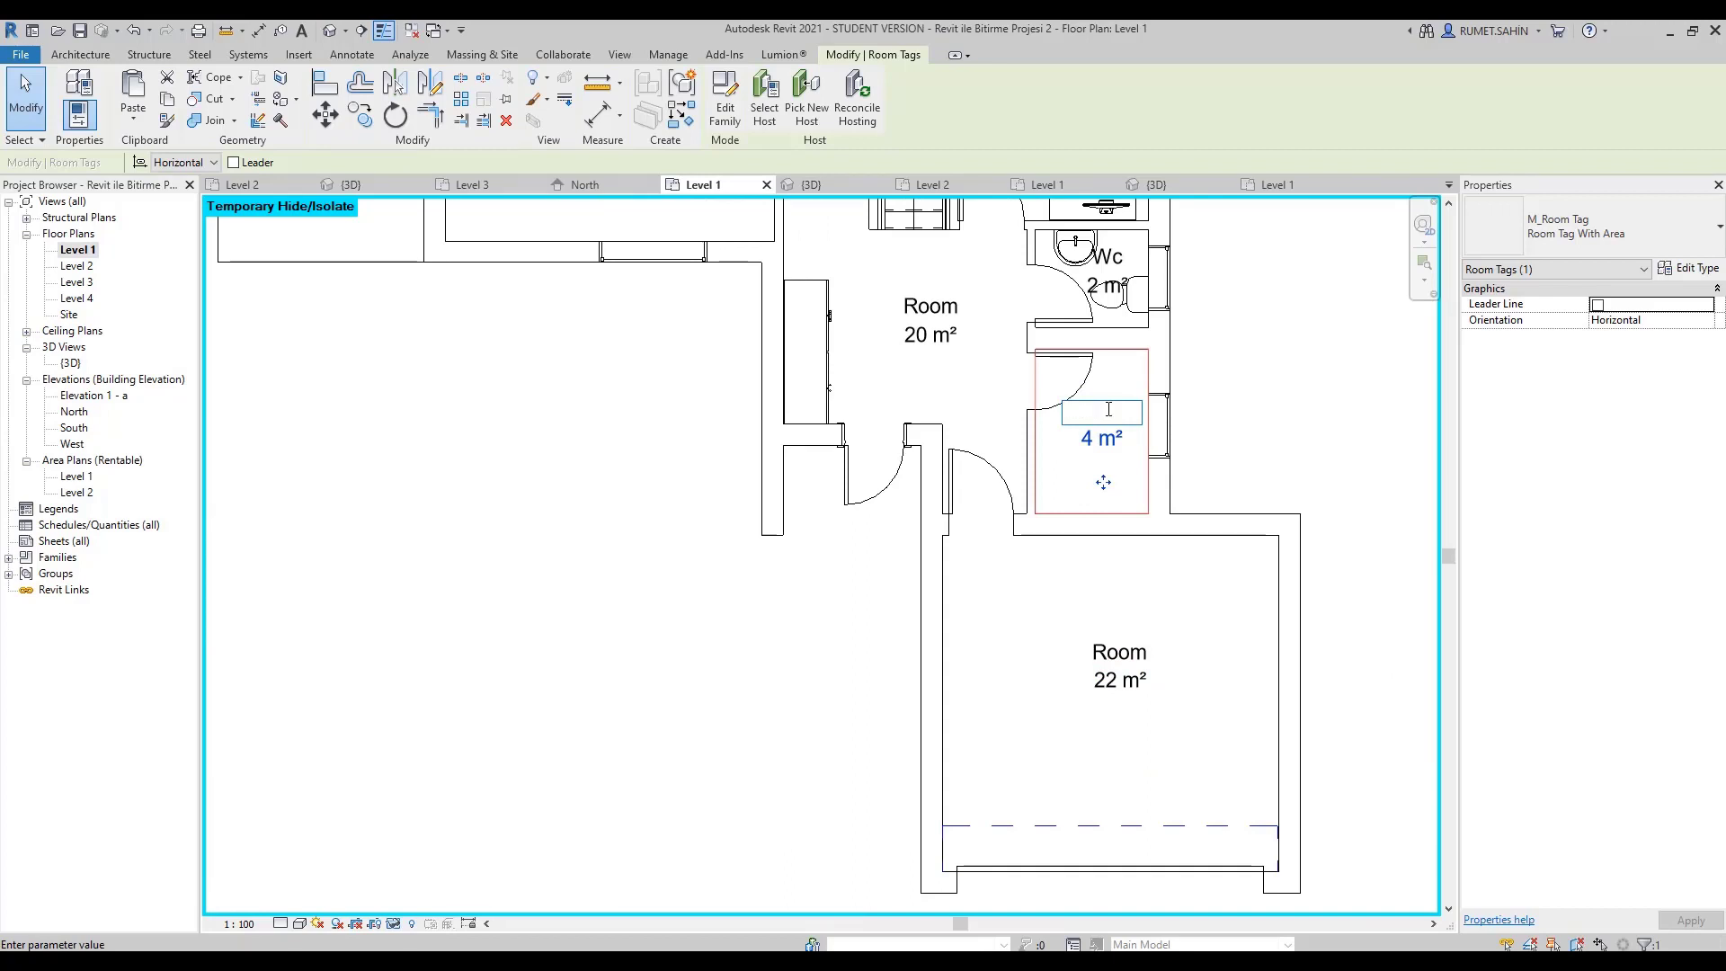
{"action": "type", "text": "n"}
{"action": "type", "text": "ma/Soğut"}
{"action": "key", "text": "Return"}
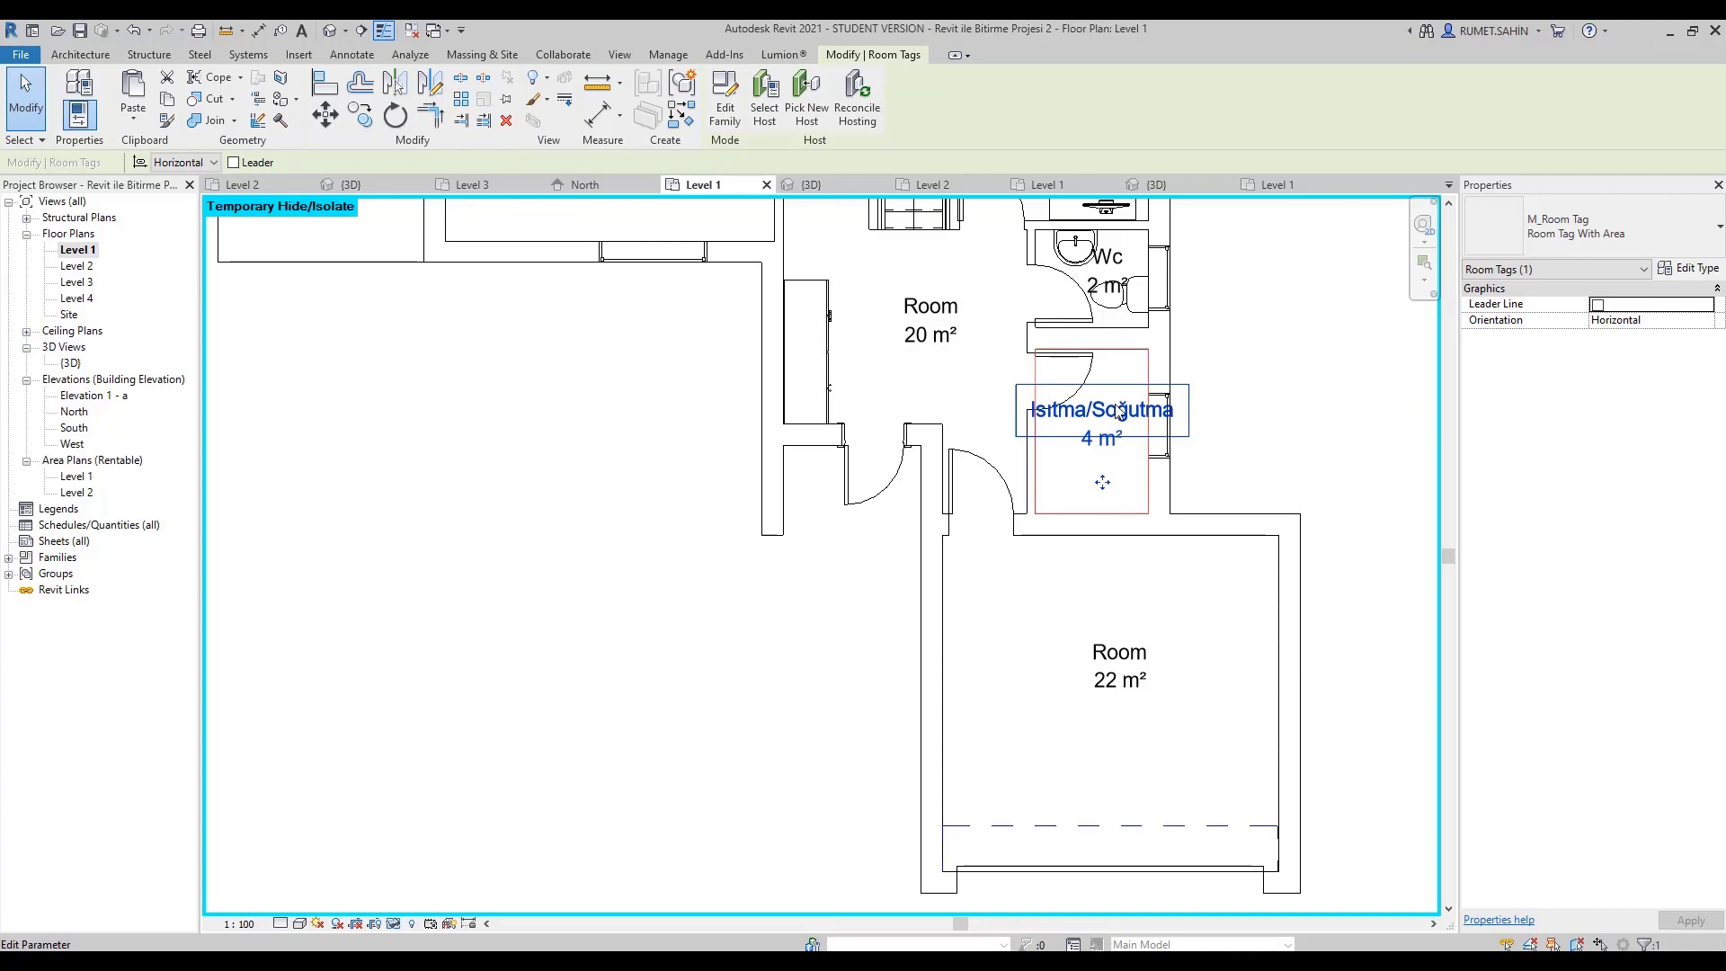
Break the Isıtma/Soğutma label onto two lines and move the tag lower.
{"action": "left_click", "coordinate": [1119, 411]}
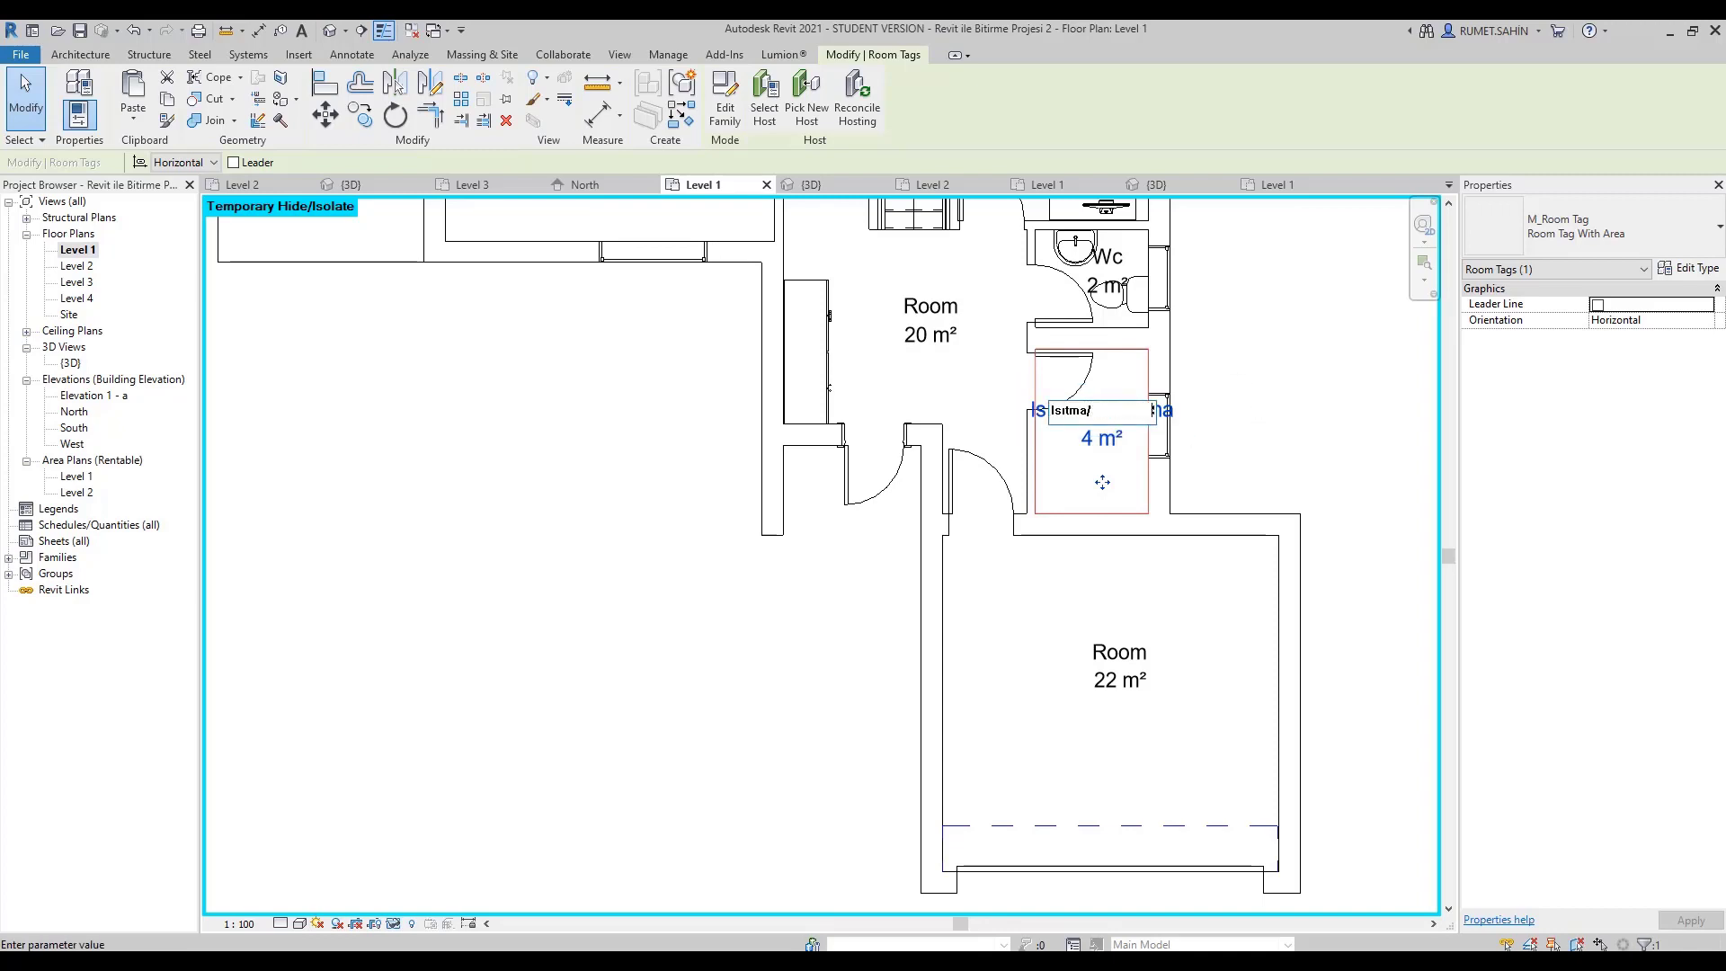
{"action": "key", "text": "Return"}
{"action": "left_click", "coordinate": [1081, 413]}
{"action": "type", "text": "Soğutma"}
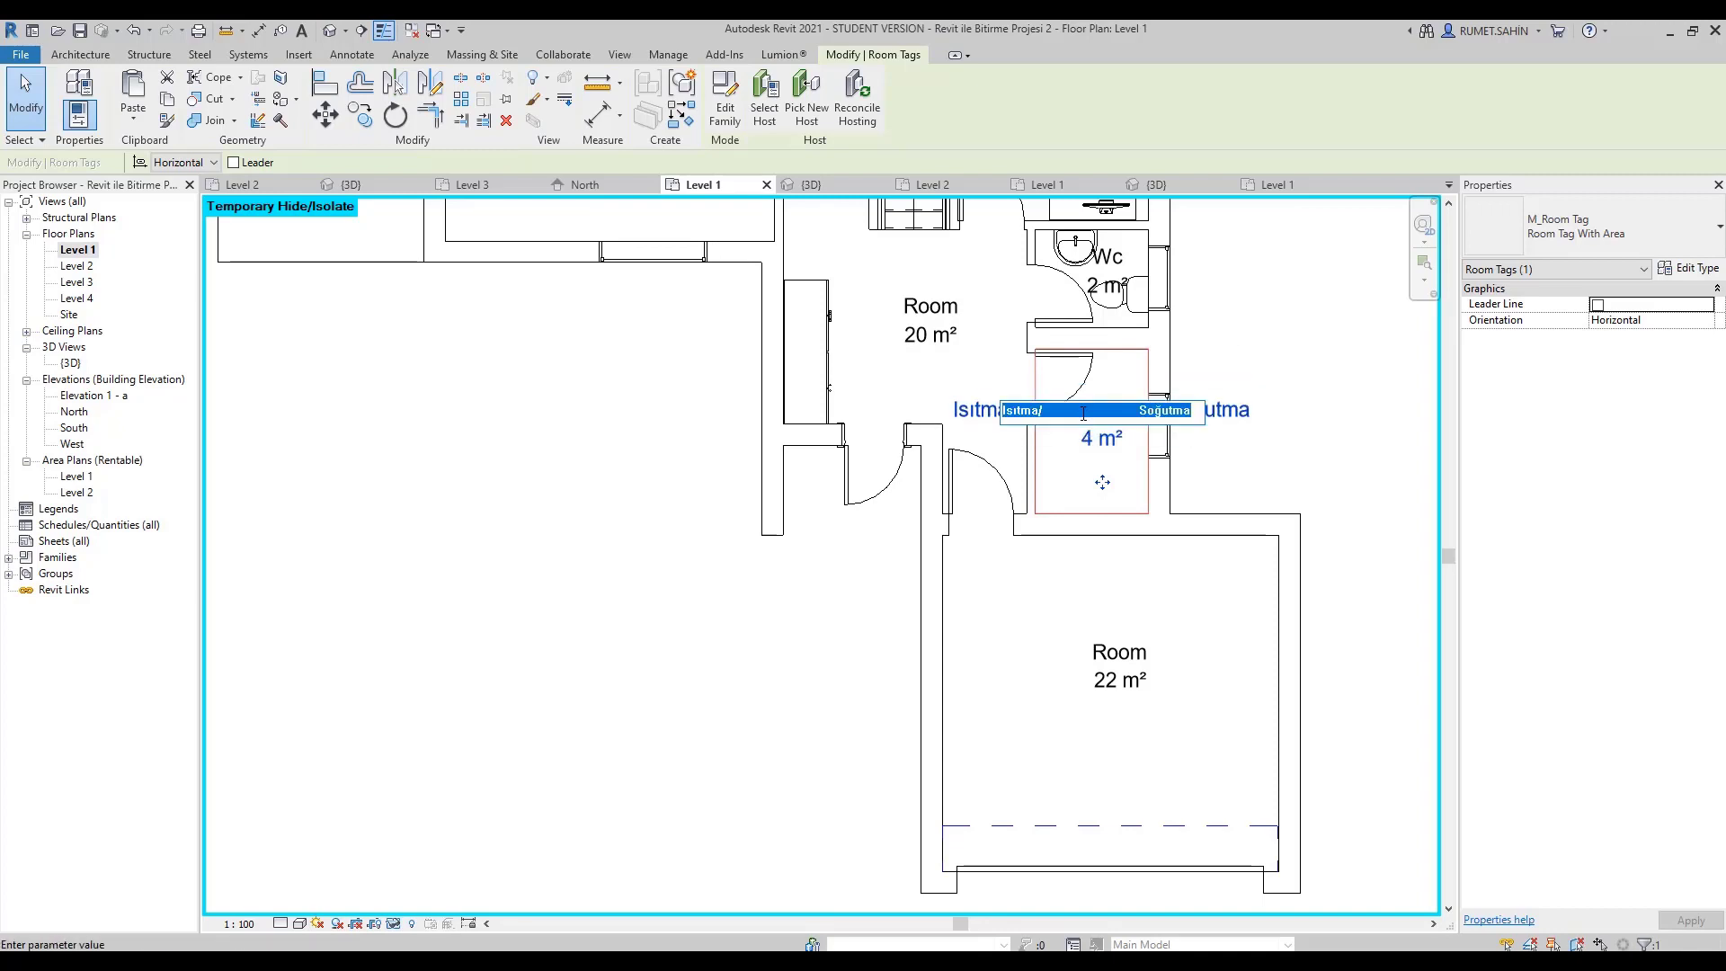
{"action": "key", "text": "Return"}
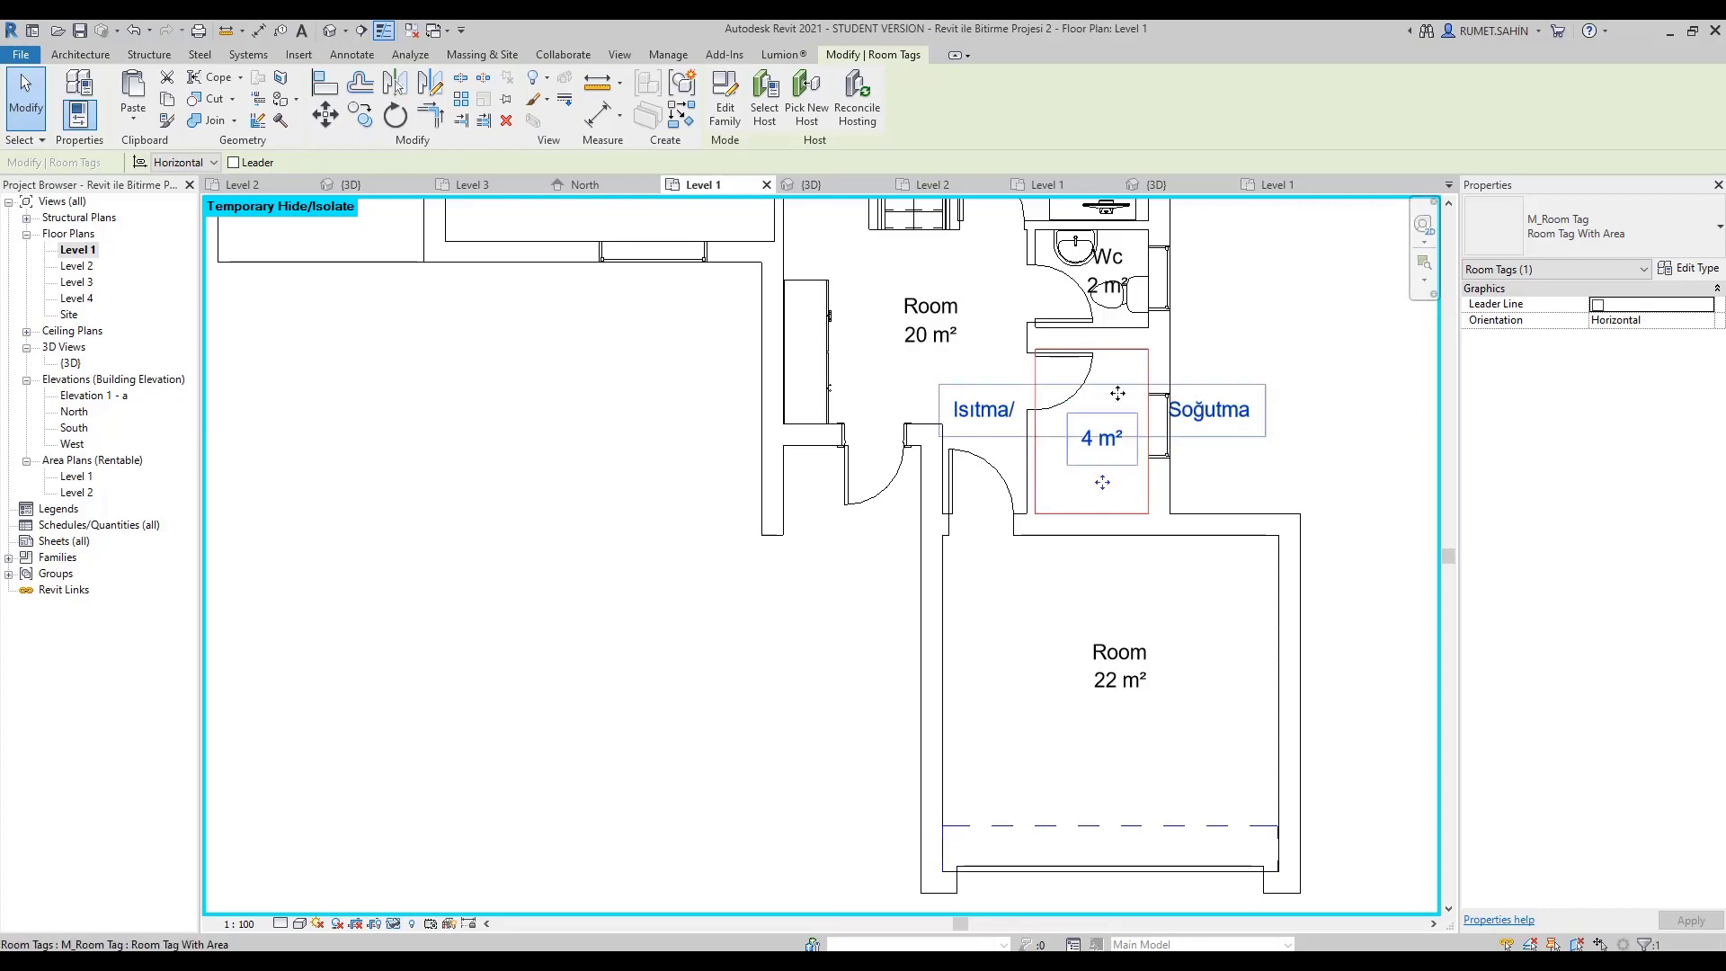
{"action": "left_click", "coordinate": [1090, 409]}
{"action": "left_click", "coordinate": [1287, 367]}
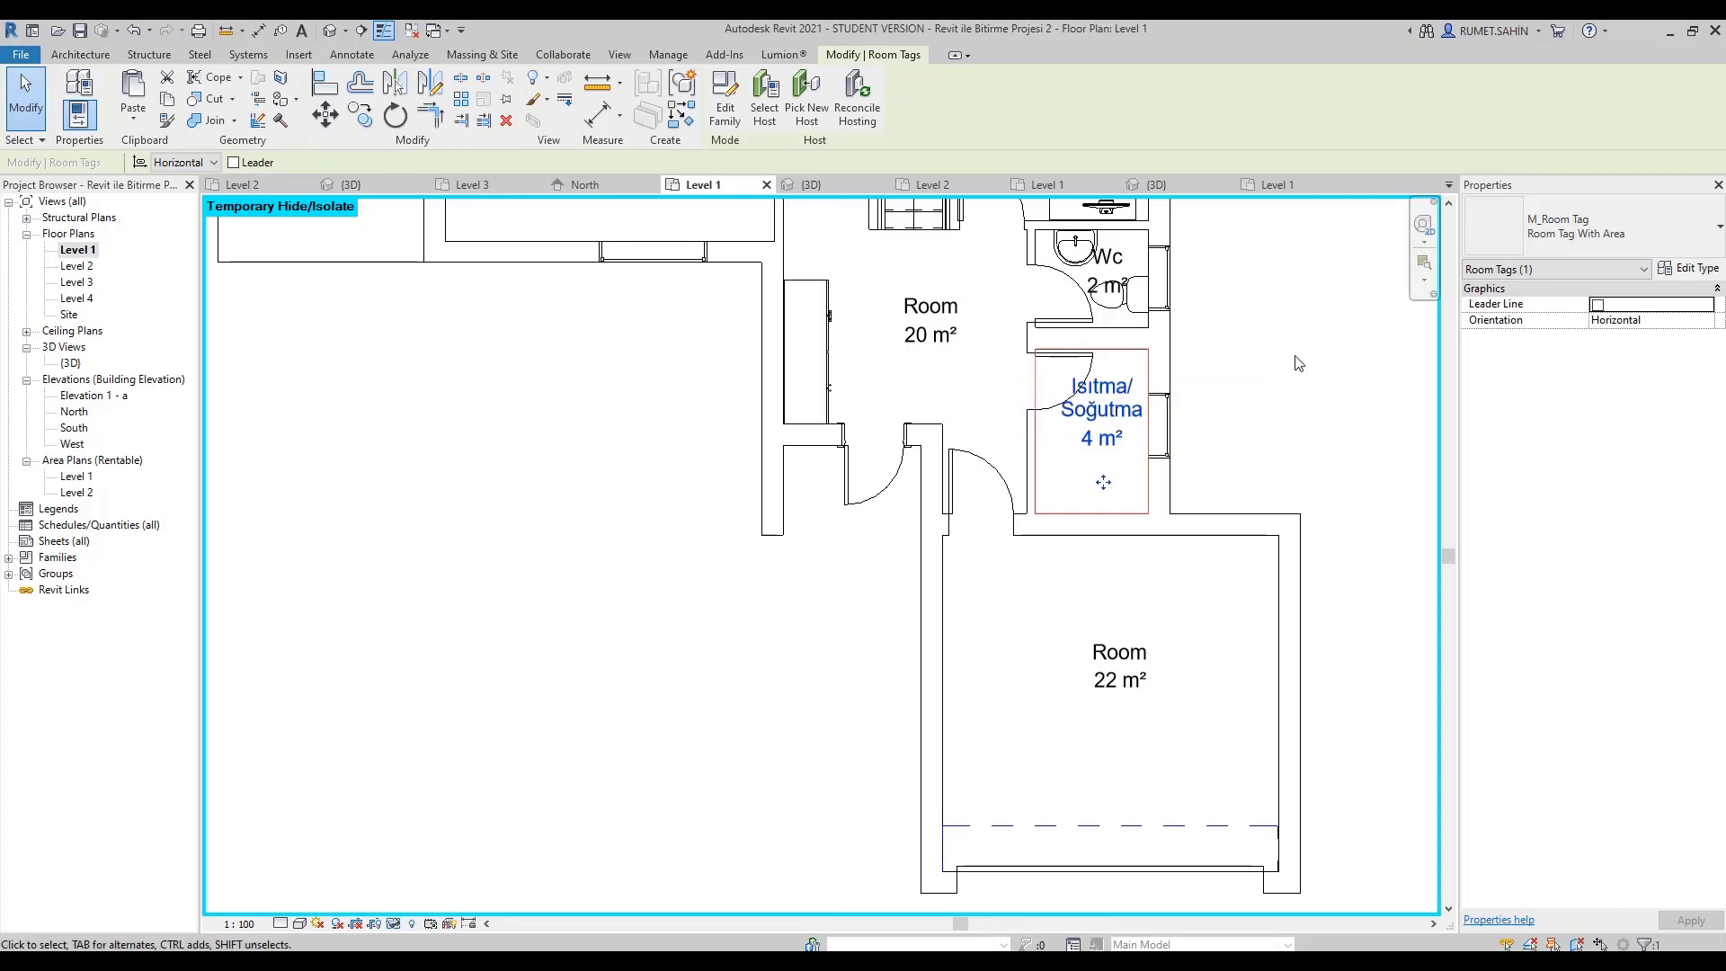
{"action": "left_click_drag", "start_coordinate": [1103, 487], "coordinate": [1103, 528]}
Rename the 22 m² room tag to Garaj.
{"action": "left_click", "coordinate": [1186, 566]}
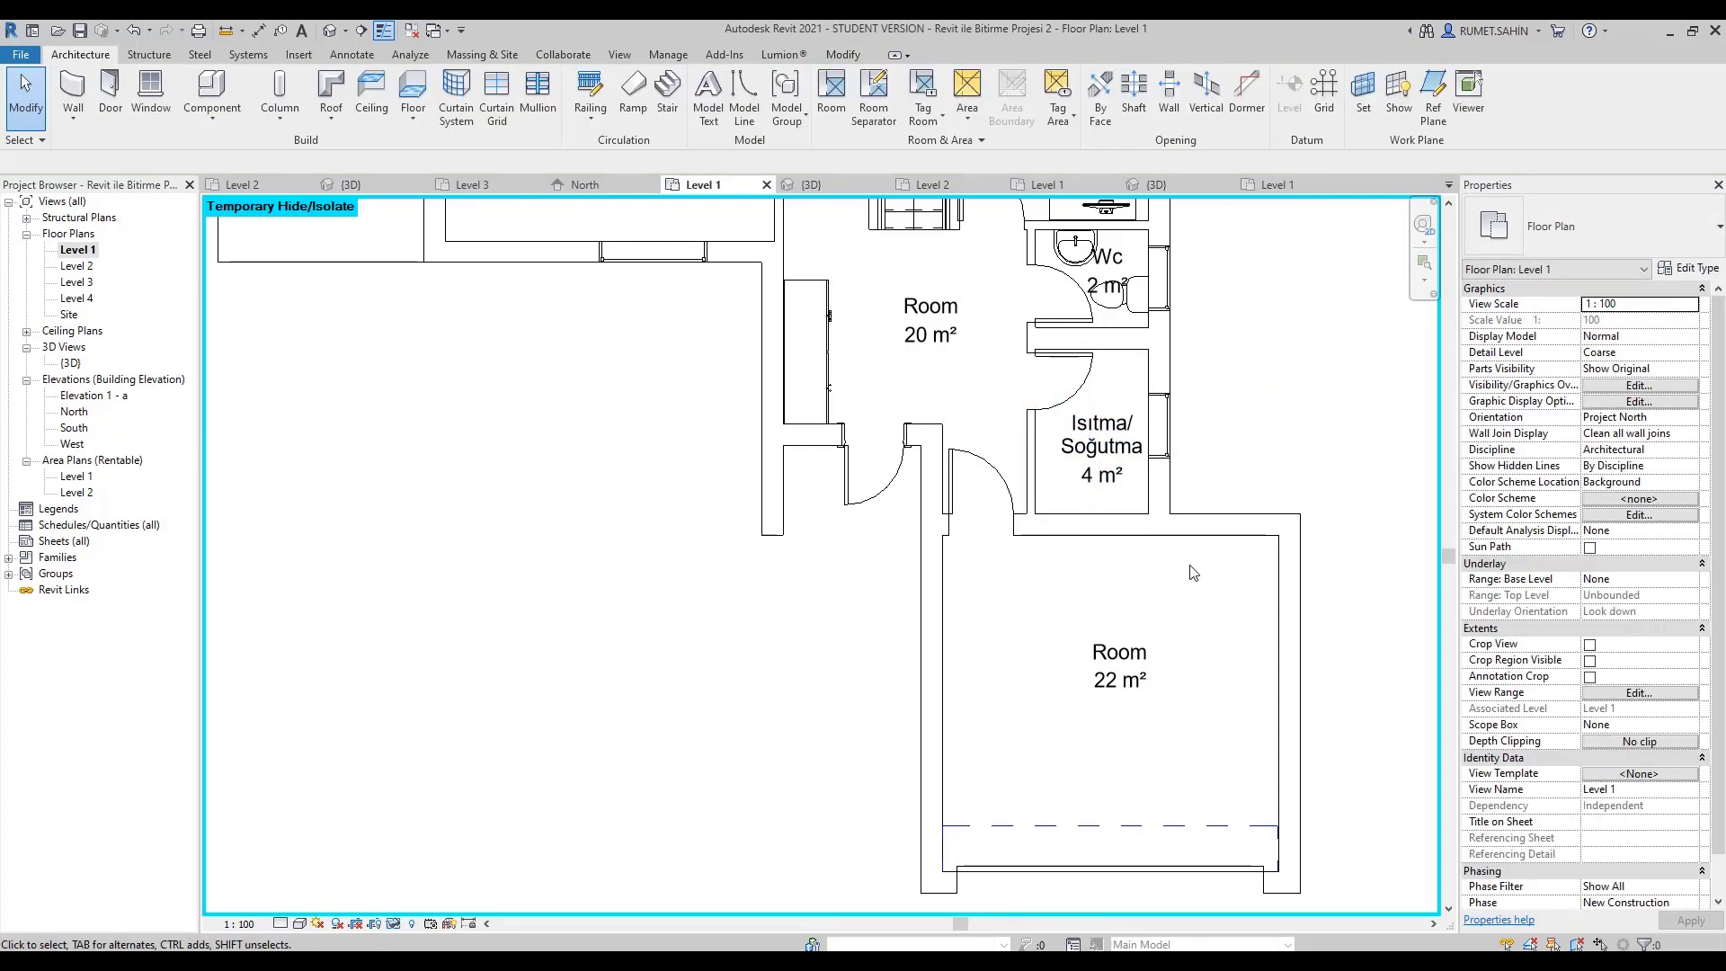
{"action": "double_click", "coordinate": [1118, 652]}
{"action": "type", "text": "H"}
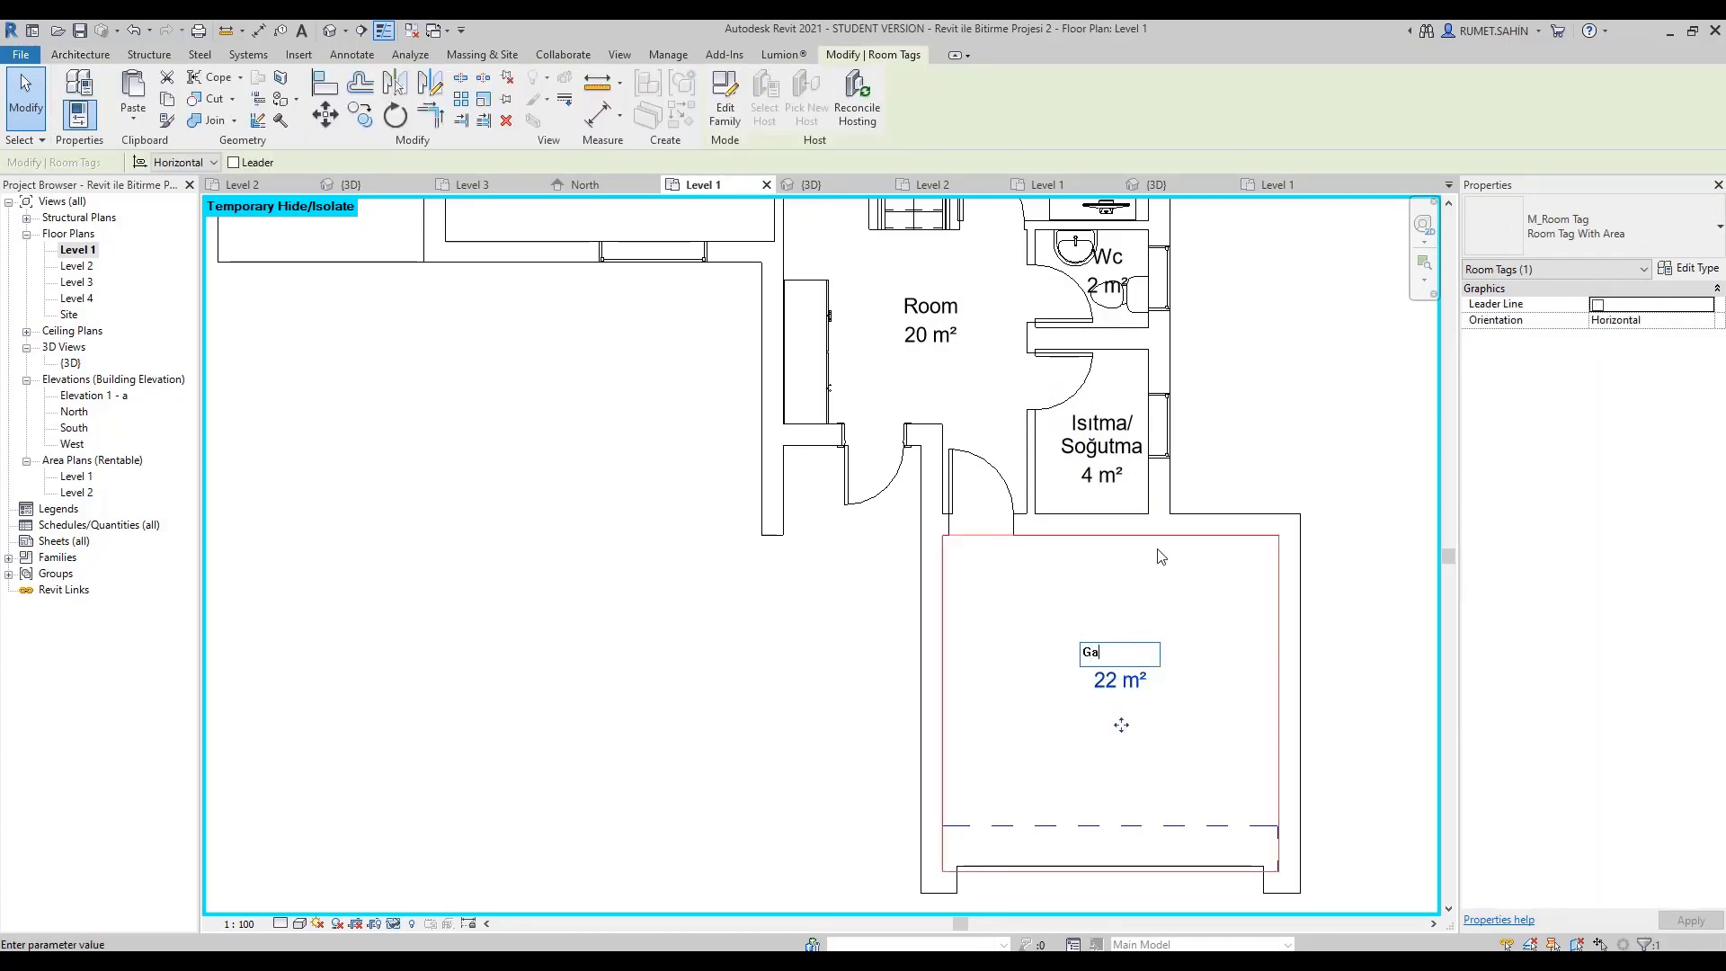
{"action": "type", "text": "raj"}
{"action": "left_click", "coordinate": [1159, 556]}
{"action": "key", "text": "Escape"}
{"action": "scroll", "coordinate": [612, 642], "scroll_direction": "down", "scroll_amount": 2}
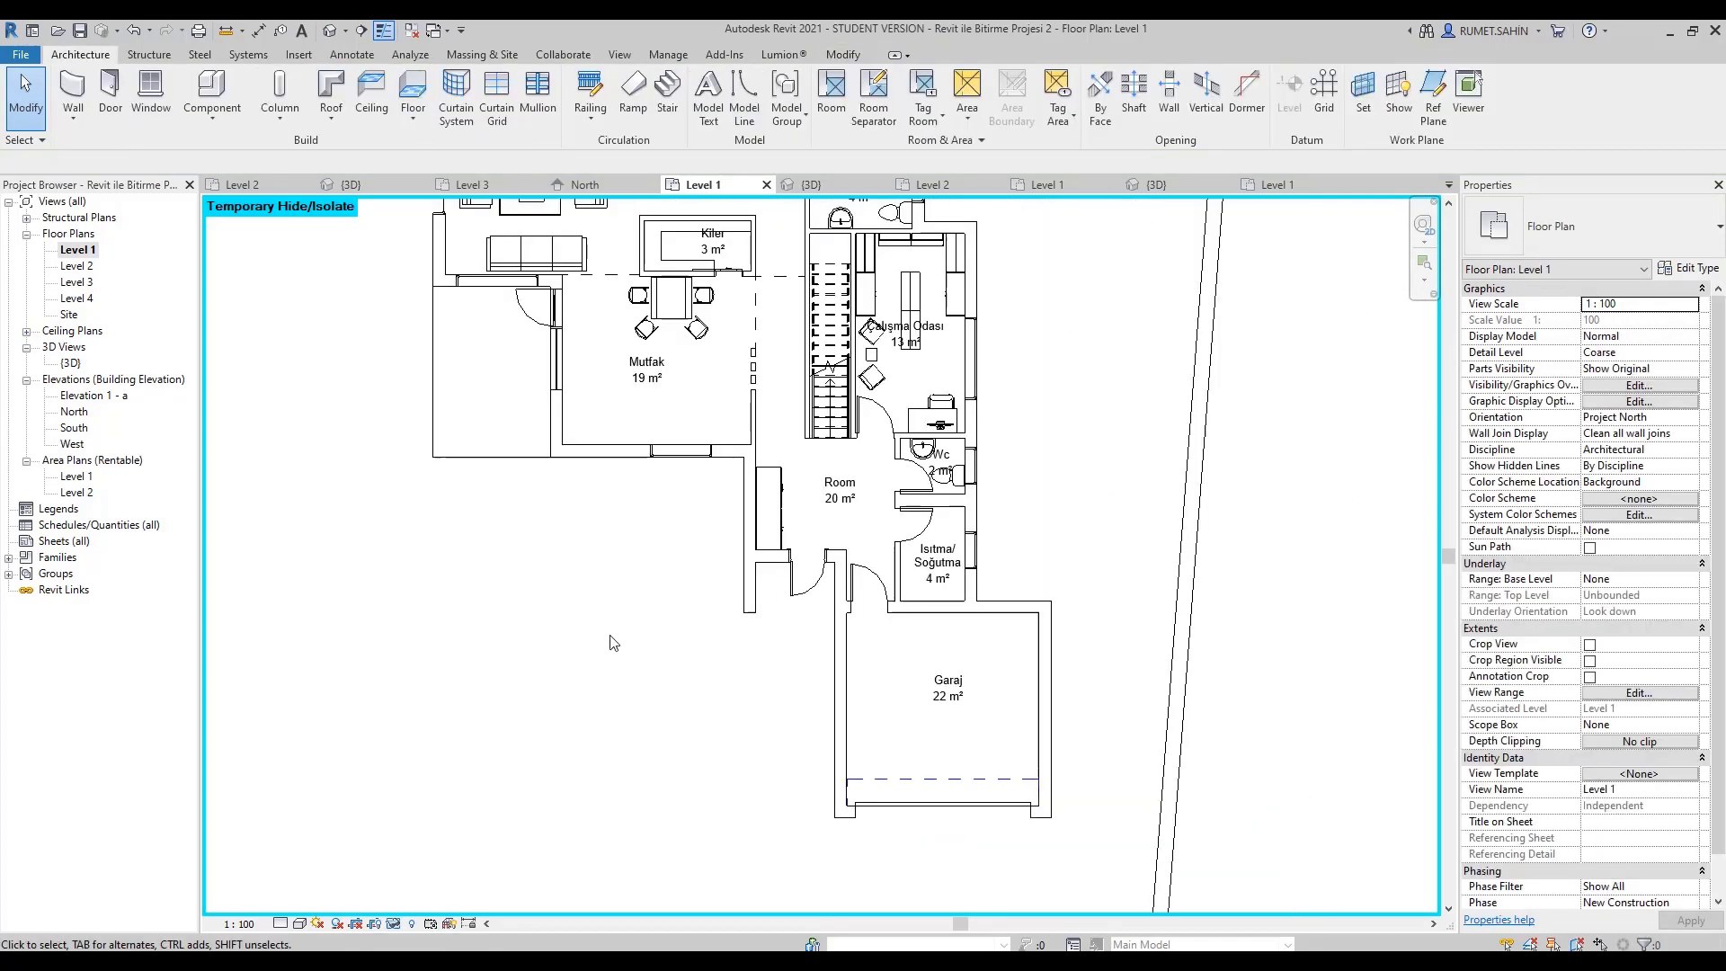
On Level 2, rename the three 15 m² room tags to Yatak Odası.
{"action": "double_click", "coordinate": [81, 266]}
{"action": "double_click", "coordinate": [840, 422]}
{"action": "type", "text": "Yatak Oda"}
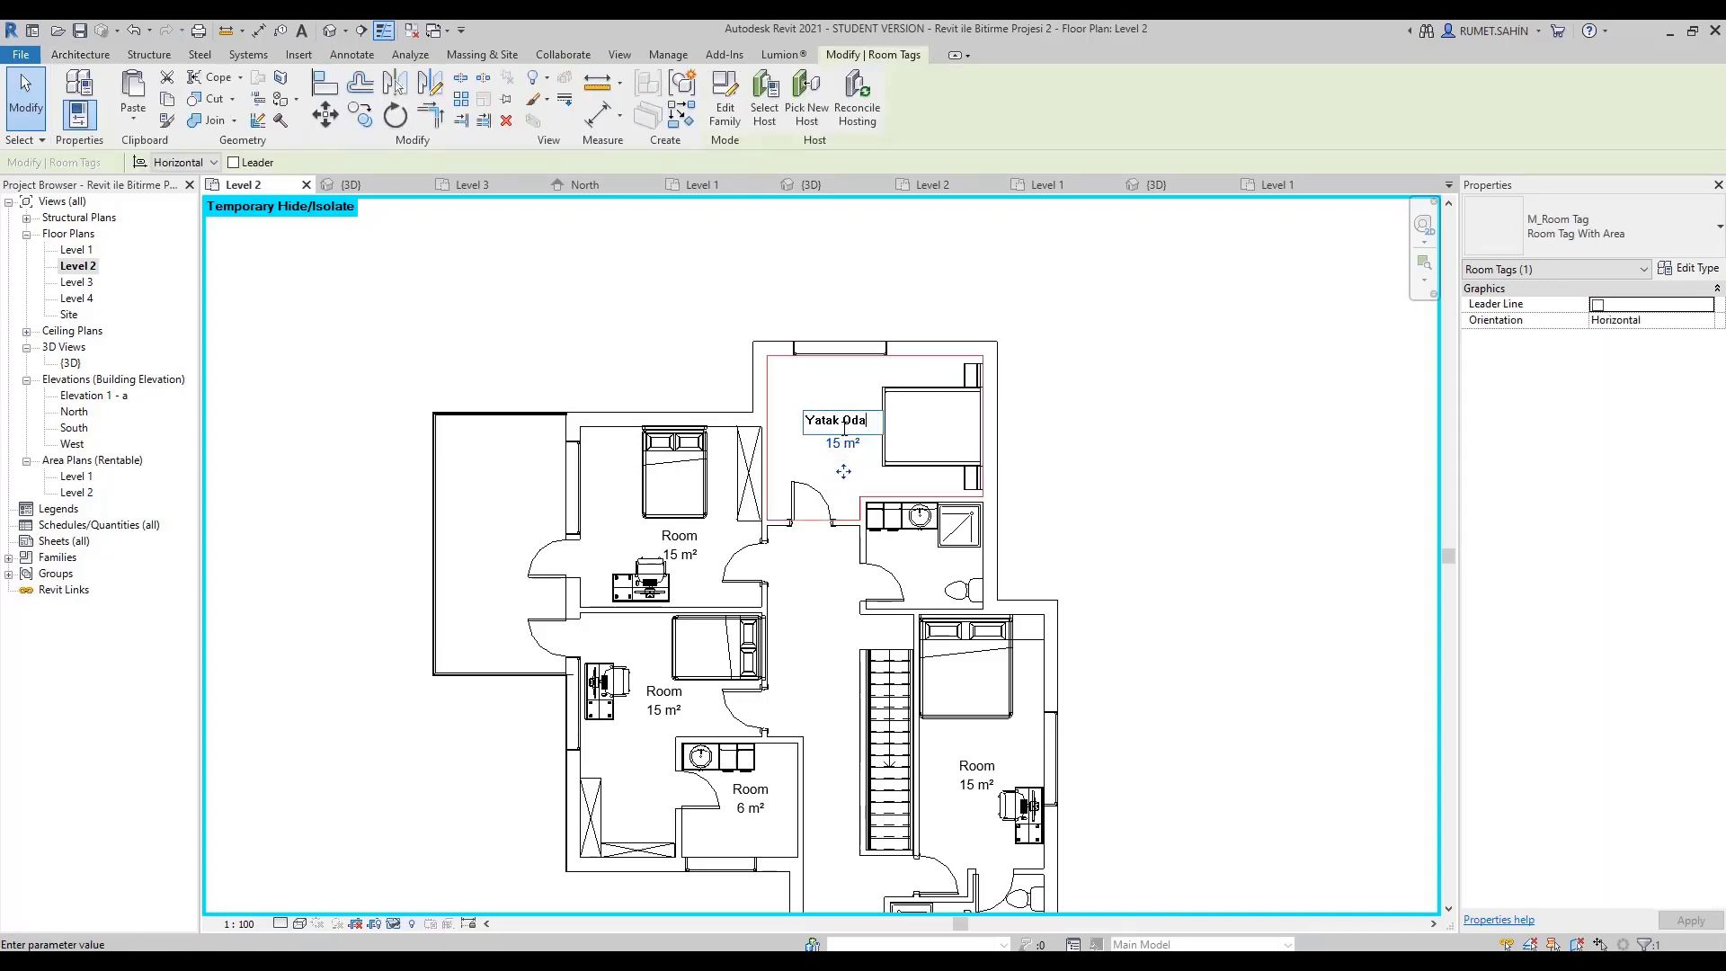
{"action": "type", "text": "sı"}
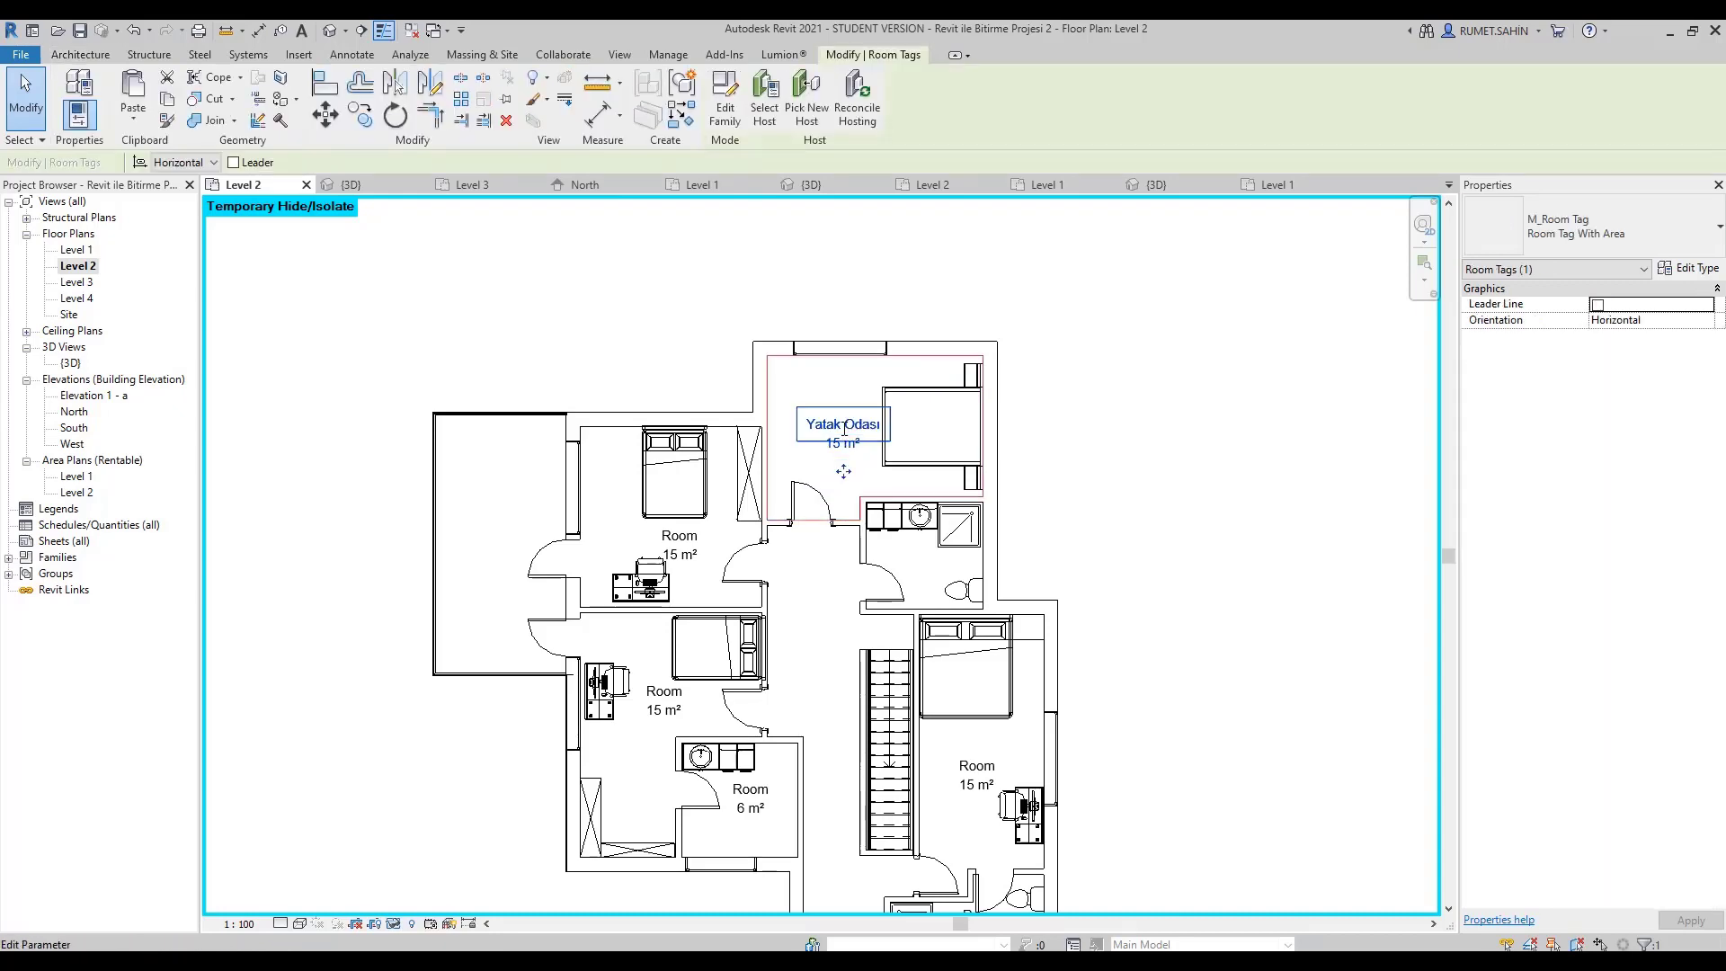
{"action": "left_click", "coordinate": [746, 472]}
{"action": "scroll", "coordinate": [697, 517], "scroll_direction": "up", "scroll_amount": 1}
{"action": "double_click", "coordinate": [666, 535]}
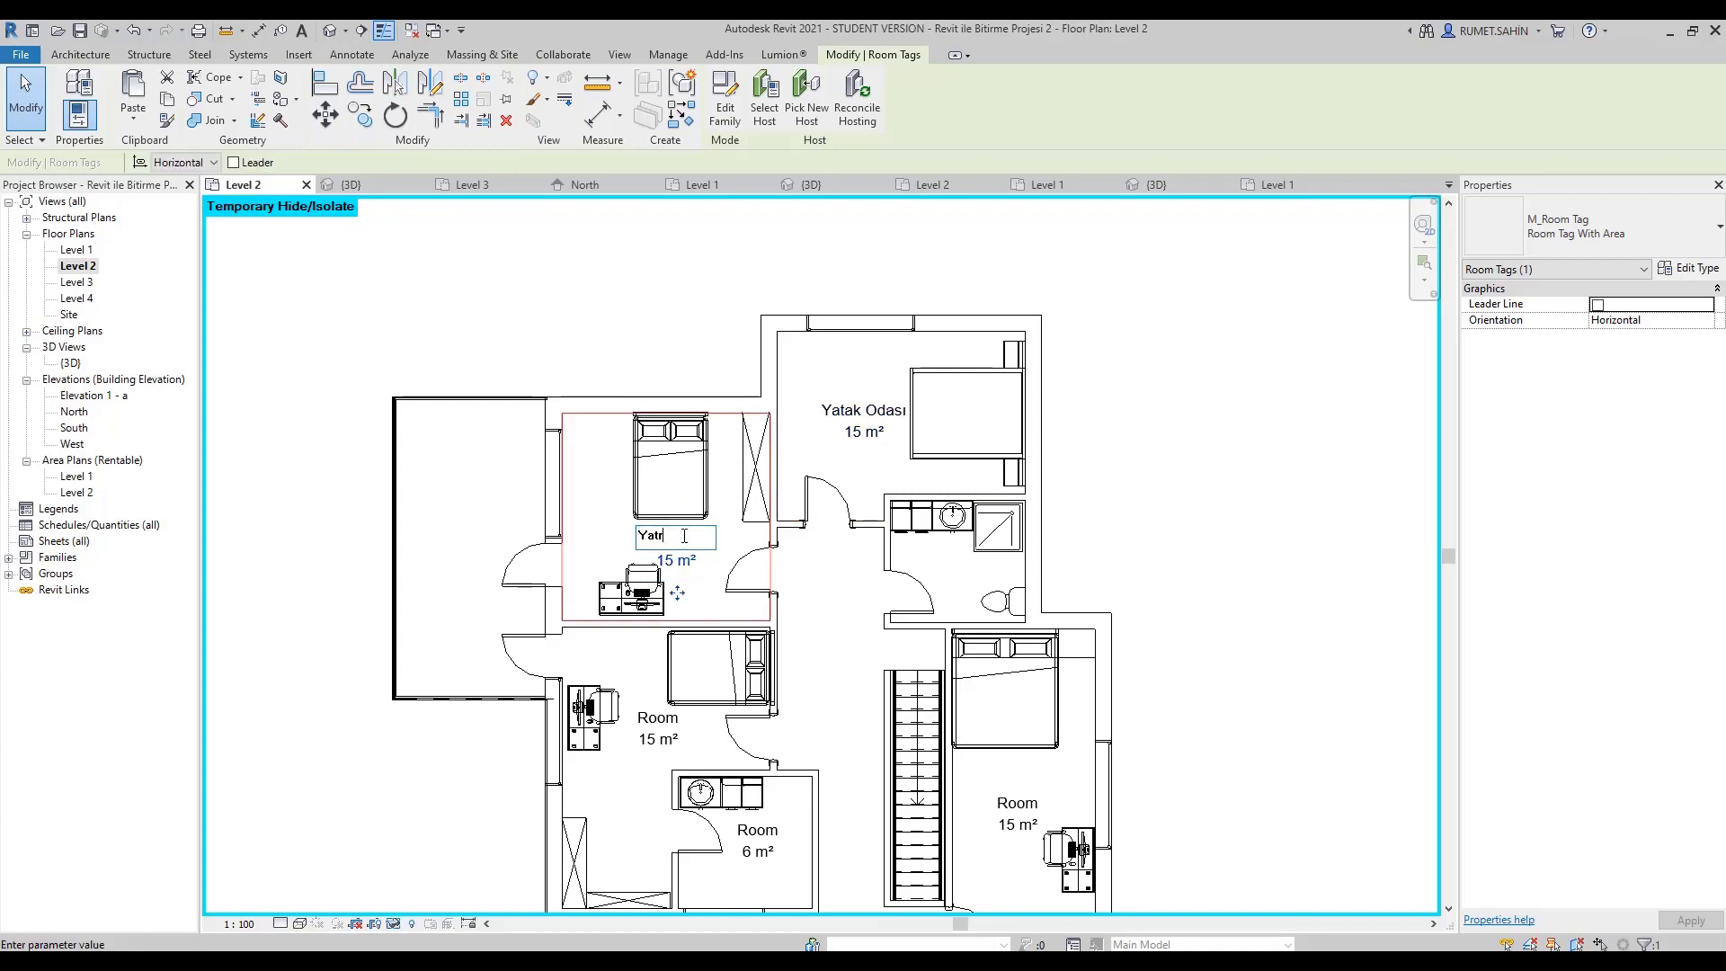
{"action": "left_click", "coordinate": [813, 616]}
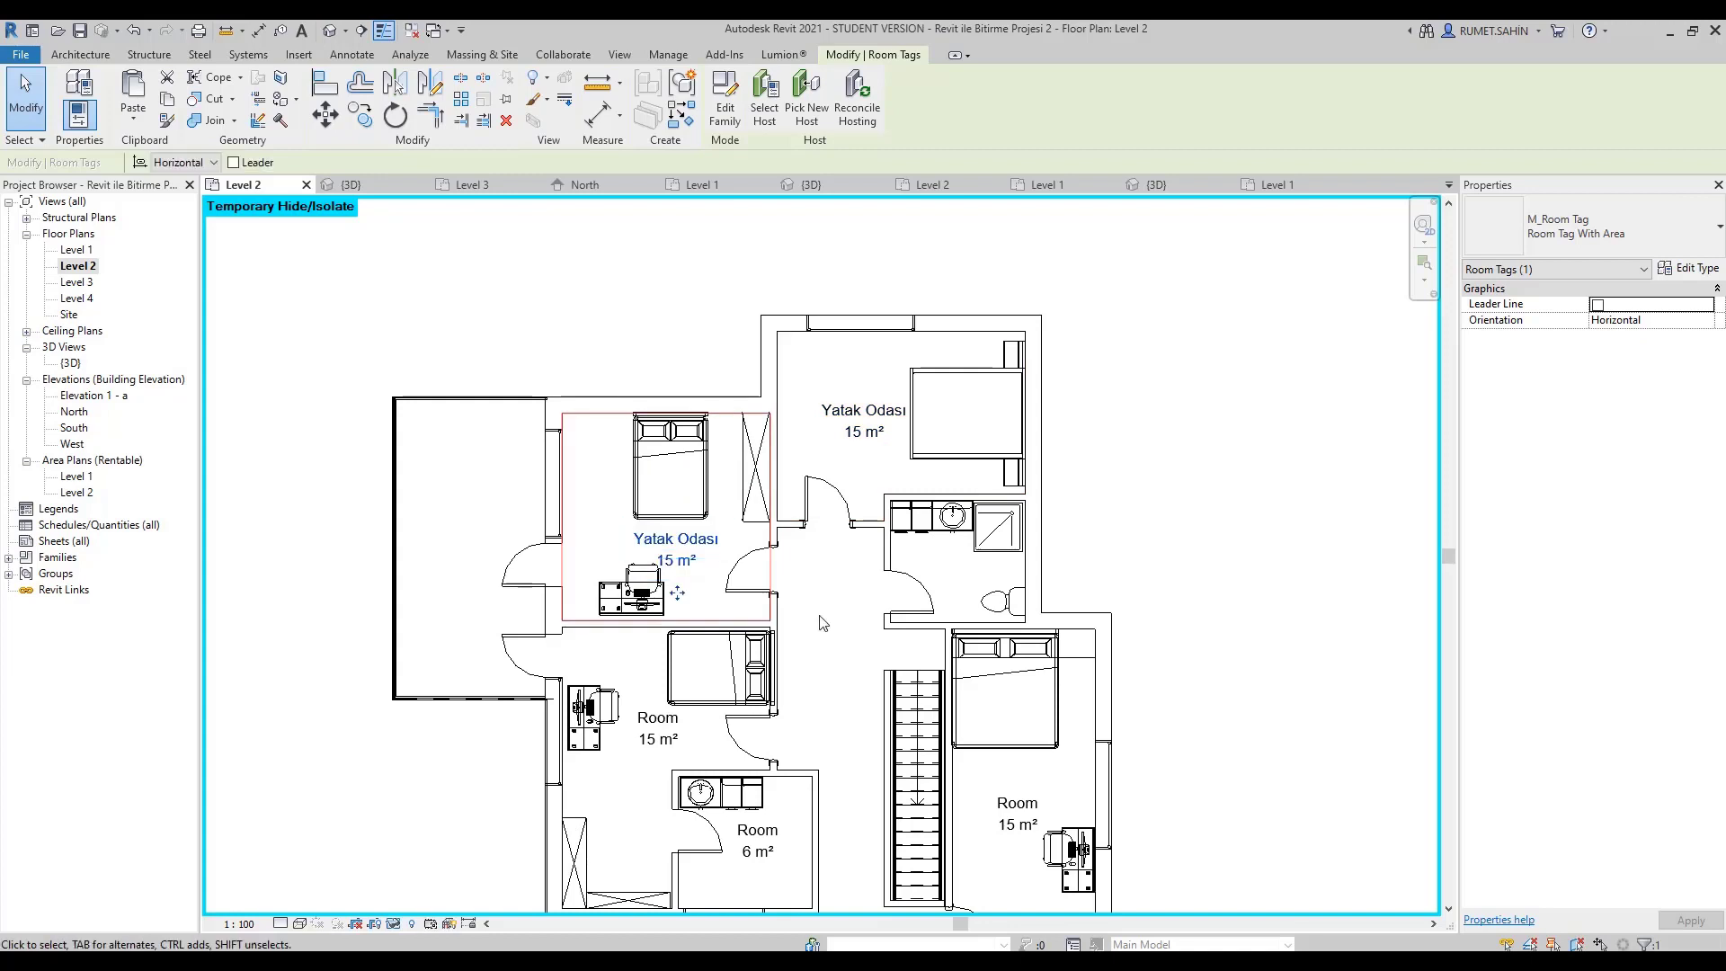
{"action": "scroll", "coordinate": [726, 813], "scroll_direction": "up", "scroll_amount": 1}
{"action": "double_click", "coordinate": [640, 685]}
{"action": "type", "text": "atak Odası"}
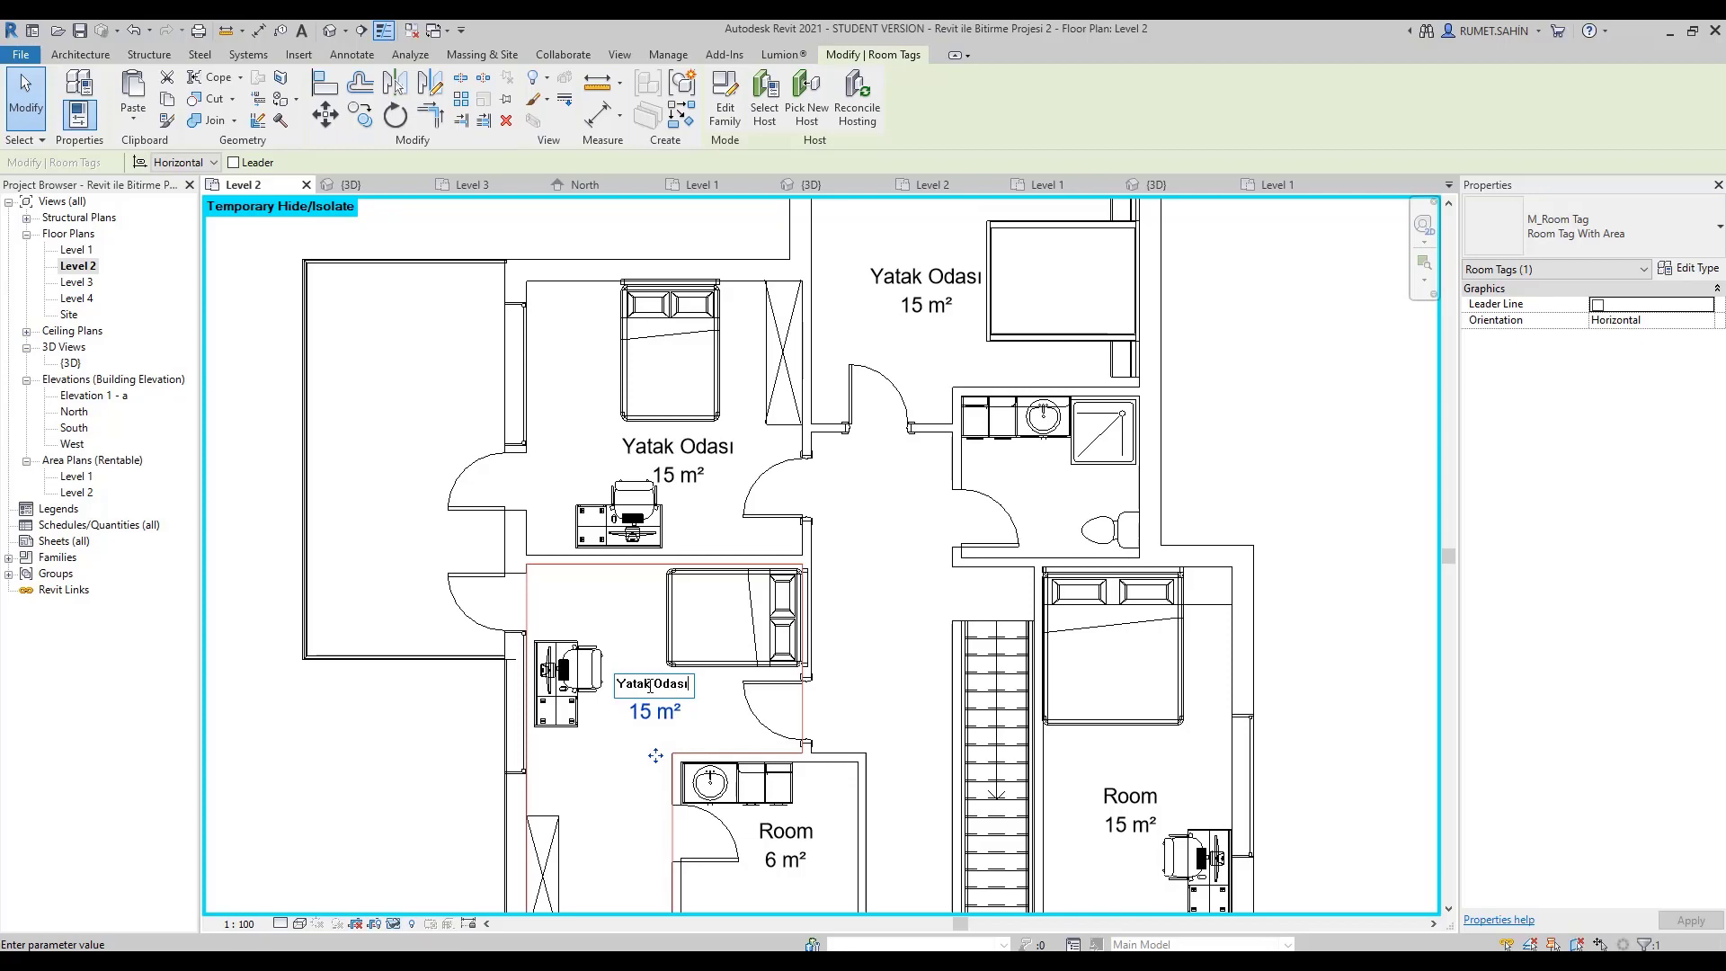
{"action": "left_click", "coordinate": [655, 755]}
Rename the existing 6 m² room tag to Banyo.
{"action": "scroll", "coordinate": [773, 719], "scroll_direction": "up", "scroll_amount": 2}
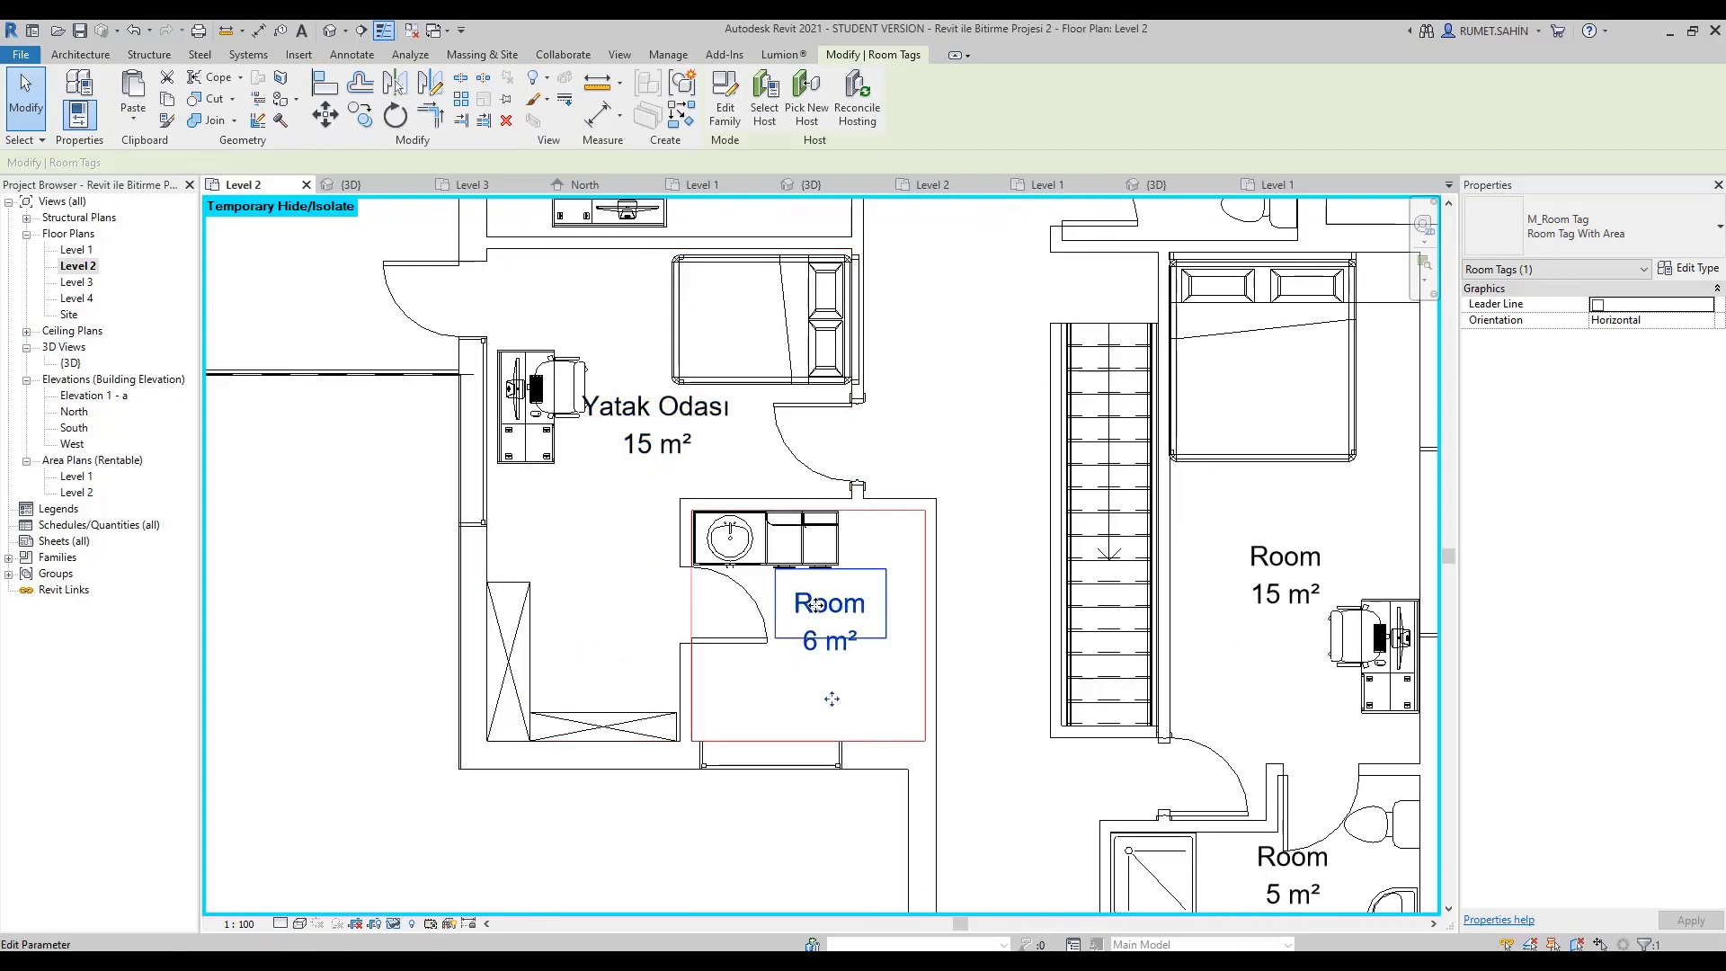
{"action": "double_click", "coordinate": [844, 606]}
{"action": "type", "text": "NB"}
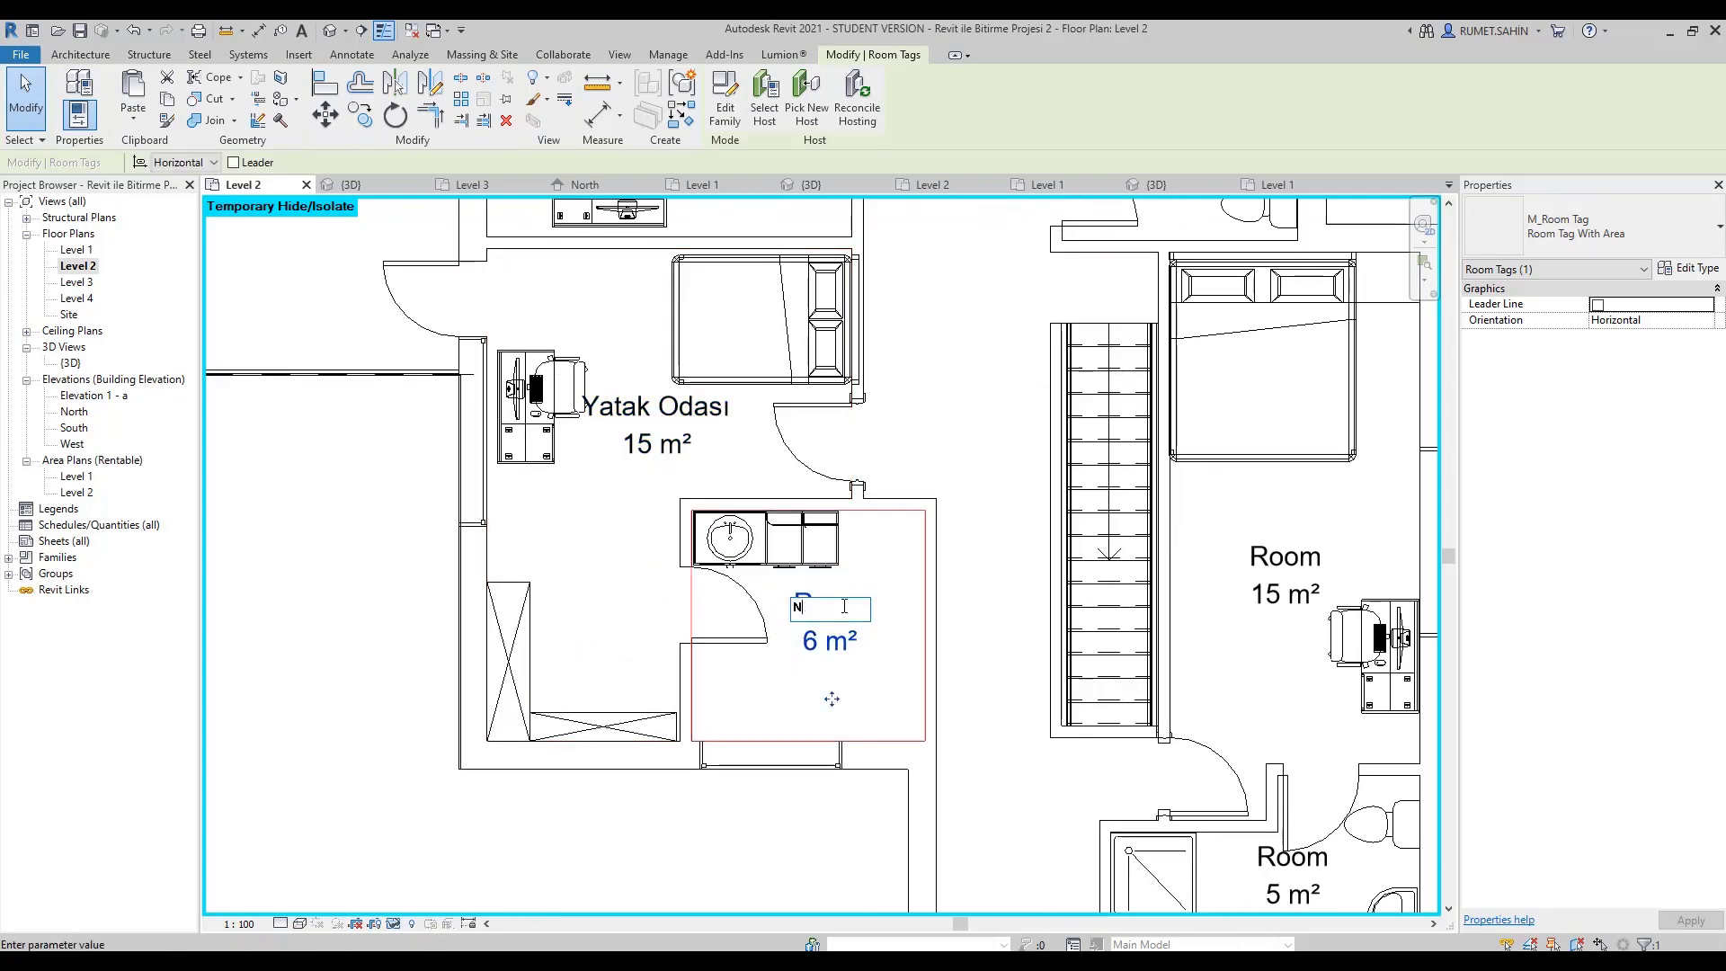
{"action": "key", "text": "BackSpace"}
{"action": "type", "text": "Banyo"}
{"action": "key", "text": "Return"}
{"action": "scroll", "coordinate": [1011, 588], "scroll_direction": "down", "scroll_amount": 4}
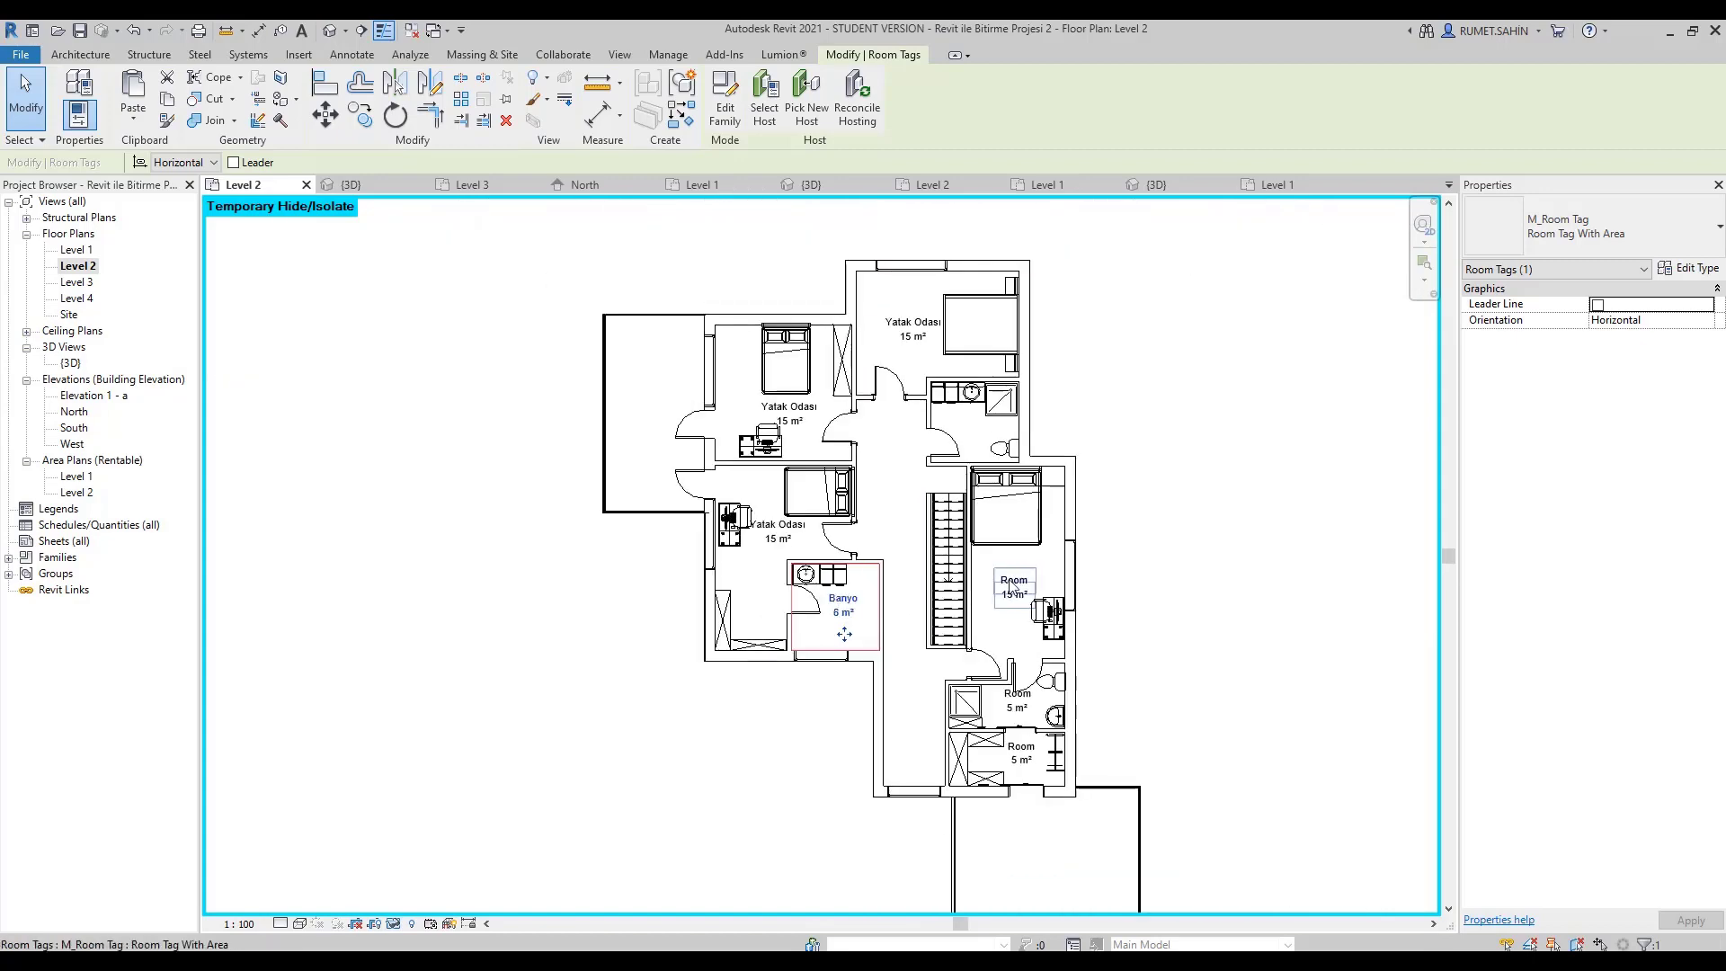
{"action": "scroll", "coordinate": [1011, 588], "scroll_direction": "up", "scroll_amount": 2}
Place a room in the untagged upper bathroom and name it Banyo.
{"action": "key", "text": "r"}
{"action": "key", "text": "m"}
{"action": "scroll", "coordinate": [762, 404], "scroll_direction": "down", "scroll_amount": 3}
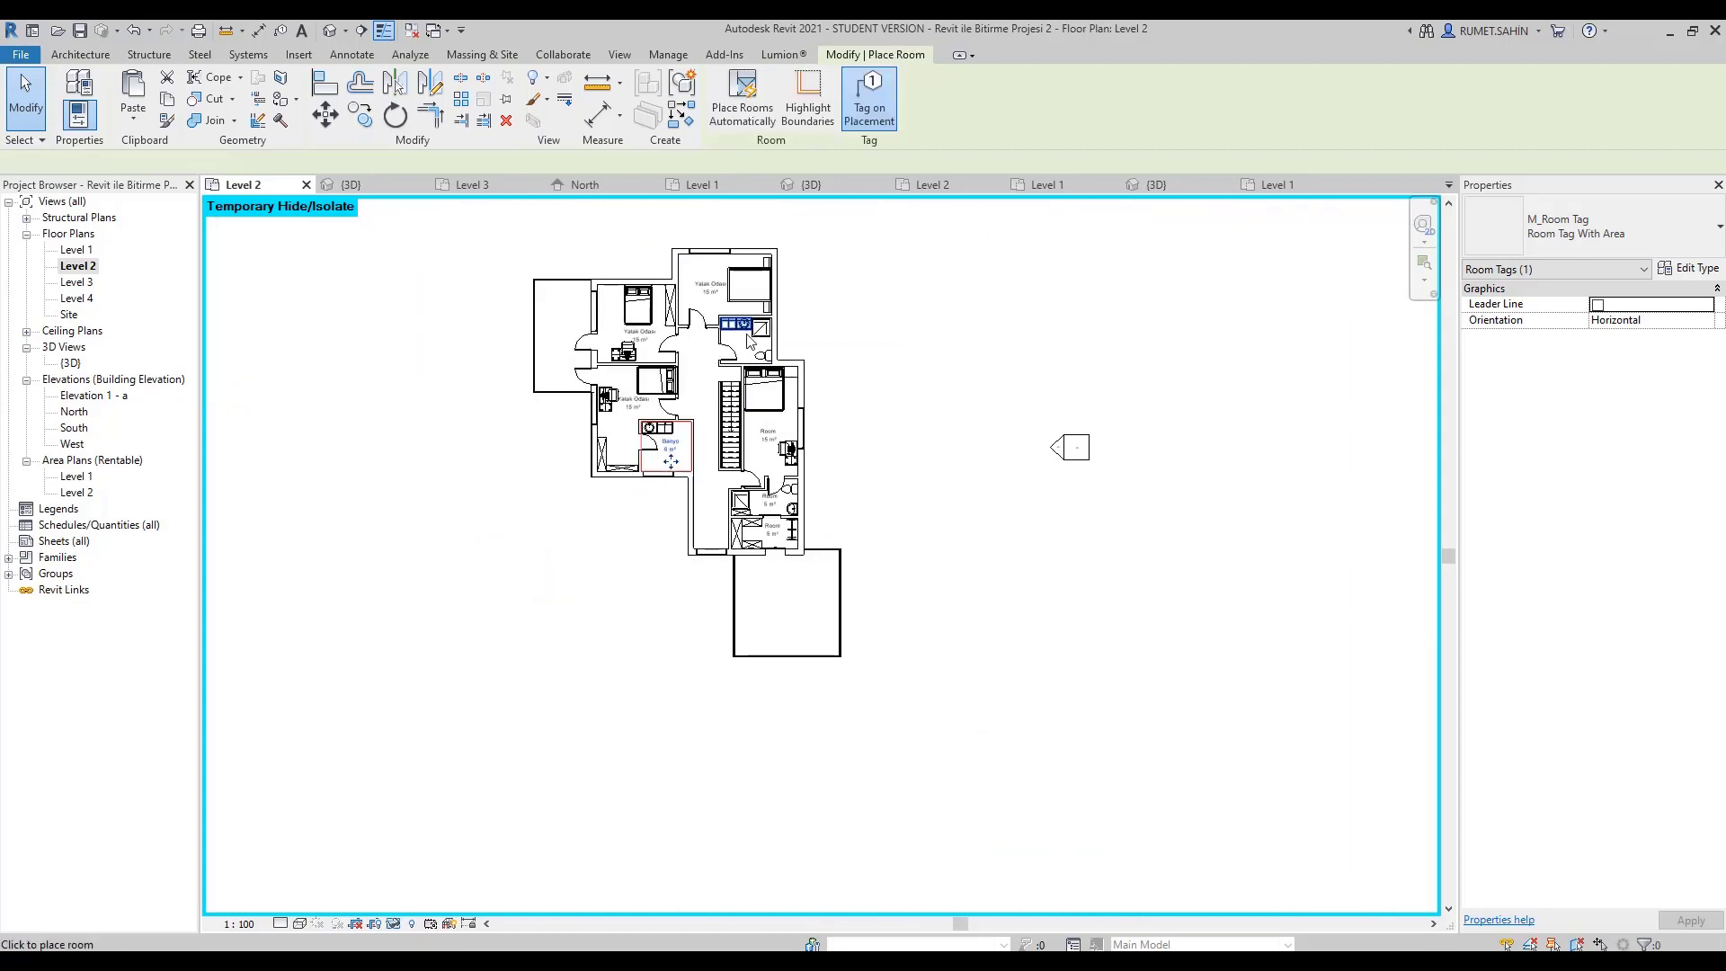
{"action": "scroll", "coordinate": [749, 340], "scroll_direction": "up", "scroll_amount": 5}
{"action": "scroll", "coordinate": [759, 342], "scroll_direction": "up", "scroll_amount": 1}
{"action": "left_click", "coordinate": [759, 342]}
{"action": "scroll", "coordinate": [780, 432], "scroll_direction": "down", "scroll_amount": 1}
{"action": "scroll", "coordinate": [804, 457], "scroll_direction": "up", "scroll_amount": 1}
{"action": "key", "text": "Escape"}
{"action": "key", "text": "Escape"}
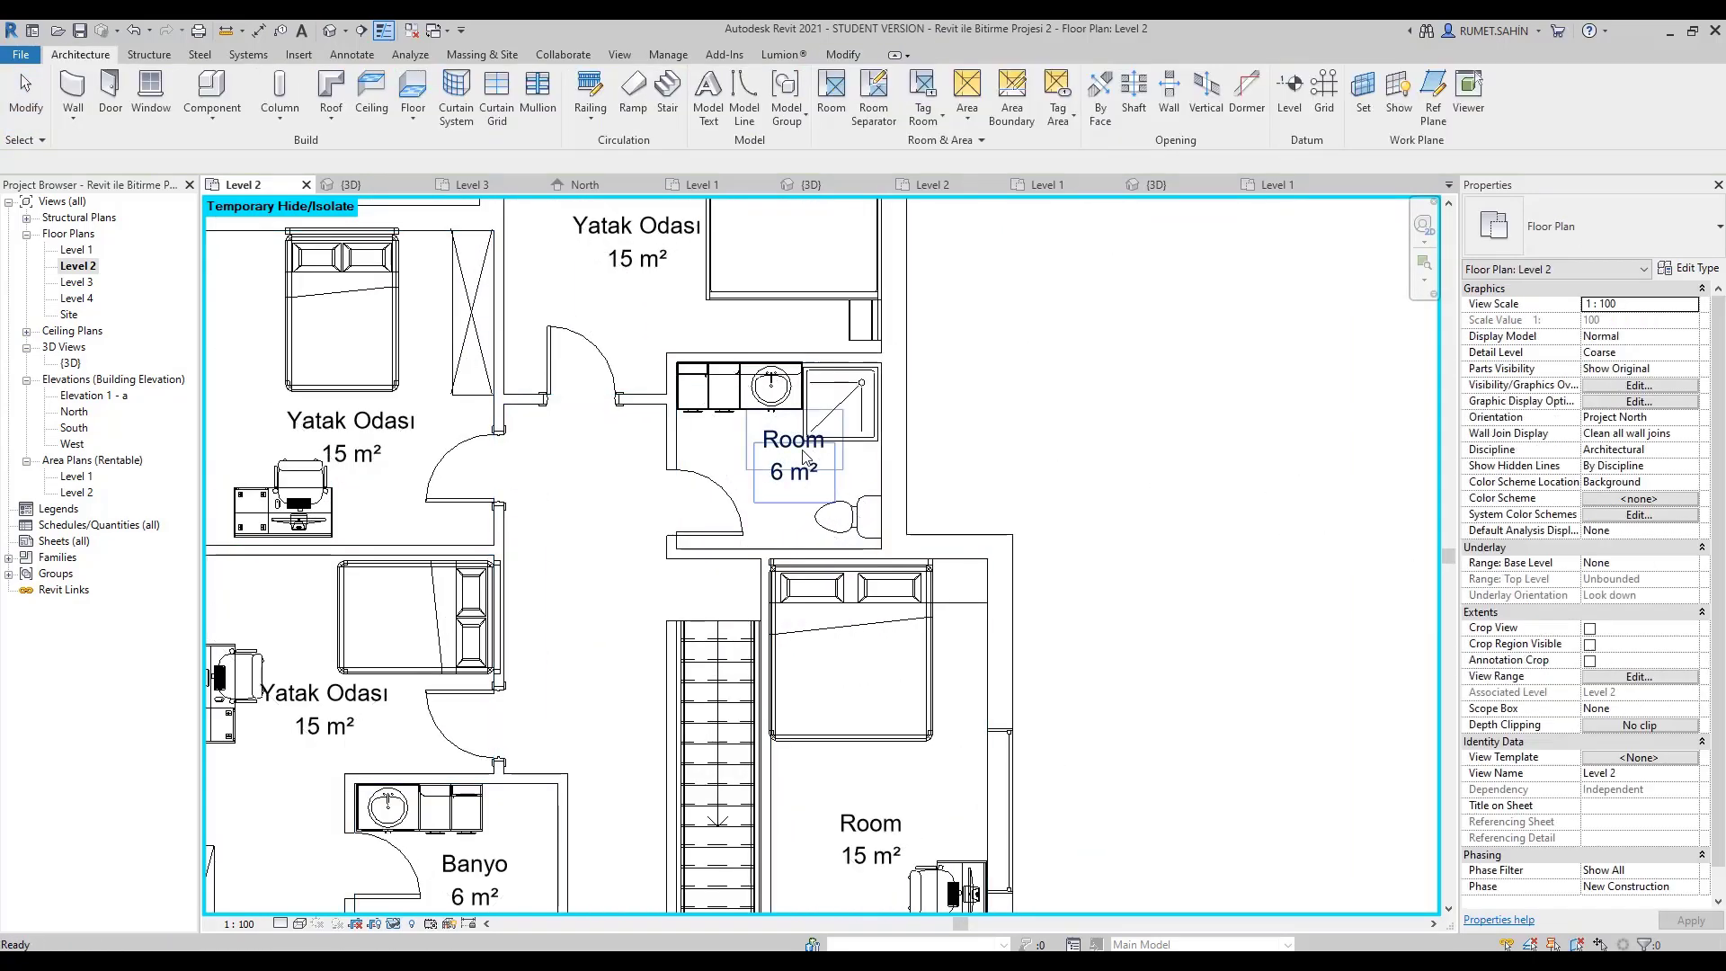
{"action": "double_click", "coordinate": [799, 448]}
{"action": "type", "text": "nyo"}
{"action": "key", "text": "Return"}
{"action": "key", "text": "Escape"}
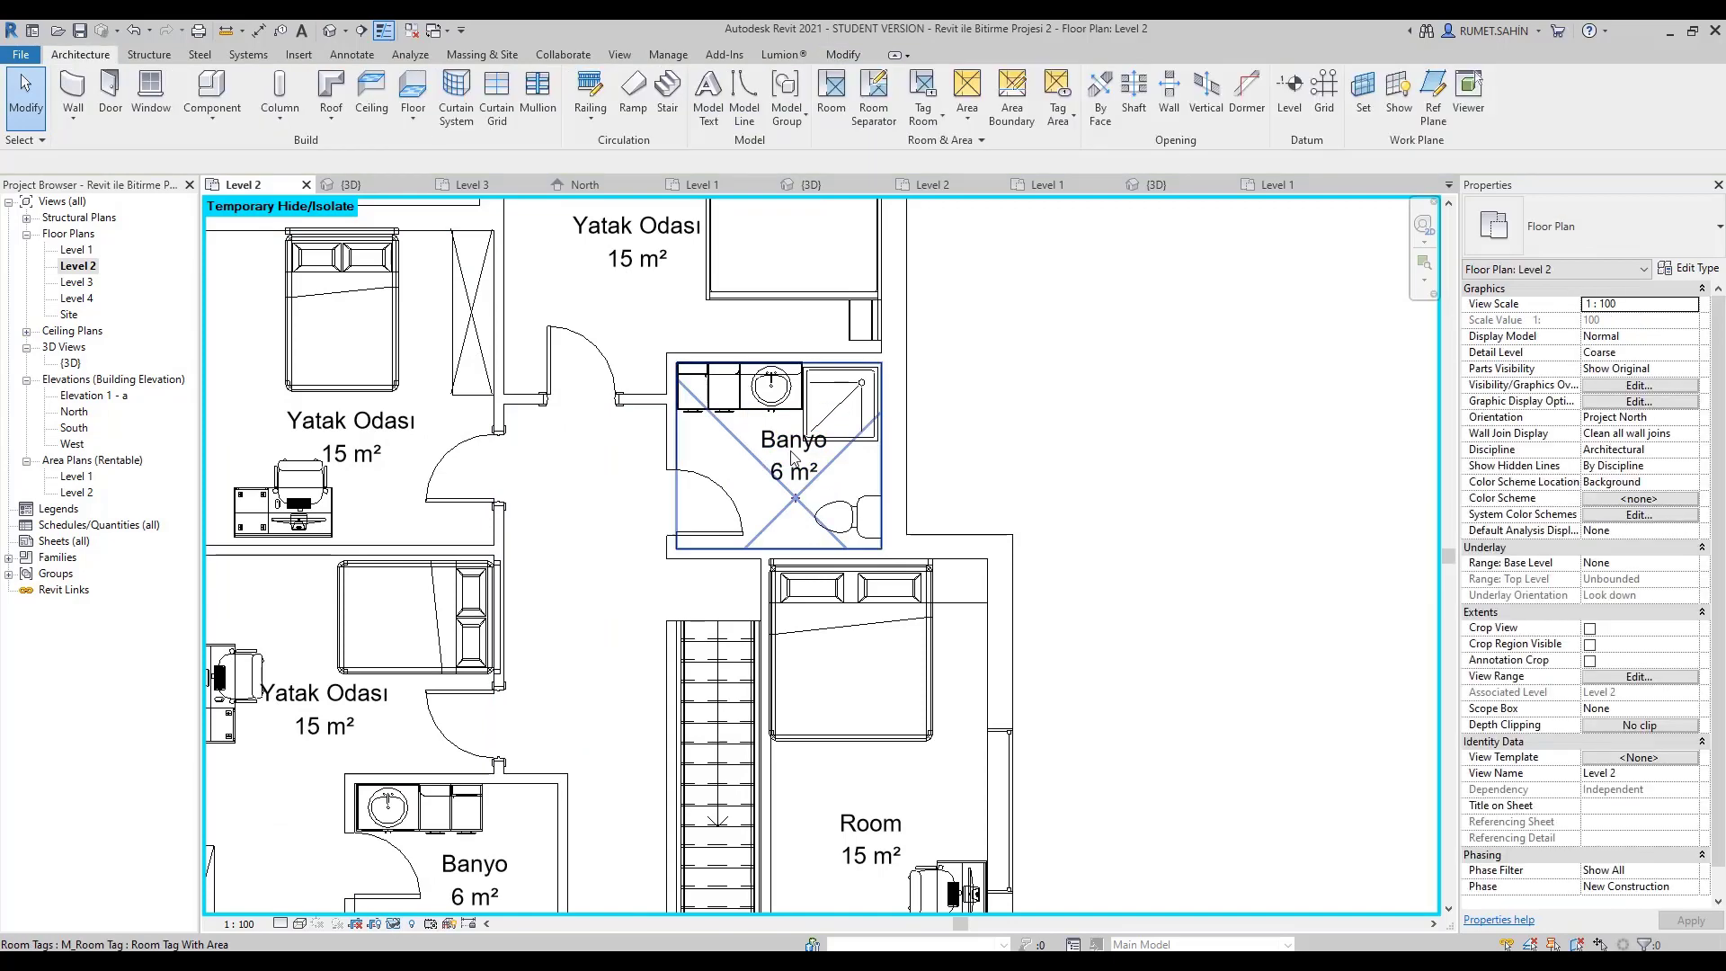
{"action": "scroll", "coordinate": [854, 396], "scroll_direction": "down", "scroll_amount": 2}
Copy the 90x90 corner shower tray, rotated, into the lower Banyo's bottom-right corner.
{"action": "middle_click_drag", "start_coordinate": [855, 393], "coordinate": [857, 412]}
{"action": "left_click", "coordinate": [809, 439]}
{"action": "key", "text": "c"}
{"action": "key", "text": "s"}
{"action": "scroll", "coordinate": [719, 539], "scroll_direction": "up", "scroll_amount": 2}
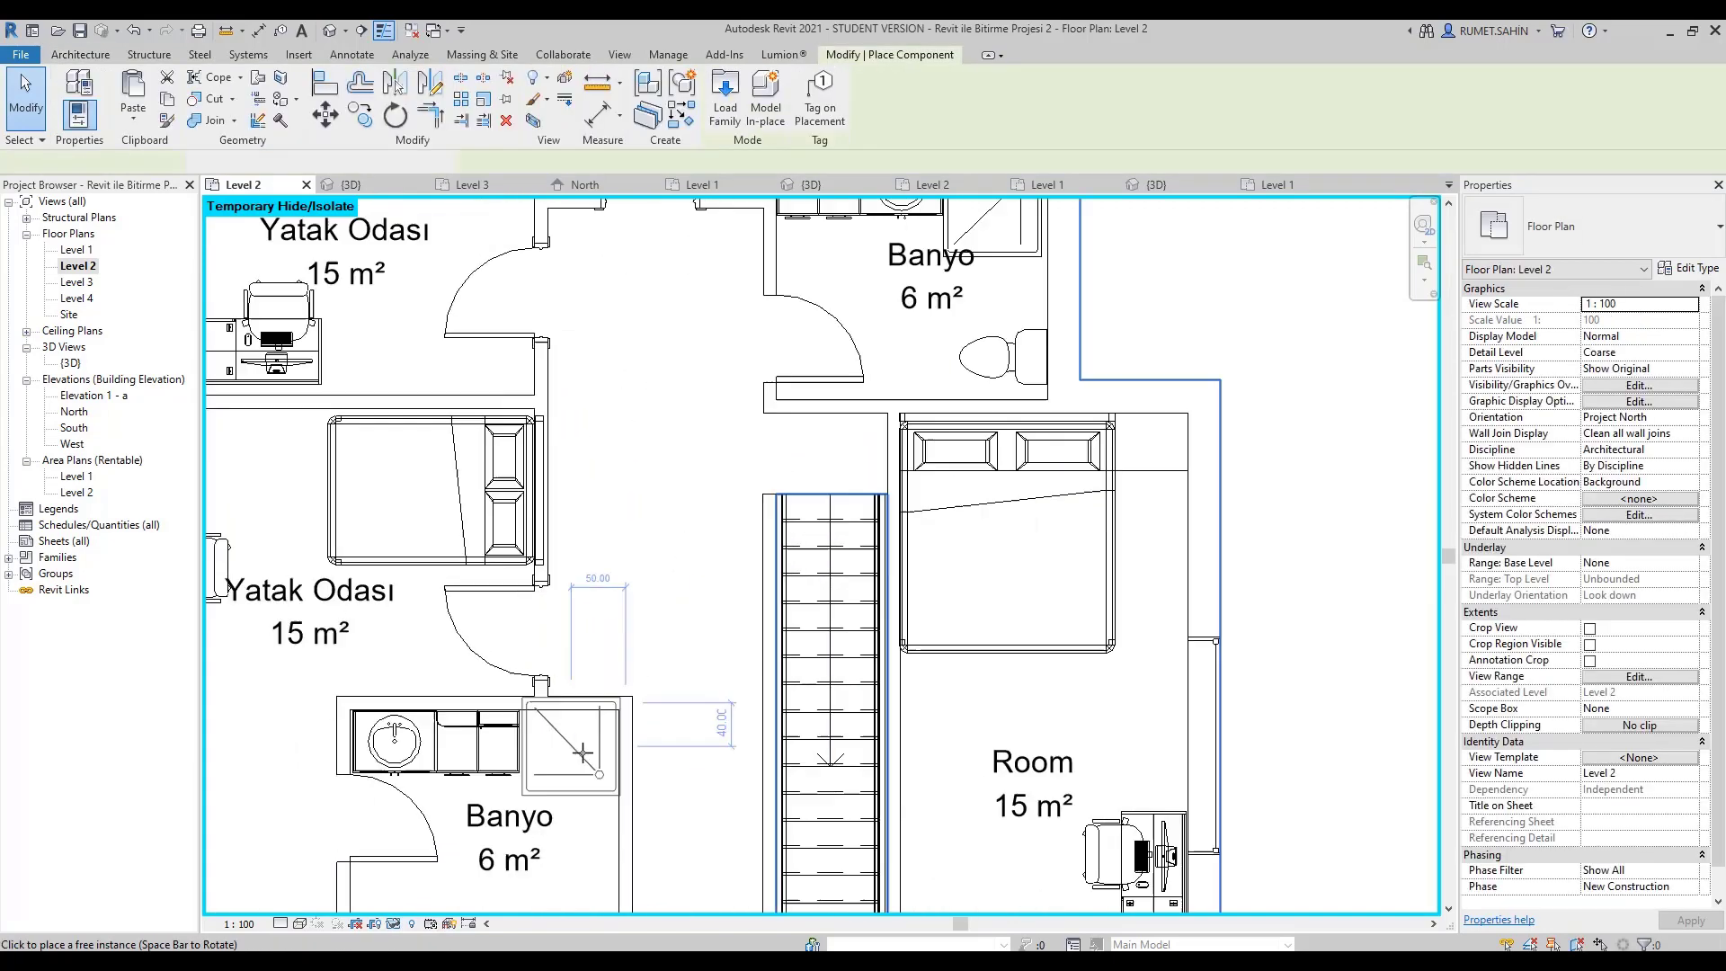
{"action": "scroll", "coordinate": [600, 807], "scroll_direction": "up", "scroll_amount": 1}
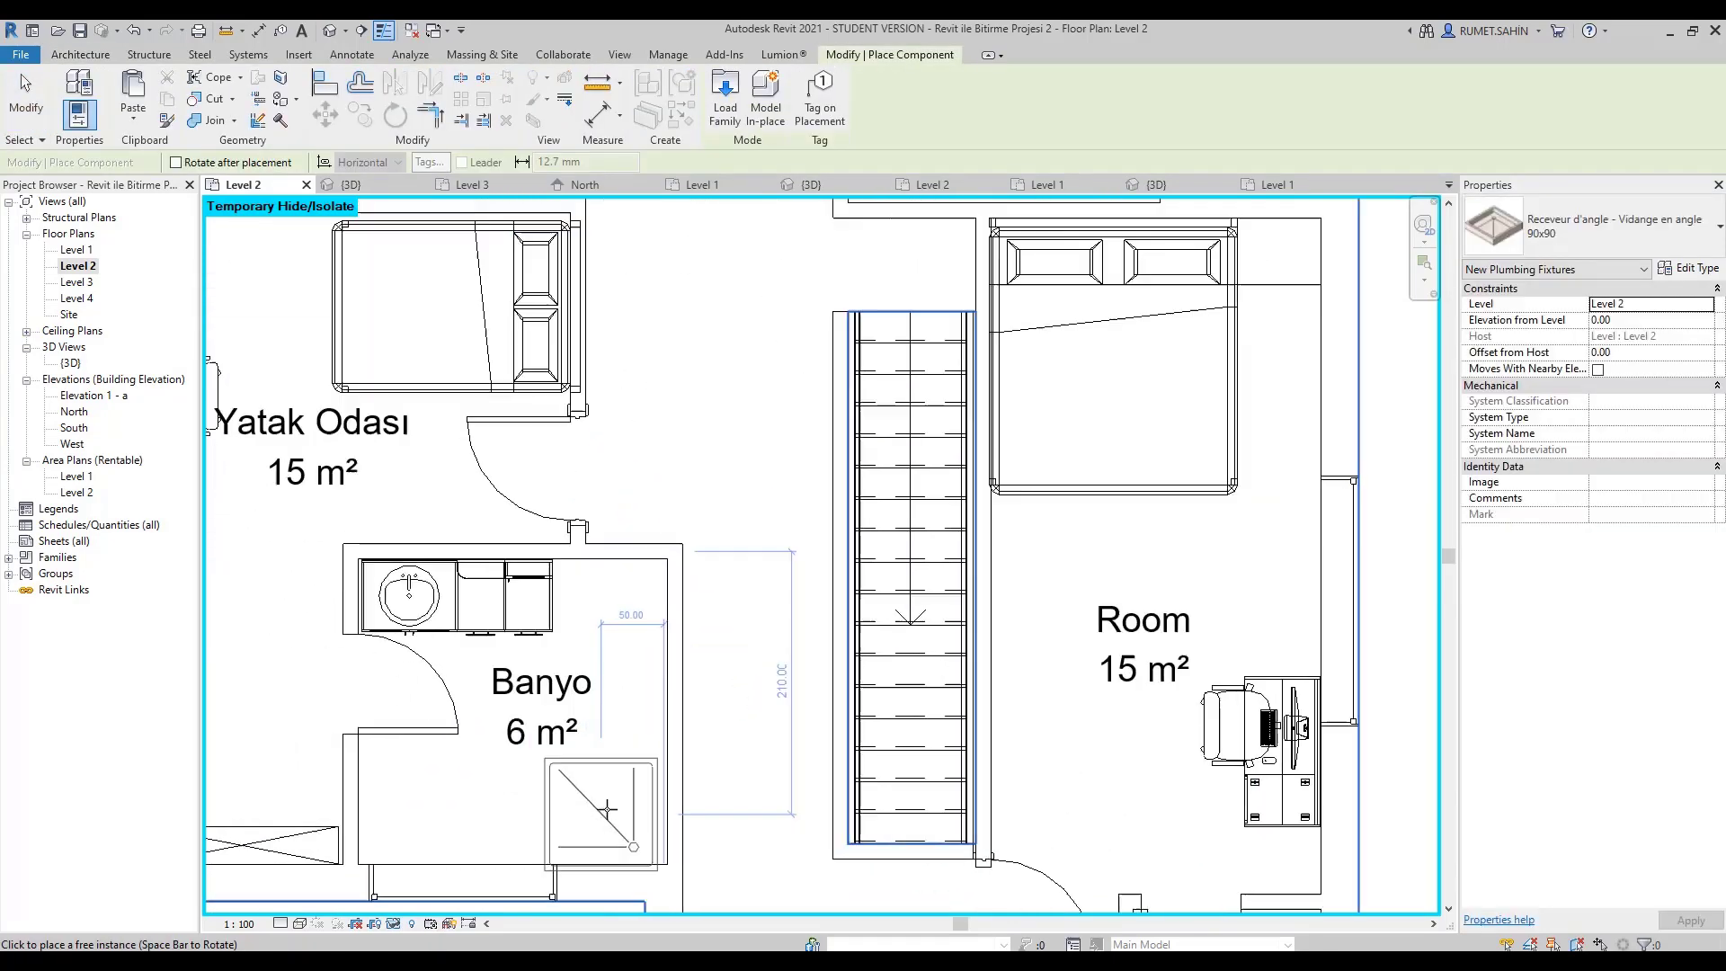
{"action": "scroll", "coordinate": [606, 804], "scroll_direction": "up", "scroll_amount": 1}
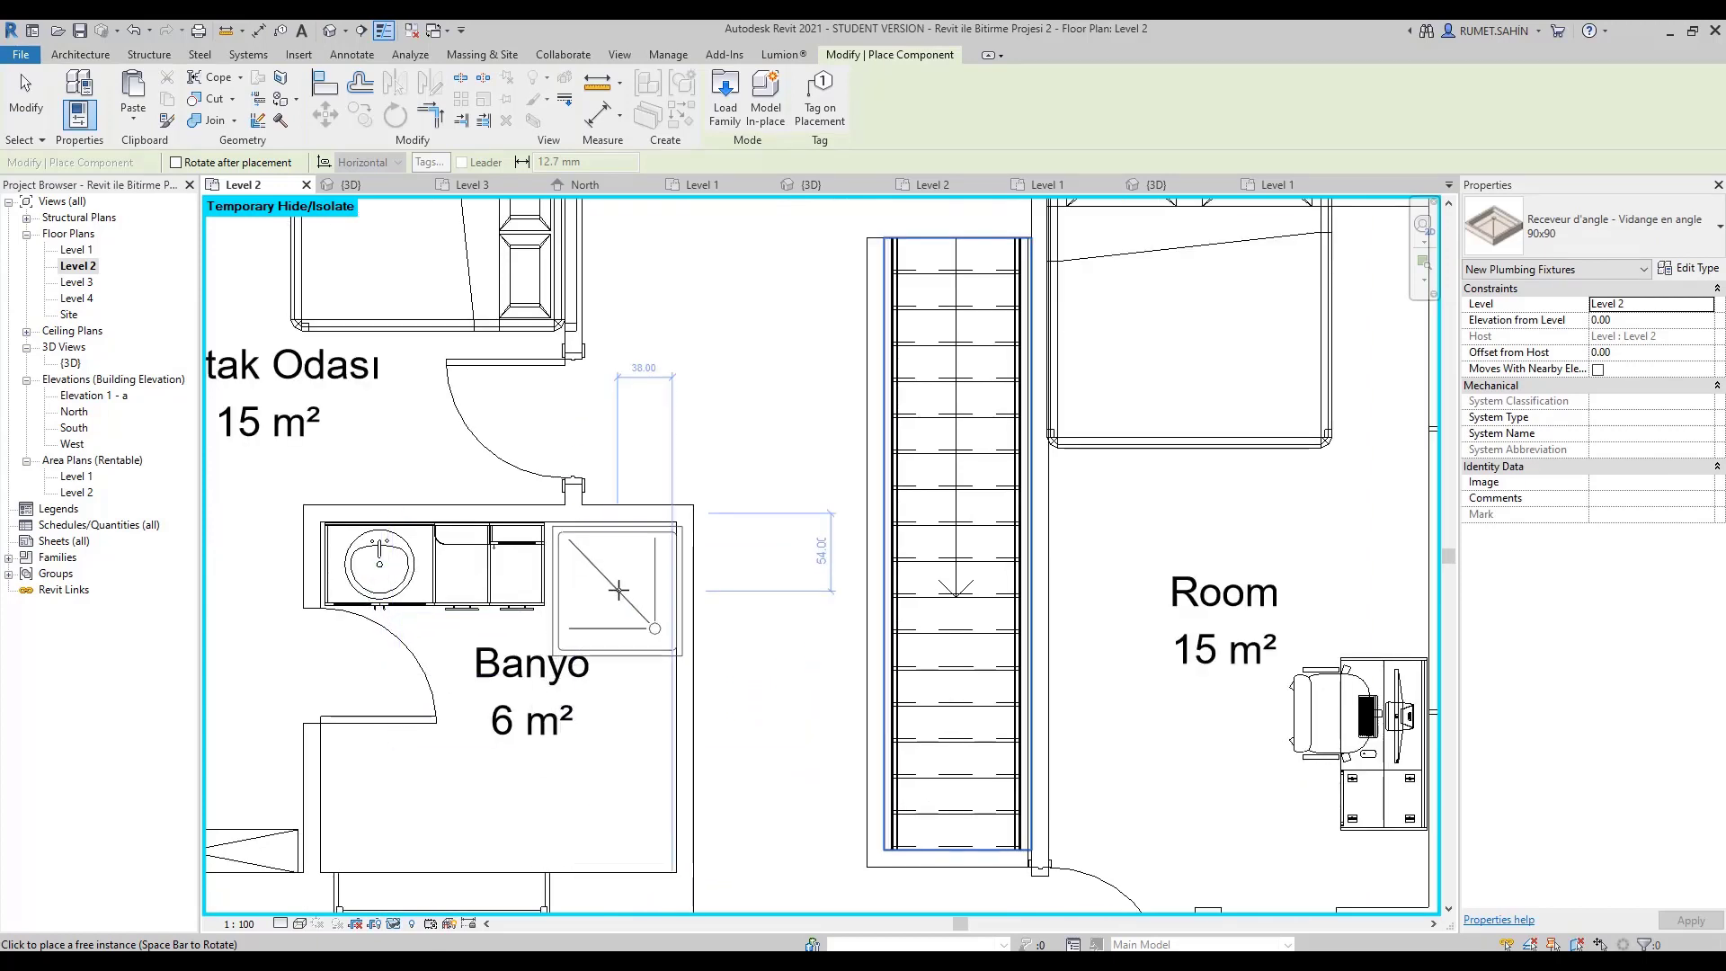
{"action": "key", "text": "space"}
{"action": "key", "text": "space"}
{"action": "key", "text": "space"}
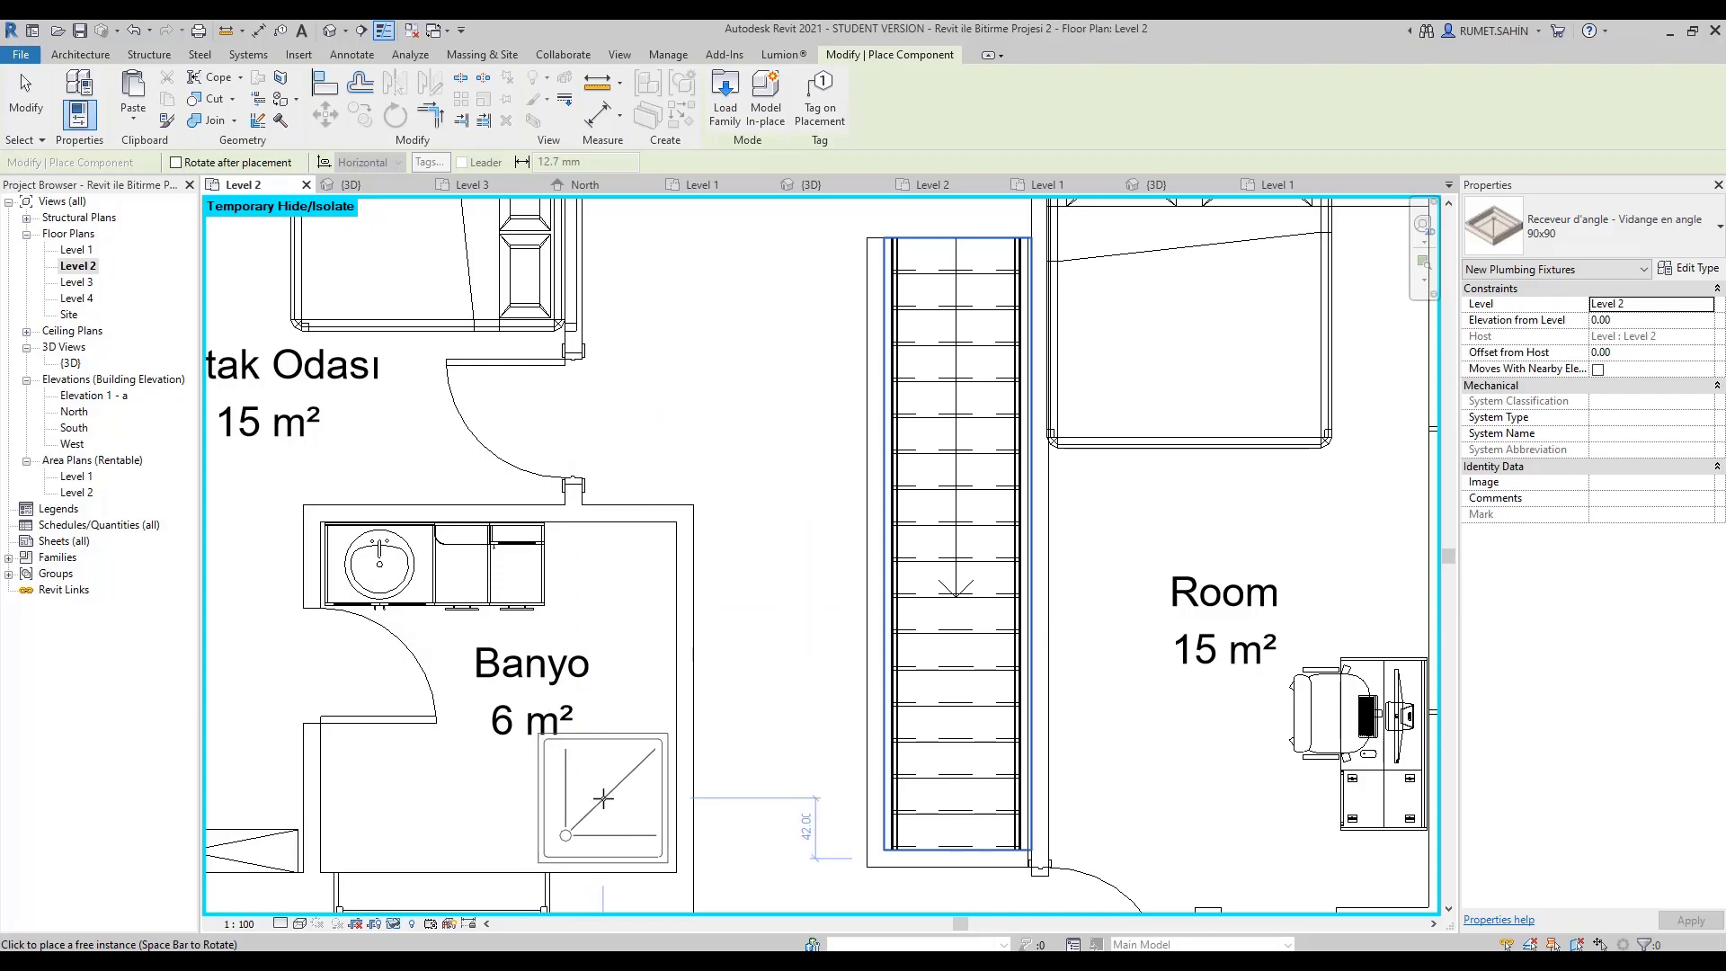
{"action": "left_click", "coordinate": [652, 832]}
{"action": "key", "text": "Escape"}
{"action": "key", "text": "Escape"}
{"action": "scroll", "coordinate": [665, 863], "scroll_direction": "up", "scroll_amount": 2}
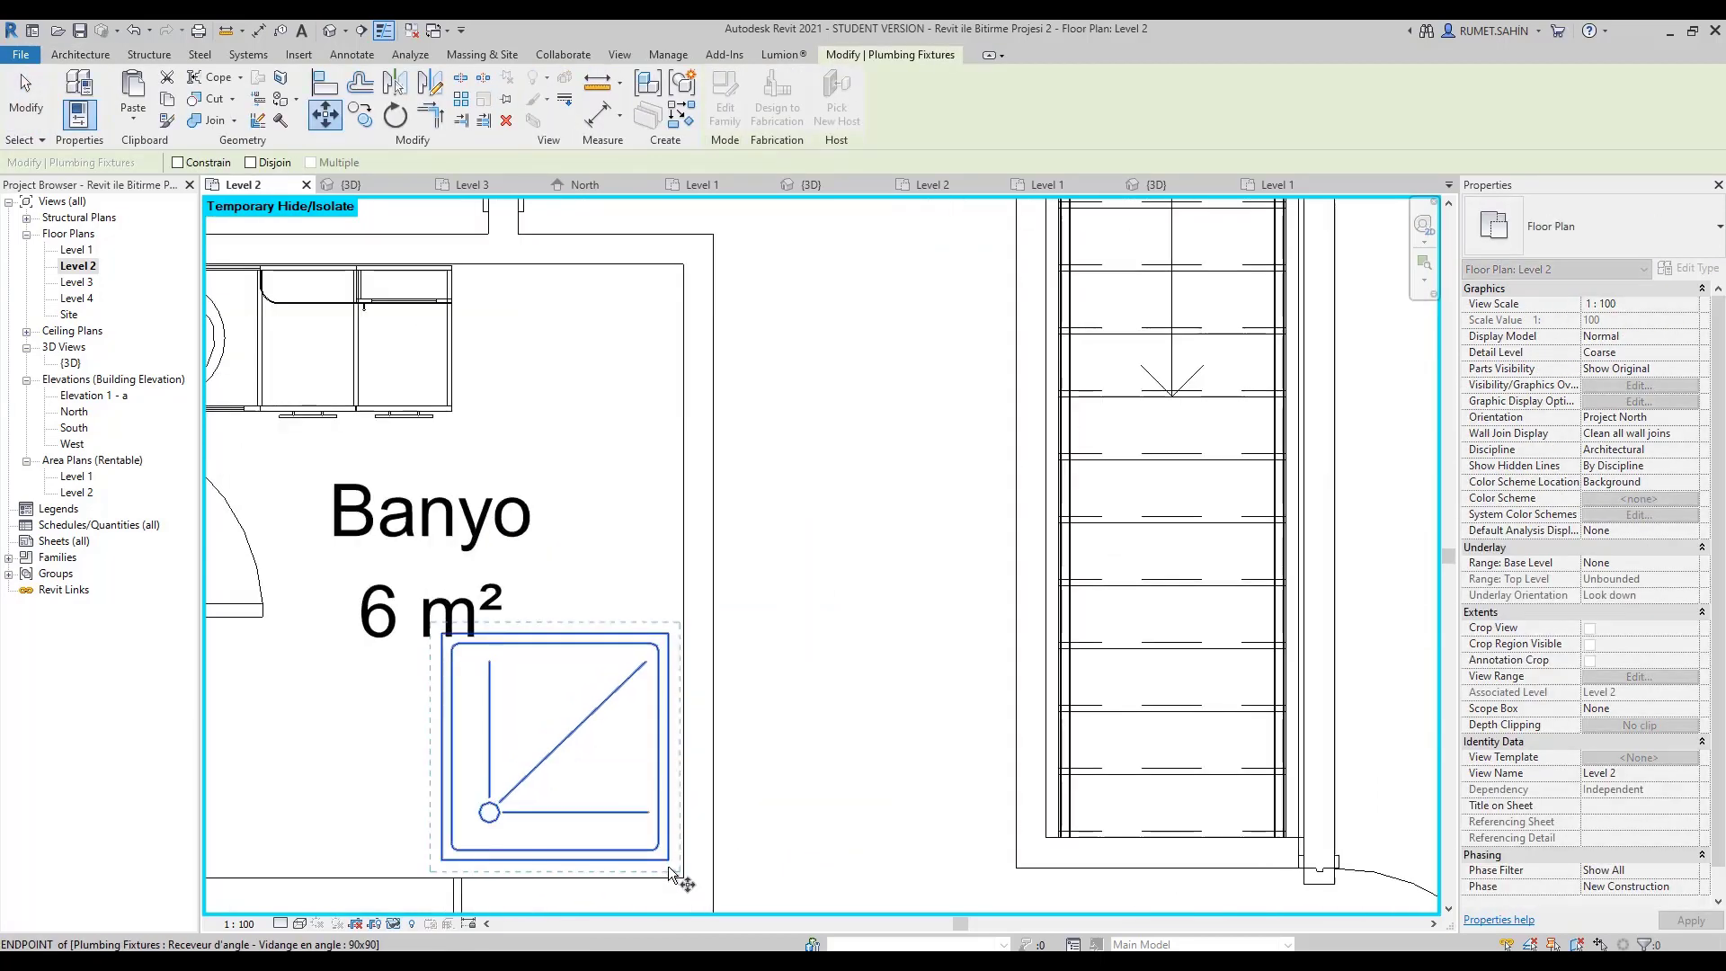
{"action": "left_click_drag", "start_coordinate": [667, 866], "coordinate": [681, 880]}
{"action": "scroll", "coordinate": [681, 881], "scroll_direction": "down", "scroll_amount": 2}
{"action": "scroll", "coordinate": [629, 809], "scroll_direction": "down", "scroll_amount": 3}
Place a toilet fixture in the lower 6 m² Banyo.
{"action": "key", "text": "Escape"}
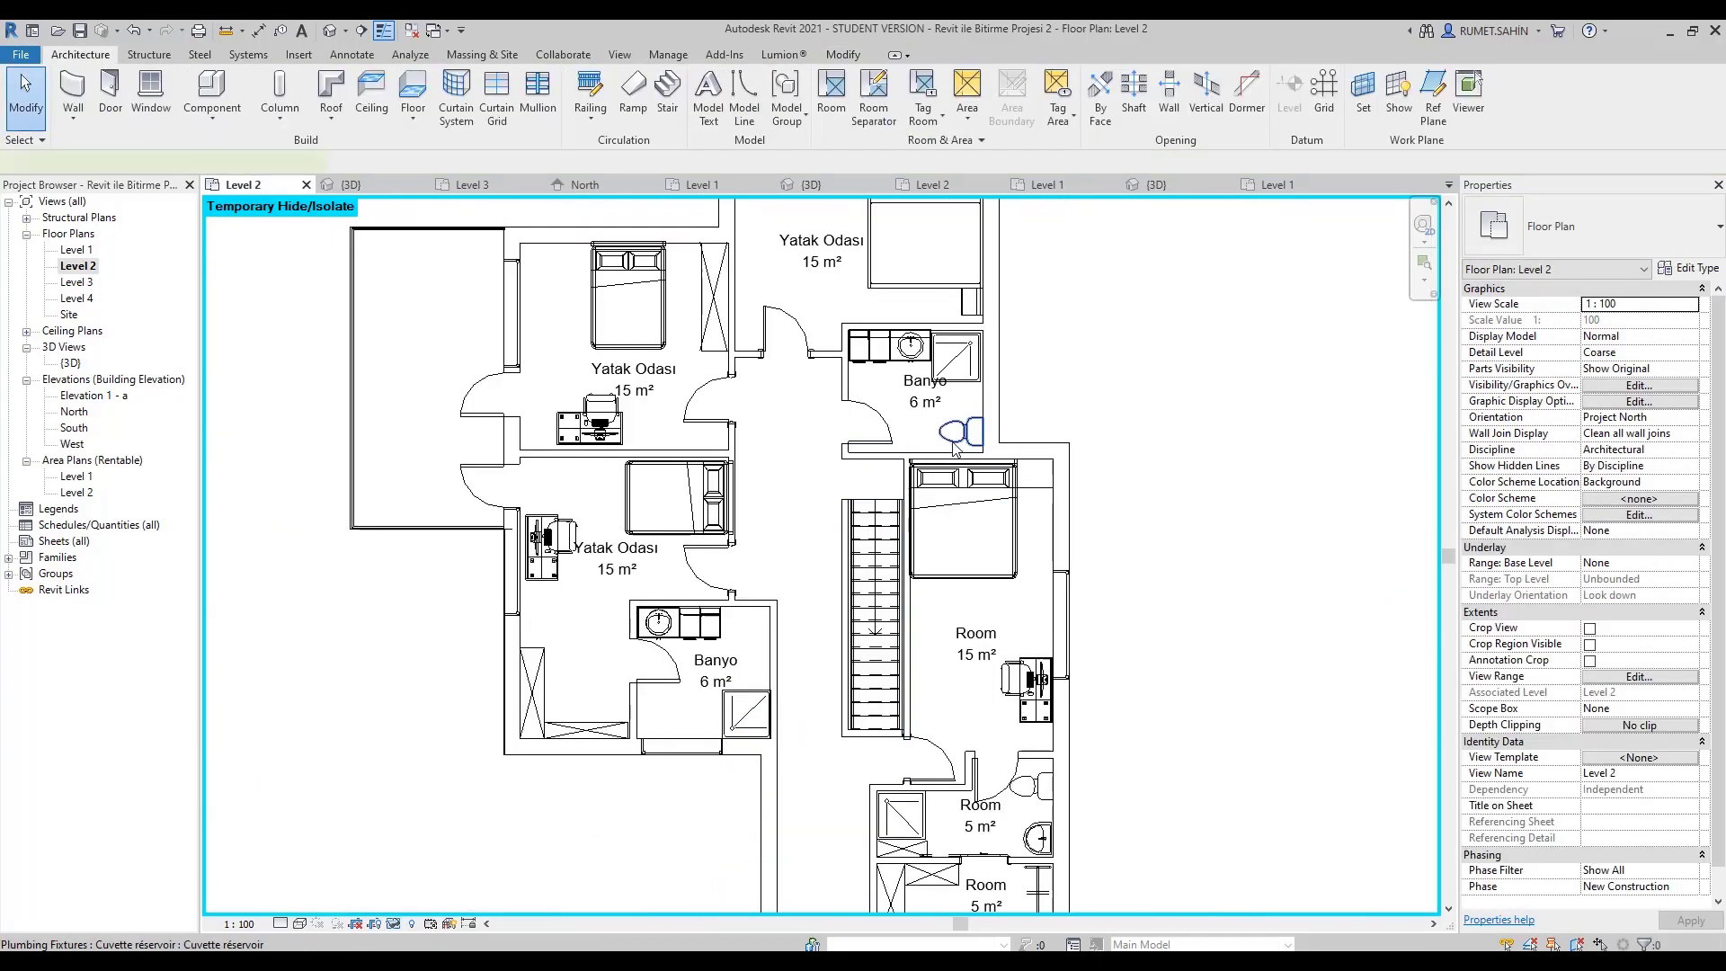
{"action": "key", "text": "c"}
{"action": "key", "text": "m"}
{"action": "scroll", "coordinate": [665, 731], "scroll_direction": "up", "scroll_amount": 3}
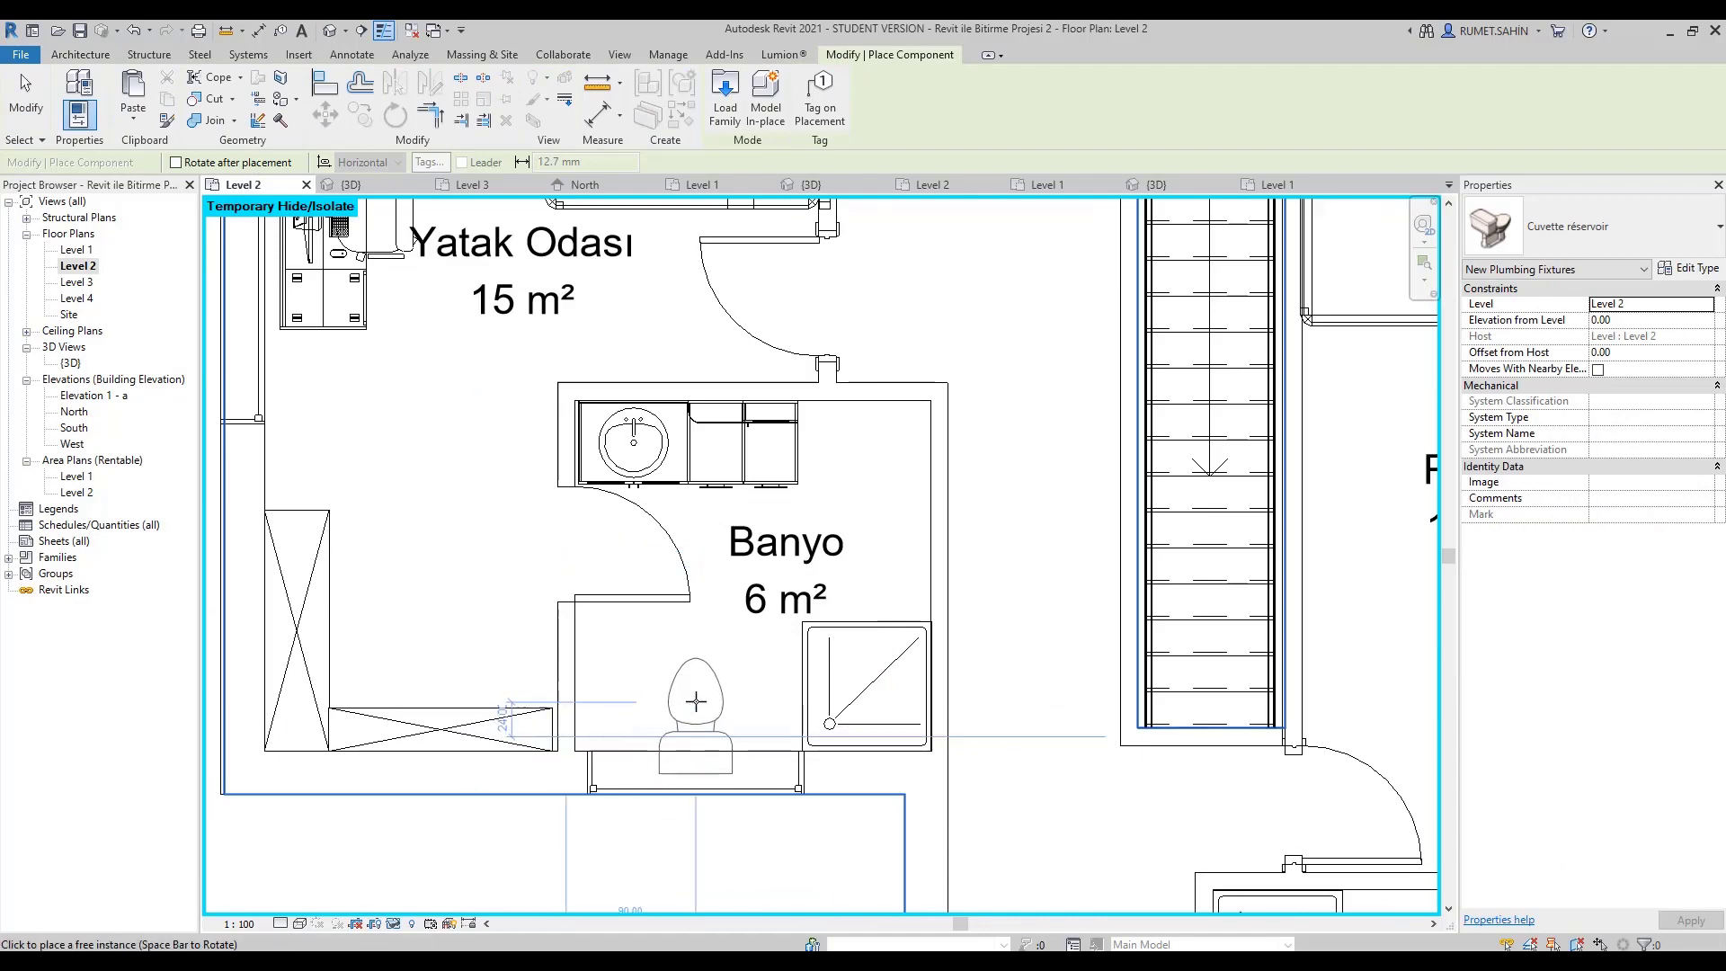
{"action": "left_click", "coordinate": [683, 688]}
{"action": "scroll", "coordinate": [683, 687], "scroll_direction": "down", "scroll_amount": 4}
{"action": "key", "text": "Escape"}
{"action": "key", "text": "Escape"}
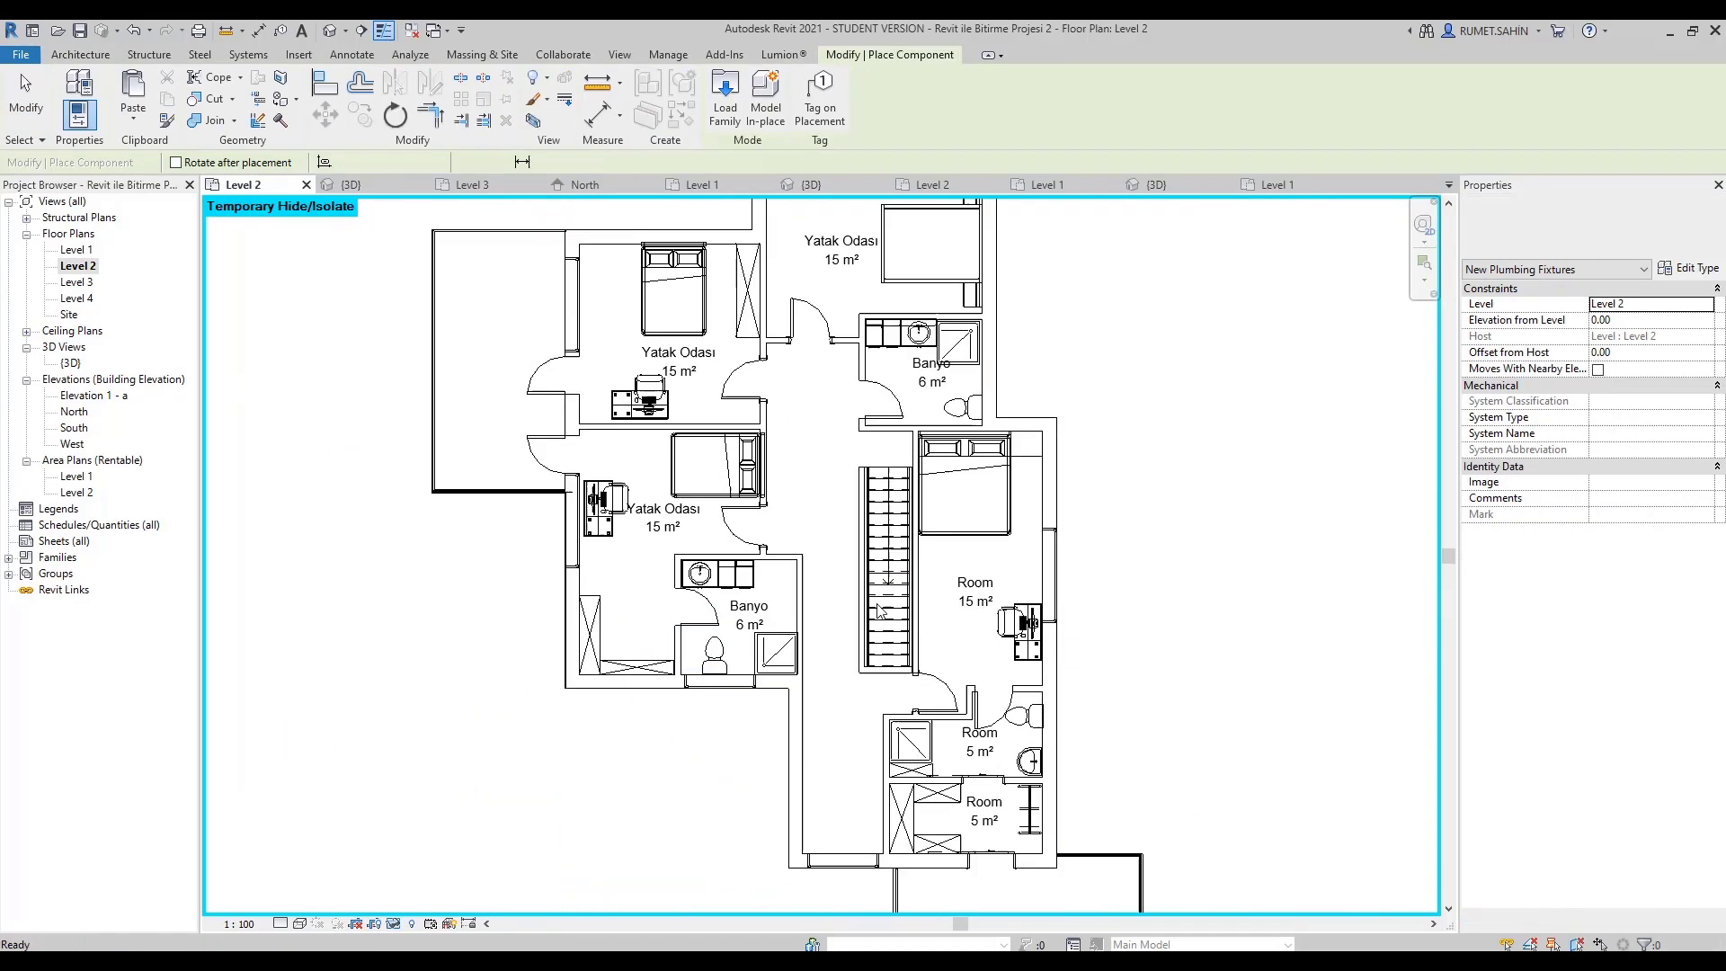
{"action": "scroll", "coordinate": [884, 809], "scroll_direction": "up", "scroll_amount": 2}
{"action": "scroll", "coordinate": [885, 809], "scroll_direction": "up", "scroll_amount": 1}
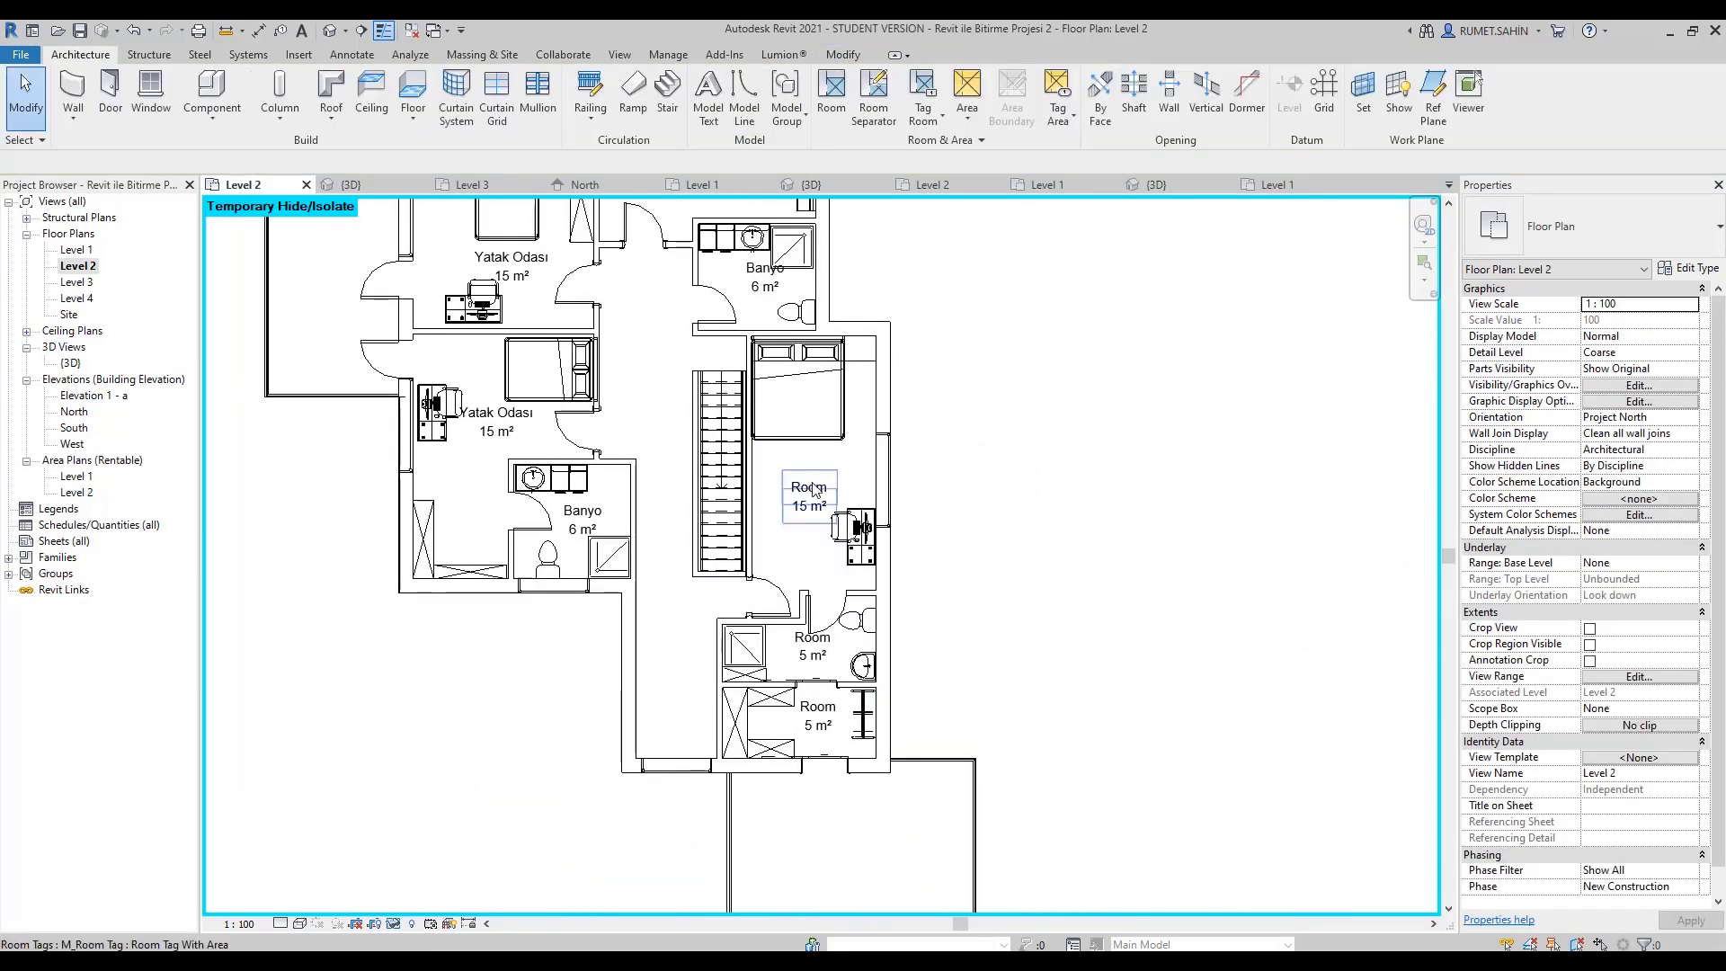
Rename the right 15 m² room's tag to Yatak Odası.
{"action": "double_click", "coordinate": [838, 484]}
{"action": "type", "text": "Yatak Odası"}
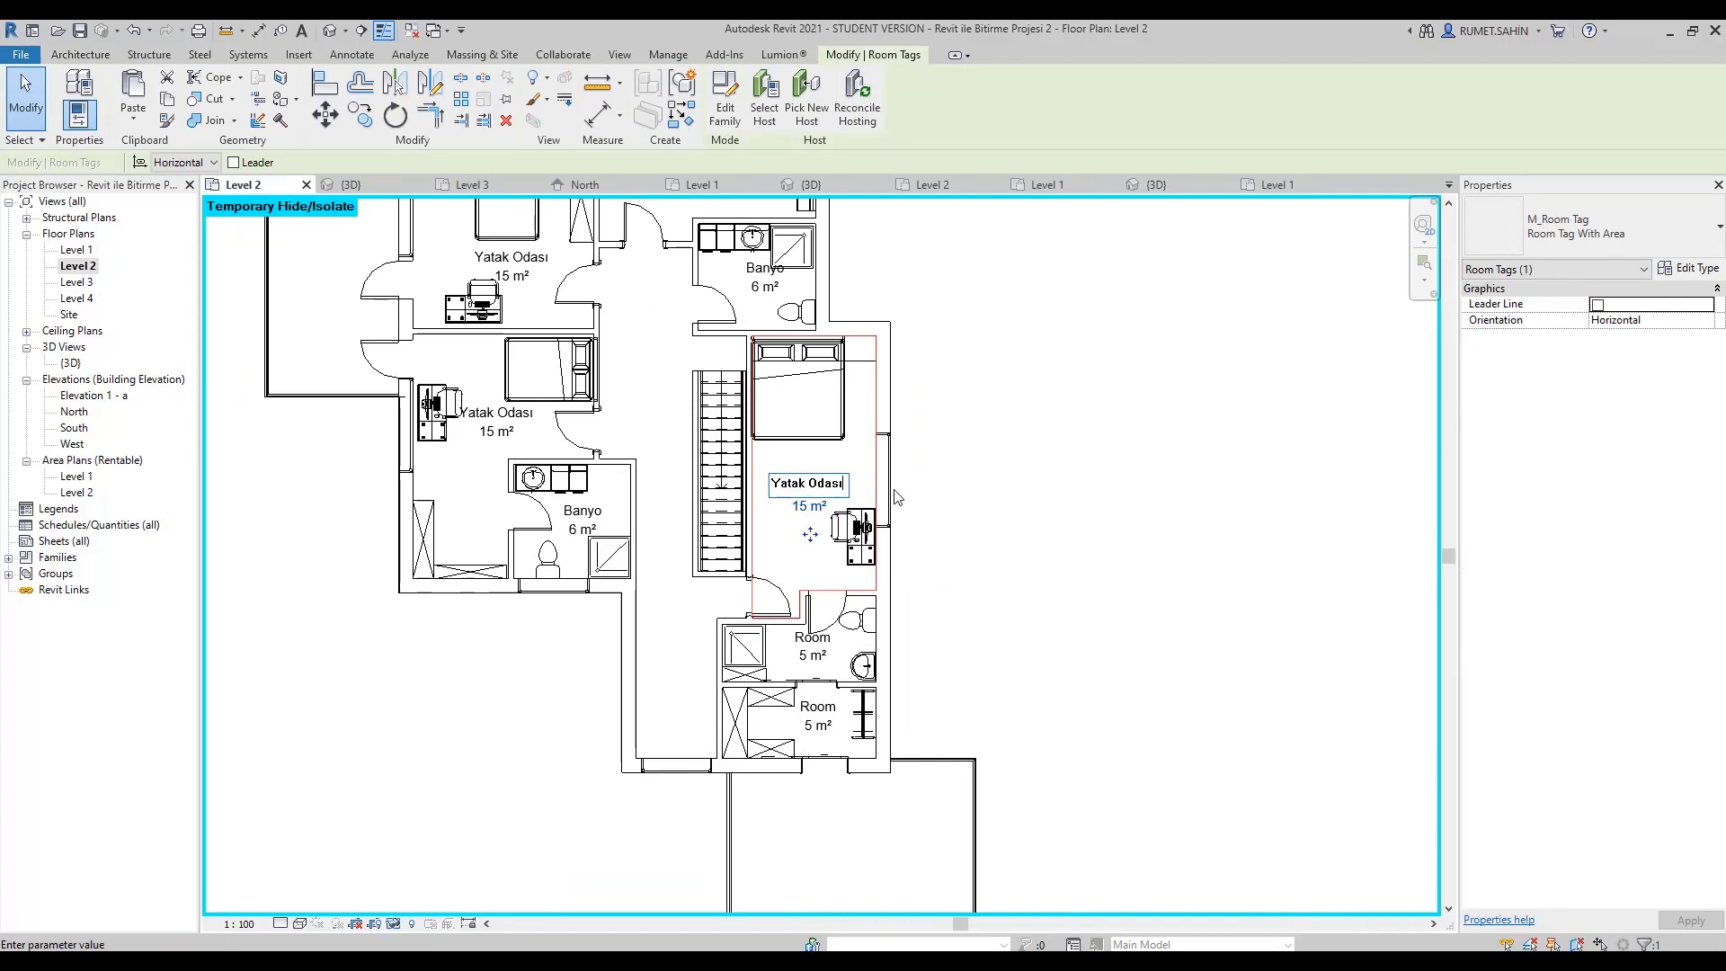
{"action": "key", "text": "Return"}
{"action": "scroll", "coordinate": [813, 643], "scroll_direction": "up", "scroll_amount": 1}
{"action": "scroll", "coordinate": [824, 637], "scroll_direction": "up", "scroll_amount": 1}
Rename the two 5 m² room tags to Banyo and Giyinme Odası.
{"action": "double_click", "coordinate": [823, 636]}
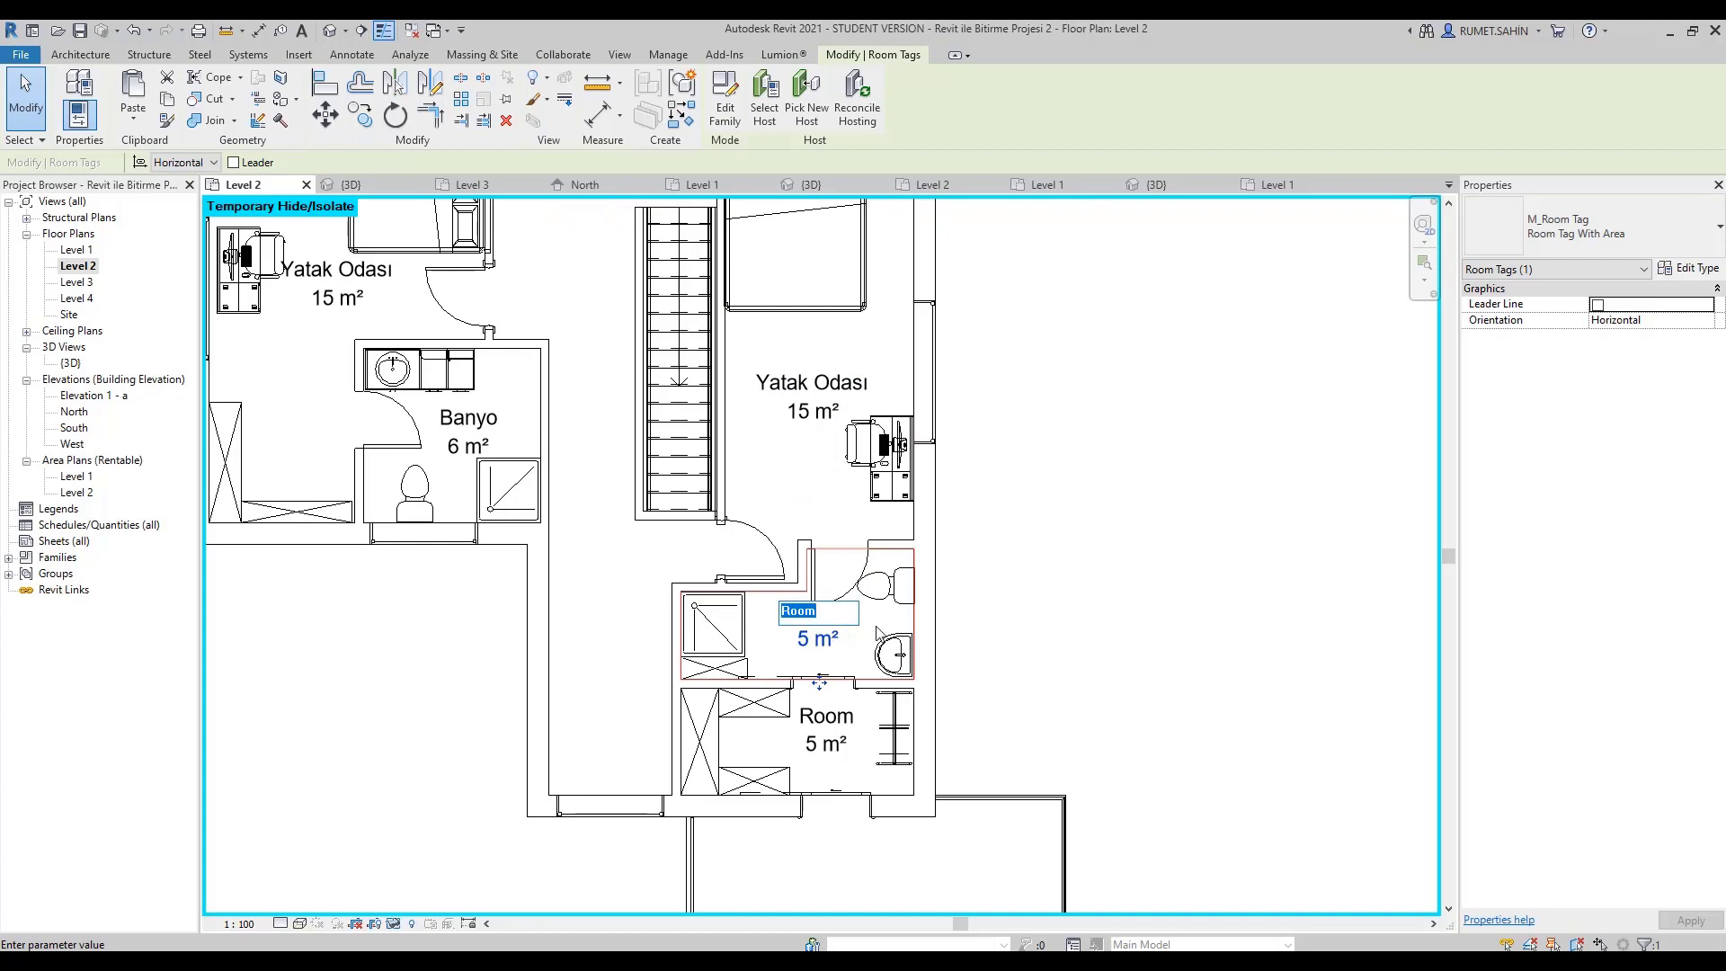
{"action": "type", "text": "Banyo"}
{"action": "key", "text": "Return"}
{"action": "left_click", "coordinate": [849, 717]}
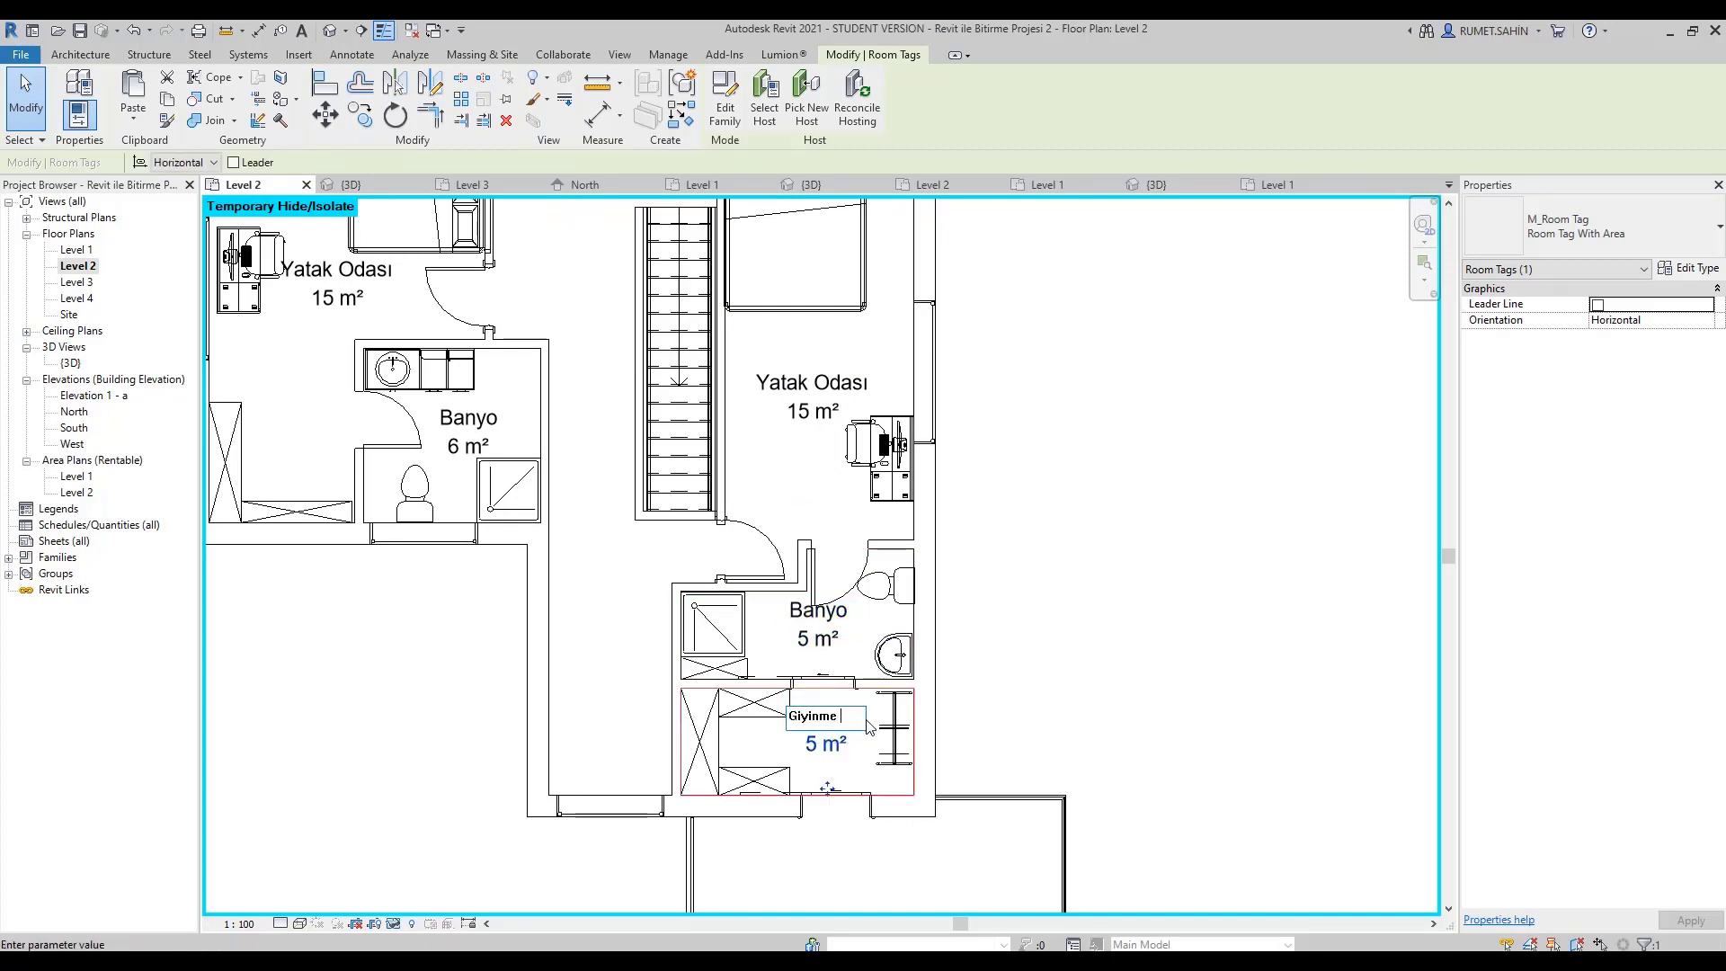
{"action": "type", "text": "Odası"}
{"action": "key", "text": "Return"}
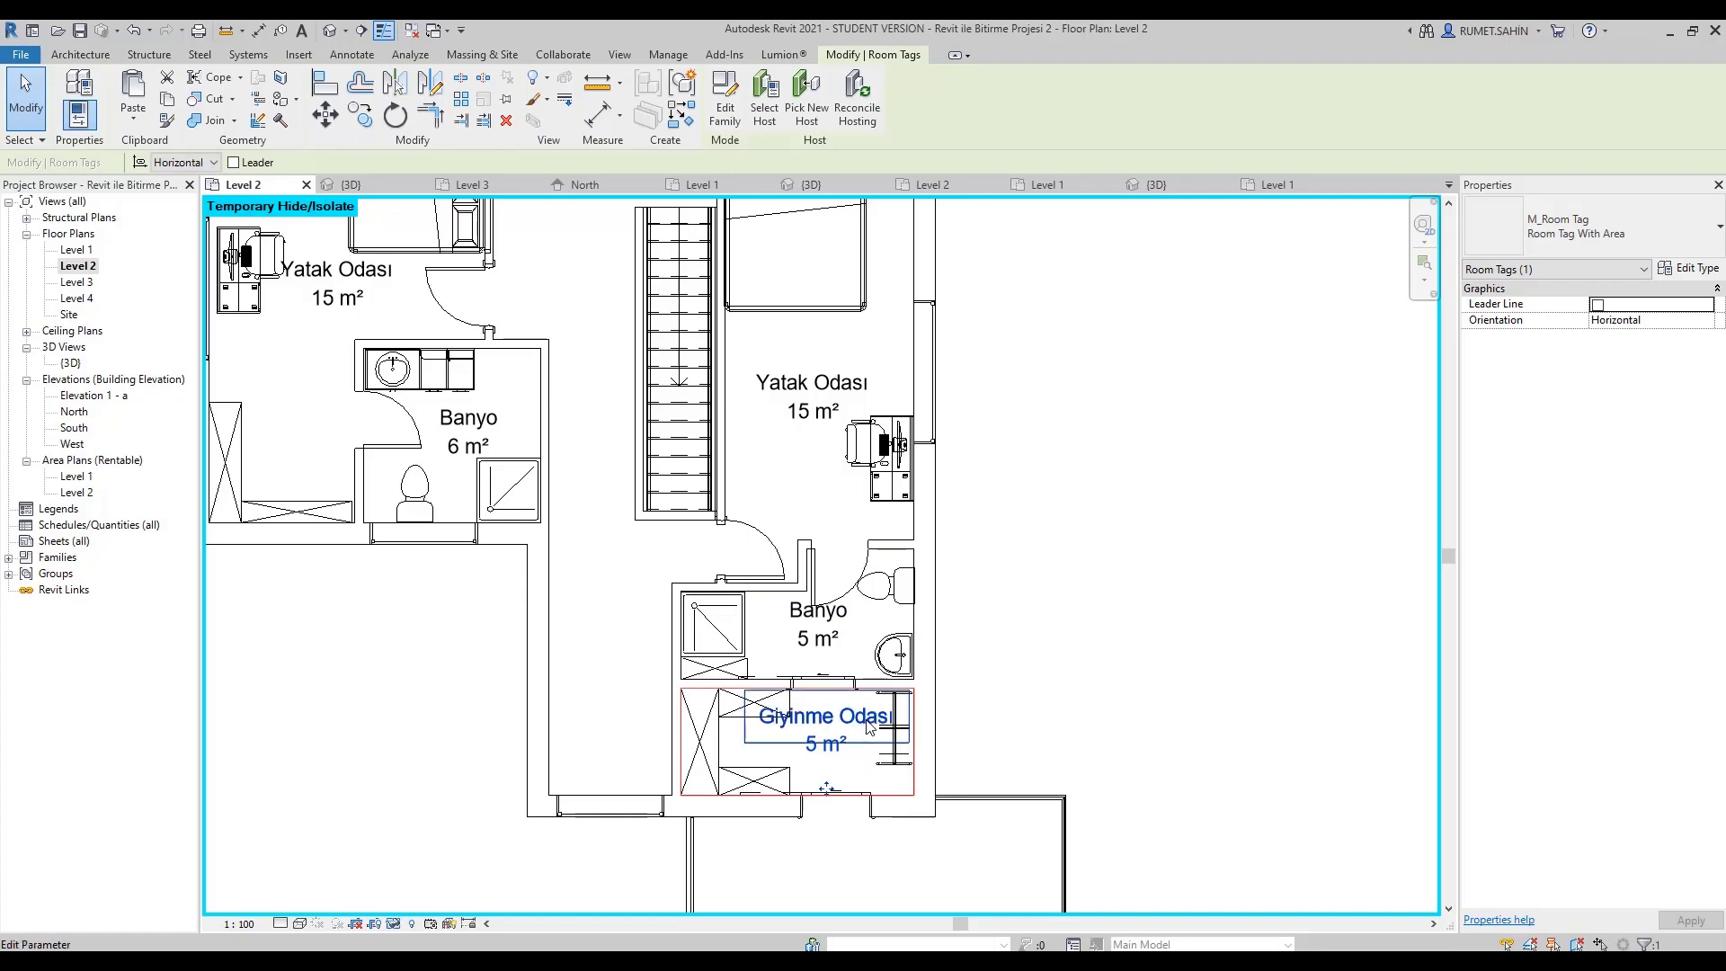
{"action": "key", "text": "Escape"}
{"action": "scroll", "coordinate": [899, 692], "scroll_direction": "down", "scroll_amount": 2}
{"action": "scroll", "coordinate": [932, 662], "scroll_direction": "down", "scroll_amount": 2}
{"action": "scroll", "coordinate": [916, 646], "scroll_direction": "down", "scroll_amount": 1}
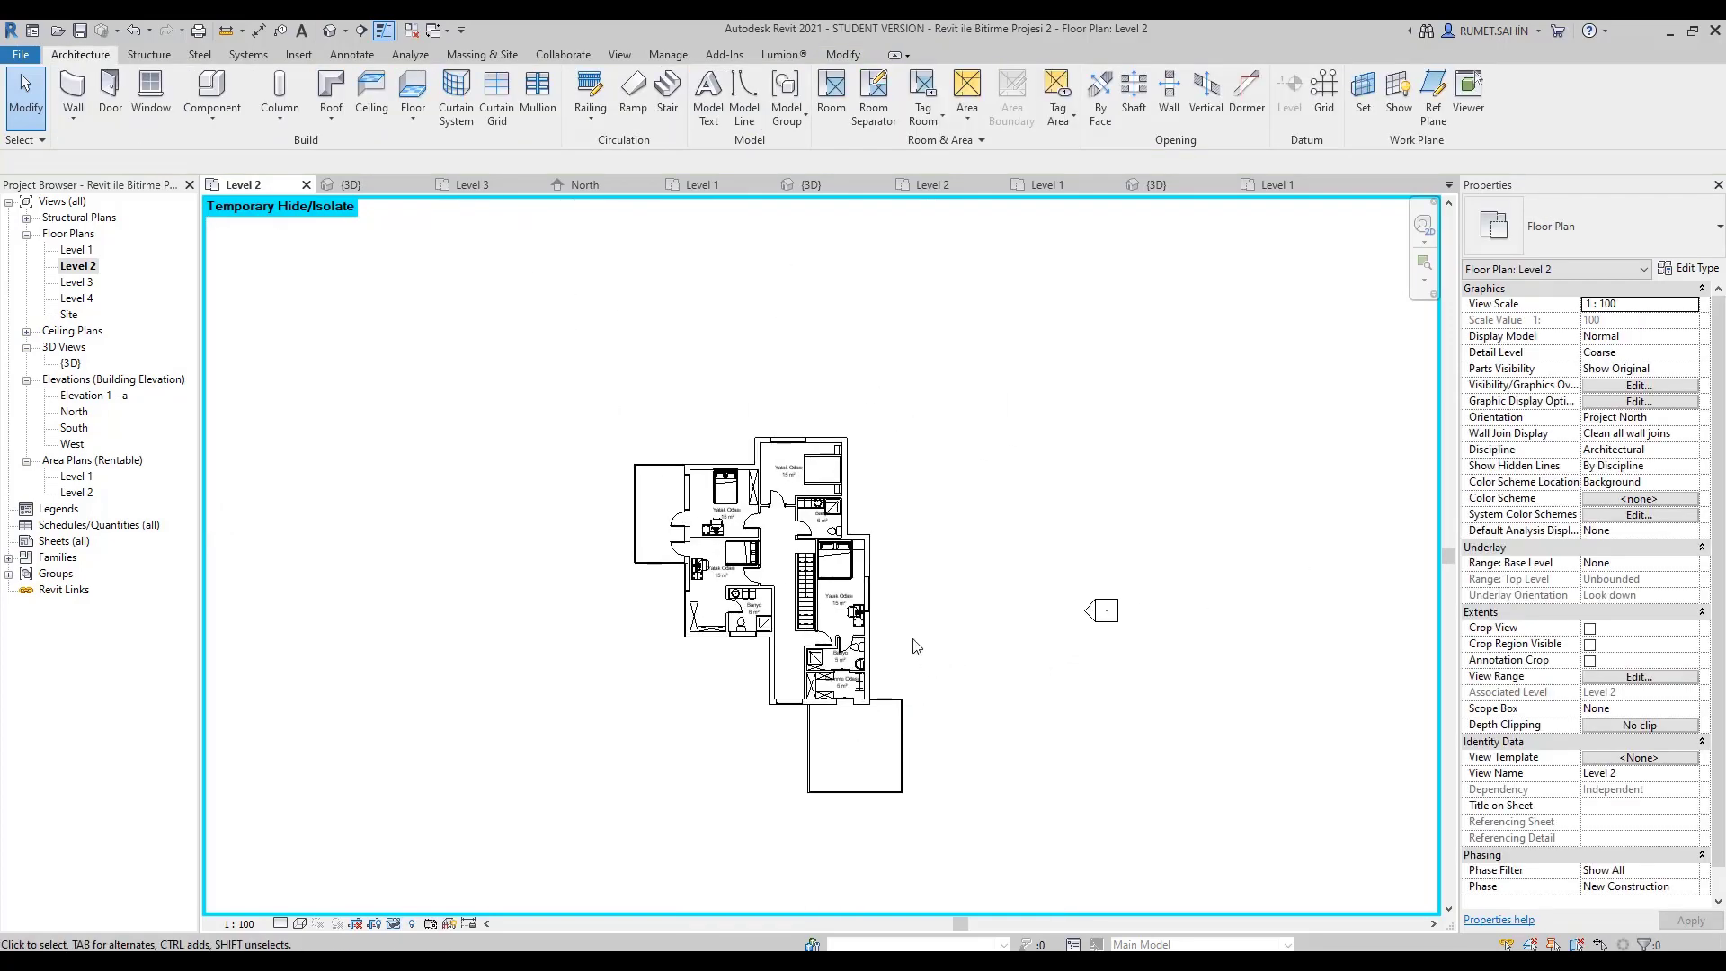
On Level 1, set Aligned Dimension to pick Entire Walls with opening widths.
{"action": "double_click", "coordinate": [80, 250]}
{"action": "scroll", "coordinate": [849, 593], "scroll_direction": "down", "scroll_amount": 5}
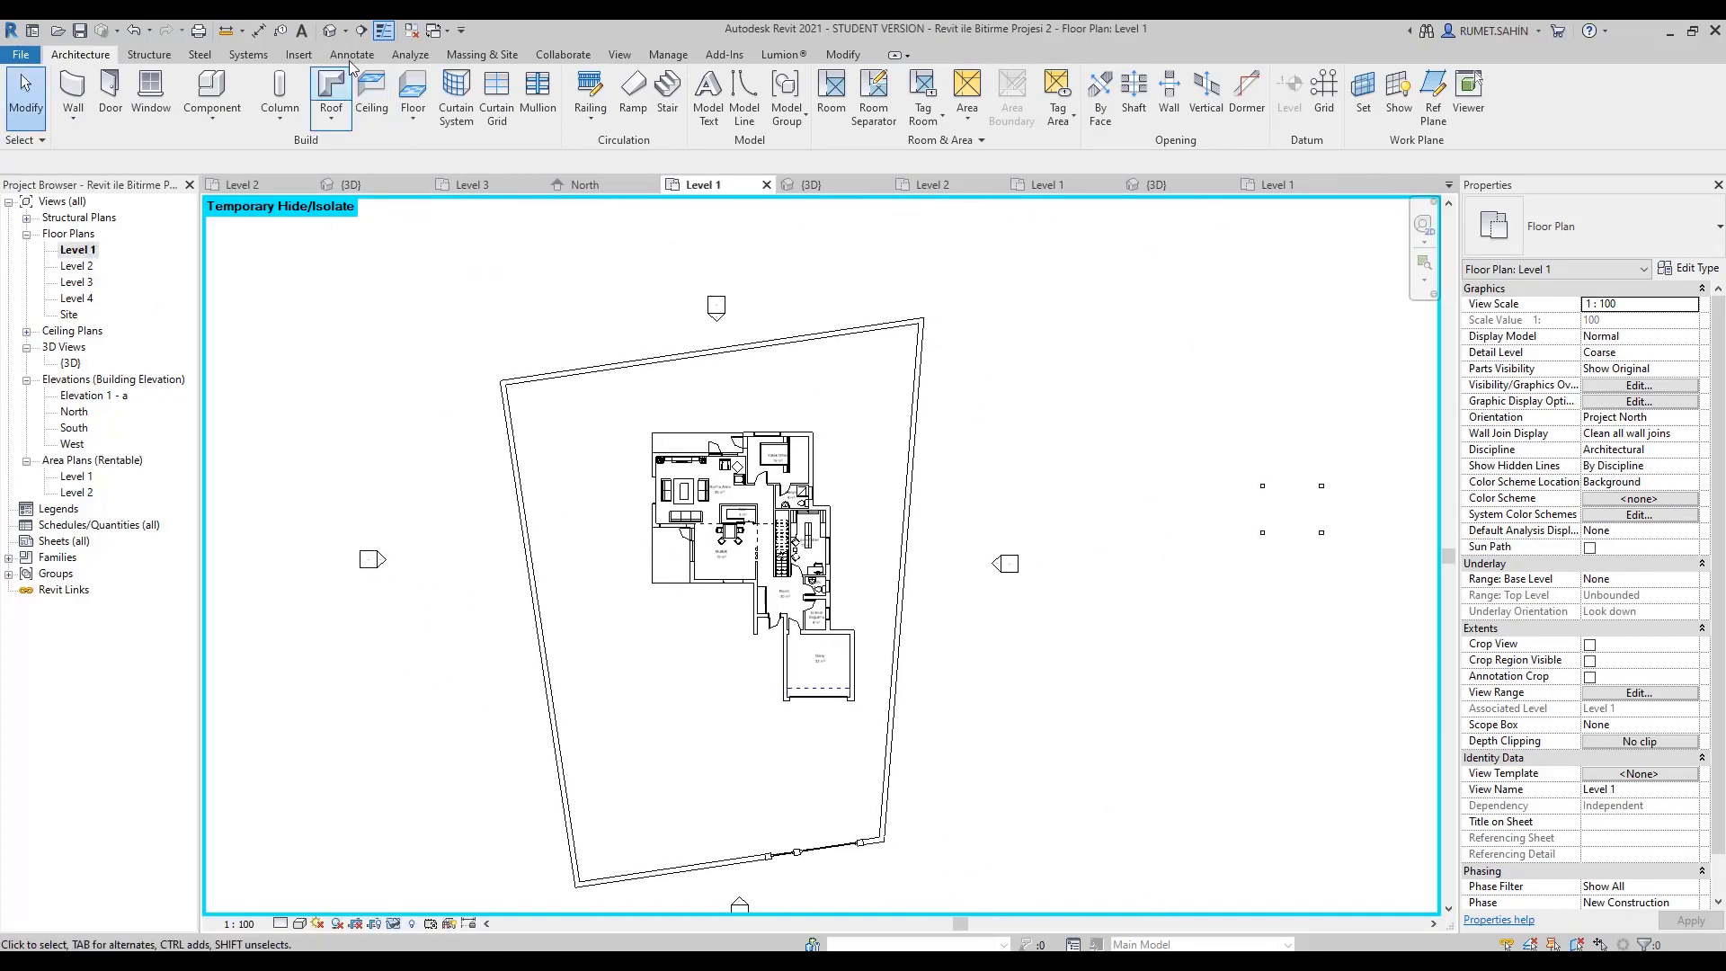
{"action": "left_click", "coordinate": [259, 29]}
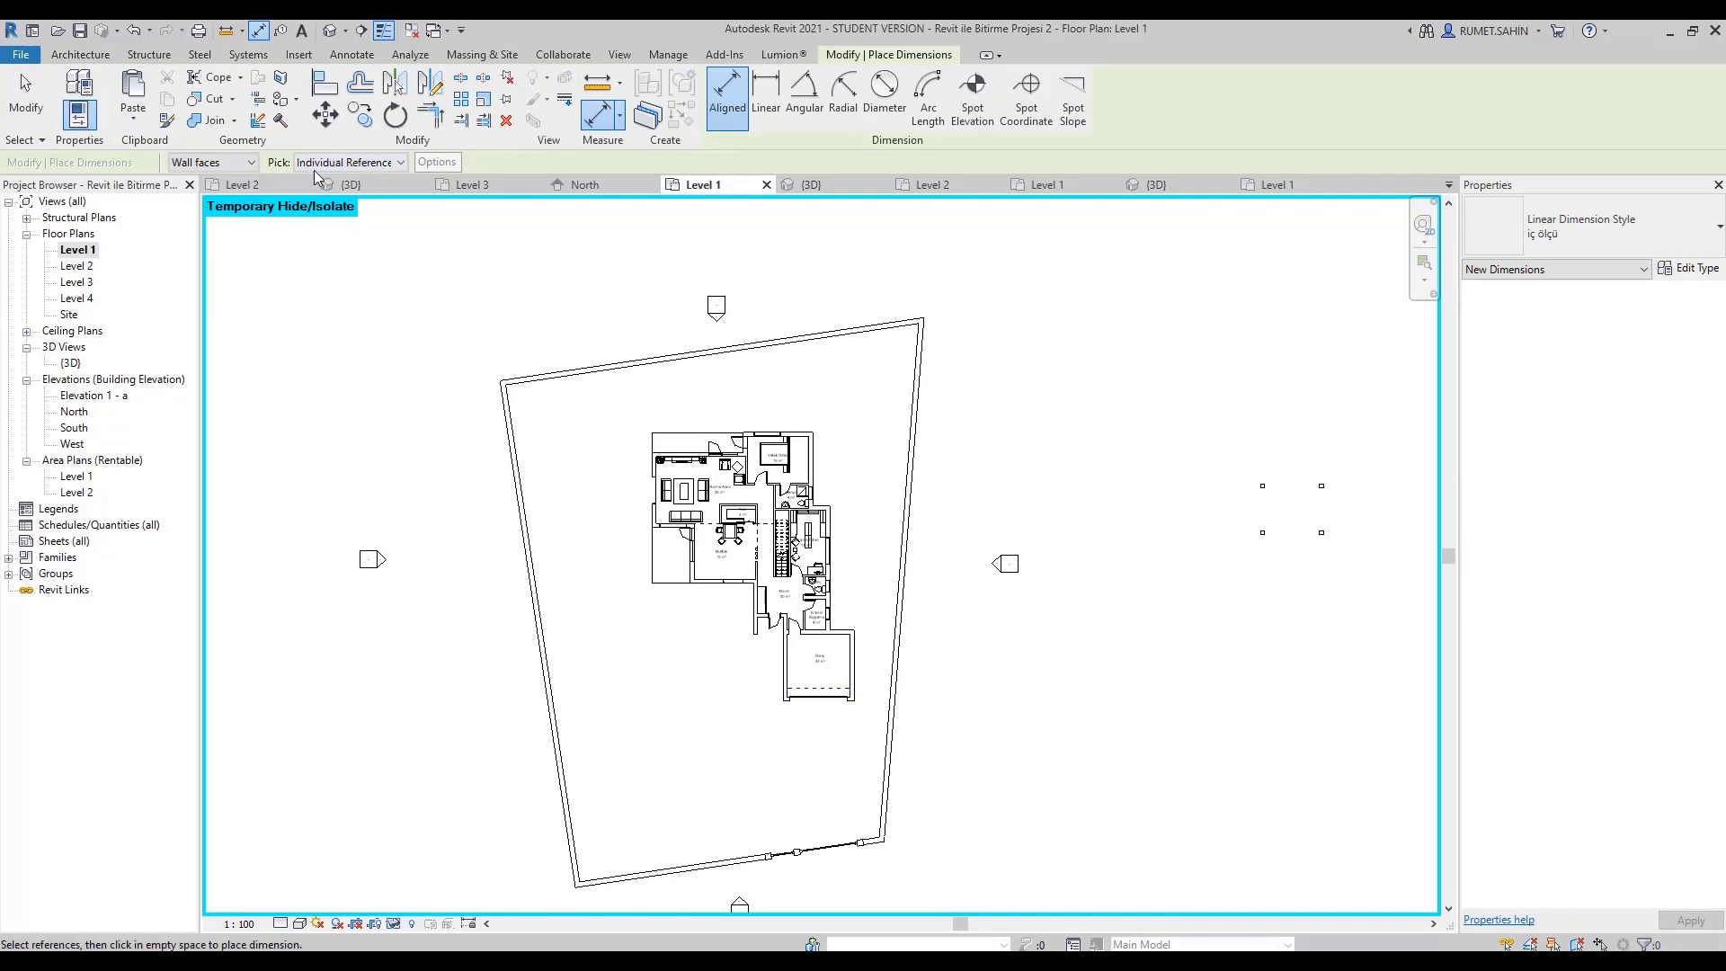
{"action": "left_click", "coordinate": [344, 163]}
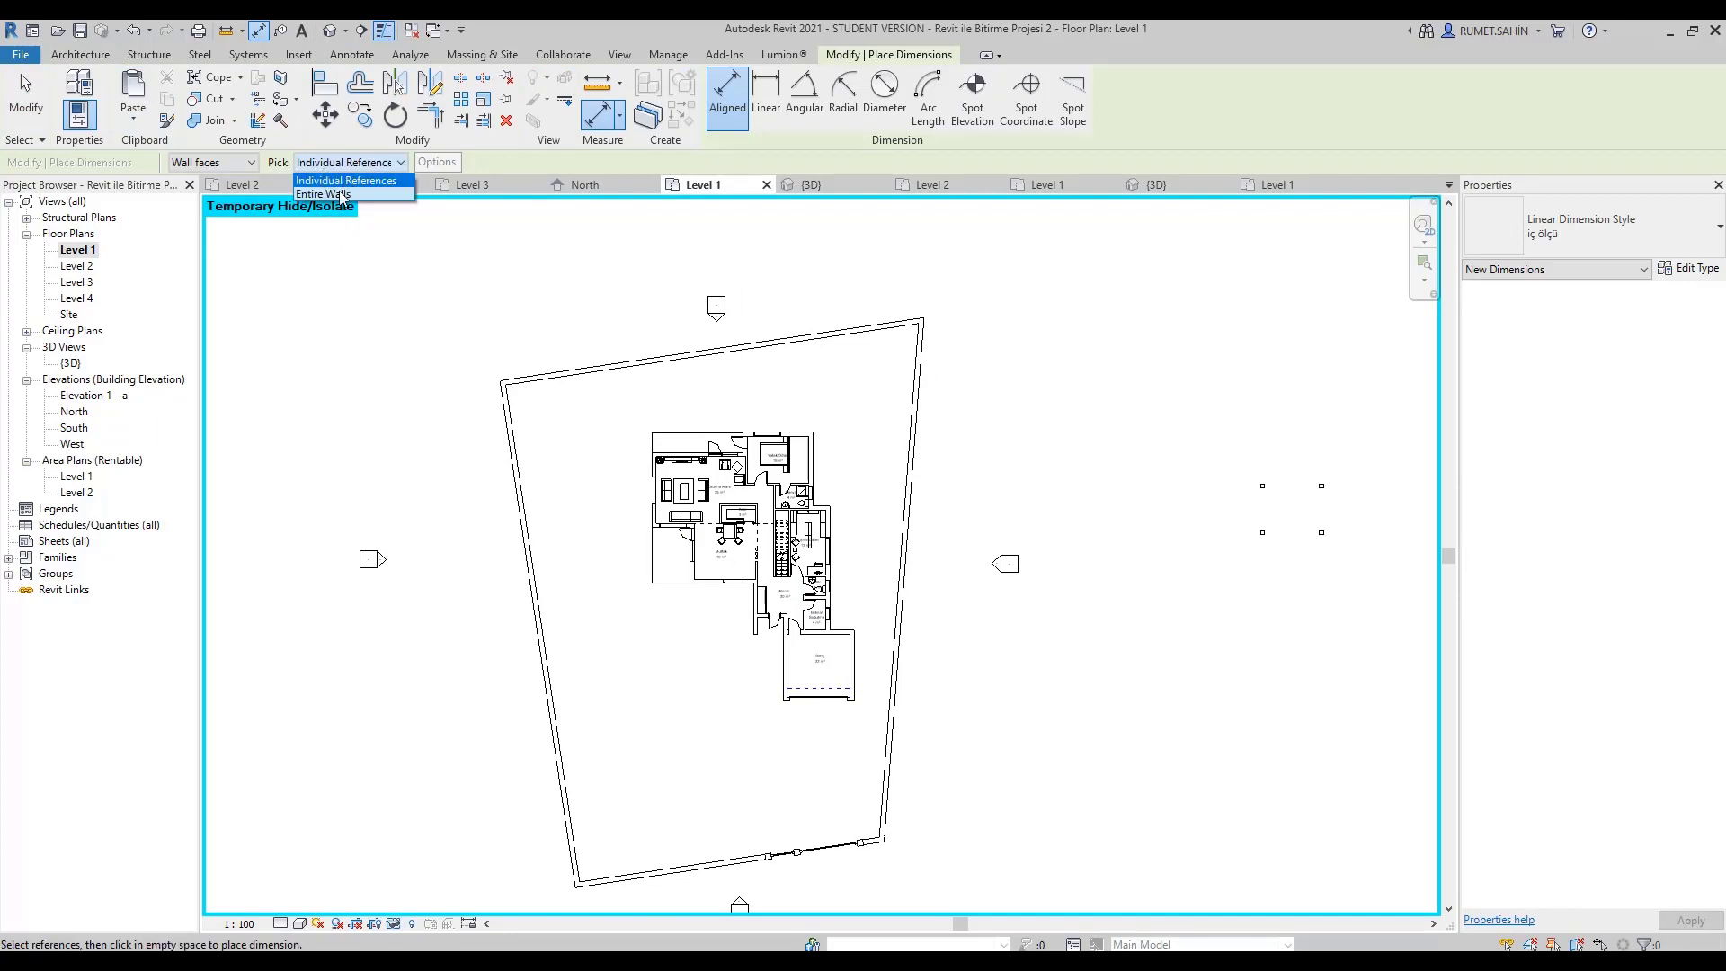
{"action": "left_click", "coordinate": [342, 195]}
{"action": "left_click", "coordinate": [439, 162]}
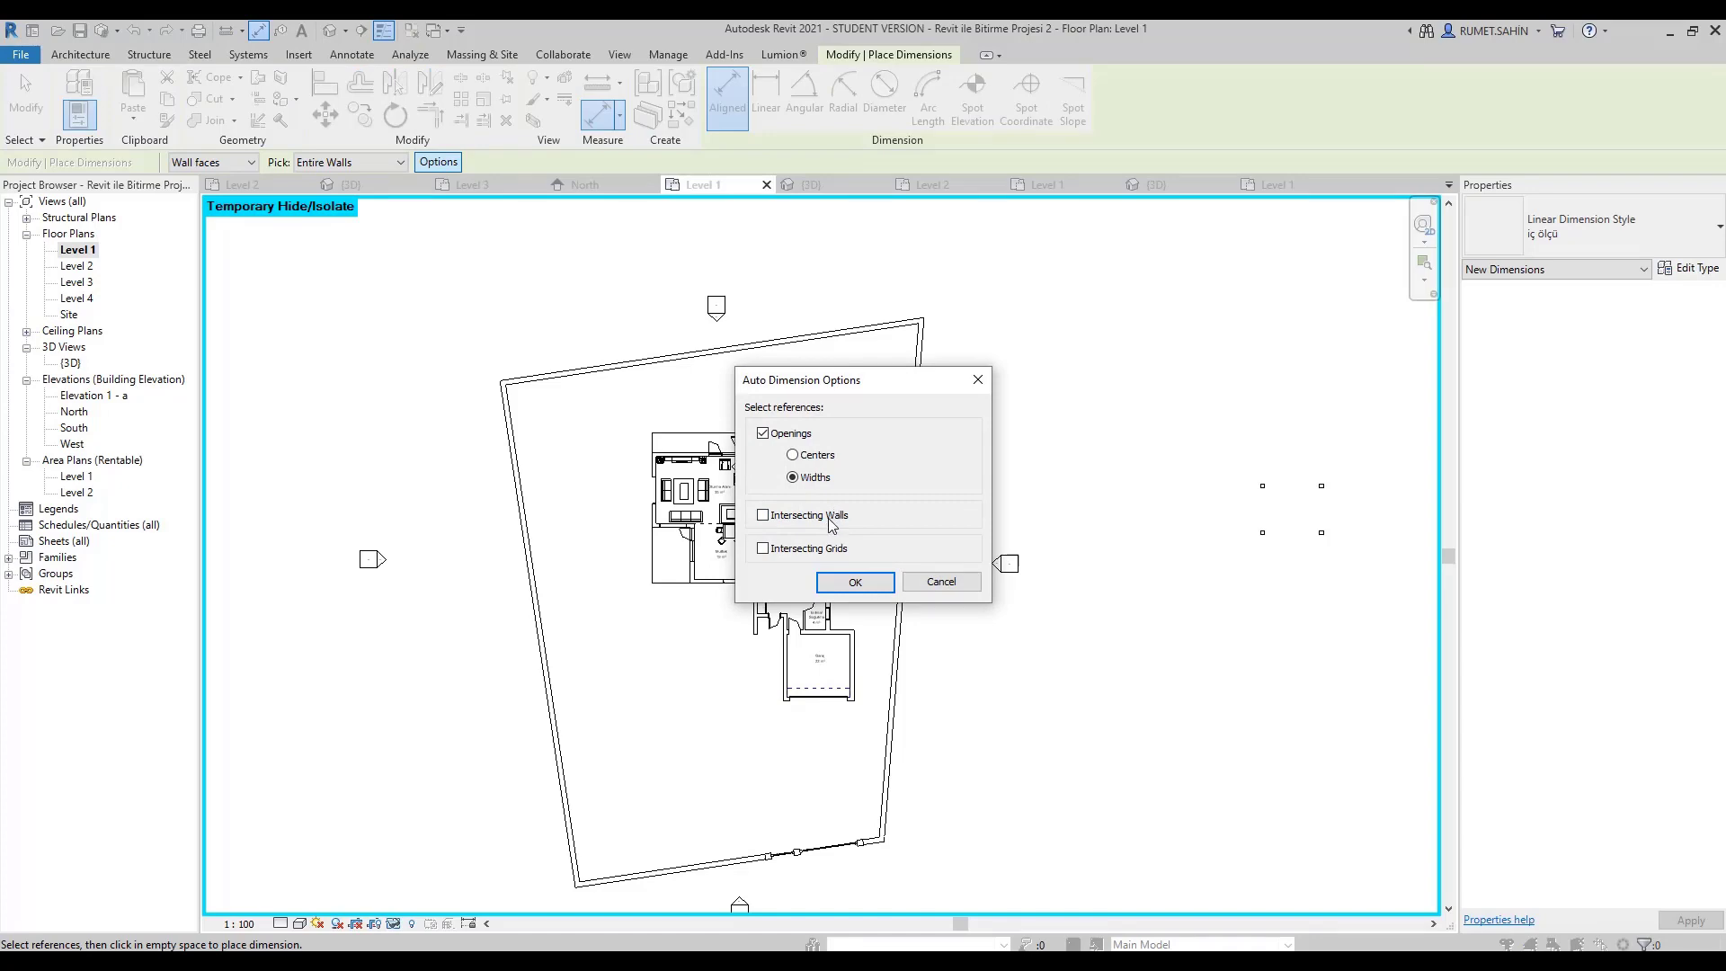
{"action": "left_click", "coordinate": [855, 581]}
Dimension the top wall (30, 50, 200, 60, 12, 139, 30) and open its type properties.
{"action": "scroll", "coordinate": [773, 431], "scroll_direction": "up", "scroll_amount": 10}
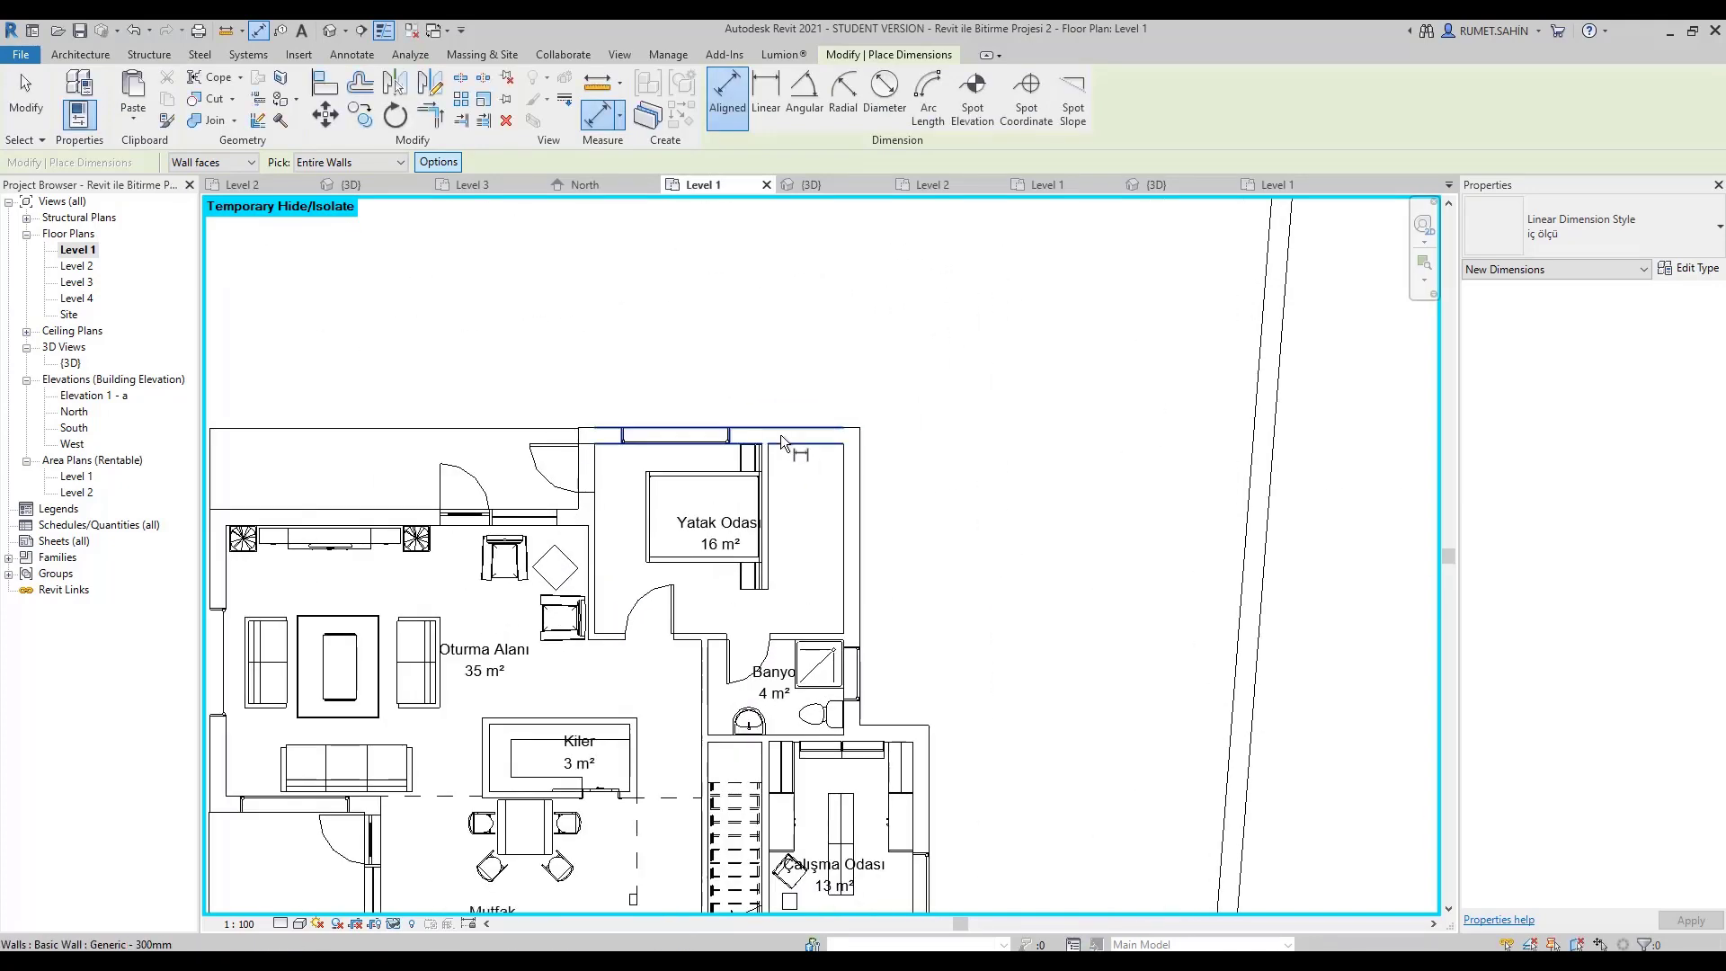
{"action": "left_click", "coordinate": [802, 431]}
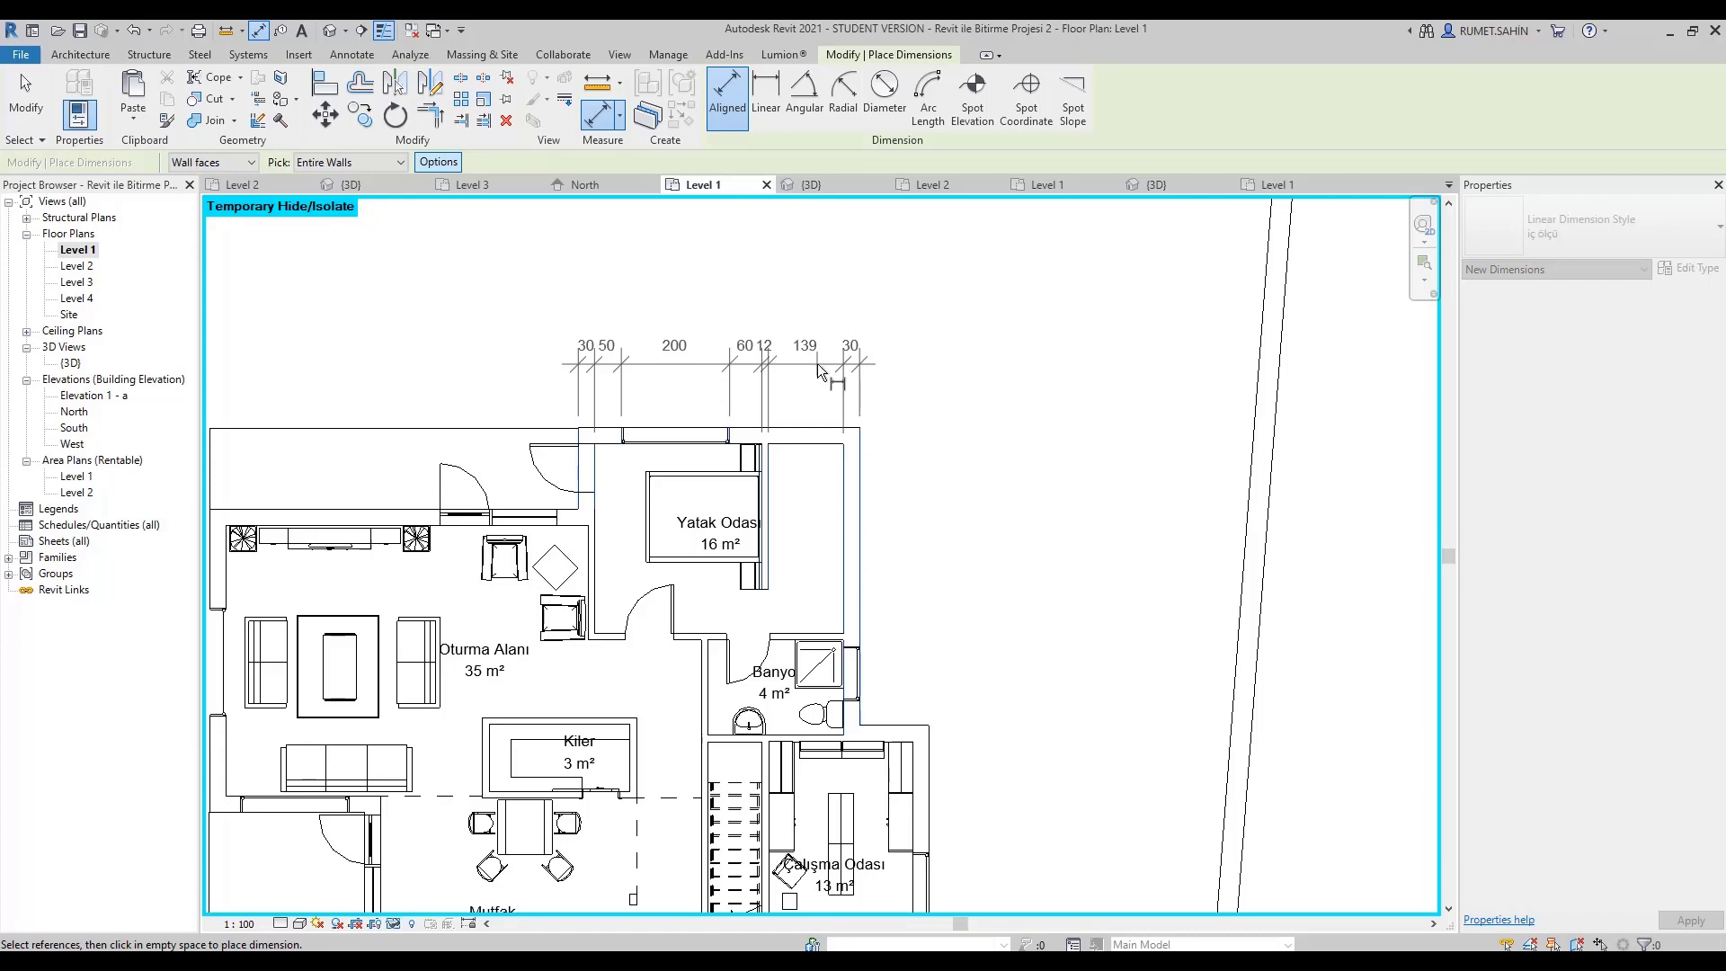
{"action": "left_click", "coordinate": [817, 364]}
{"action": "key", "text": "Escape"}
{"action": "key", "text": "Escape"}
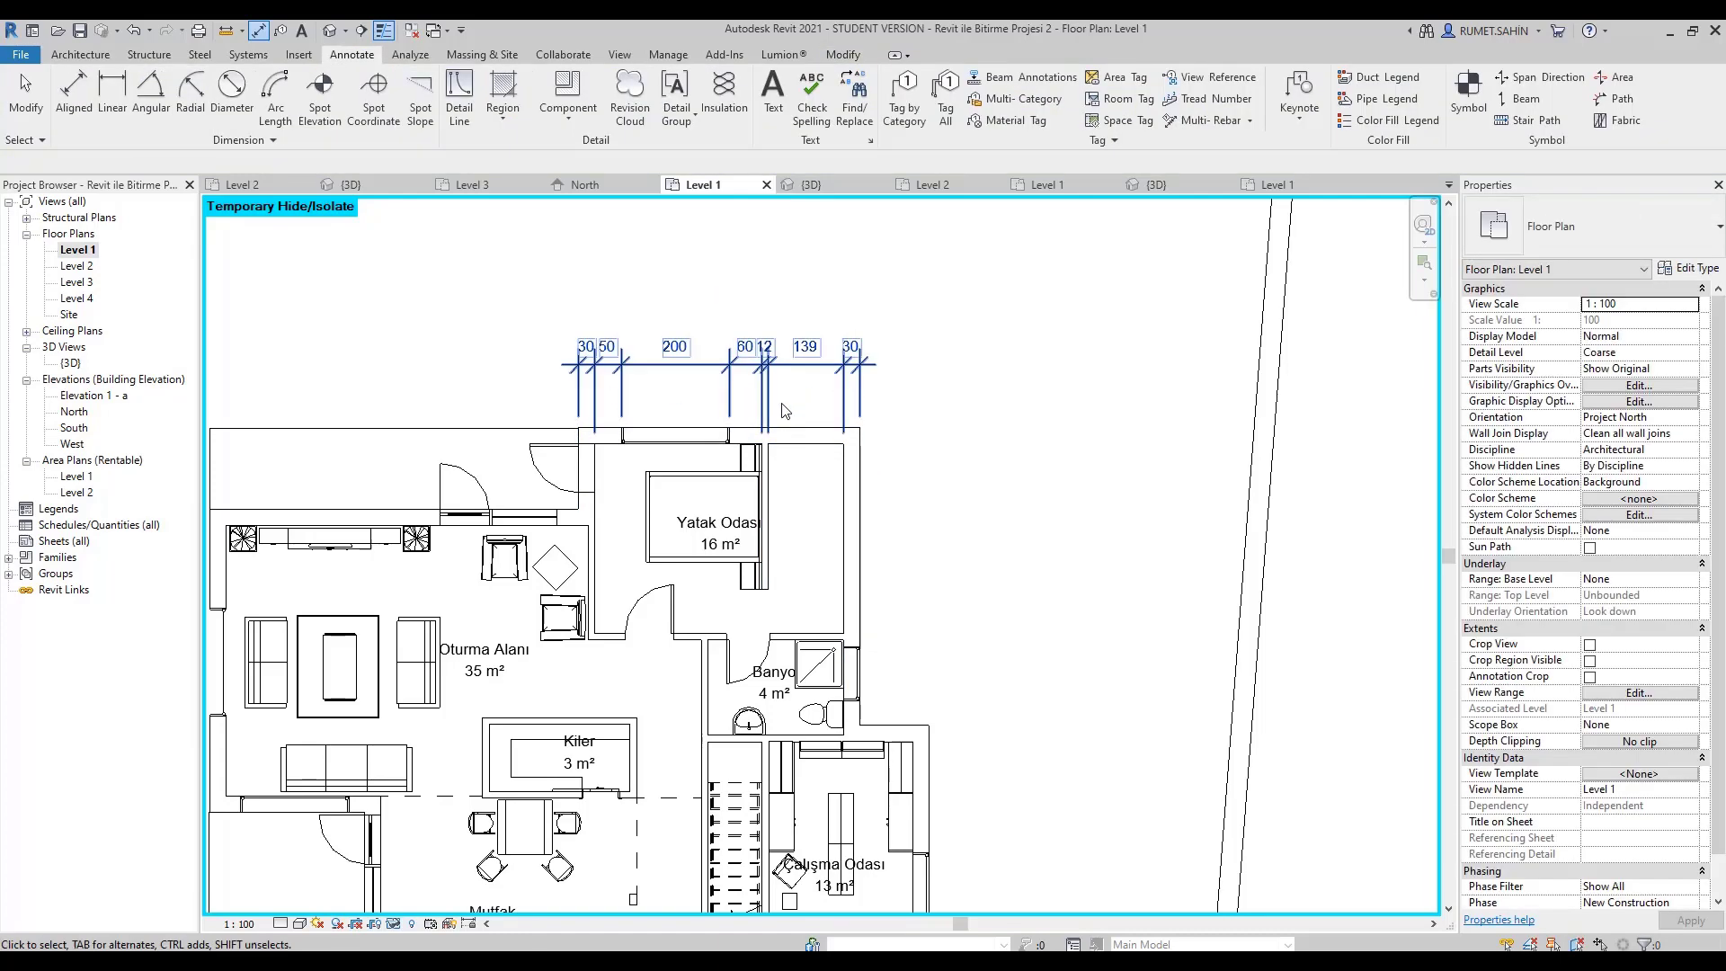
{"action": "left_click", "coordinate": [828, 367]}
{"action": "left_click", "coordinate": [1686, 270]}
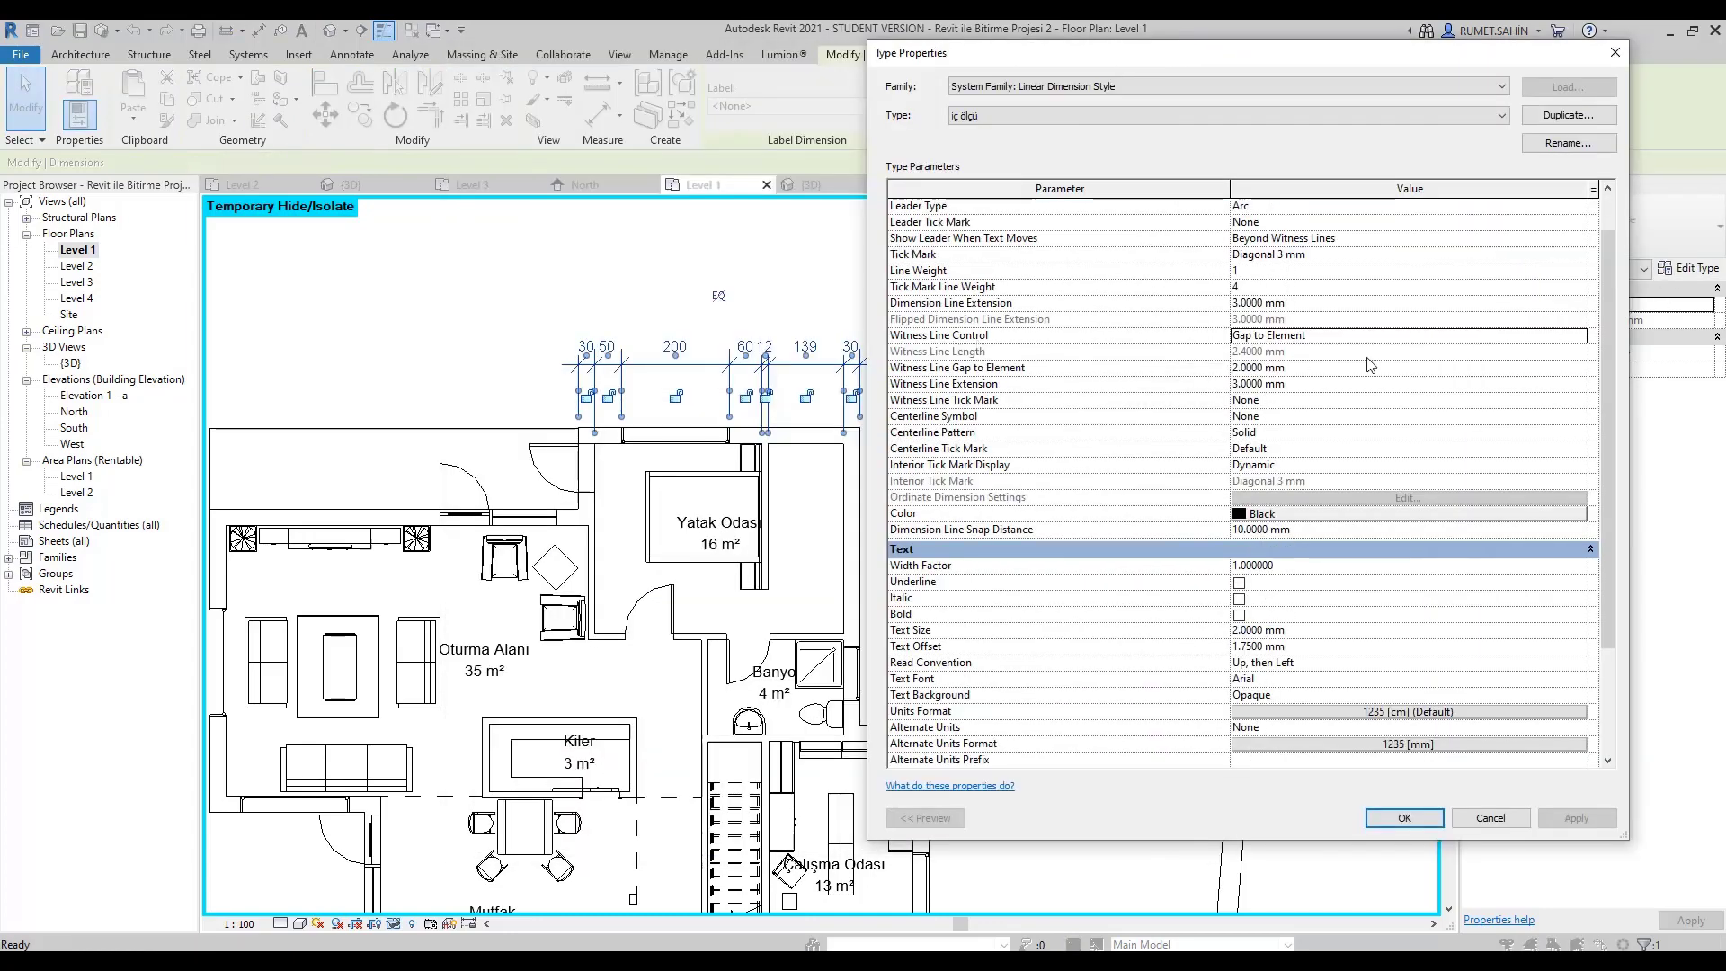
Set the dimension type's witness line control to Fixed to Dimension Line.
{"action": "left_click", "coordinate": [1580, 337]}
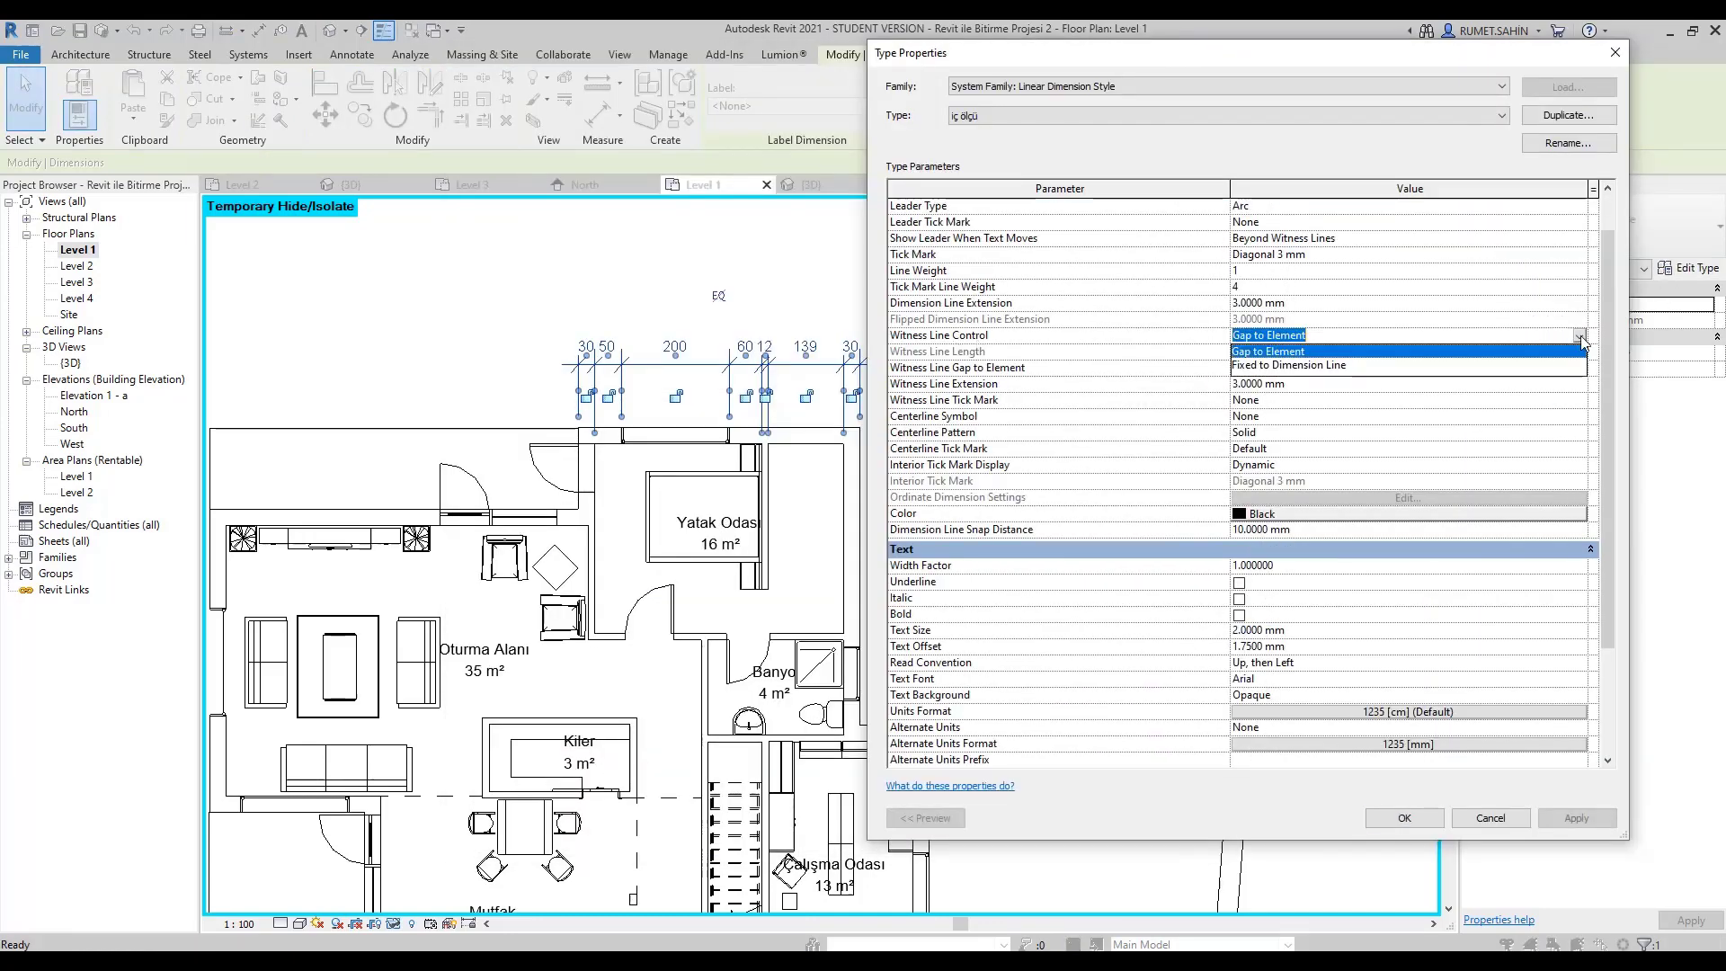
{"action": "left_click", "coordinate": [1525, 365]}
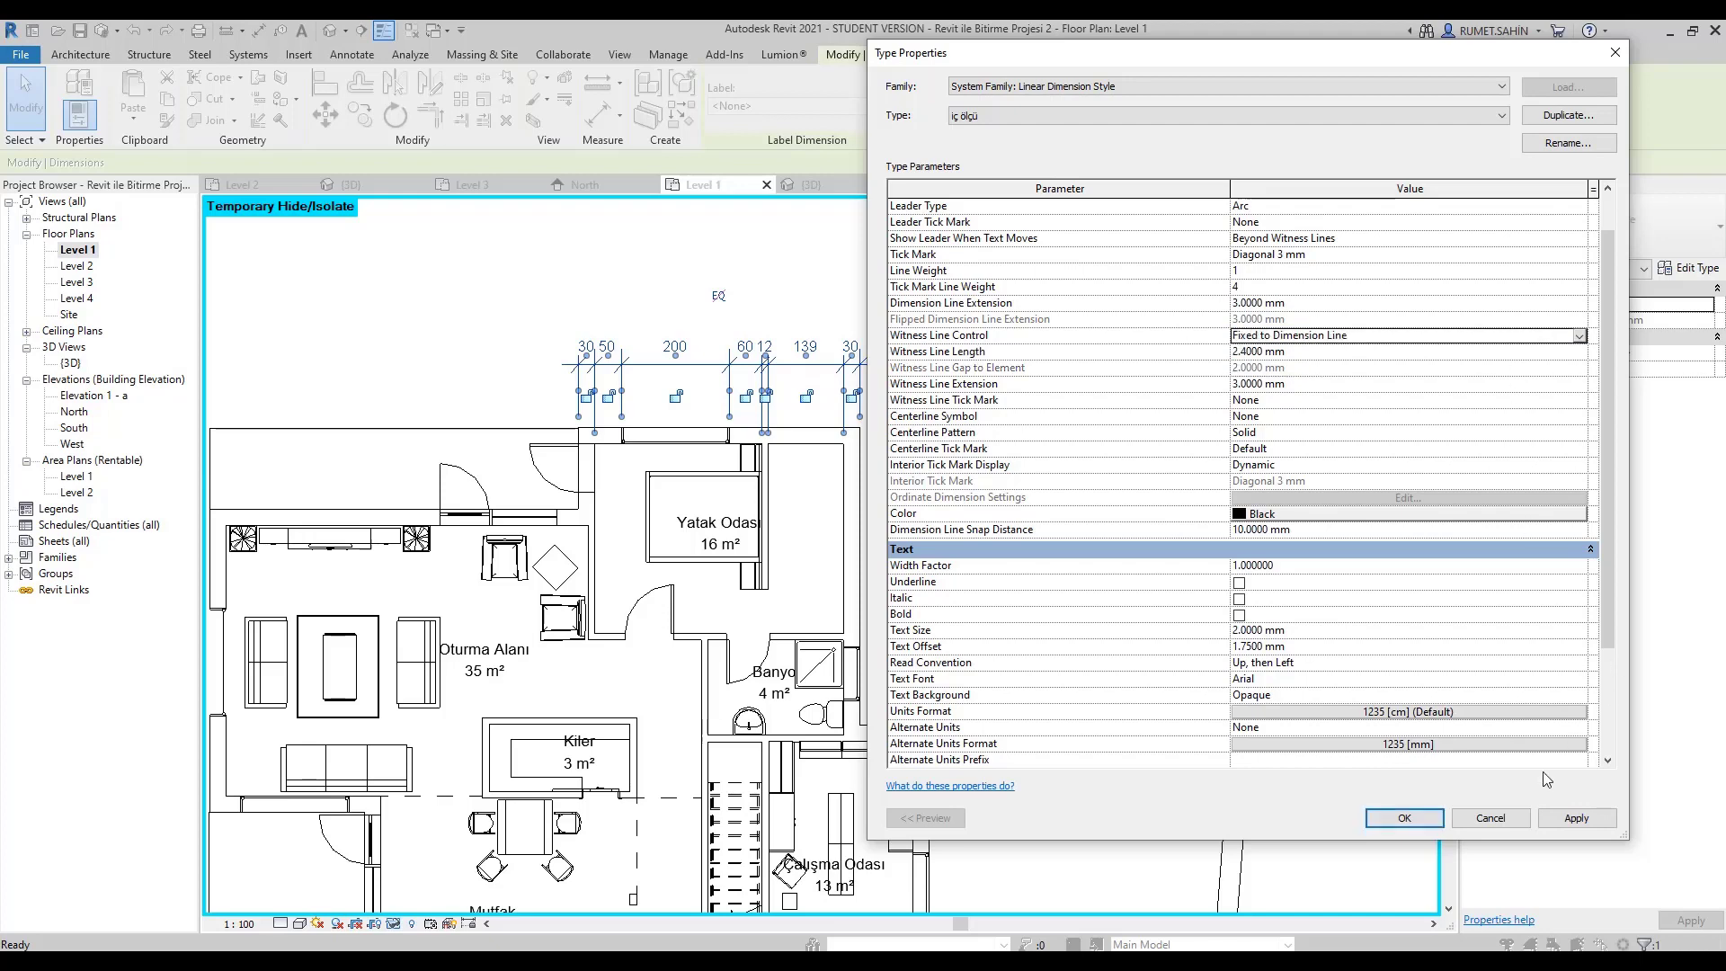
{"action": "left_click", "coordinate": [1571, 819]}
{"action": "left_click", "coordinate": [1404, 818]}
{"action": "left_click", "coordinate": [986, 488]}
{"action": "scroll", "coordinate": [919, 407], "scroll_direction": "down", "scroll_amount": 1}
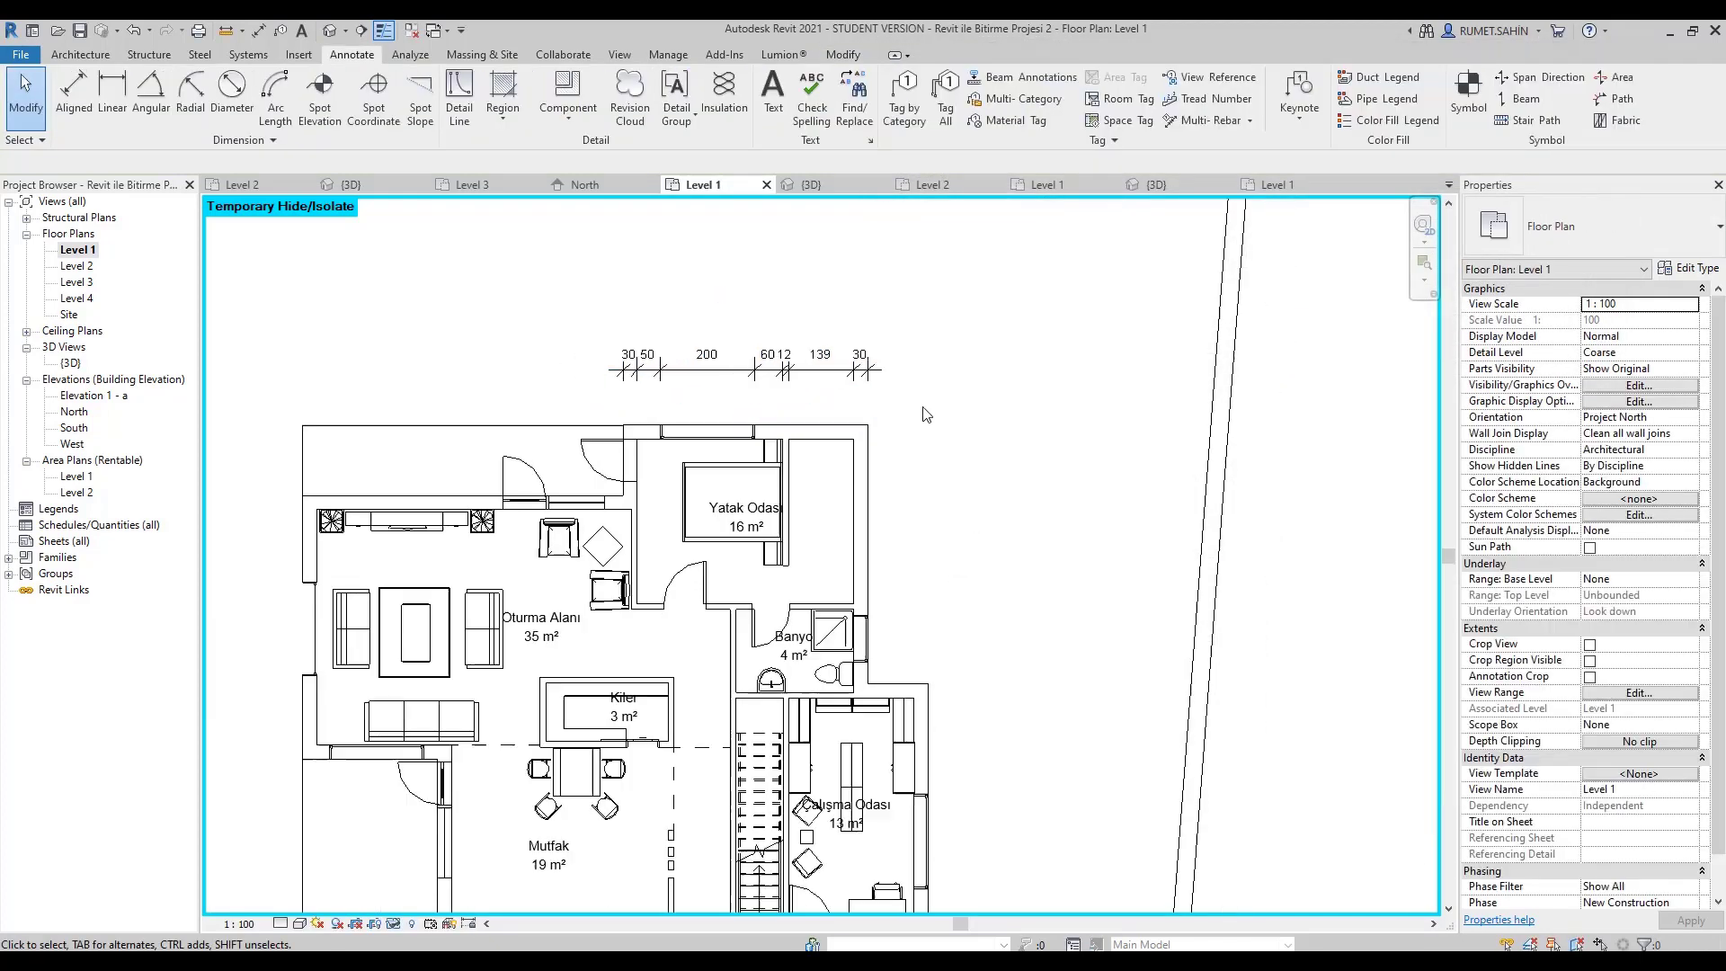
{"action": "scroll", "coordinate": [920, 406], "scroll_direction": "down", "scroll_amount": 1}
Place a first vertical dimension chain beside the right exterior wall.
{"action": "left_click", "coordinate": [87, 89]}
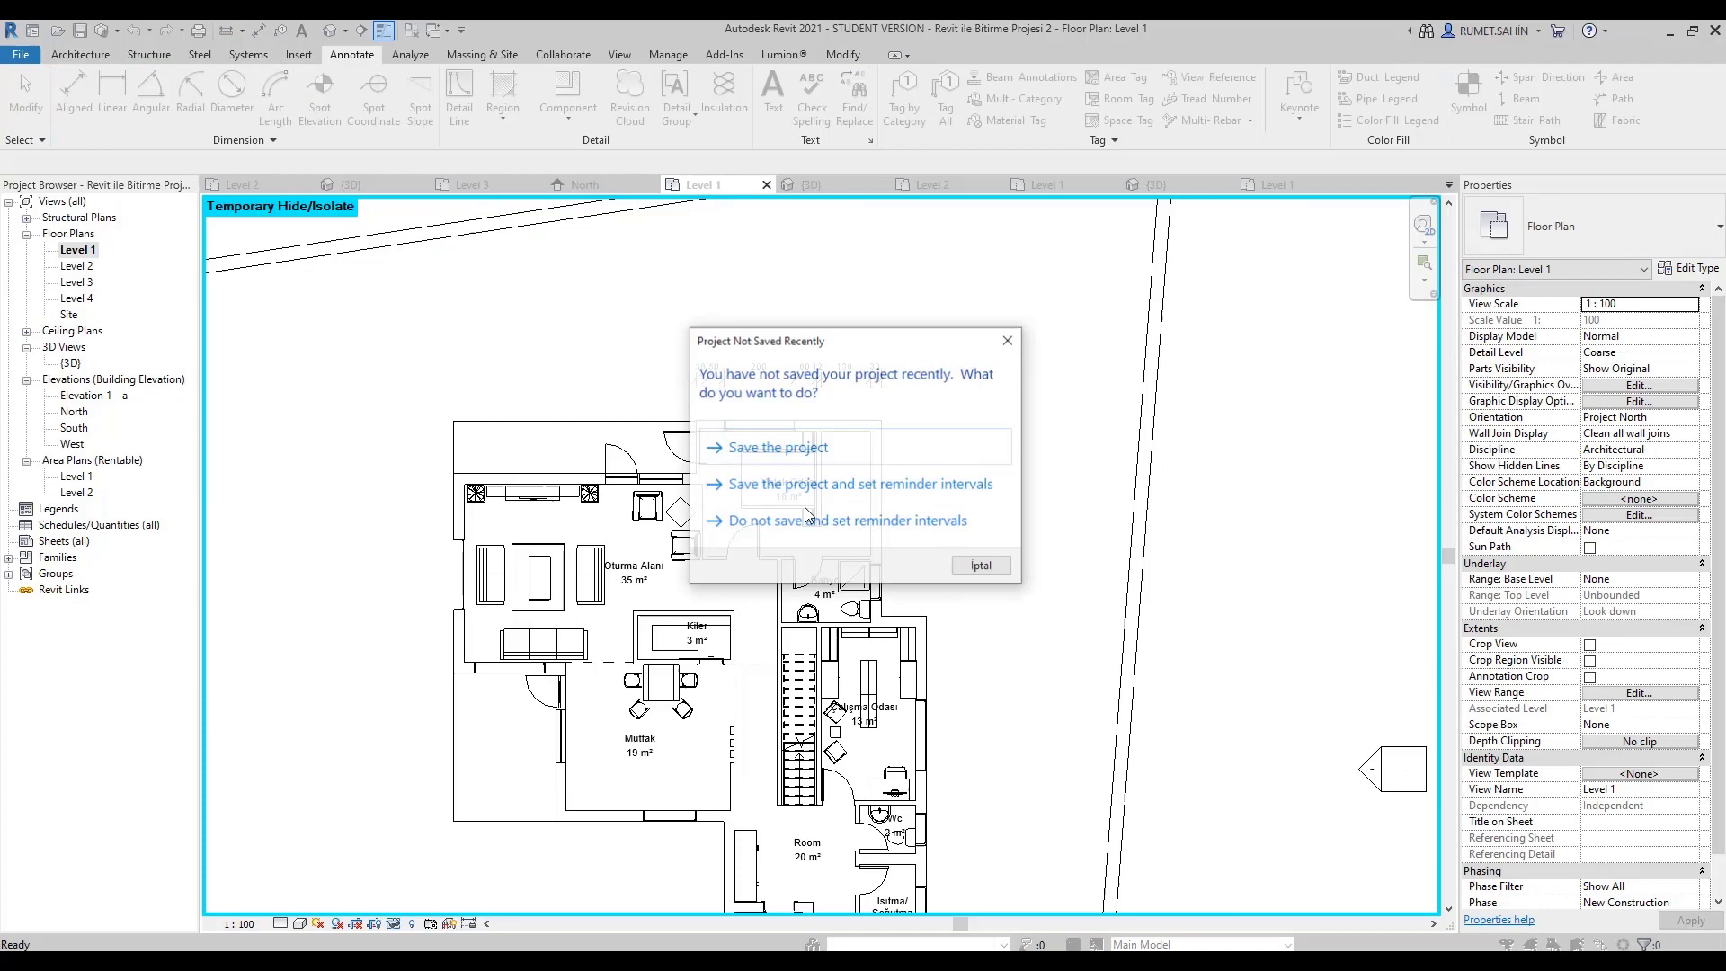
{"action": "left_click", "coordinate": [1009, 340]}
{"action": "left_click", "coordinate": [879, 519]}
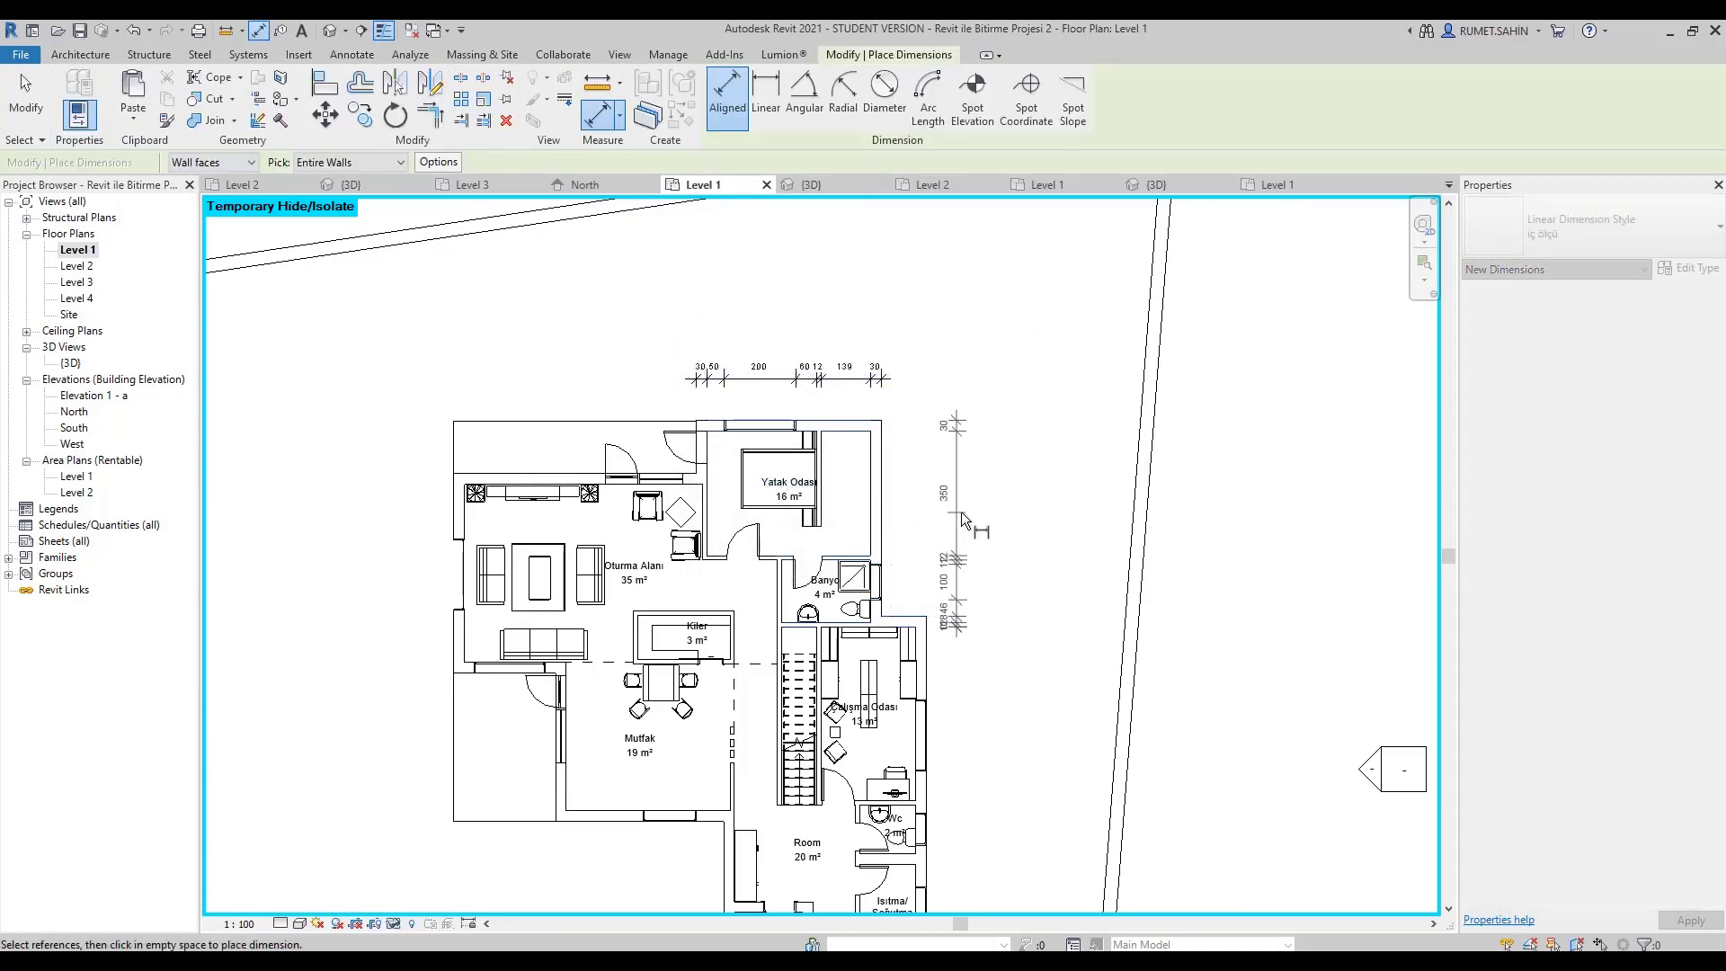
{"action": "left_click", "coordinate": [978, 508]}
{"action": "scroll", "coordinate": [943, 638], "scroll_direction": "up", "scroll_amount": 3}
{"action": "key", "text": "Escape"}
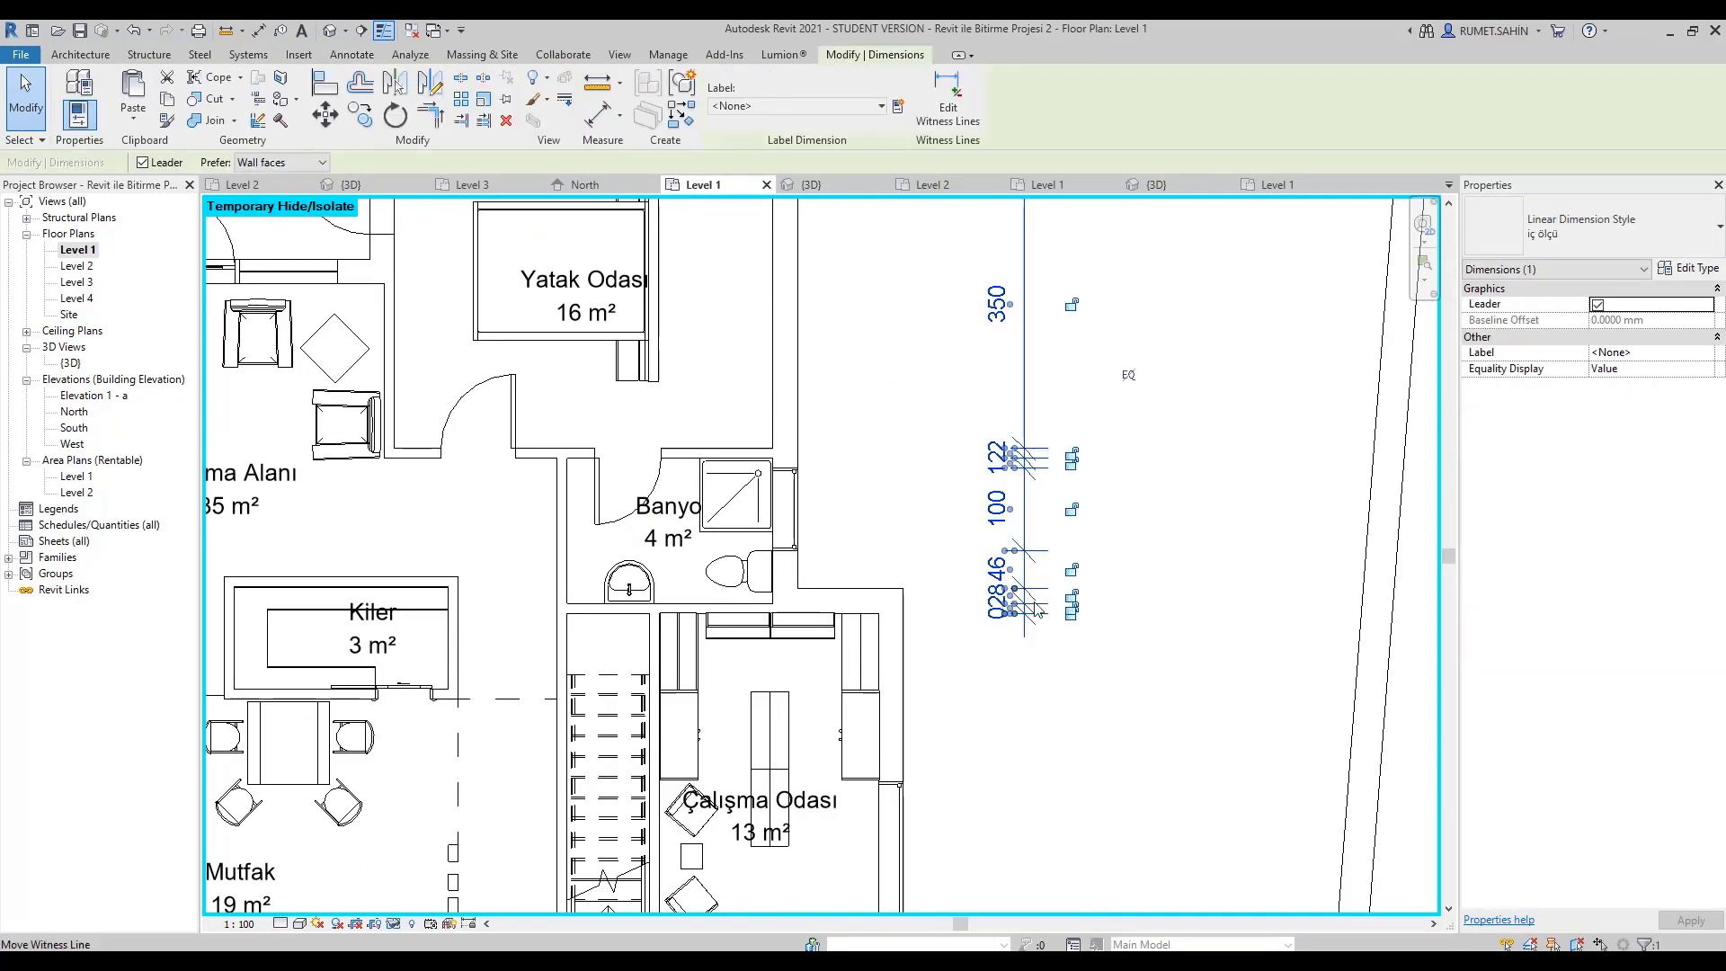
{"action": "scroll", "coordinate": [1038, 611], "scroll_direction": "down", "scroll_amount": 3}
Dimension the right exterior wall with openings and intersecting walls (404, 100, 46, 30).
{"action": "left_click", "coordinate": [351, 54]}
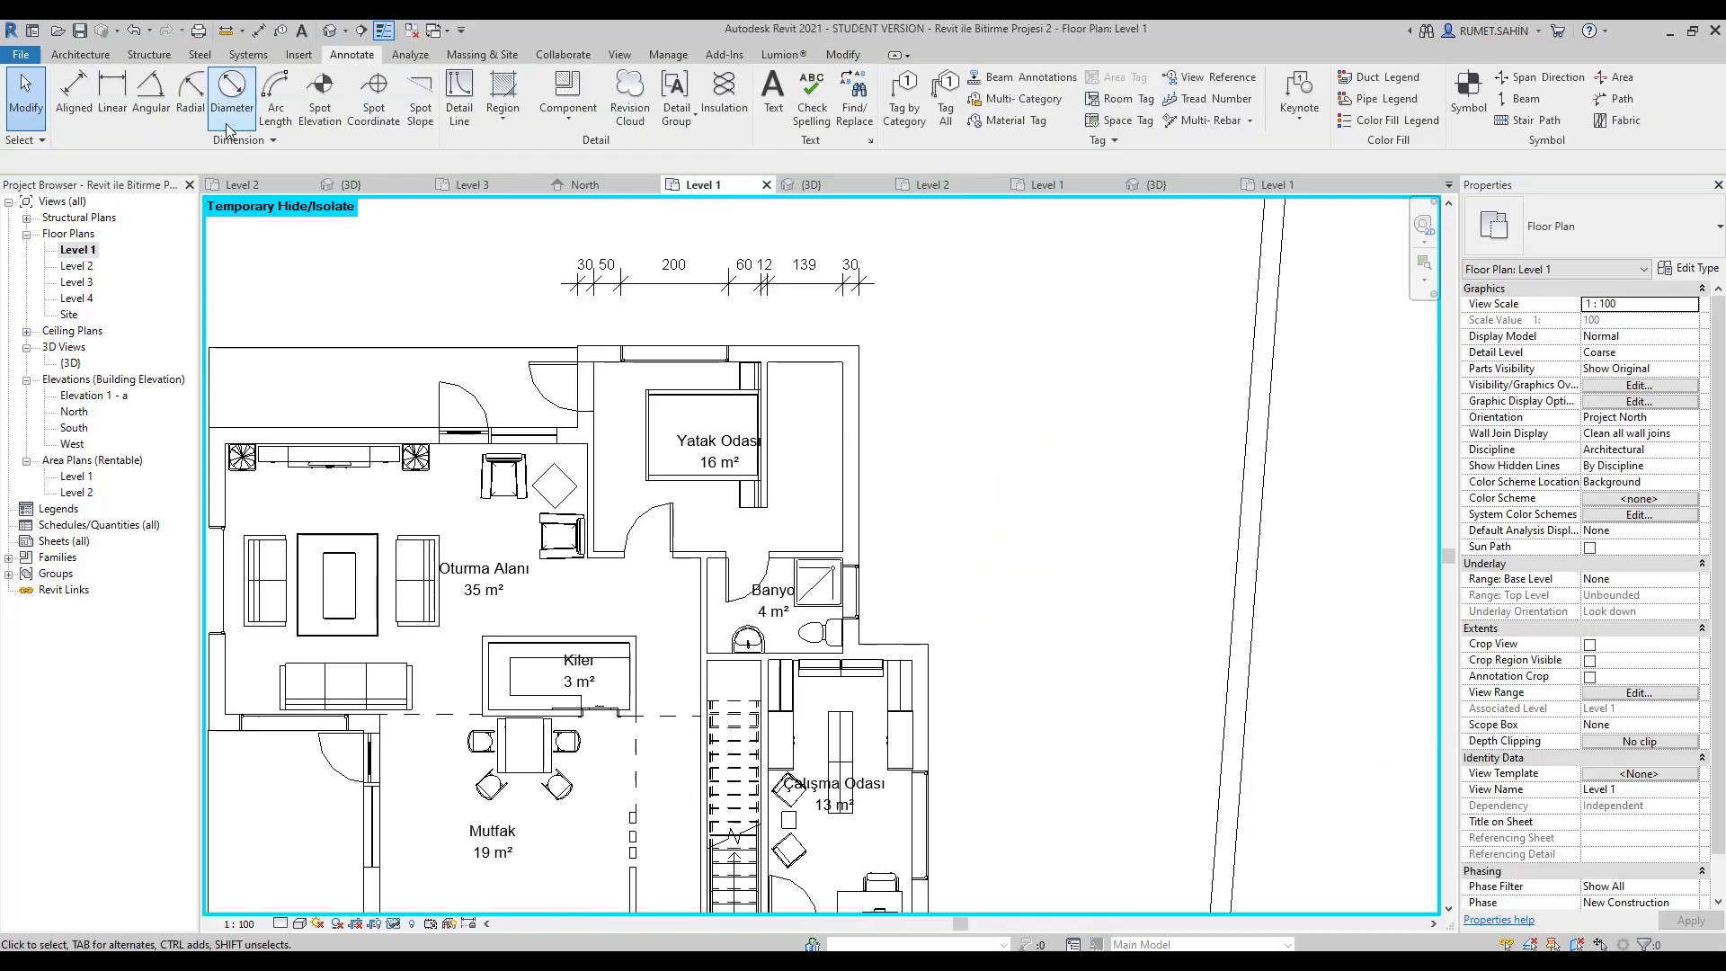
{"action": "left_click", "coordinate": [74, 90]}
{"action": "left_click", "coordinate": [438, 162]}
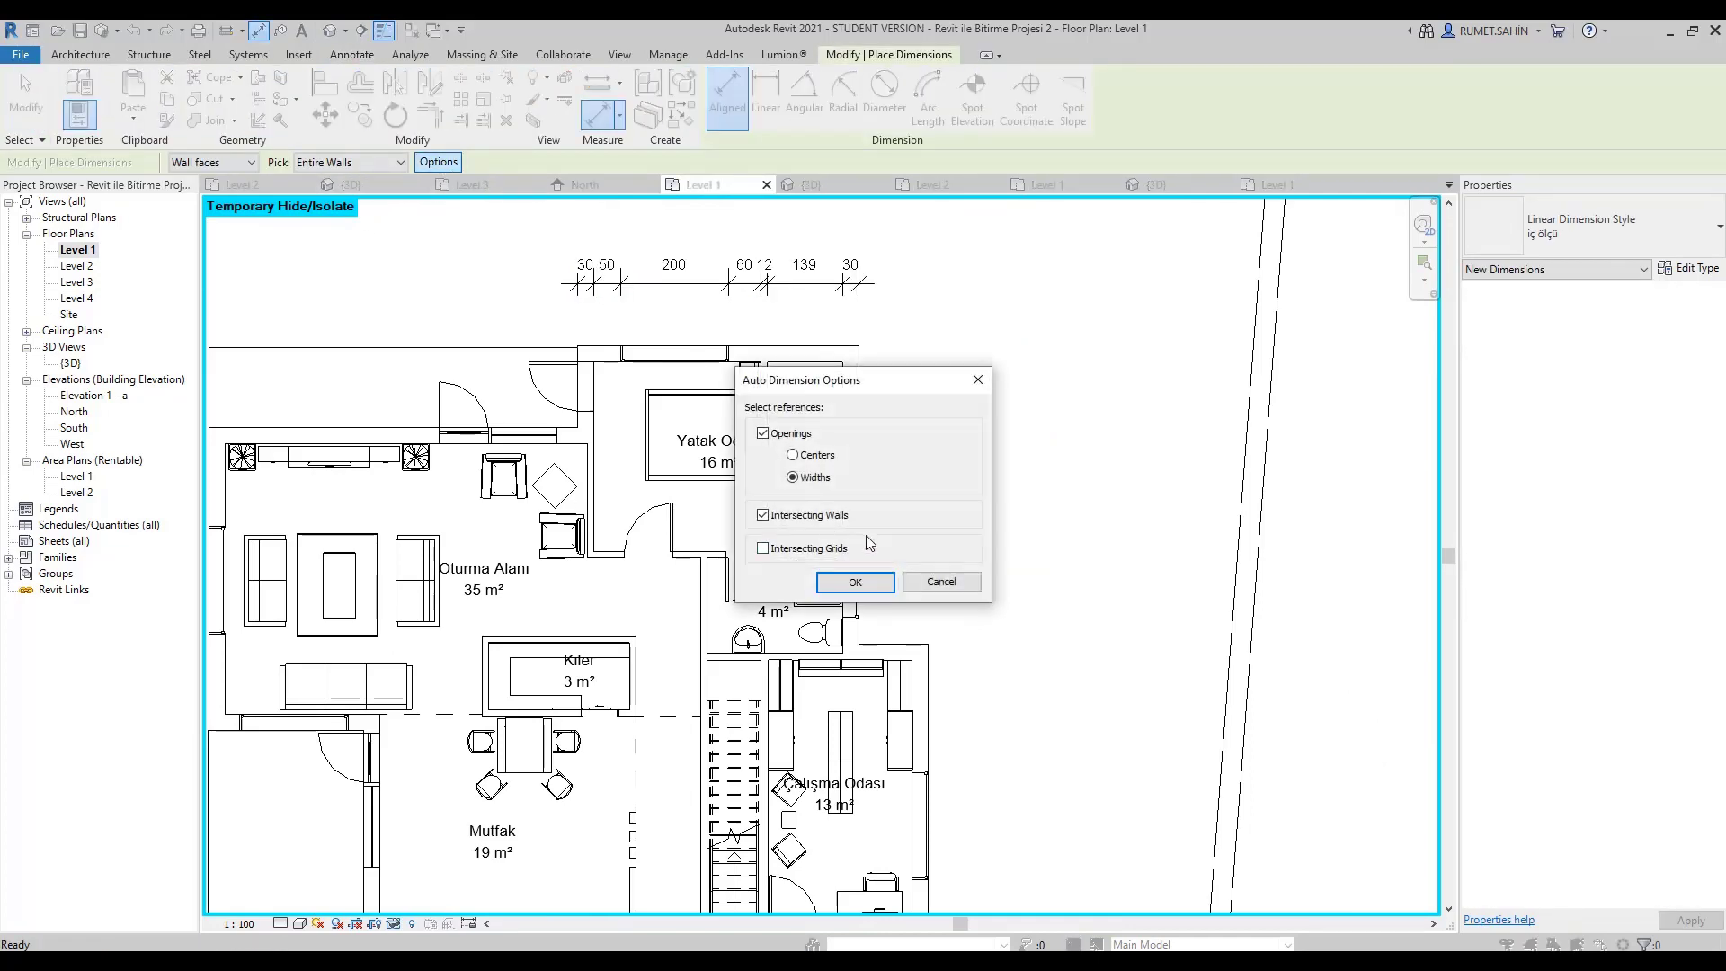
{"action": "left_click", "coordinate": [855, 582]}
{"action": "left_click", "coordinate": [856, 474]}
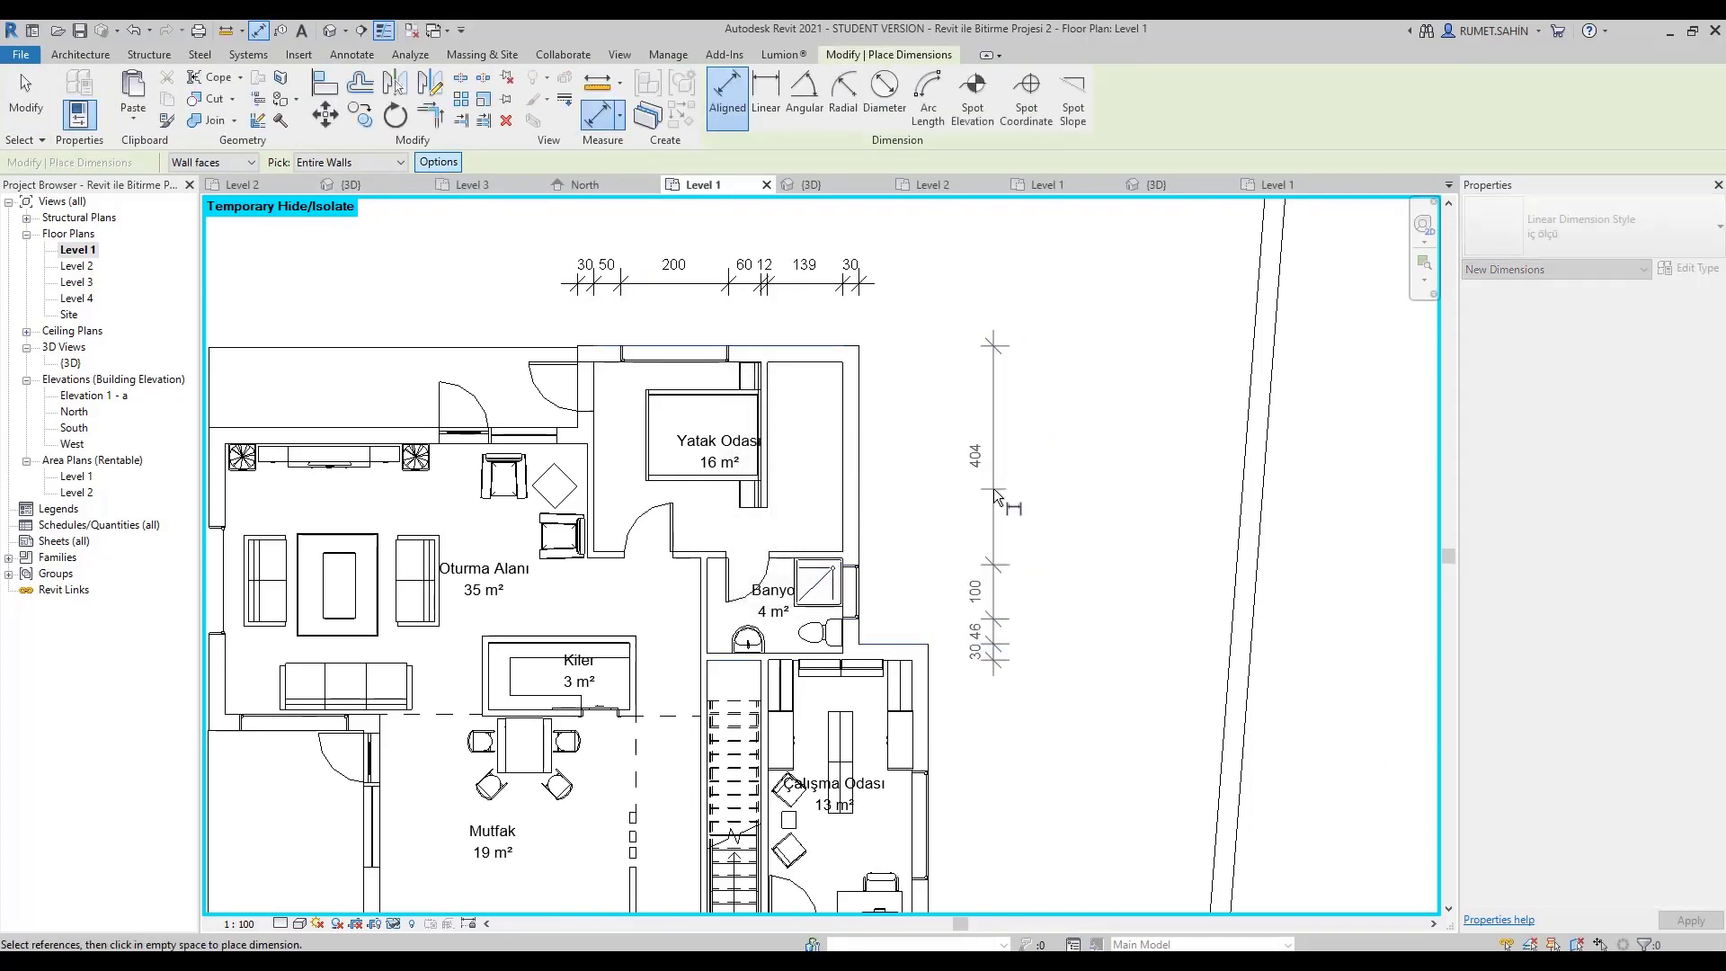
{"action": "left_click", "coordinate": [1006, 488]}
{"action": "scroll", "coordinate": [1014, 688], "scroll_direction": "down", "scroll_amount": 1}
Add a vertical chain along the lower east walls (235, 200, 118, 90, 116, 90, 78, 30).
{"action": "middle_click_drag", "start_coordinate": [939, 877], "coordinate": [865, 683]}
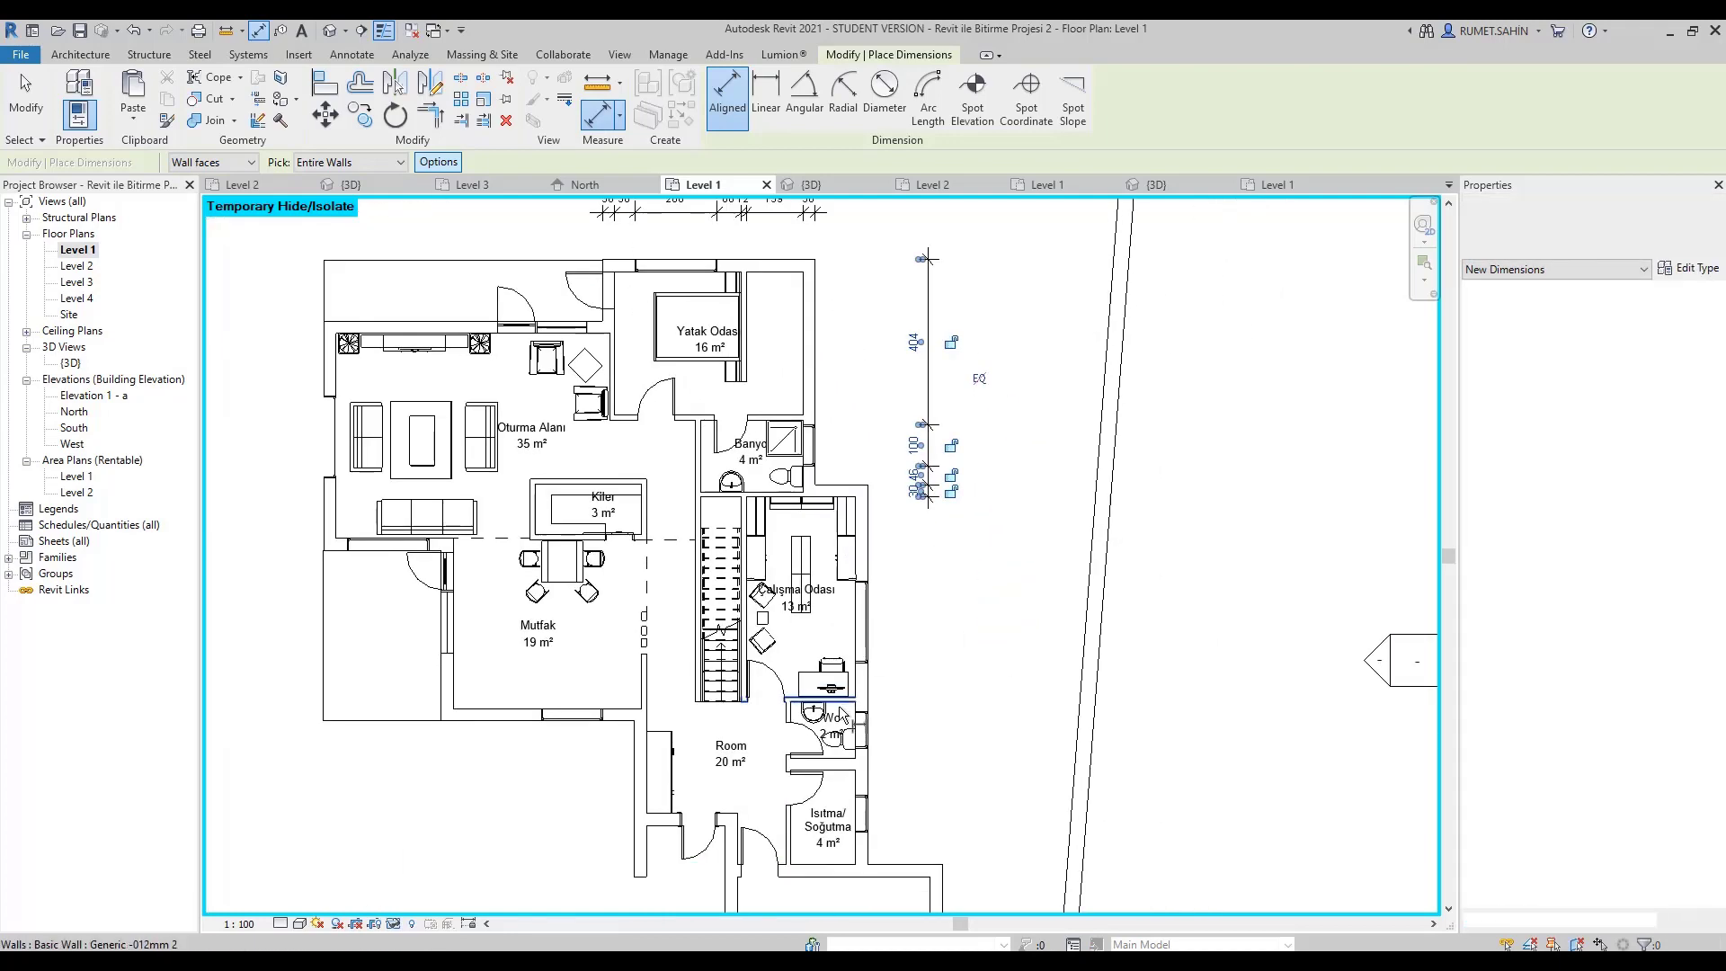
{"action": "left_click", "coordinate": [863, 683]}
{"action": "scroll", "coordinate": [906, 688], "scroll_direction": "up", "scroll_amount": 1}
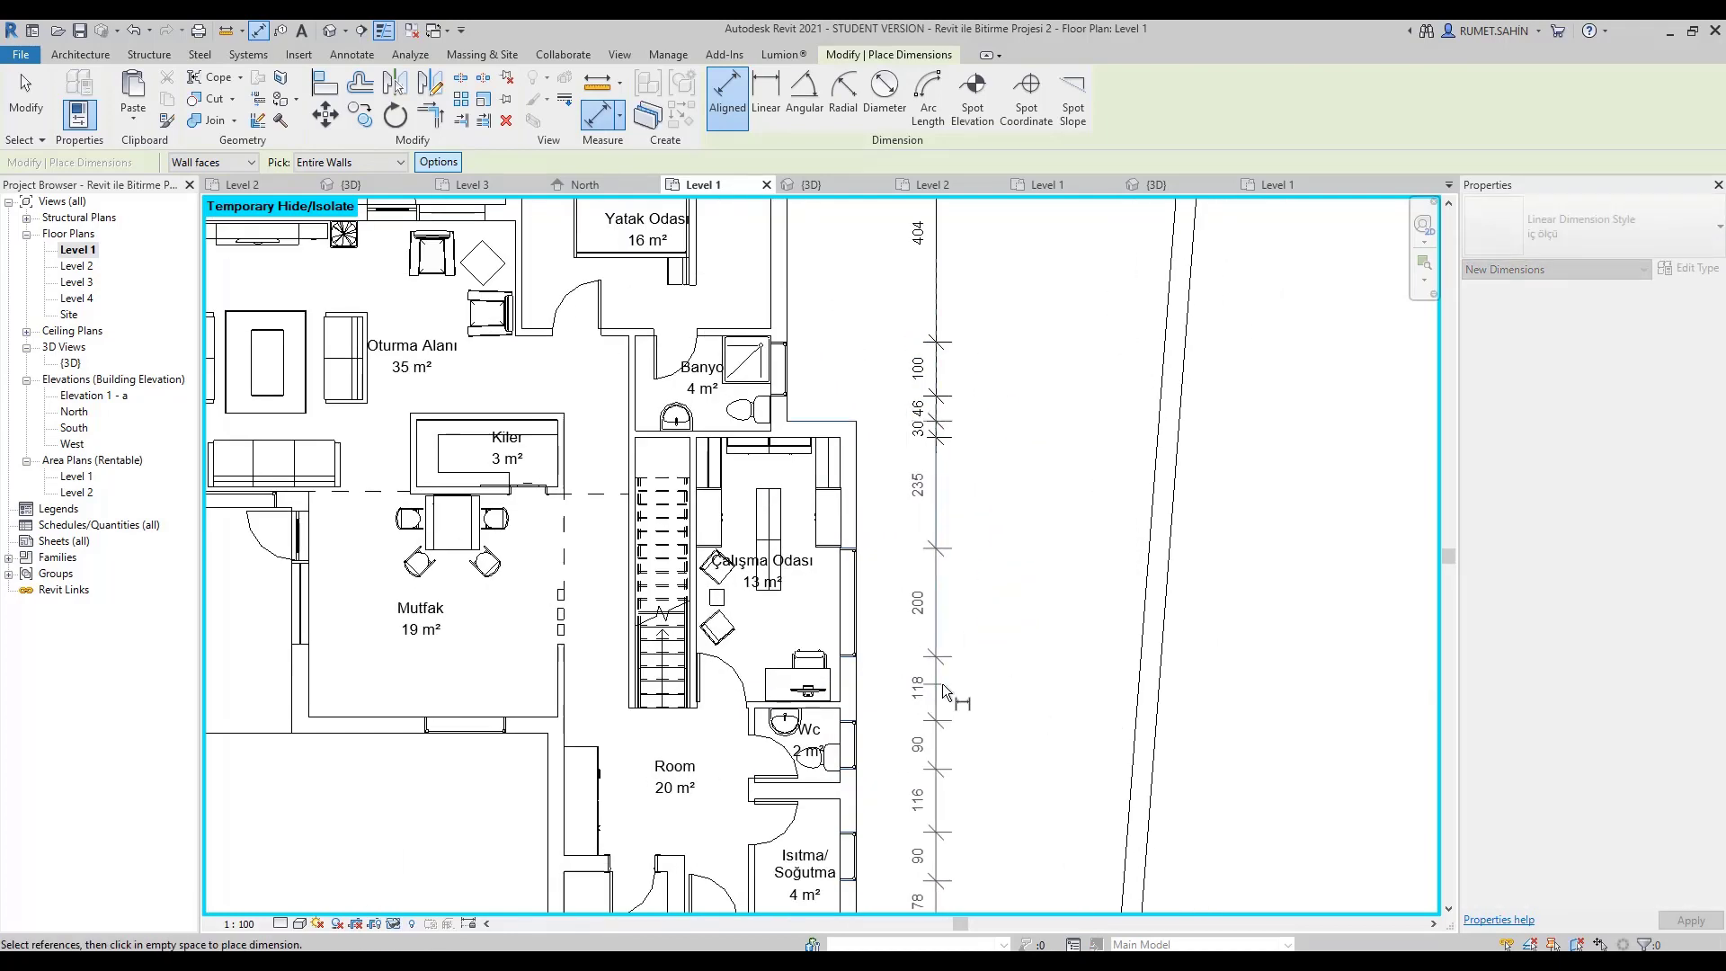
{"action": "left_click", "coordinate": [925, 631]}
{"action": "scroll", "coordinate": [1005, 630], "scroll_direction": "down", "scroll_amount": 2}
{"action": "middle_click_drag", "start_coordinate": [1004, 631], "coordinate": [1039, 549]}
{"action": "scroll", "coordinate": [952, 768], "scroll_direction": "up", "scroll_amount": 2}
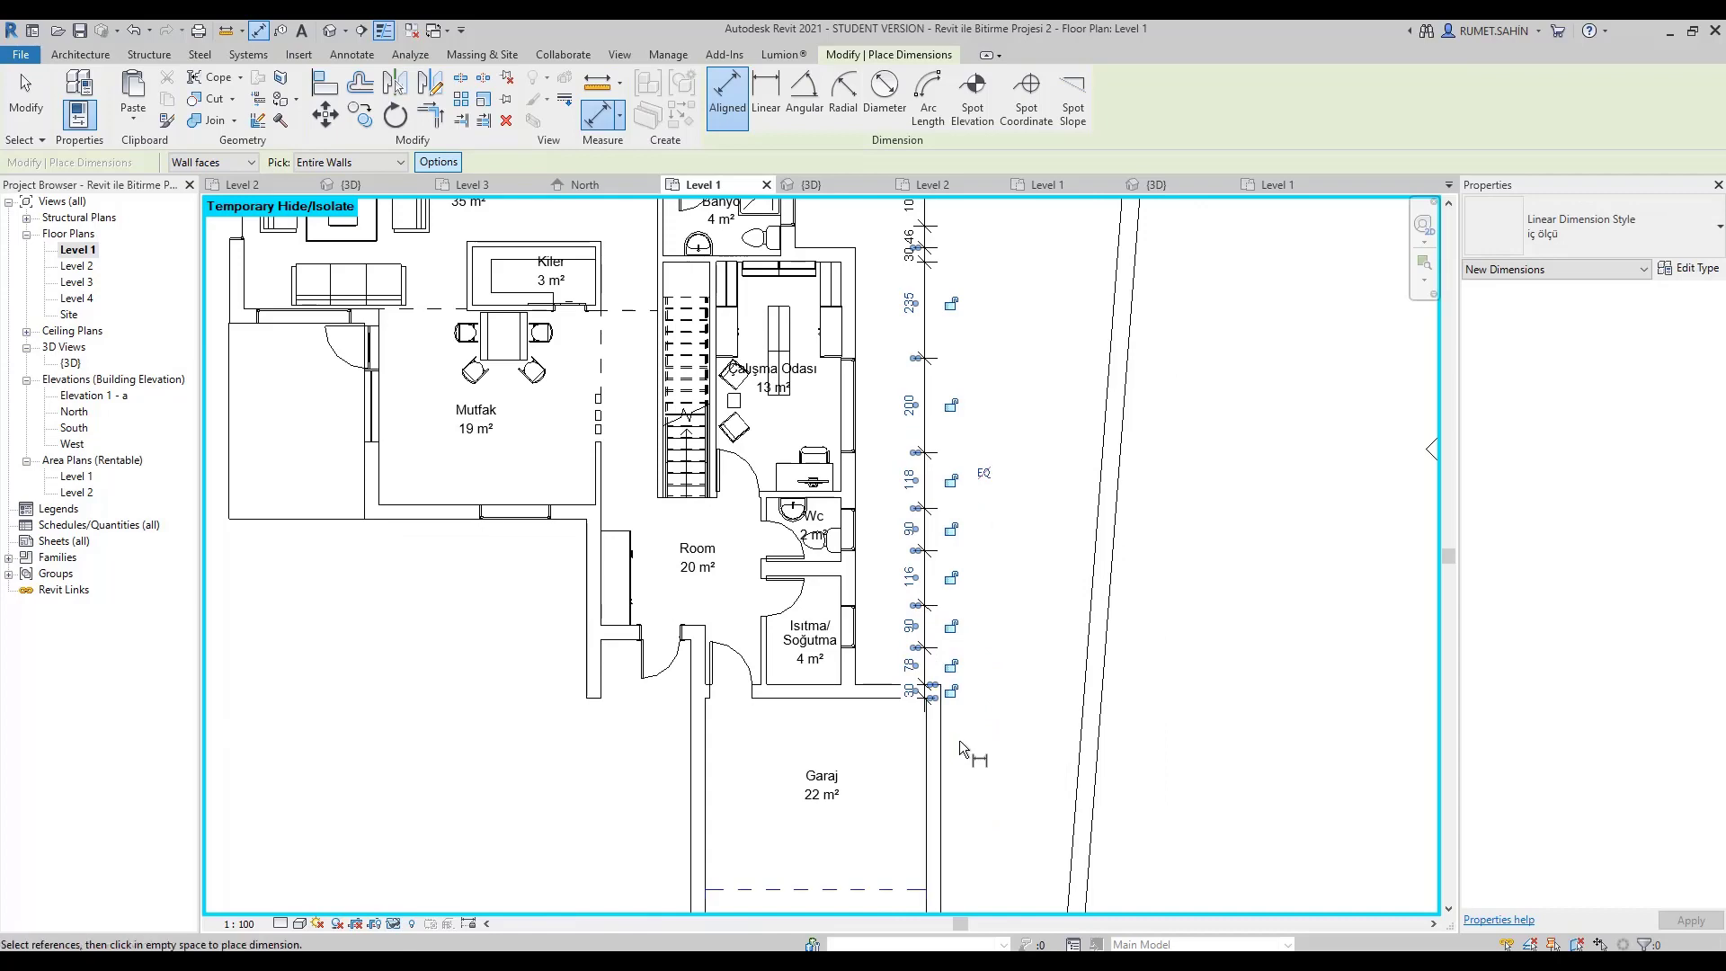
{"action": "scroll", "coordinate": [958, 741], "scroll_direction": "down", "scroll_amount": 3}
{"action": "key", "text": "Escape"}
{"action": "key", "text": "Escape"}
Move the east dimension chain further out to the east.
{"action": "scroll", "coordinate": [868, 511], "scroll_direction": "down", "scroll_amount": 2}
{"action": "left_click", "coordinate": [855, 386]}
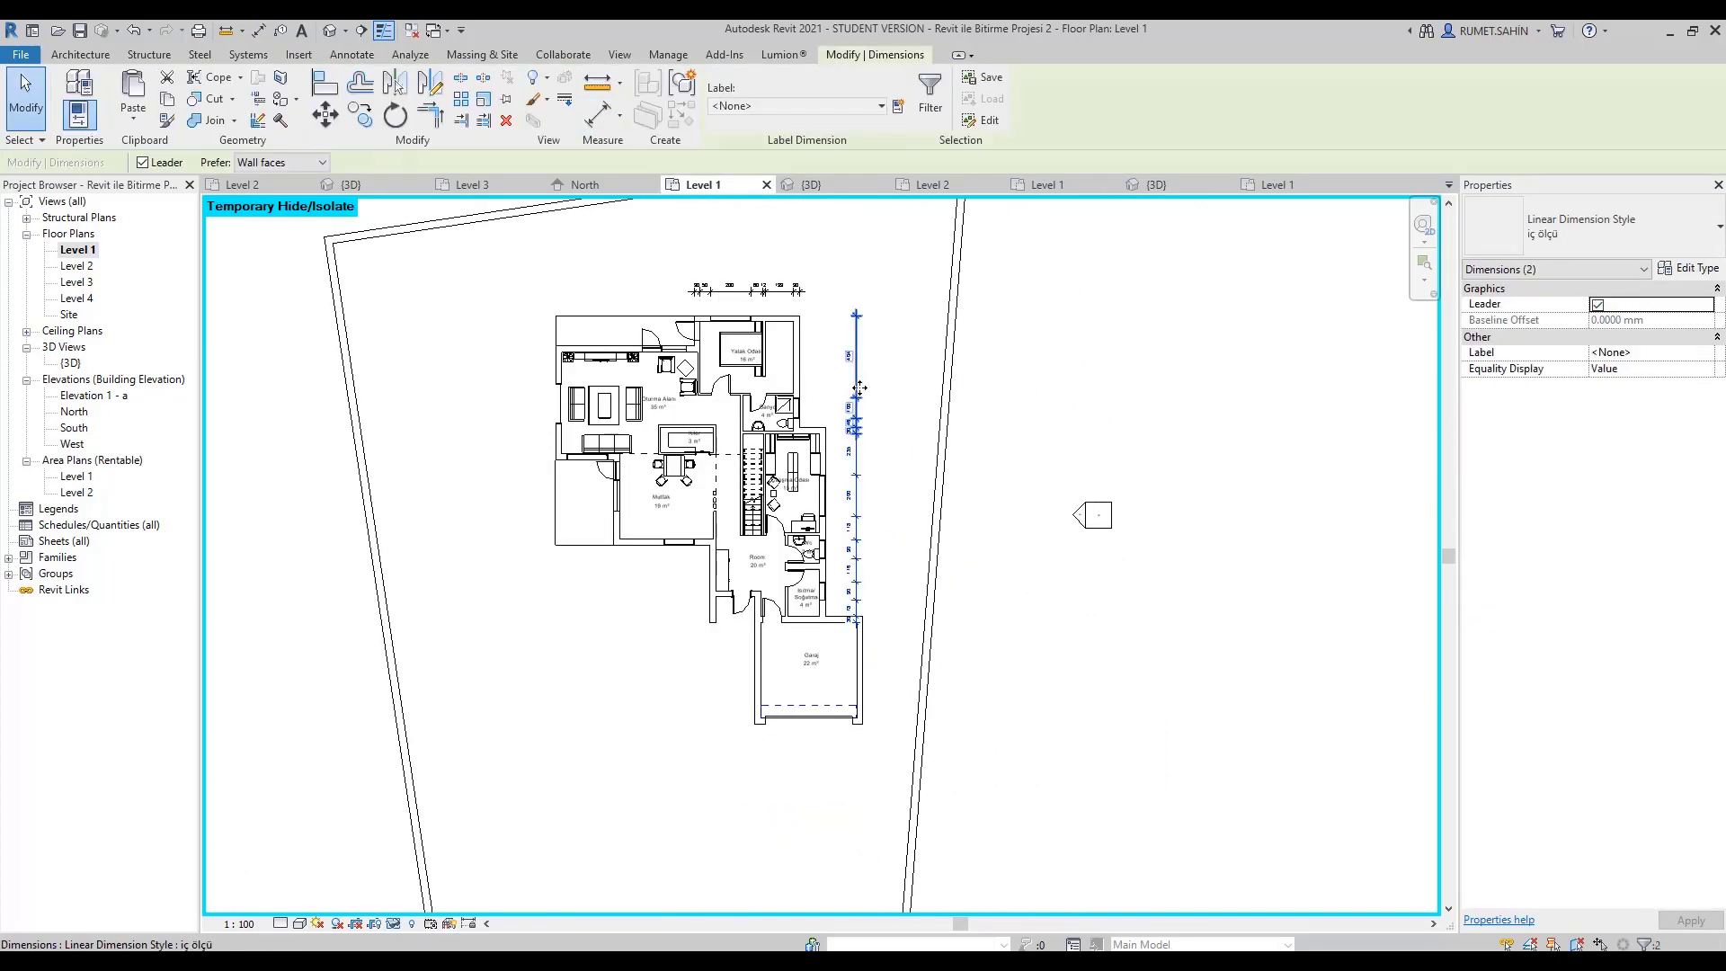
{"action": "left_click_drag", "start_coordinate": [858, 388], "coordinate": [897, 393]}
{"action": "key", "text": "Escape"}
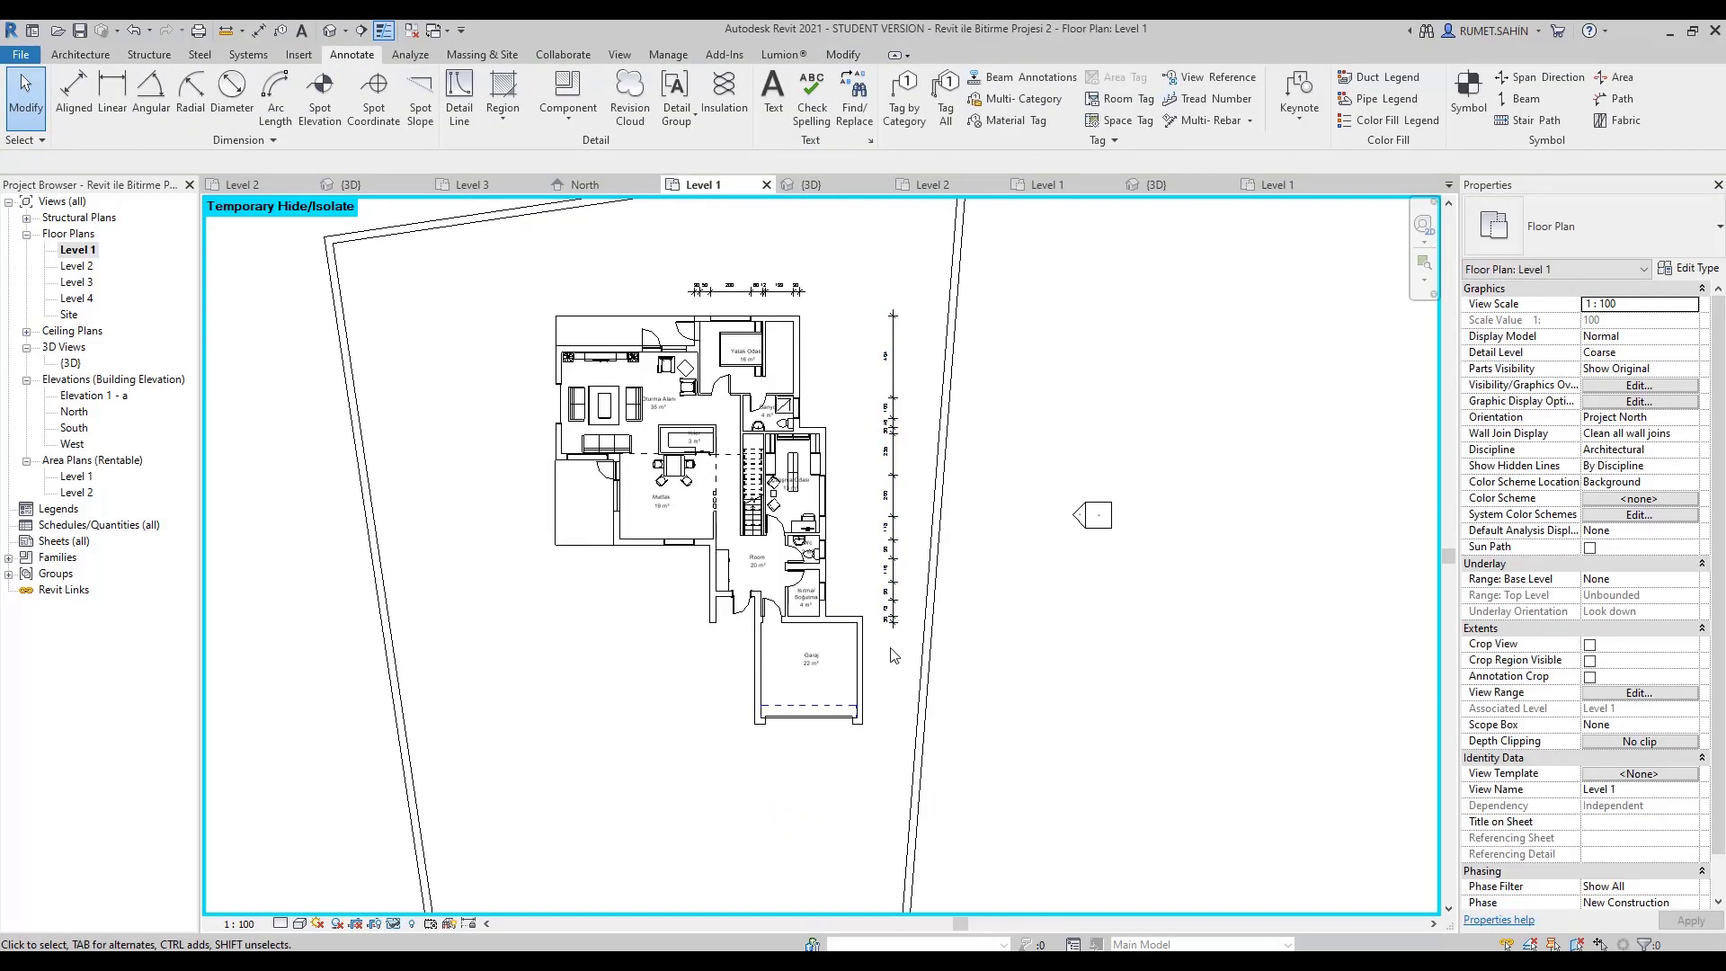
Start a new aligned dimension at the 530 garage segment.
{"action": "left_click", "coordinate": [76, 99]}
{"action": "scroll", "coordinate": [868, 663], "scroll_direction": "up", "scroll_amount": 3}
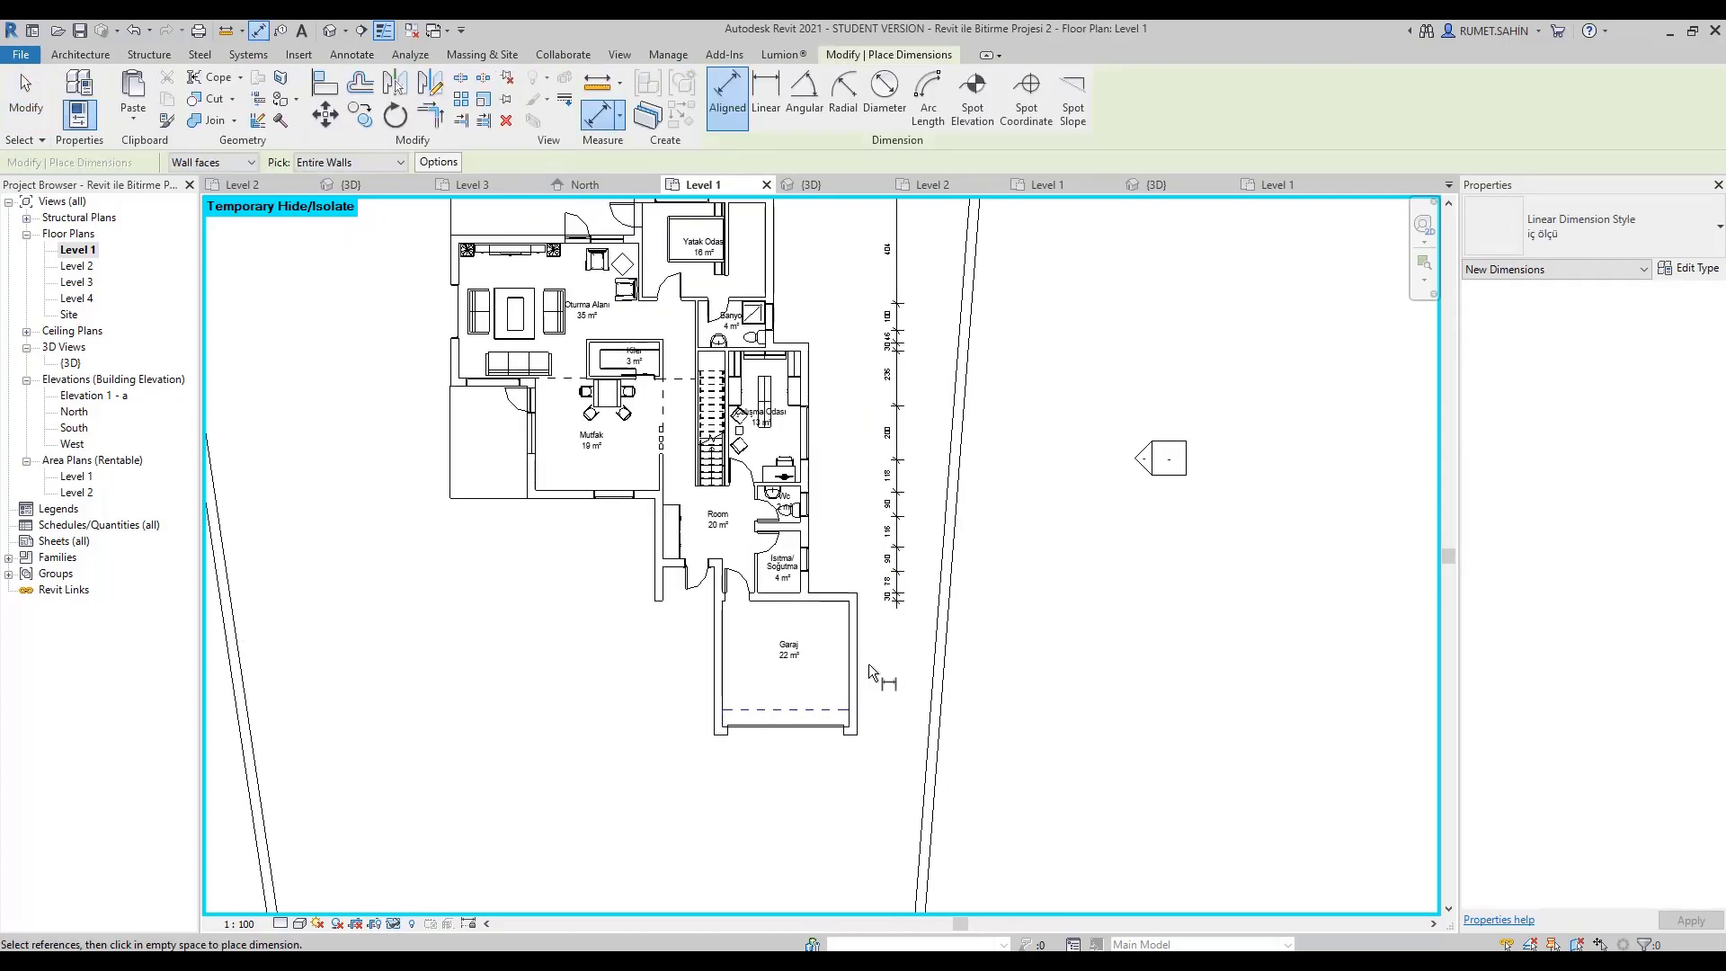
{"action": "left_click", "coordinate": [893, 673]}
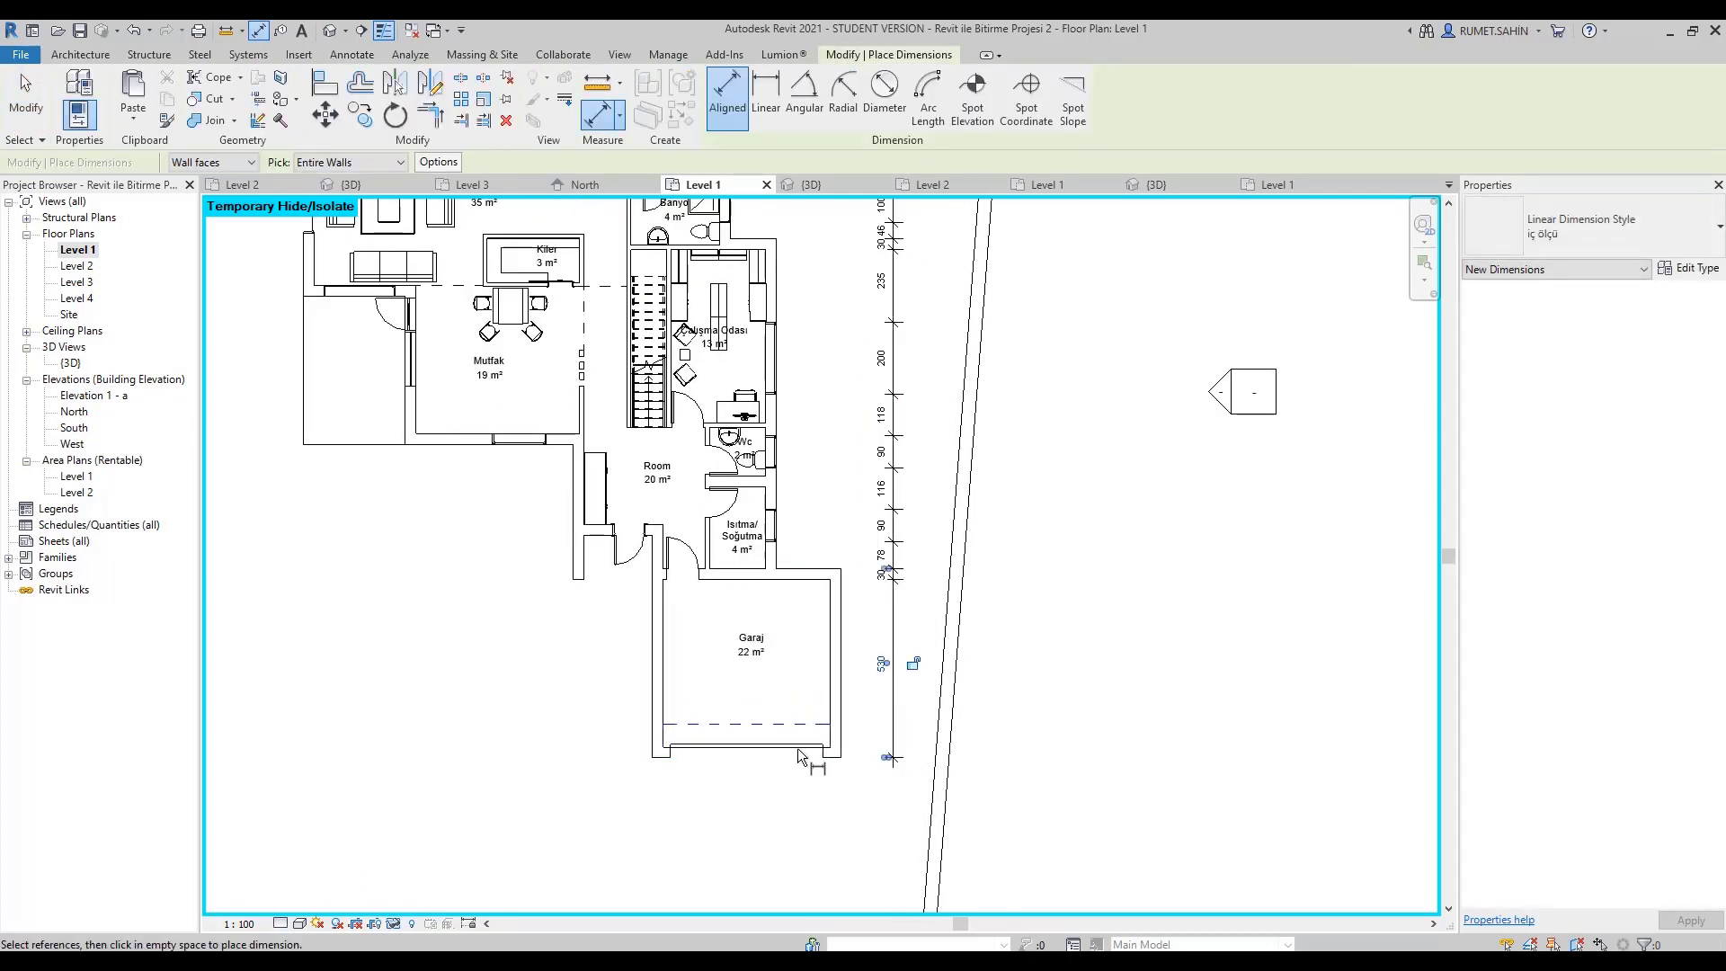
{"action": "scroll", "coordinate": [897, 671], "scroll_direction": "down", "scroll_amount": 3}
{"action": "scroll", "coordinate": [838, 708], "scroll_direction": "up", "scroll_amount": 1}
Switch Pick to Individual References and take the top wall as first reference.
{"action": "left_click", "coordinate": [377, 164]}
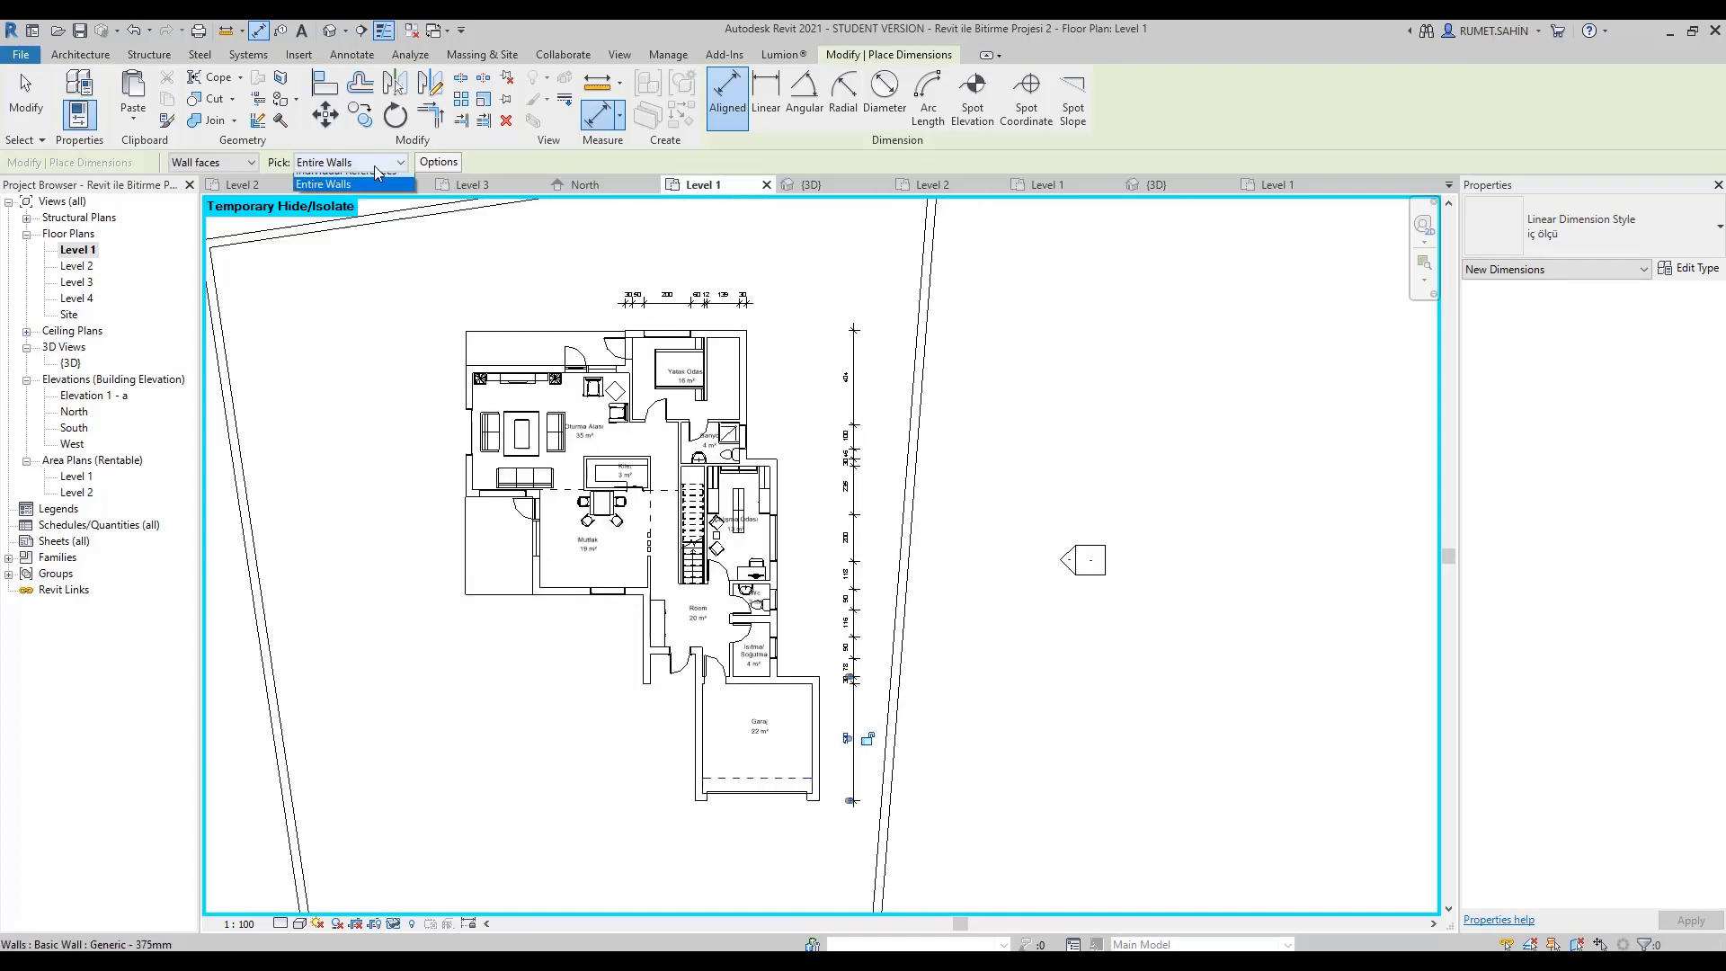
{"action": "left_click", "coordinate": [351, 179]}
{"action": "scroll", "coordinate": [732, 337], "scroll_direction": "up", "scroll_amount": 1}
{"action": "scroll", "coordinate": [734, 339], "scroll_direction": "up", "scroll_amount": 1}
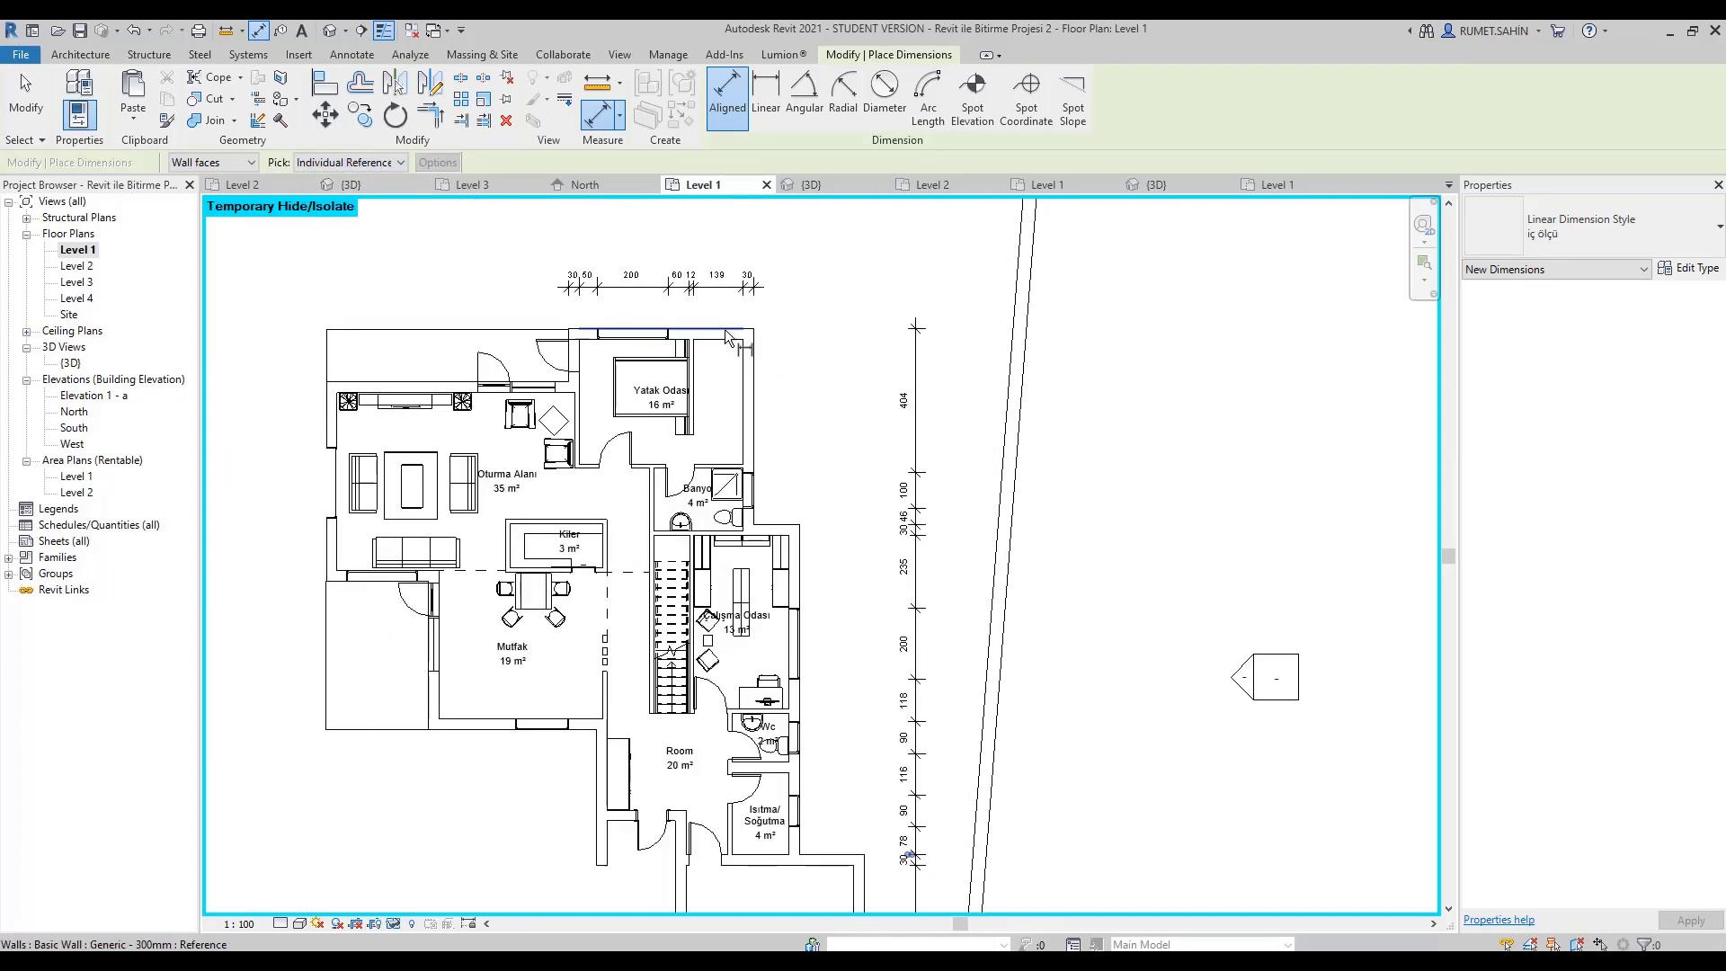
{"action": "left_click", "coordinate": [728, 337]}
{"action": "scroll", "coordinate": [792, 491], "scroll_direction": "up", "scroll_amount": 1}
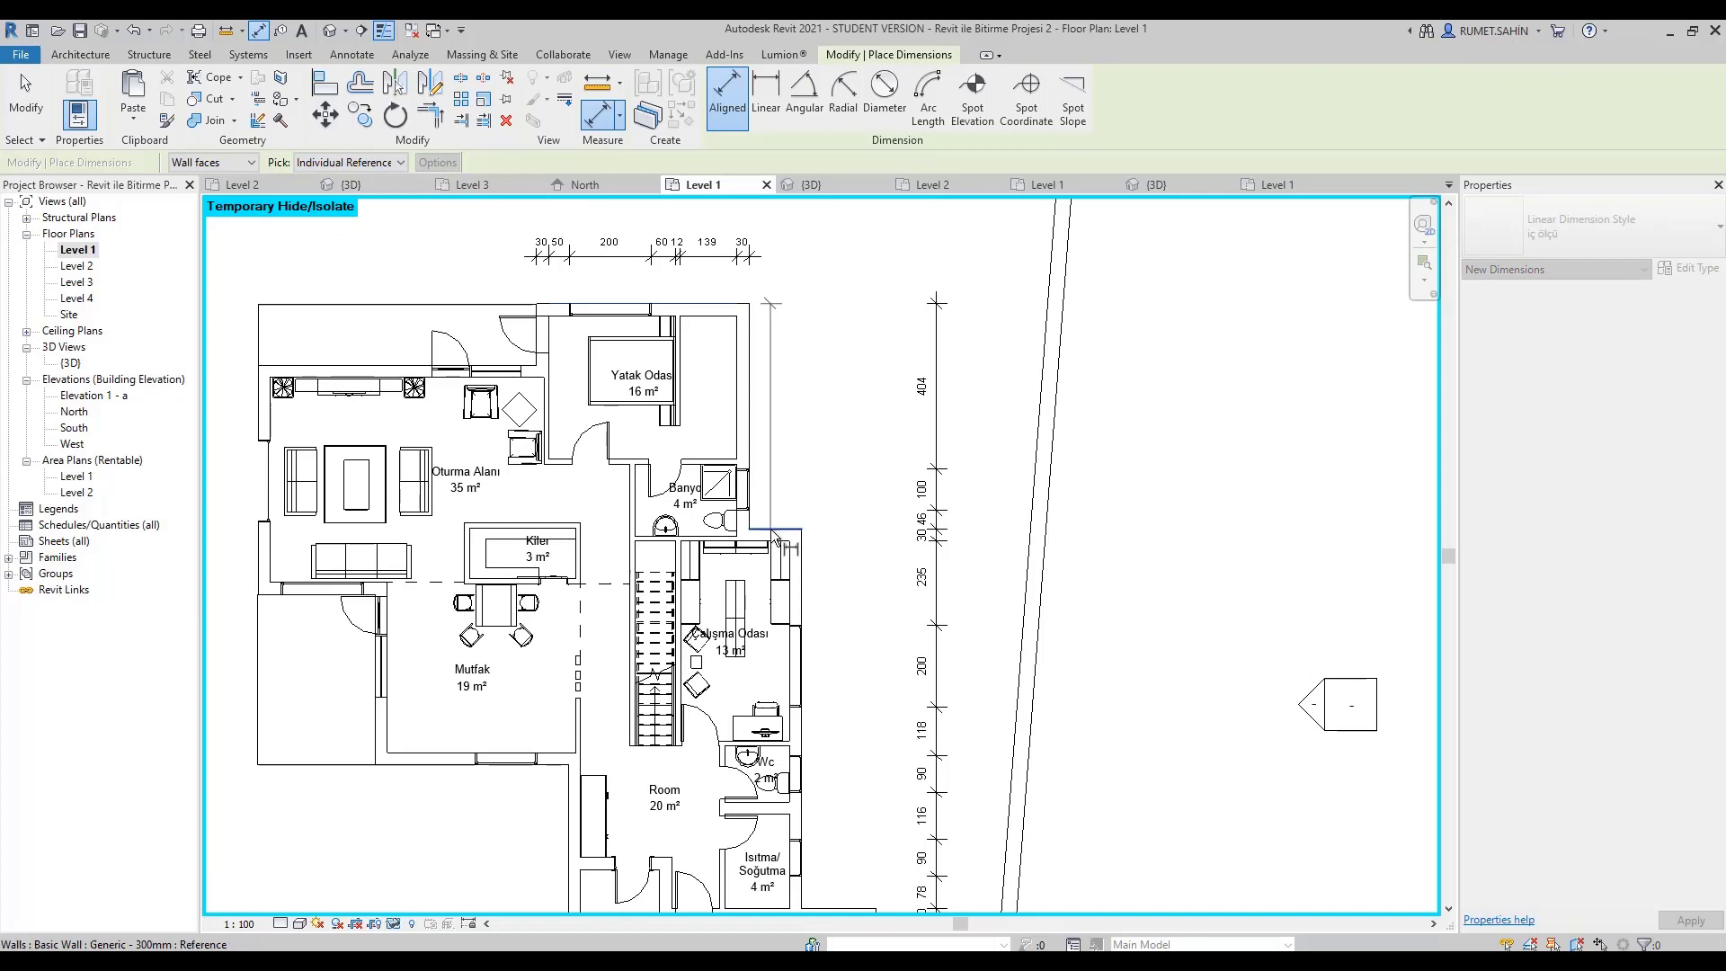
{"action": "scroll", "coordinate": [777, 537], "scroll_direction": "down", "scroll_amount": 3}
{"action": "scroll", "coordinate": [827, 863], "scroll_direction": "up", "scroll_amount": 1}
{"action": "scroll", "coordinate": [829, 876], "scroll_direction": "up", "scroll_amount": 1}
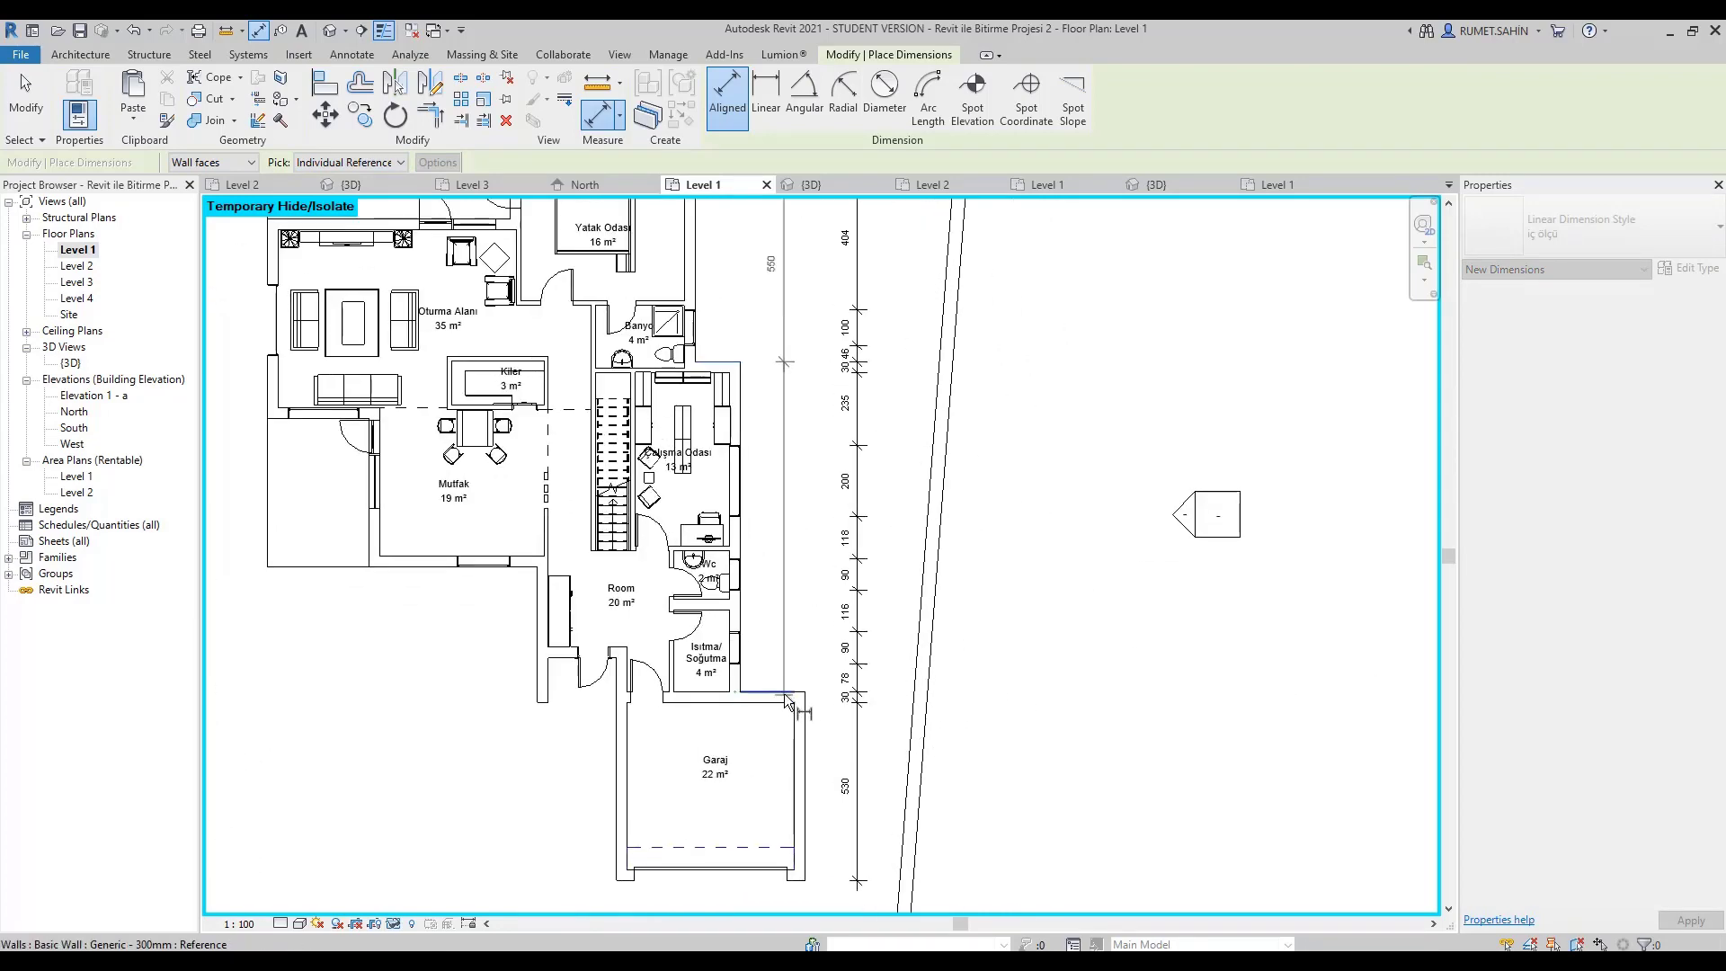
{"action": "scroll", "coordinate": [827, 876], "scroll_direction": "up", "scroll_amount": 1}
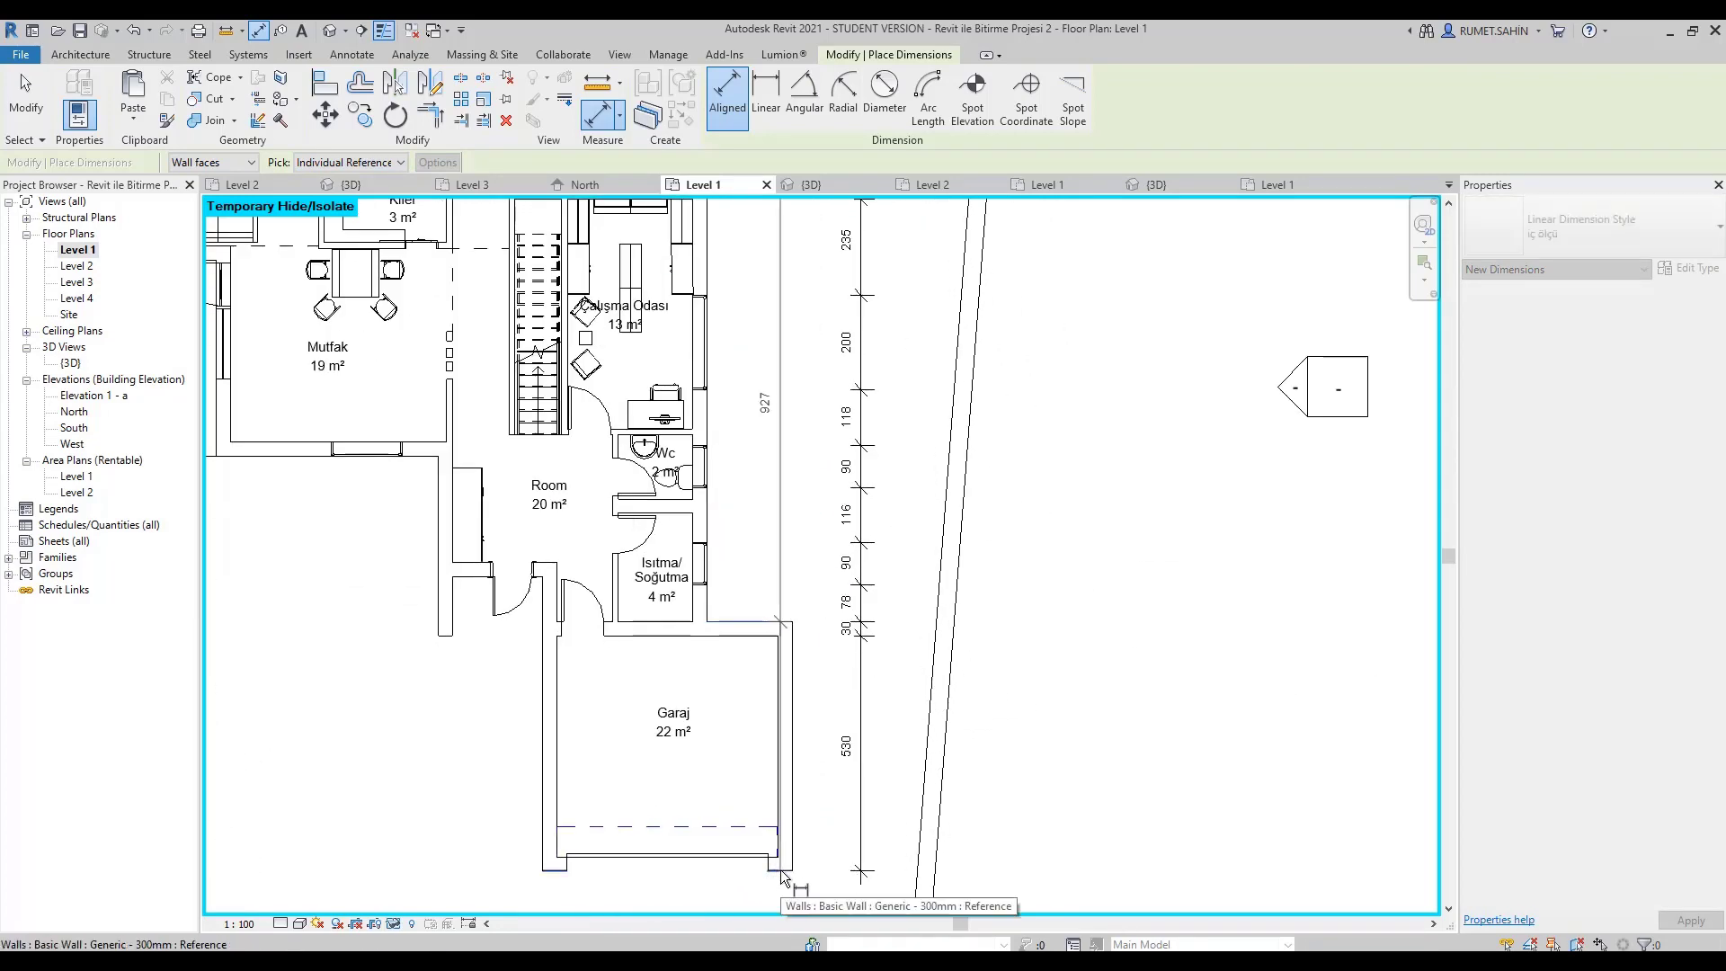
Place the outer east dimensions (550, 927) and the overall dimension down to the garage's bottom wall.
{"action": "left_click", "coordinate": [943, 850]}
{"action": "scroll", "coordinate": [925, 854], "scroll_direction": "down", "scroll_amount": 2}
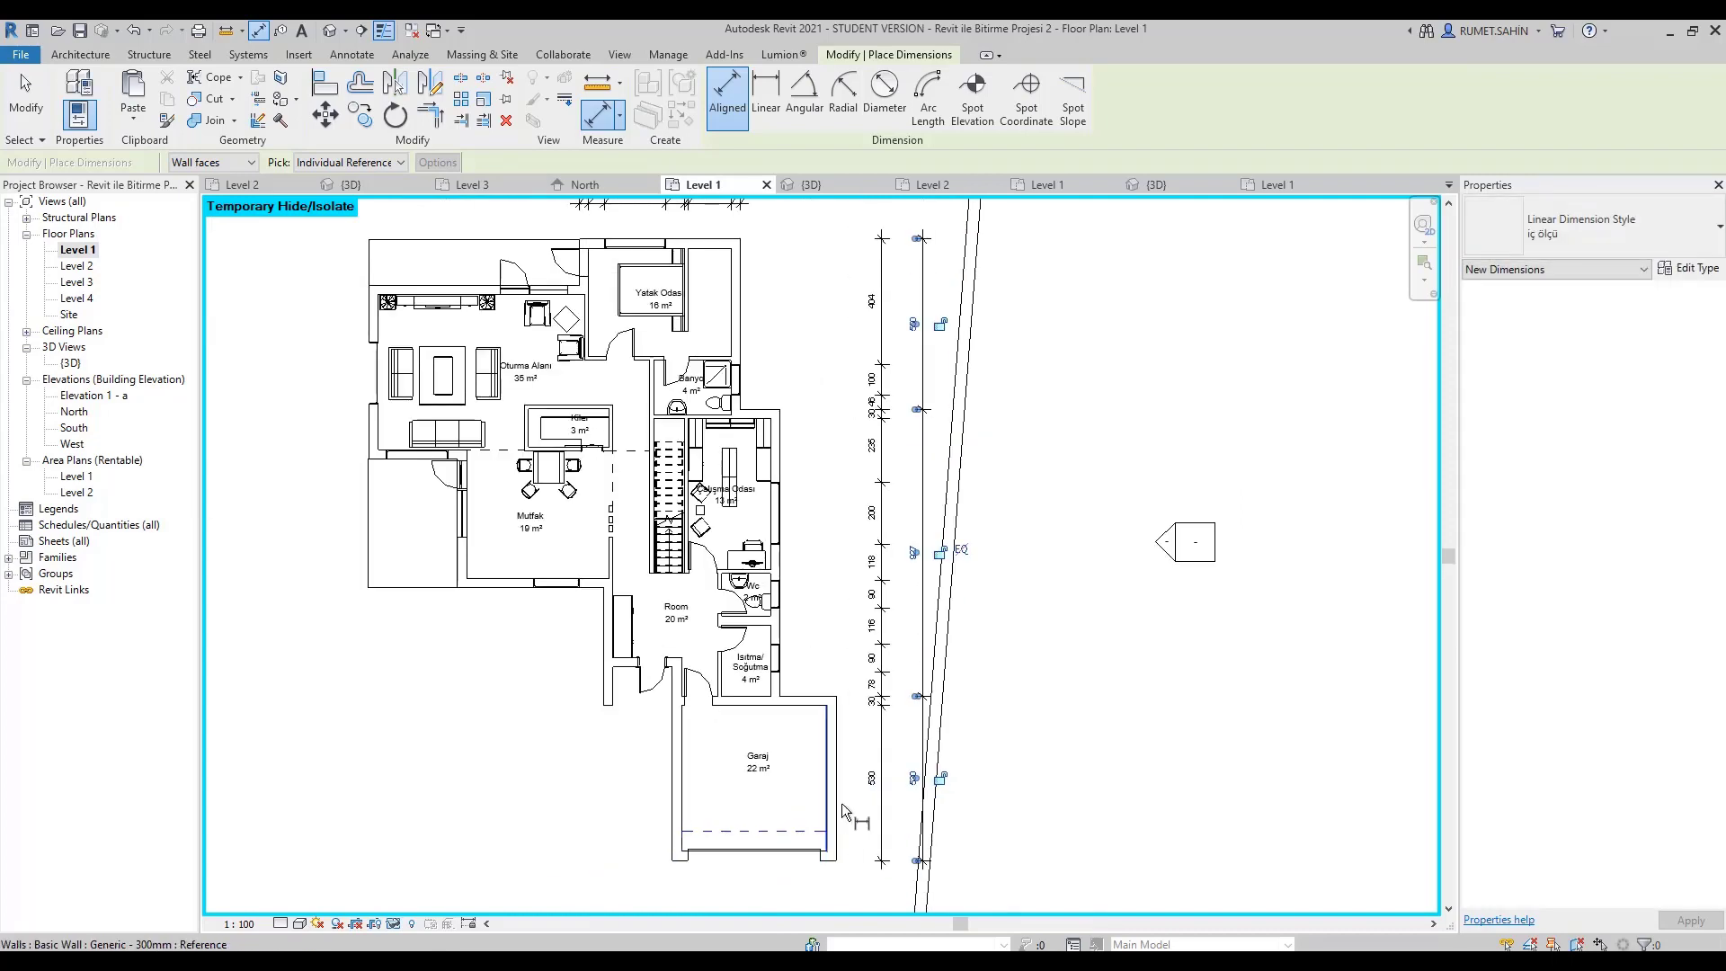
{"action": "middle_click_drag", "start_coordinate": [803, 611], "coordinate": [802, 656]}
{"action": "scroll", "coordinate": [730, 350], "scroll_direction": "up", "scroll_amount": 1}
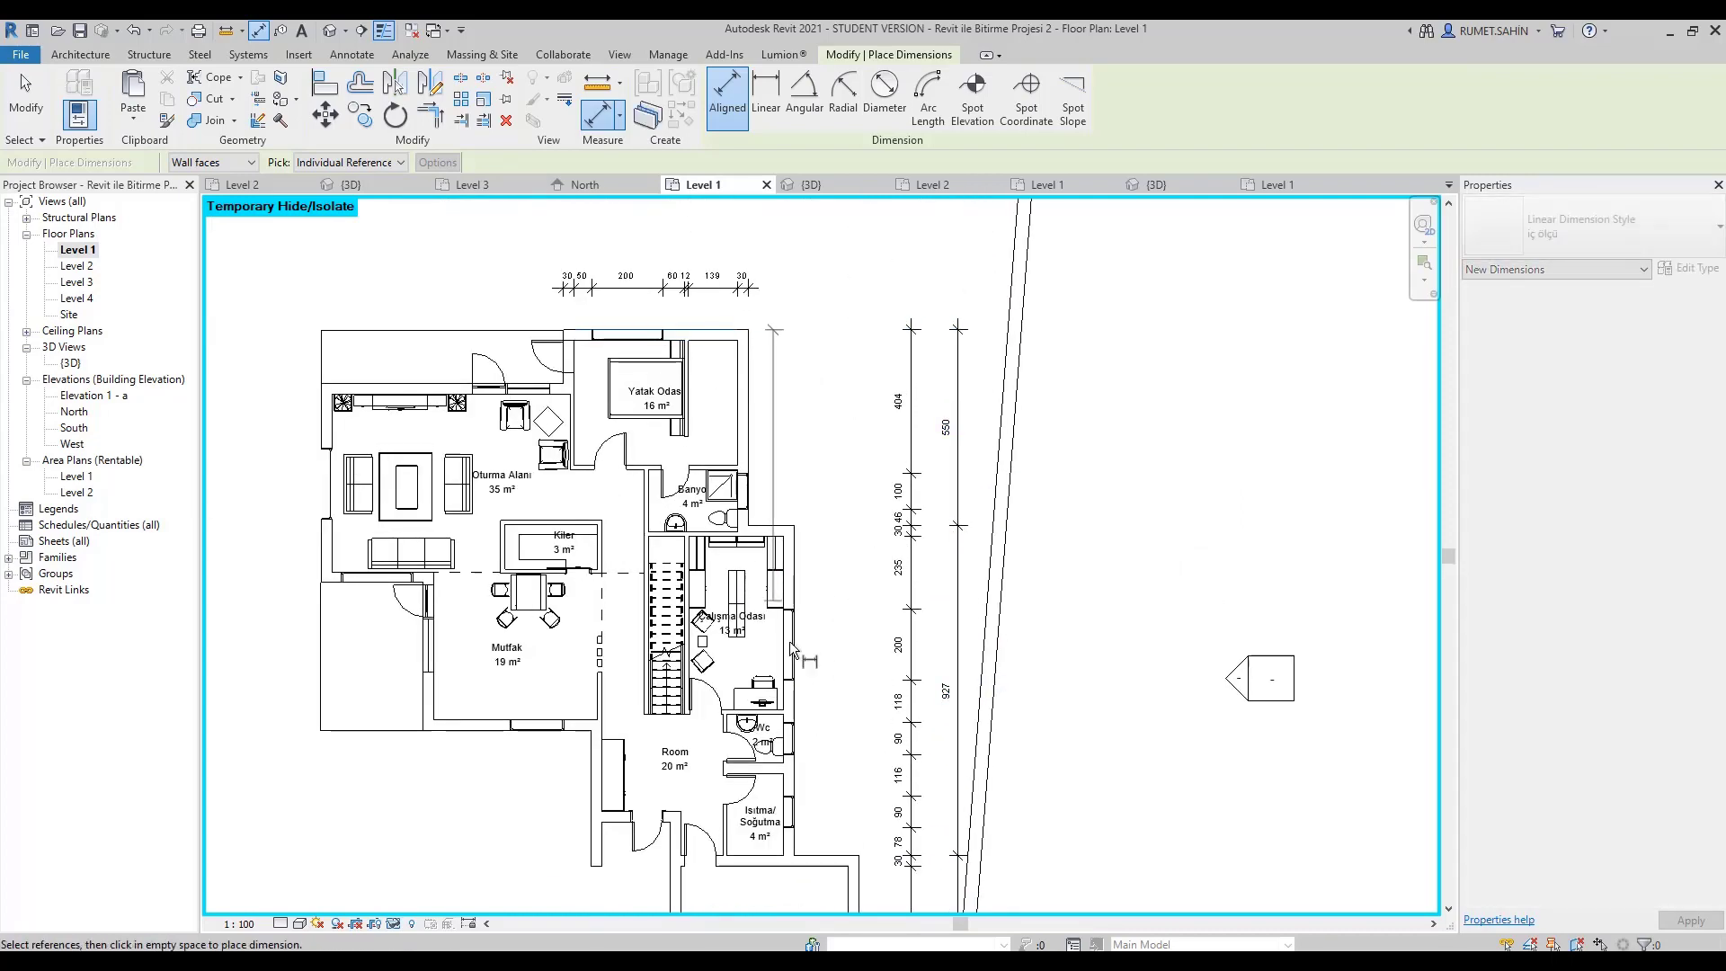
{"action": "middle_click_drag", "start_coordinate": [791, 898], "coordinate": [749, 605]}
{"action": "left_click", "coordinate": [810, 759]}
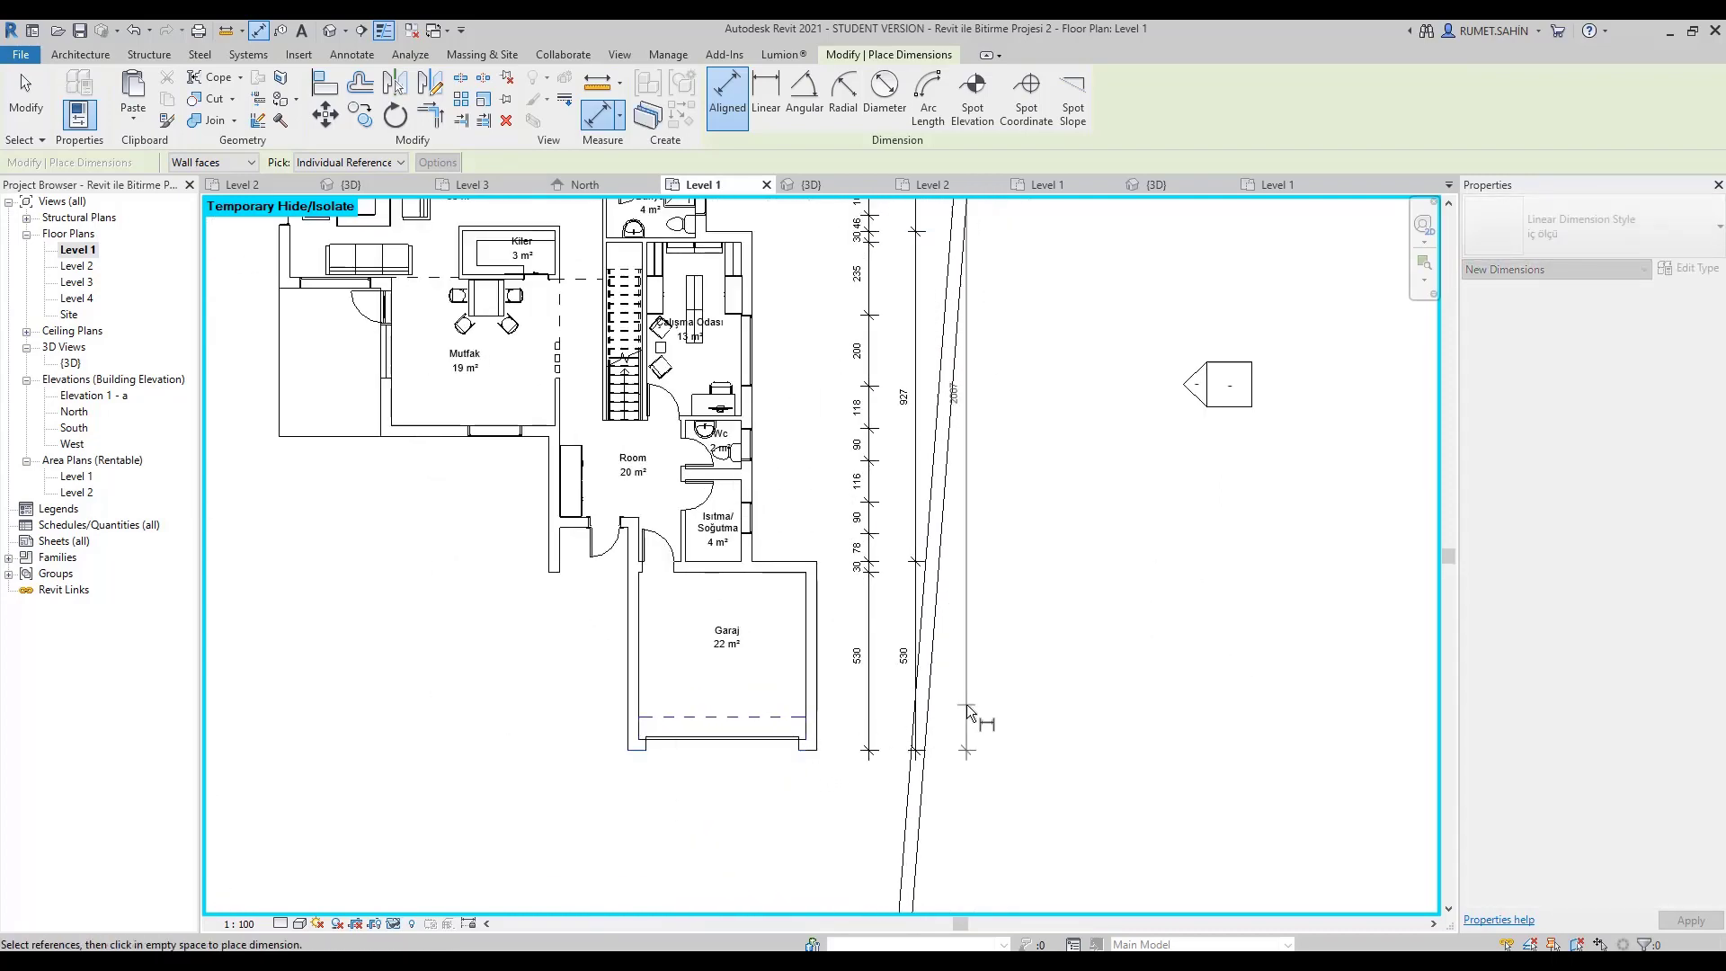
{"action": "key", "text": "Escape"}
{"action": "scroll", "coordinate": [966, 701], "scroll_direction": "down", "scroll_amount": 3}
{"action": "key", "text": "Escape"}
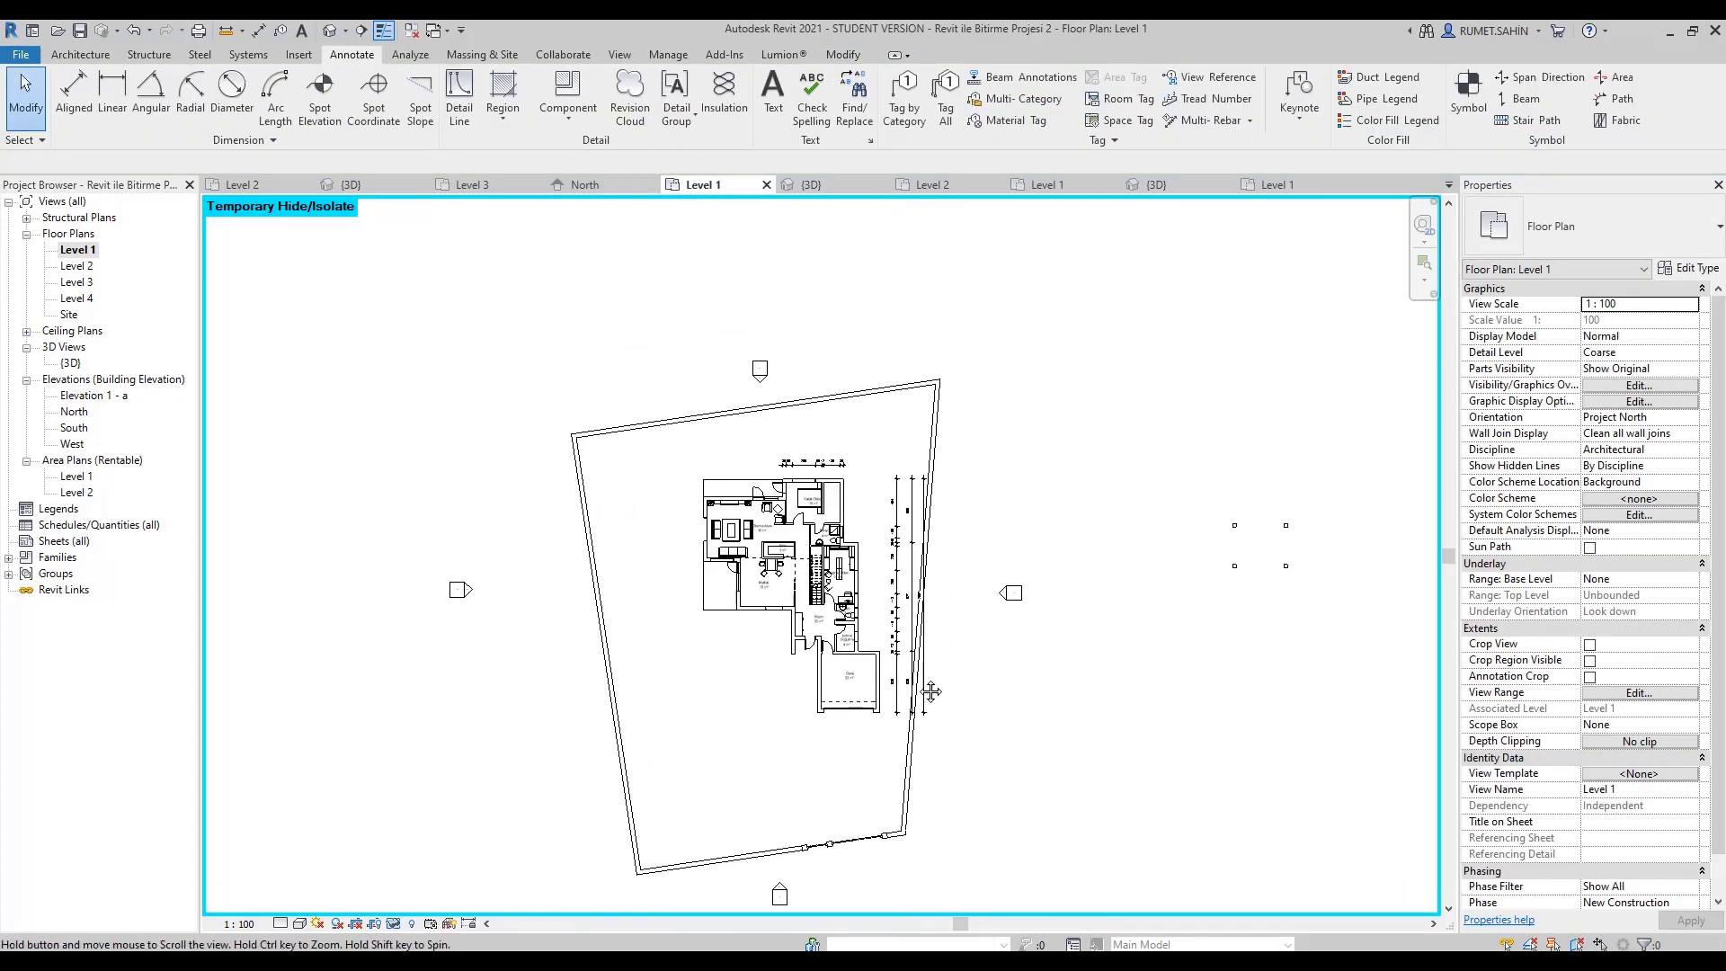
{"action": "scroll", "coordinate": [899, 552], "scroll_direction": "up", "scroll_amount": 1}
{"action": "scroll", "coordinate": [899, 553], "scroll_direction": "up", "scroll_amount": 1}
{"action": "scroll", "coordinate": [926, 420], "scroll_direction": "up", "scroll_amount": 1}
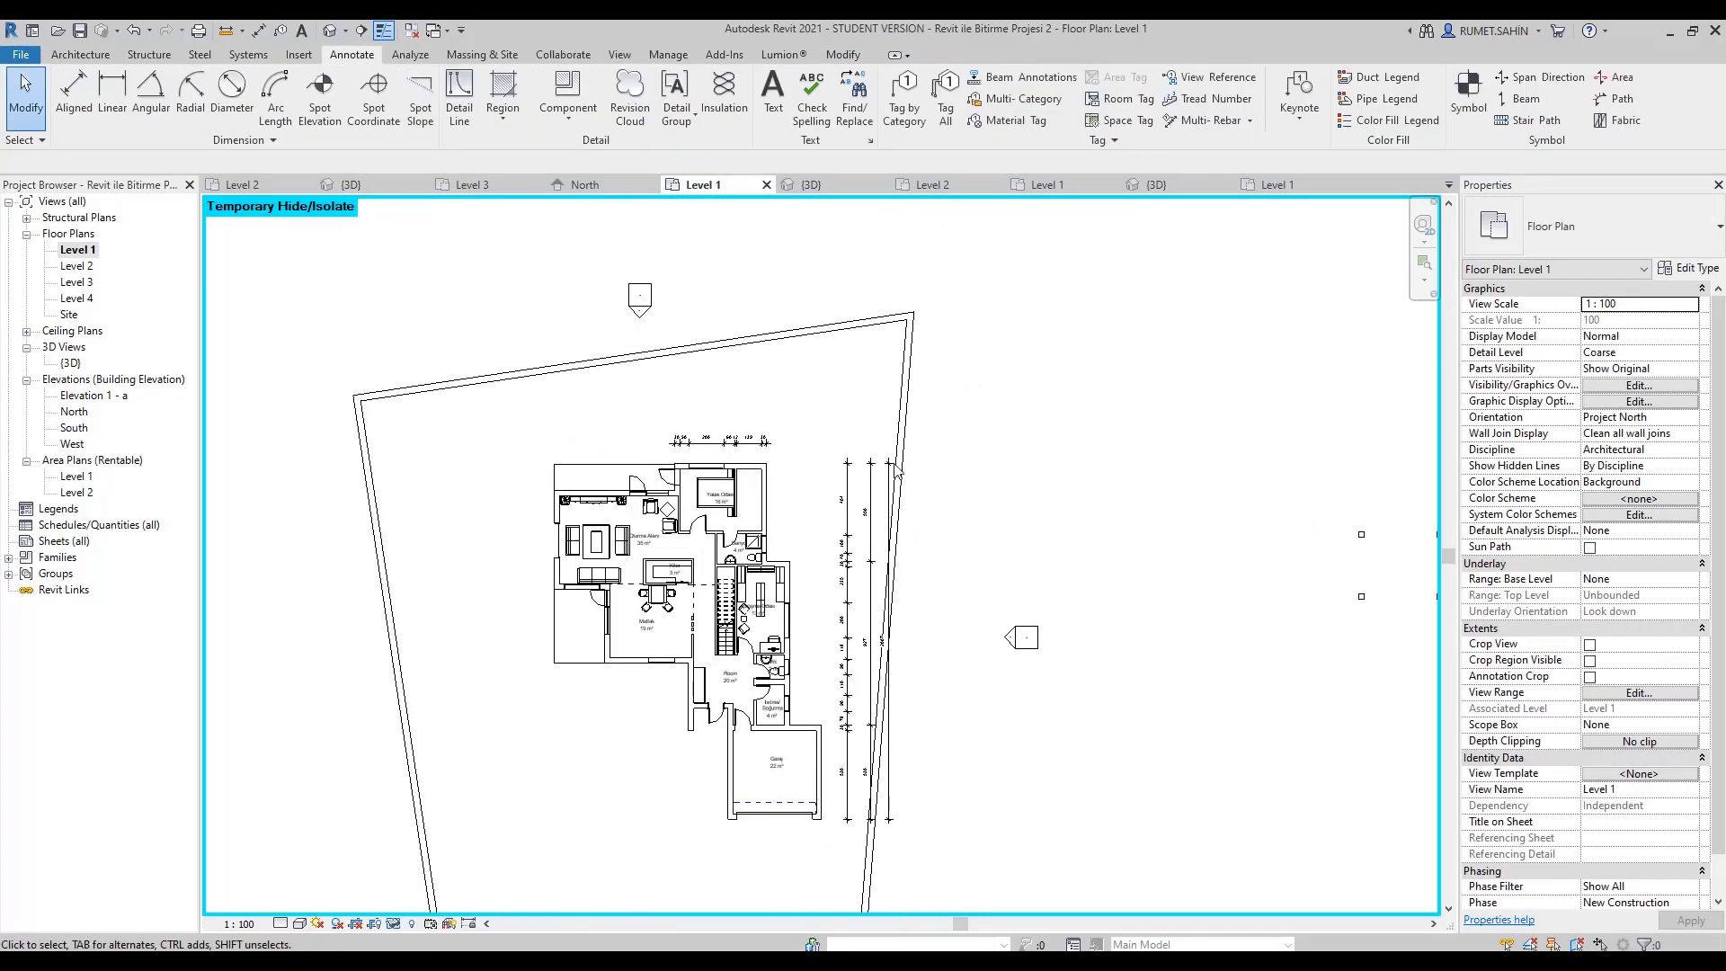
{"action": "middle_click_drag", "start_coordinate": [894, 467], "coordinate": [980, 418]}
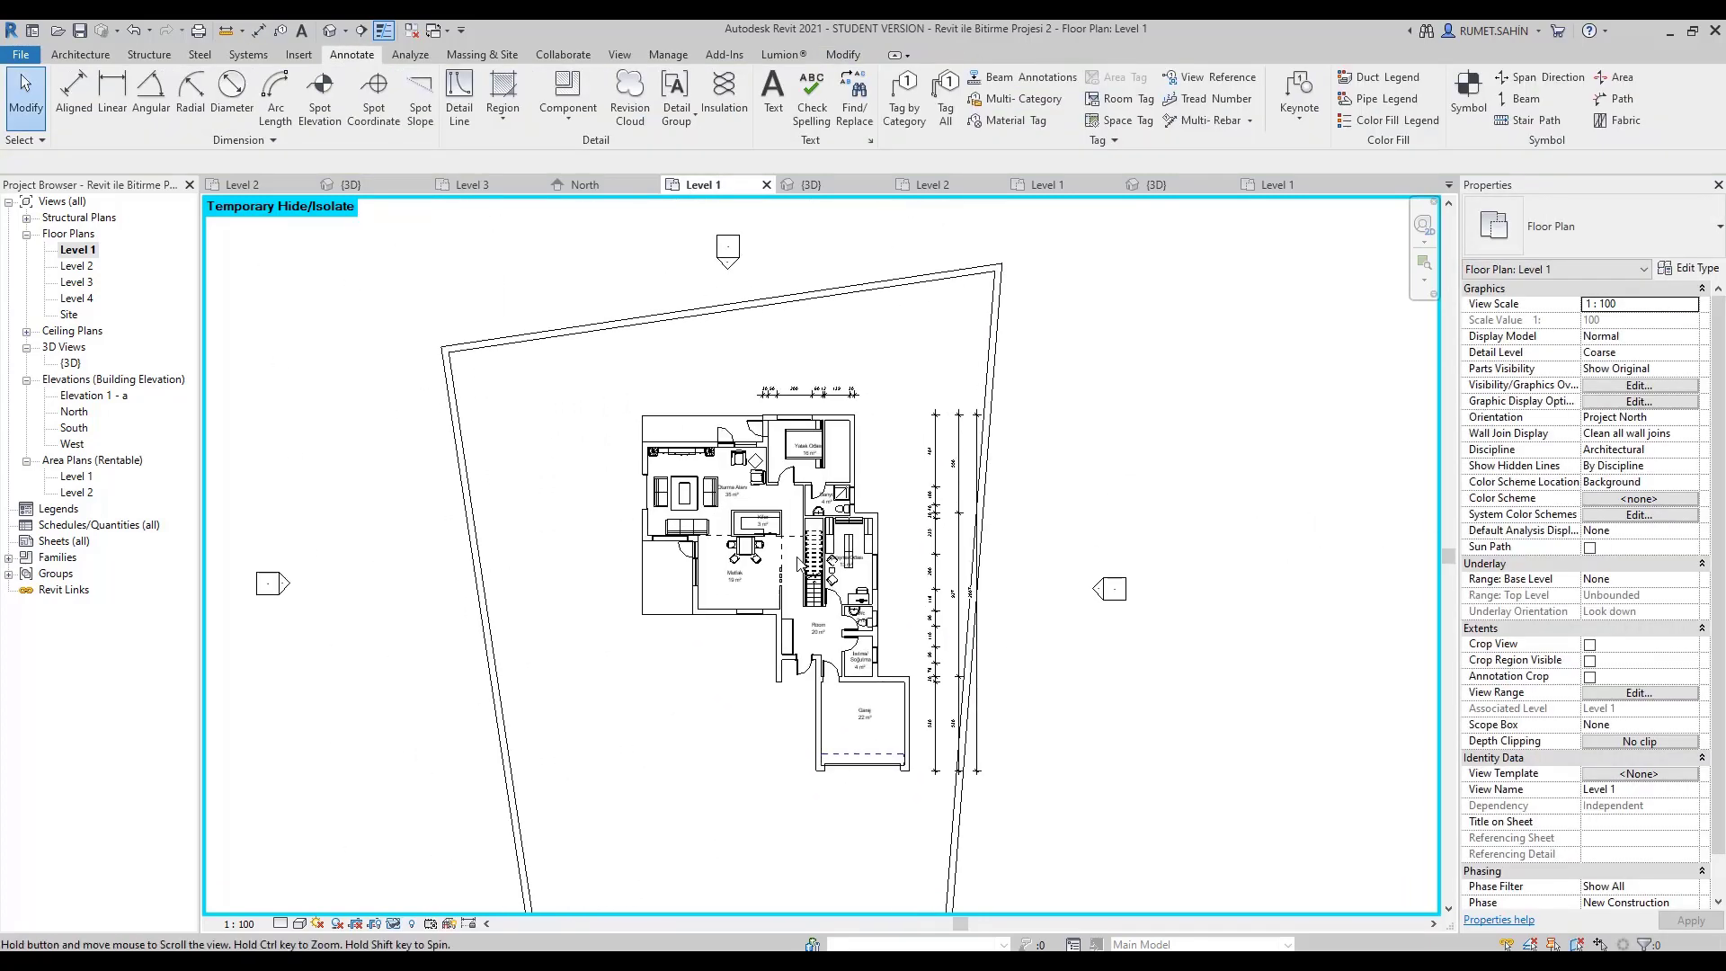
Set the Aligned Dimension pick option back to Entire Walls and clear the stray wall selection.
{"action": "left_click", "coordinate": [76, 96]}
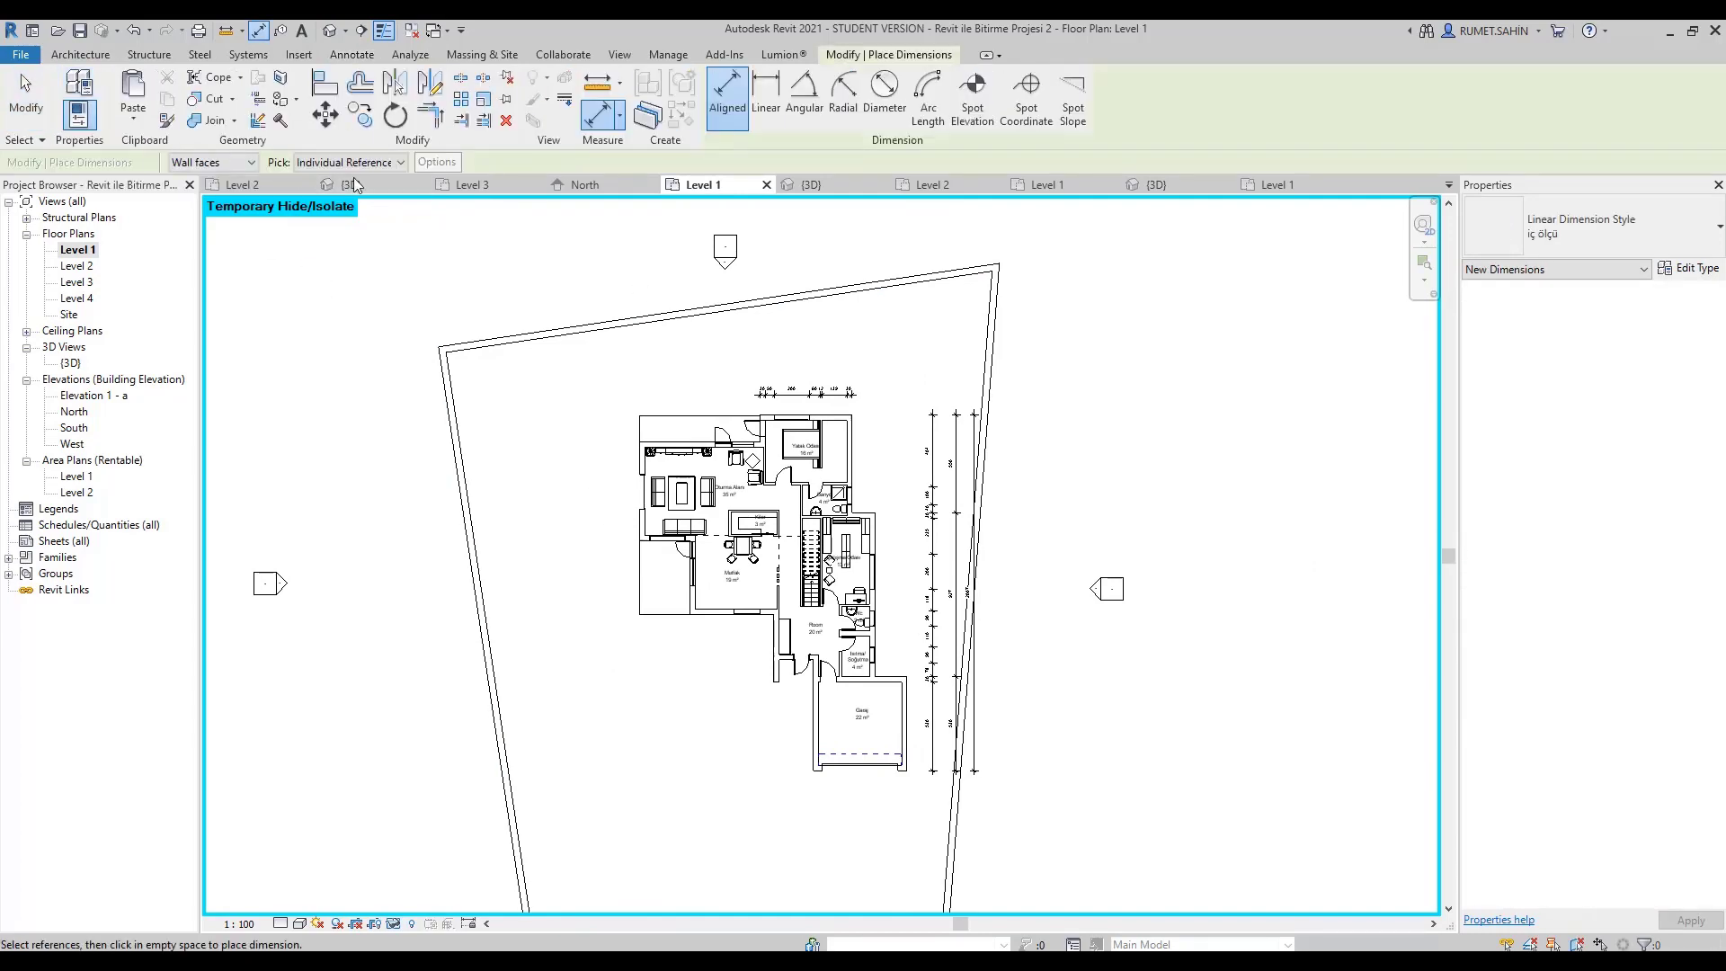
{"action": "left_click", "coordinate": [399, 162]}
{"action": "left_click", "coordinate": [369, 195]}
{"action": "scroll", "coordinate": [714, 424], "scroll_direction": "up", "scroll_amount": 2}
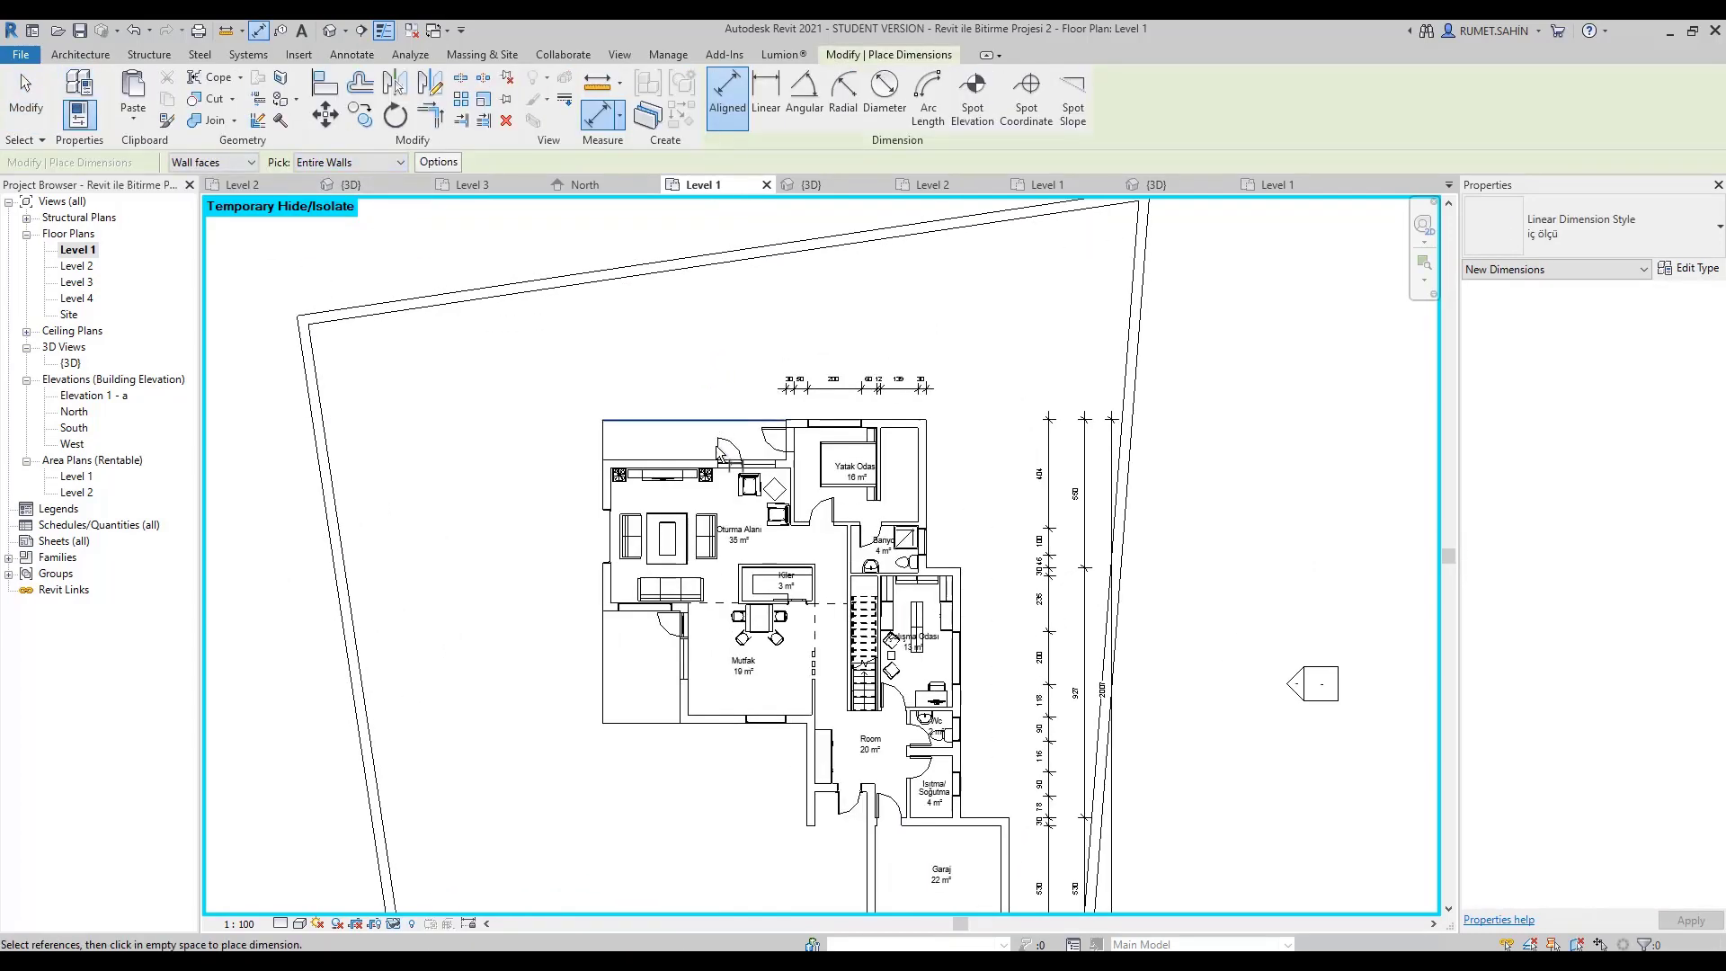
{"action": "scroll", "coordinate": [714, 424], "scroll_direction": "up", "scroll_amount": 2}
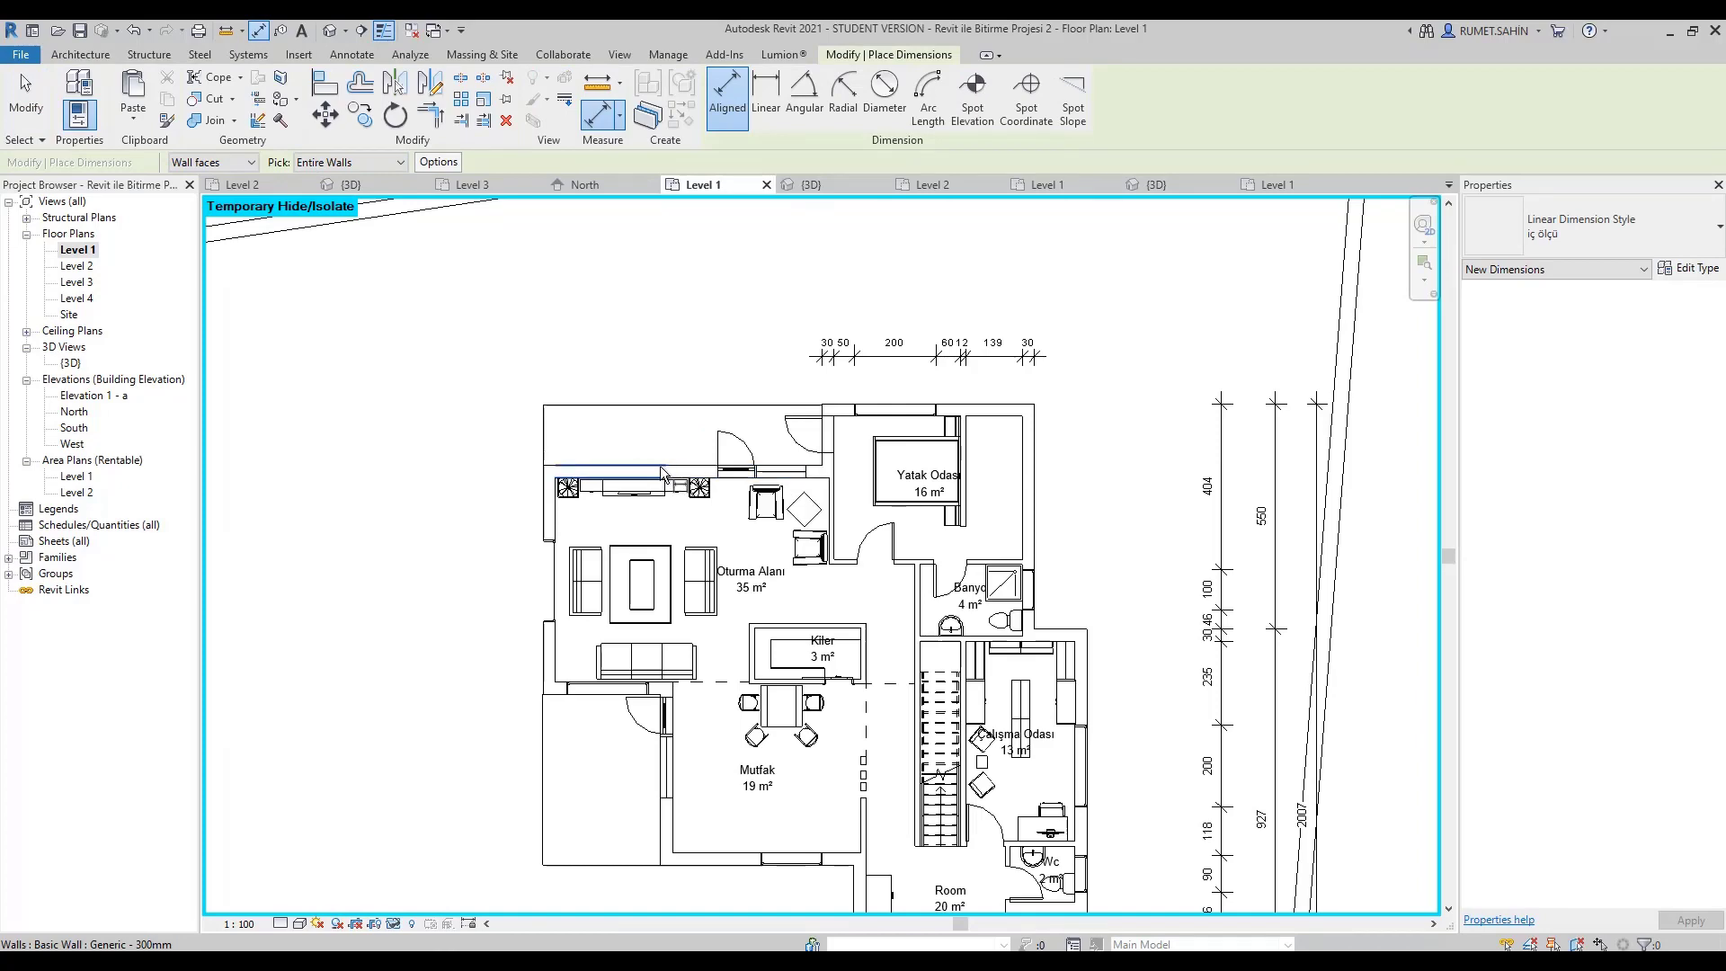
{"action": "key", "text": "Escape"}
{"action": "key", "text": "Escape"}
{"action": "left_click", "coordinate": [645, 471]}
{"action": "key", "text": "Escape"}
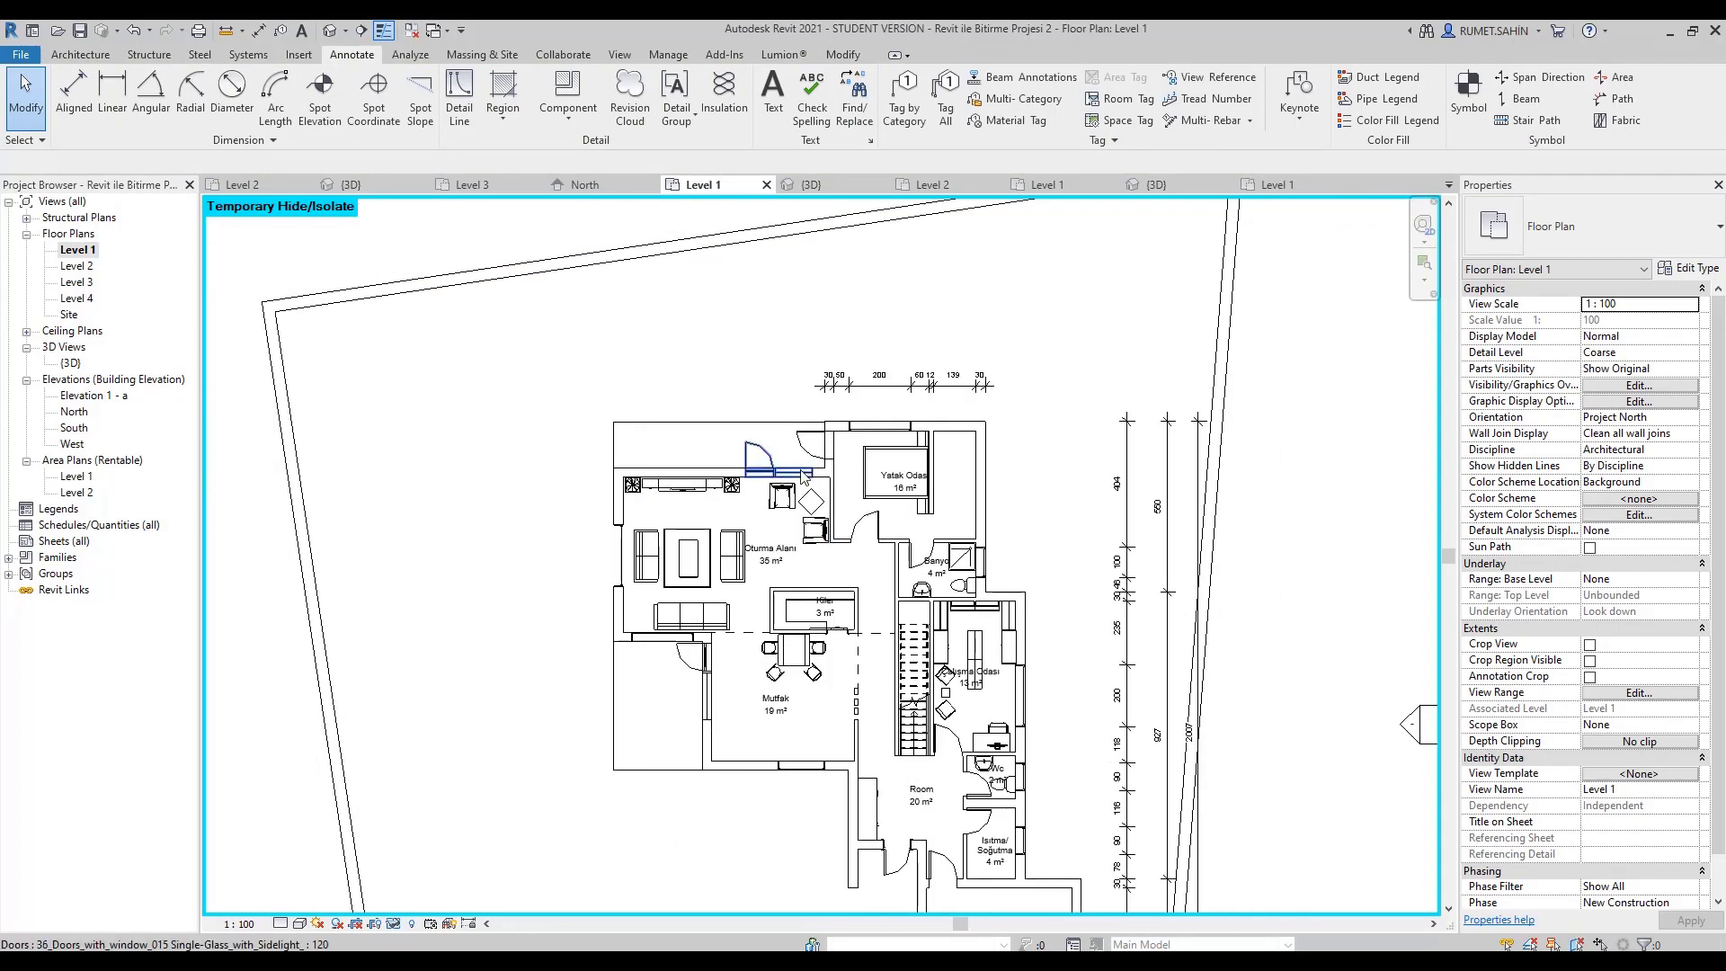
Extend the top string west (425, 91, 164) and add a west chain (183, 200, 177, 91, 319).
{"action": "left_click", "coordinate": [74, 90]}
{"action": "left_click", "coordinate": [640, 465]}
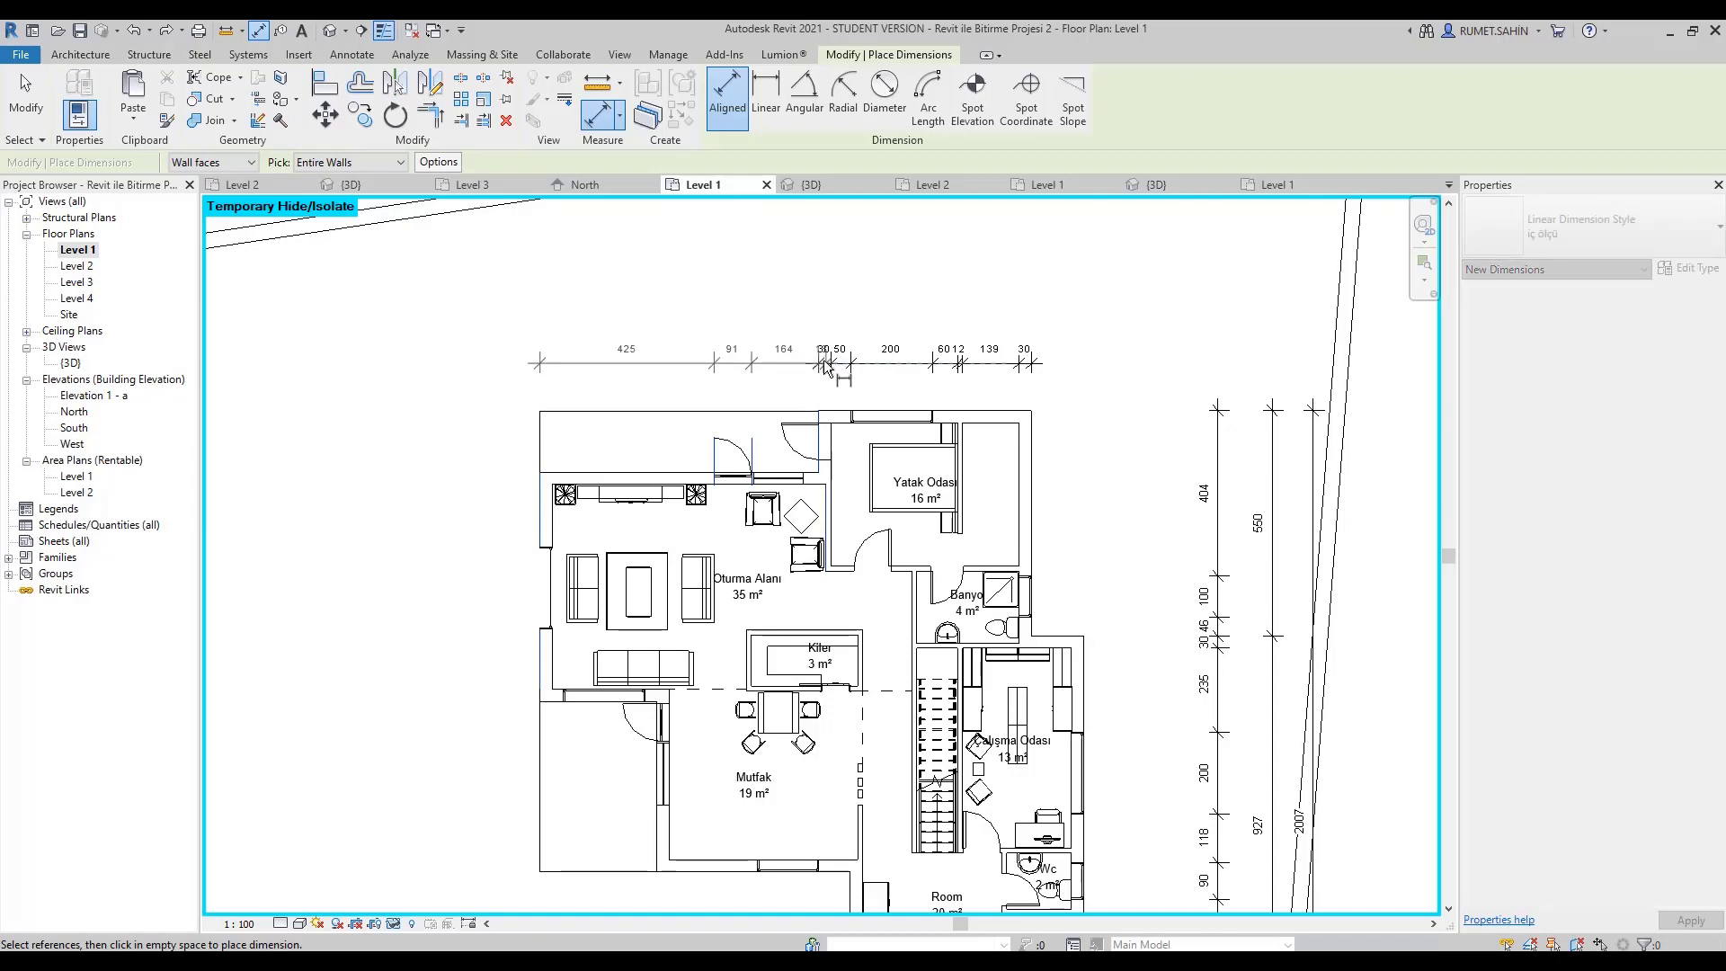
{"action": "left_click", "coordinate": [629, 363]}
{"action": "left_click", "coordinate": [543, 498]}
{"action": "left_click", "coordinate": [486, 512]}
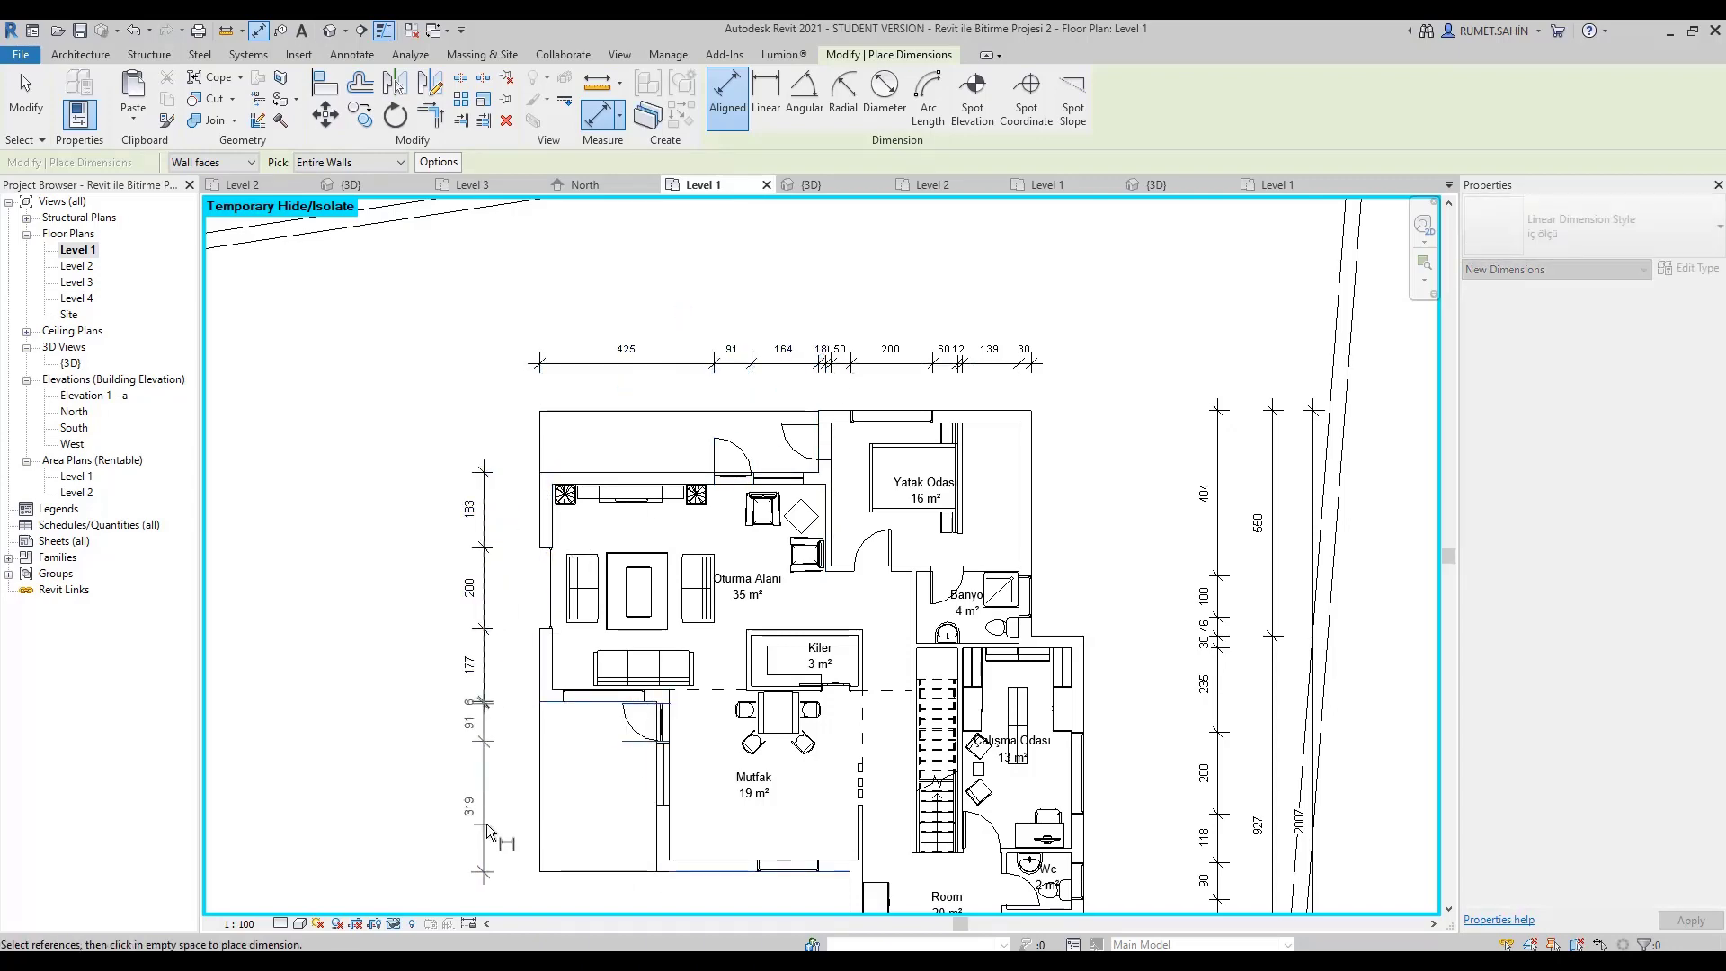
Place the west-side 91/319 dimension, then start the south chain with 57, 200, 29 segments below the plan.
{"action": "left_click", "coordinate": [488, 831]}
{"action": "scroll", "coordinate": [488, 831], "scroll_direction": "down", "scroll_amount": 2}
{"action": "scroll", "coordinate": [661, 669], "scroll_direction": "up", "scroll_amount": 1}
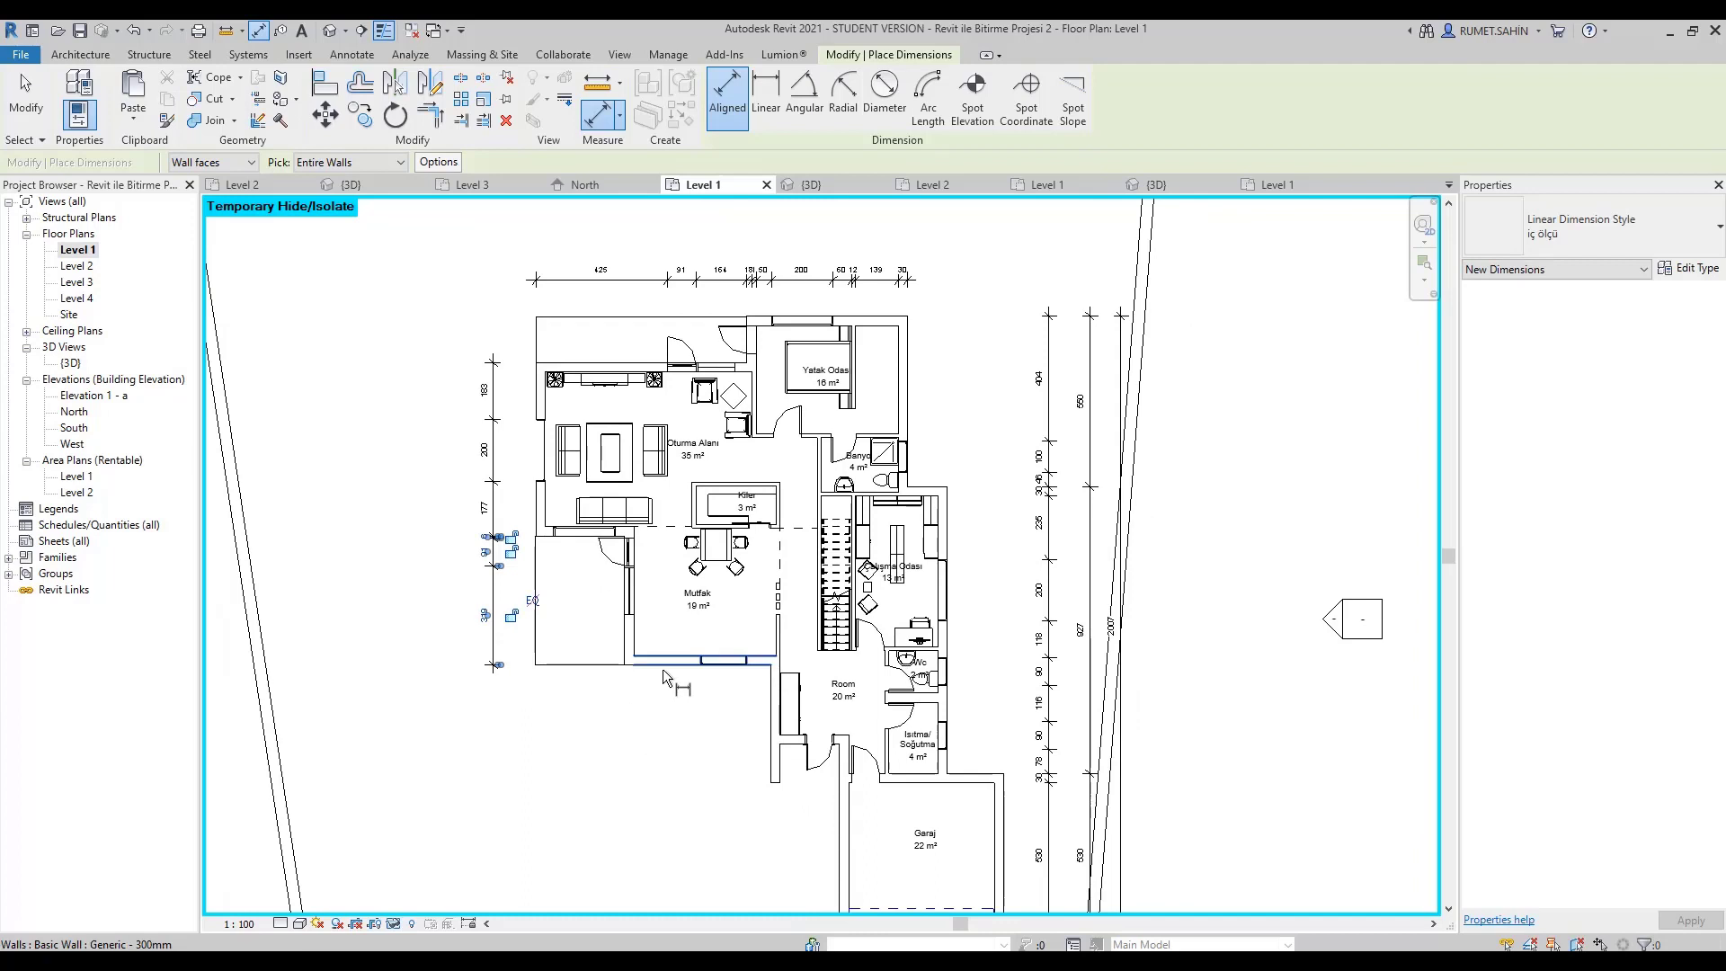
{"action": "left_click", "coordinate": [547, 537]}
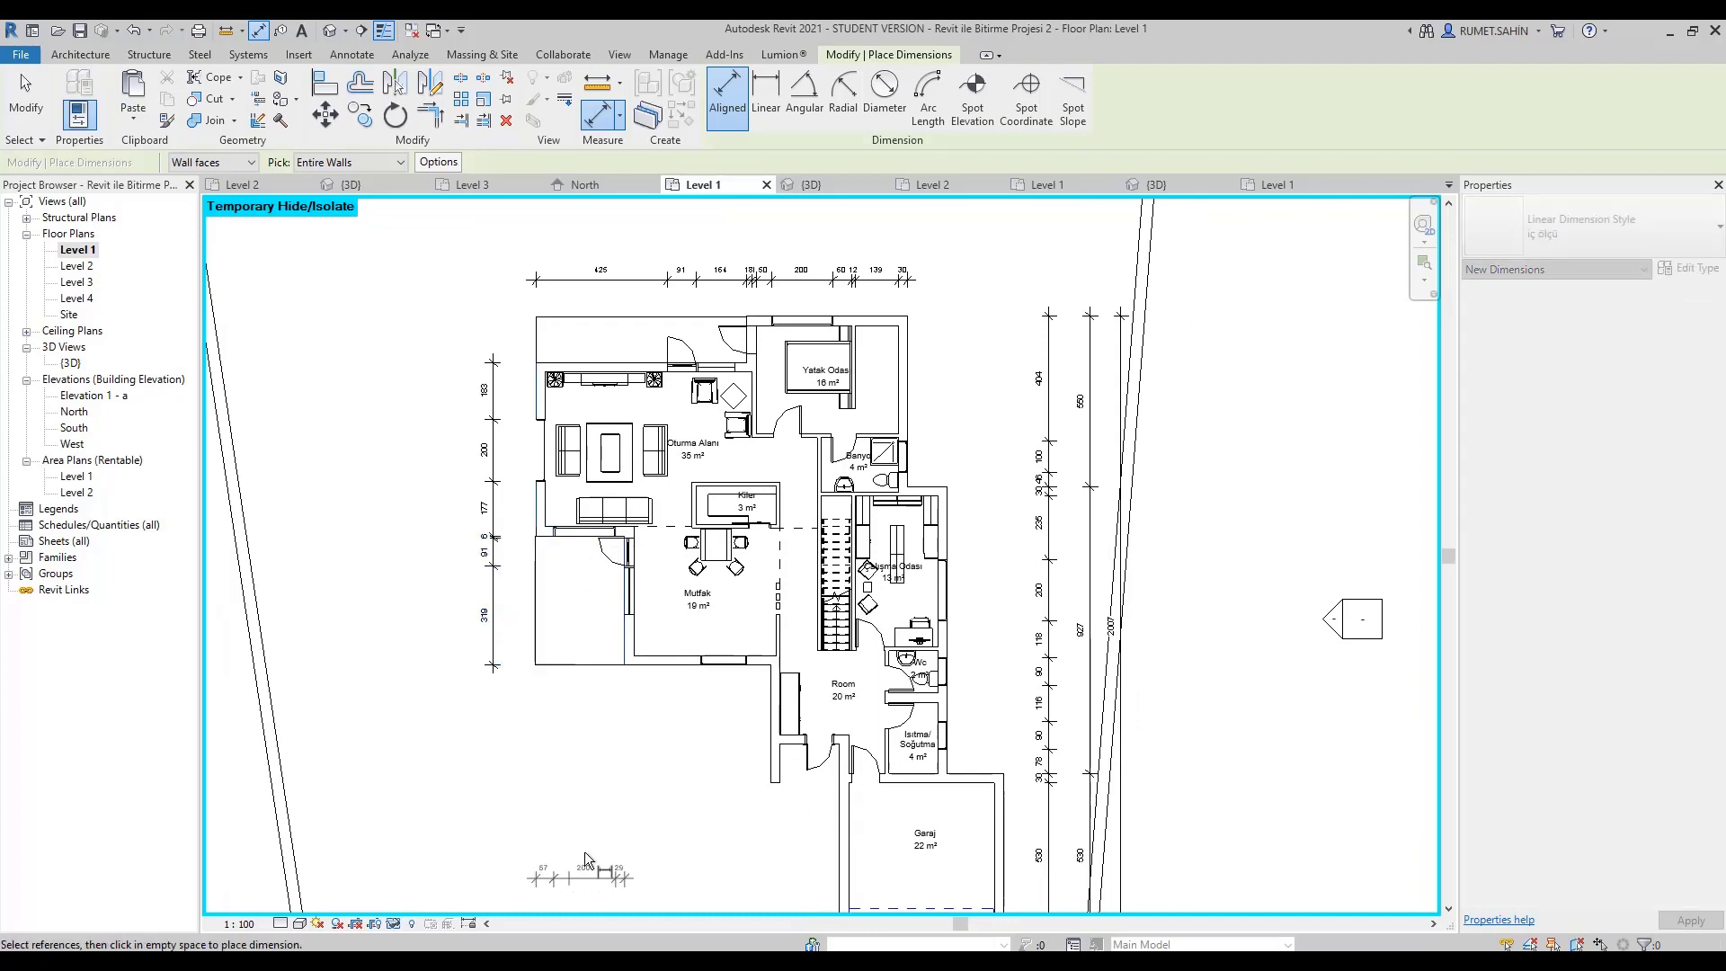
{"action": "middle_click_drag", "start_coordinate": [584, 850], "coordinate": [615, 608]}
{"action": "left_click", "coordinate": [595, 800]}
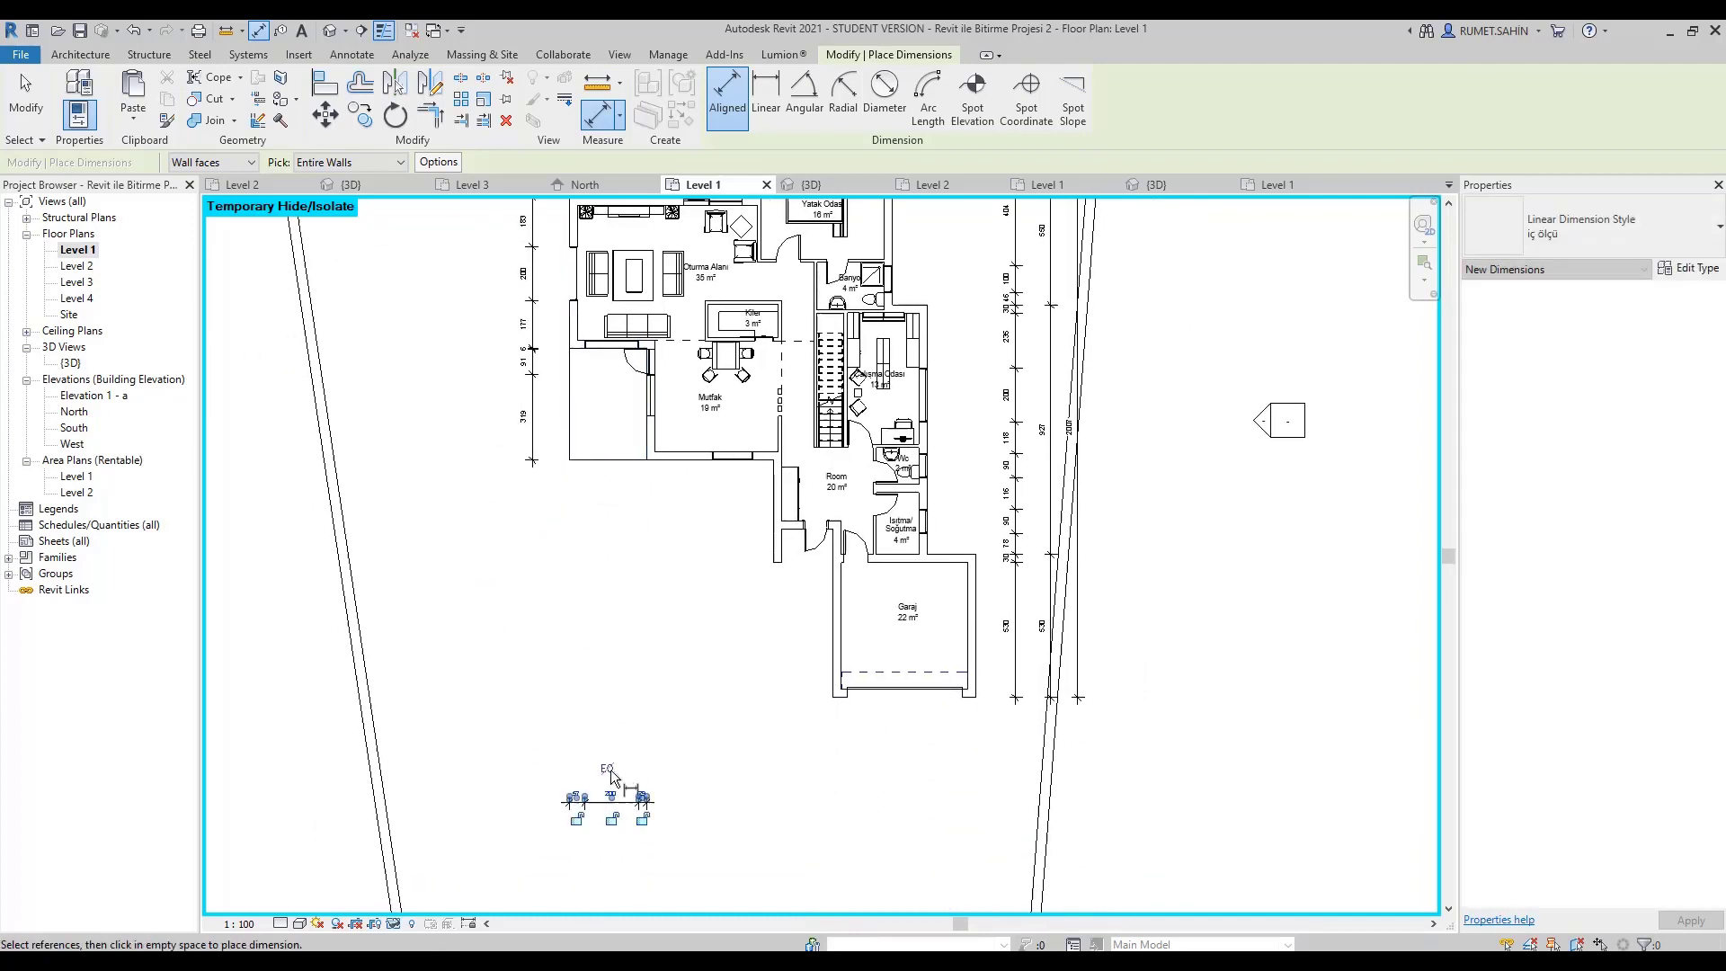
{"action": "left_click", "coordinate": [678, 458]}
{"action": "left_click", "coordinate": [746, 809]}
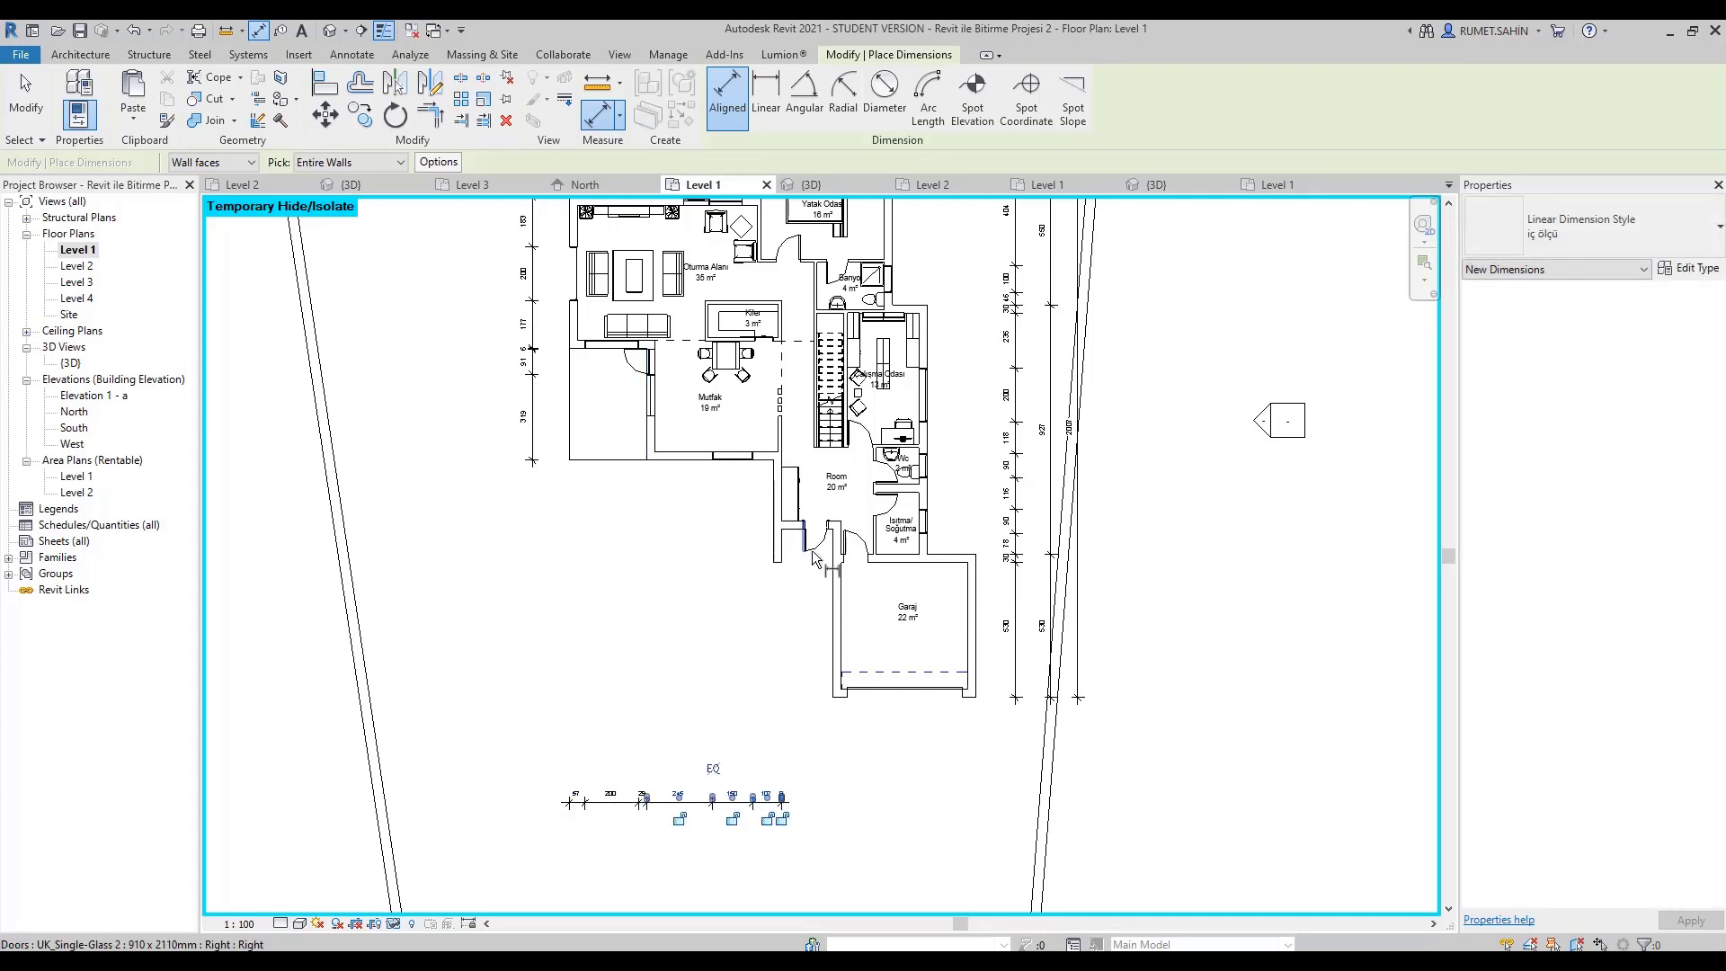
Continue the south dimension chain near the garage with 82, 91, 428 and 52 segments.
{"action": "scroll", "coordinate": [784, 535], "scroll_direction": "up", "scroll_amount": 2}
{"action": "middle_click_drag", "start_coordinate": [784, 521], "coordinate": [790, 638]}
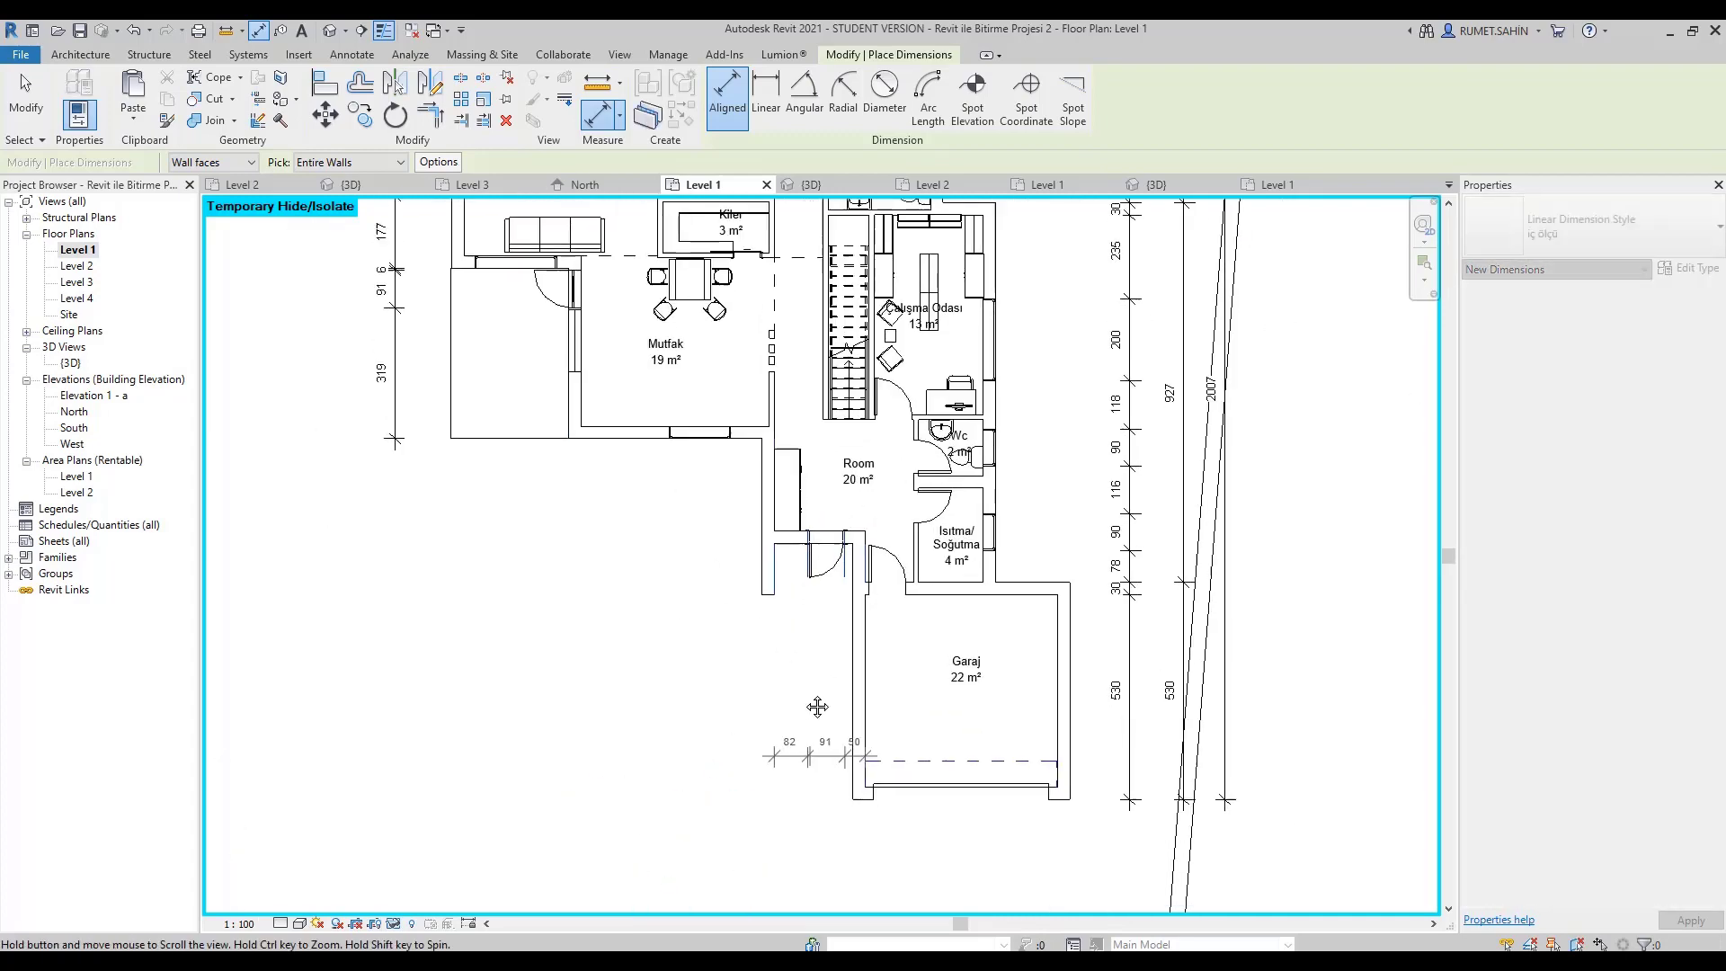
{"action": "scroll", "coordinate": [811, 767], "scroll_direction": "down", "scroll_amount": 1}
{"action": "left_click", "coordinate": [823, 797]}
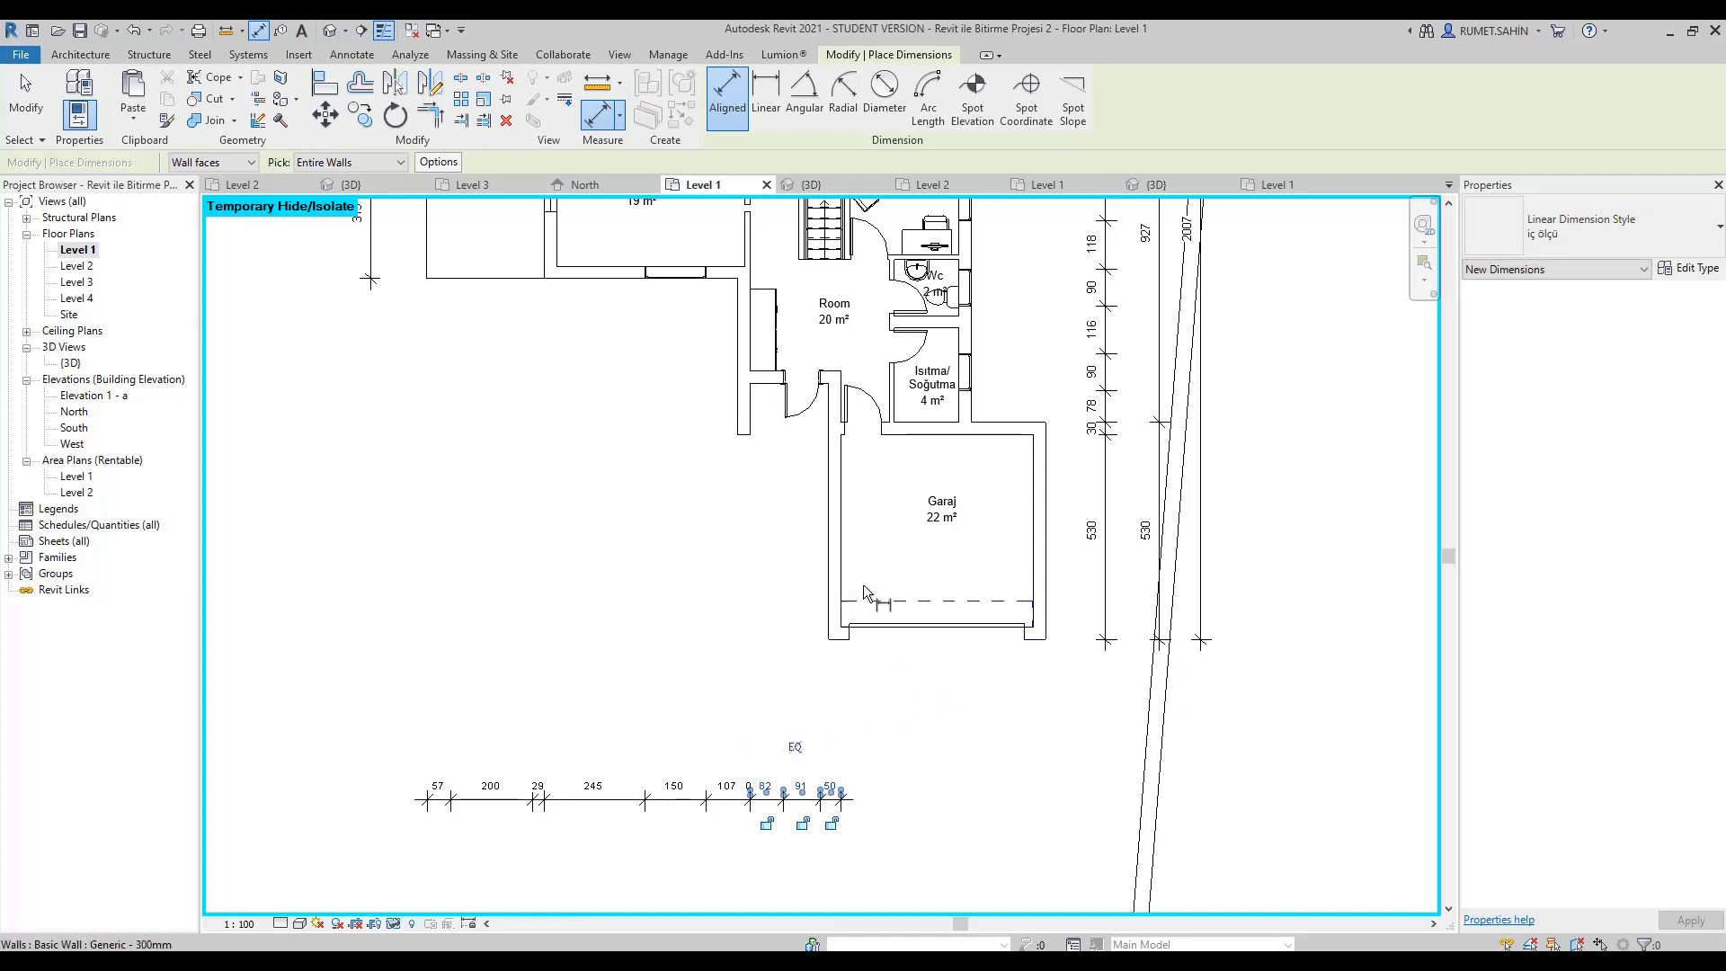
{"action": "left_click", "coordinate": [843, 638]}
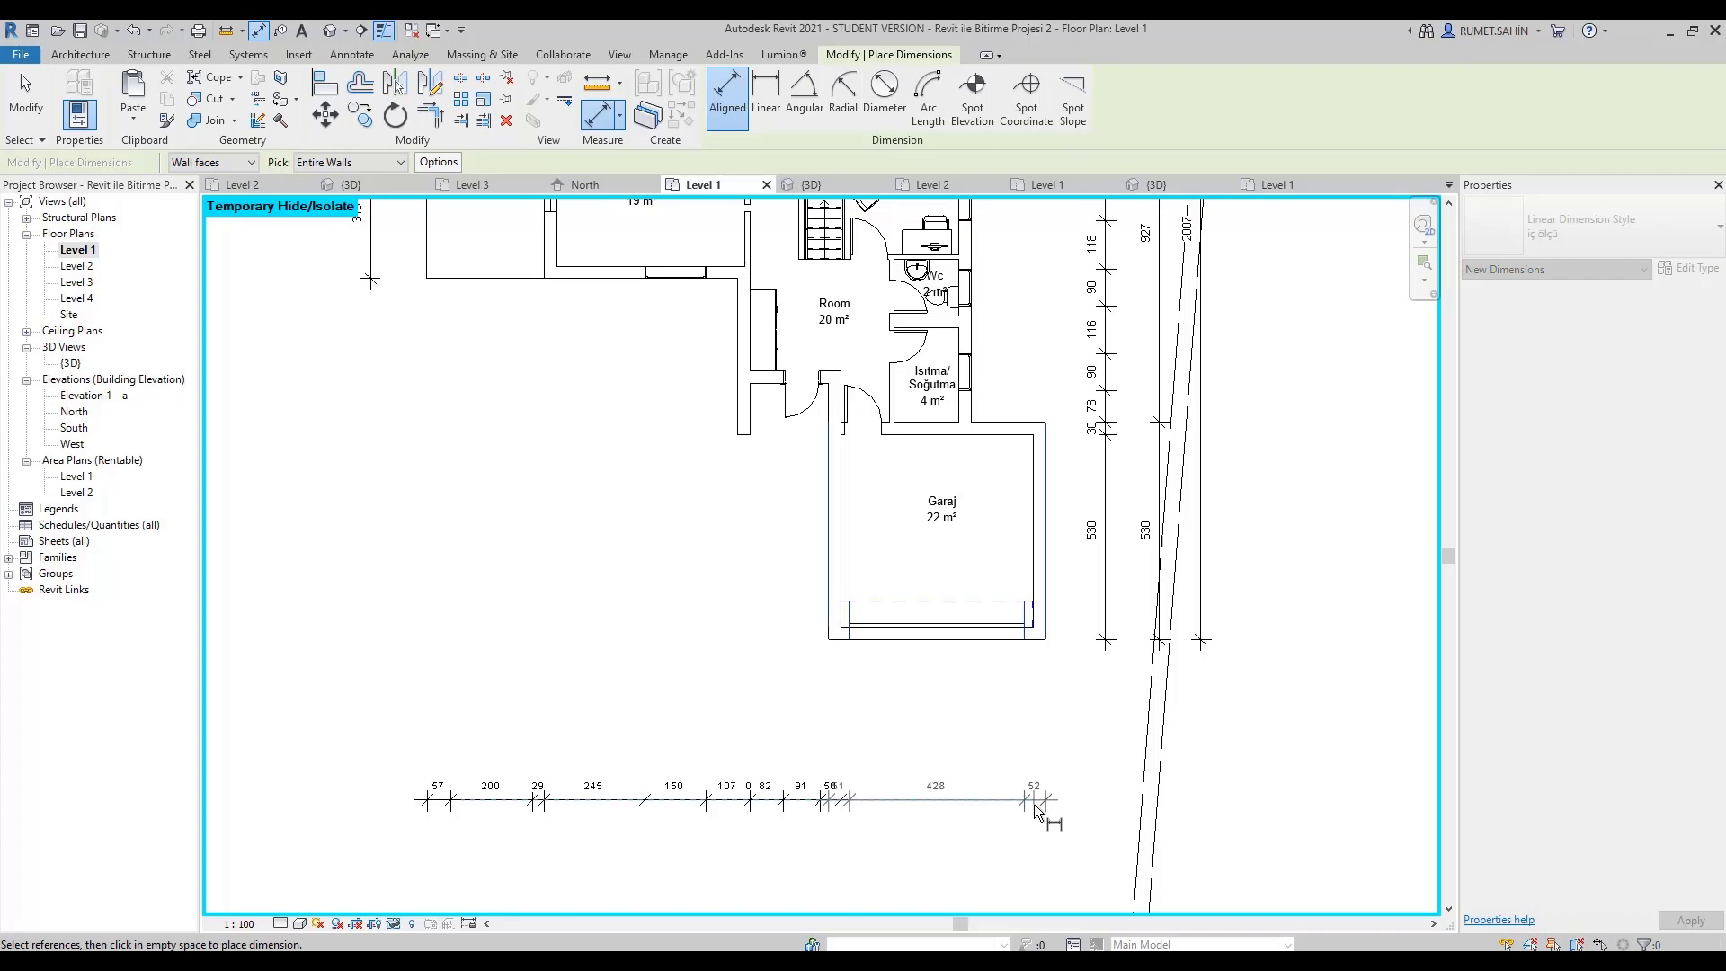
{"action": "left_click", "coordinate": [1032, 805]}
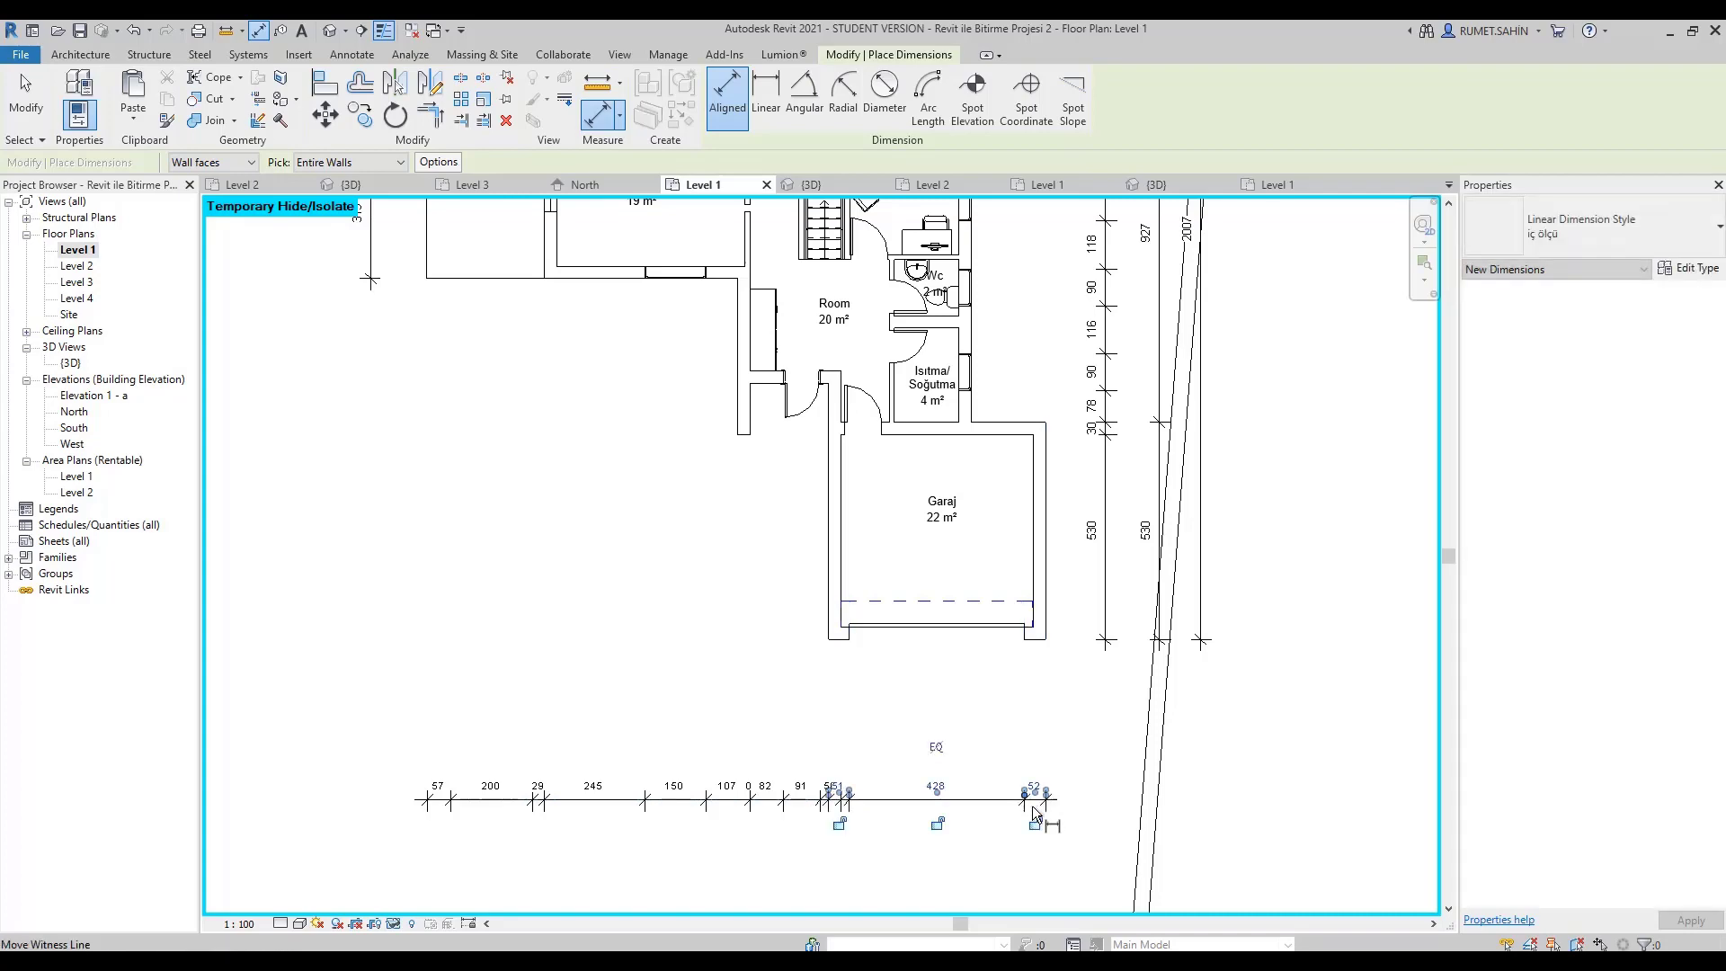
{"action": "scroll", "coordinate": [955, 779], "scroll_direction": "down", "scroll_amount": 1}
{"action": "scroll", "coordinate": [955, 765], "scroll_direction": "down", "scroll_amount": 1}
Lift the crowded 50 value in the bottom dimension string onto a leader.
{"action": "key", "text": "Escape"}
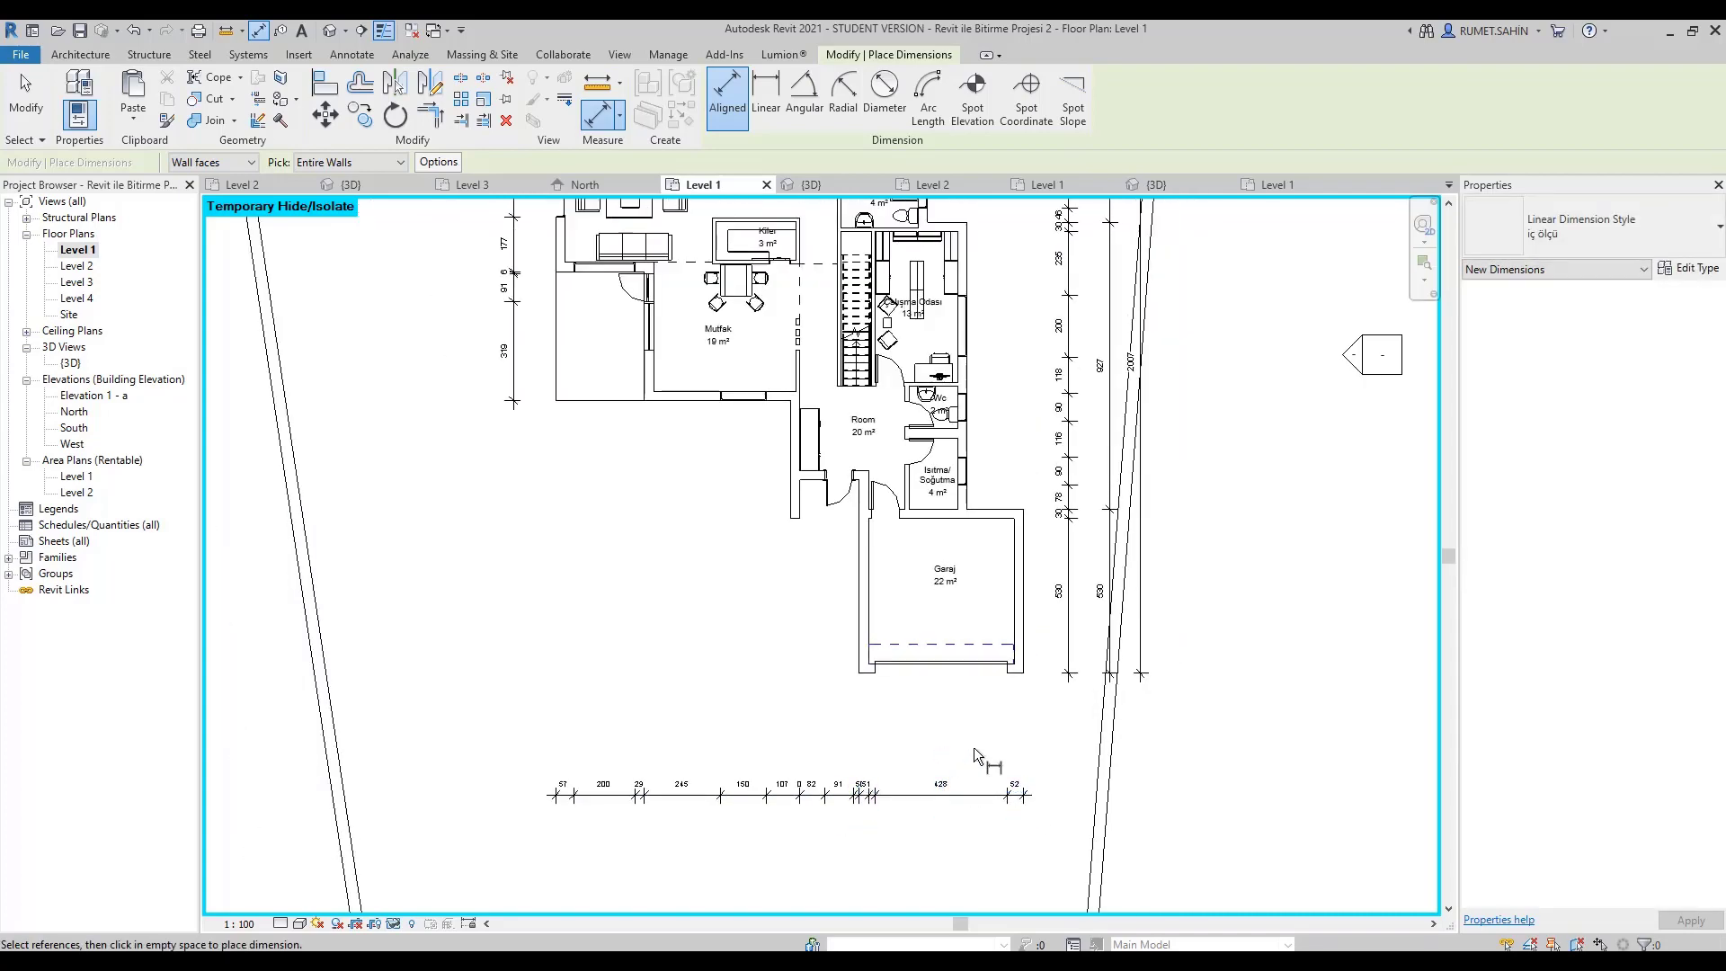
{"action": "key", "text": "Escape"}
{"action": "scroll", "coordinate": [887, 814], "scroll_direction": "up", "scroll_amount": 3}
{"action": "scroll", "coordinate": [887, 816], "scroll_direction": "up", "scroll_amount": 1}
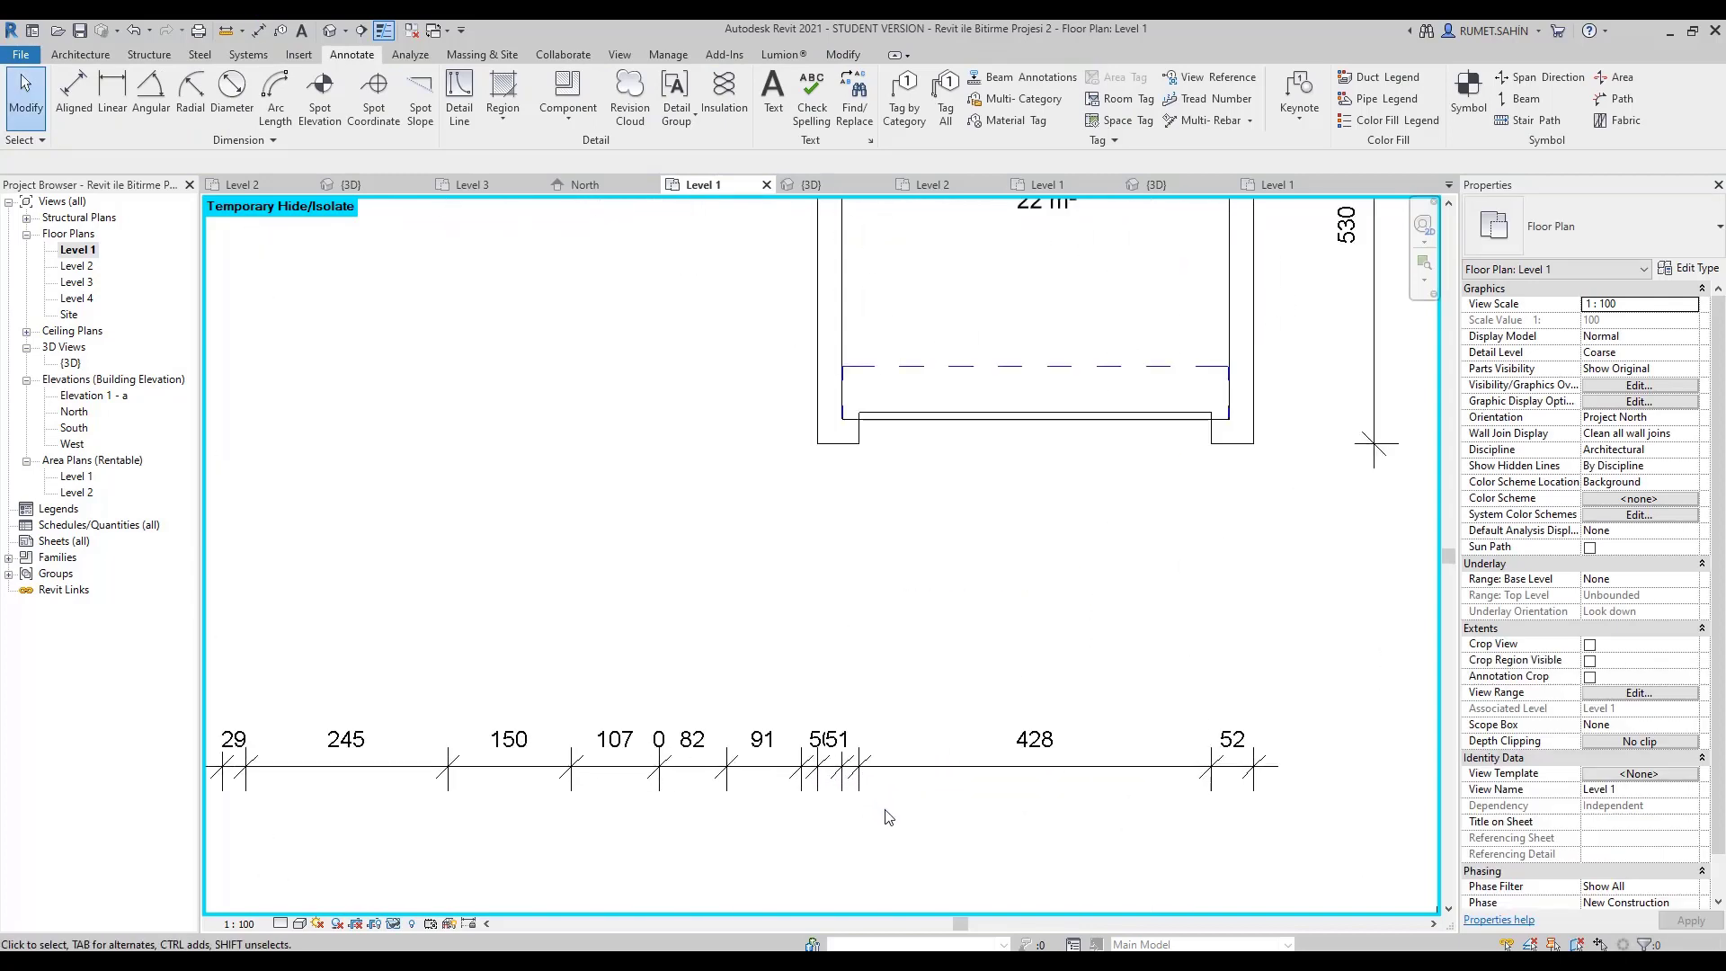
{"action": "left_click", "coordinate": [822, 765]}
{"action": "scroll", "coordinate": [822, 763], "scroll_direction": "up", "scroll_amount": 2}
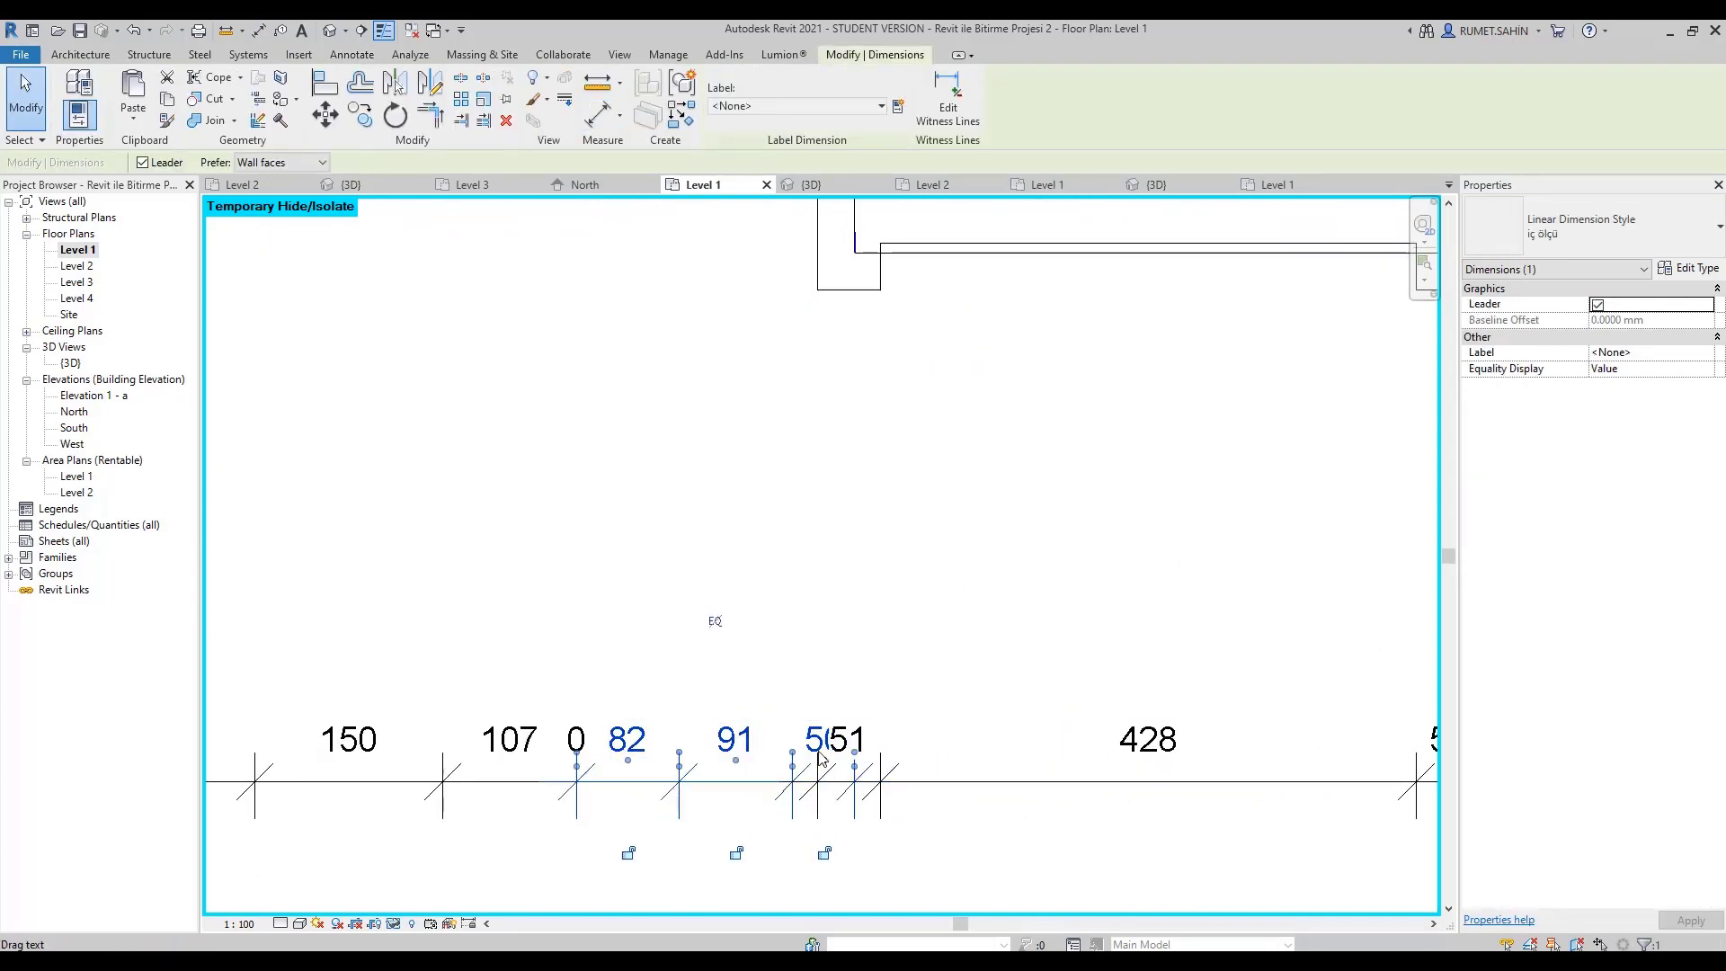
{"action": "left_click_drag", "start_coordinate": [820, 758], "coordinate": [791, 719]}
{"action": "key", "text": "Escape"}
Drag the crowded 18 value in the top dimension string up above the line.
{"action": "scroll", "coordinate": [1002, 751], "scroll_direction": "down", "scroll_amount": 1}
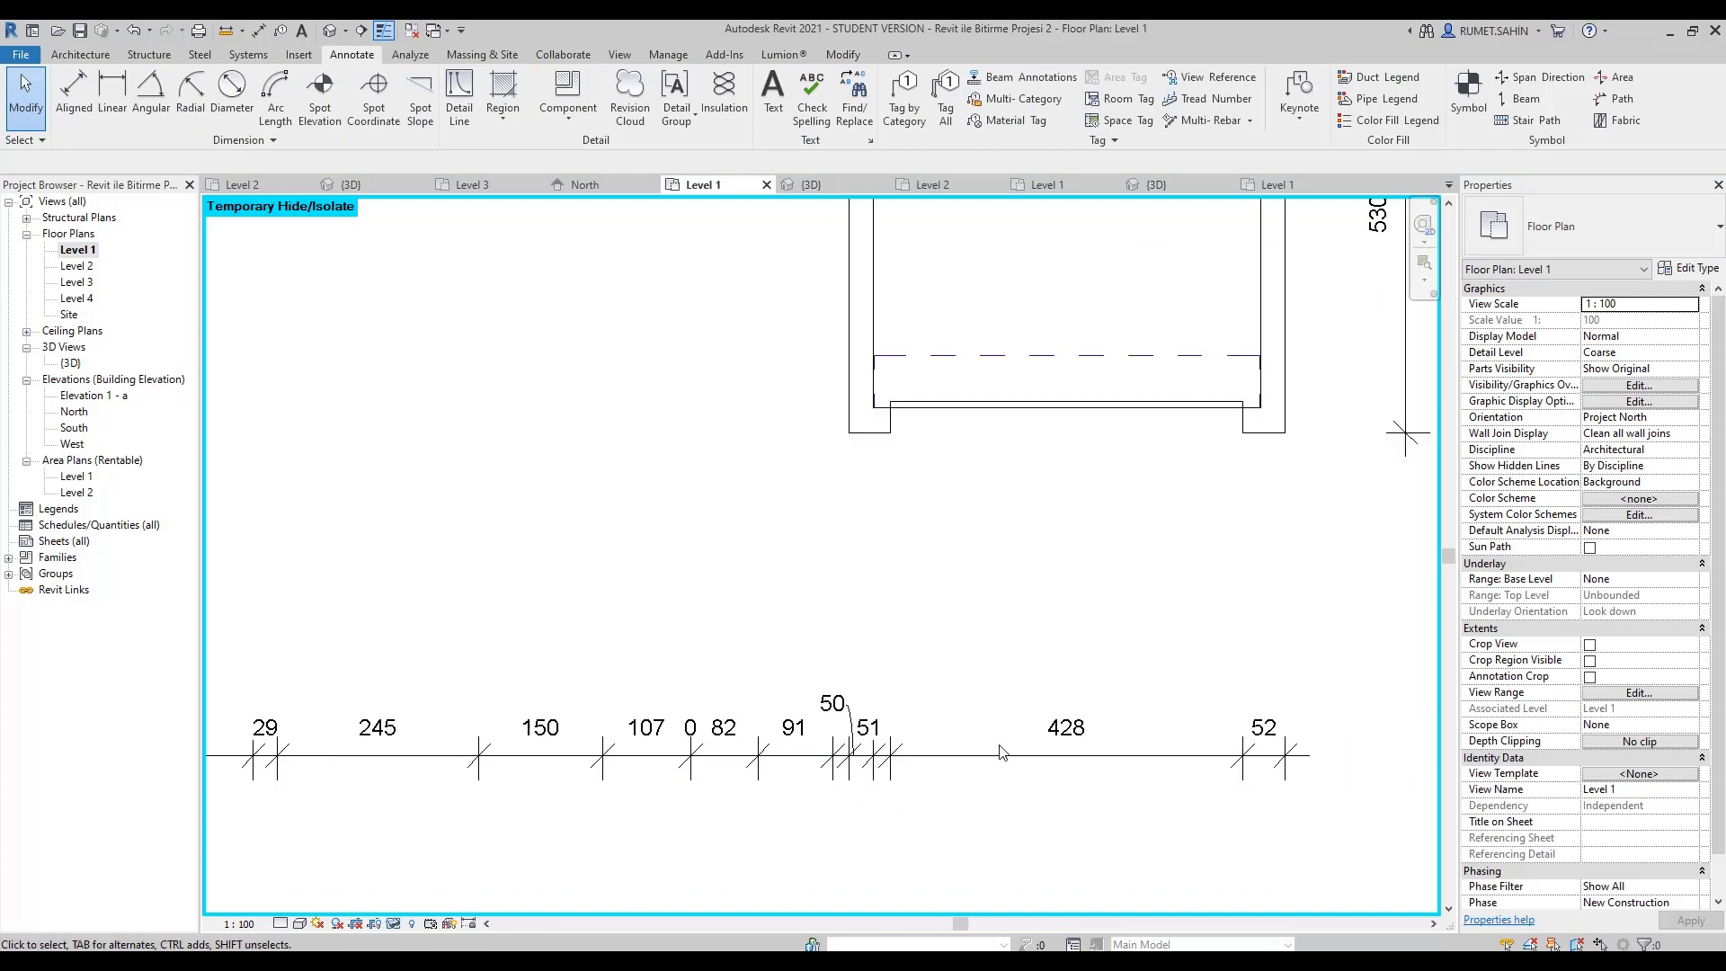
{"action": "scroll", "coordinate": [1002, 751], "scroll_direction": "down", "scroll_amount": 1}
{"action": "scroll", "coordinate": [899, 719], "scroll_direction": "down", "scroll_amount": 2}
{"action": "scroll", "coordinate": [691, 641], "scroll_direction": "up", "scroll_amount": 1}
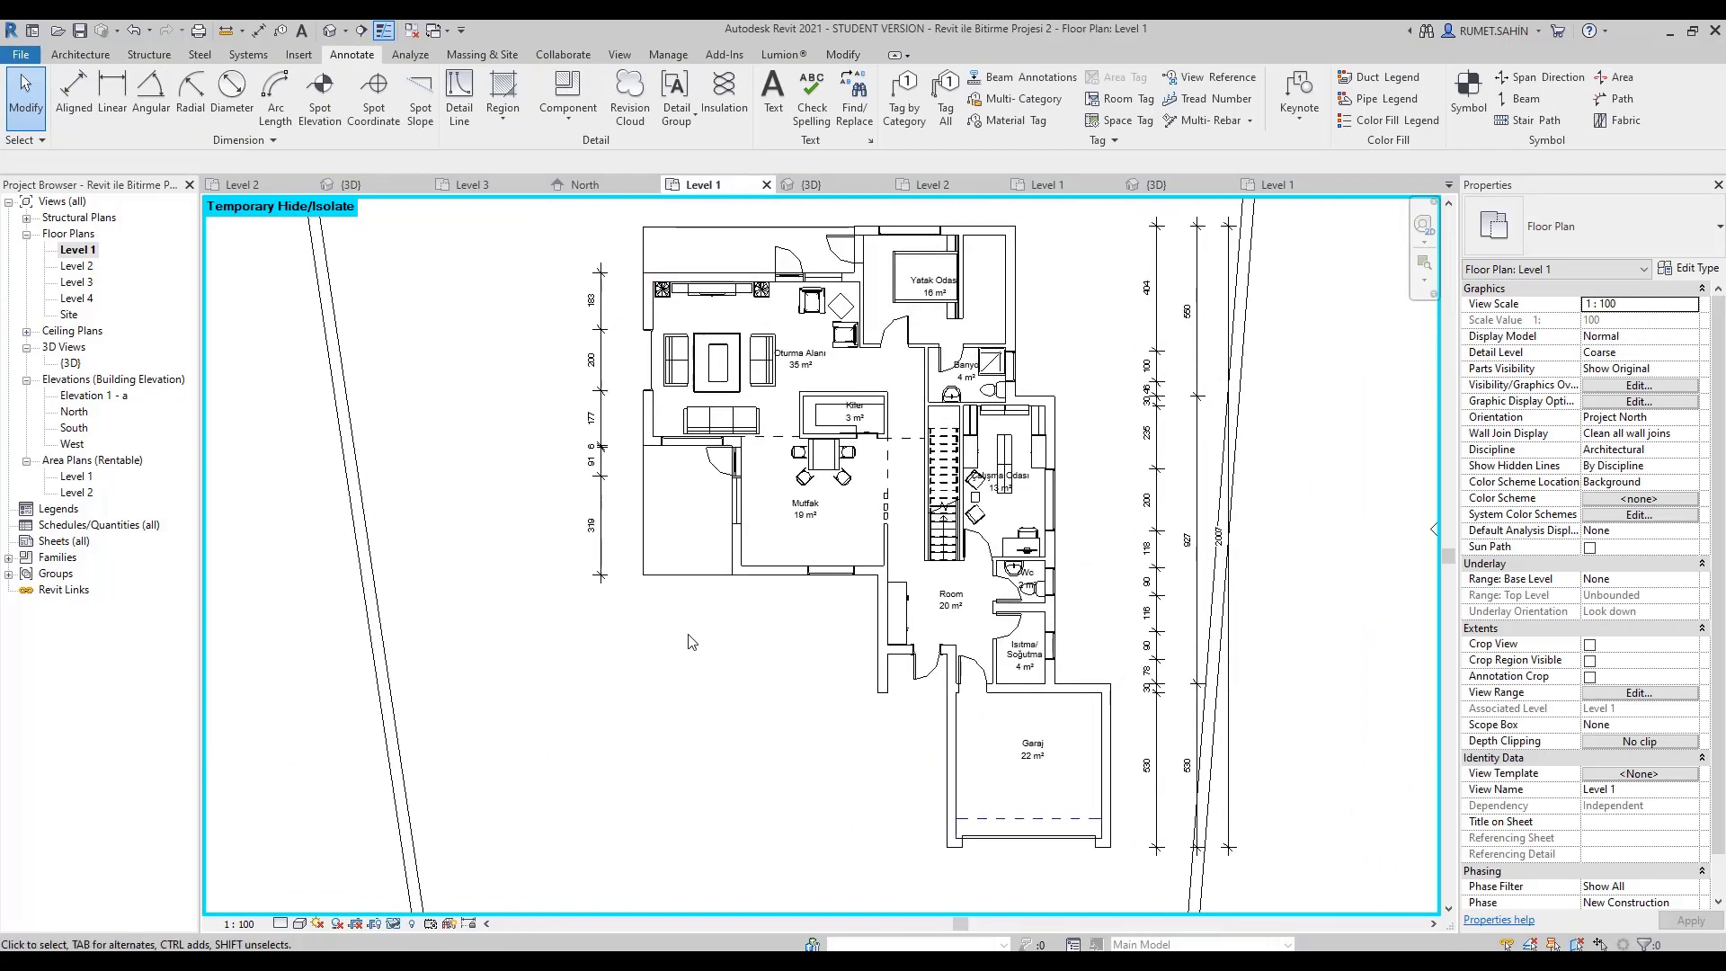
{"action": "scroll", "coordinate": [691, 641], "scroll_direction": "up", "scroll_amount": 1}
{"action": "scroll", "coordinate": [719, 611], "scroll_direction": "up", "scroll_amount": 2}
{"action": "scroll", "coordinate": [778, 548], "scroll_direction": "down", "scroll_amount": 3}
{"action": "scroll", "coordinate": [794, 557], "scroll_direction": "down", "scroll_amount": 1}
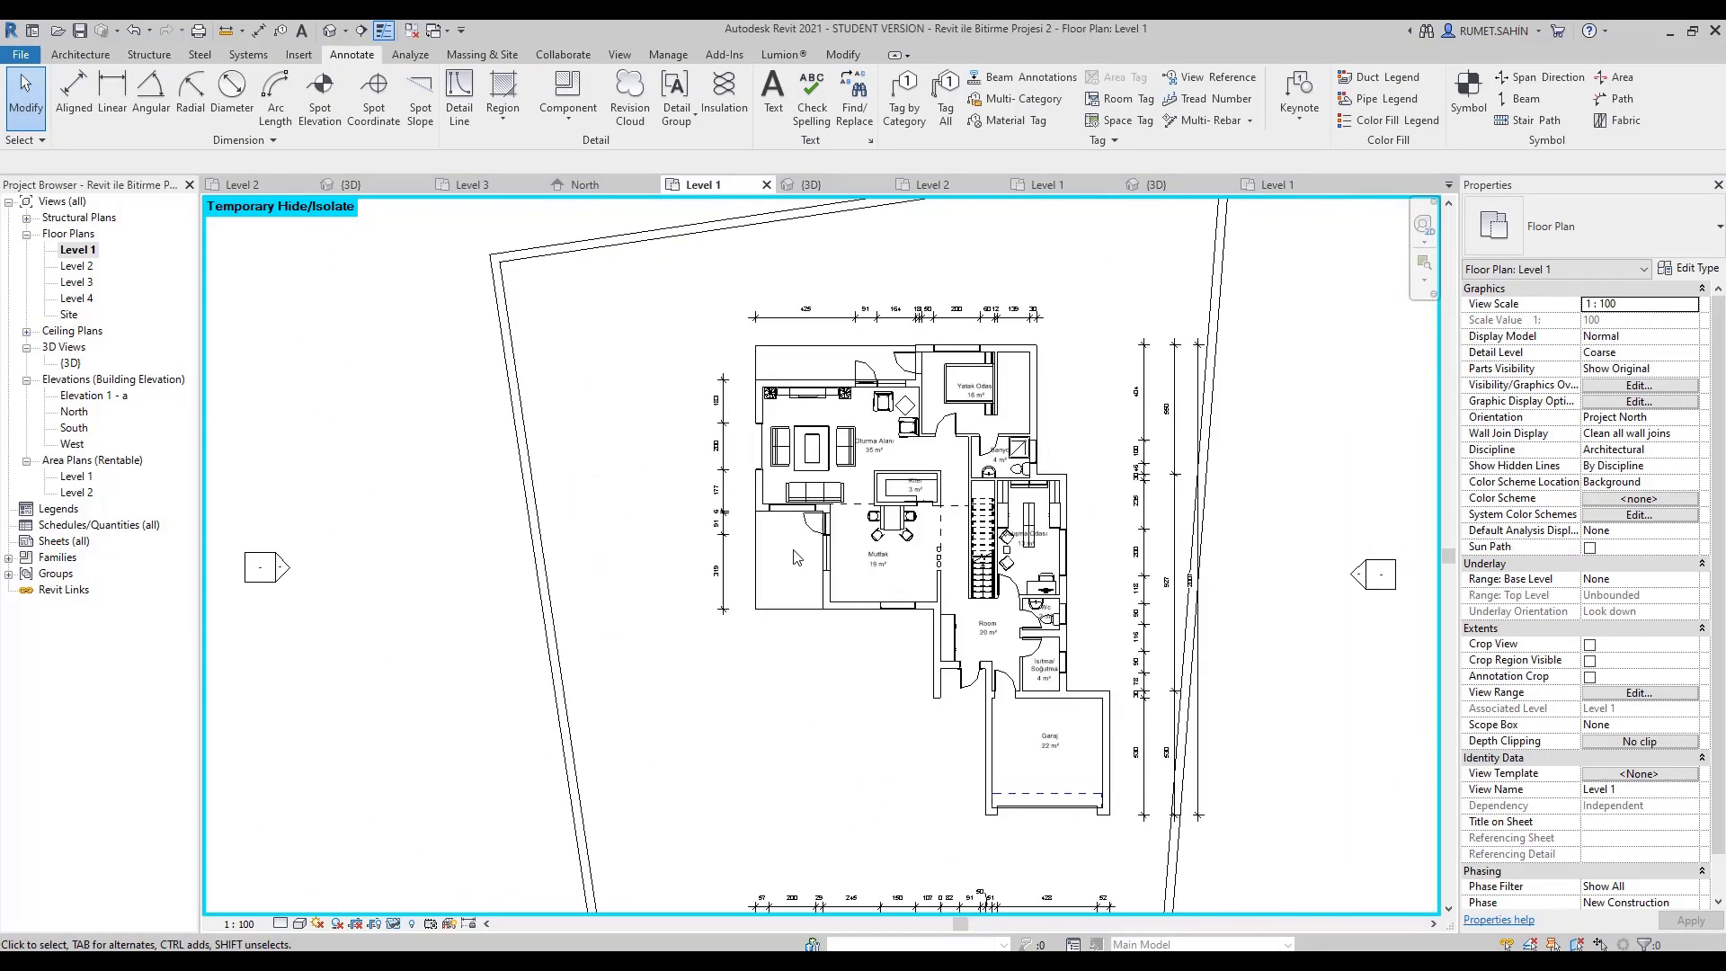
{"action": "scroll", "coordinate": [790, 423], "scroll_direction": "down", "scroll_amount": 1}
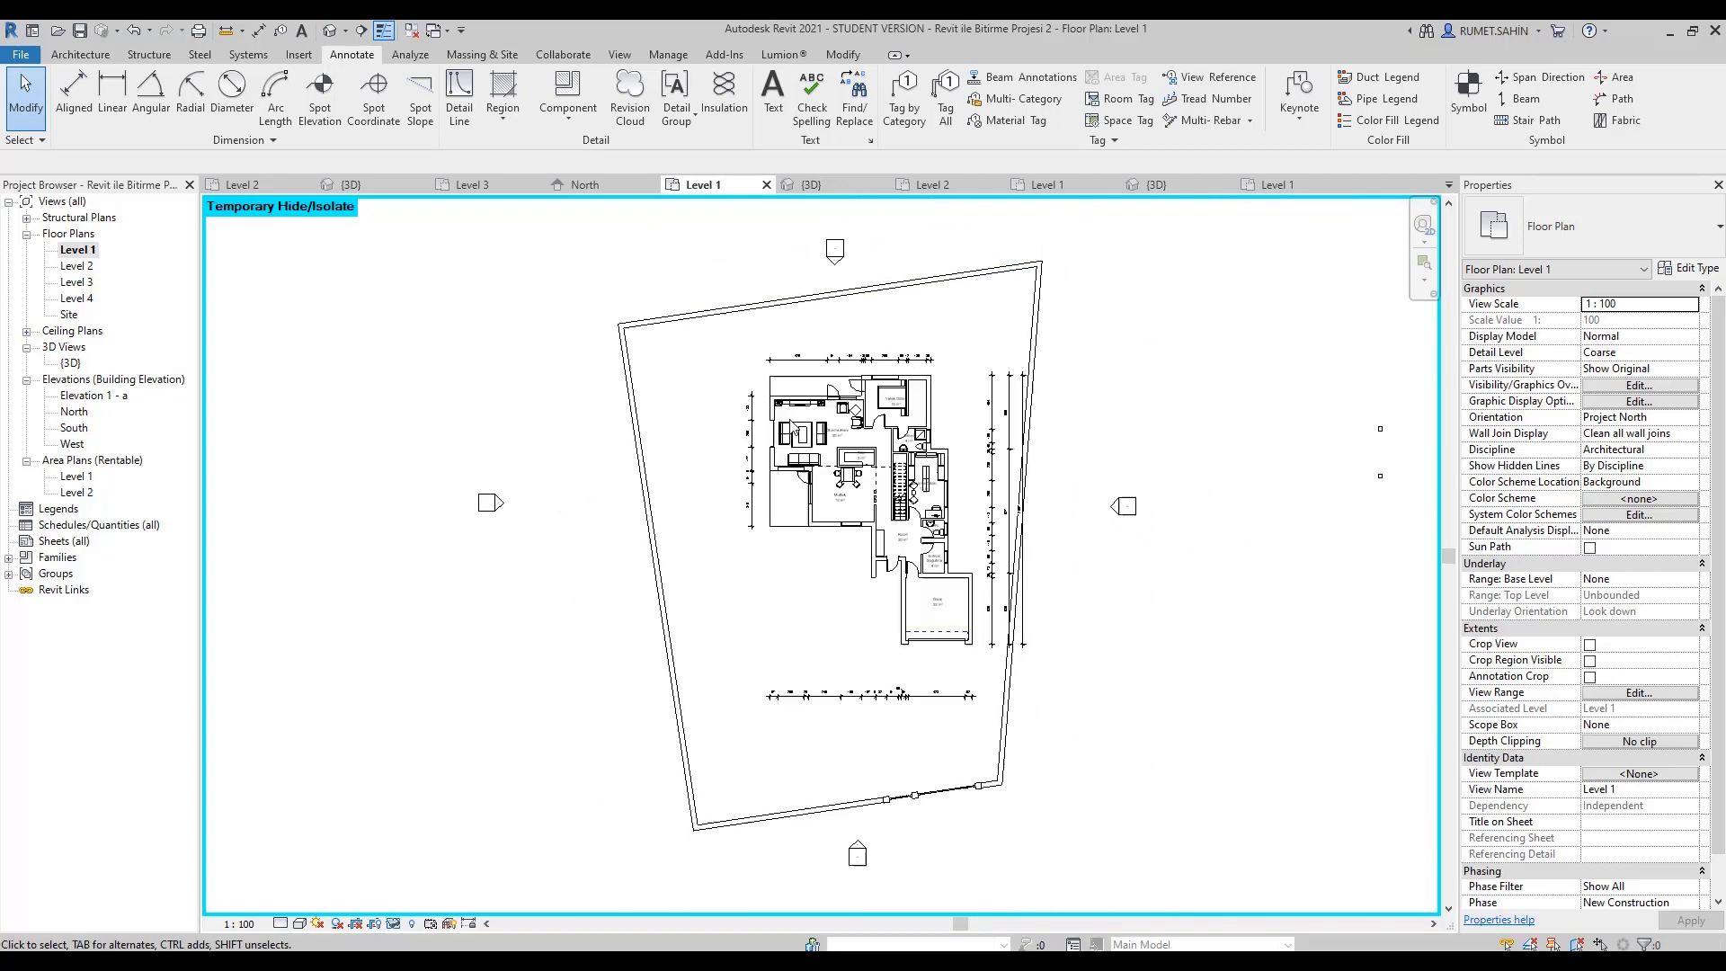
{"action": "scroll", "coordinate": [809, 395], "scroll_direction": "up", "scroll_amount": 1}
{"action": "scroll", "coordinate": [835, 360], "scroll_direction": "up", "scroll_amount": 3}
{"action": "scroll", "coordinate": [854, 335], "scroll_direction": "up", "scroll_amount": 2}
{"action": "scroll", "coordinate": [854, 335], "scroll_direction": "up", "scroll_amount": 2}
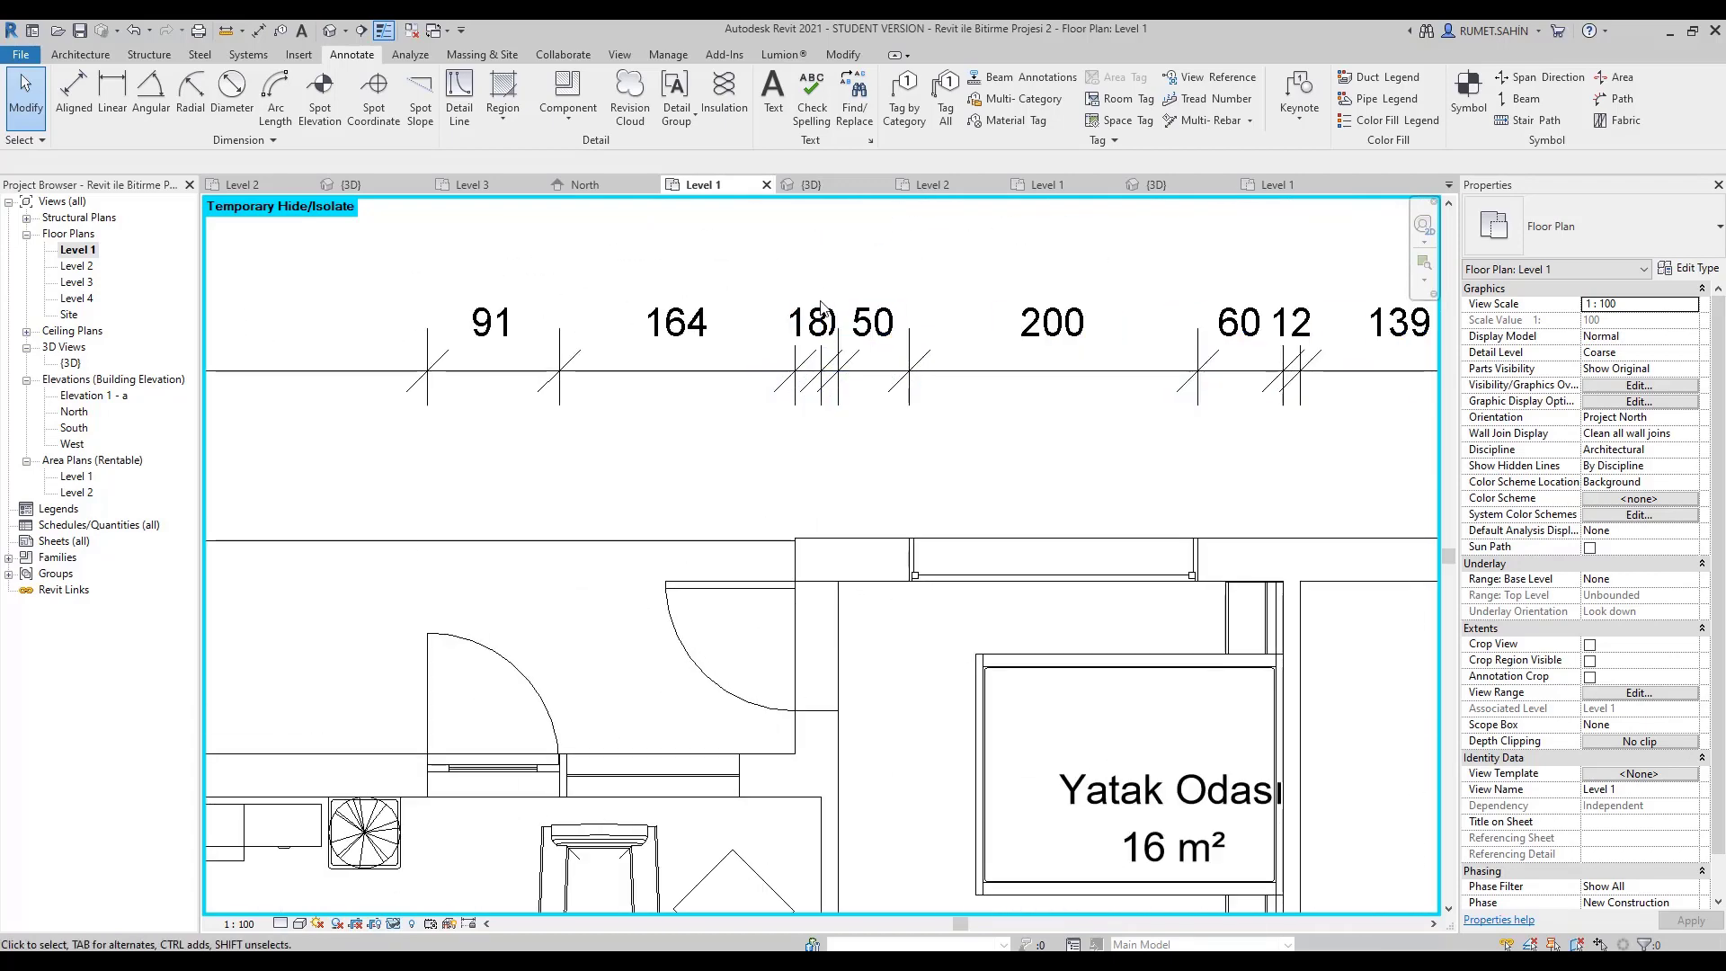
{"action": "left_click", "coordinate": [809, 322]}
{"action": "key", "text": "Escape"}
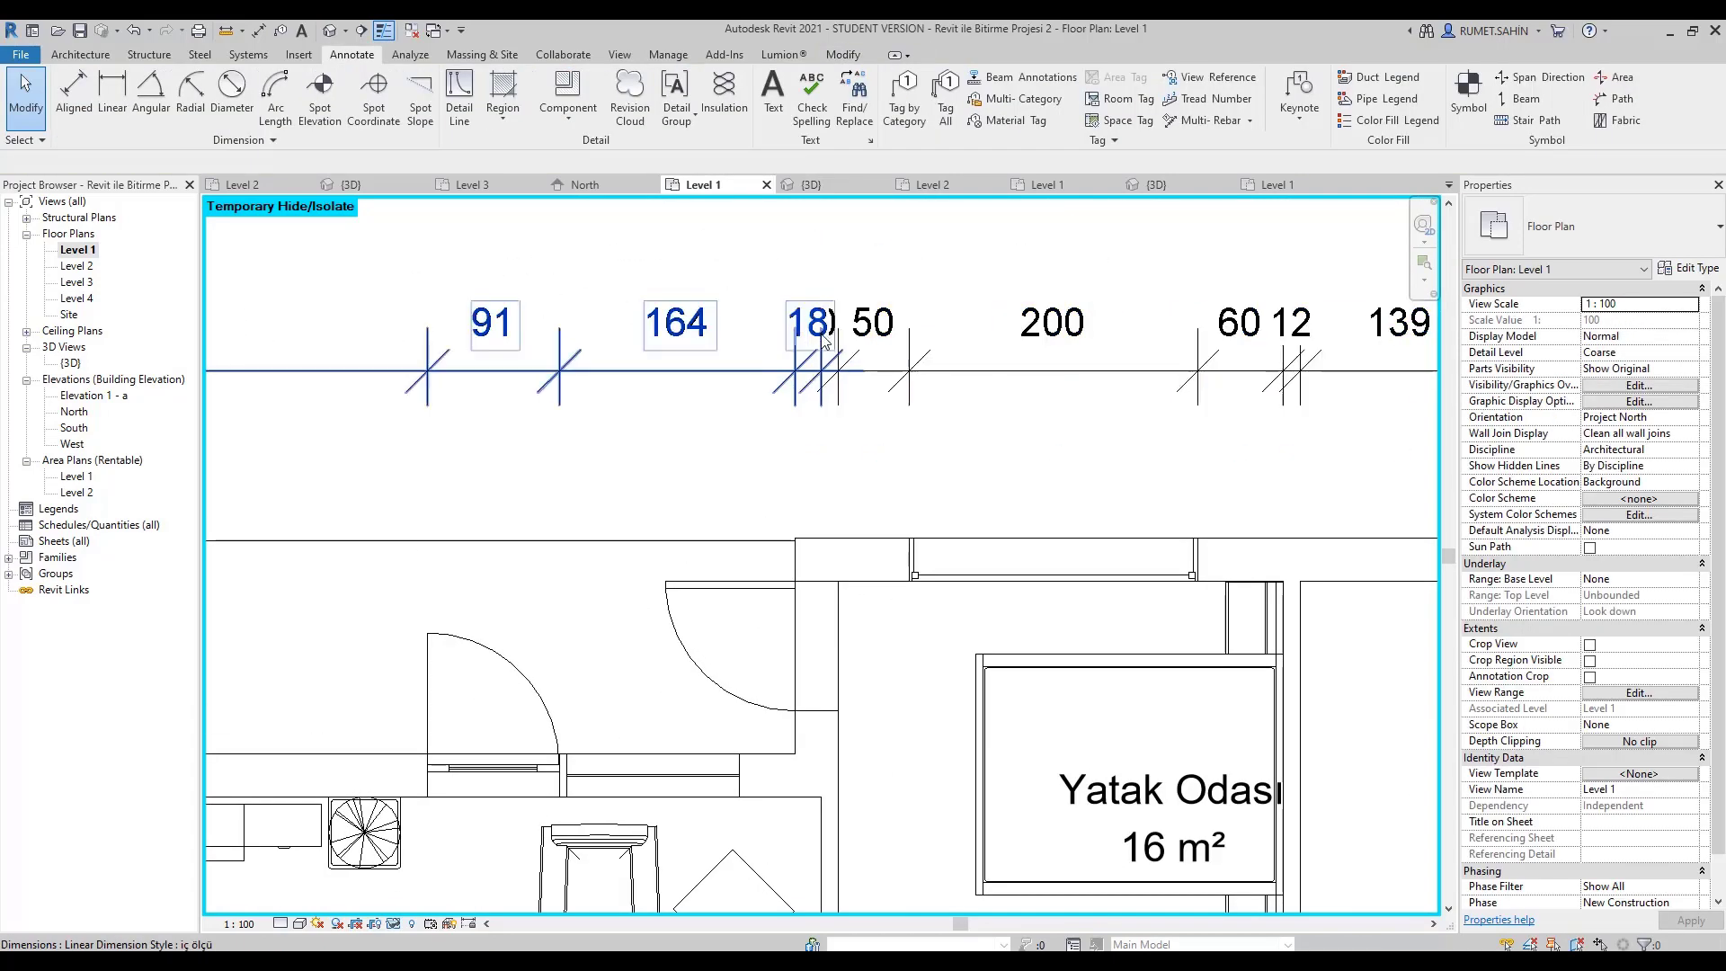
{"action": "left_click", "coordinate": [820, 344]}
{"action": "left_click_drag", "start_coordinate": [807, 345], "coordinate": [754, 270]}
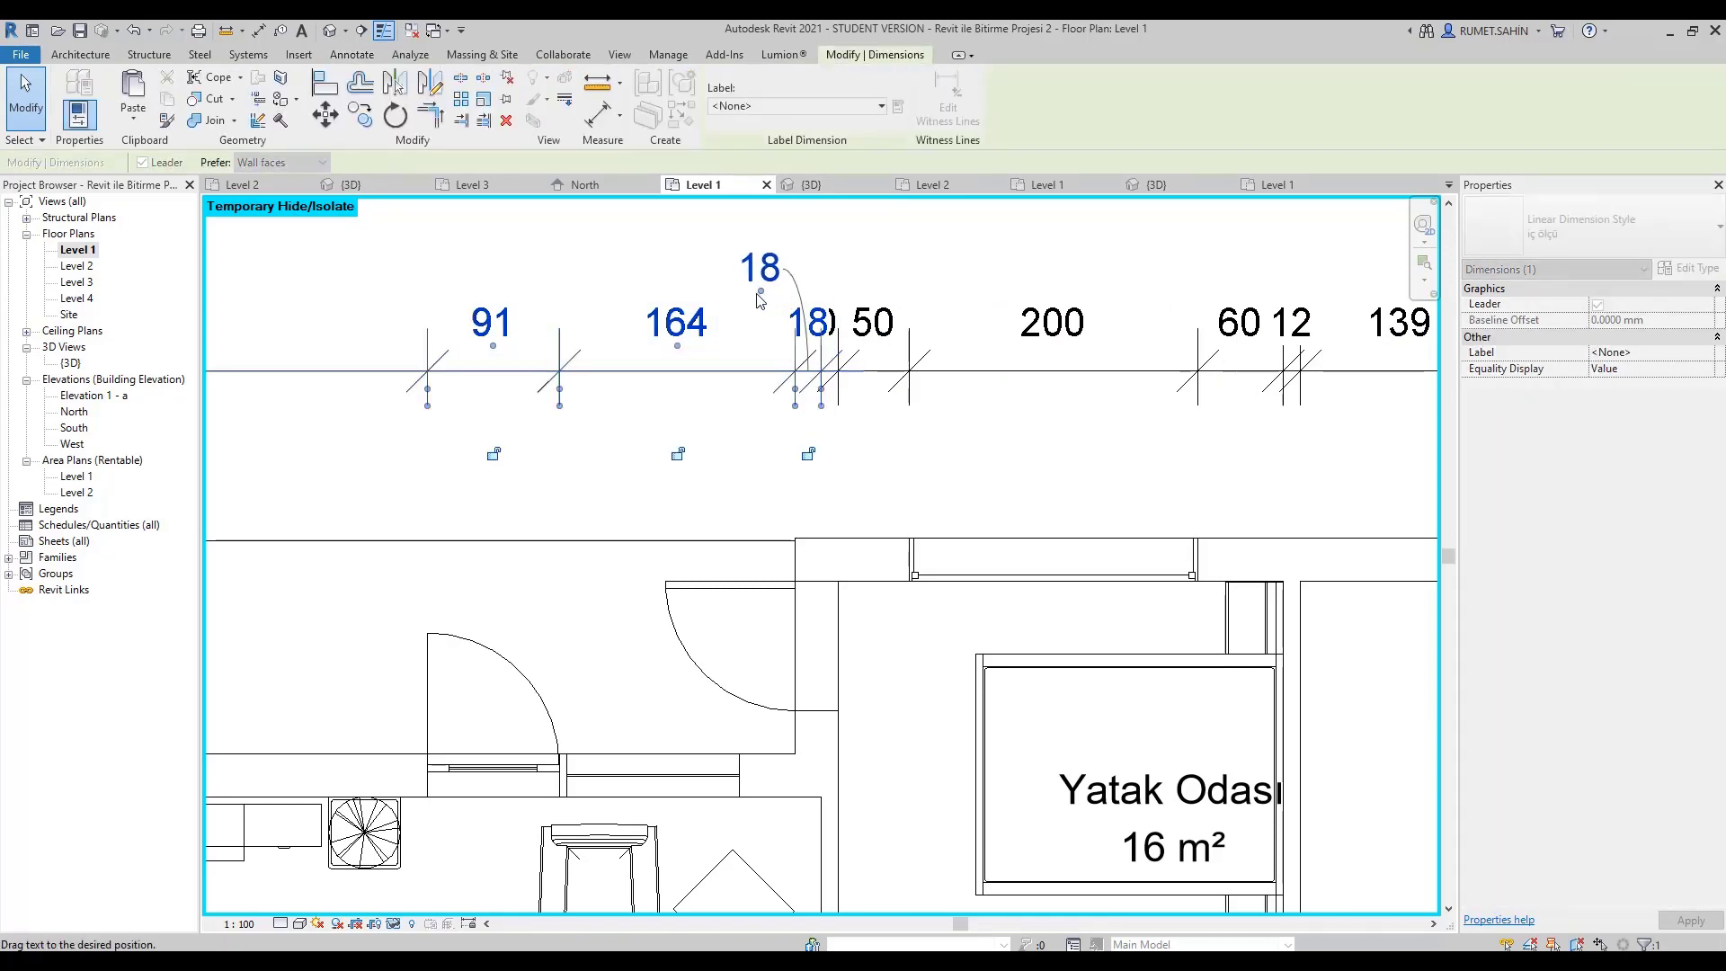
{"action": "key", "text": "Escape"}
{"action": "scroll", "coordinate": [809, 404], "scroll_direction": "down", "scroll_amount": 3}
{"action": "scroll", "coordinate": [809, 431], "scroll_direction": "down", "scroll_amount": 3}
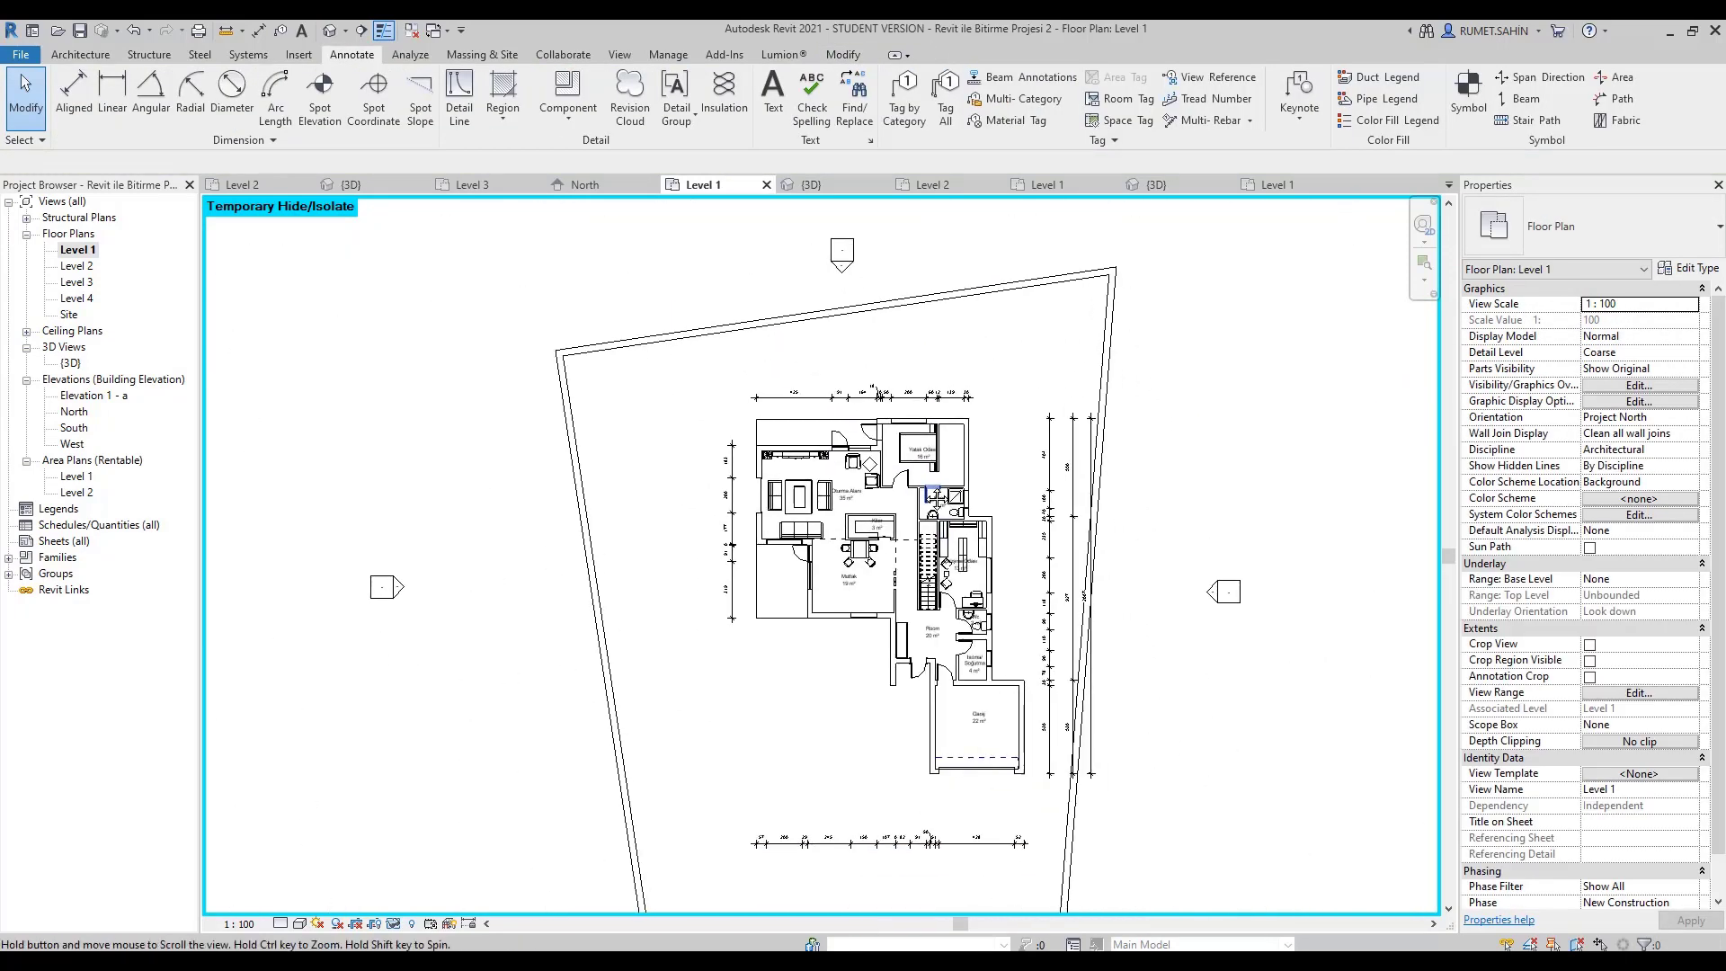
{"action": "scroll", "coordinate": [1006, 731], "scroll_direction": "down", "scroll_amount": 2}
{"action": "scroll", "coordinate": [909, 639], "scroll_direction": "down", "scroll_amount": 2}
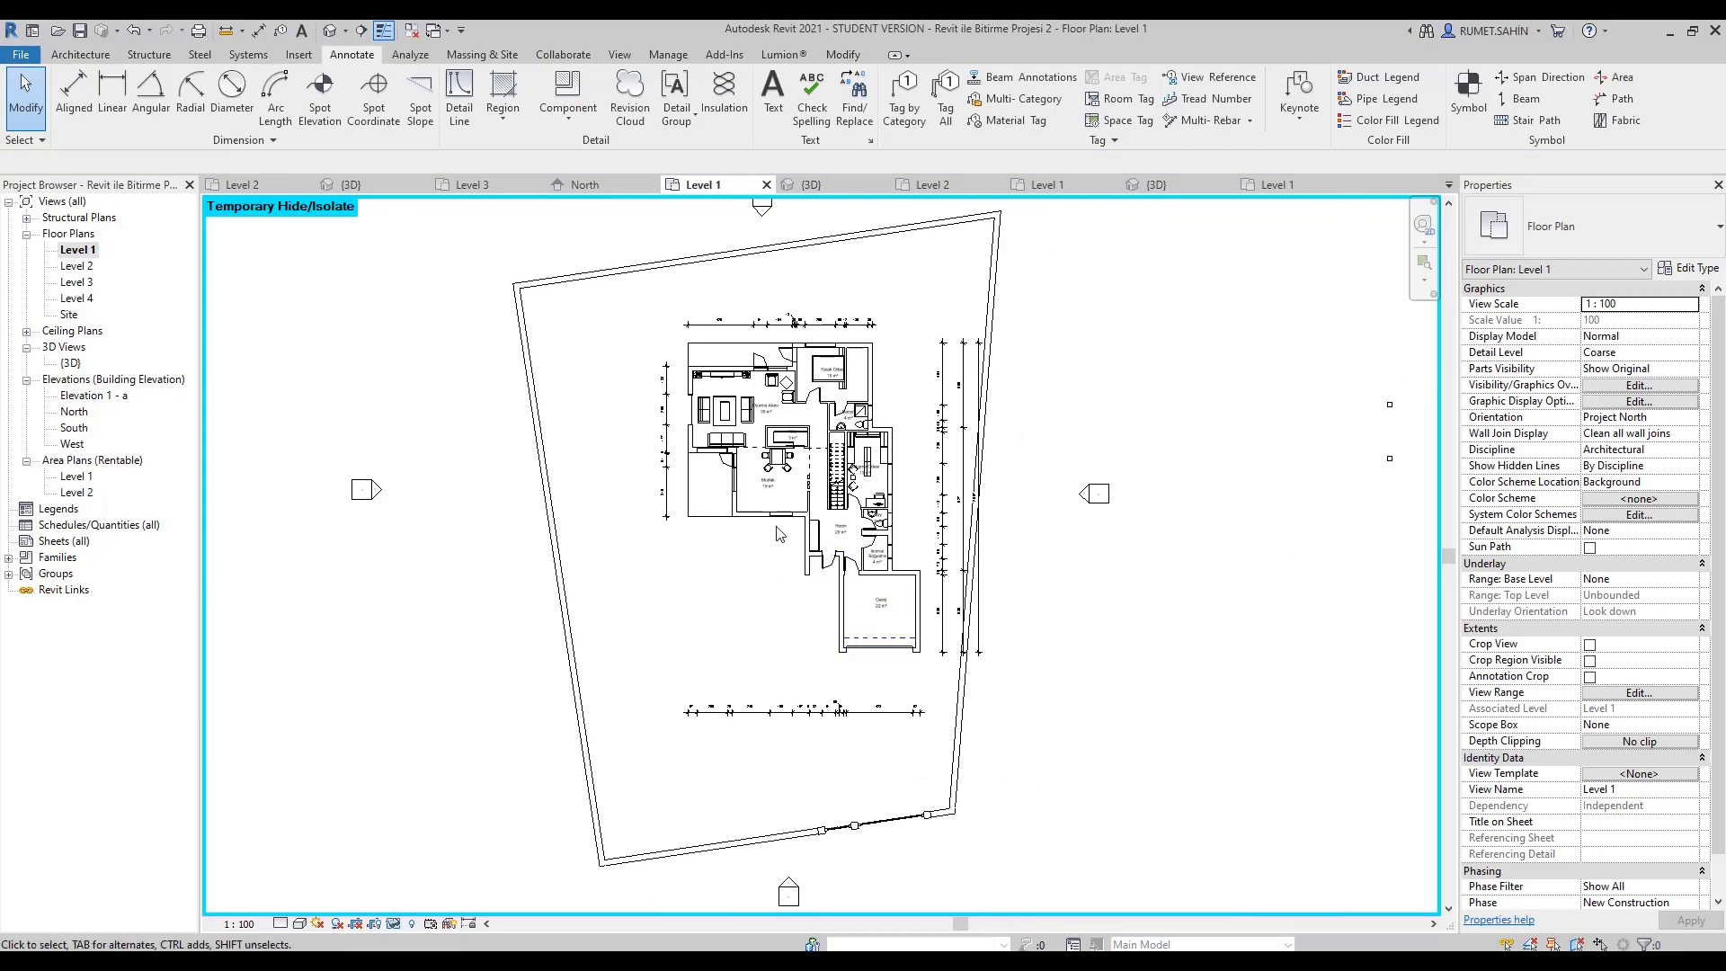
Extend the top dimension string with a 128 segment at its right end.
{"action": "left_click", "coordinate": [73, 95]}
{"action": "scroll", "coordinate": [855, 344], "scroll_direction": "up", "scroll_amount": 6}
{"action": "middle_click_drag", "start_coordinate": [968, 472], "coordinate": [1013, 626]}
{"action": "scroll", "coordinate": [919, 460], "scroll_direction": "up", "scroll_amount": 4}
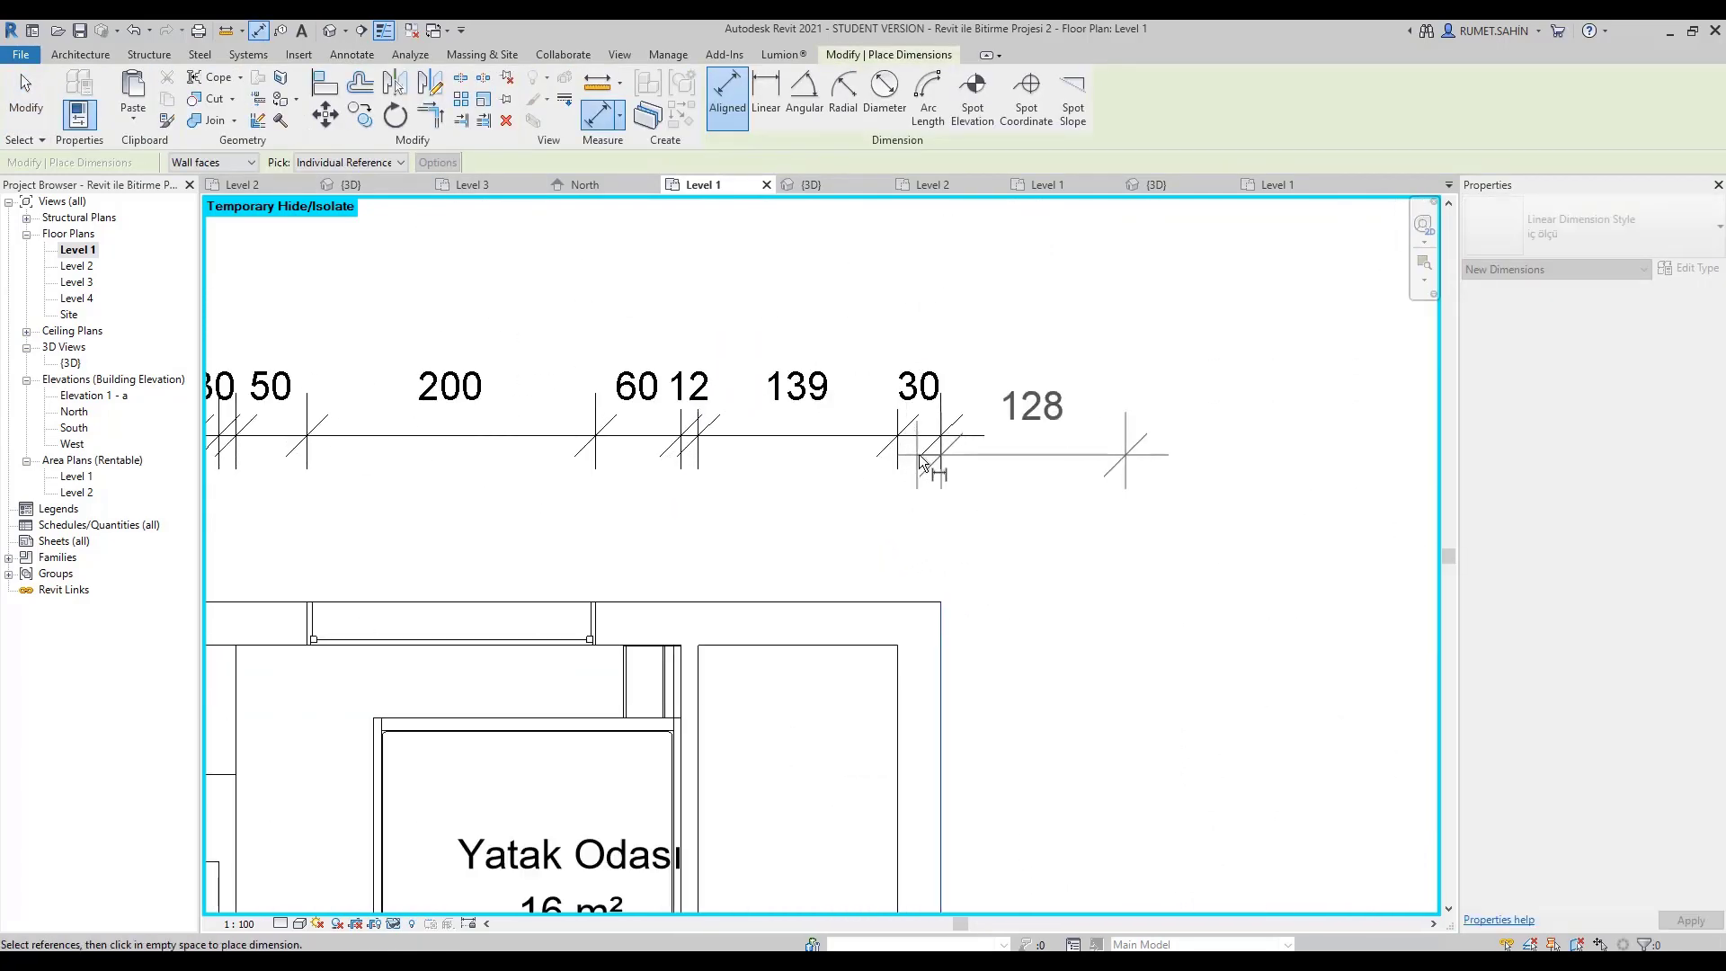
{"action": "left_click", "coordinate": [985, 440]}
{"action": "scroll", "coordinate": [1021, 515], "scroll_direction": "down", "scroll_amount": 5}
{"action": "key", "text": "Escape"}
{"action": "key", "text": "Escape"}
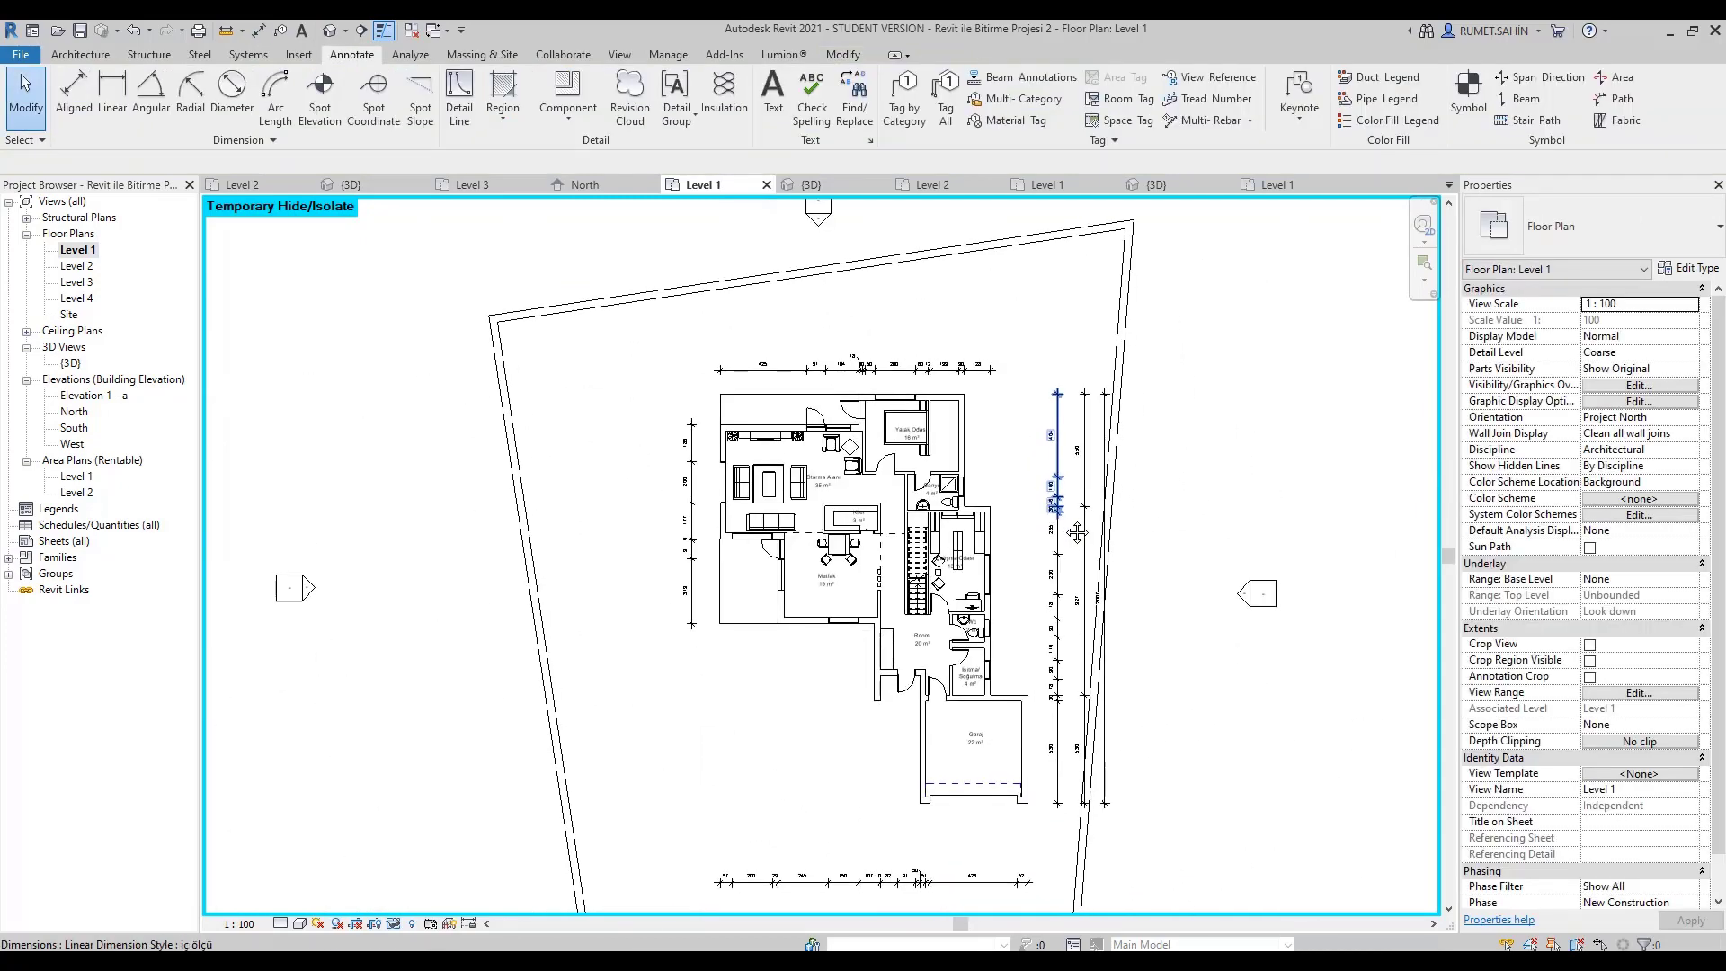
{"action": "scroll", "coordinate": [1098, 735], "scroll_direction": "up", "scroll_amount": 2}
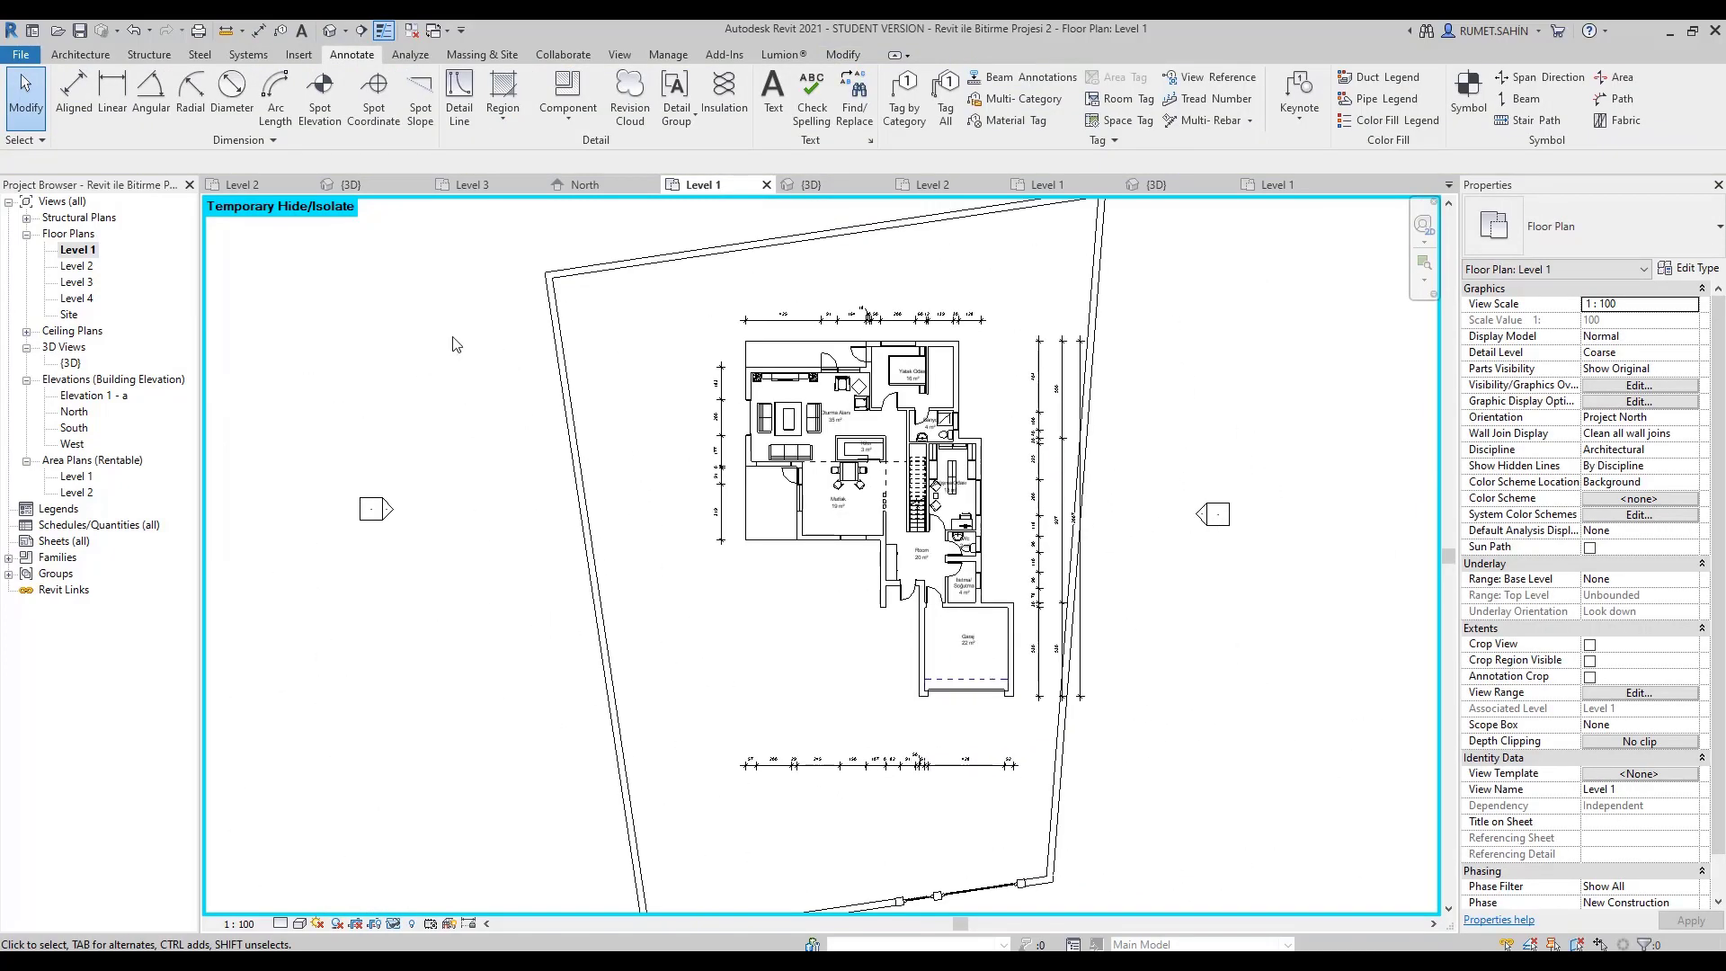
Add a 1200/128/182 aligned dimension string above the top string.
{"action": "left_click", "coordinate": [74, 94]}
{"action": "scroll", "coordinate": [976, 380], "scroll_direction": "up", "scroll_amount": 2}
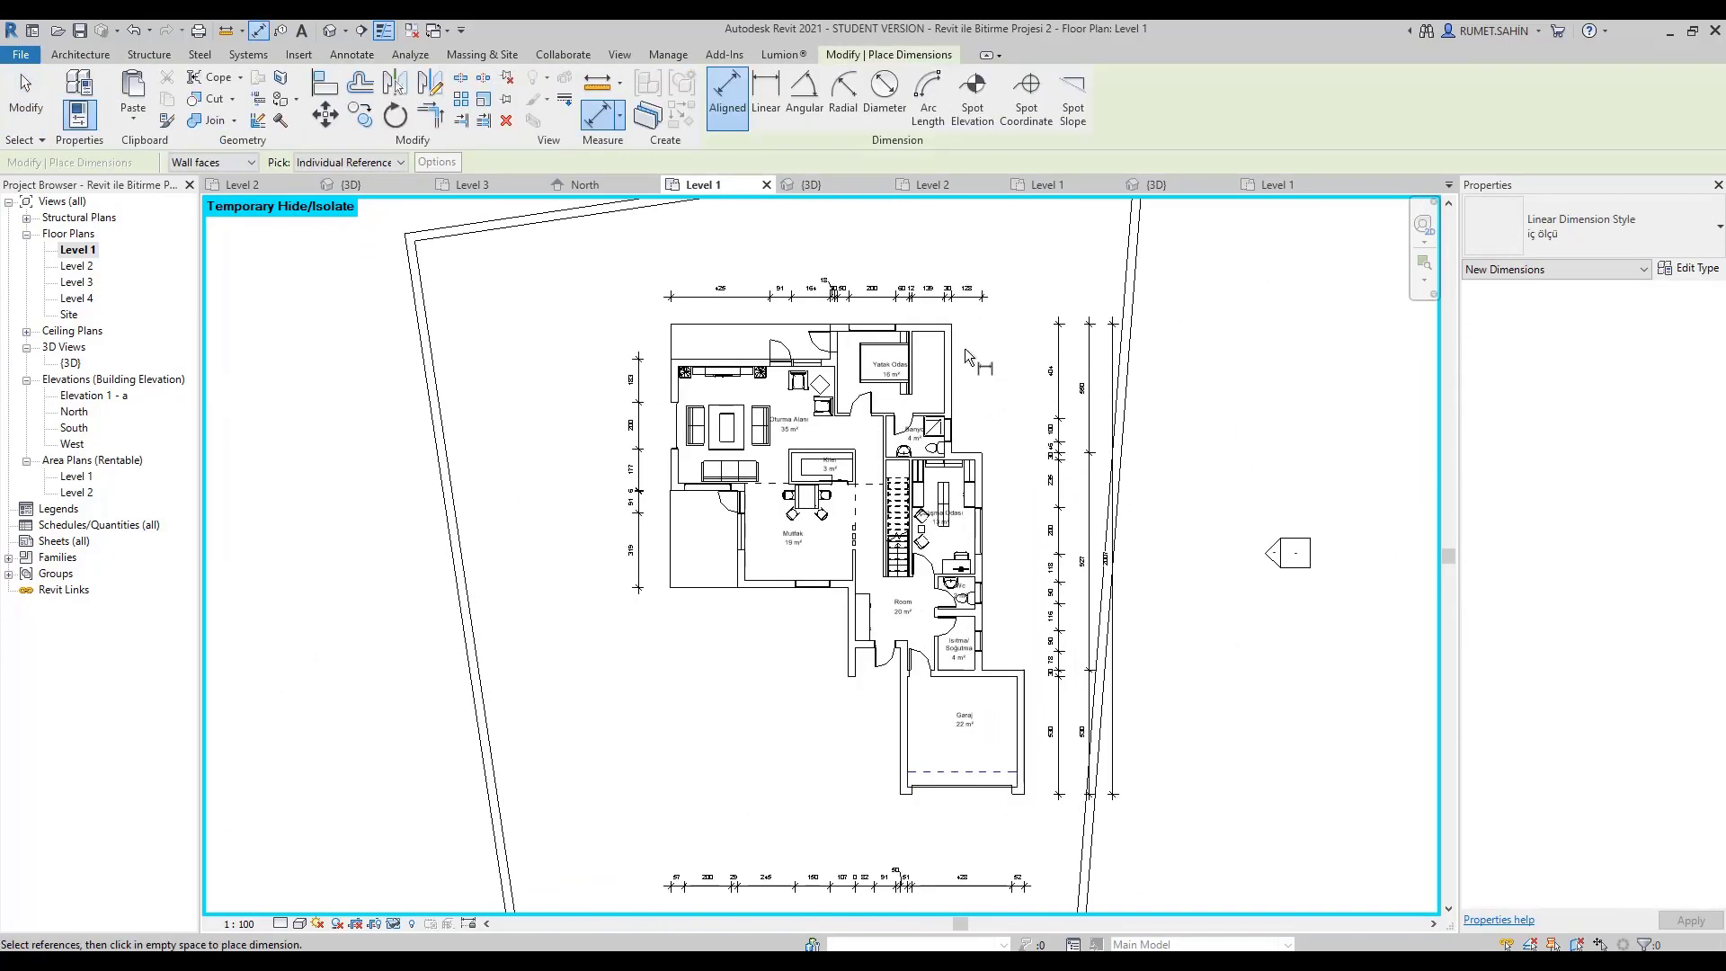
{"action": "left_click", "coordinate": [676, 372]}
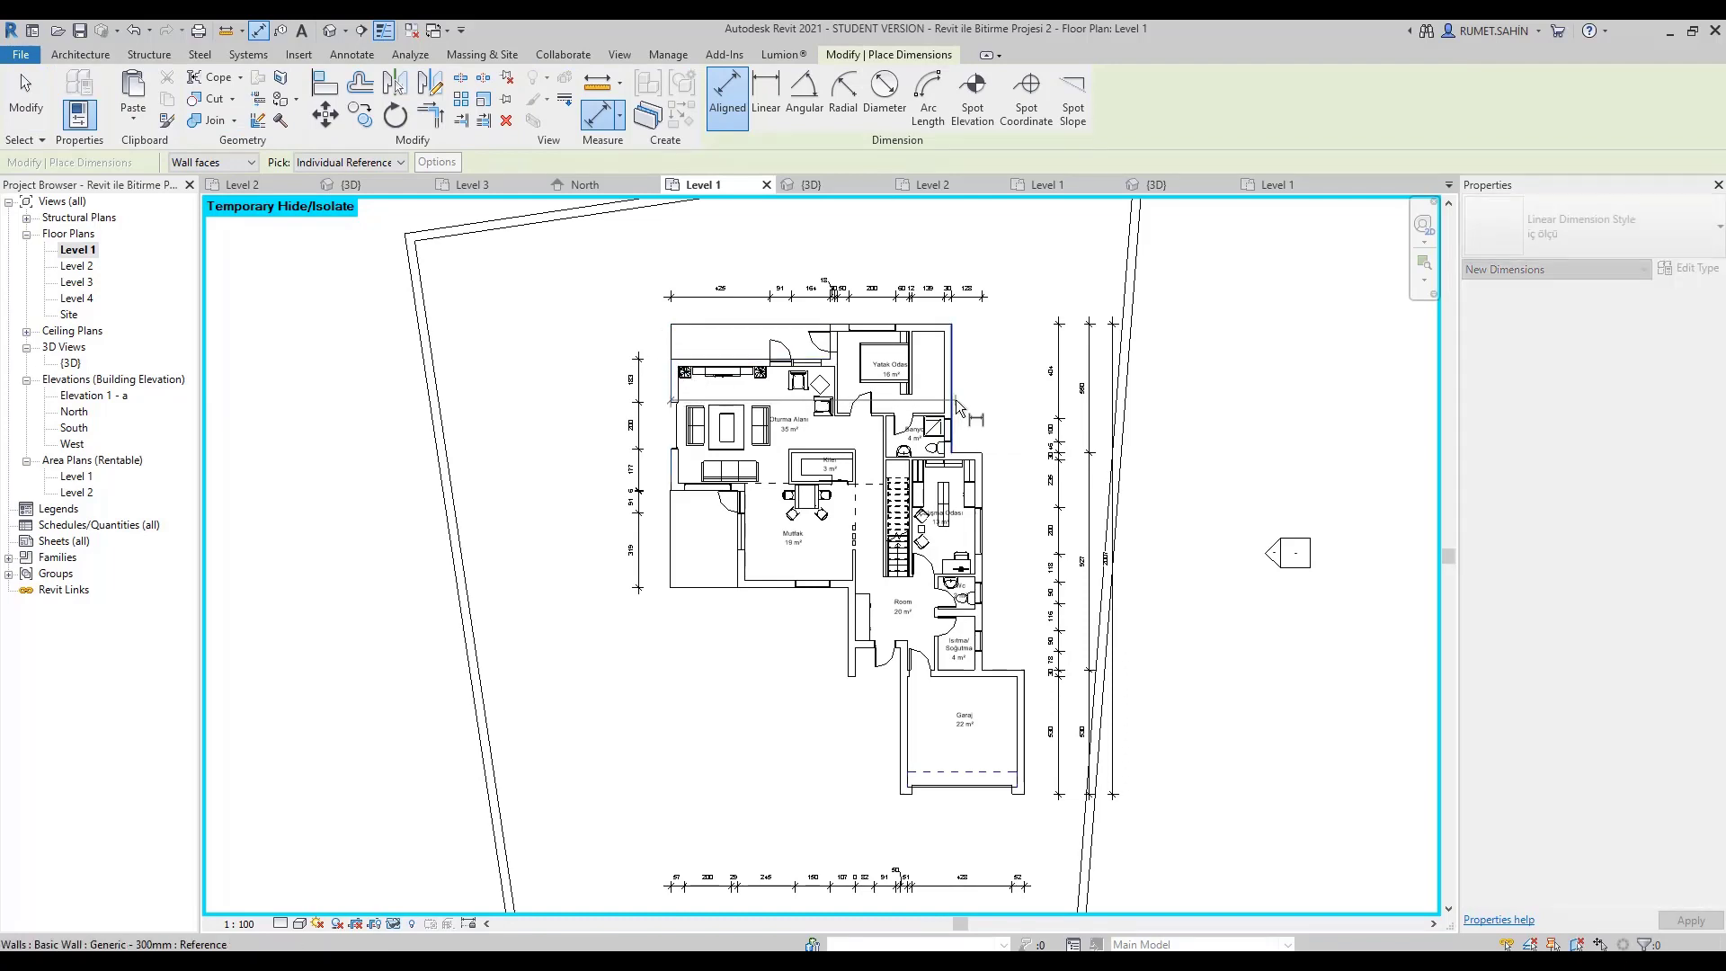
{"action": "left_click", "coordinate": [956, 399]}
{"action": "left_click", "coordinate": [985, 471]}
{"action": "left_click", "coordinate": [1024, 692]}
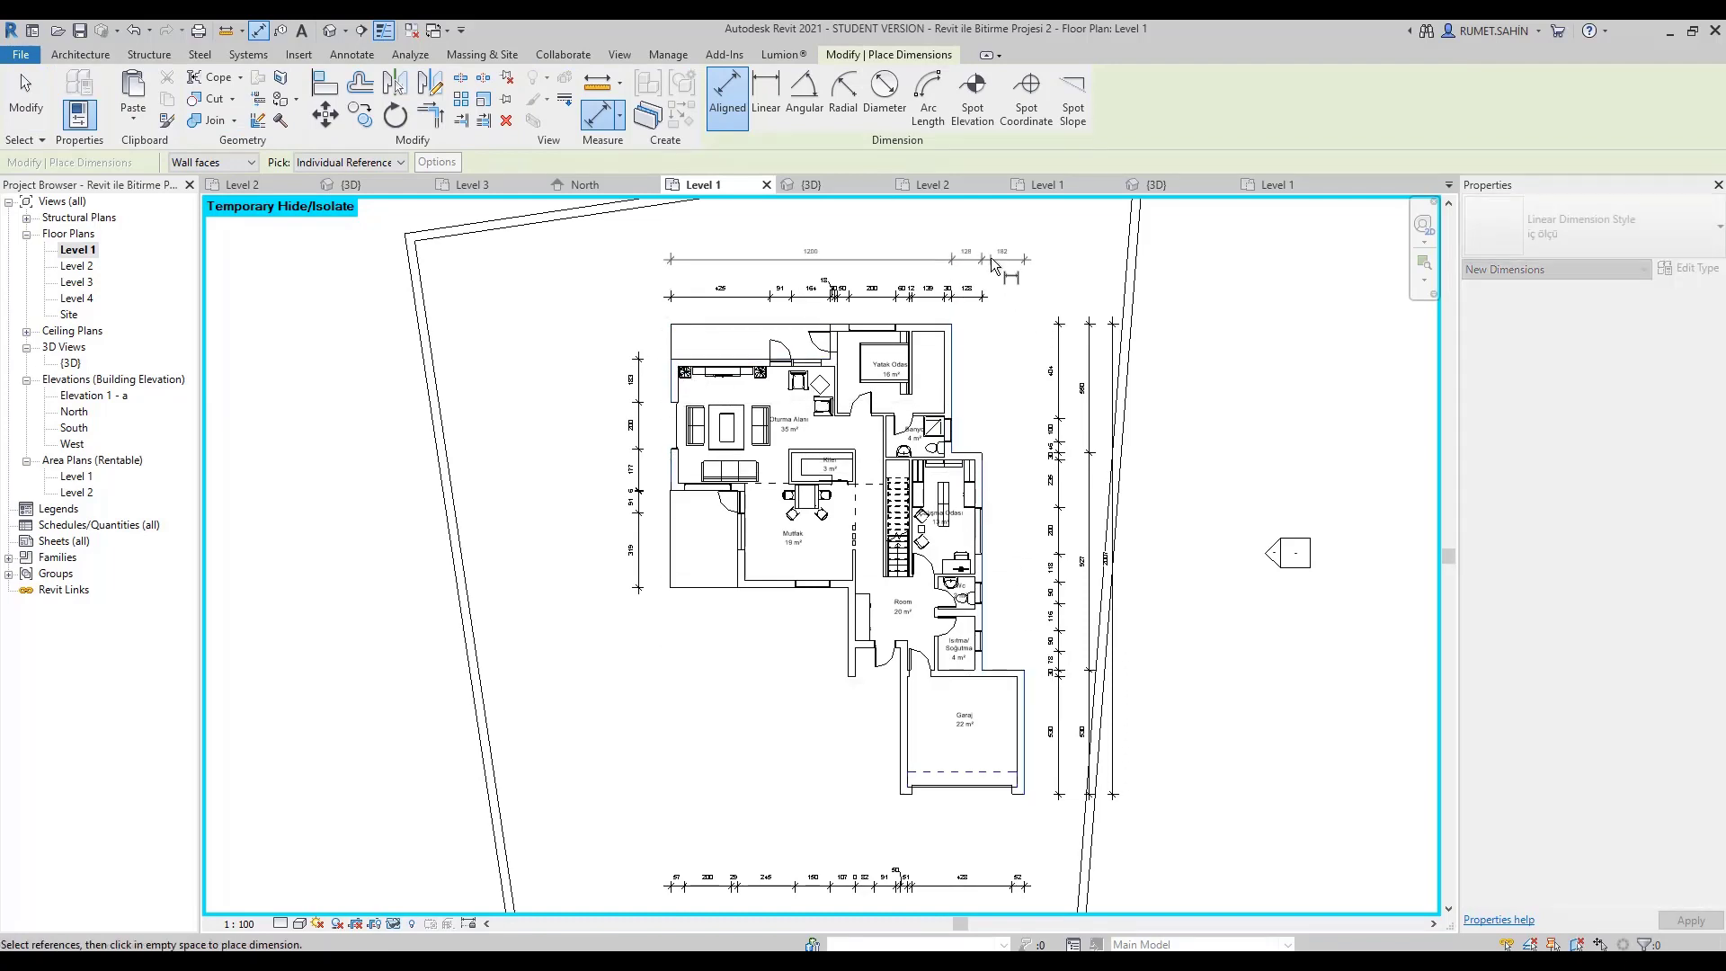
{"action": "left_click", "coordinate": [1040, 277]}
Add an overall 1510 dimension spanning the top wall above the plan.
{"action": "left_click", "coordinate": [672, 386]}
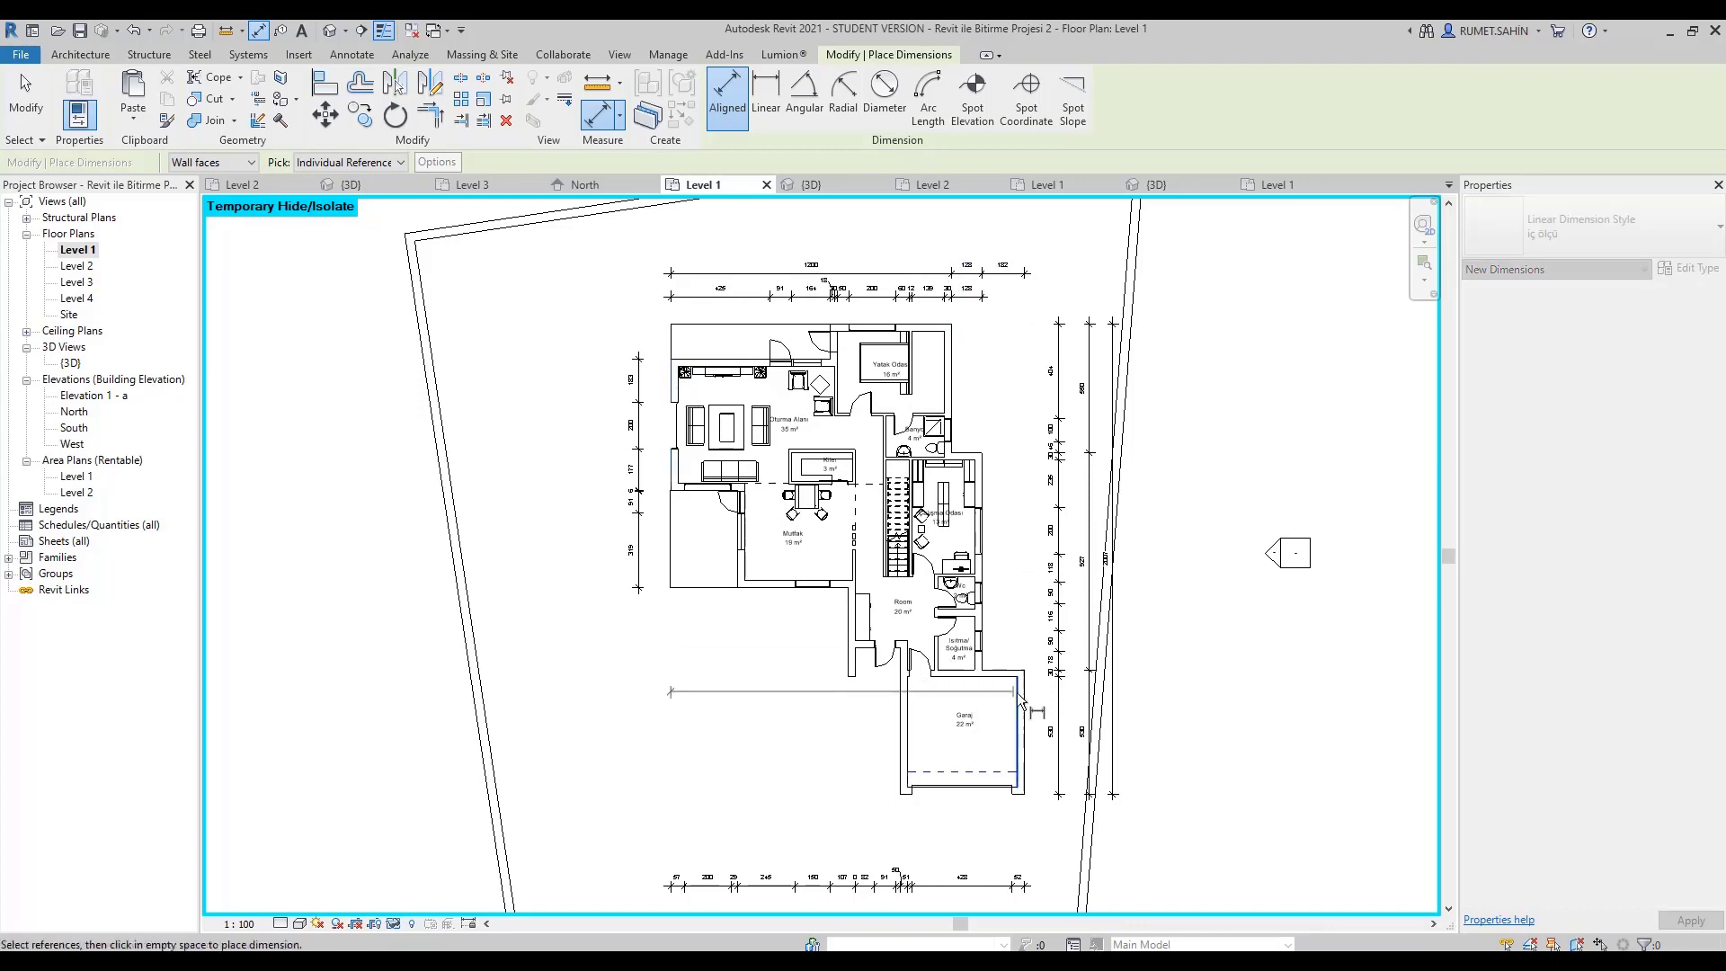
{"action": "left_click", "coordinate": [1027, 699]}
{"action": "left_click", "coordinate": [1072, 241]}
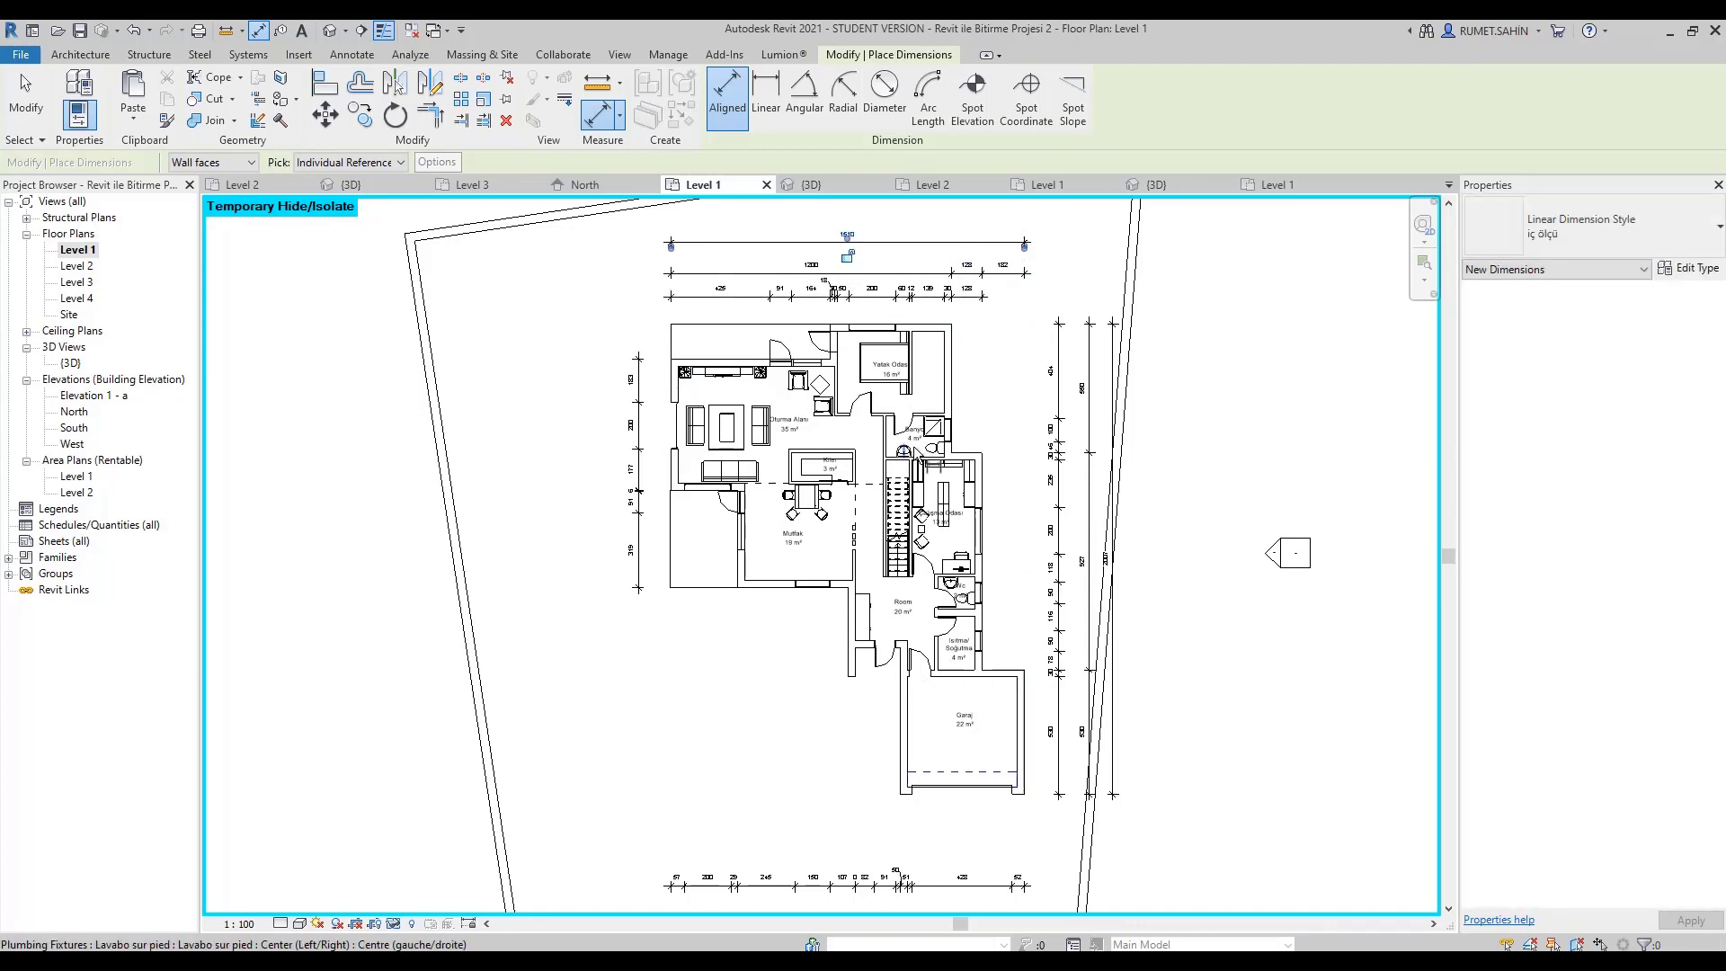
{"action": "scroll", "coordinate": [841, 346], "scroll_direction": "up", "scroll_amount": 1}
{"action": "scroll", "coordinate": [842, 360], "scroll_direction": "up", "scroll_amount": 1}
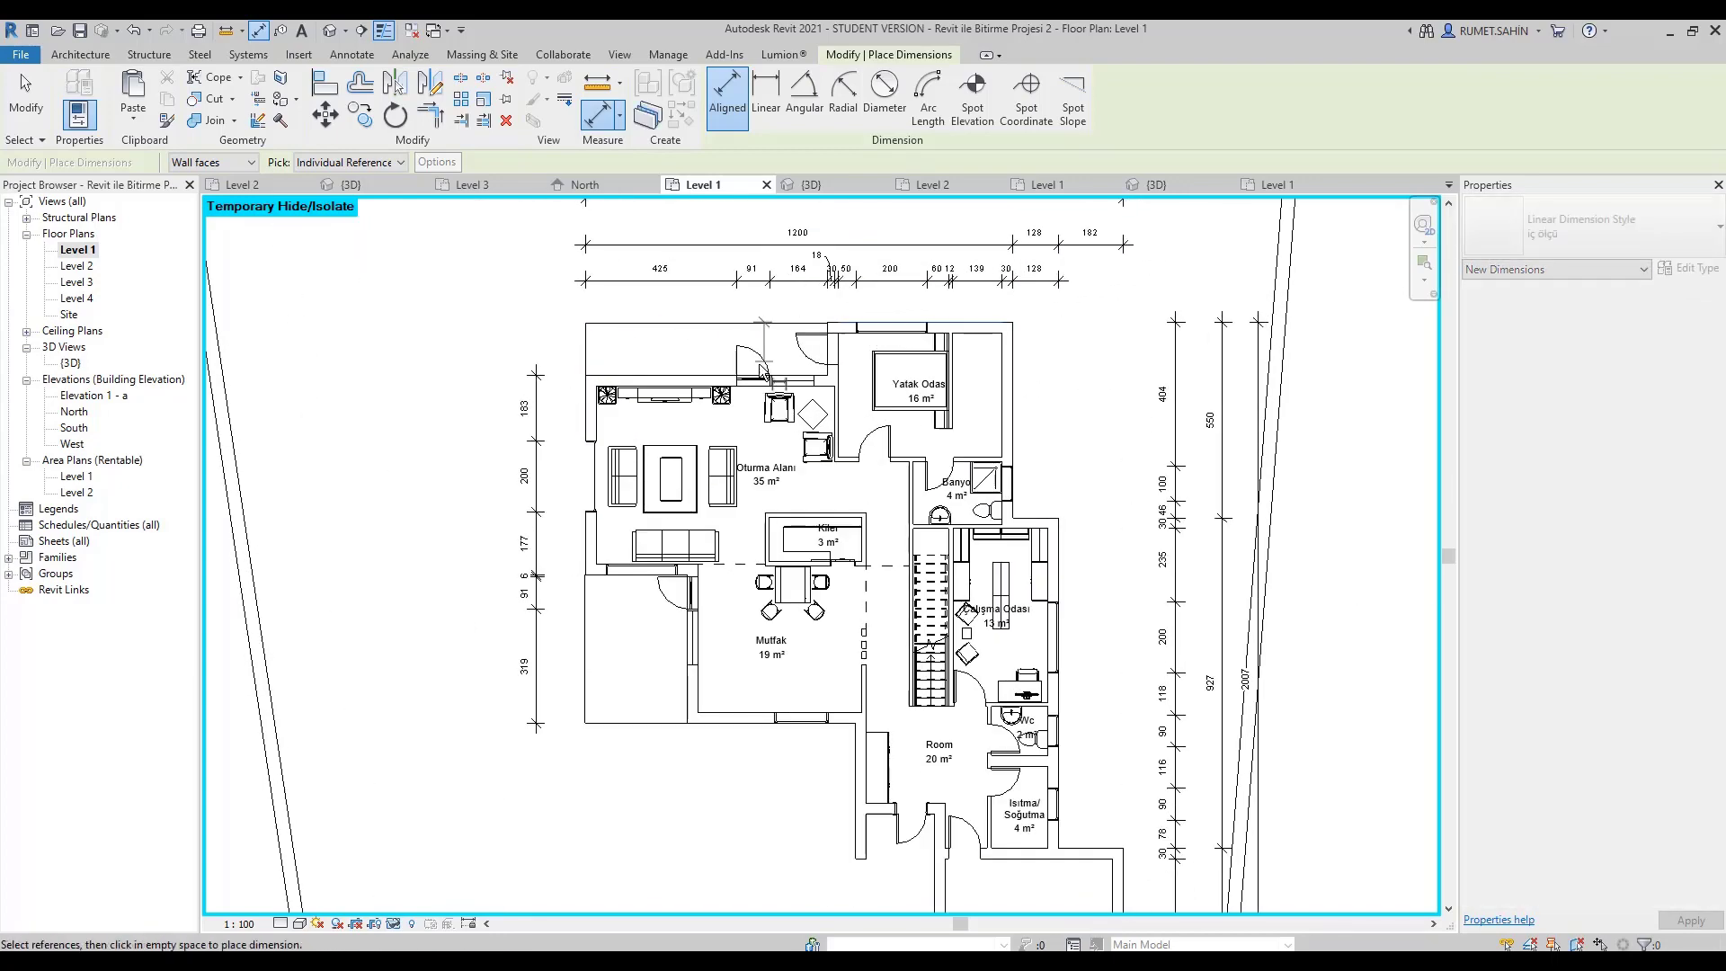
{"action": "scroll", "coordinate": [847, 388], "scroll_direction": "up", "scroll_amount": 1}
Start a vertical dimension at the left wall and pan toward the garage end.
{"action": "left_click", "coordinate": [640, 370]}
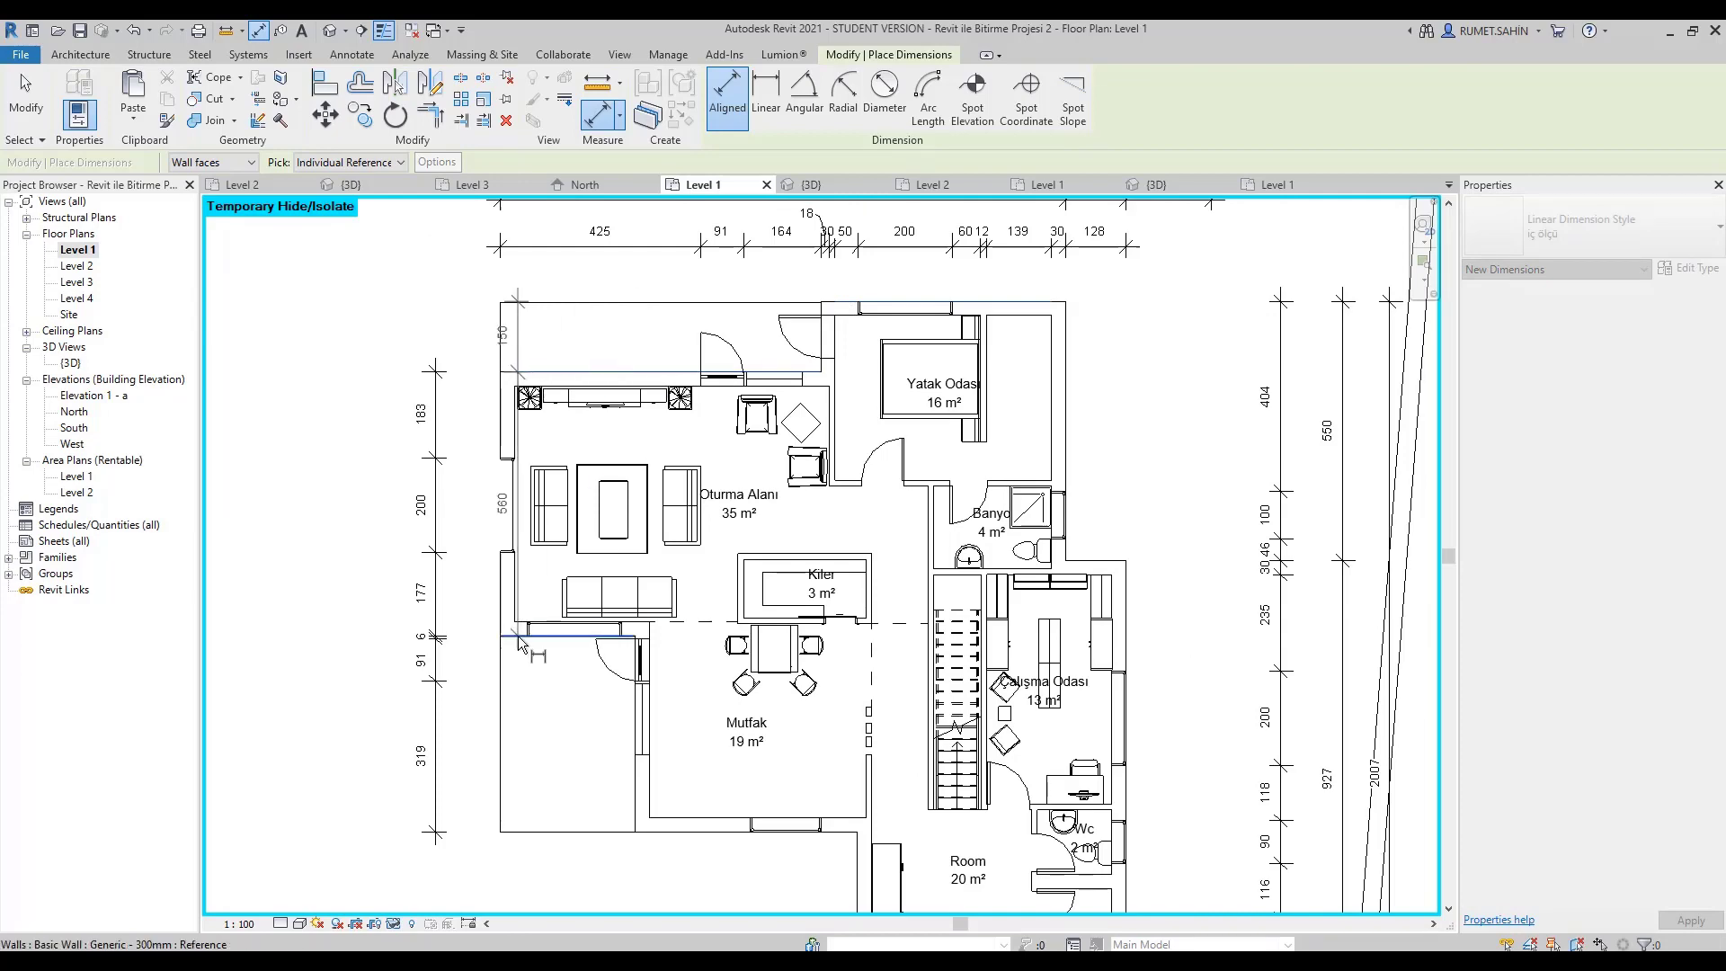
{"action": "middle_click_drag", "start_coordinate": [714, 832], "coordinate": [721, 530]}
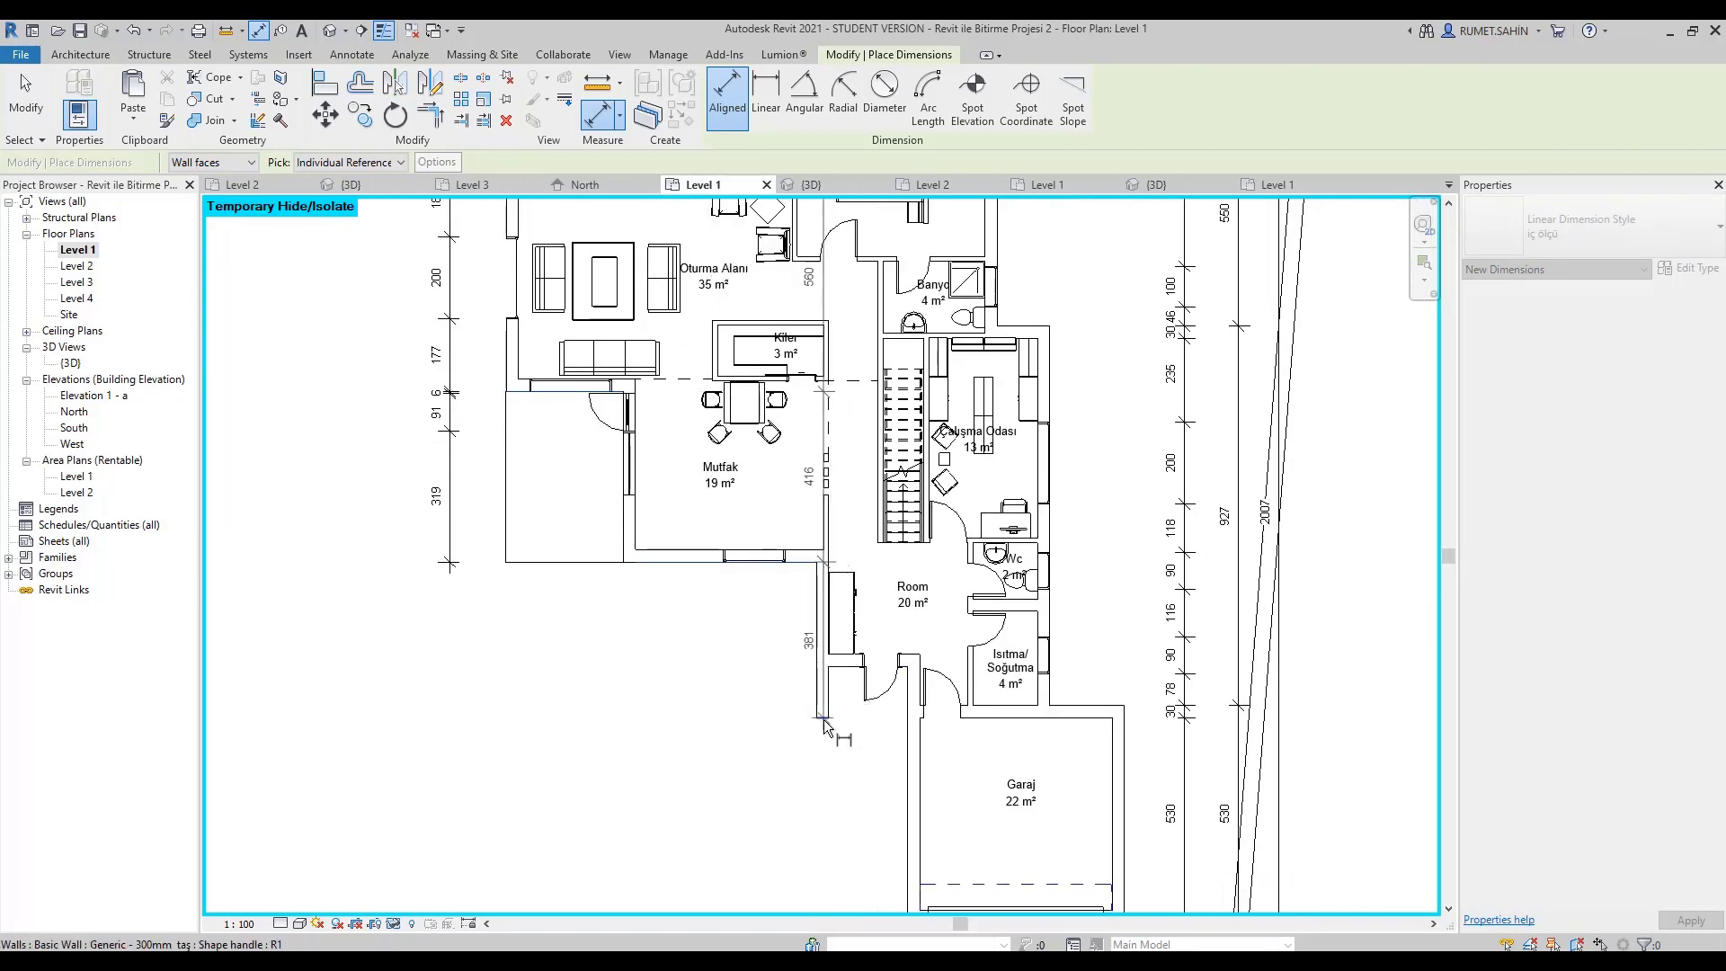
{"action": "scroll", "coordinate": [836, 722], "scroll_direction": "down", "scroll_amount": 1}
{"action": "middle_click_drag", "start_coordinate": [907, 899], "coordinate": [836, 722]}
{"action": "scroll", "coordinate": [807, 687], "scroll_direction": "down", "scroll_amount": 2}
{"action": "scroll", "coordinate": [511, 563], "scroll_direction": "up", "scroll_amount": 1}
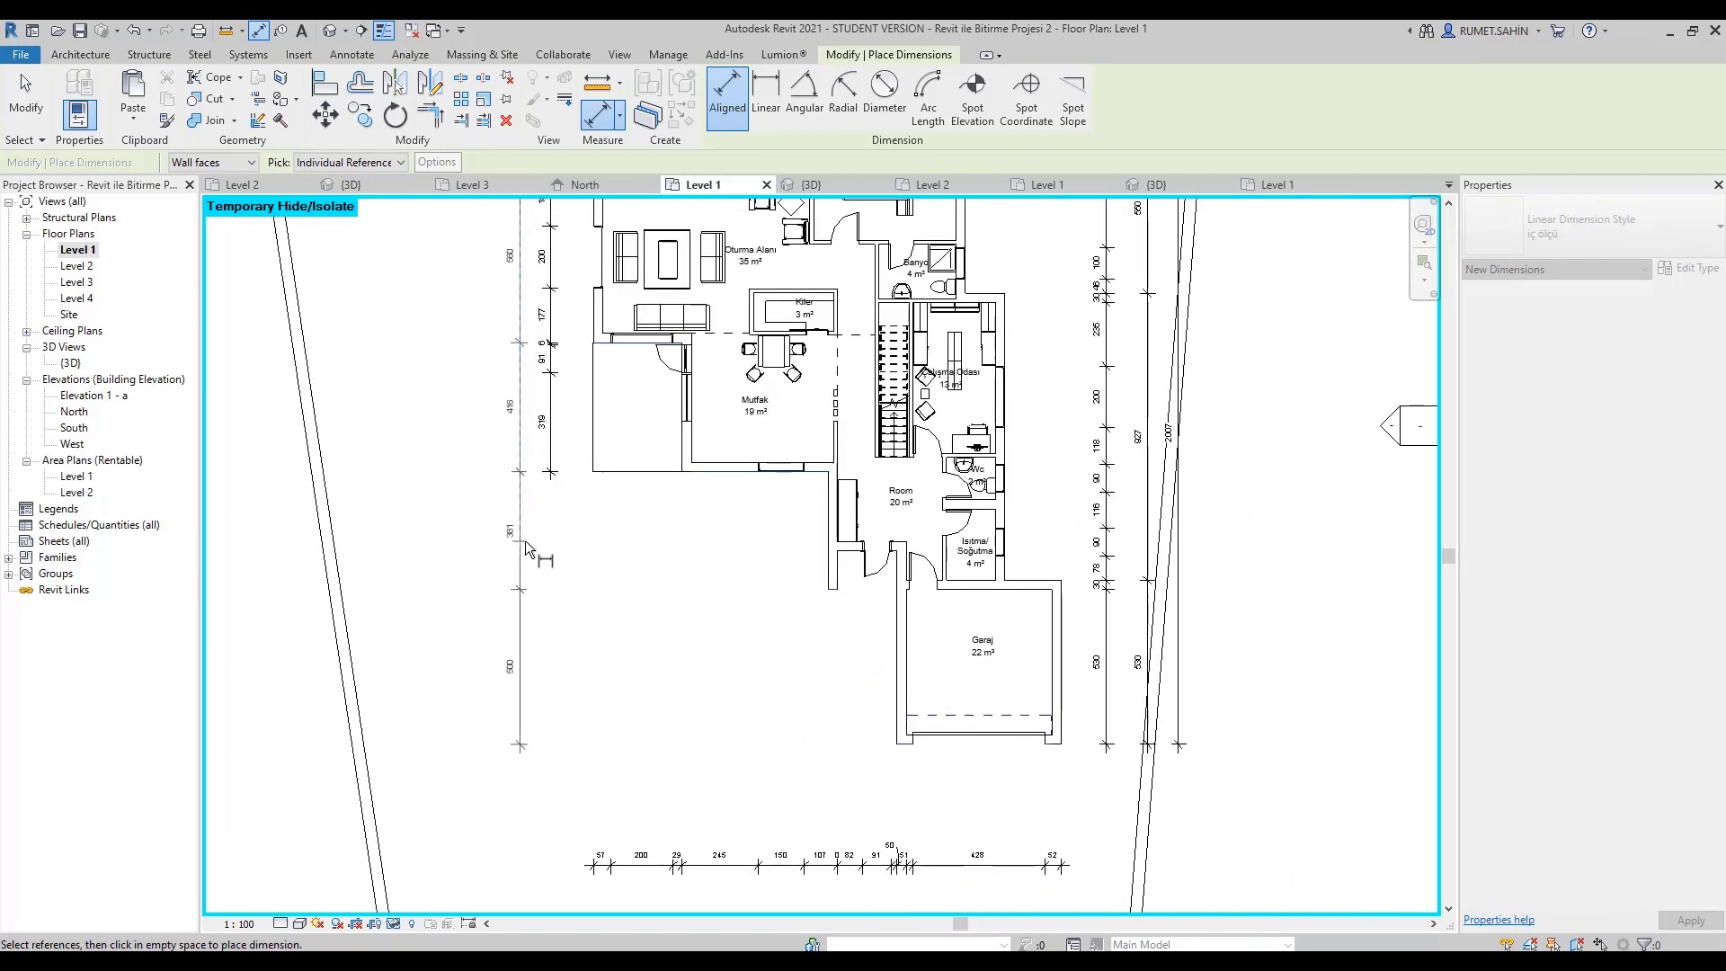
{"action": "scroll", "coordinate": [511, 563], "scroll_direction": "down", "scroll_amount": 2}
{"action": "scroll", "coordinate": [662, 566], "scroll_direction": "up", "scroll_amount": 2}
{"action": "scroll", "coordinate": [662, 566], "scroll_direction": "up", "scroll_amount": 1}
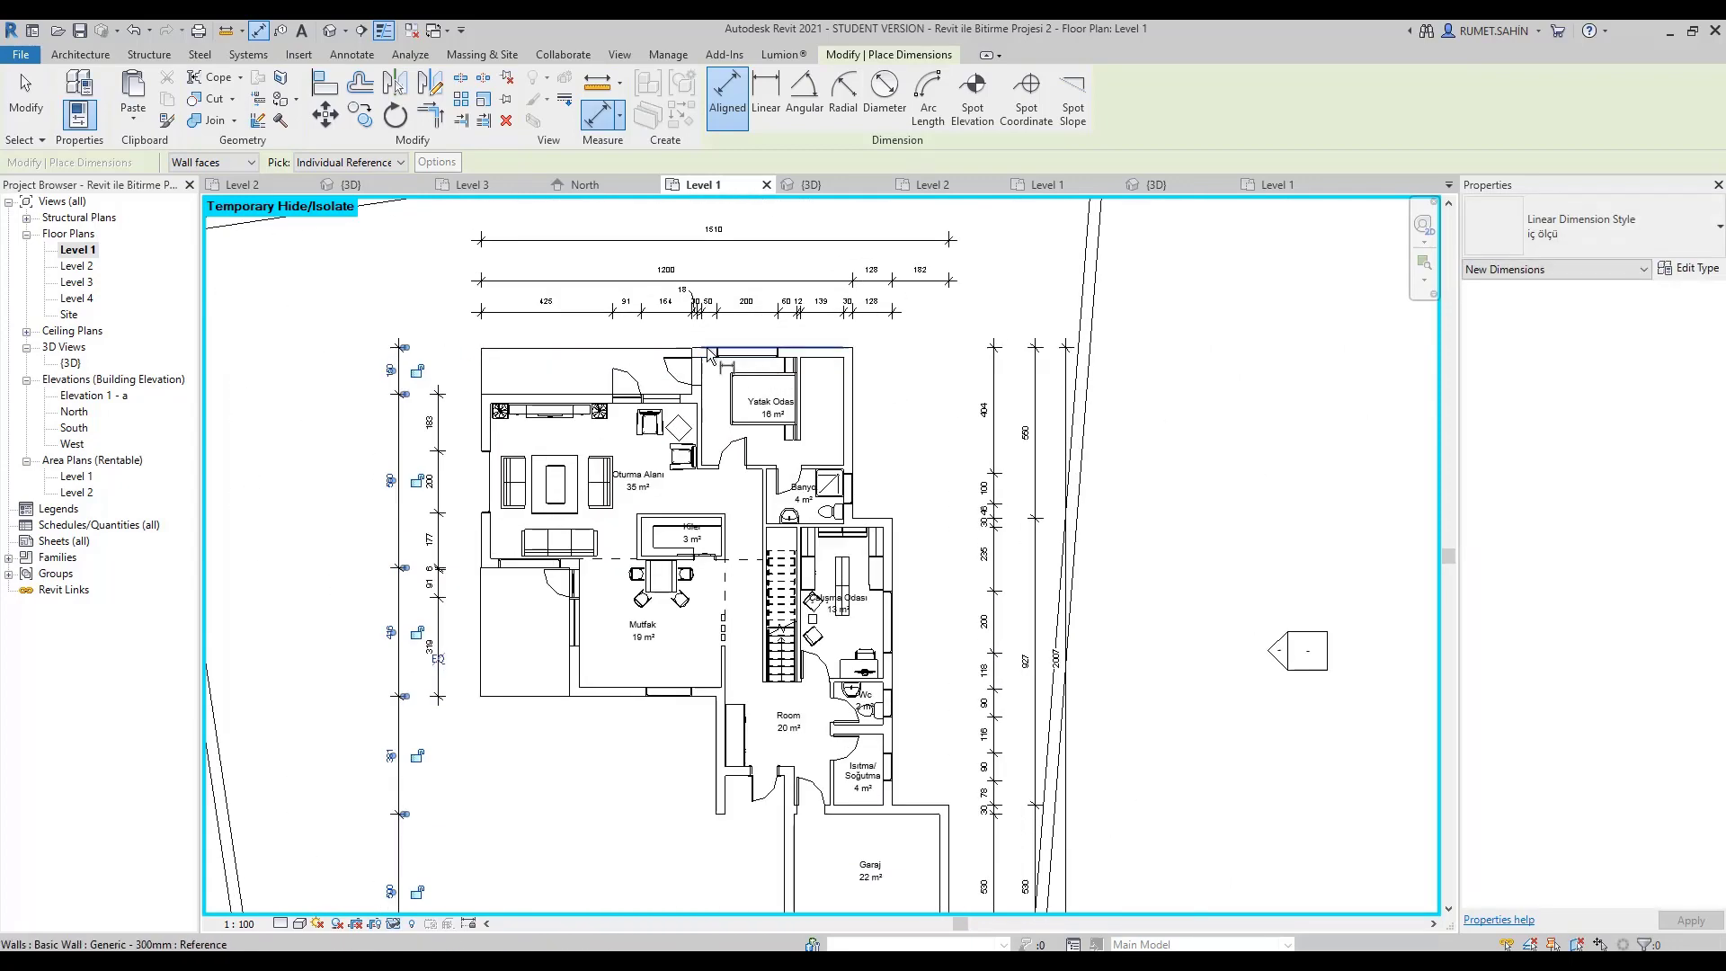
{"action": "scroll", "coordinate": [831, 705], "scroll_direction": "up", "scroll_amount": 1}
{"action": "scroll", "coordinate": [831, 705], "scroll_direction": "down", "scroll_amount": 1}
Dimension the lower walls as a 286/472/30/192/590 chain below the bottom dimensions.
{"action": "scroll", "coordinate": [832, 705], "scroll_direction": "down", "scroll_amount": 2}
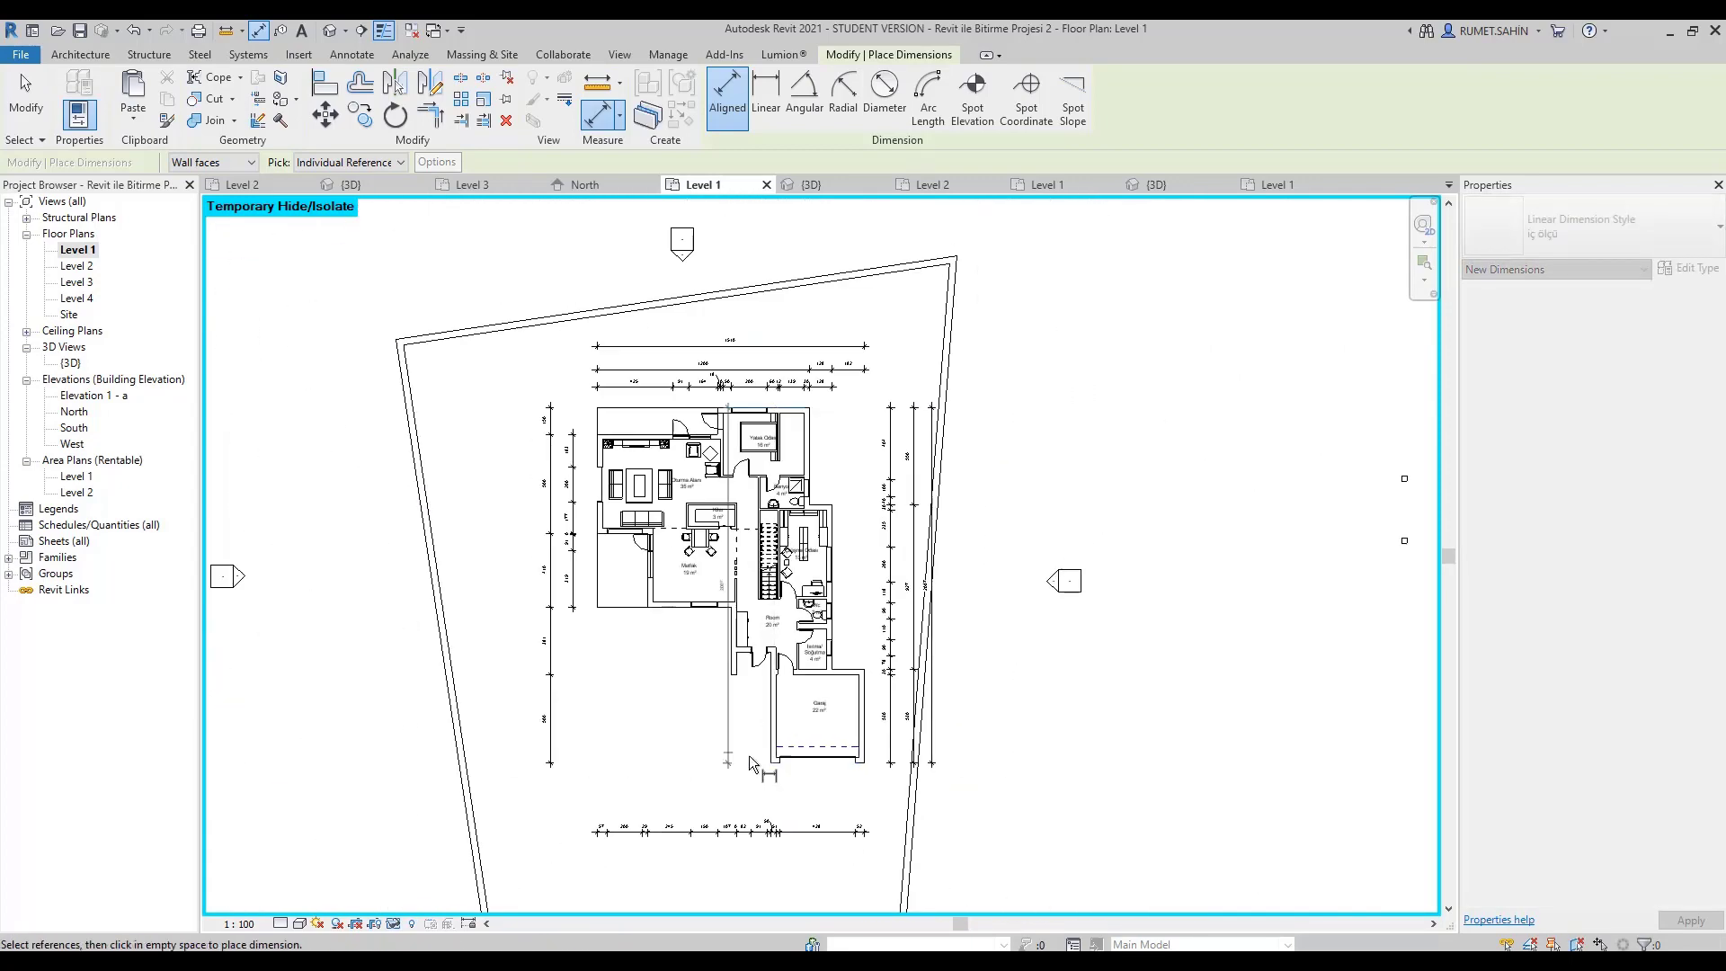
{"action": "scroll", "coordinate": [530, 719], "scroll_direction": "up", "scroll_amount": 1}
{"action": "scroll", "coordinate": [530, 719], "scroll_direction": "up", "scroll_amount": 1}
{"action": "scroll", "coordinate": [717, 610], "scroll_direction": "down", "scroll_amount": 1}
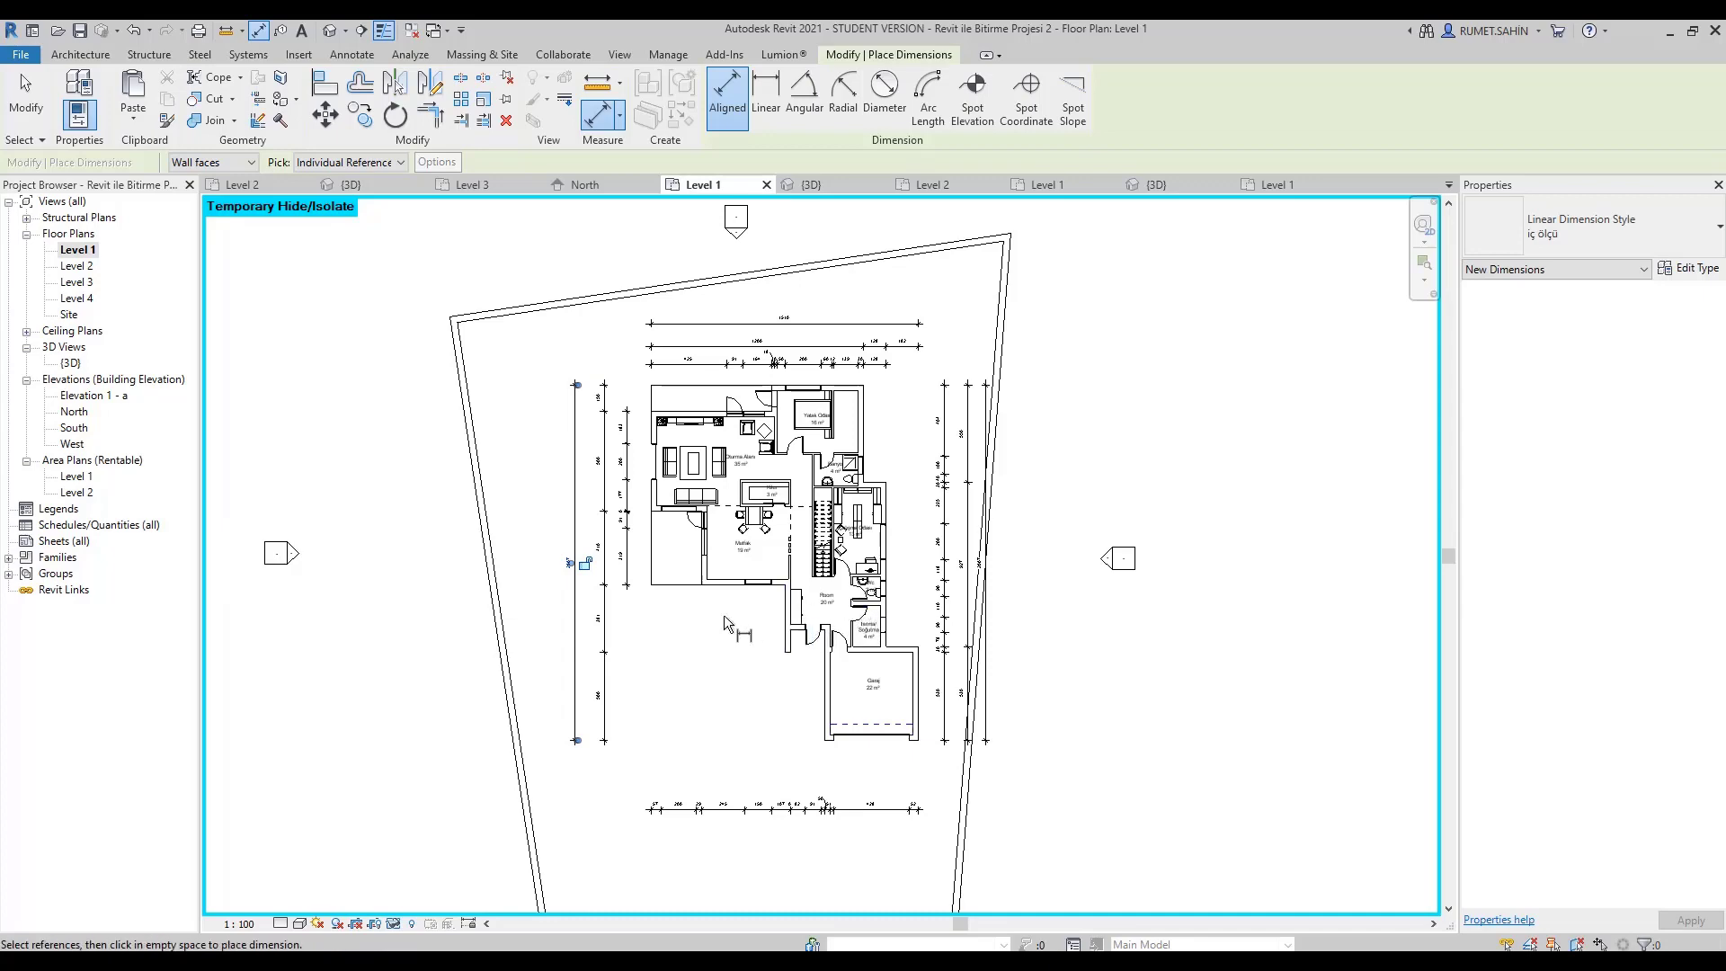
{"action": "scroll", "coordinate": [731, 651], "scroll_direction": "up", "scroll_amount": 1}
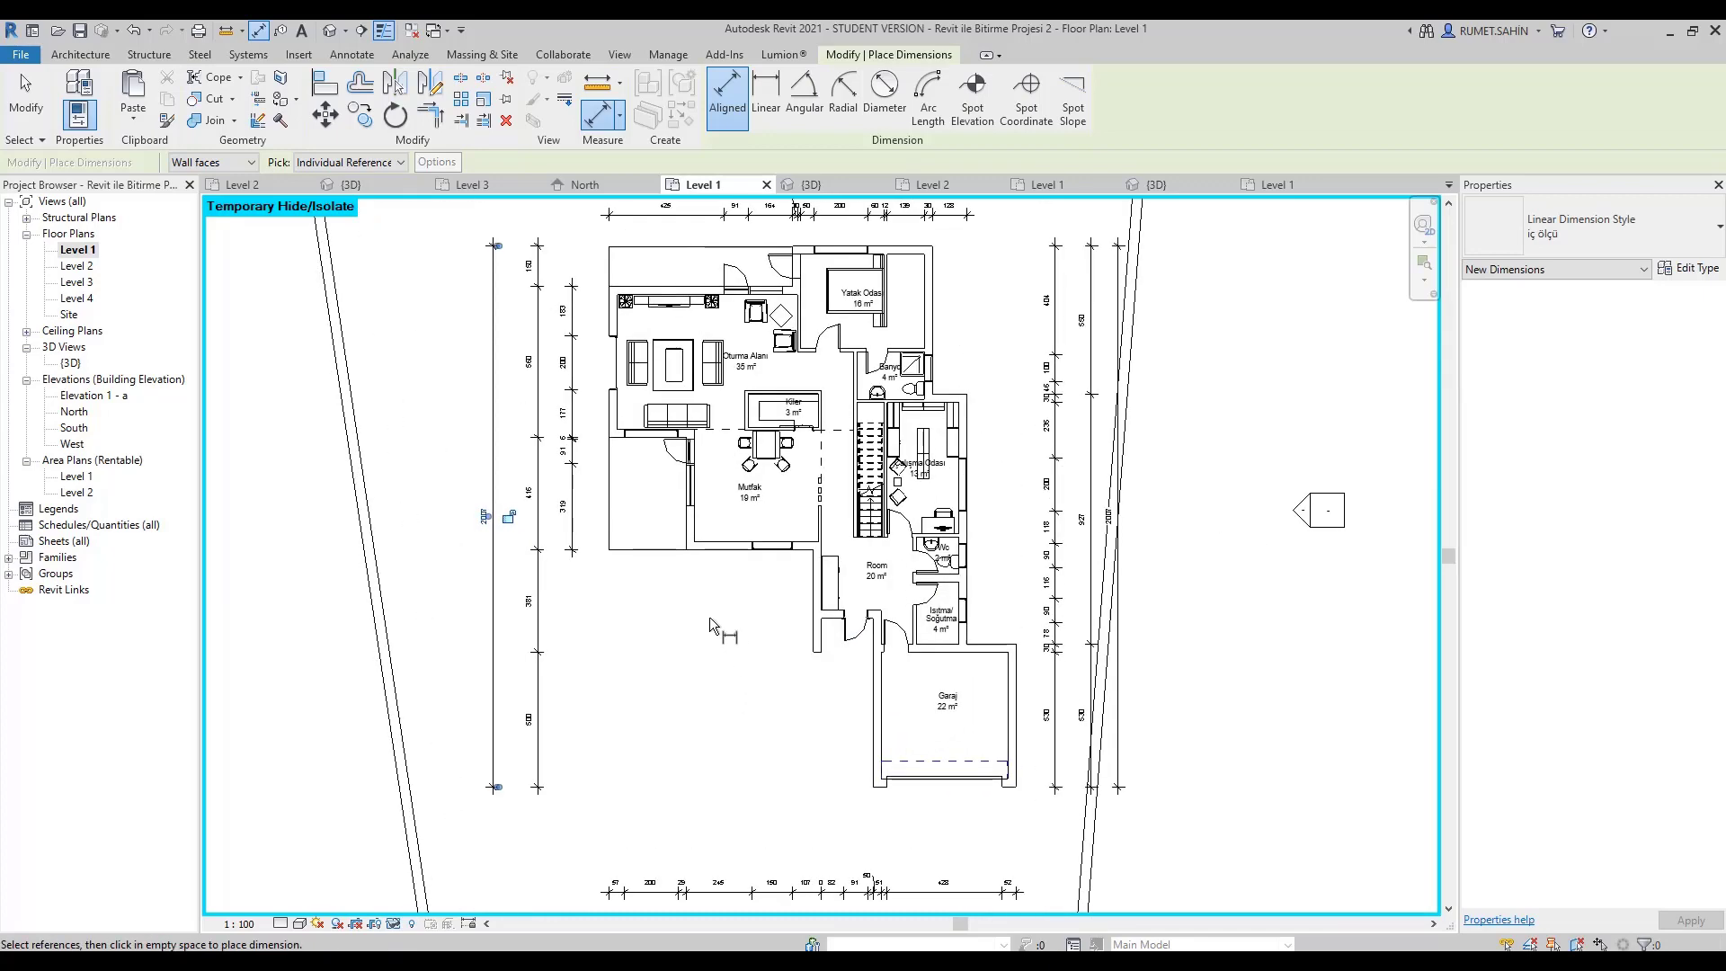
{"action": "scroll", "coordinate": [708, 615], "scroll_direction": "down", "scroll_amount": 1}
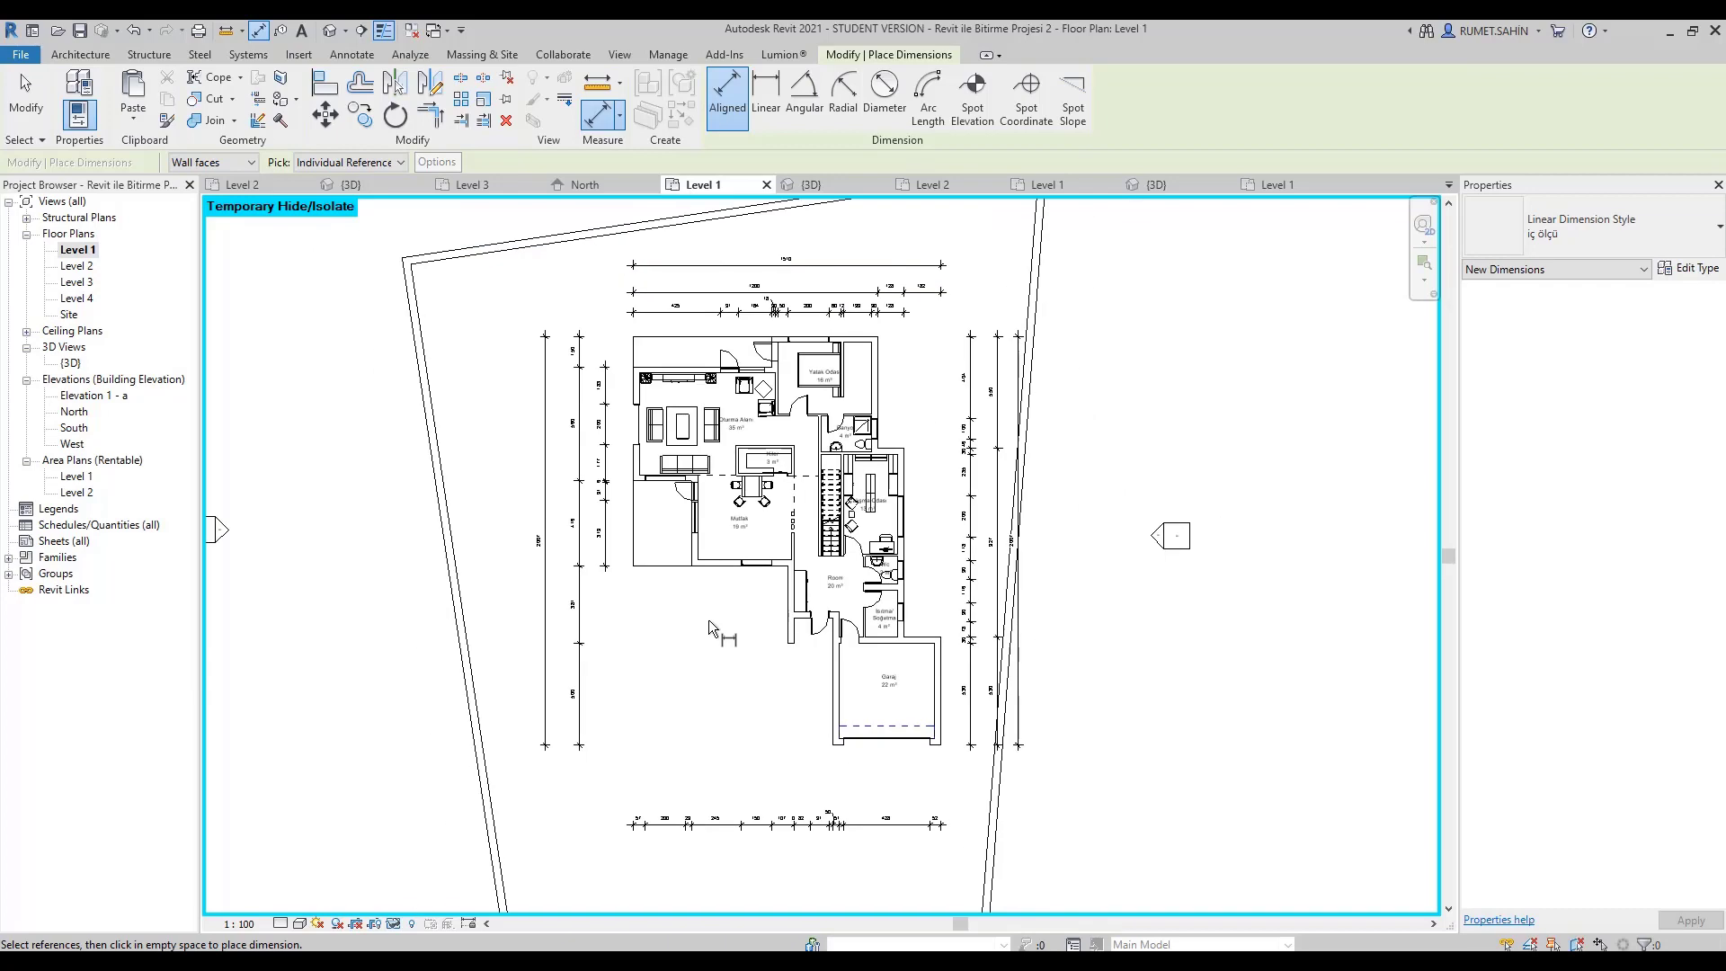
{"action": "scroll", "coordinate": [632, 464], "scroll_direction": "up", "scroll_amount": 1}
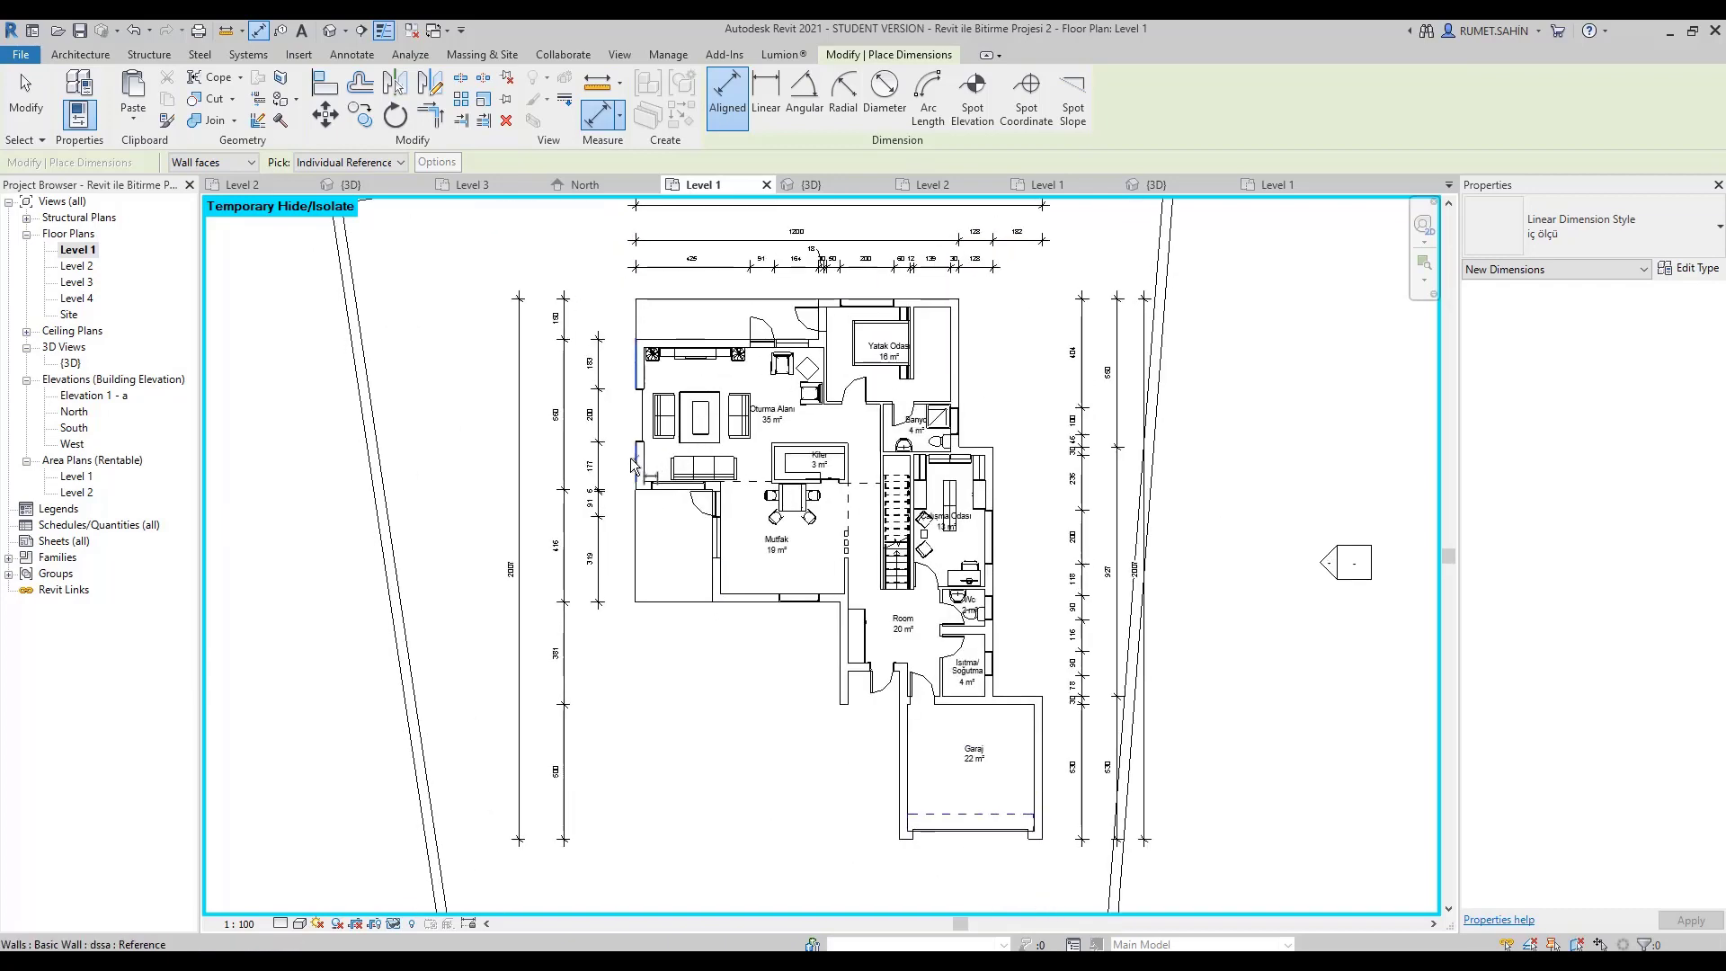
{"action": "scroll", "coordinate": [710, 606], "scroll_direction": "up", "scroll_amount": 1}
{"action": "left_click", "coordinate": [595, 558]}
{"action": "left_click", "coordinate": [716, 557]}
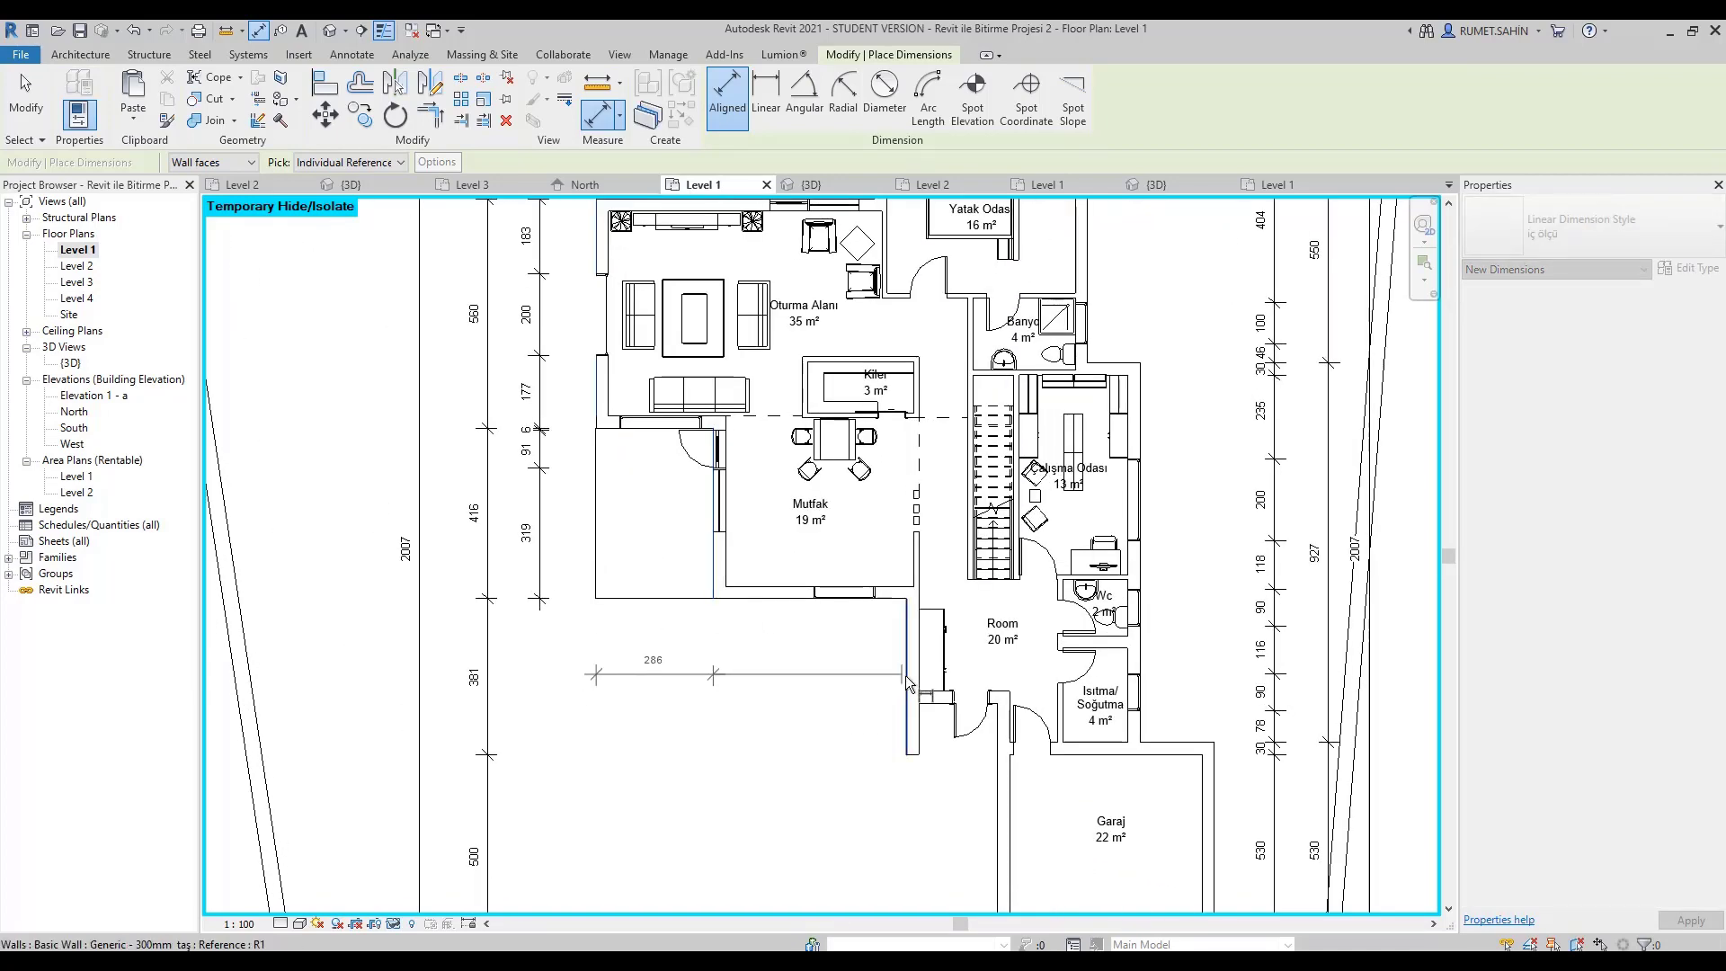
{"action": "left_click", "coordinate": [906, 683]}
{"action": "scroll", "coordinate": [938, 788], "scroll_direction": "up", "scroll_amount": 1}
{"action": "left_click", "coordinate": [908, 724]}
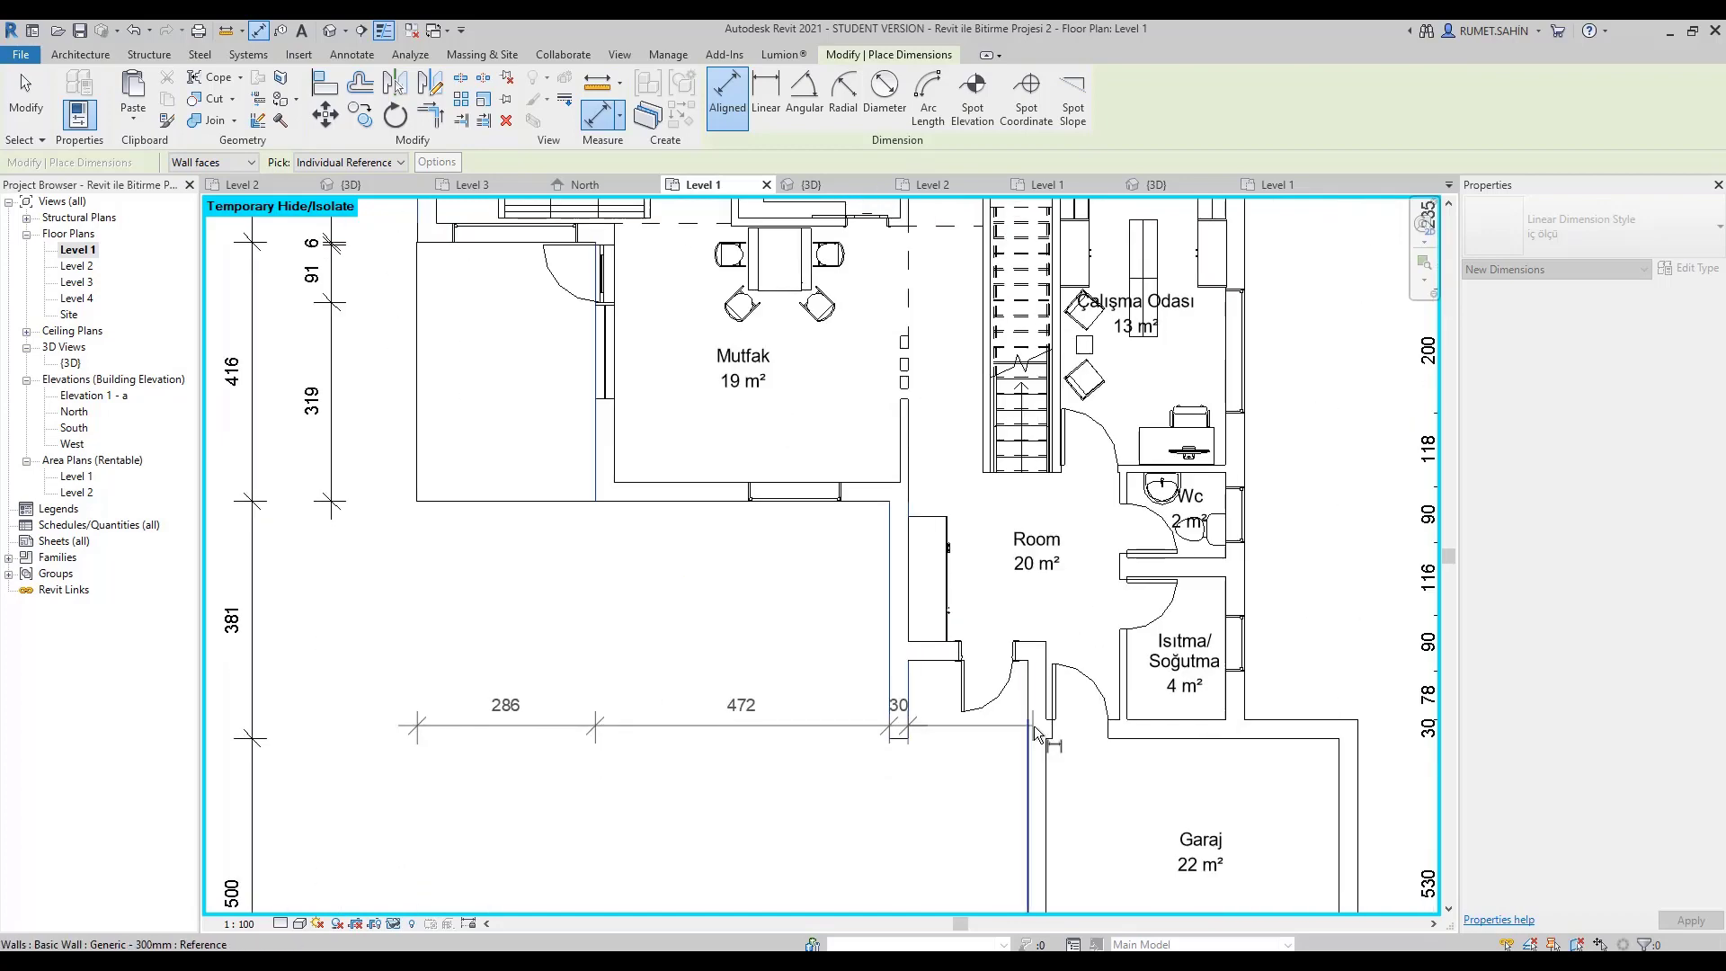
{"action": "left_click", "coordinate": [1032, 728]}
{"action": "scroll", "coordinate": [989, 683], "scroll_direction": "down", "scroll_amount": 2}
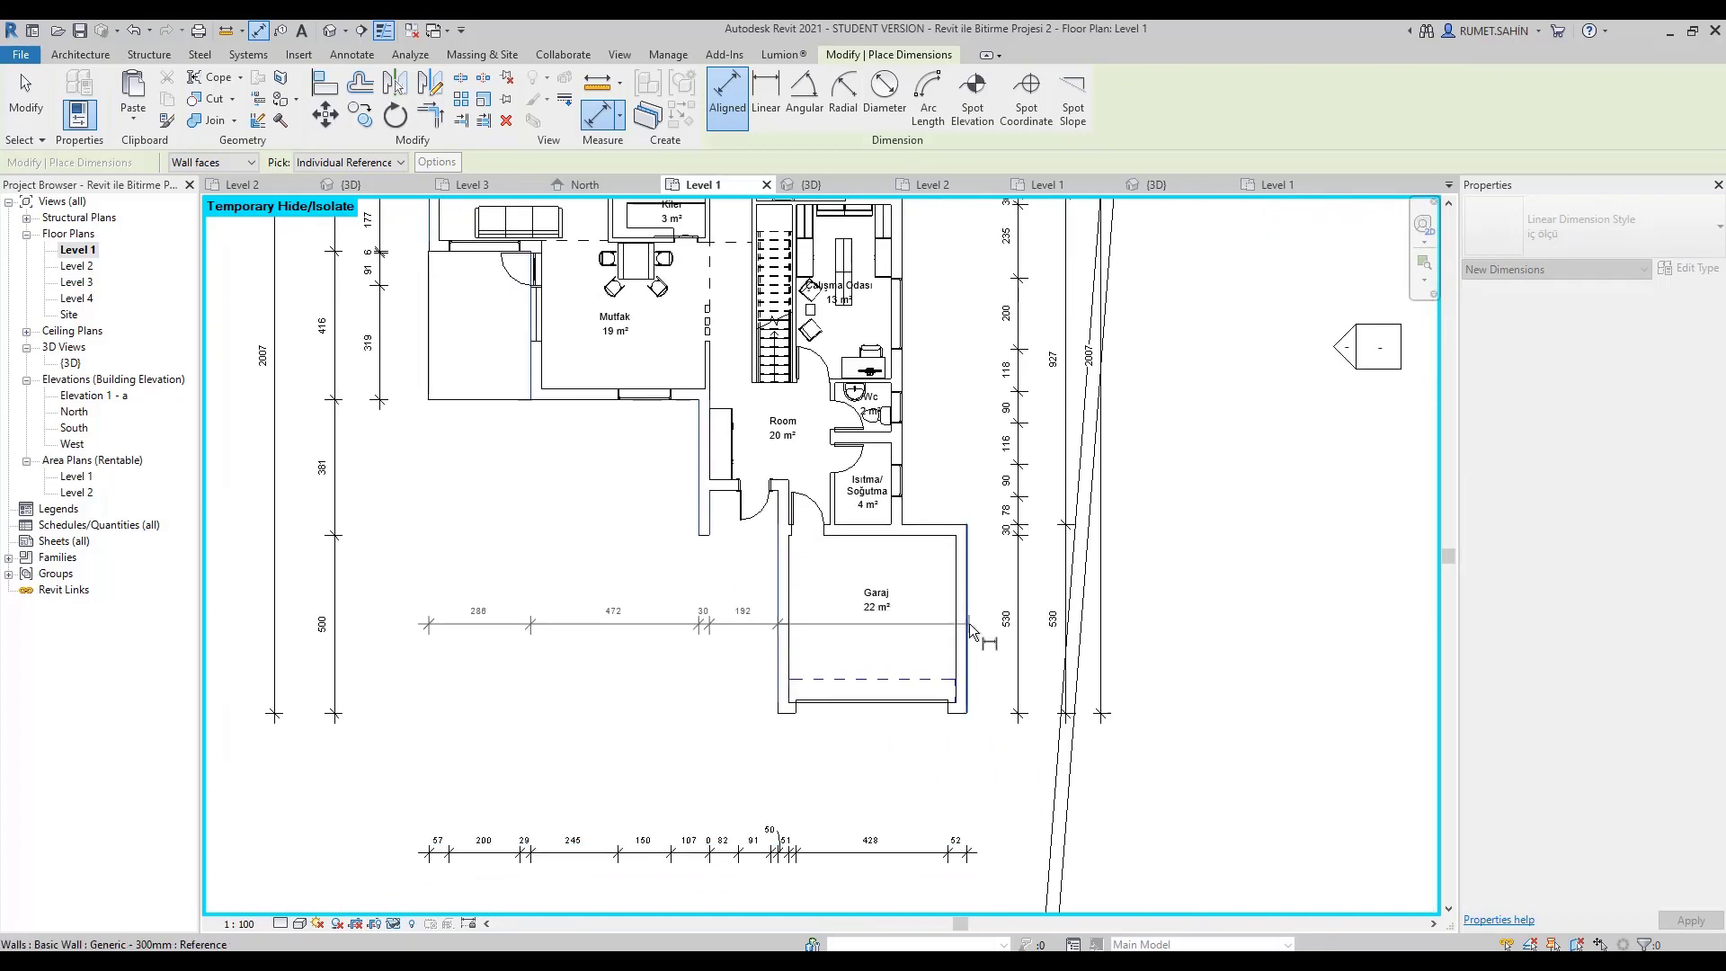
{"action": "left_click", "coordinate": [970, 632]}
{"action": "scroll", "coordinate": [952, 732], "scroll_direction": "down", "scroll_amount": 2}
{"action": "left_click", "coordinate": [987, 840]}
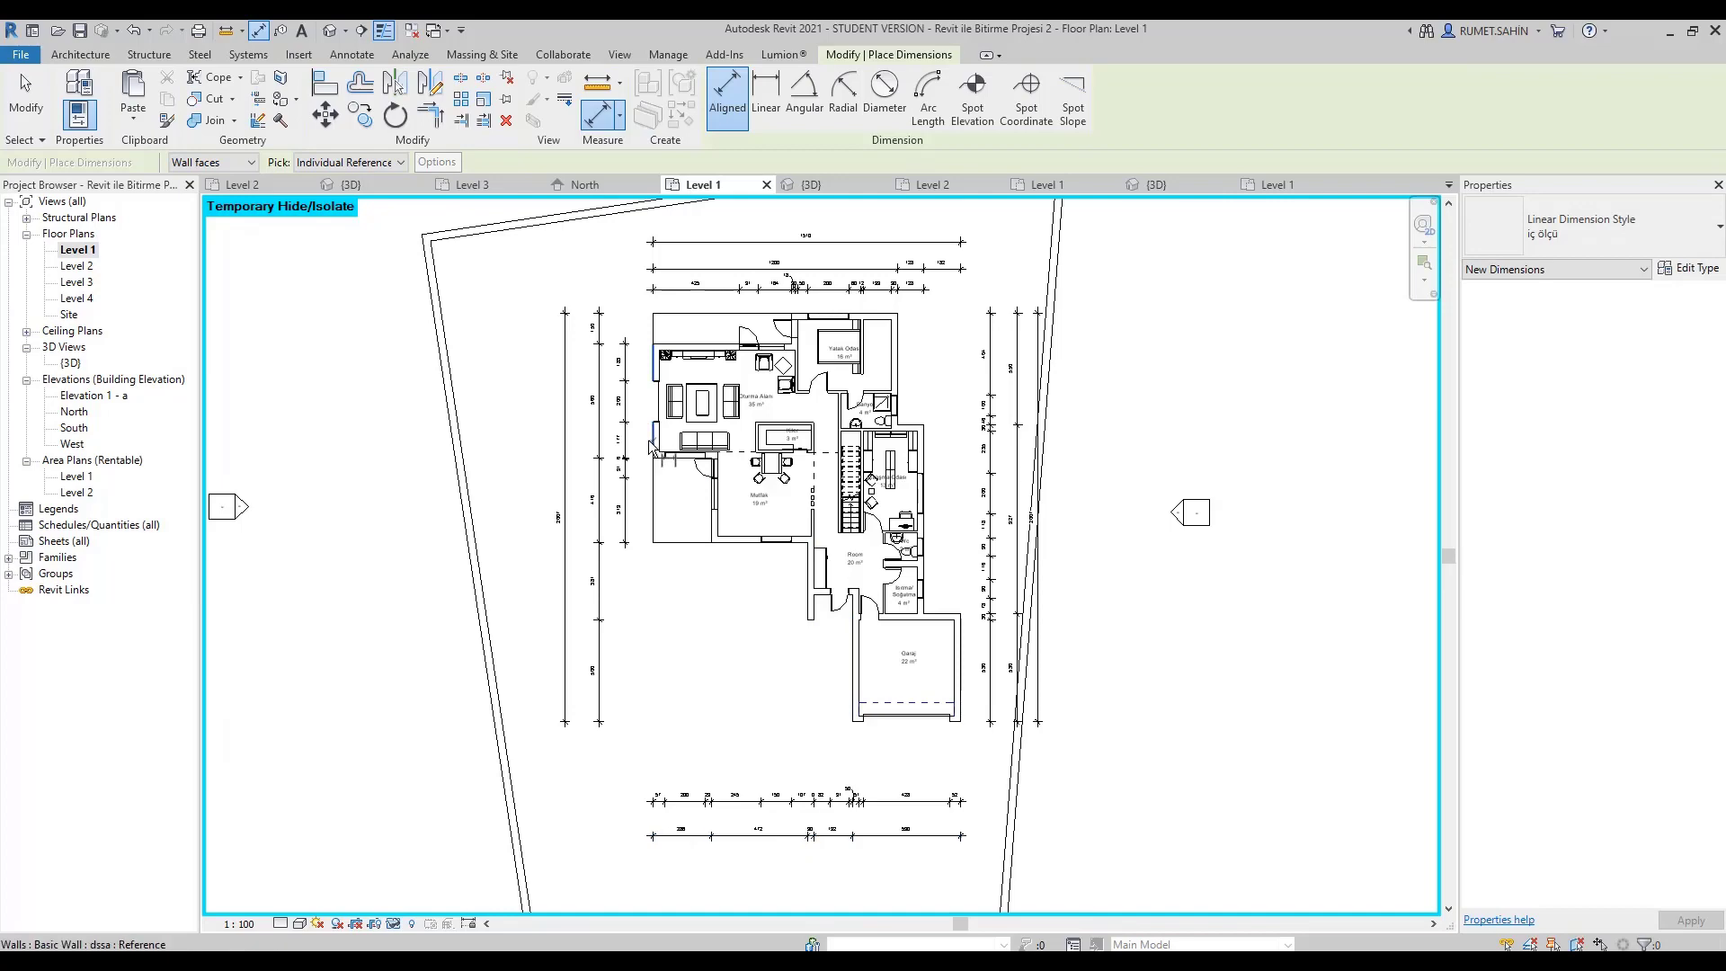
Add an overall 1510 dimension beneath the bottom chains.
{"action": "left_click", "coordinate": [651, 446]}
{"action": "left_click", "coordinate": [960, 683]}
{"action": "scroll", "coordinate": [953, 737], "scroll_direction": "up", "scroll_amount": 1}
{"action": "left_click", "coordinate": [949, 739]}
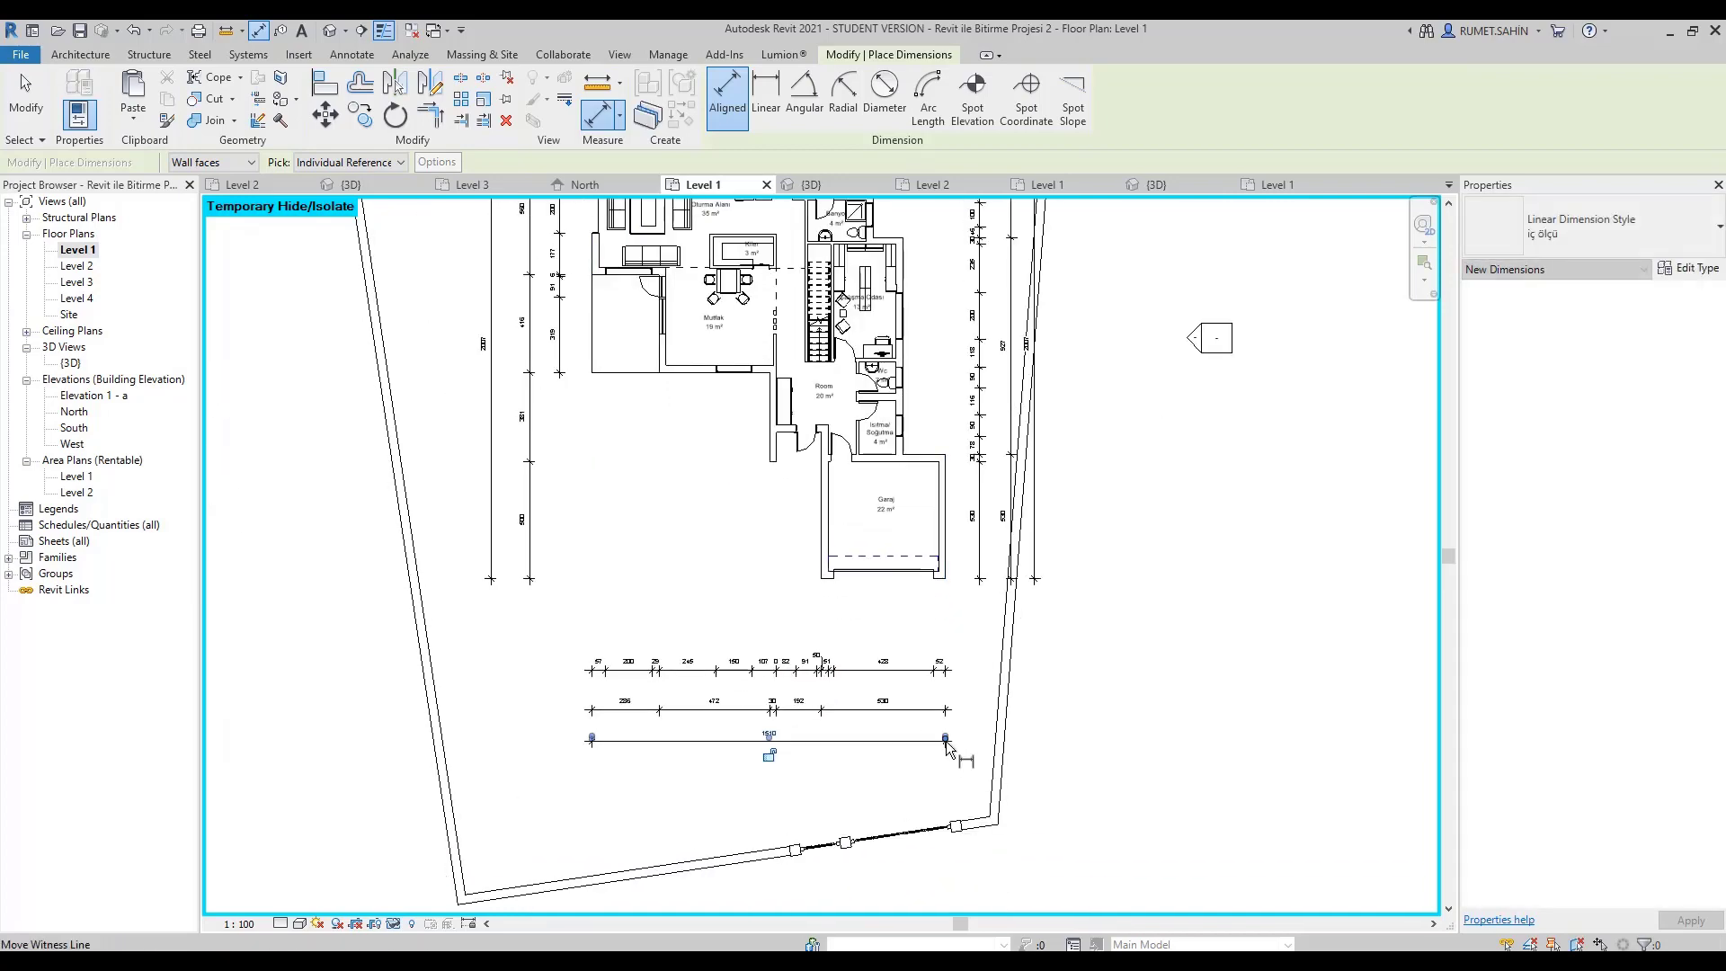
{"action": "scroll", "coordinate": [948, 748], "scroll_direction": "down", "scroll_amount": 2}
{"action": "key", "text": "Escape"}
{"action": "key", "text": "Escape"}
{"action": "scroll", "coordinate": [989, 629], "scroll_direction": "down", "scroll_amount": 1}
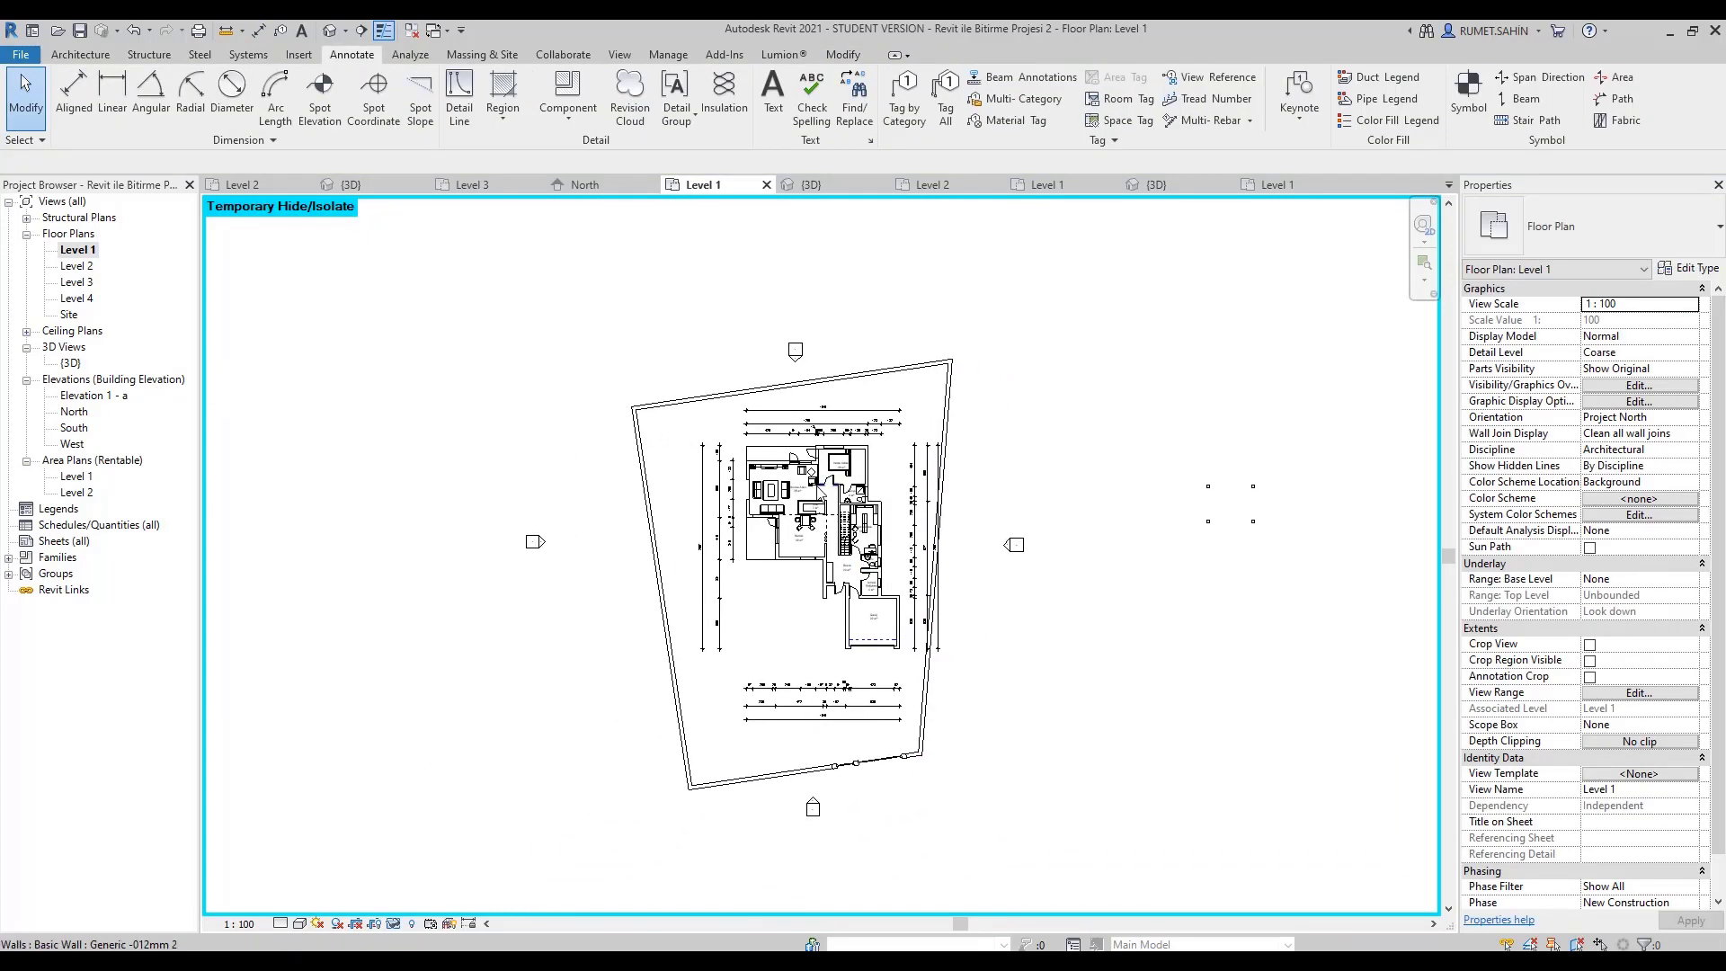
Right-click the Level 1 floor plan in the Project Browser to show Duplicate View options.
{"action": "scroll", "coordinate": [826, 486], "scroll_direction": "up", "scroll_amount": 2}
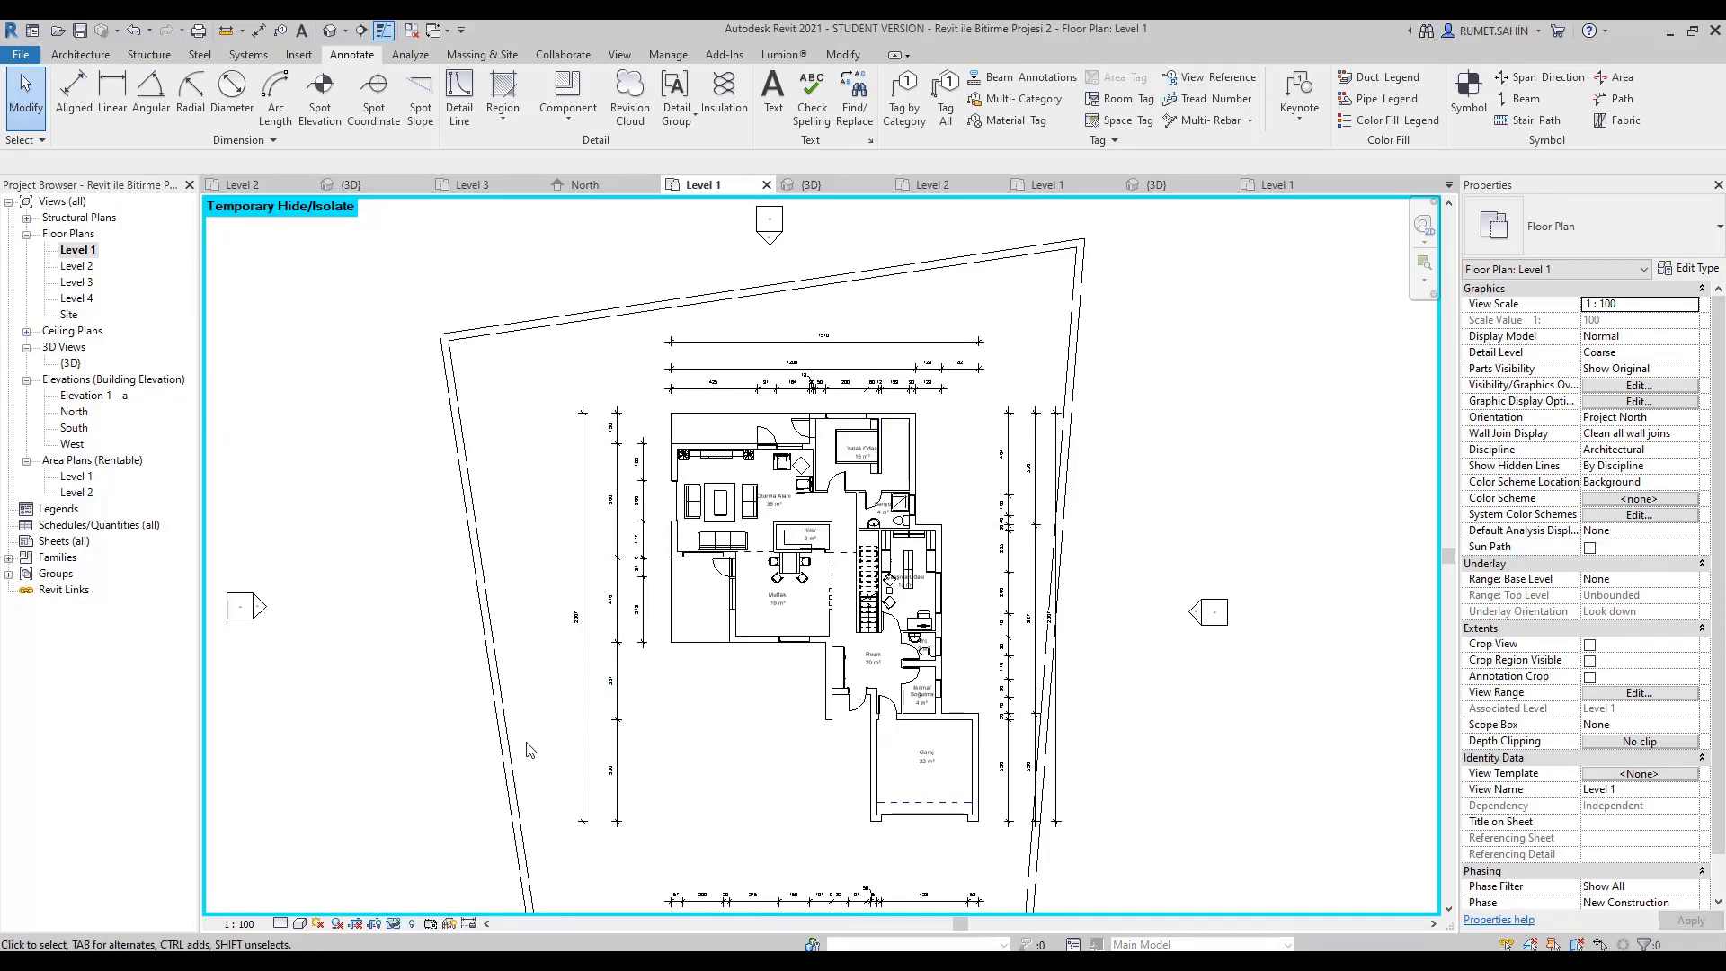
{"action": "left_click", "coordinate": [87, 256]}
{"action": "right_click", "coordinate": [80, 255]}
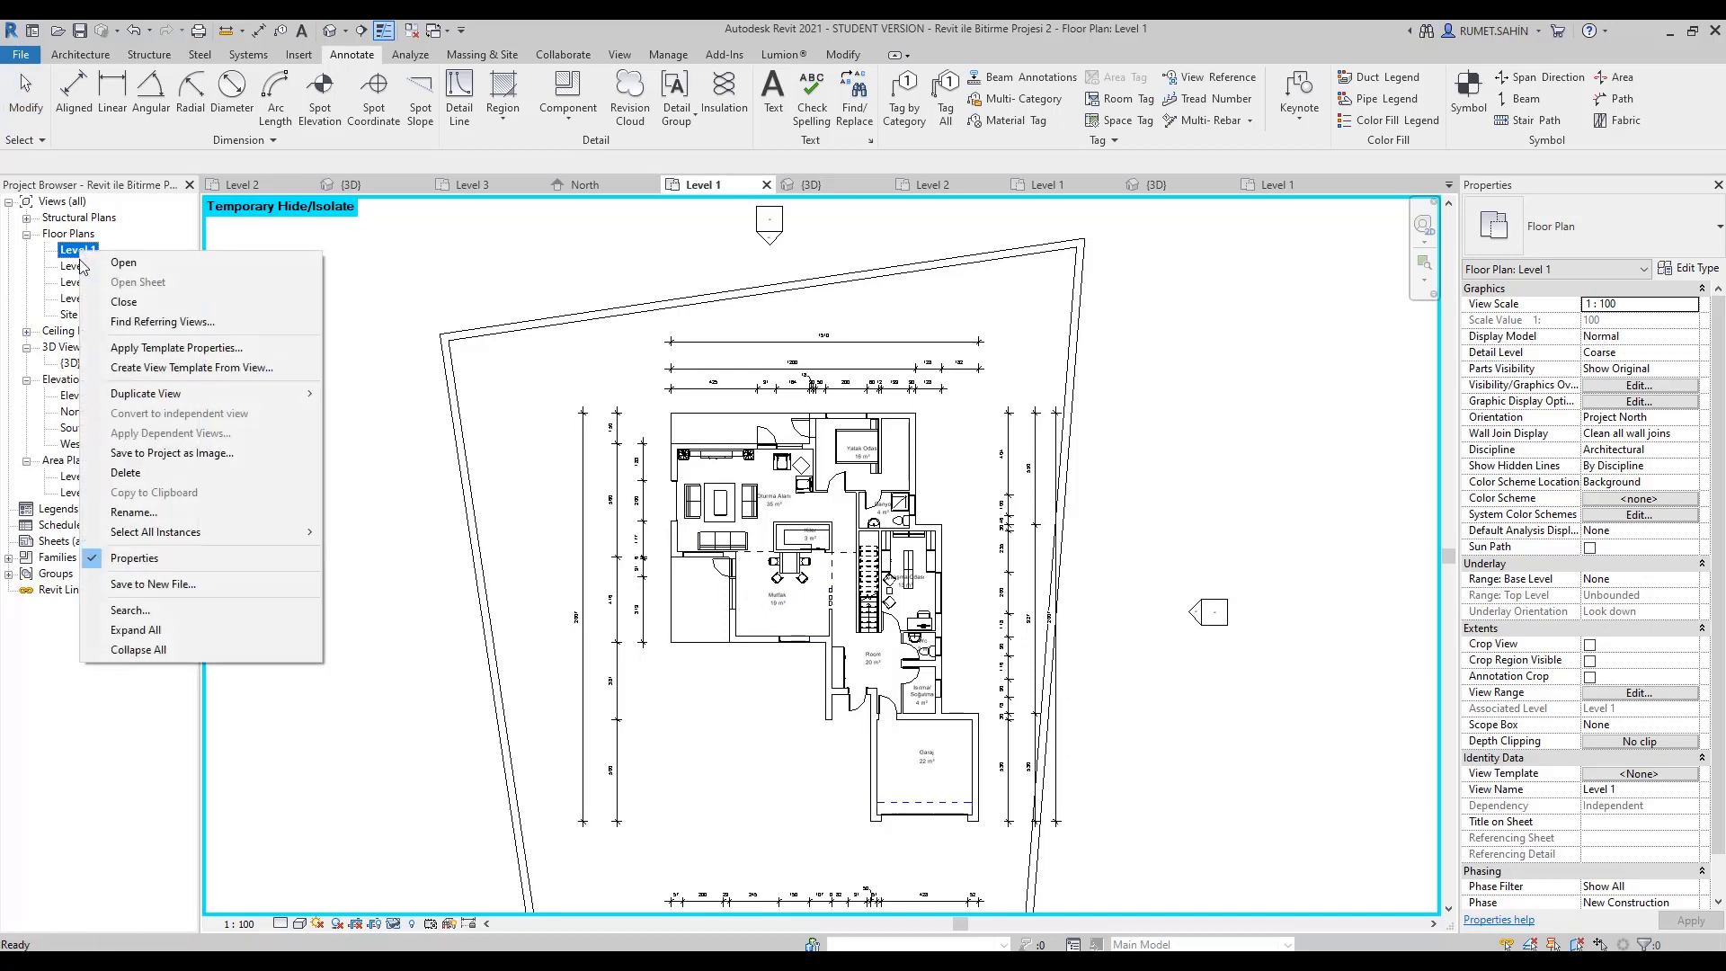
{"action": "mouse_move", "coordinate": [146, 393]}
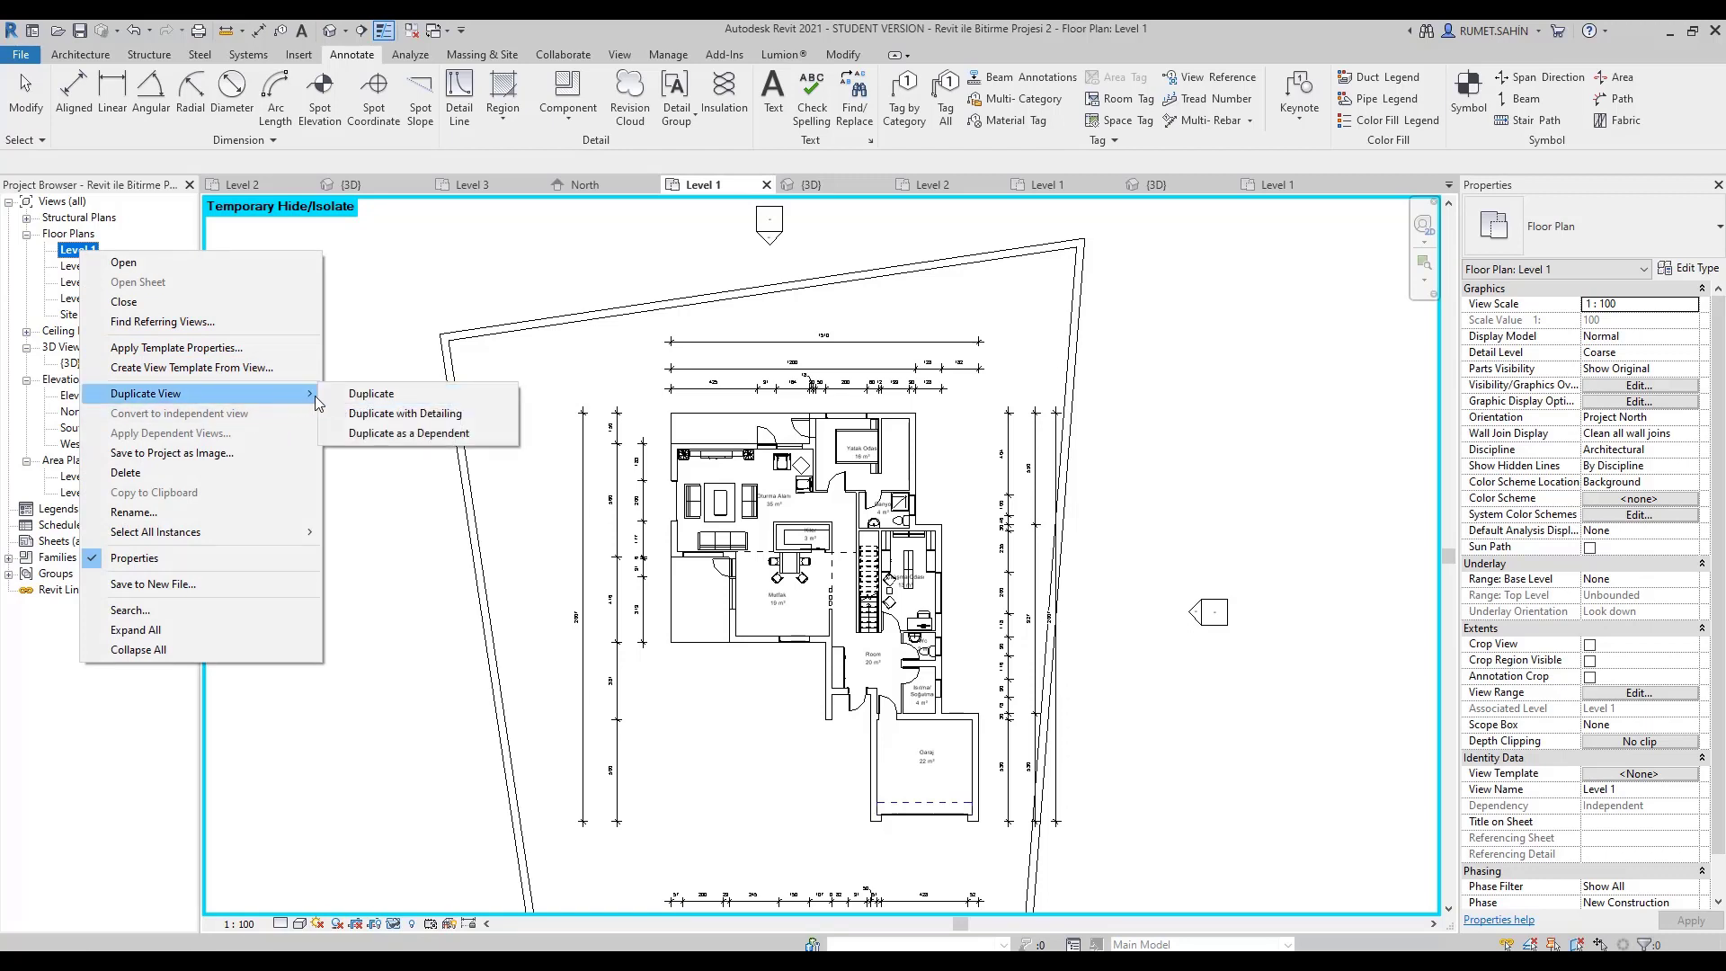
Duplicate the Level 1 plan and open the new Level 1 Copy 1 view.
{"action": "left_click", "coordinate": [352, 395]}
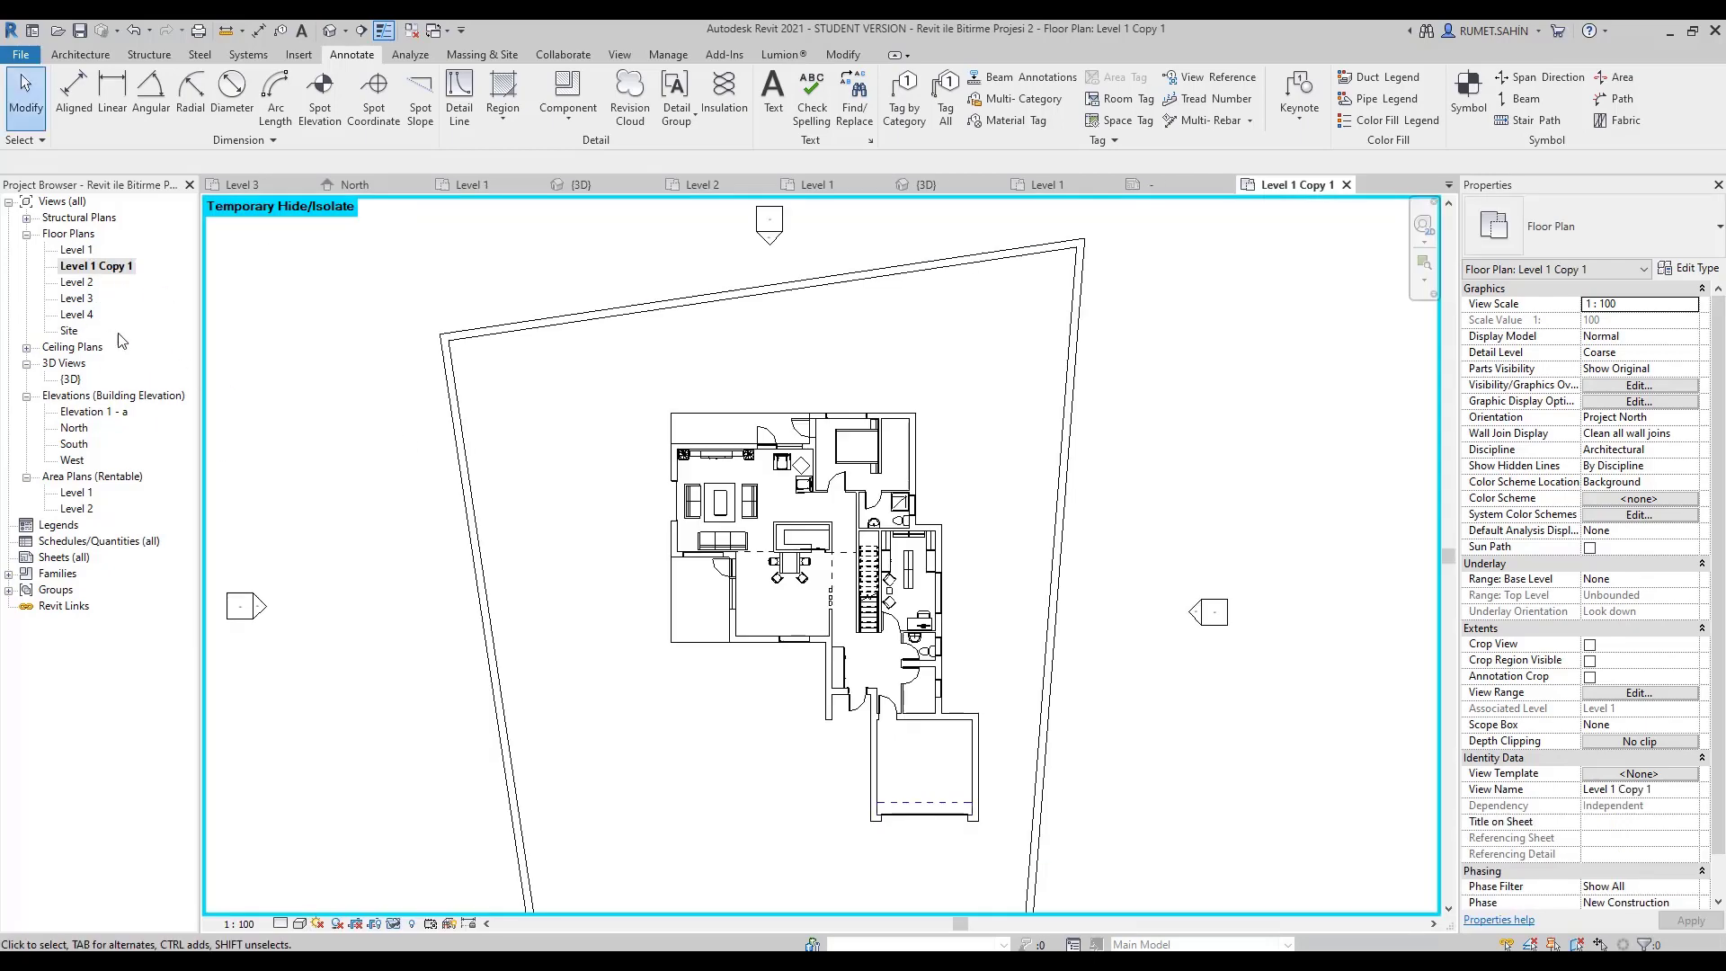
{"action": "middle_click_drag", "start_coordinate": [835, 781], "coordinate": [527, 546]}
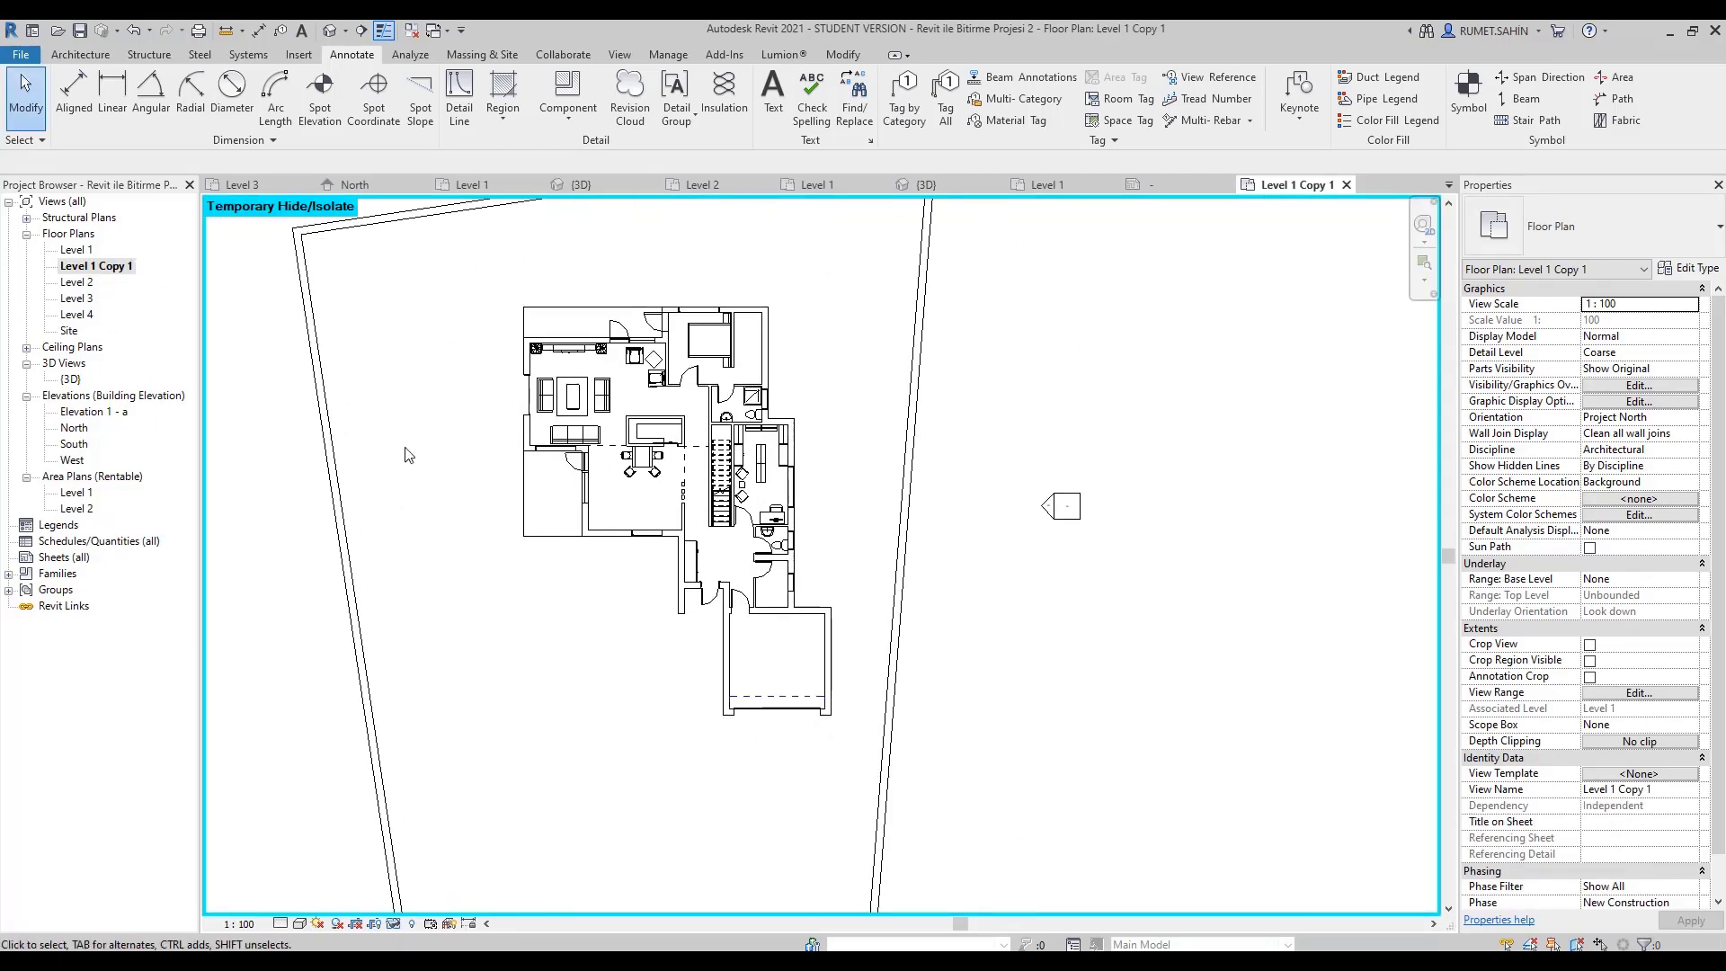
{"action": "left_click", "coordinate": [77, 250]}
{"action": "double_click", "coordinate": [77, 251]}
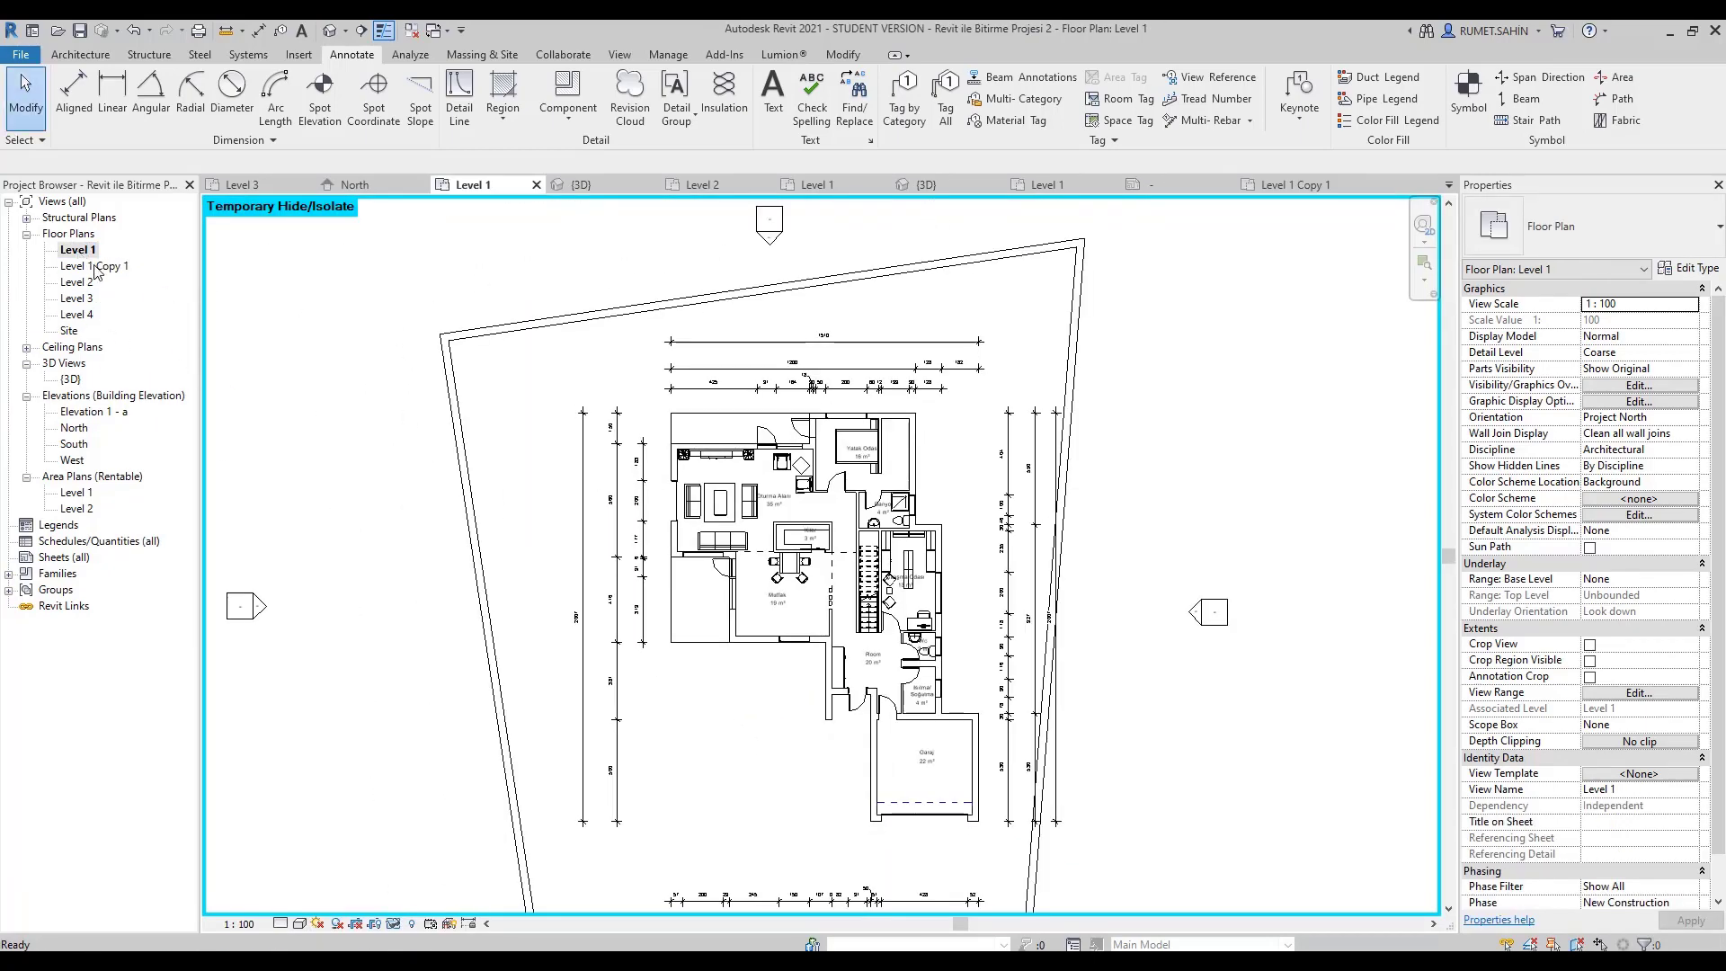
{"action": "double_click", "coordinate": [96, 267]}
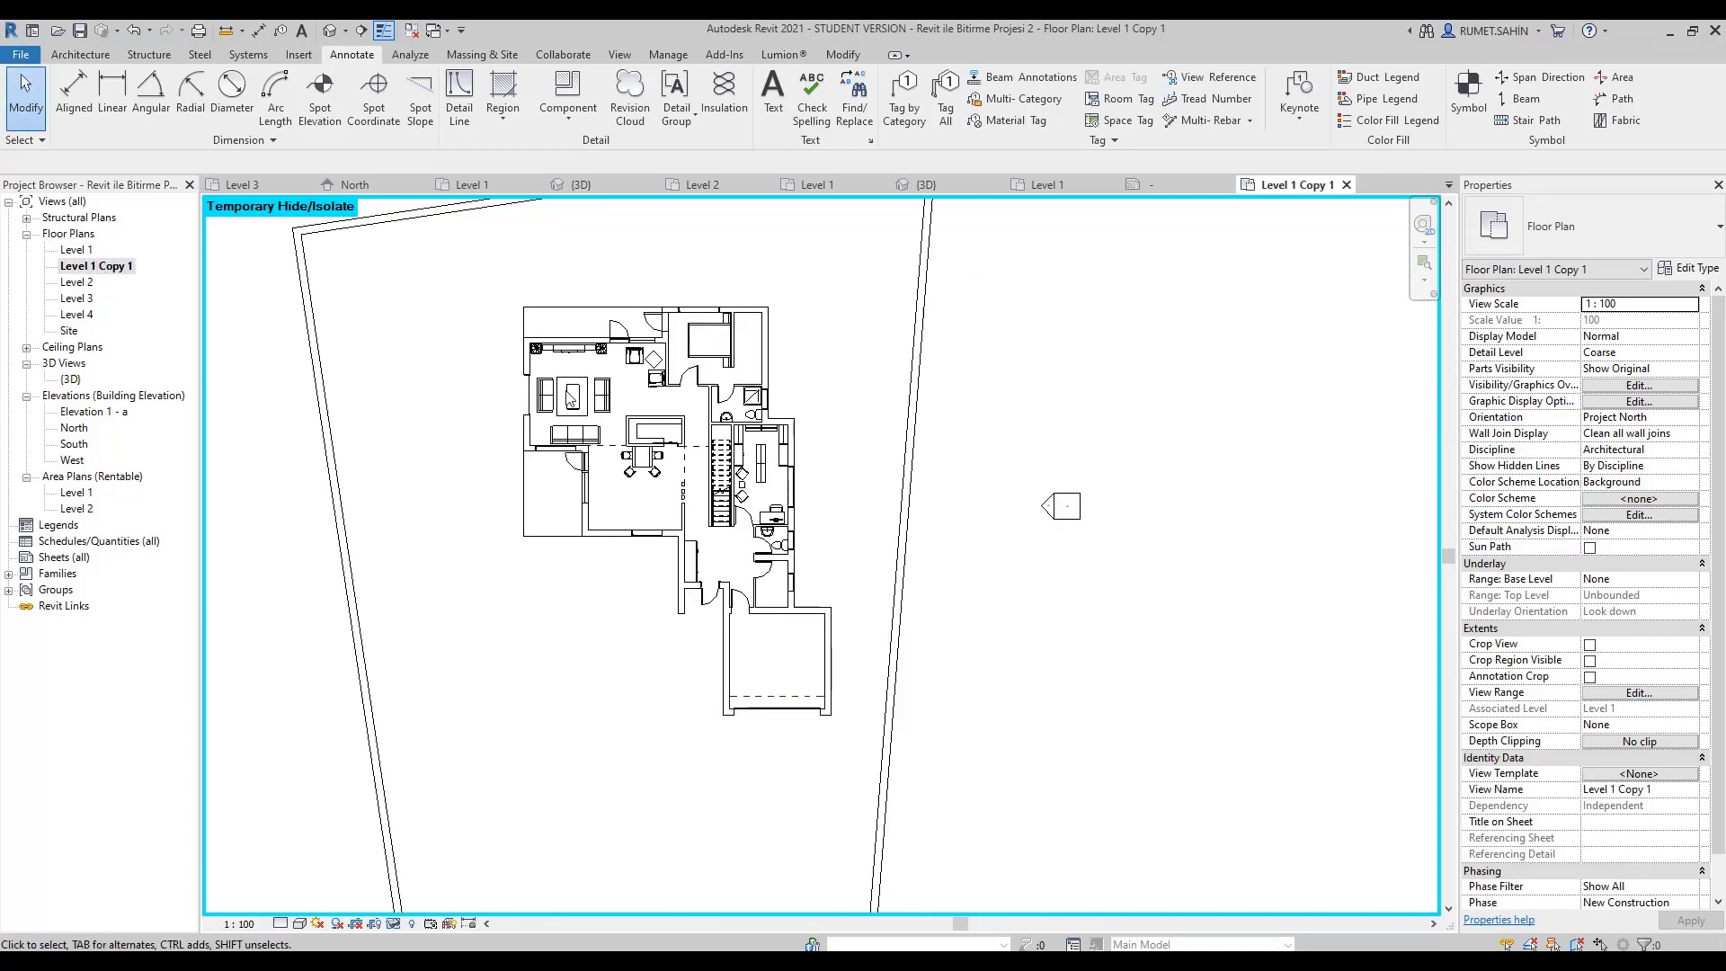
Tag rooms Oturma Alanı, Yatak Odası, Mutfak, Kiler, Çalışma Odası and Banyo.
{"action": "left_click", "coordinate": [77, 56]}
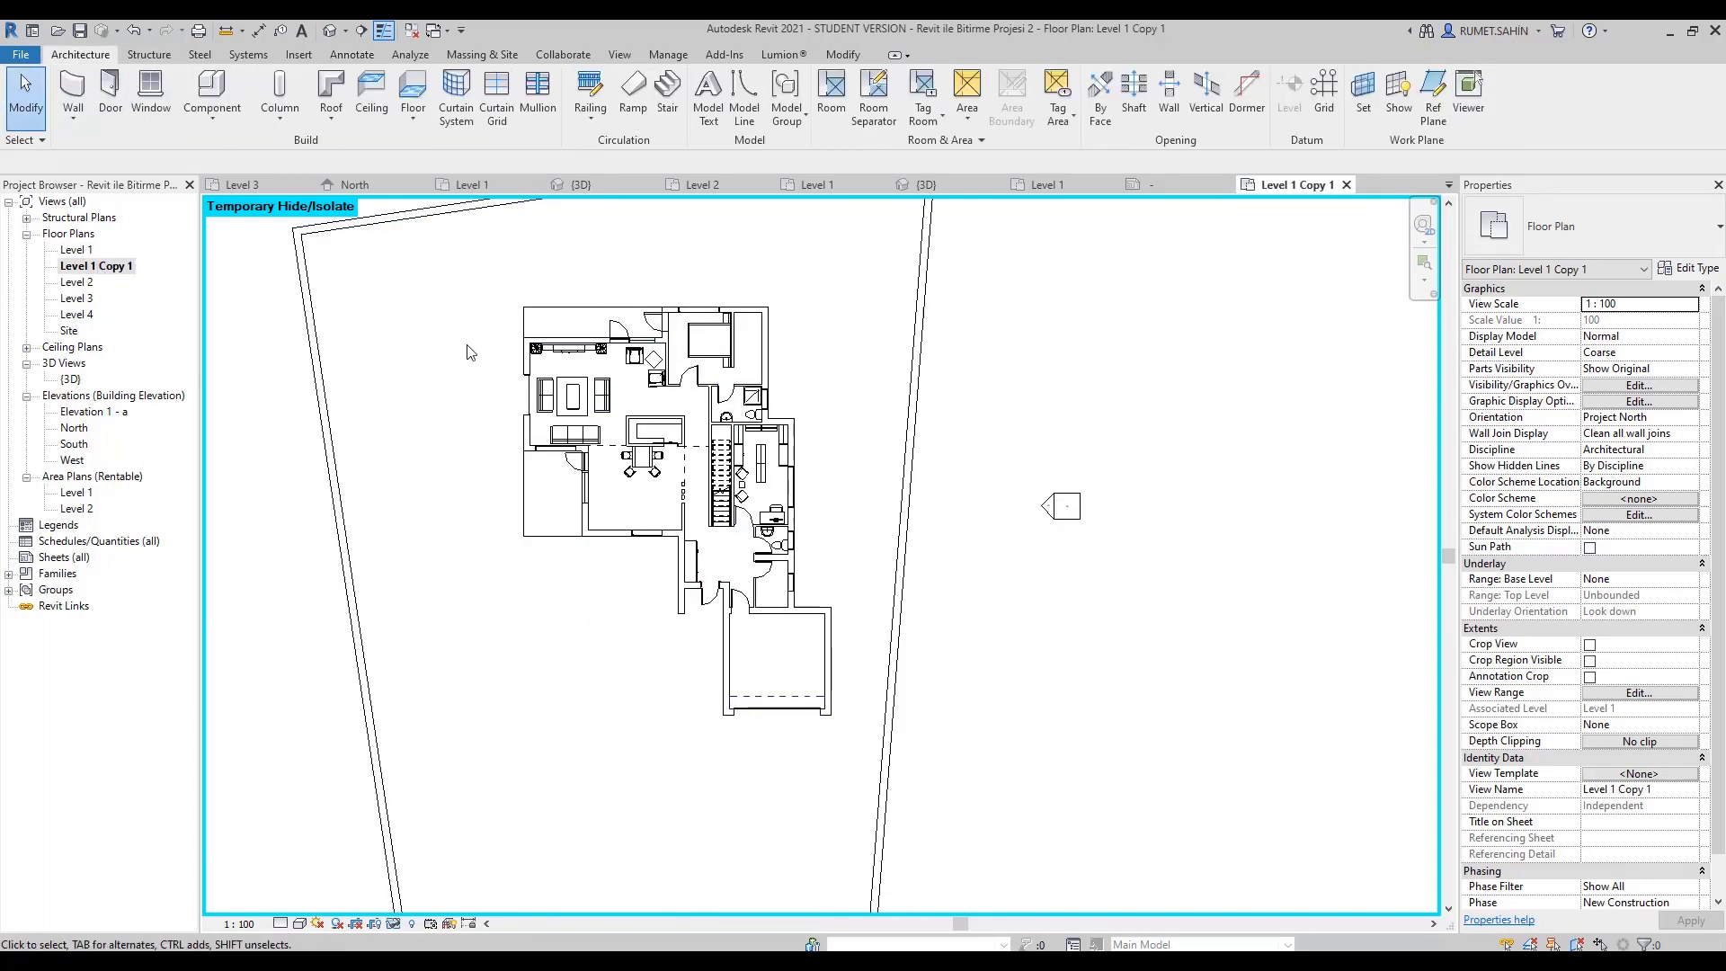
{"action": "left_click", "coordinate": [941, 118]}
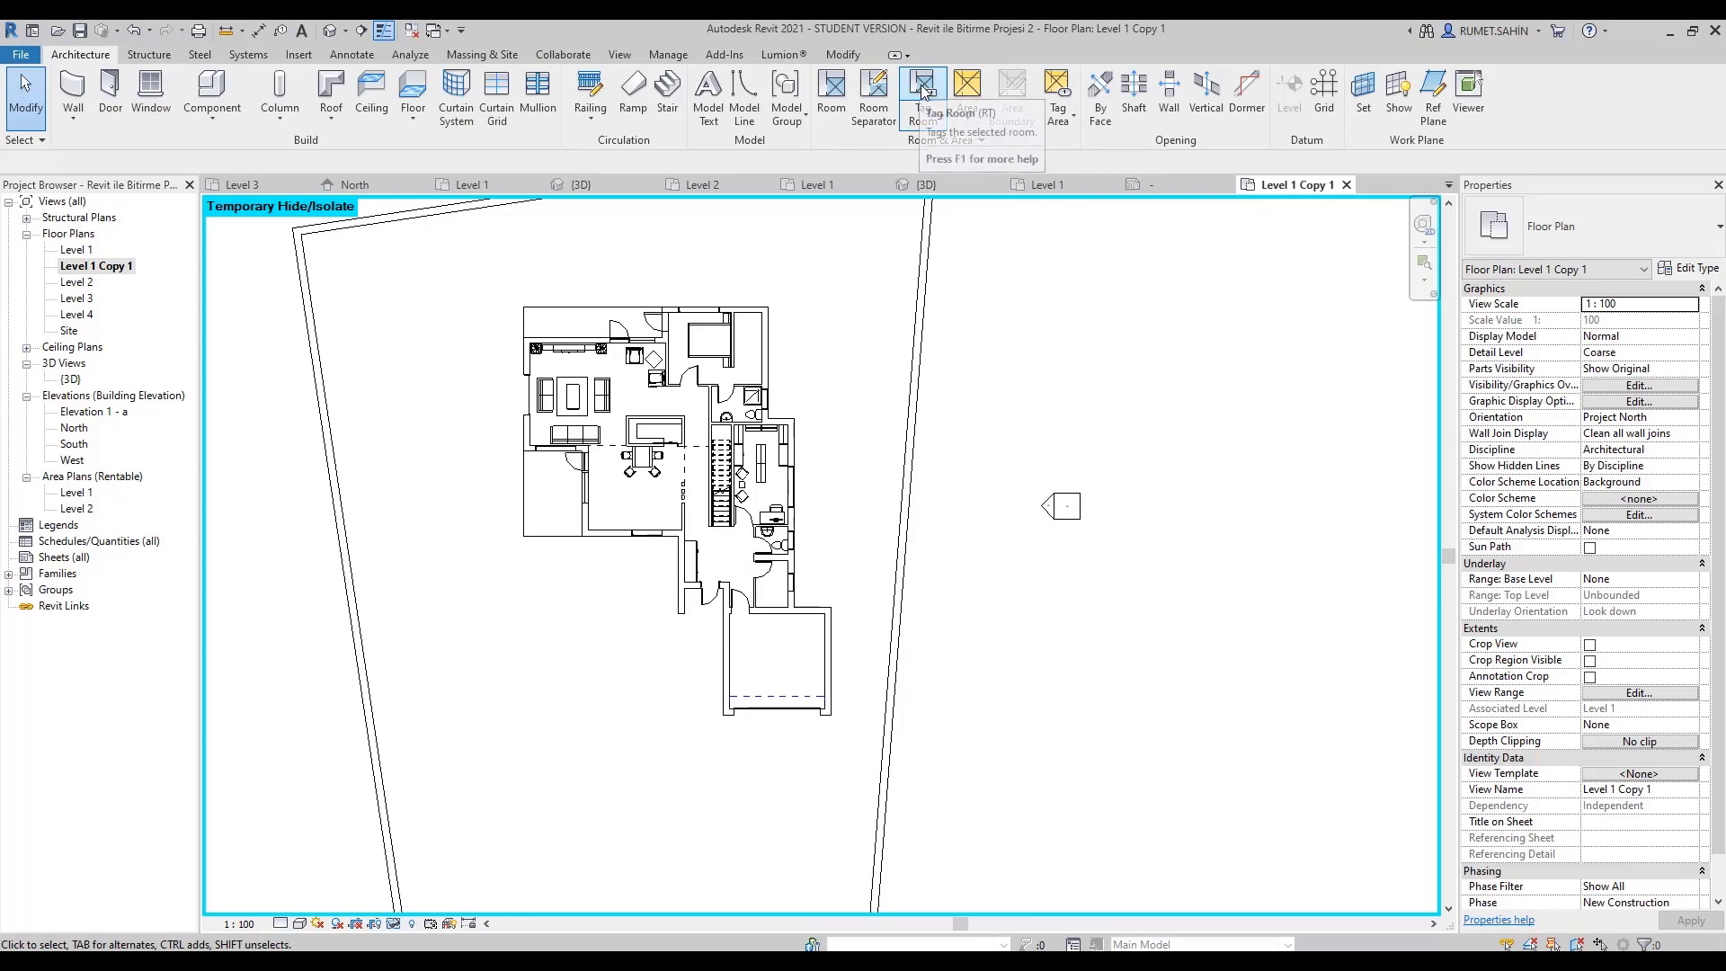
{"action": "left_click", "coordinate": [967, 127]}
{"action": "scroll", "coordinate": [579, 362], "scroll_direction": "up", "scroll_amount": 1}
{"action": "scroll", "coordinate": [635, 416], "scroll_direction": "up", "scroll_amount": 2}
{"action": "left_click", "coordinate": [638, 419]}
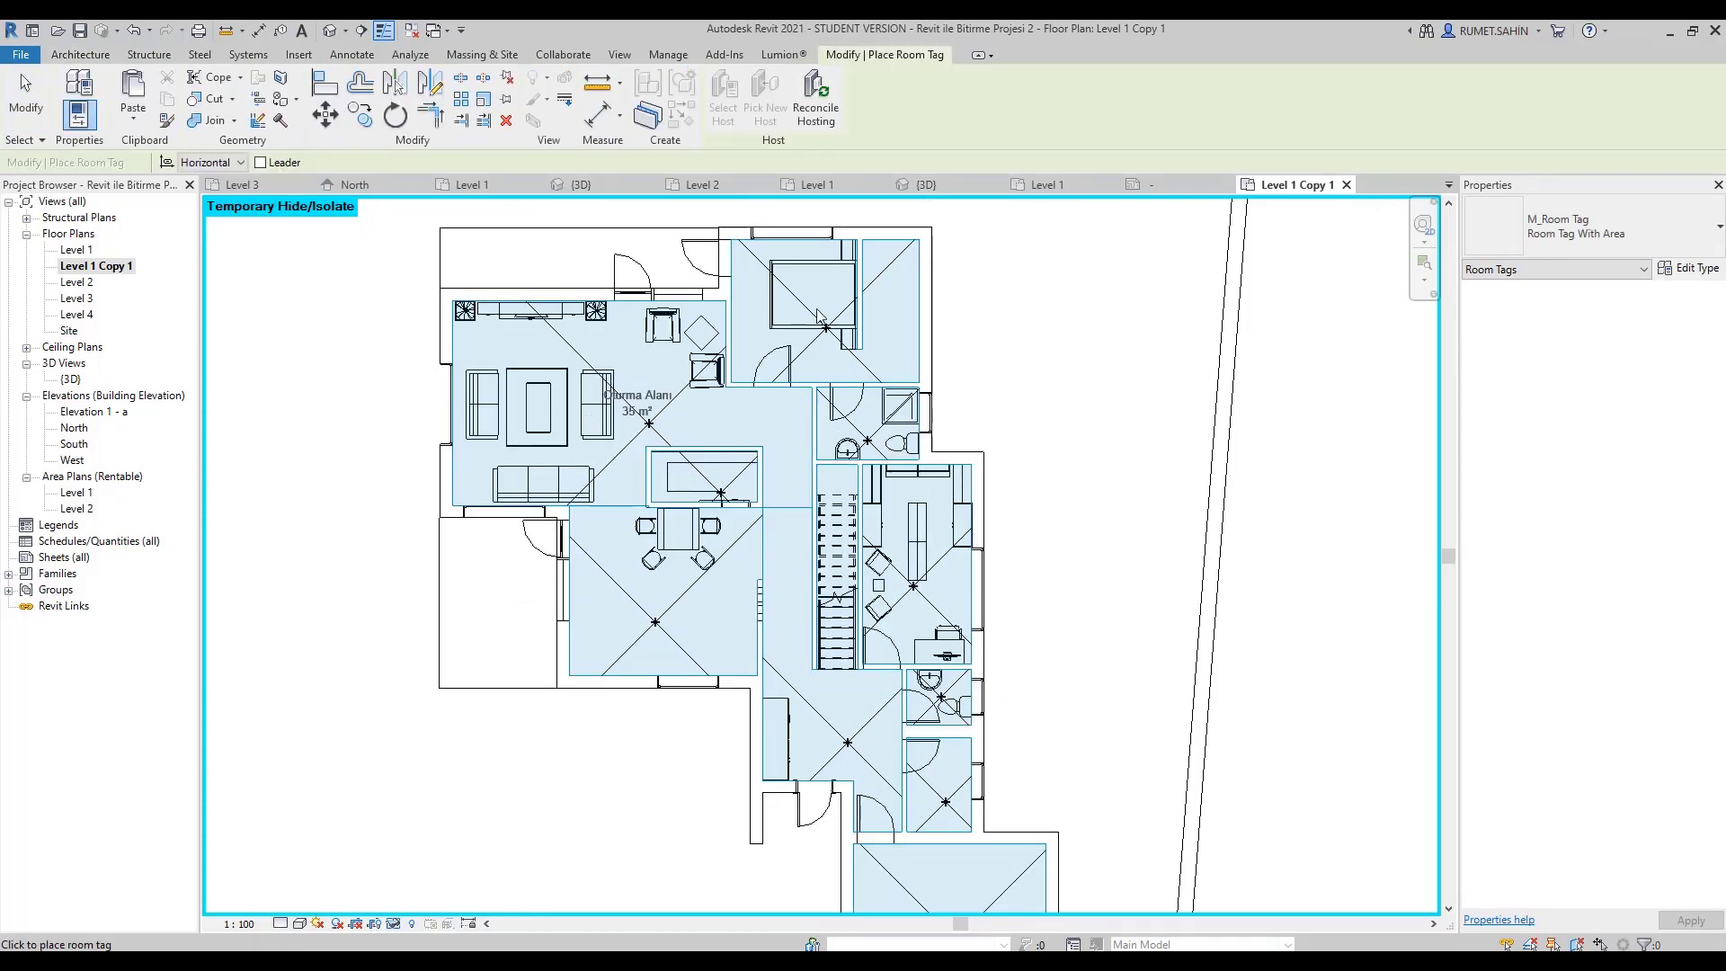
{"action": "left_click", "coordinate": [824, 322]}
{"action": "left_click", "coordinate": [666, 608]}
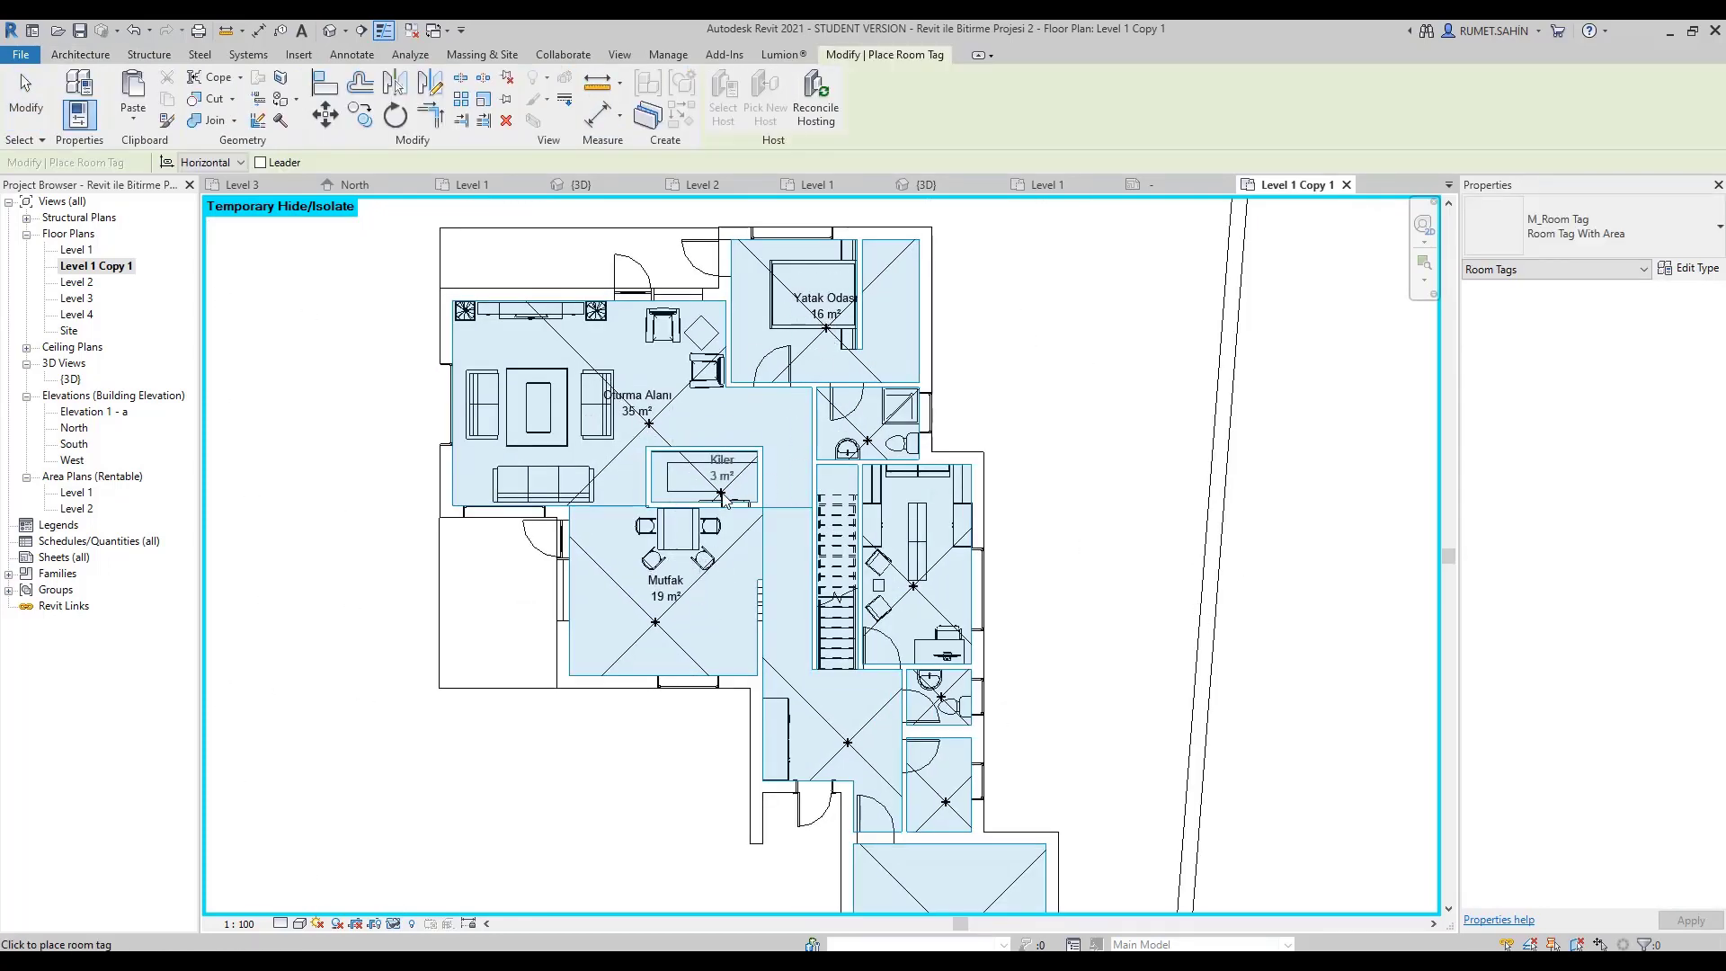
{"action": "left_click", "coordinate": [720, 493]}
{"action": "left_click", "coordinate": [914, 562]}
{"action": "left_click", "coordinate": [869, 423]}
Tag the corridor, Garaj, Isıtma/Soğutma and Wc rooms.
{"action": "scroll", "coordinate": [865, 629], "scroll_direction": "down", "scroll_amount": 1}
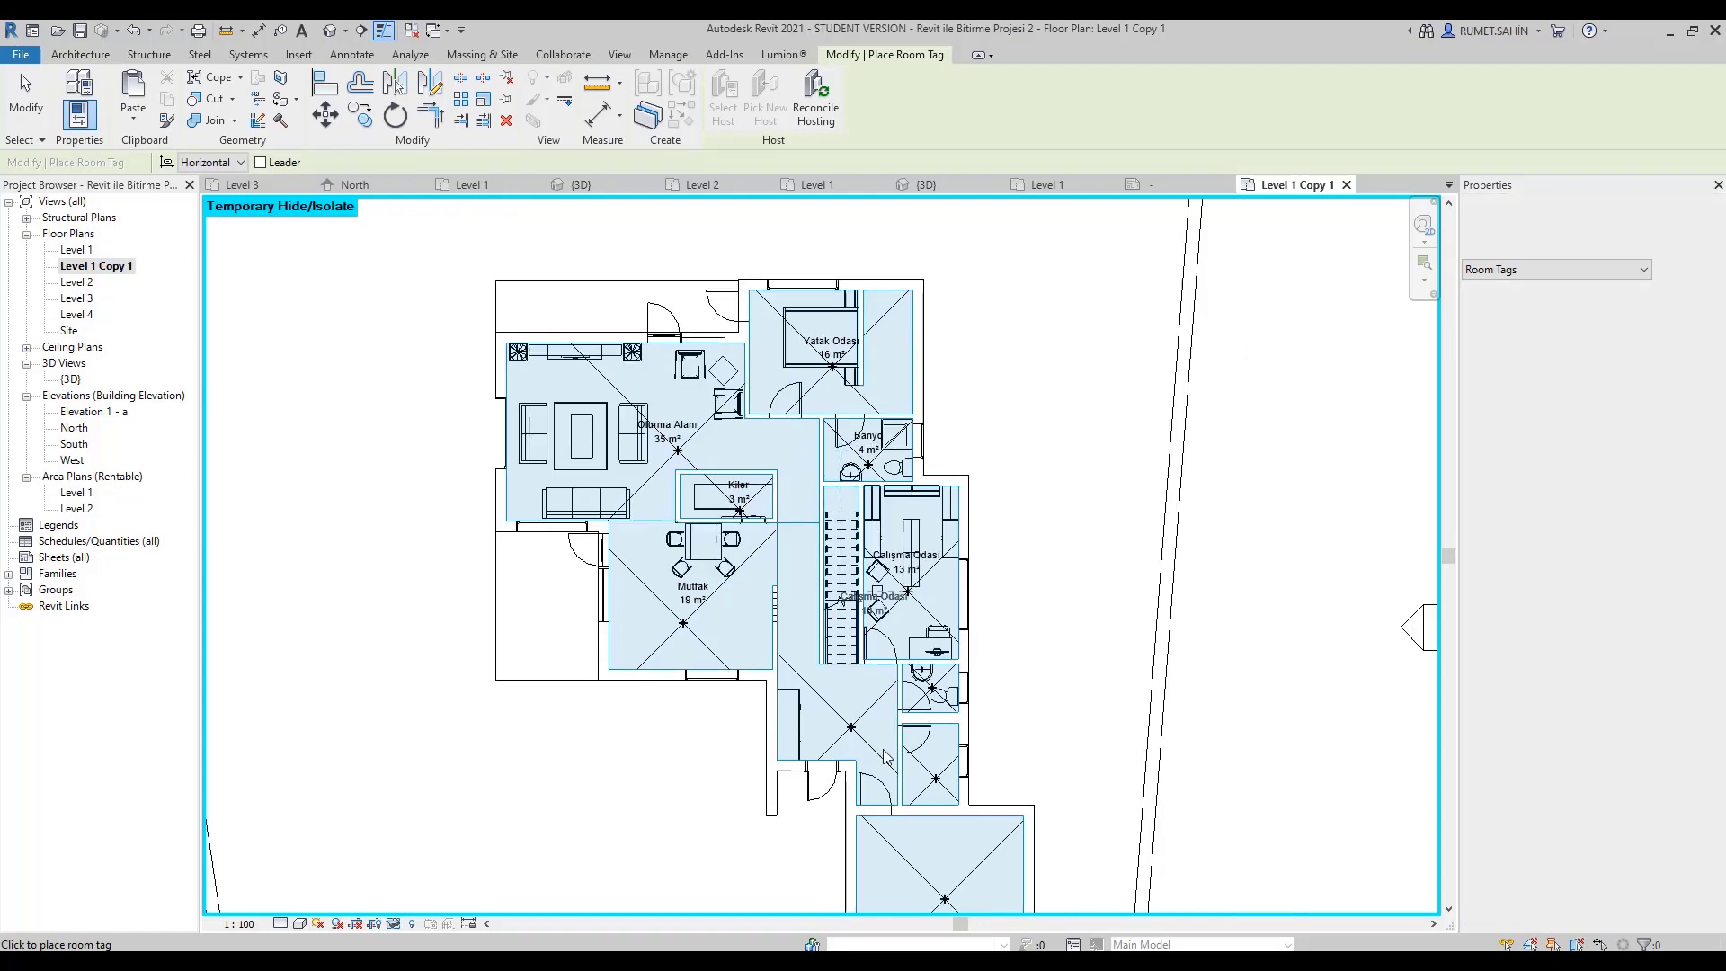
{"action": "scroll", "coordinate": [865, 629], "scroll_direction": "down", "scroll_amount": 1}
{"action": "left_click", "coordinate": [849, 712]}
{"action": "middle_click_drag", "start_coordinate": [913, 794], "coordinate": [867, 738]}
{"action": "left_click", "coordinate": [888, 809]}
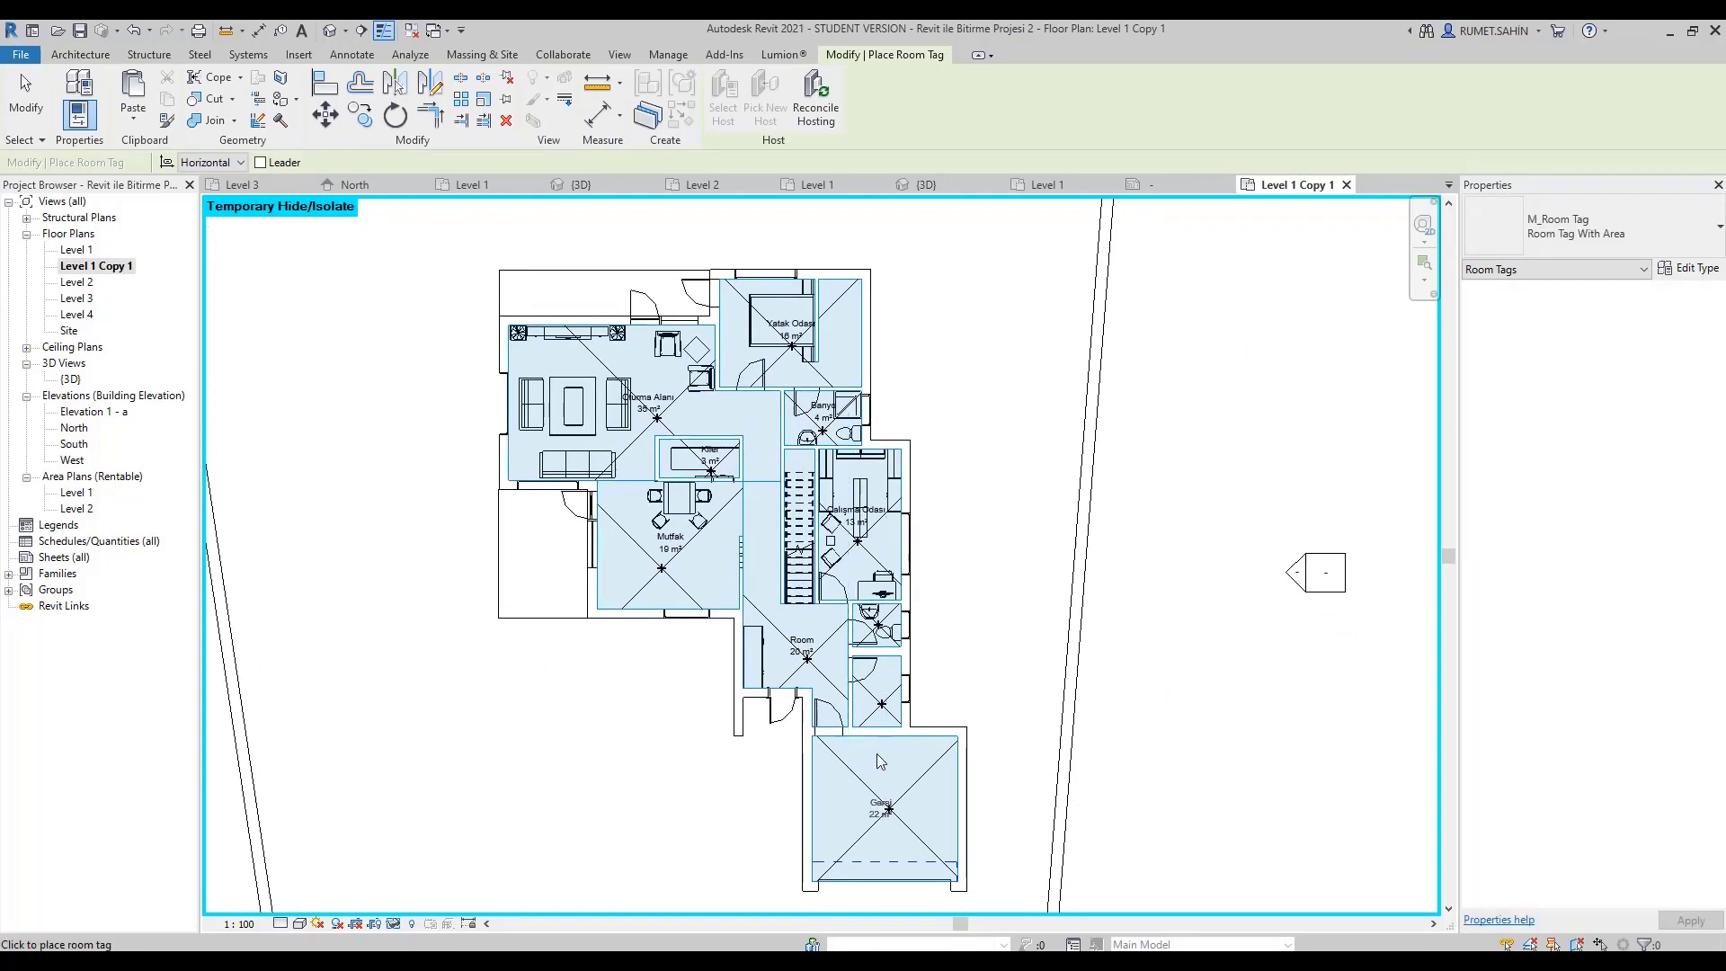
{"action": "left_click", "coordinate": [881, 692]}
{"action": "left_click", "coordinate": [863, 597]}
{"action": "key", "text": "Escape"}
{"action": "key", "text": "Escape"}
{"action": "scroll", "coordinate": [989, 625], "scroll_direction": "down", "scroll_amount": 2}
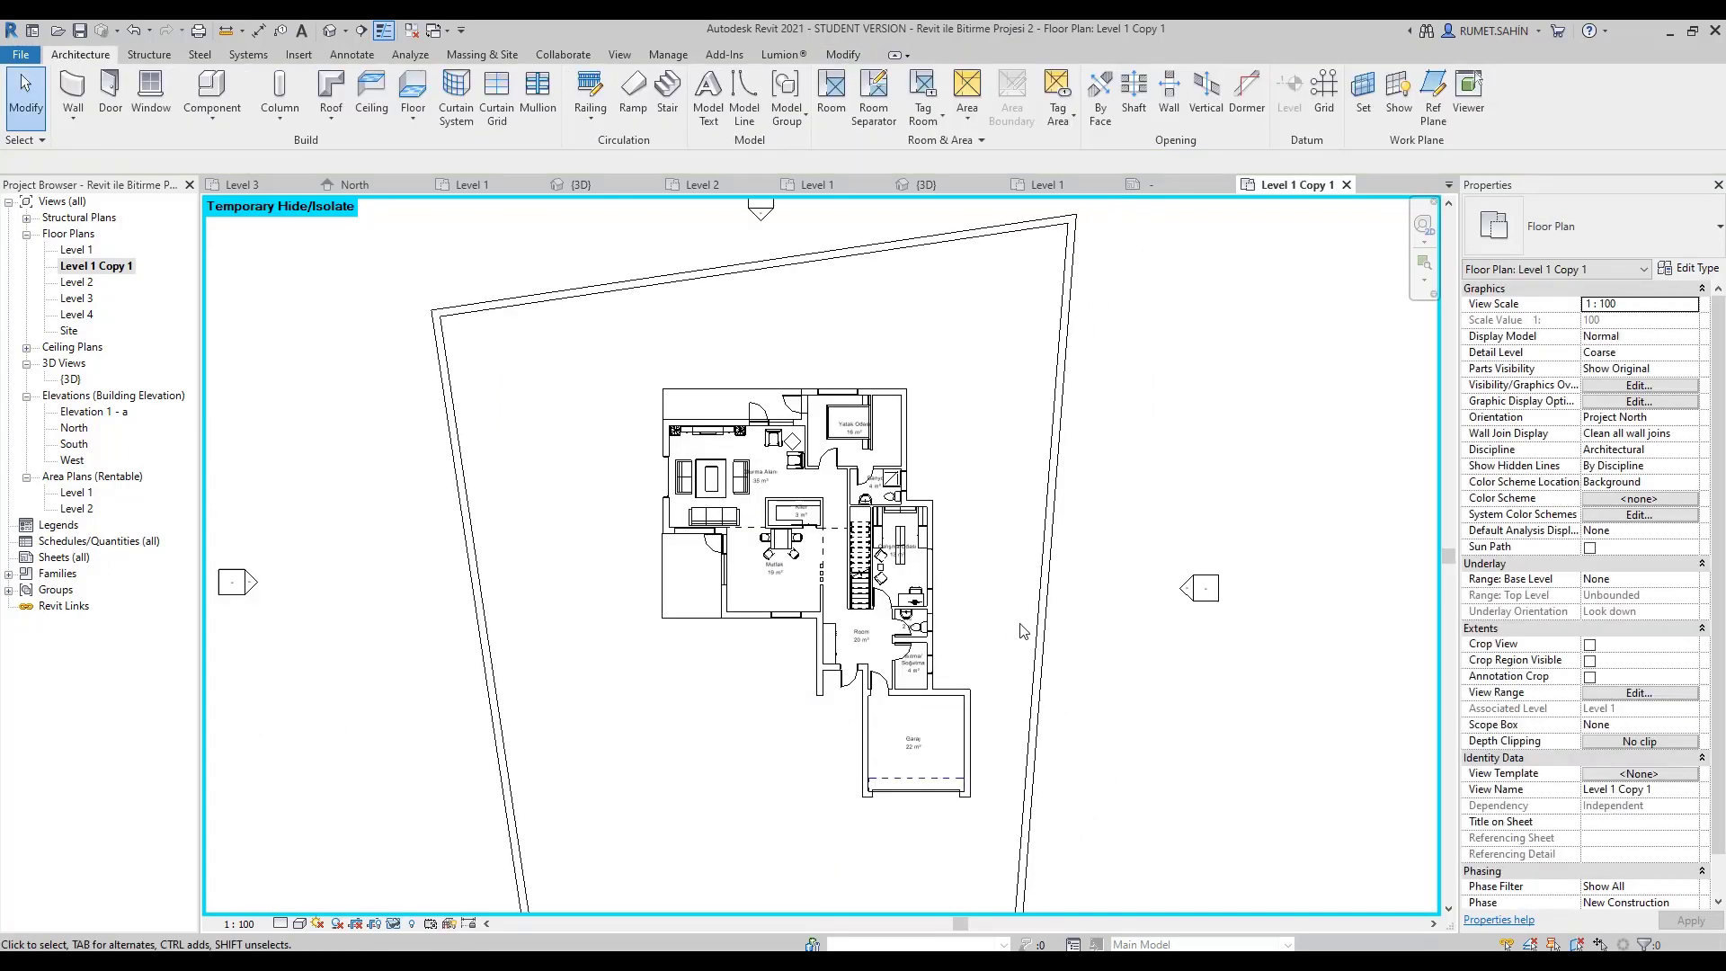